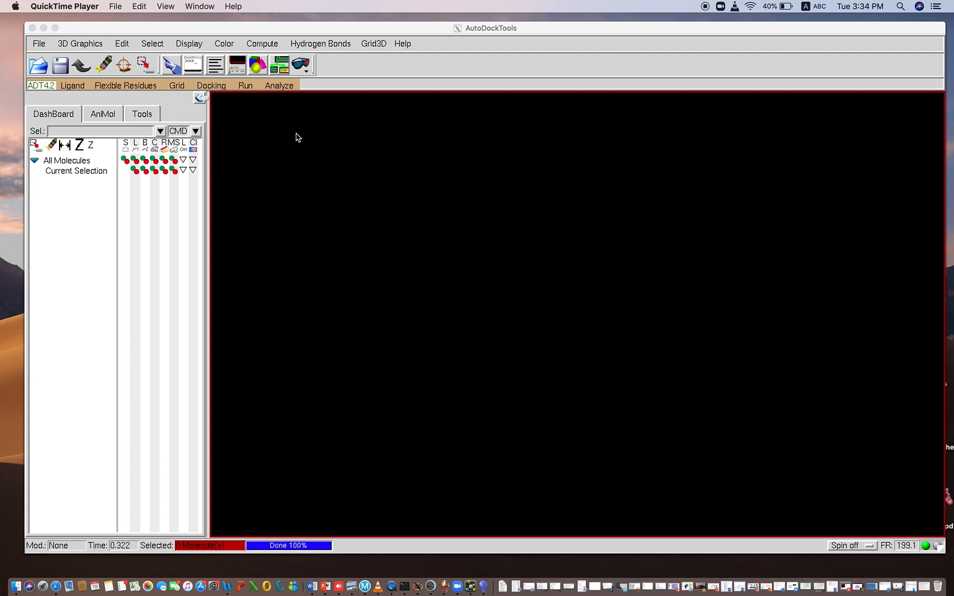
- Open the docking log file 1.dlg from the Docking folder for analysis and dismiss the message
click(286, 88)
click(282, 86)
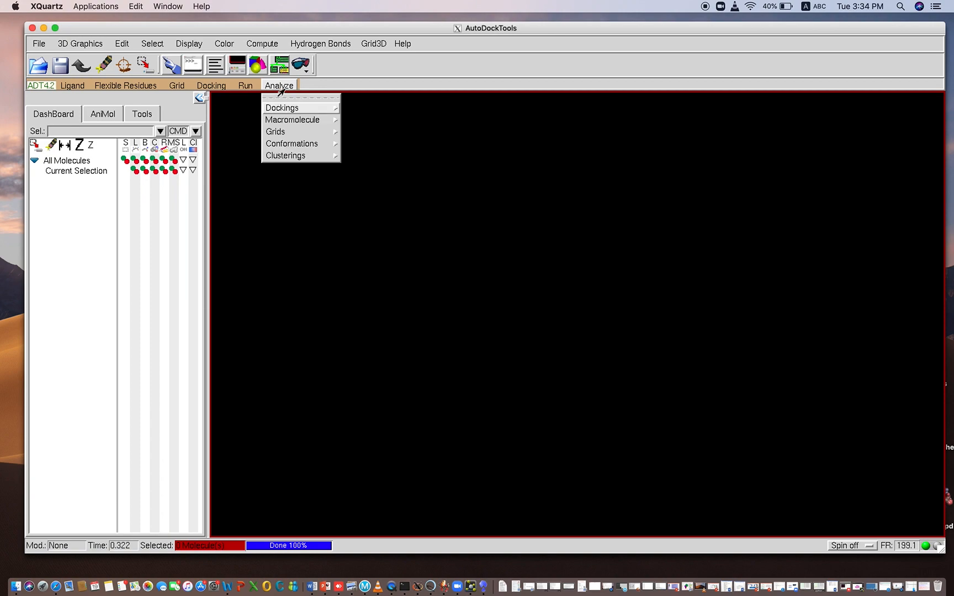
mouse_move(324, 120)
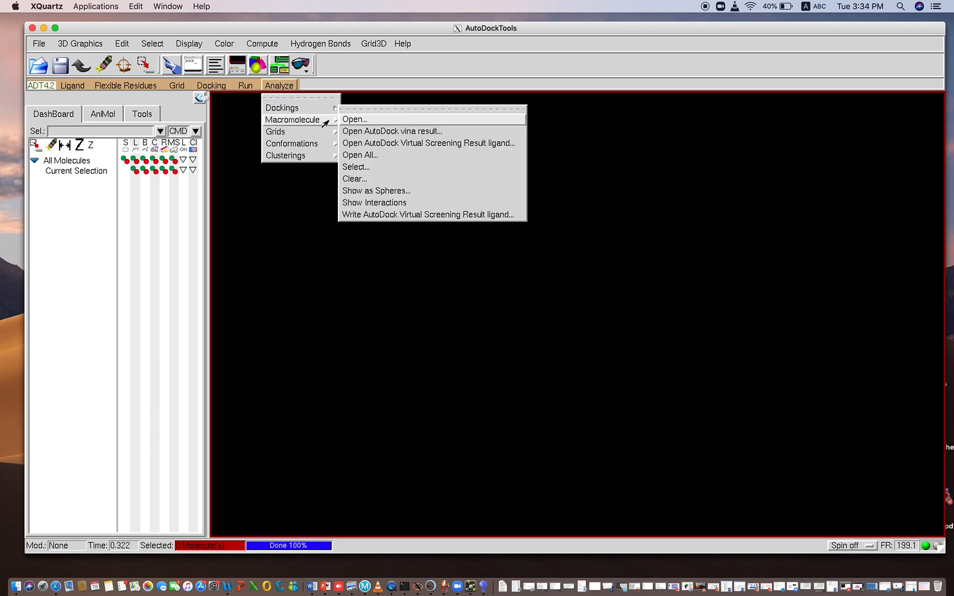
click(355, 119)
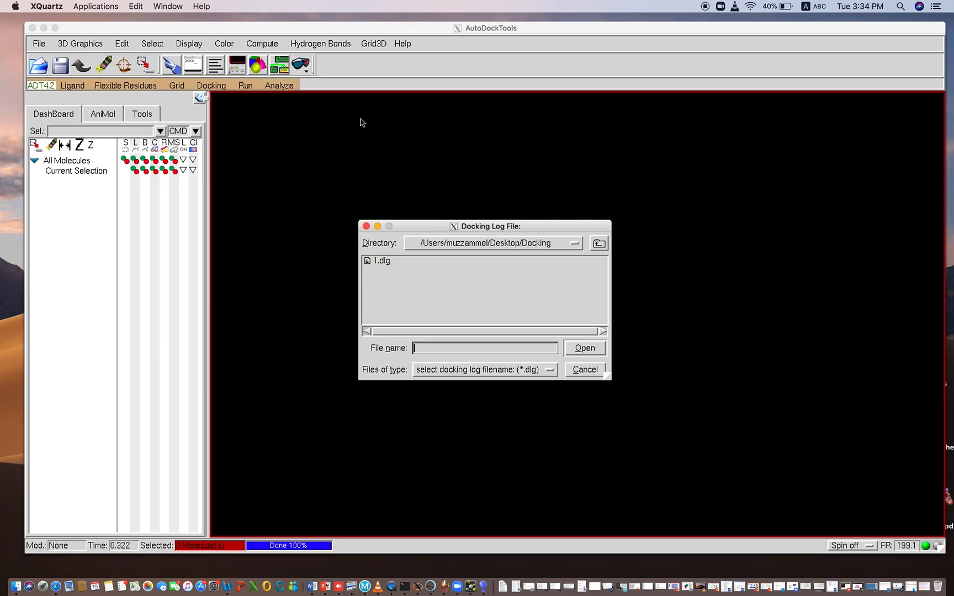
click(381, 262)
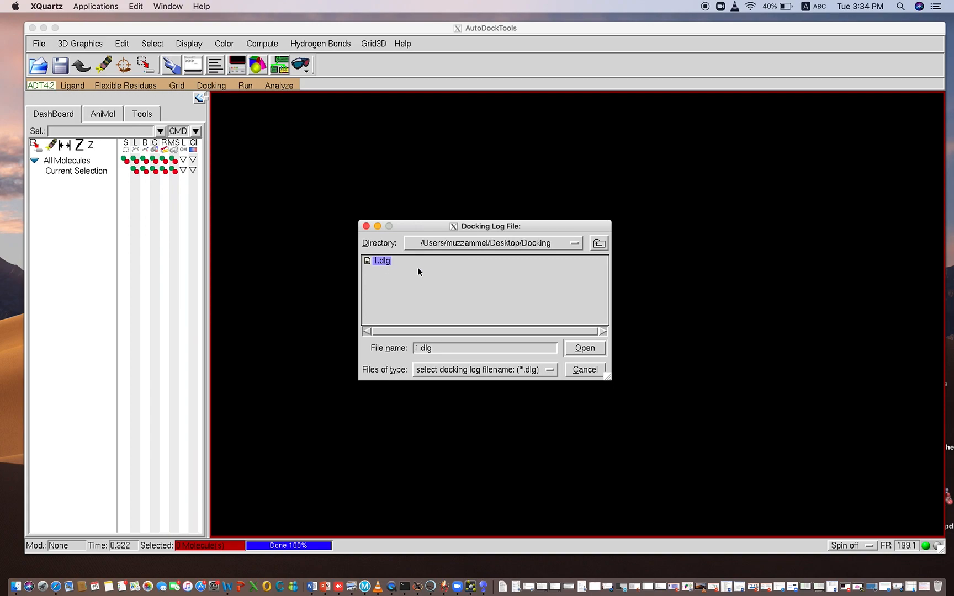
click(587, 347)
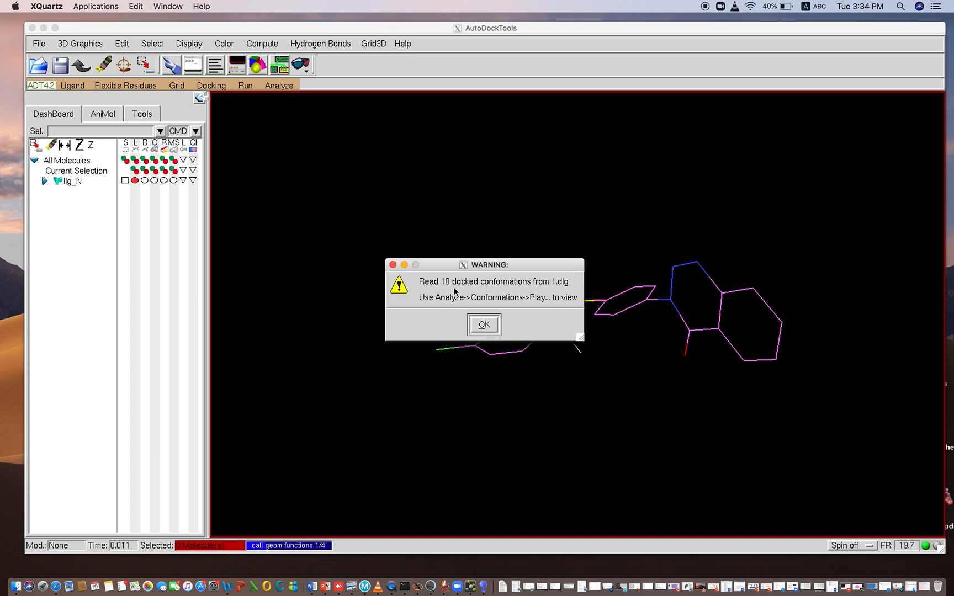
click(484, 324)
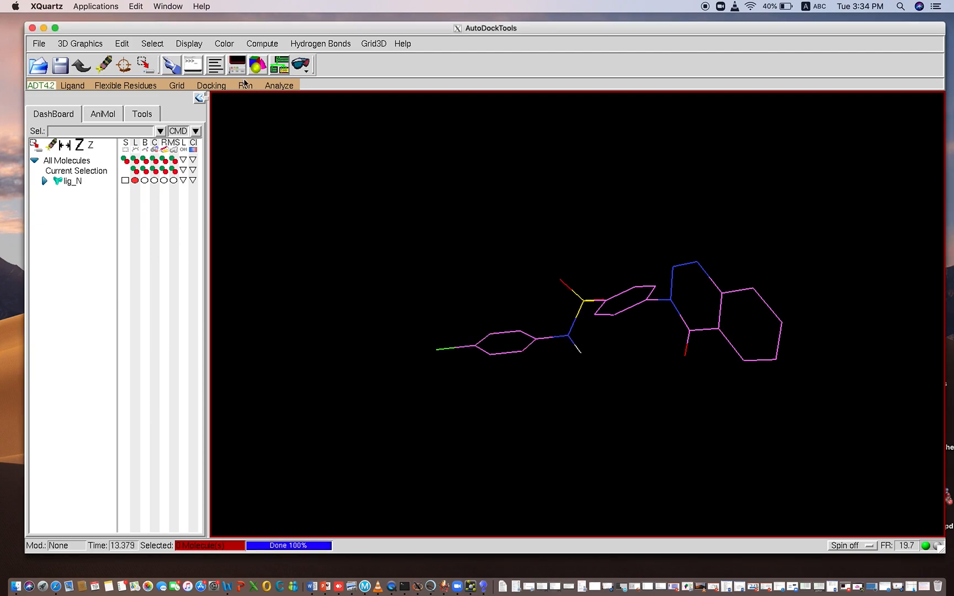
- Open the receptor macromolecule that belongs to the loaded docking
click(274, 87)
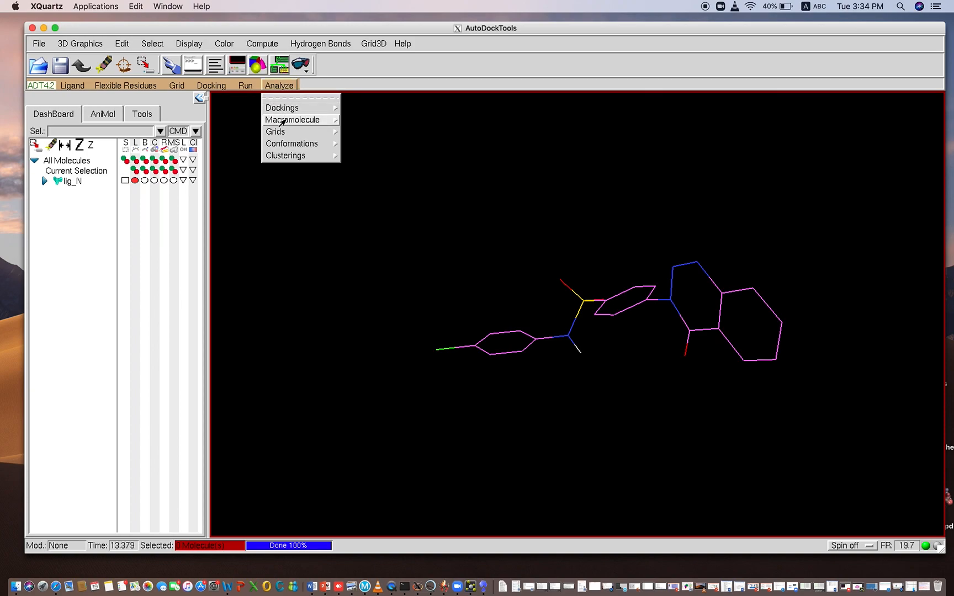
mouse_move(284, 121)
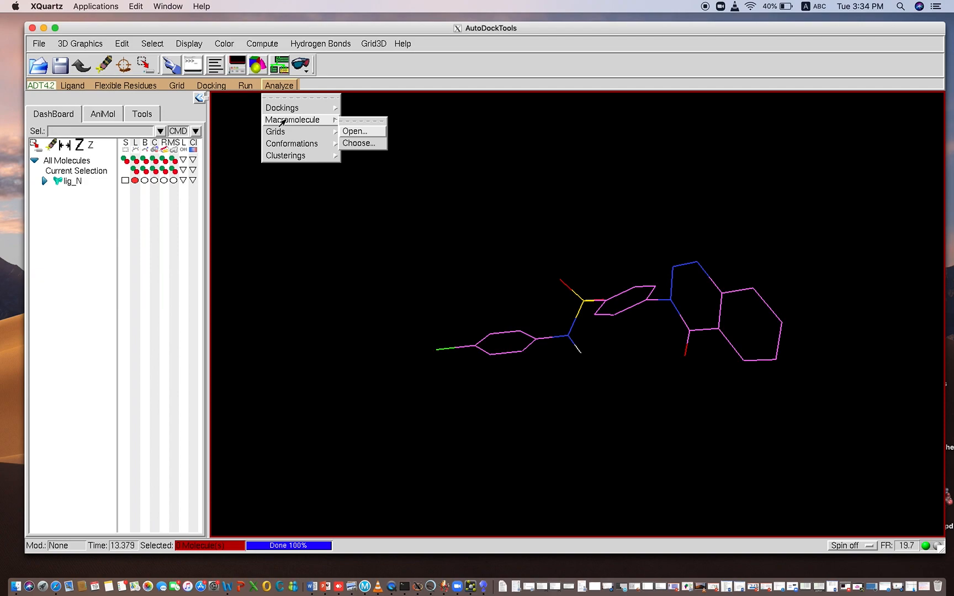
click(354, 131)
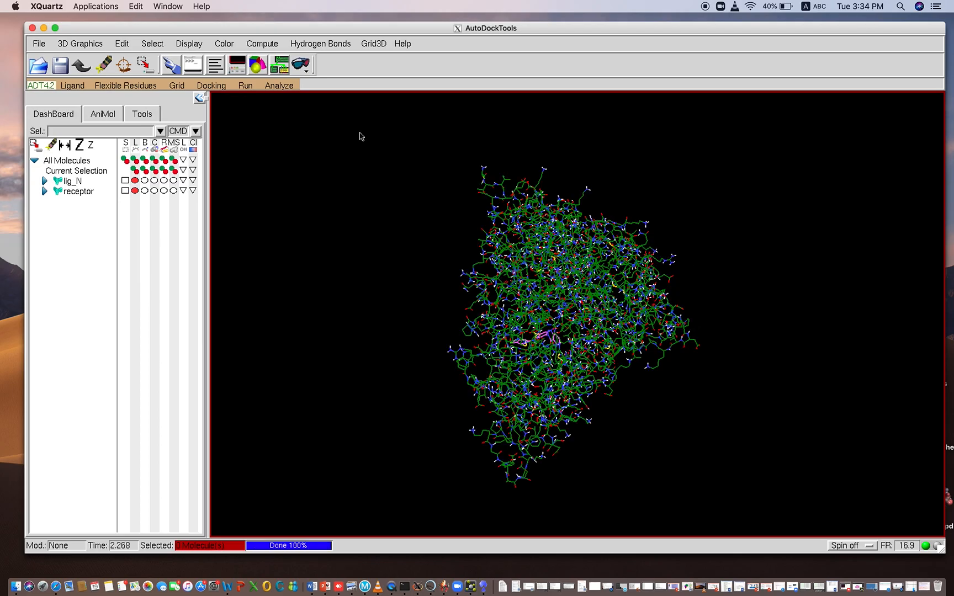
- Display the ligand lig_N as sticks and balls, with its atomic spheres switched off
drag(403, 237, 658, 457)
scroll(414, 188, up, 5)
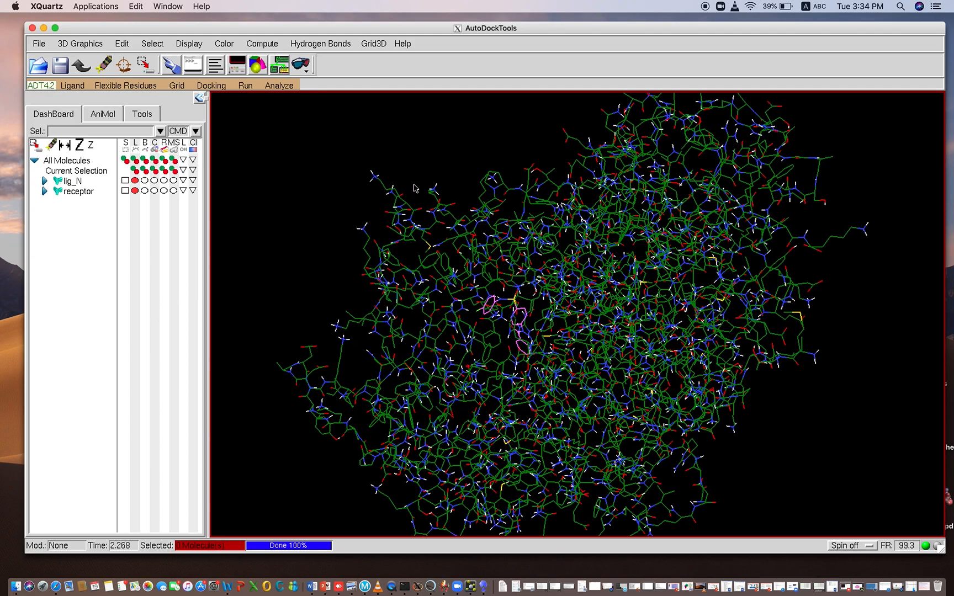
scroll(416, 188, down, 3)
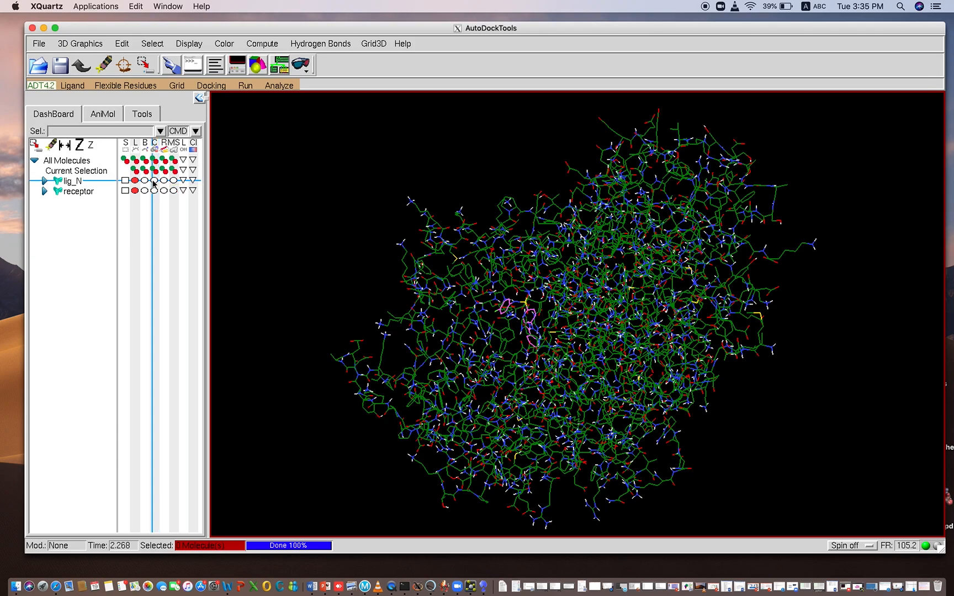
click(155, 182)
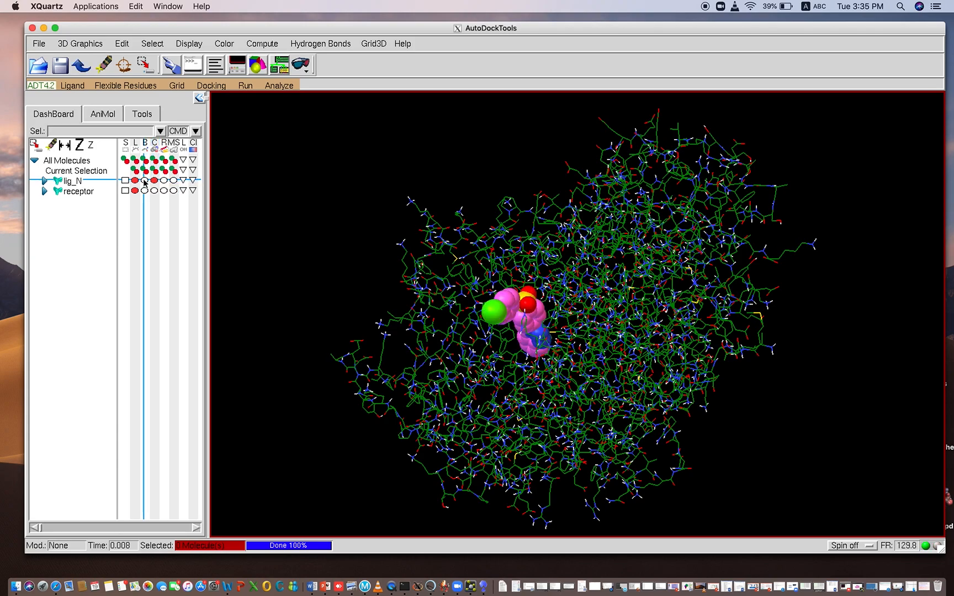
click(145, 180)
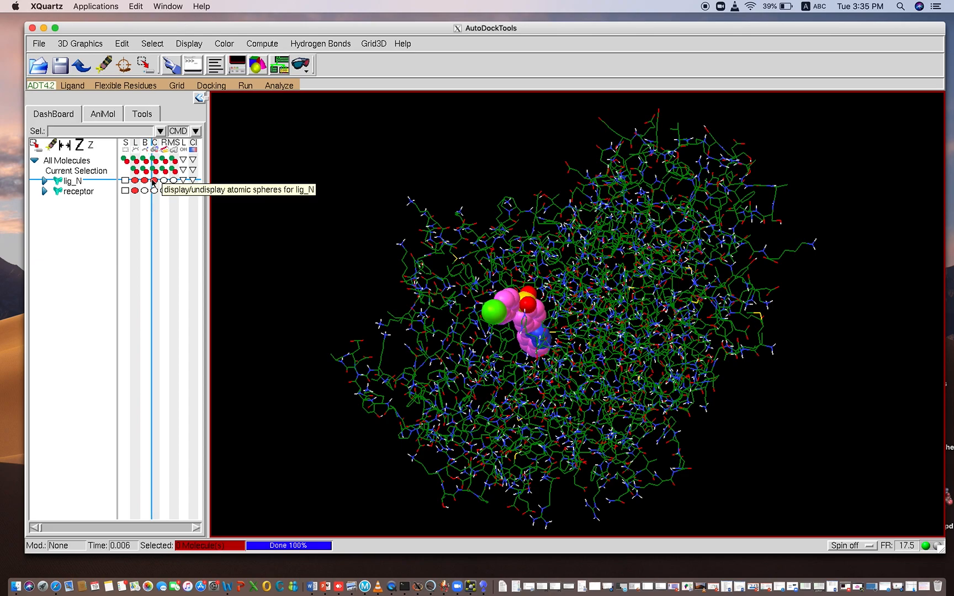
click(154, 180)
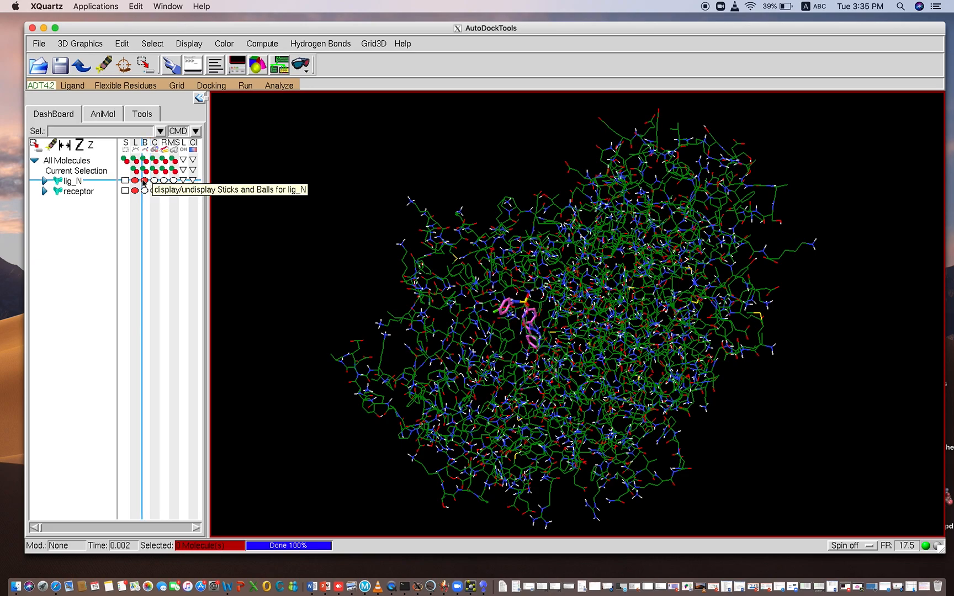
- Display the receptor as ribbons and hide its line representation
drag(310, 252, 342, 278)
scroll(343, 279, up, 3)
scroll(344, 278, up, 2)
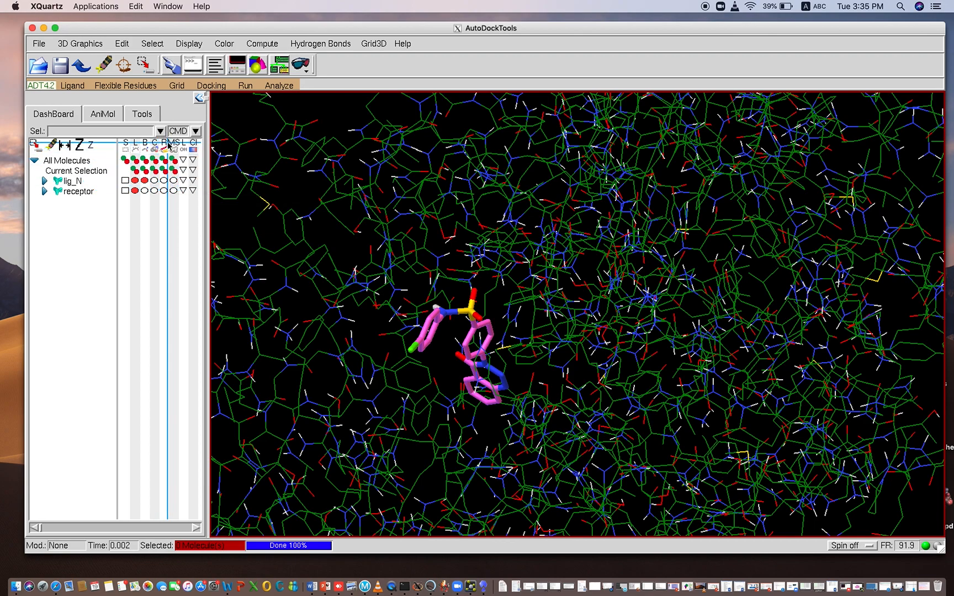
click(159, 191)
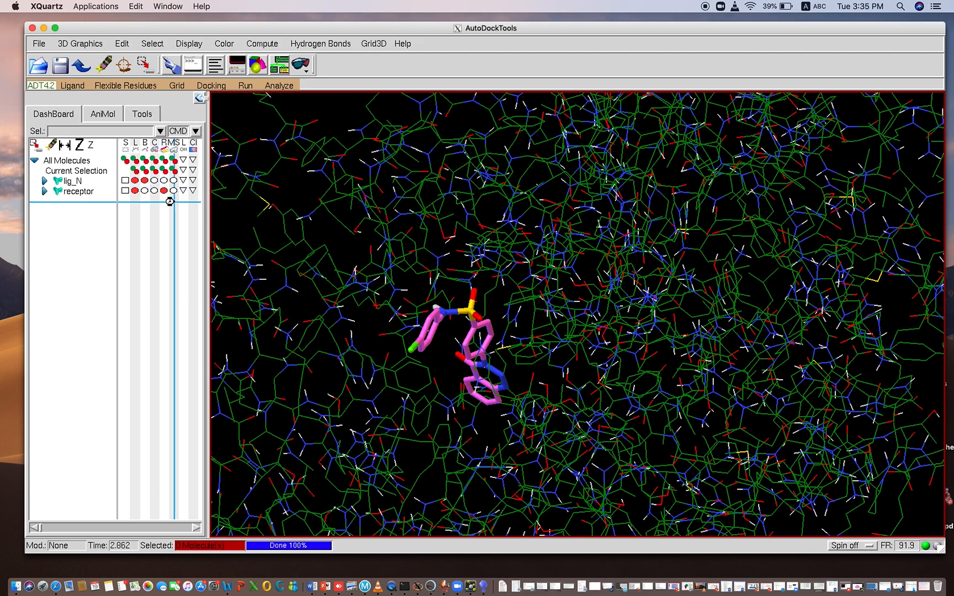
click(134, 190)
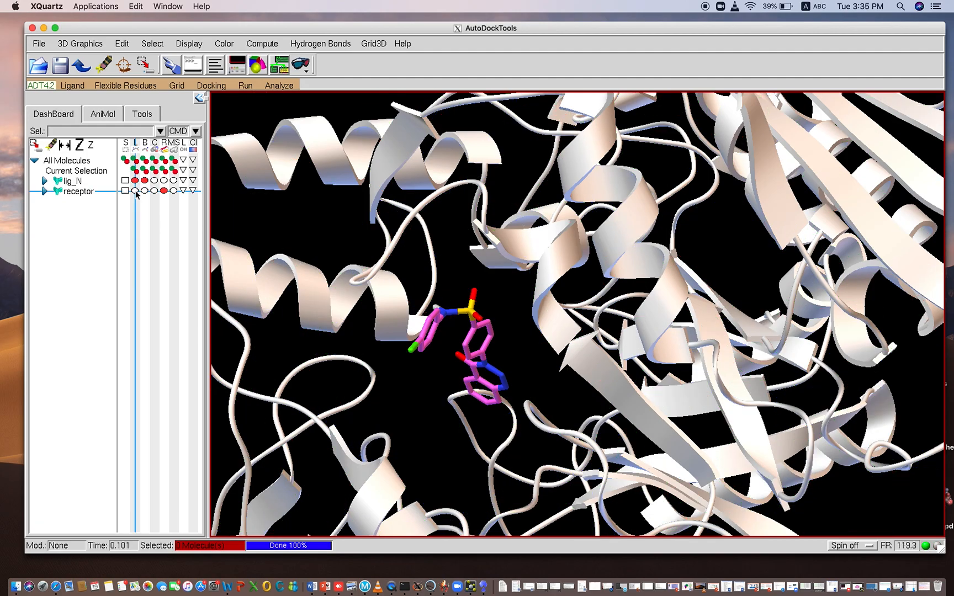
- Open the conformation player for the docked ligand lig_N
middle_drag(273, 220, 303, 207)
scroll(411, 356, down, 5)
scroll(411, 356, up, 5)
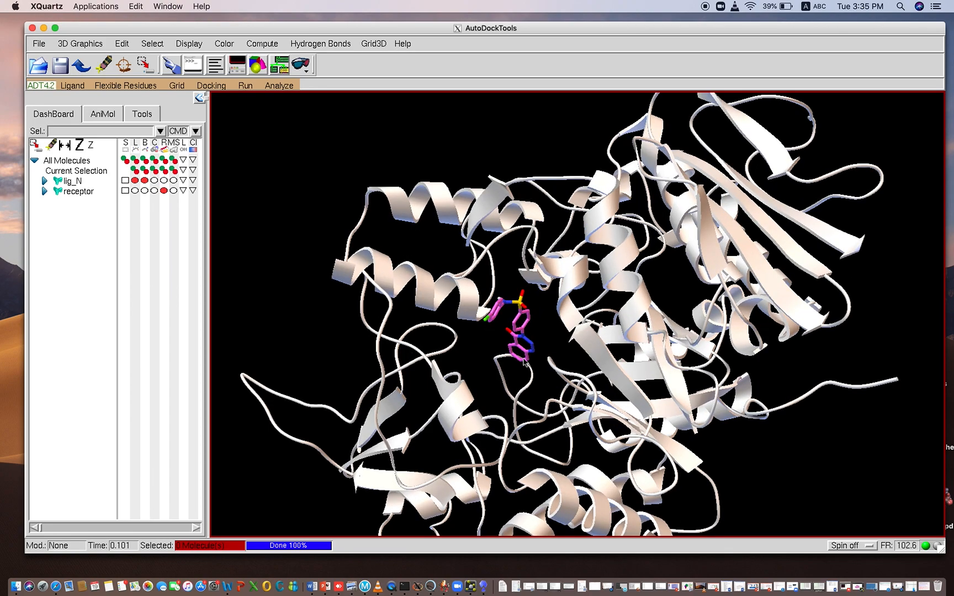
click(282, 87)
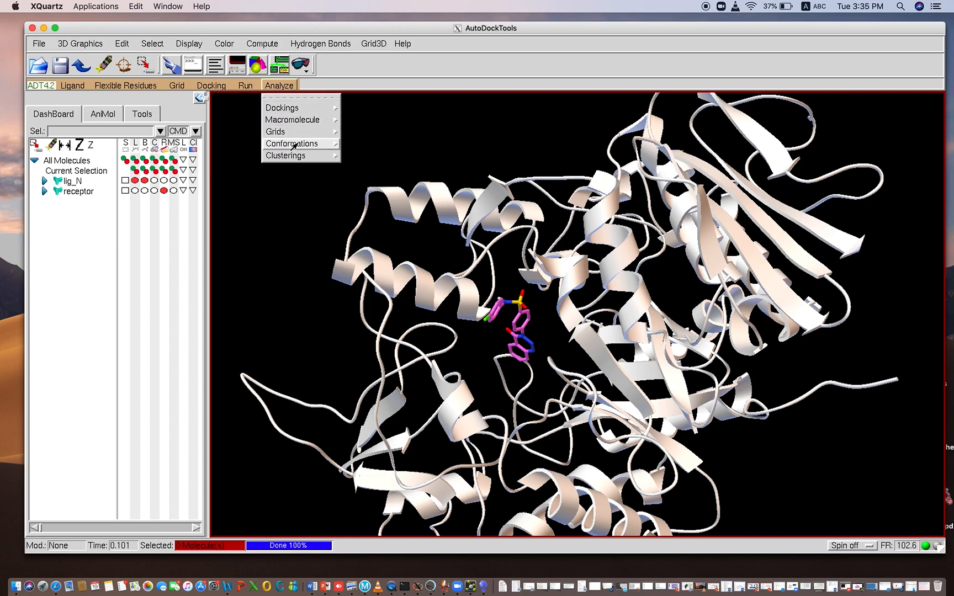
mouse_move(293, 145)
click(347, 155)
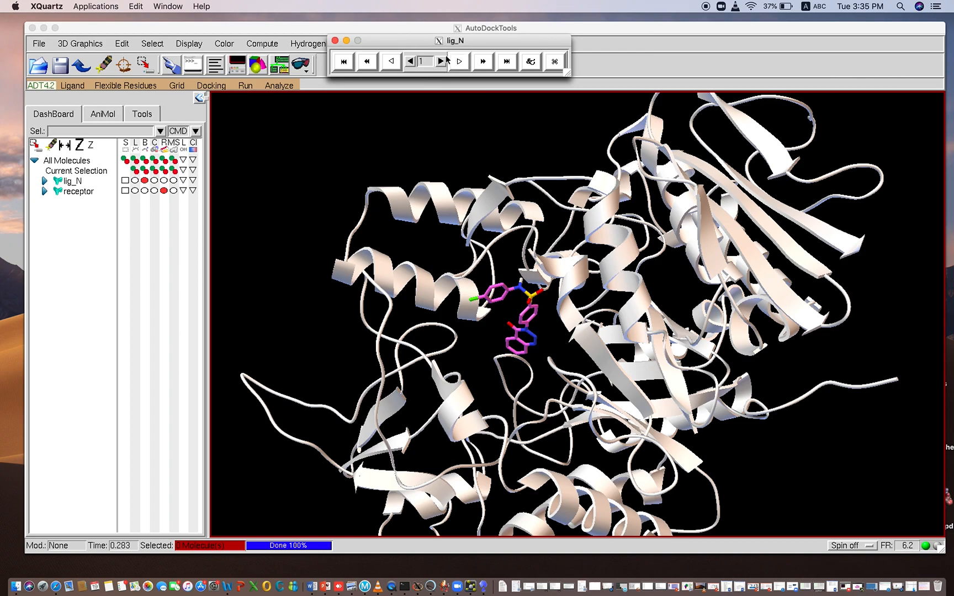
- Step forward through the docked conformations of lig_N one by one up to conformation 10
click(436, 113)
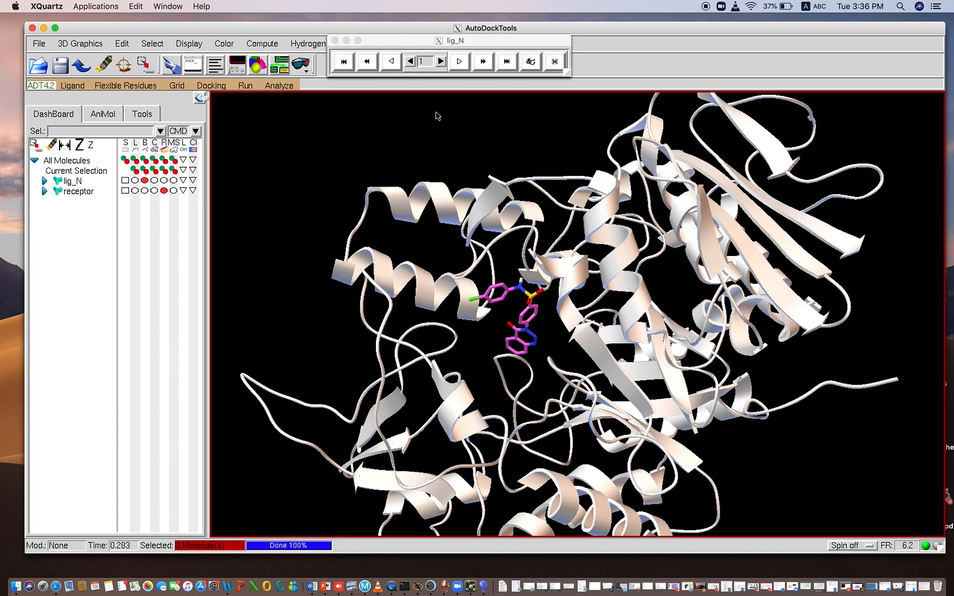
click(441, 61)
click(441, 62)
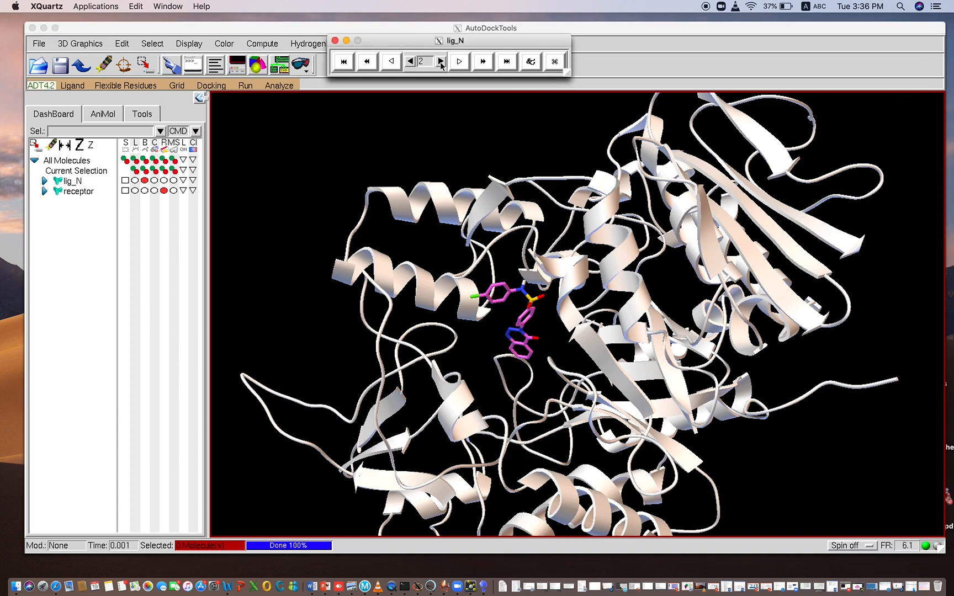
click(440, 62)
click(440, 62)
click(440, 61)
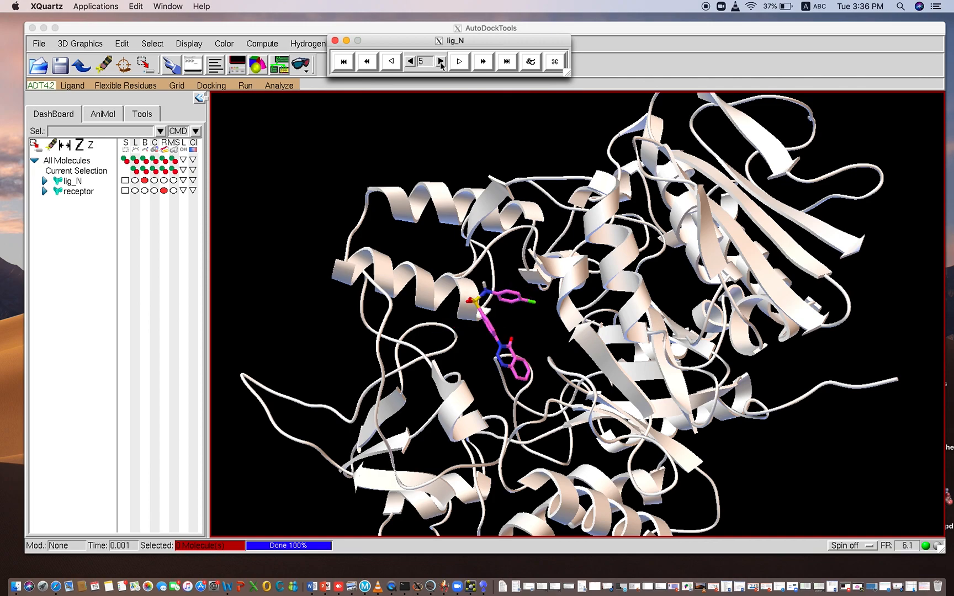
click(441, 62)
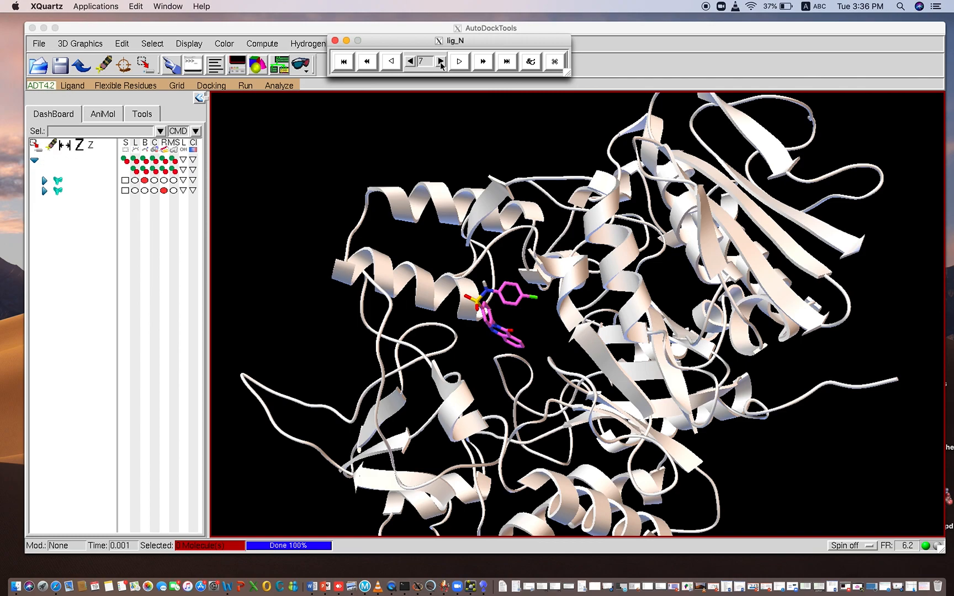
click(441, 61)
click(441, 62)
click(440, 61)
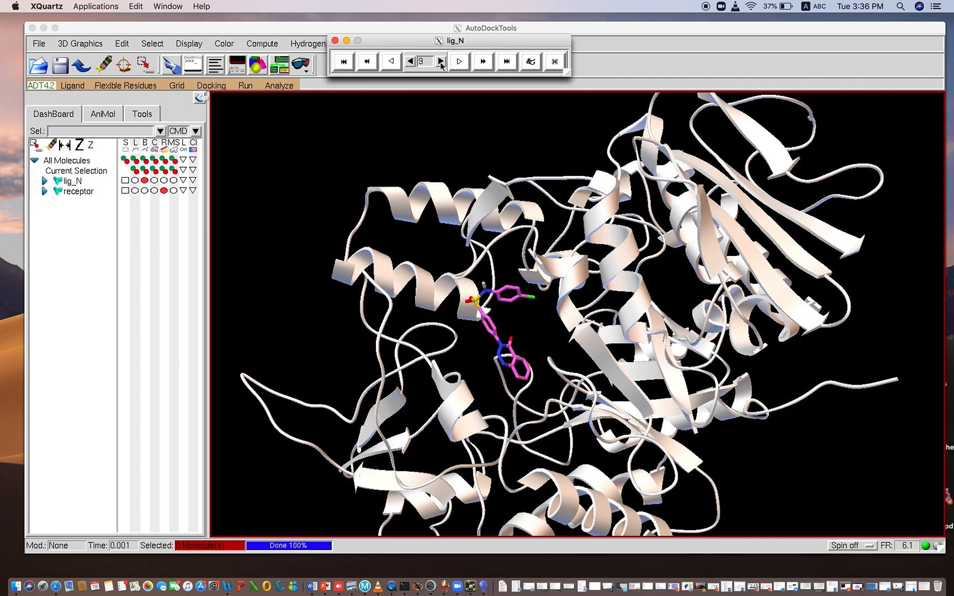
click(440, 62)
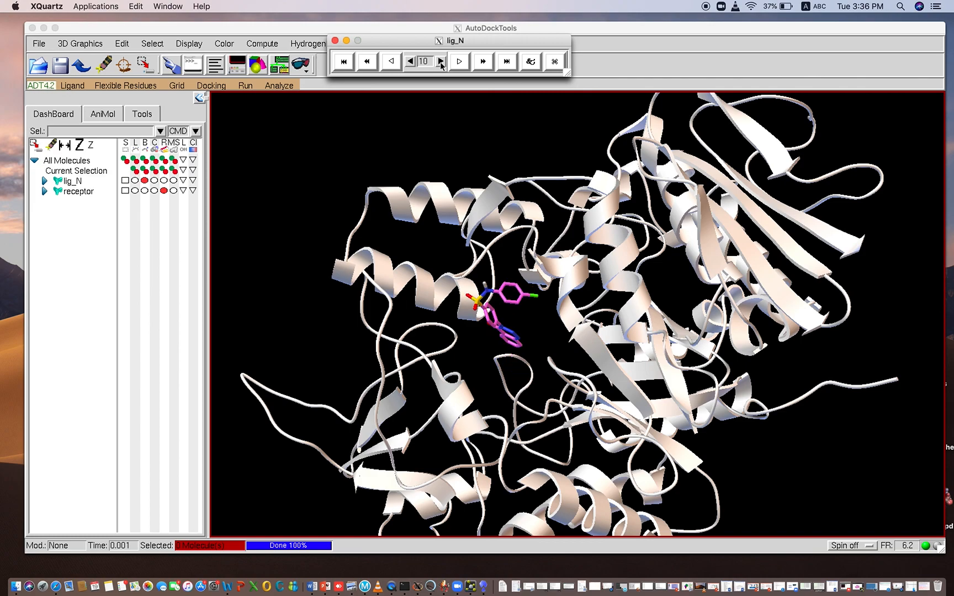
- Go back through the docked conformations of lig_N to conformation 6
click(469, 100)
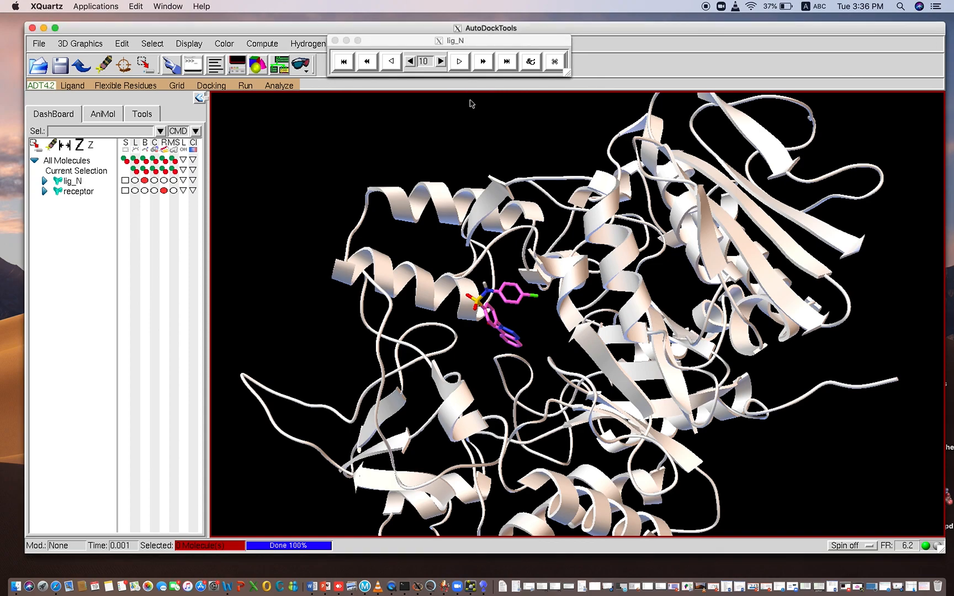
click(410, 61)
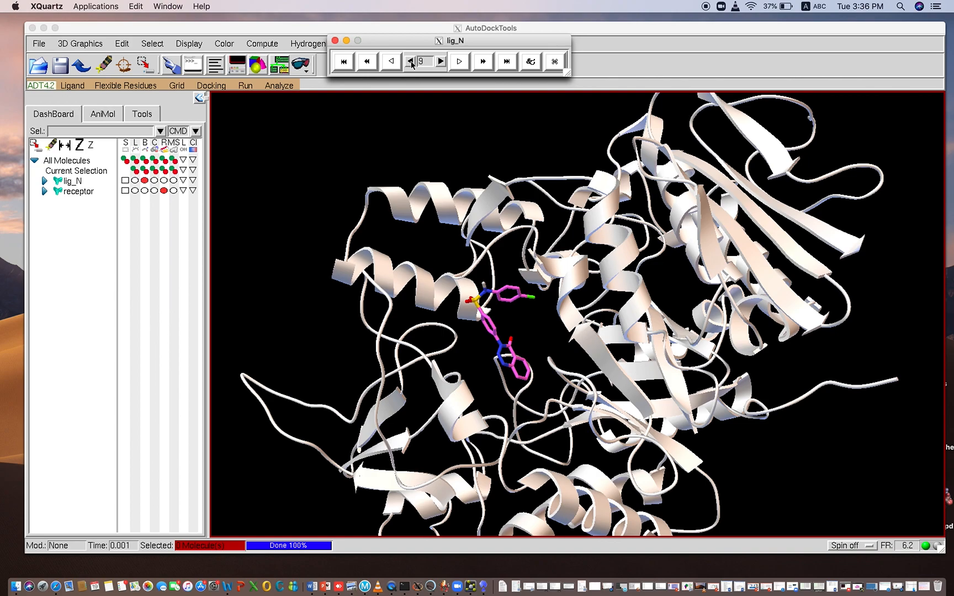
click(411, 61)
click(410, 62)
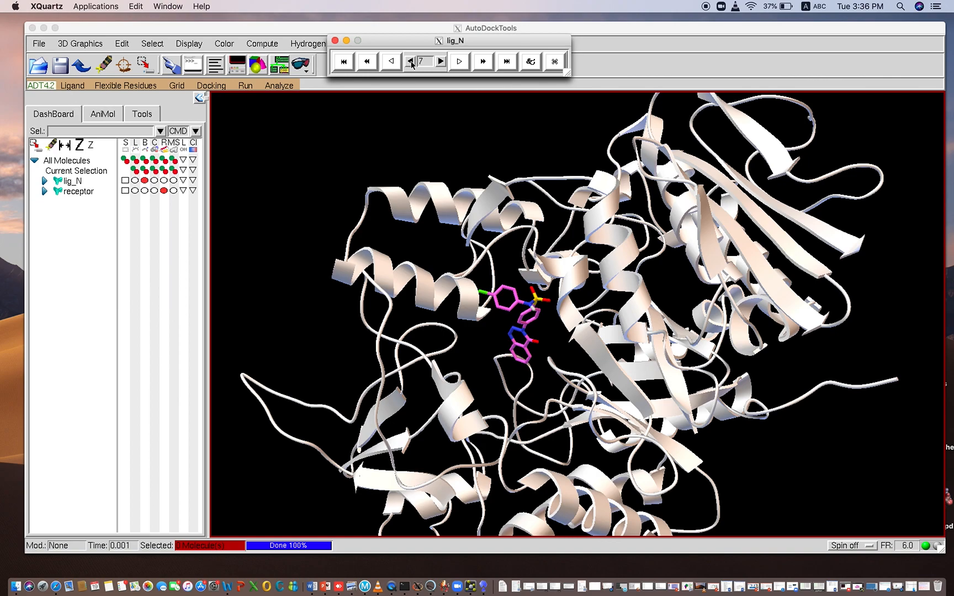
click(411, 62)
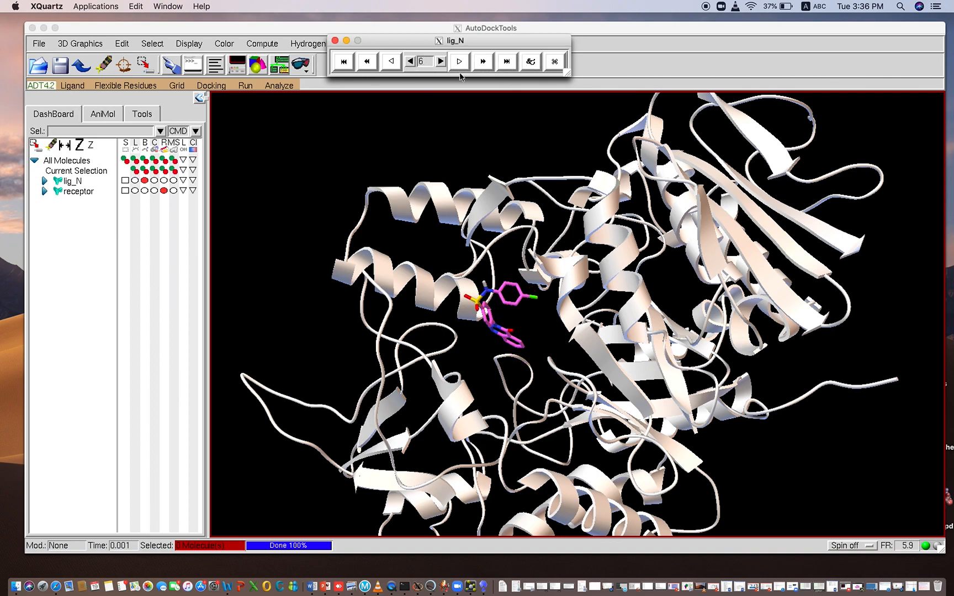
click(435, 128)
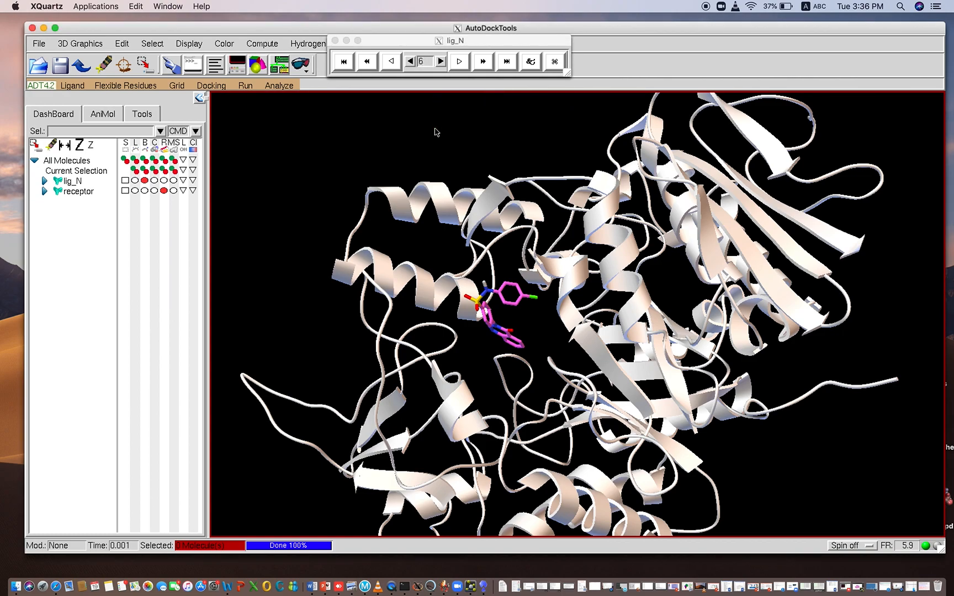
- In the player's play options, turn on Show Info for conformation 6 and enable Build H-bonds, with the dialogs moved clear of the ligand
click(530, 63)
click(530, 64)
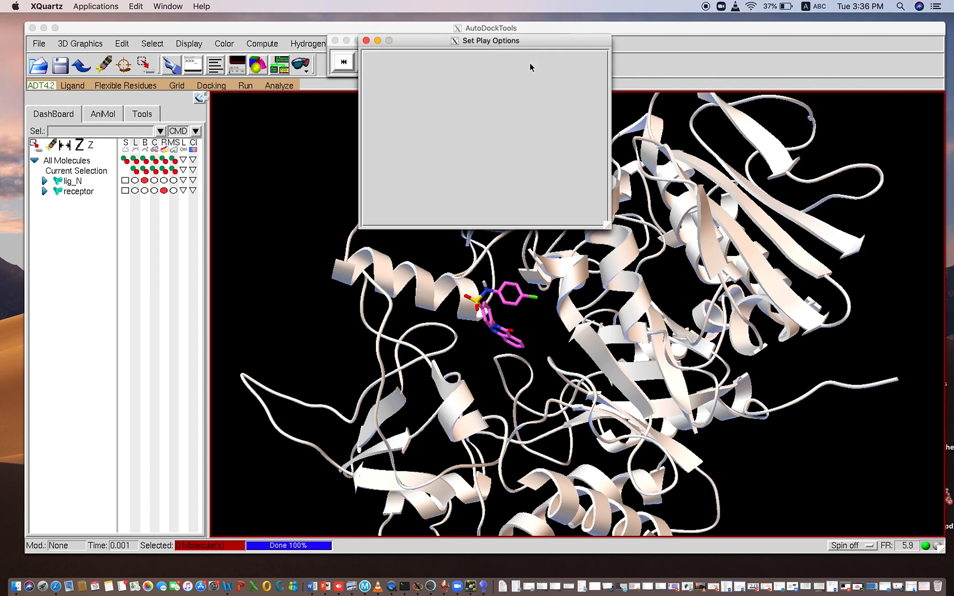
drag(452, 43, 678, 88)
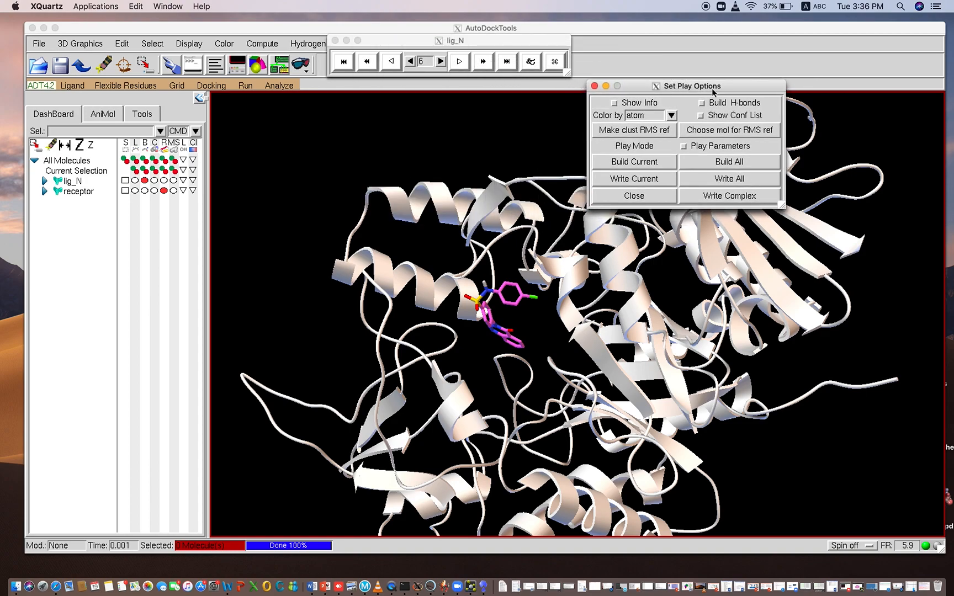
click(615, 104)
drag(493, 40, 243, 149)
drag(676, 86, 763, 62)
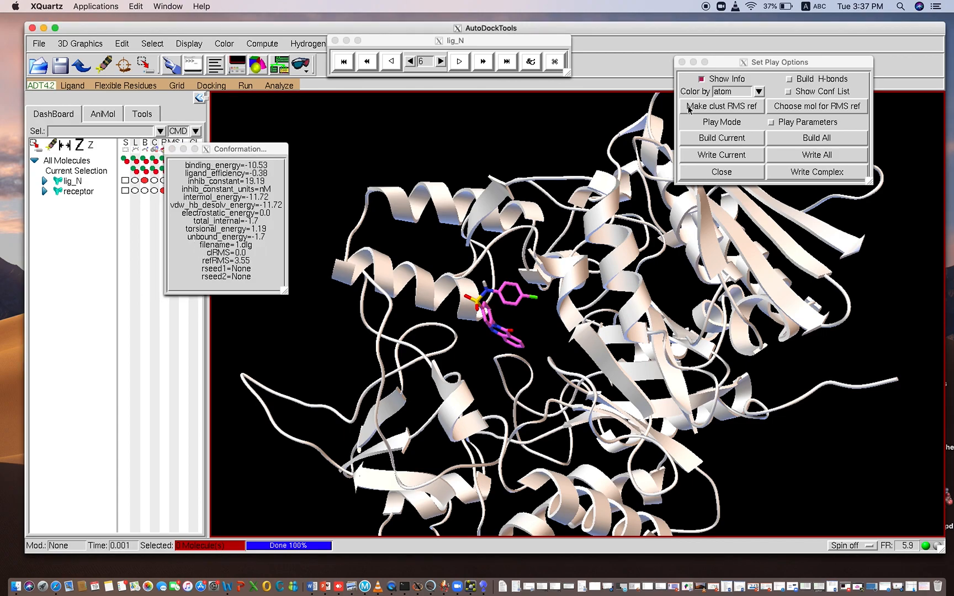
click(790, 82)
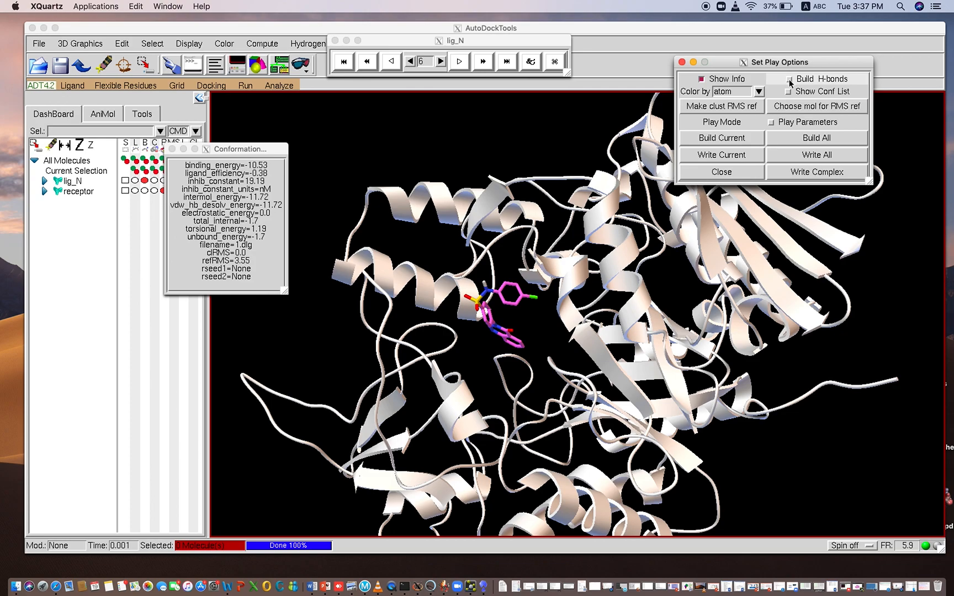
- Build the hydrogen bonds for conformation 6 of lig_N and examine their distances around the ligand up close, keeping the hydrogen bonds dialog clear
click(789, 80)
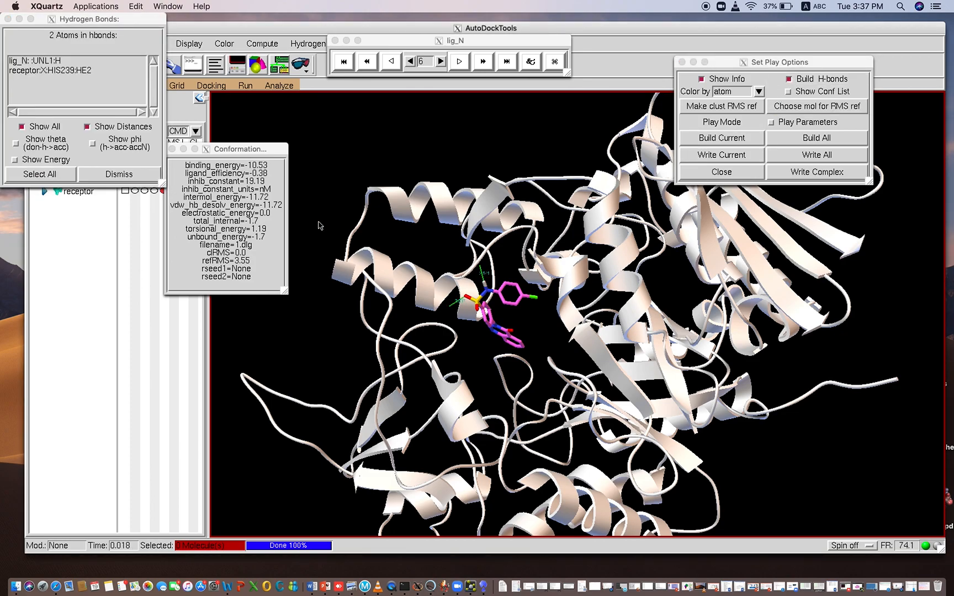
click(88, 60)
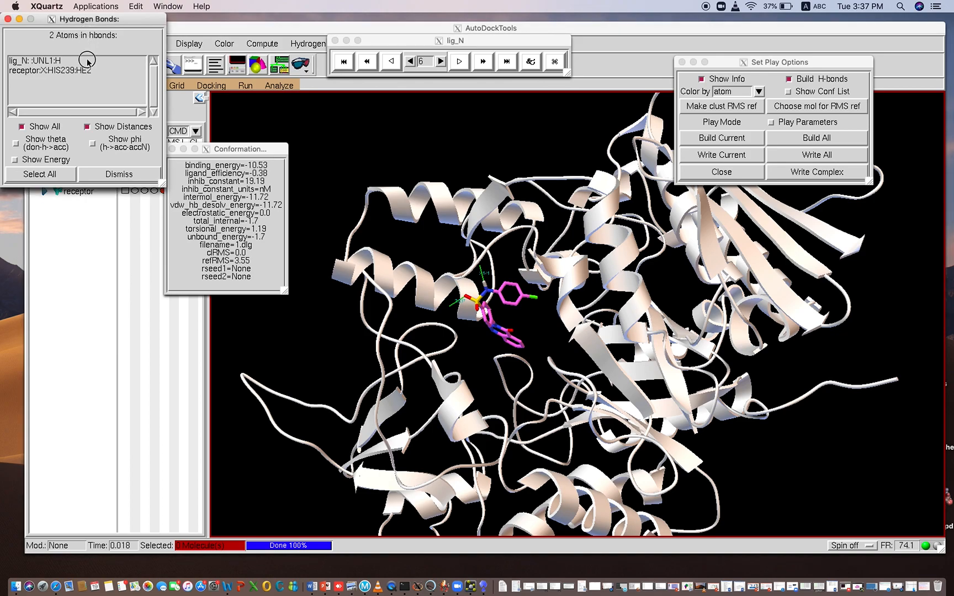
drag(83, 18, 119, 170)
scroll(419, 259, up, 3)
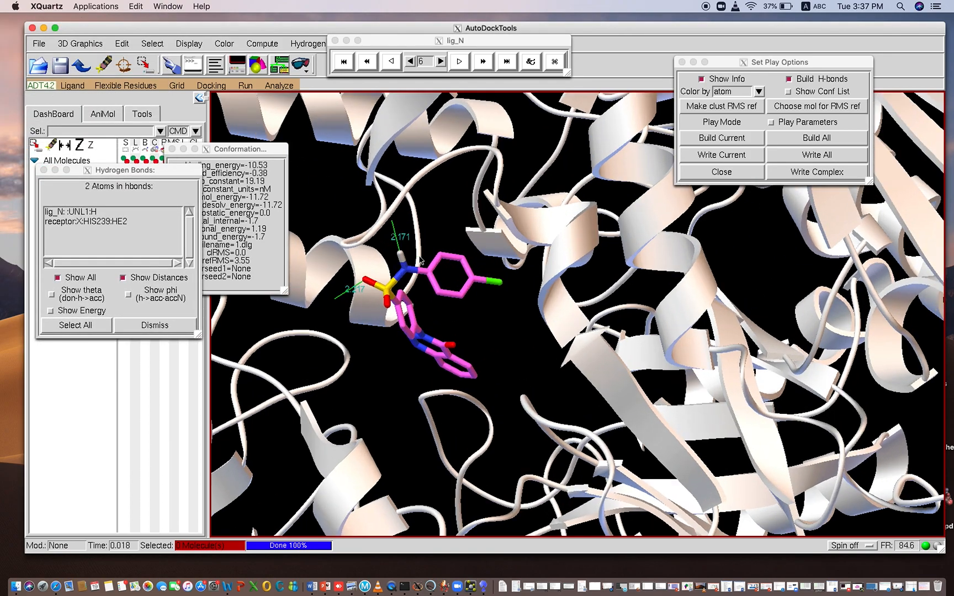
drag(464, 316, 567, 332)
scroll(567, 332, up, 3)
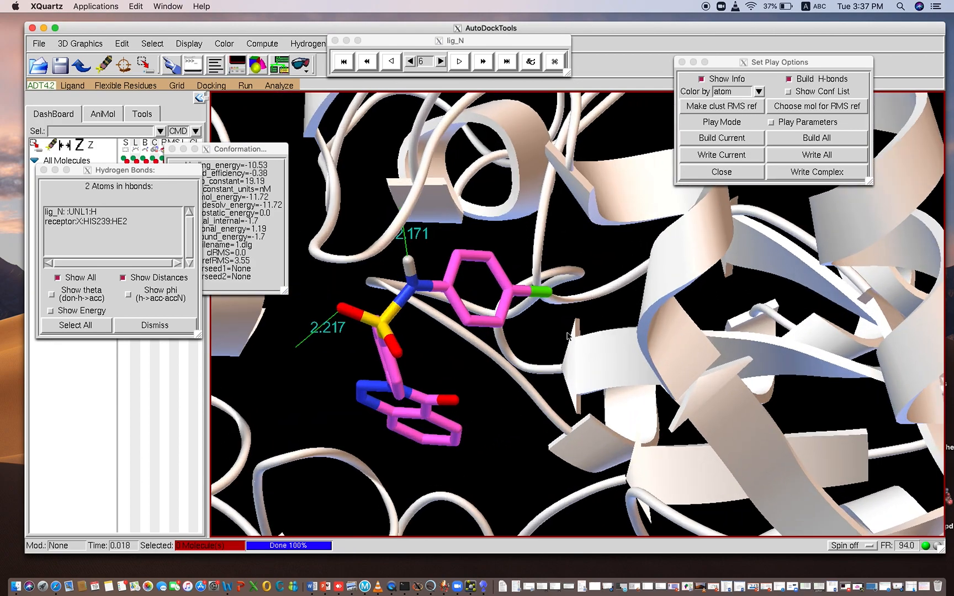
drag(429, 240, 451, 212)
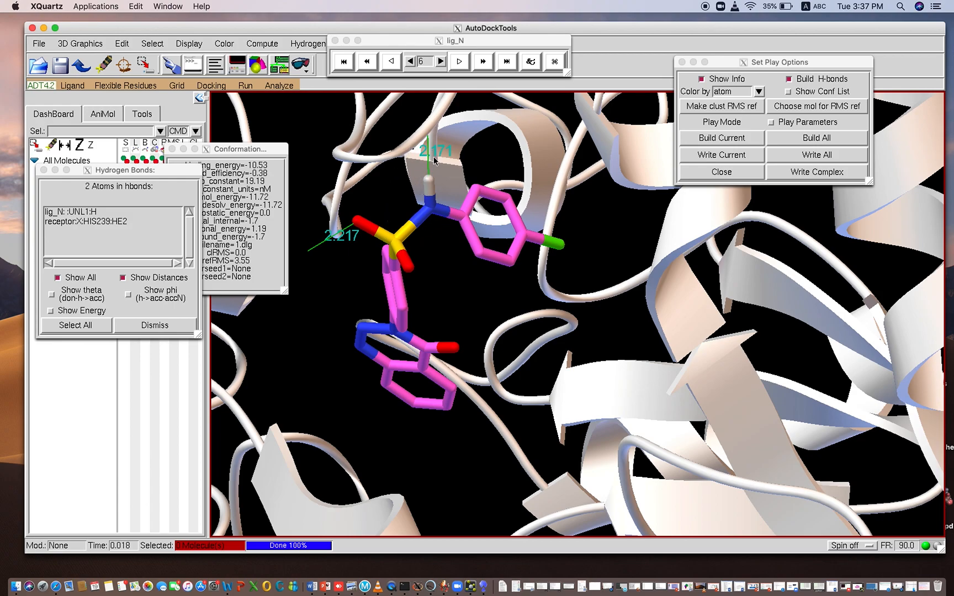
drag(445, 240, 445, 261)
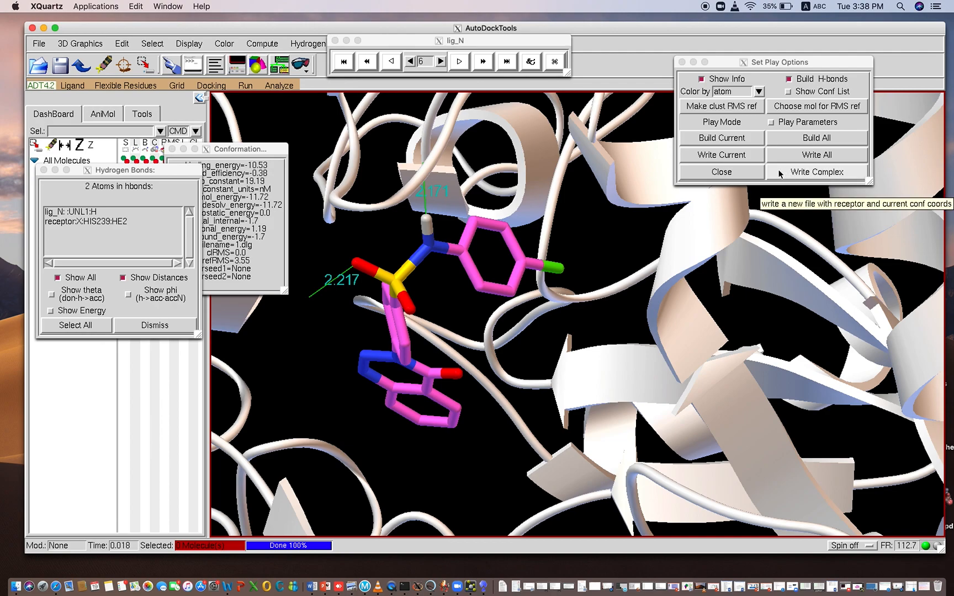
- Try to write the complex of the receptor and current conformation to the Docking folder under the name Docked
click(815, 175)
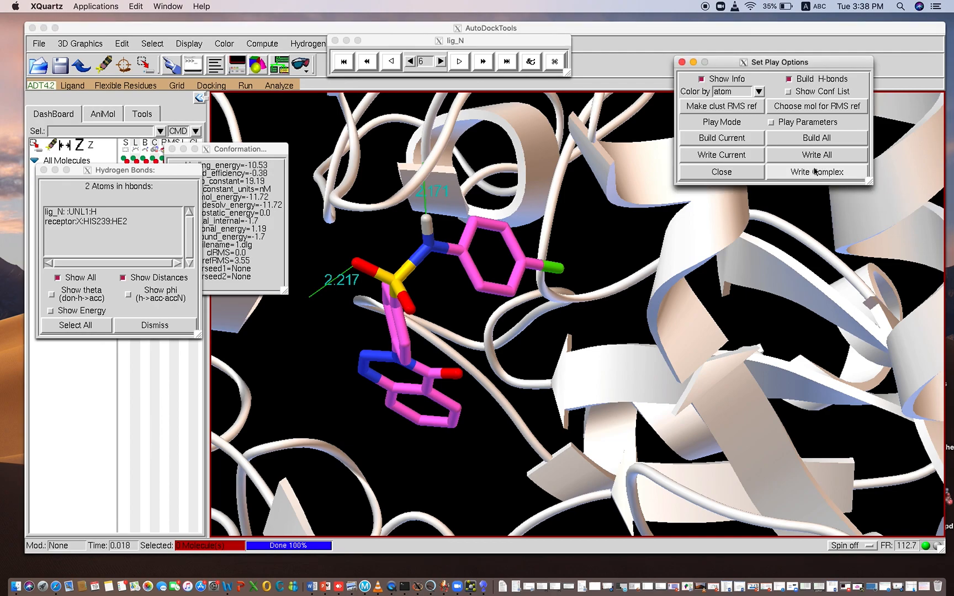
click(814, 174)
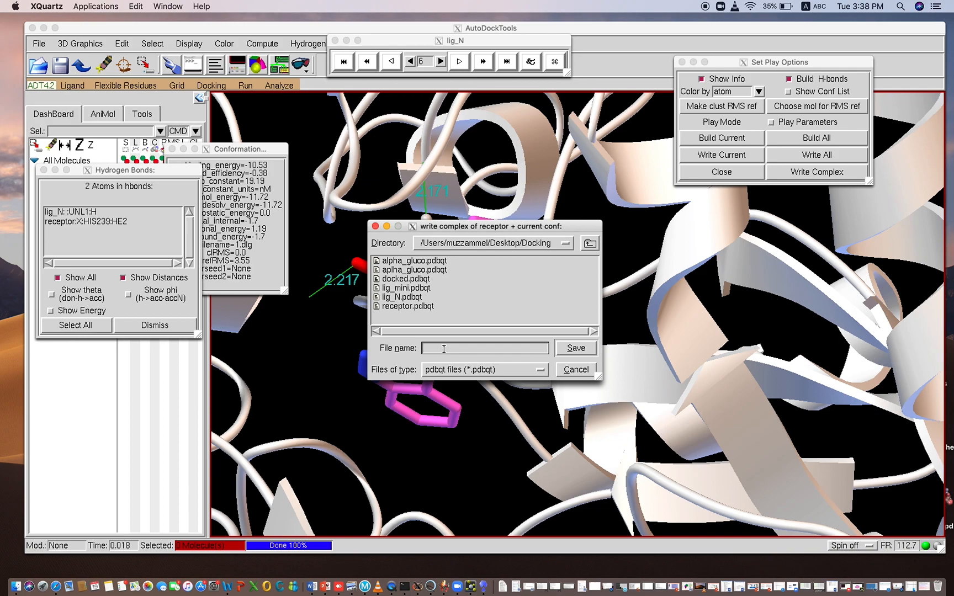
text(Docked)
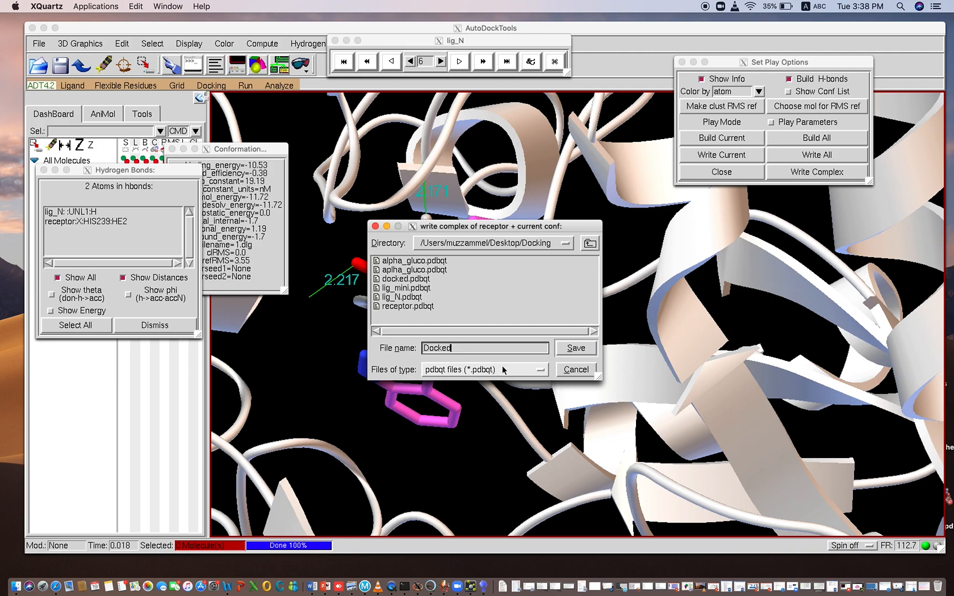
click(575, 349)
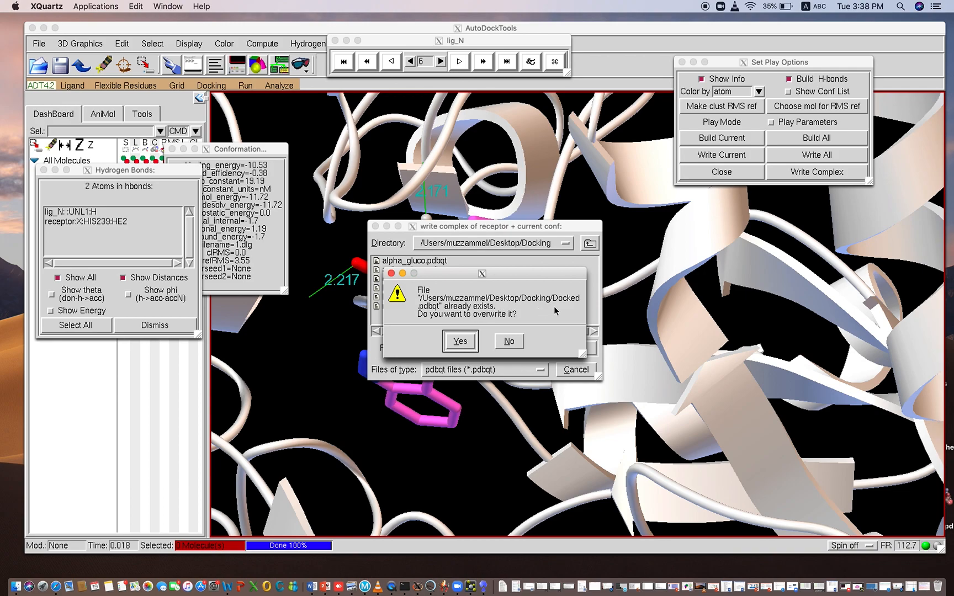
- Decline overwriting the existing file and save the receptor-ligand complex as nerw_complex in pdbqt format instead
click(511, 341)
click(476, 349)
key(BackSpace)
key(BackSpace)
key(BackSpace)
key(BackSpace)
key(BackSpace)
key(BackSpace)
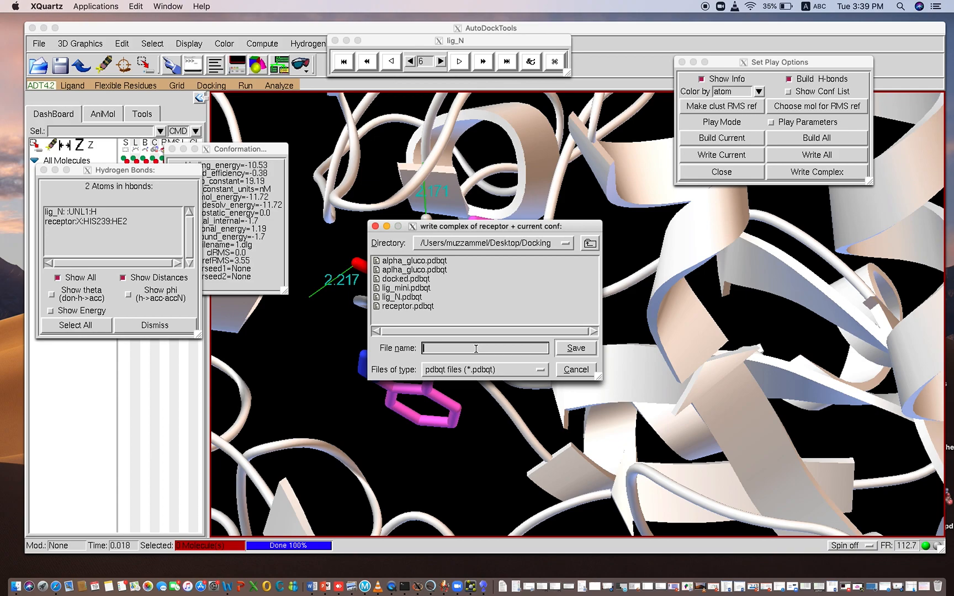
text(nerw_complex)
click(573, 351)
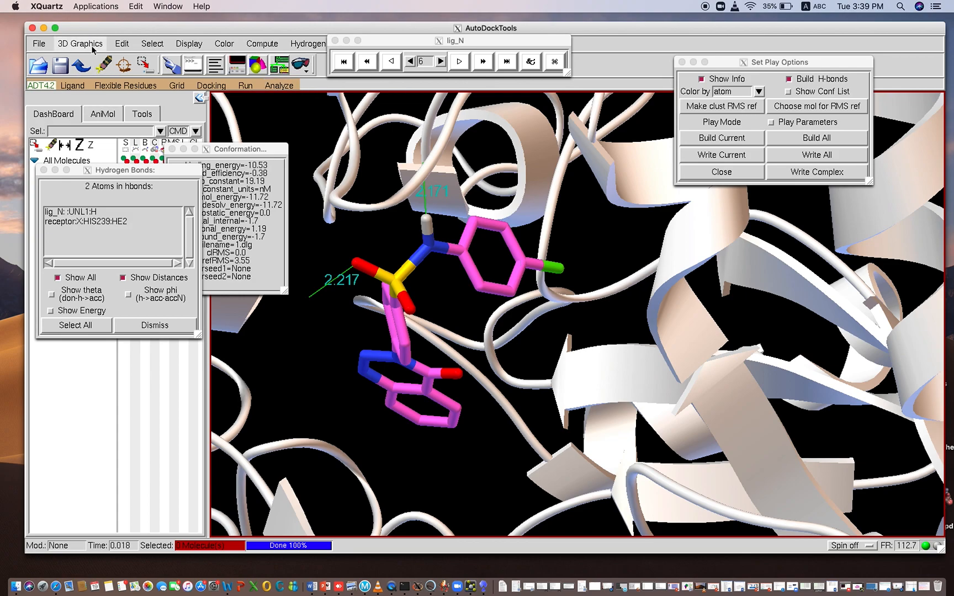
- Minimize the AutoDockTools and Terminal windows, and open the Docking folder from the desktop with its file list fully in view
click(43, 28)
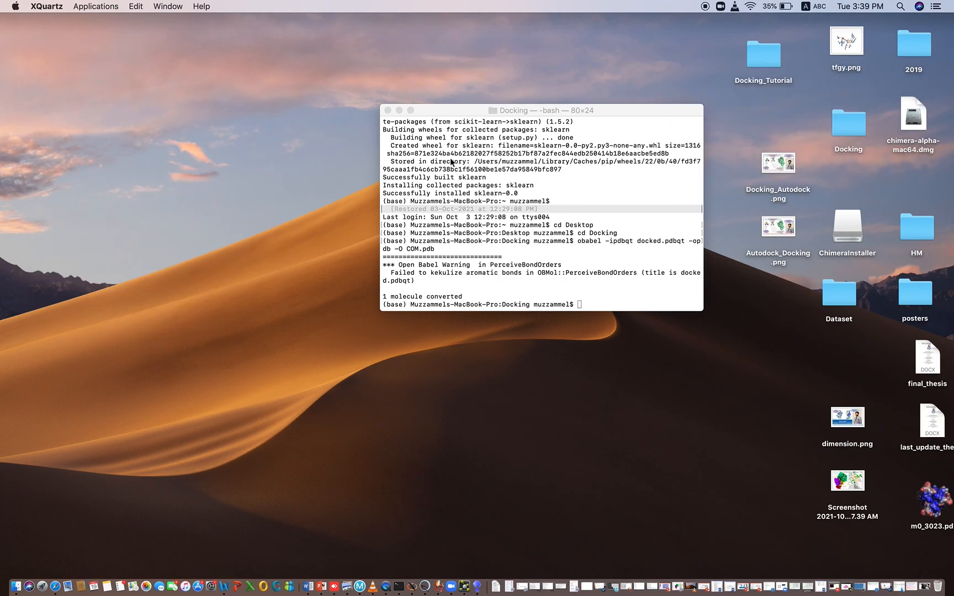
click(399, 111)
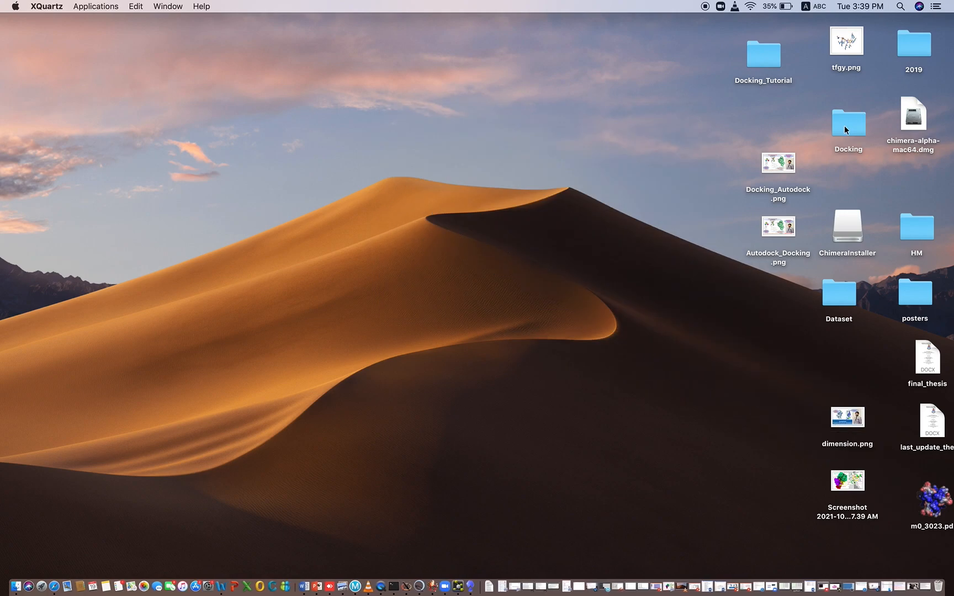
double_click(847, 124)
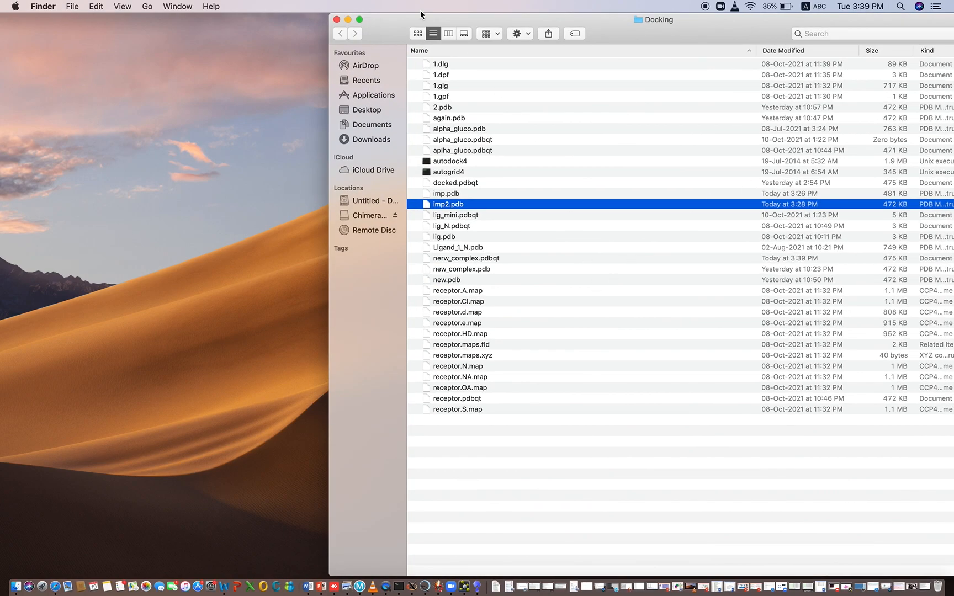
drag(476, 23, 376, 21)
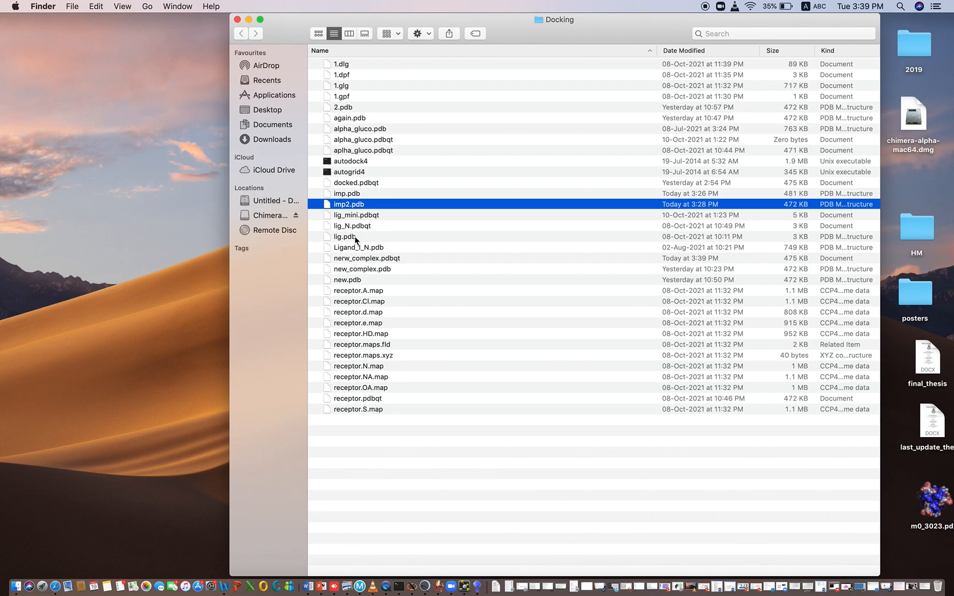
- Move the old new_complex.pdb file to the Trash and select nerw_complex.pdbqt in the Docking folder
click(368, 263)
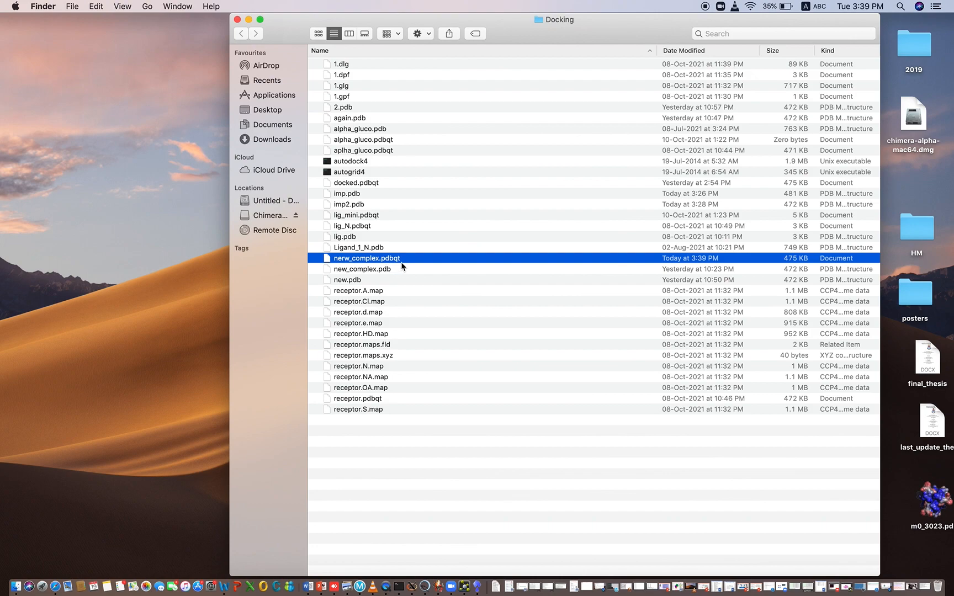
click(362, 269)
right_click(362, 270)
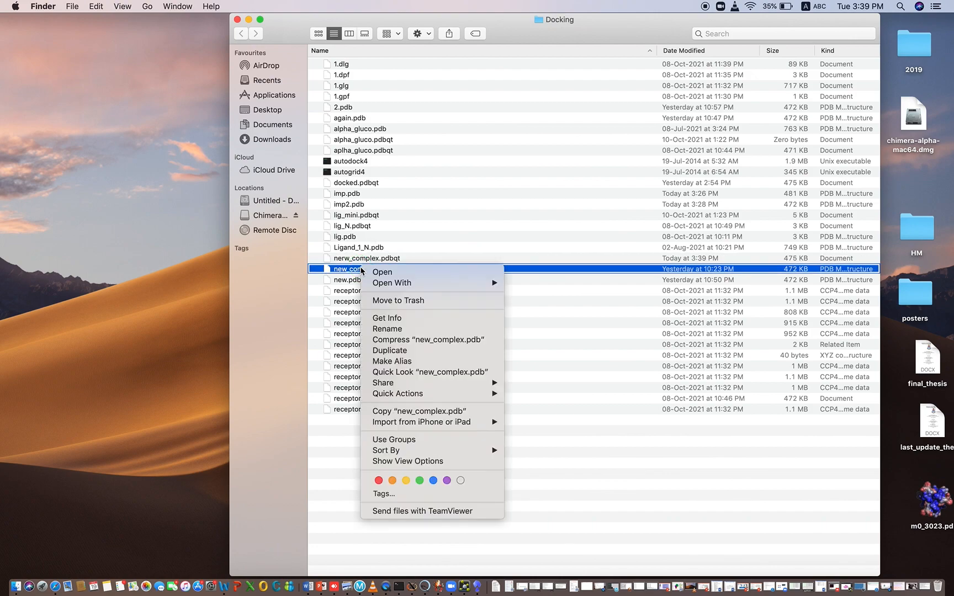
click(386, 300)
click(360, 259)
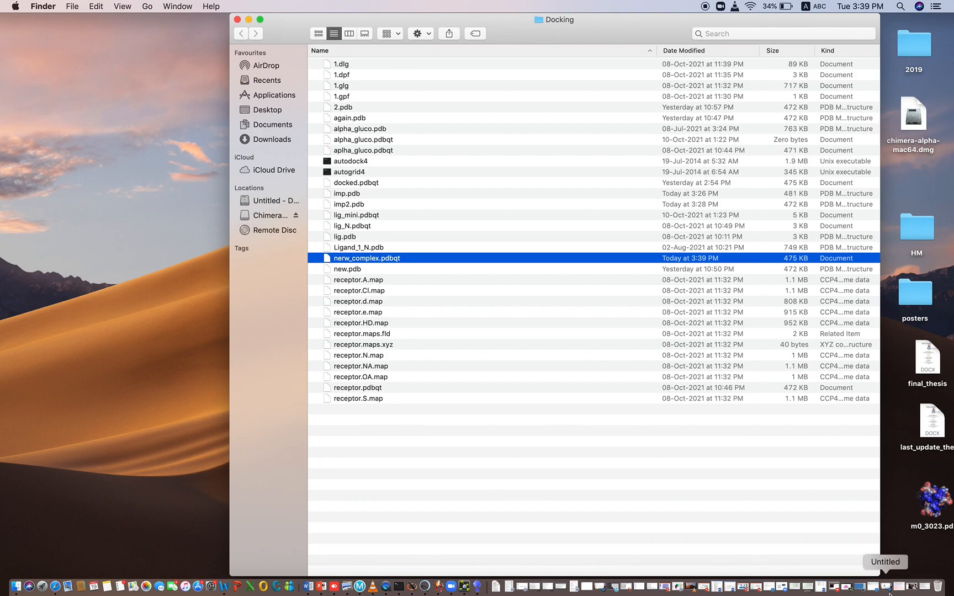
- Switch to PyMOL and clear the loaded docked structure with the command delete all
click(462, 586)
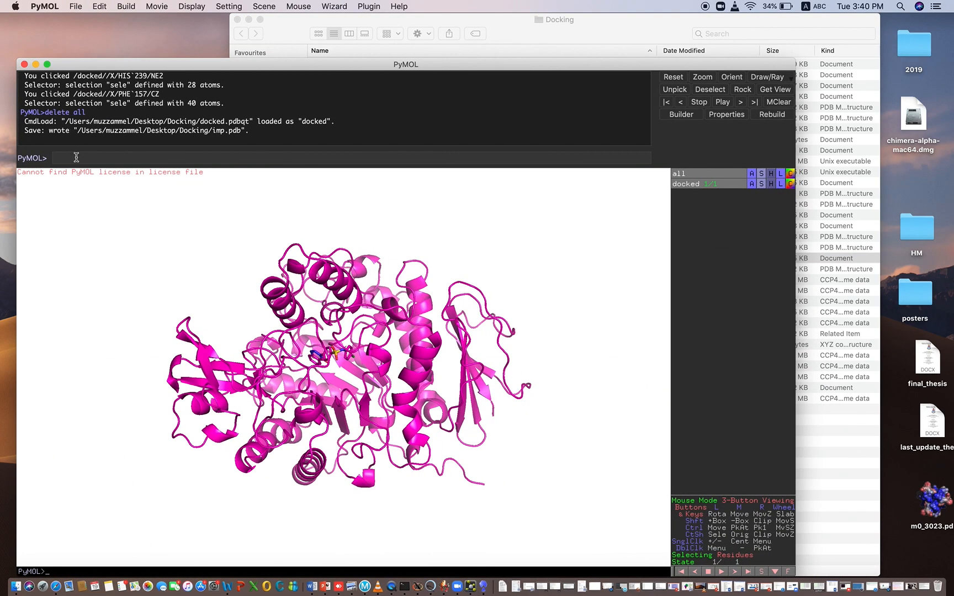
text(delete all)
key(Return)
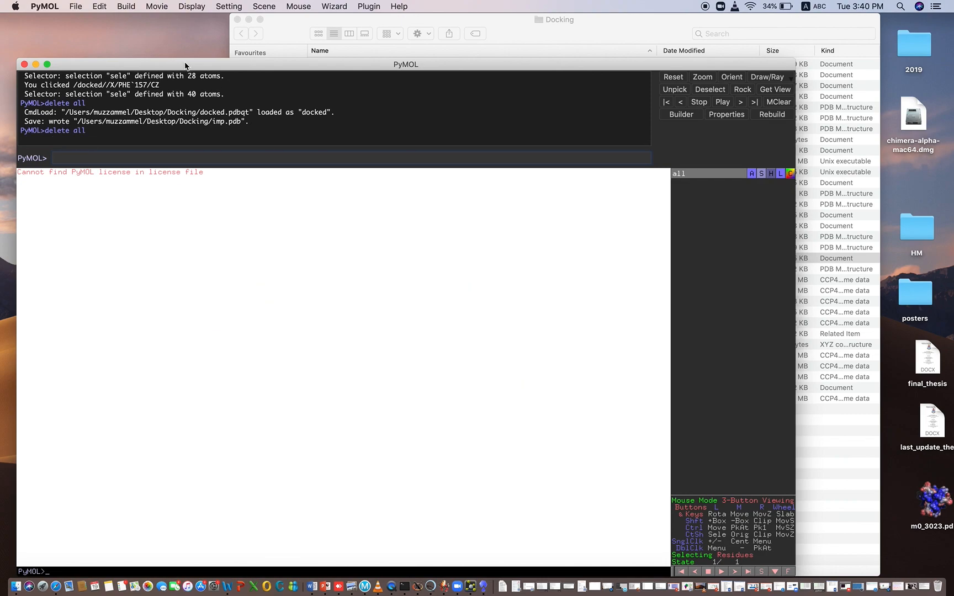
drag(185, 65, 197, 65)
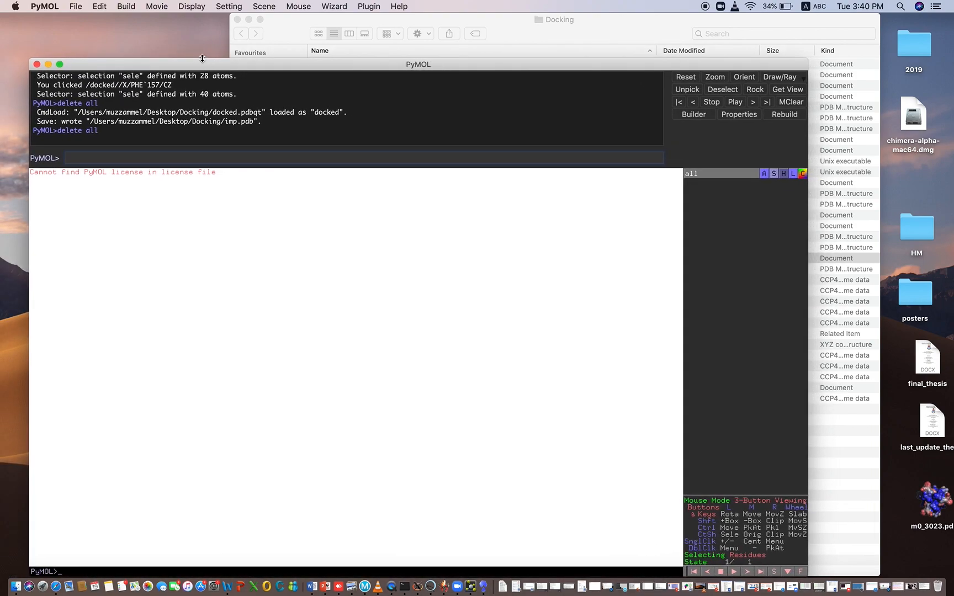
- Set the PyMOL viewer background to black
click(191, 6)
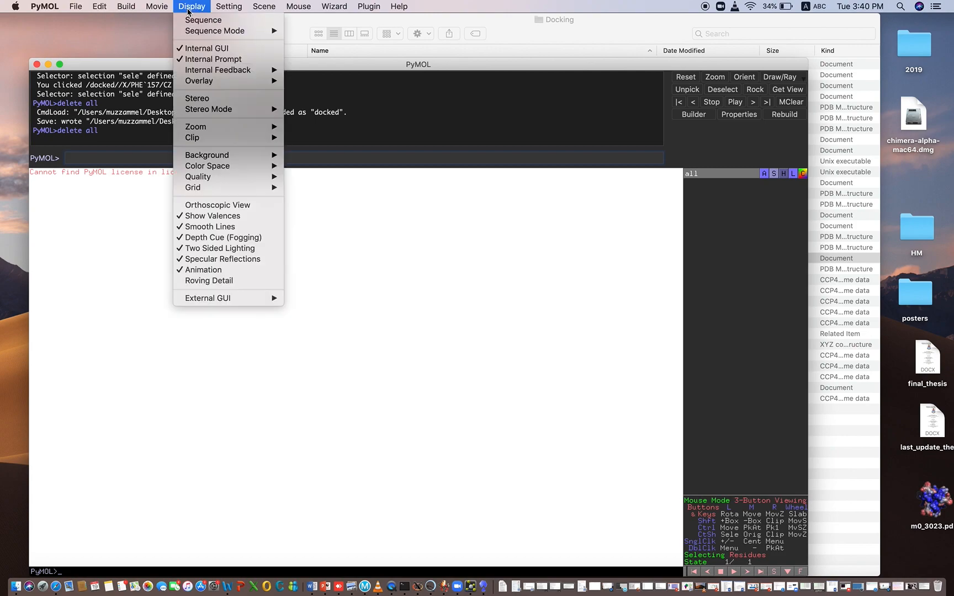
click(153, 34)
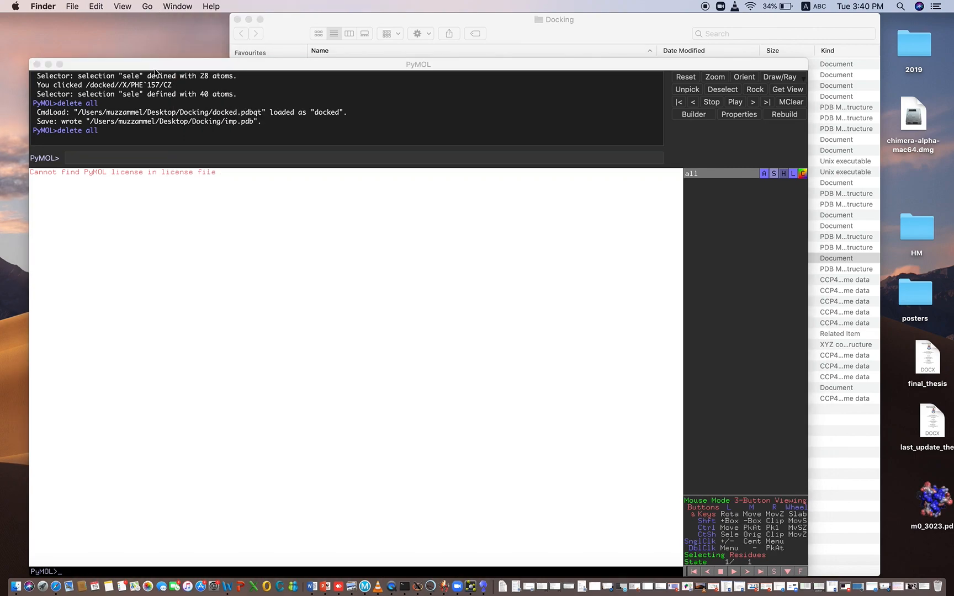
click(149, 227)
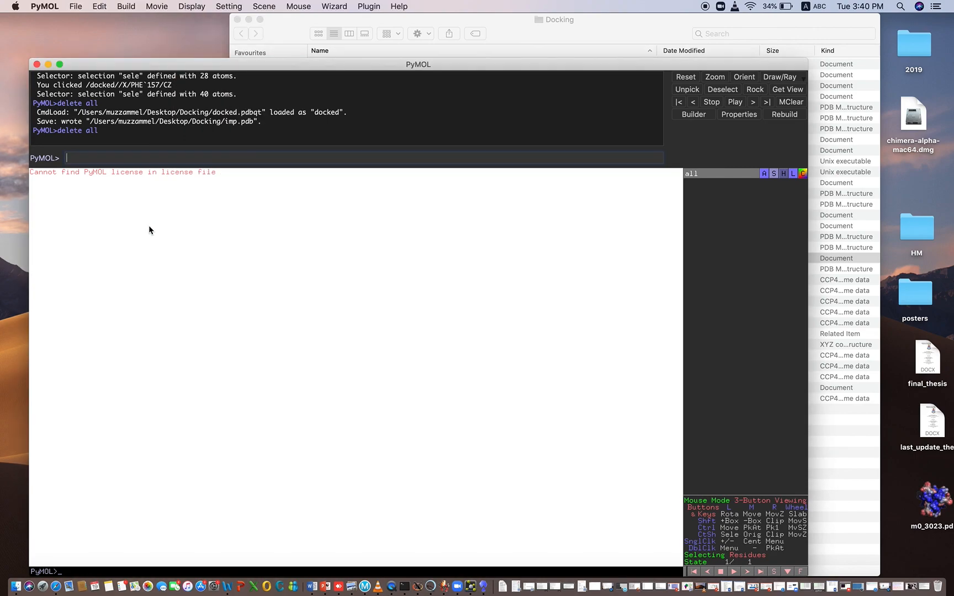
click(192, 7)
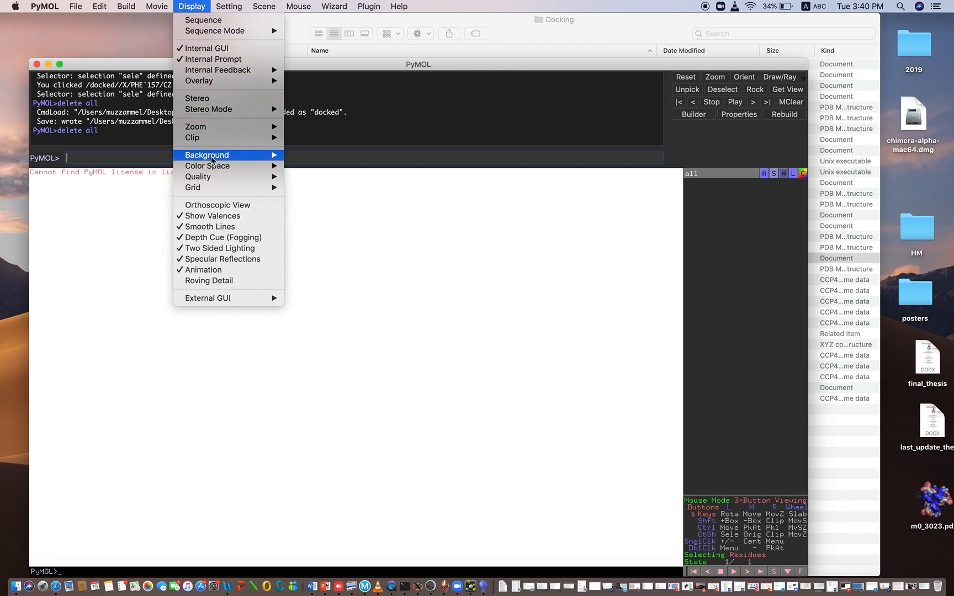
mouse_move(227, 157)
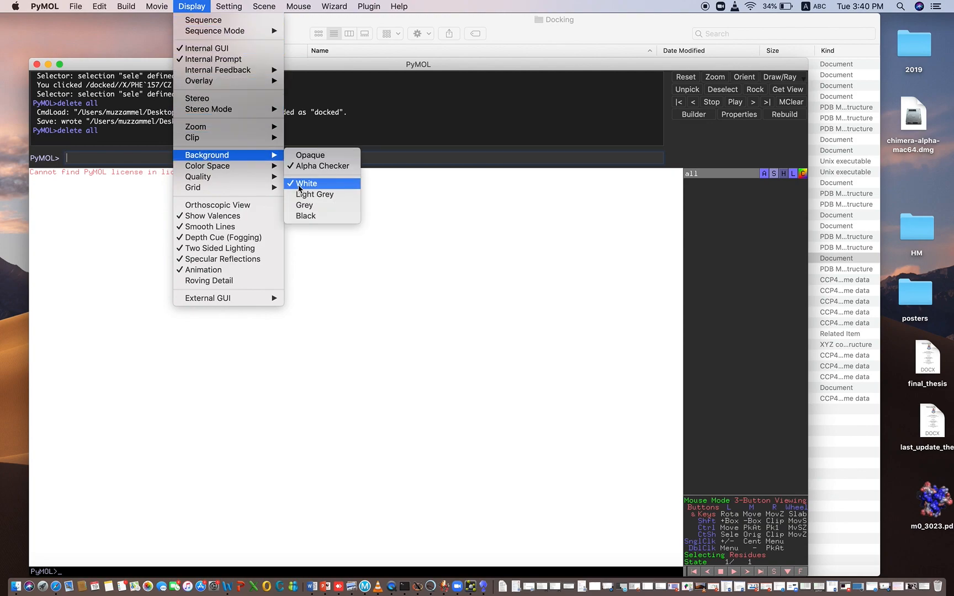
click(305, 216)
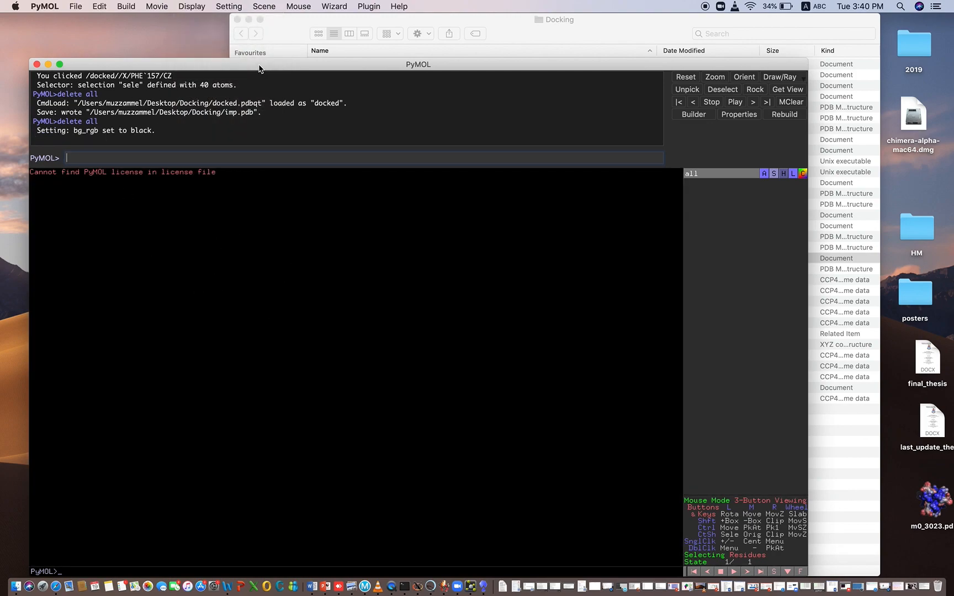
drag(255, 64, 252, 63)
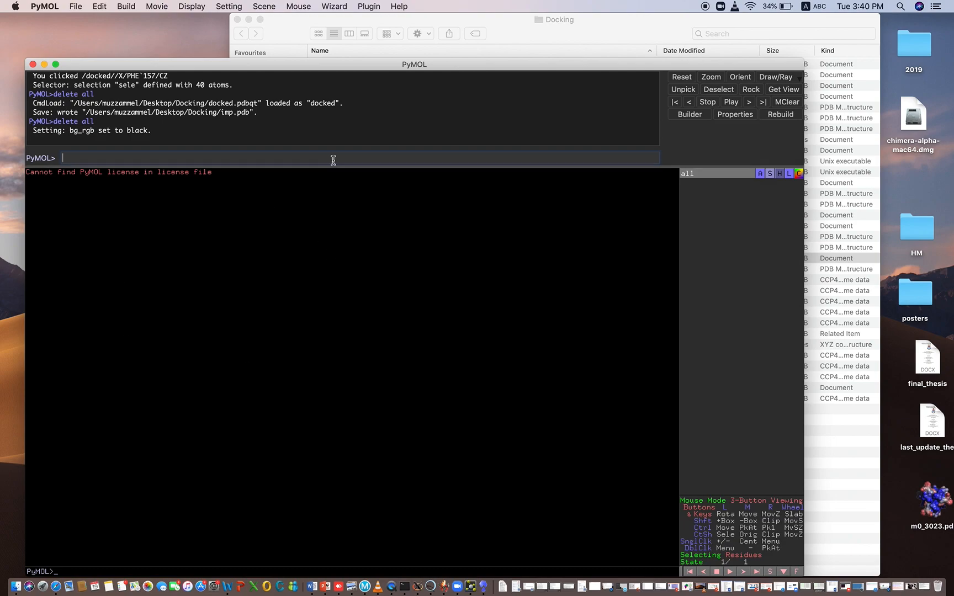
- Set the PyMOL viewer background to white
click(191, 6)
mouse_move(197, 142)
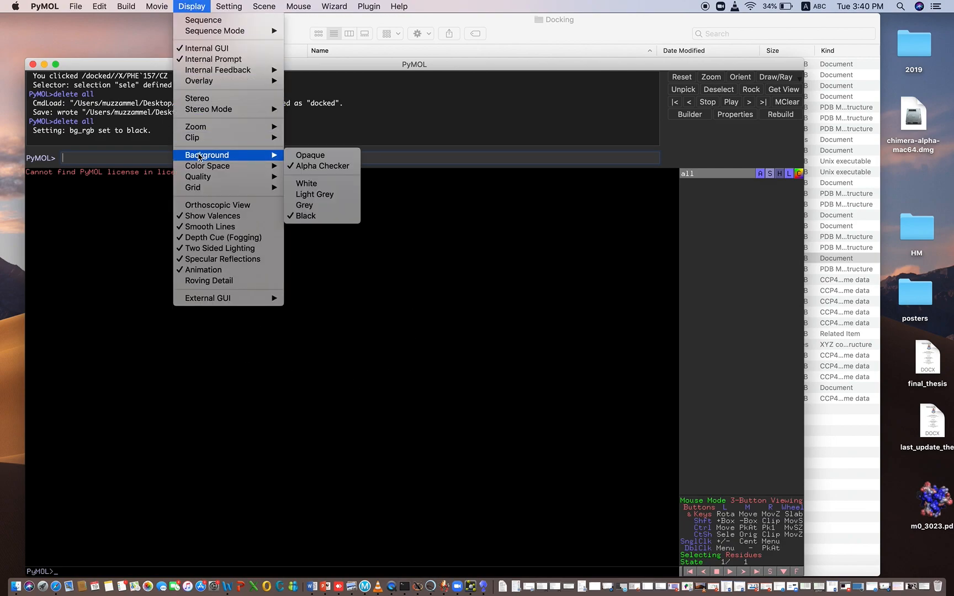
click(330, 181)
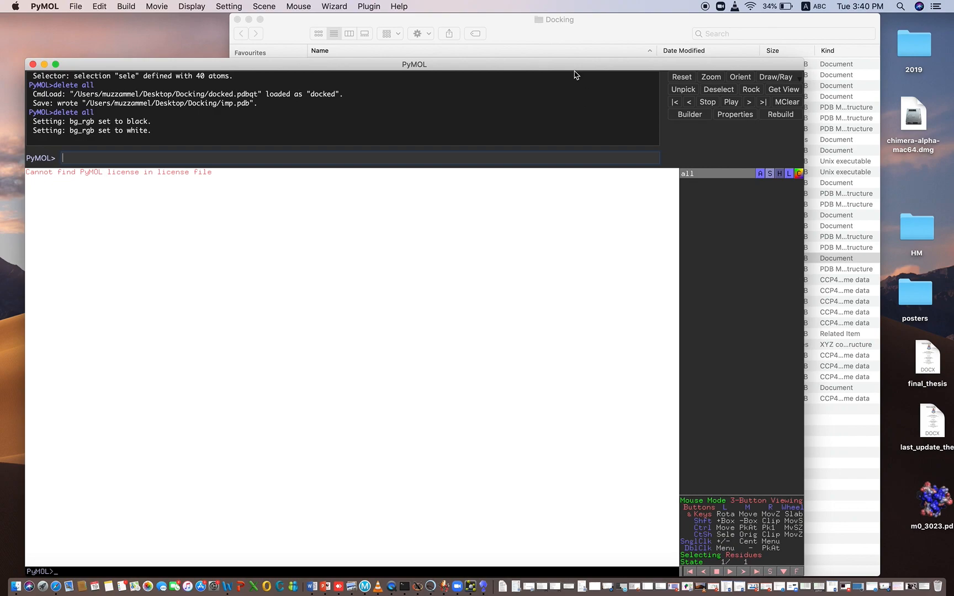
- Arrange the PyMOL window and the Docking folder window so that both are accessible side by side
drag(570, 72, 381, 31)
click(663, 34)
drag(663, 34, 813, 47)
drag(269, 27, 401, 29)
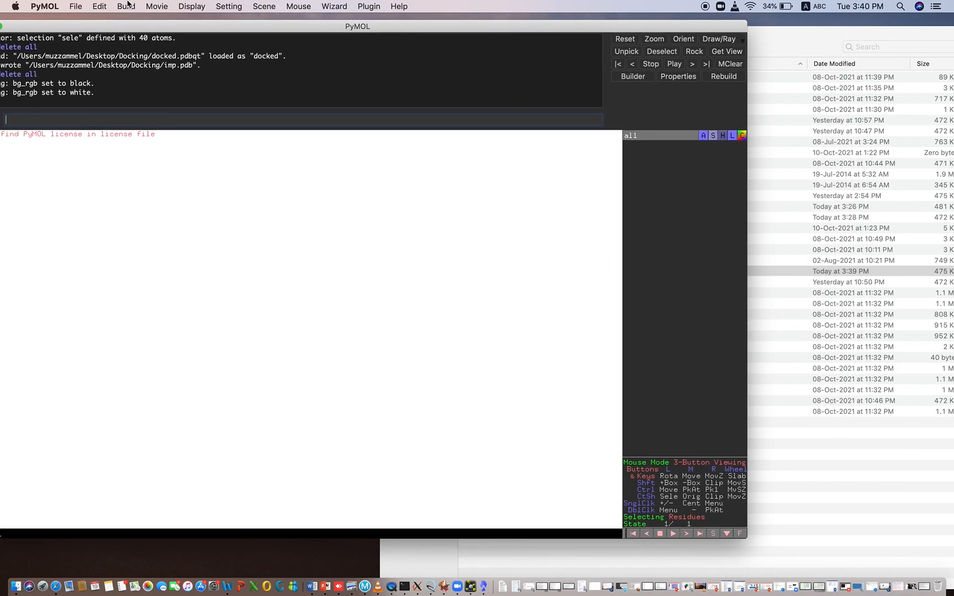
- Load nerw_complex.pdbqt from the Docking folder into the PyMOL viewer and bring PyMOL to the front
click(78, 7)
click(229, 283)
click(810, 37)
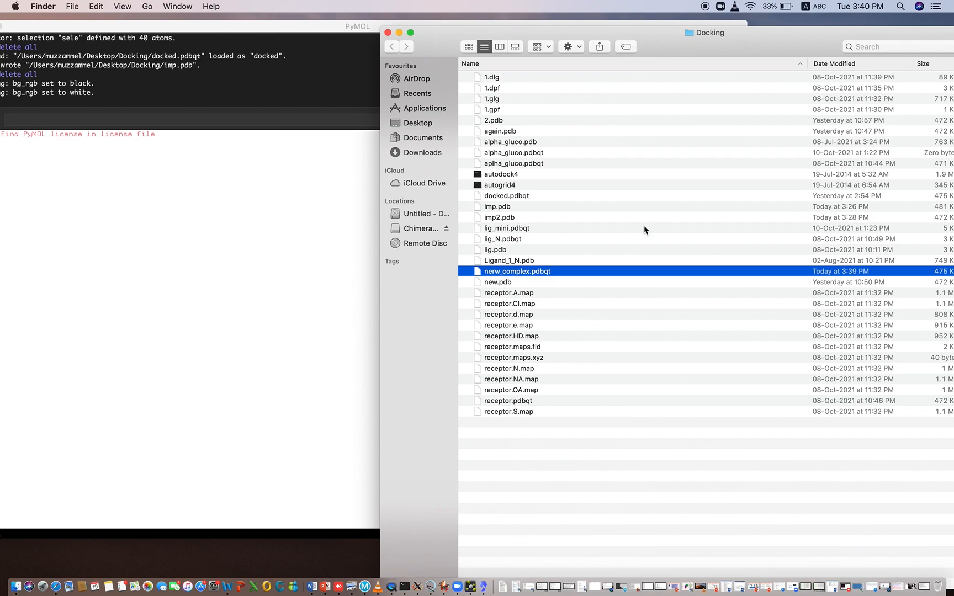
click(557, 274)
drag(513, 273, 251, 267)
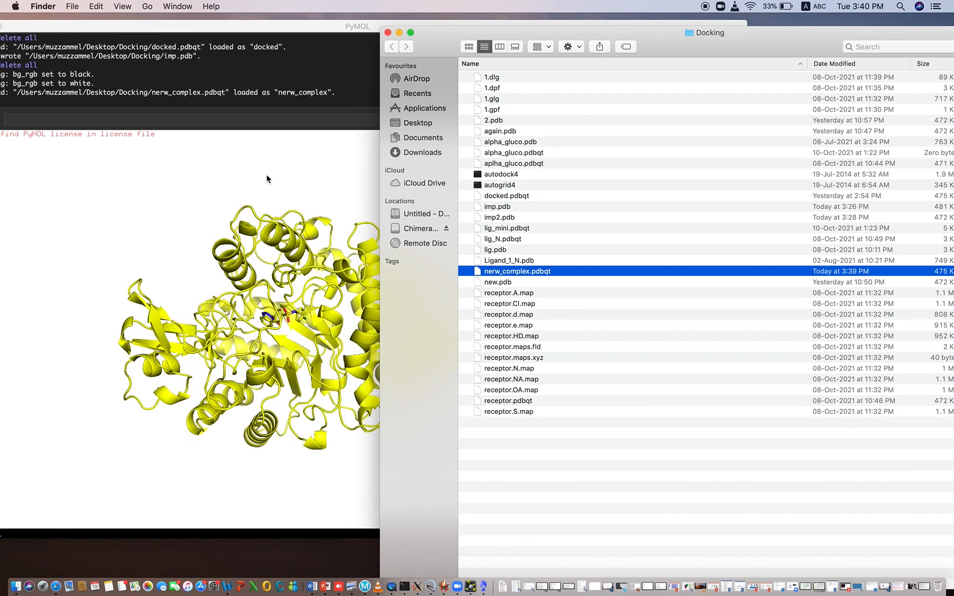
click(341, 26)
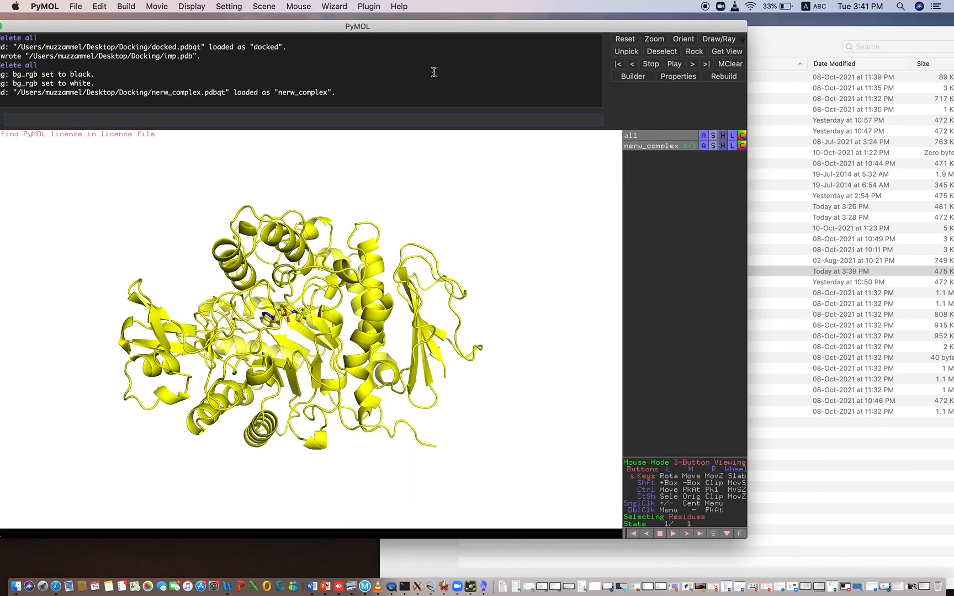
- Move the PyMOL window fully into view and select the docked ligand inside the protein's binding pocket
drag(441, 31, 560, 40)
click(524, 223)
drag(524, 223, 480, 204)
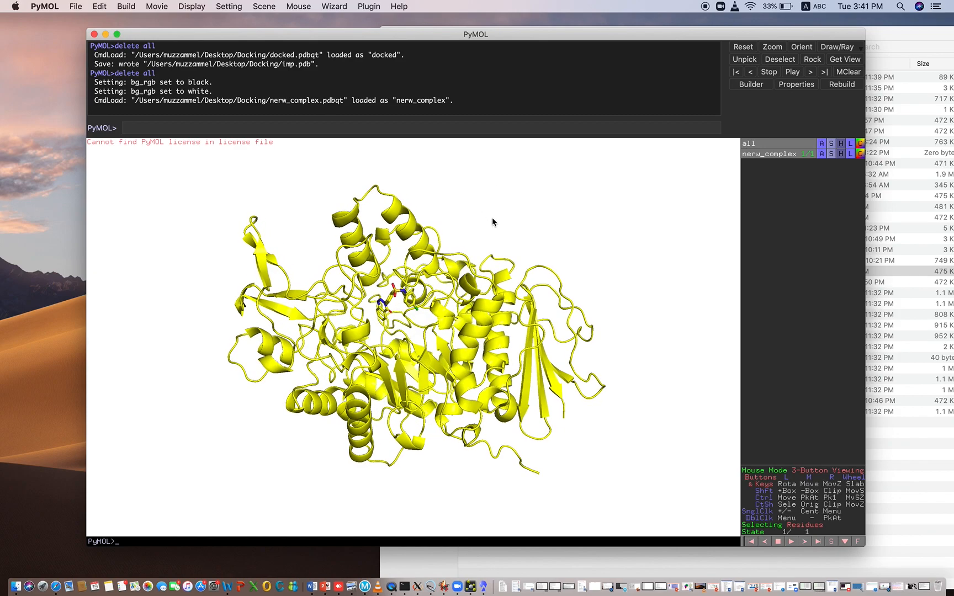
right_drag(493, 219, 500, 287)
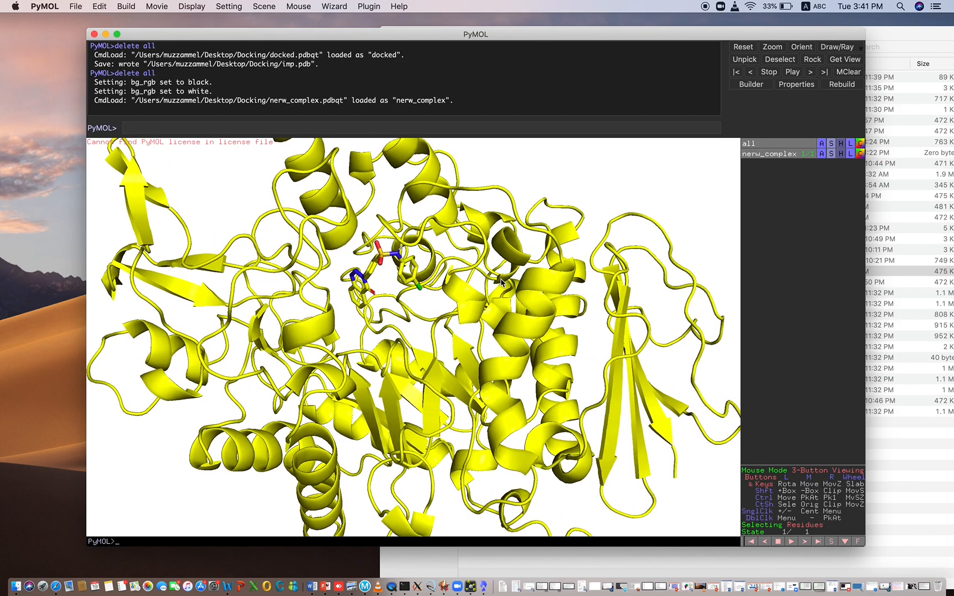
mouse_move(497, 178)
mouse_down()
mouse_move(490, 202)
mouse_move(500, 187)
mouse_up()
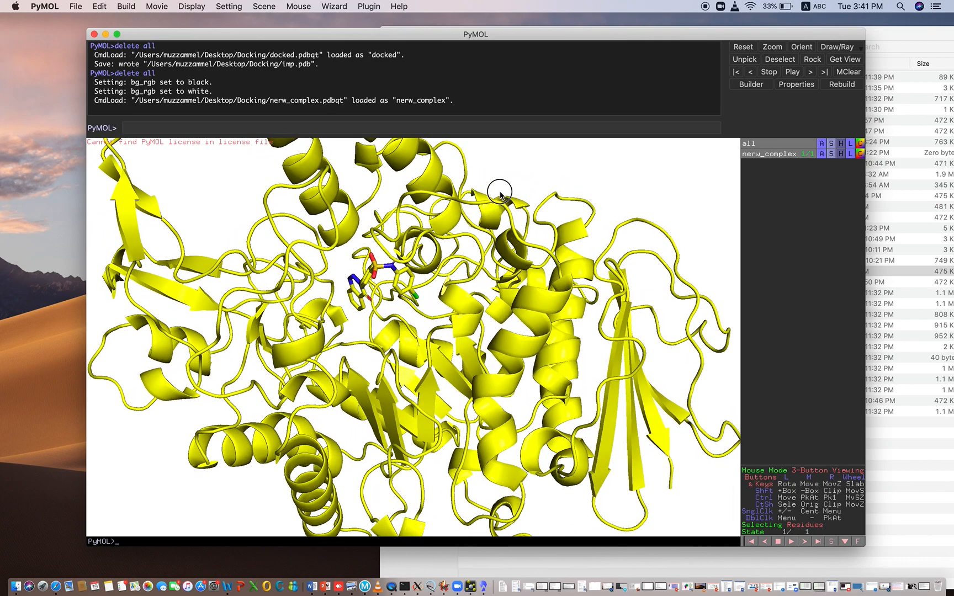
right_drag(506, 166, 538, 223)
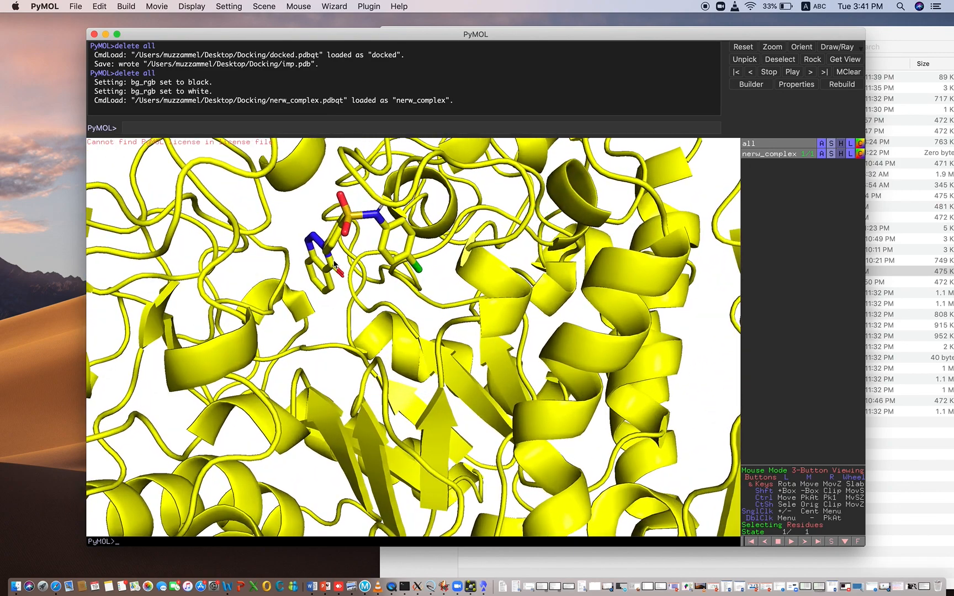
drag(294, 225, 325, 251)
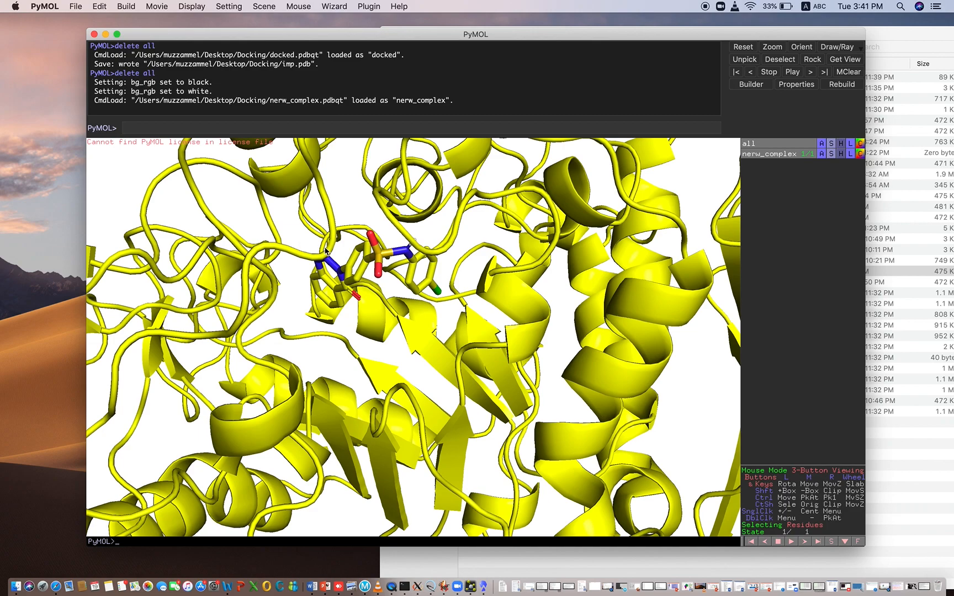
click(377, 256)
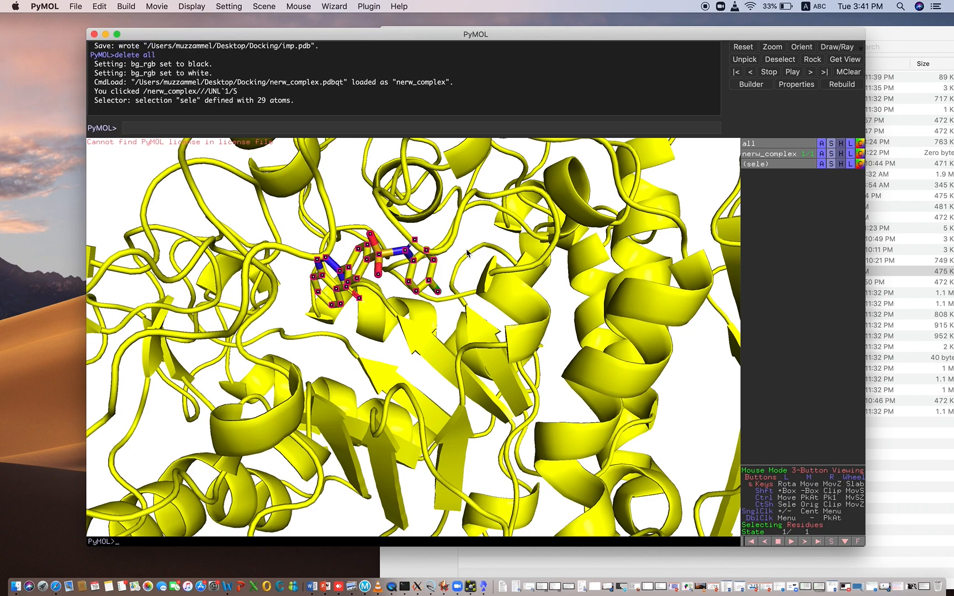
- Show the selected ligand as sticks and clear the selection highlight
click(832, 165)
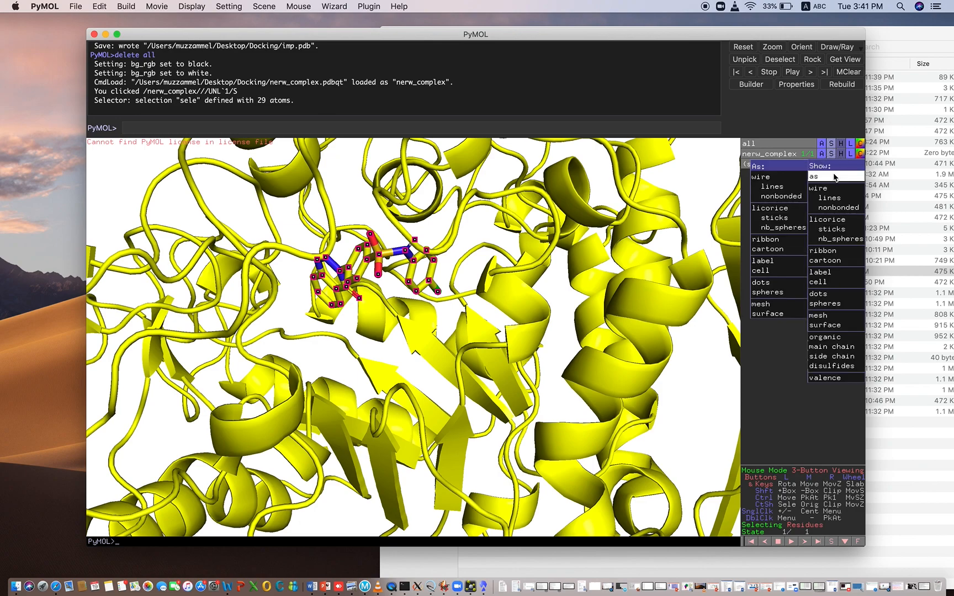
click(835, 229)
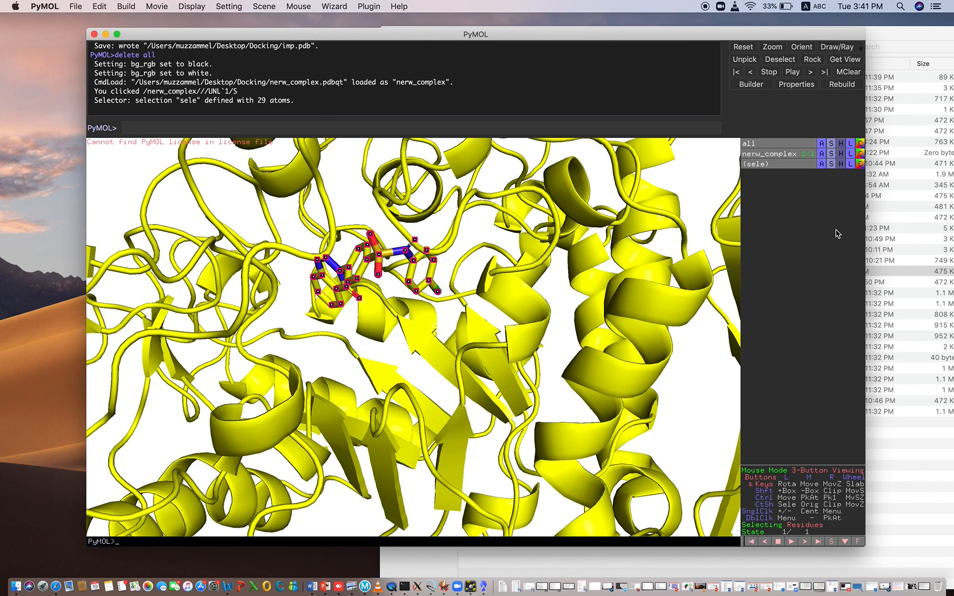
click(360, 210)
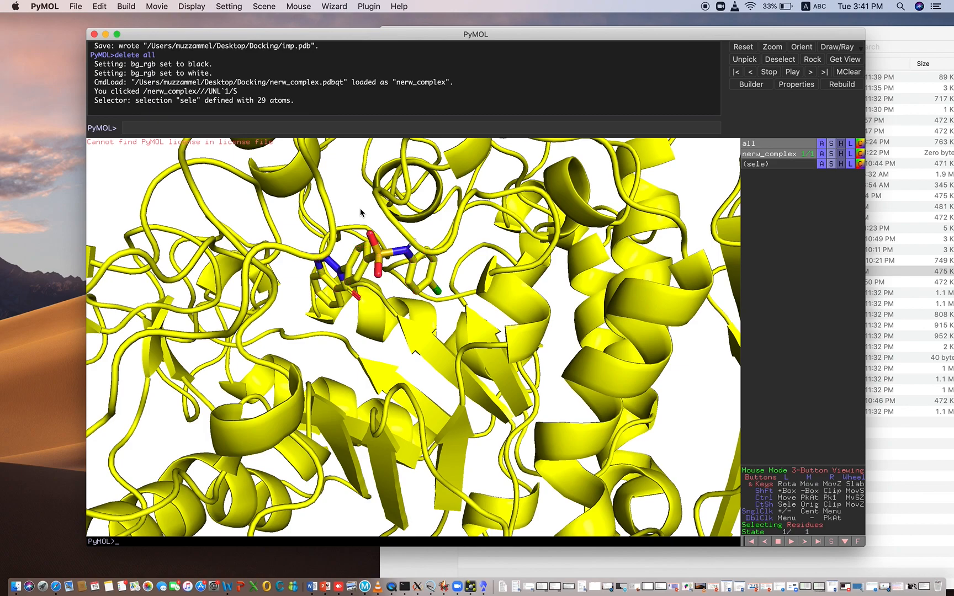
click(831, 164)
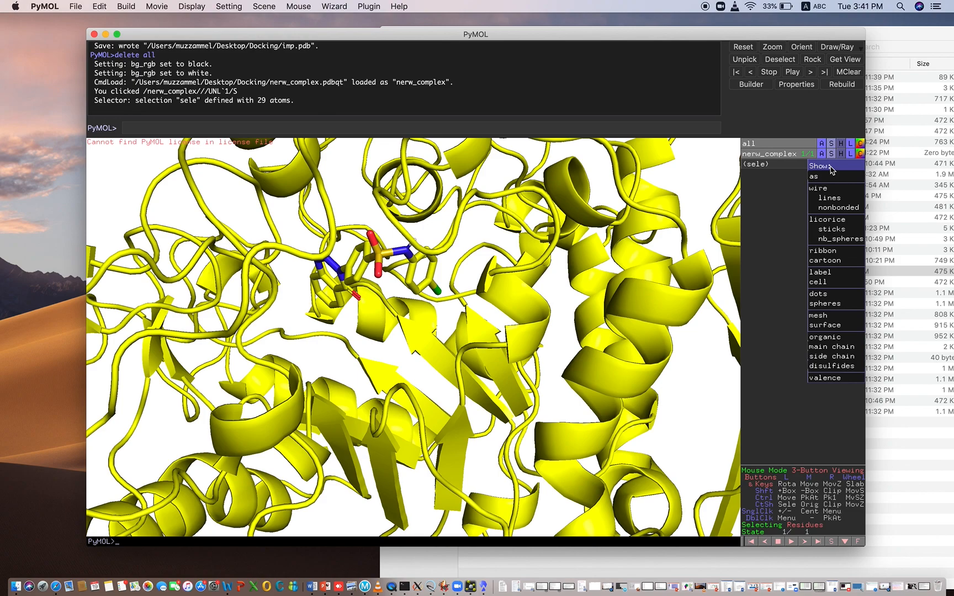
click(778, 193)
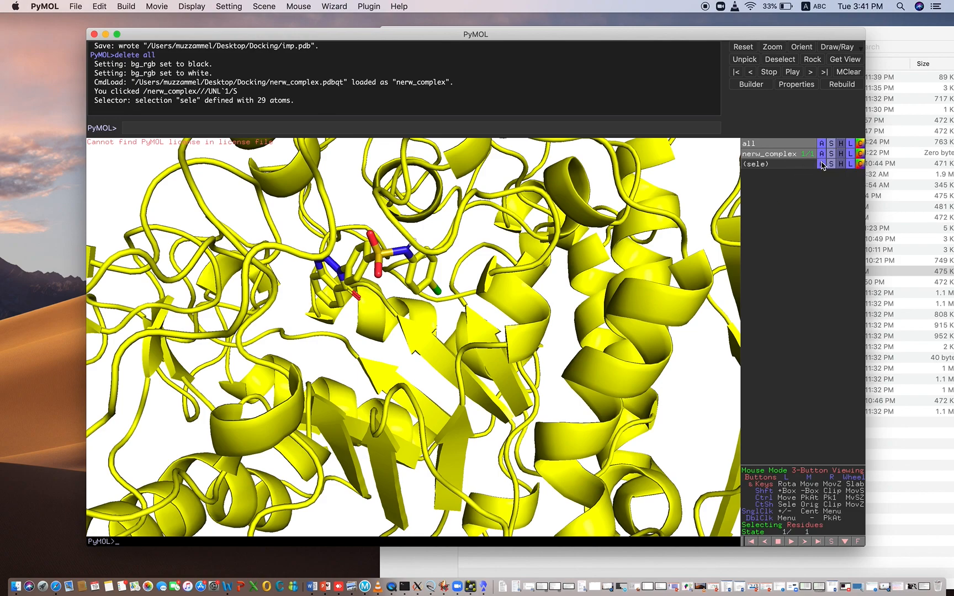
click(822, 164)
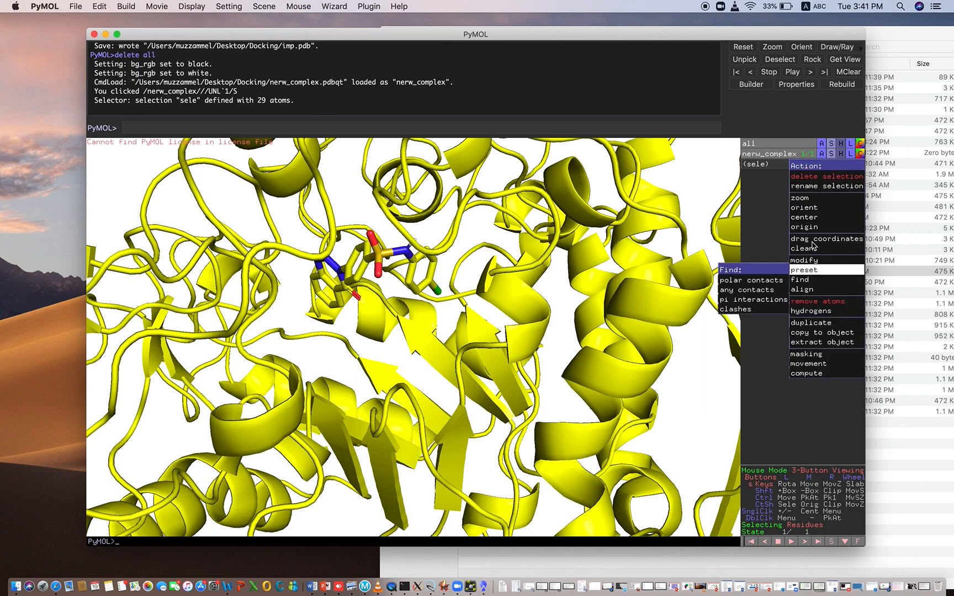
click(771, 196)
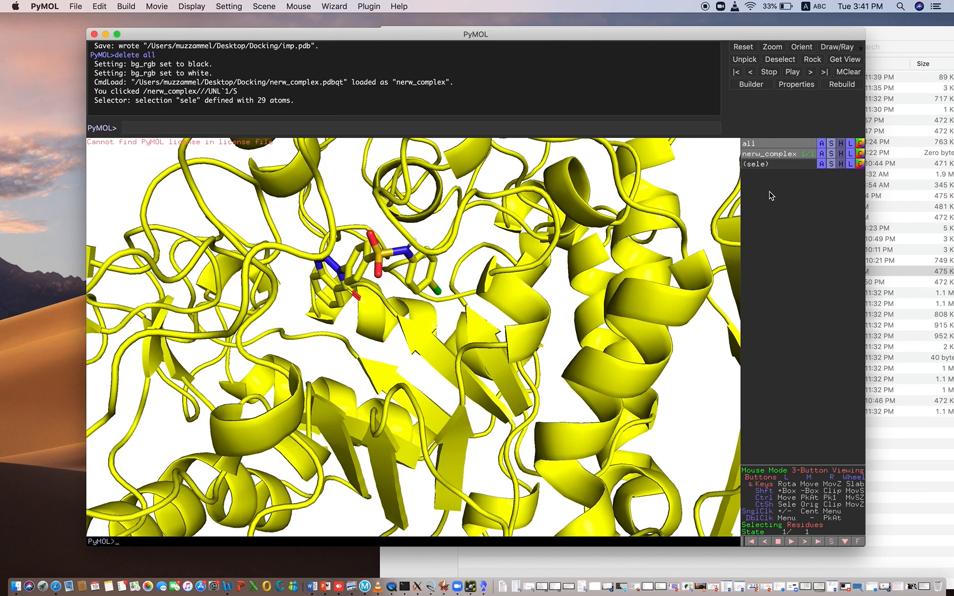
click(823, 166)
click(763, 198)
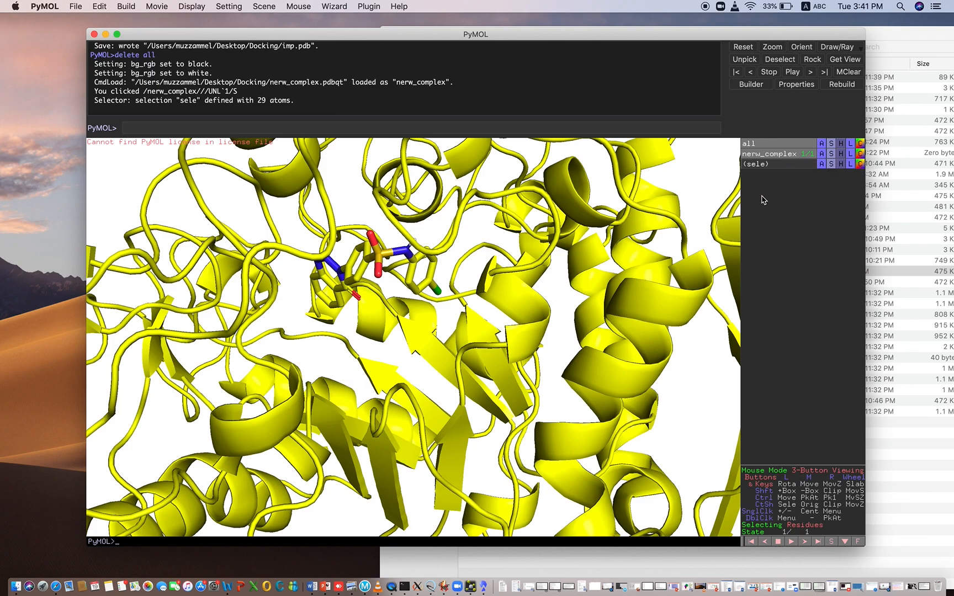
click(822, 165)
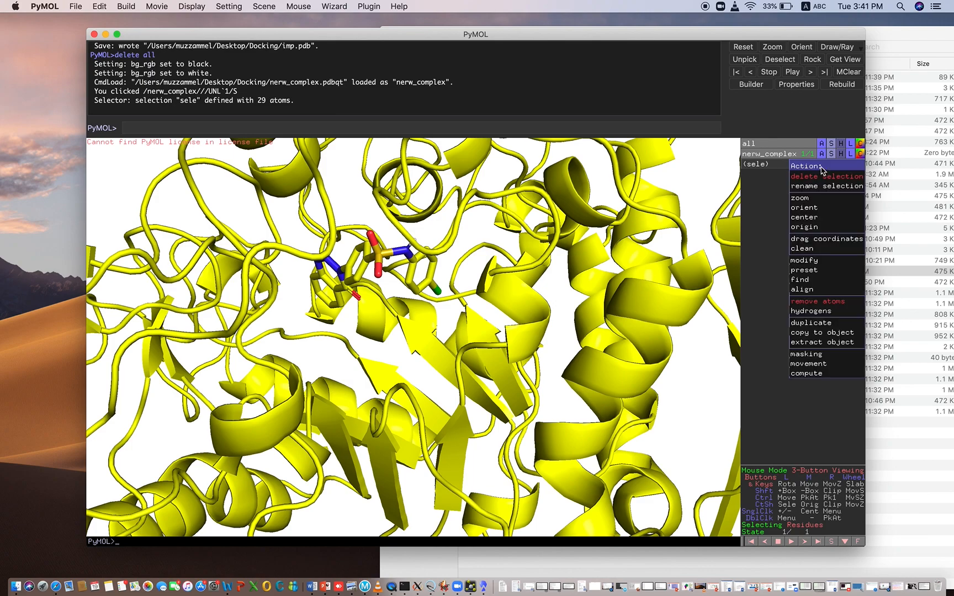
mouse_move(808, 279)
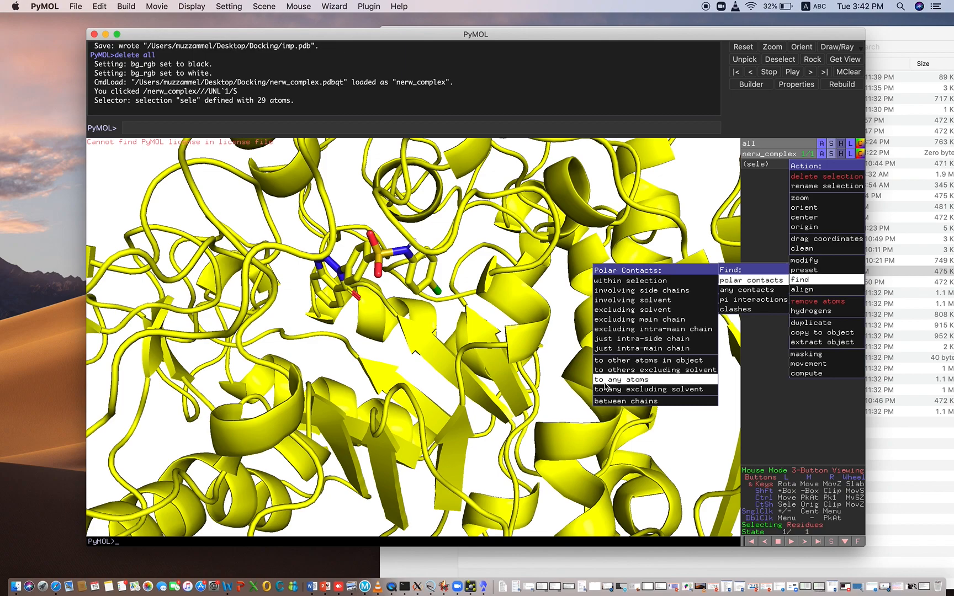
click(761, 192)
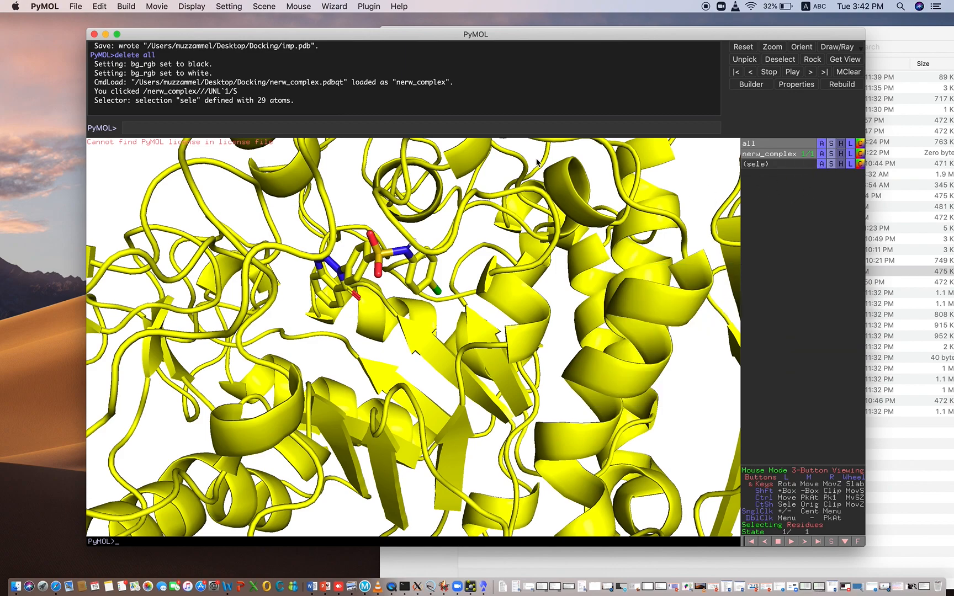
- Find the polar contacts of the ligand selection to any atoms
drag(522, 149, 525, 198)
mouse_move(353, 181)
mouse_down()
mouse_move(362, 161)
mouse_move(363, 169)
mouse_up()
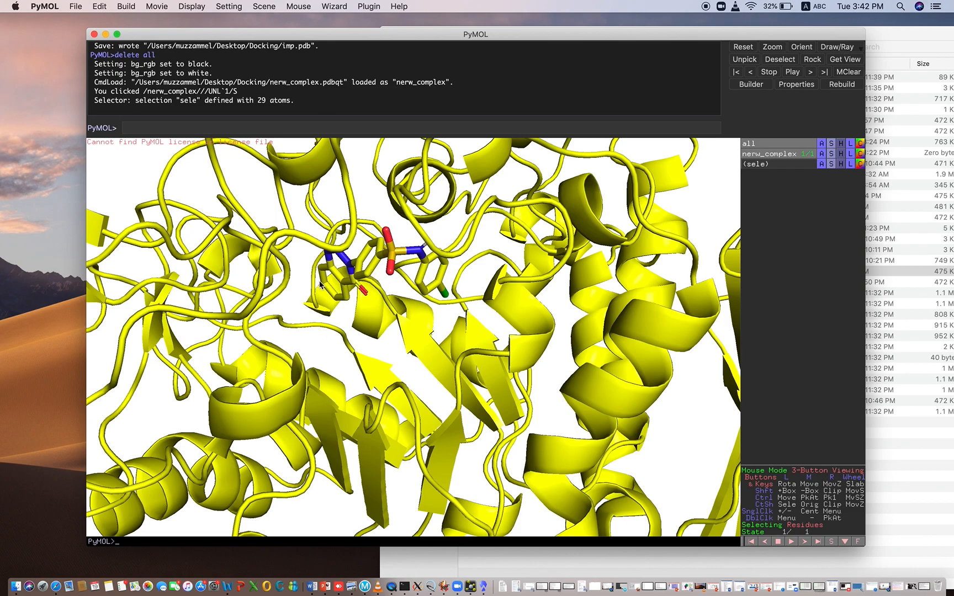
mouse_move(381, 197)
mouse_down()
mouse_move(386, 218)
mouse_move(378, 178)
mouse_up()
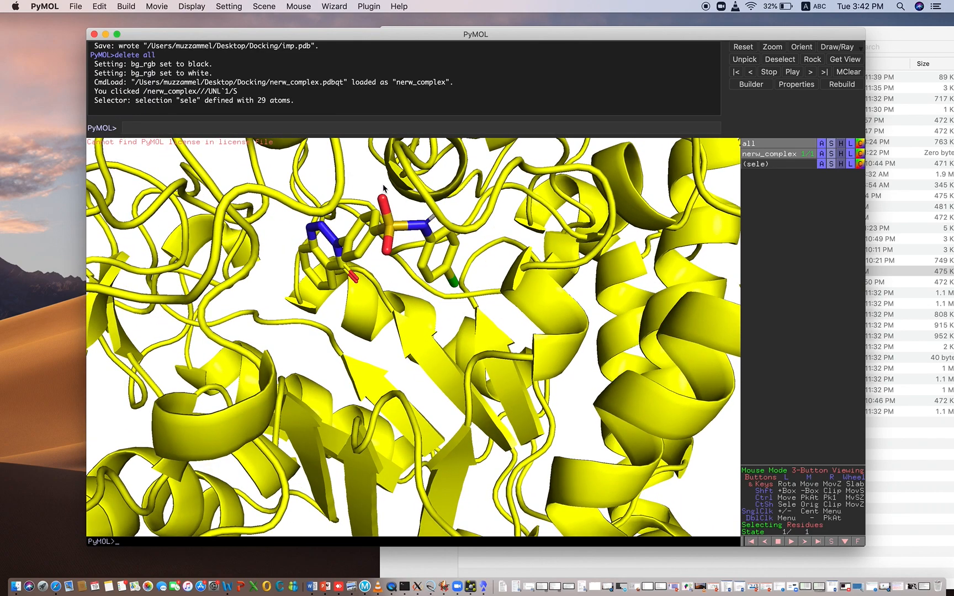
click(823, 167)
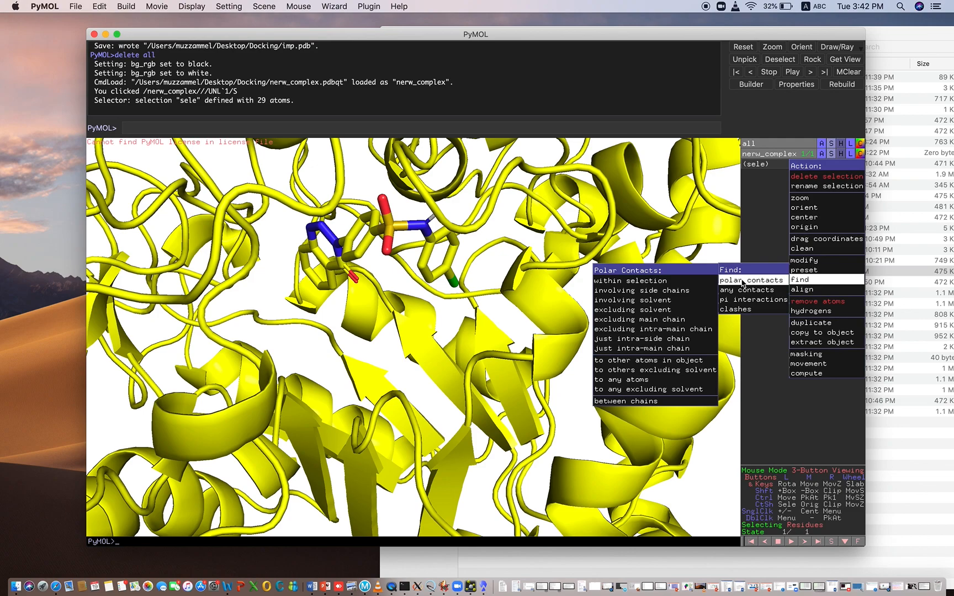
click(636, 379)
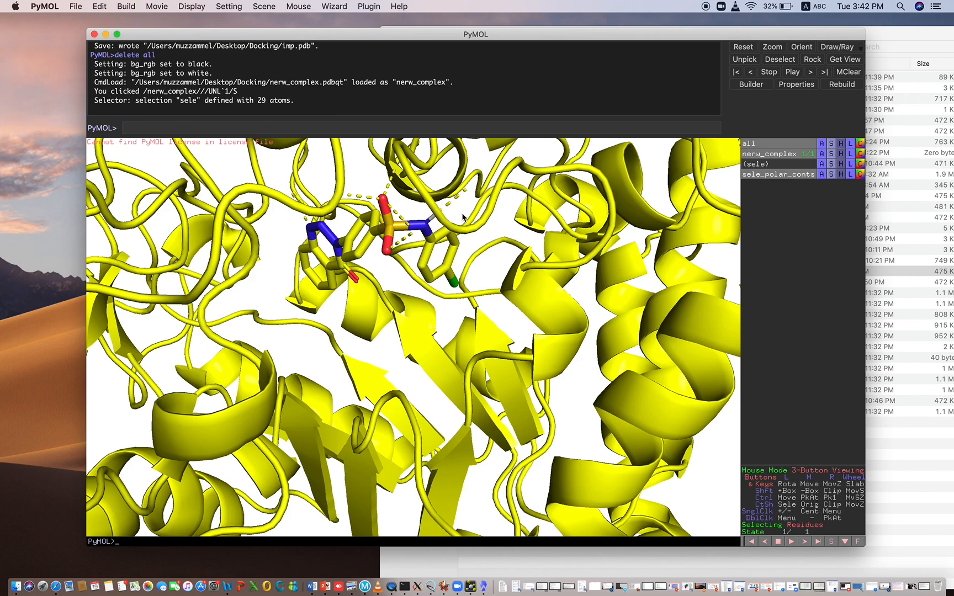
- Examine the dashed polar contacts around the ligand from several angles and at close range
drag(458, 208, 425, 223)
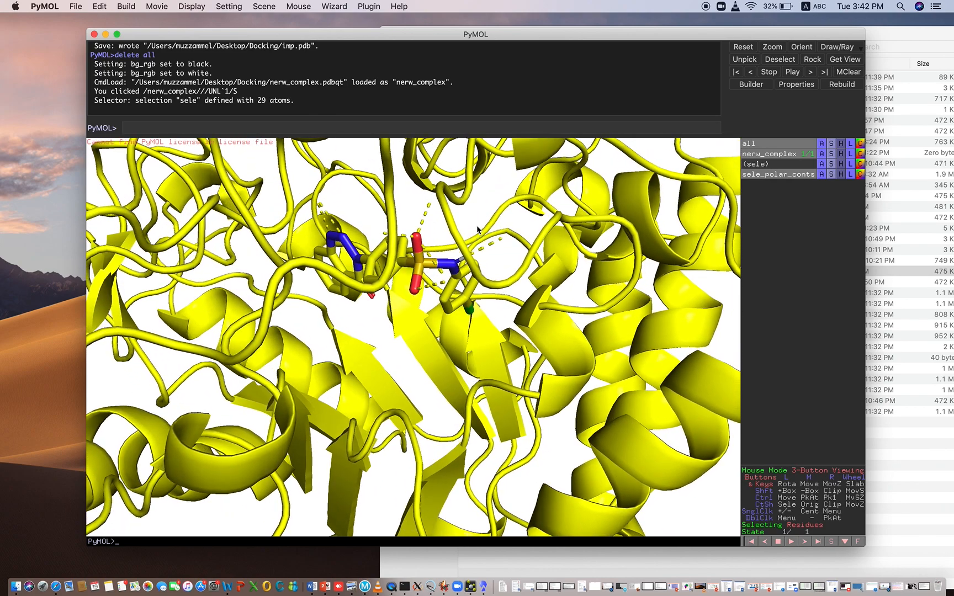
right_click(428, 217)
right_drag(428, 218, 428, 256)
click(325, 325)
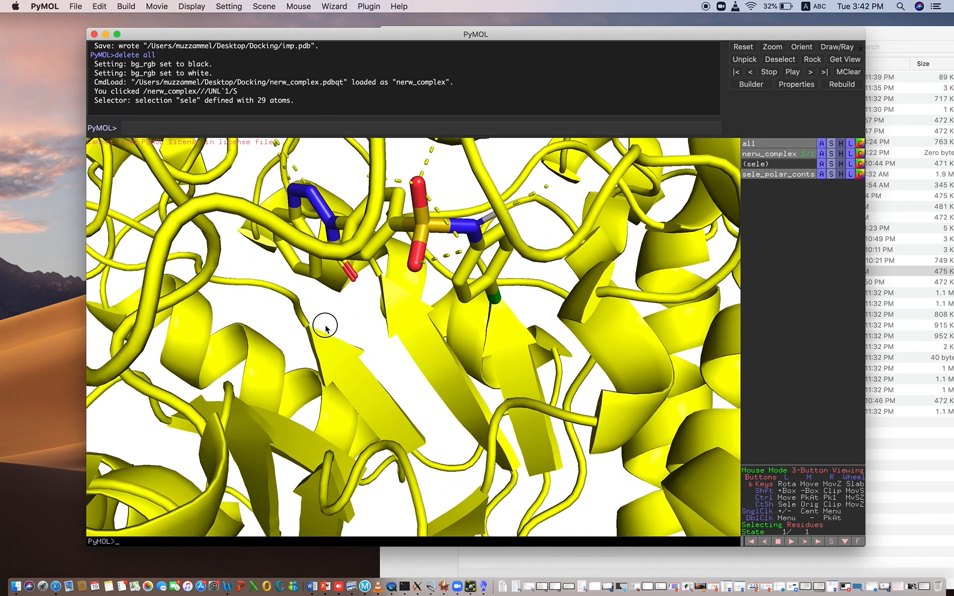
drag(339, 322, 375, 312)
click(375, 321)
mouse_move(447, 199)
mouse_down()
mouse_move(463, 214)
mouse_move(447, 186)
mouse_move(447, 196)
mouse_up()
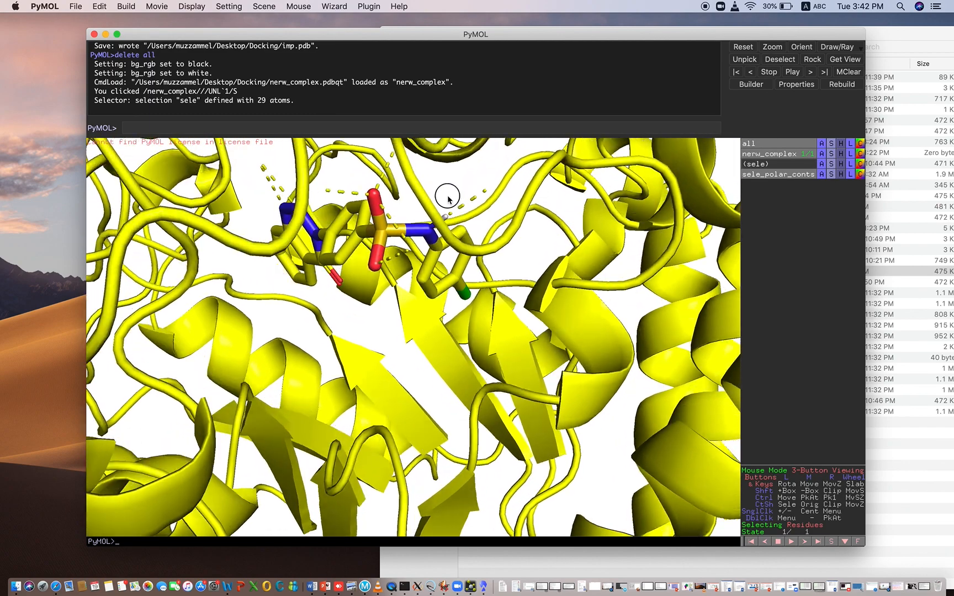
click(477, 179)
drag(477, 179, 448, 194)
click(433, 196)
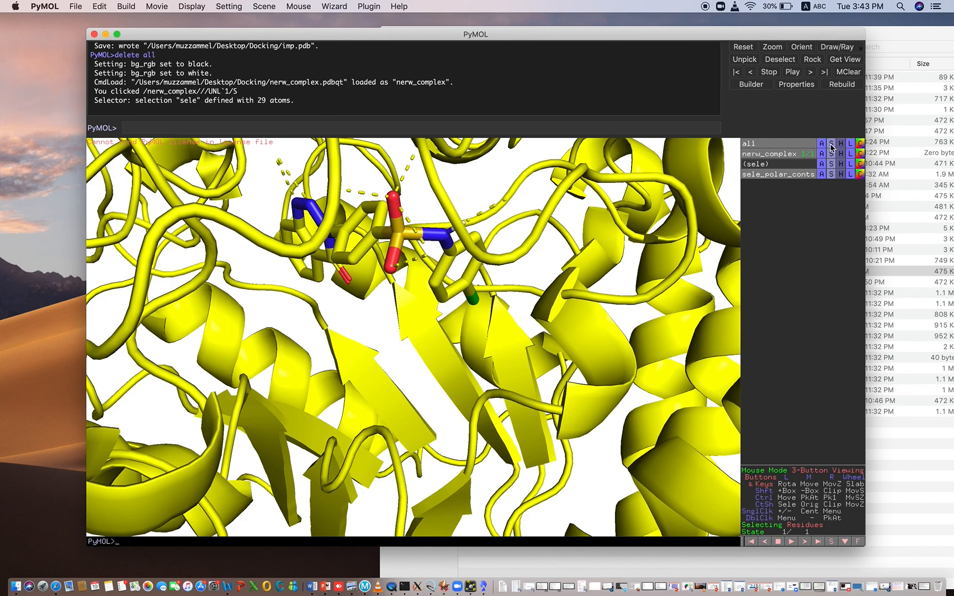
- Show all objects additionally as lines, so the protein residues around the ligand are drawn
click(832, 145)
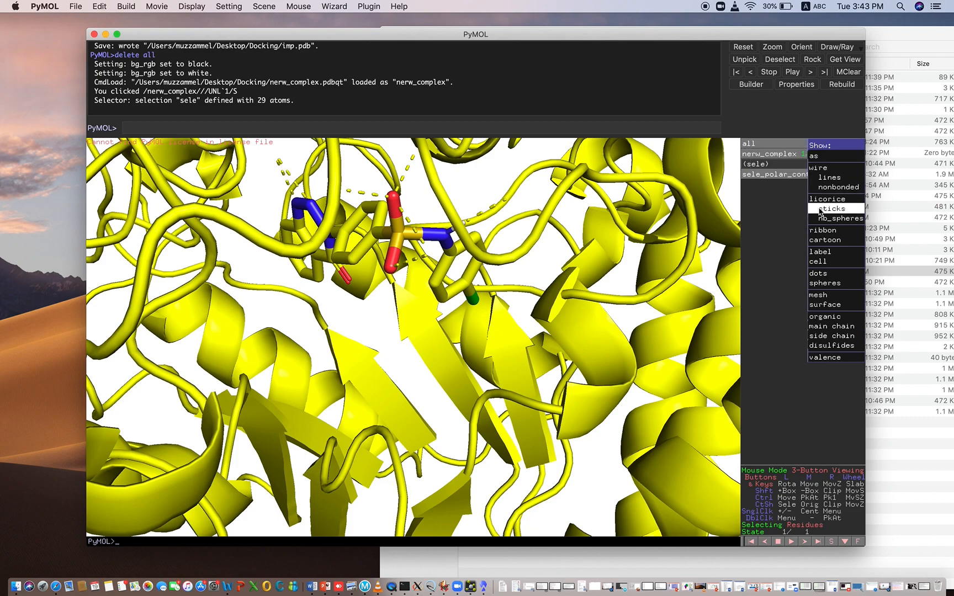
click(776, 237)
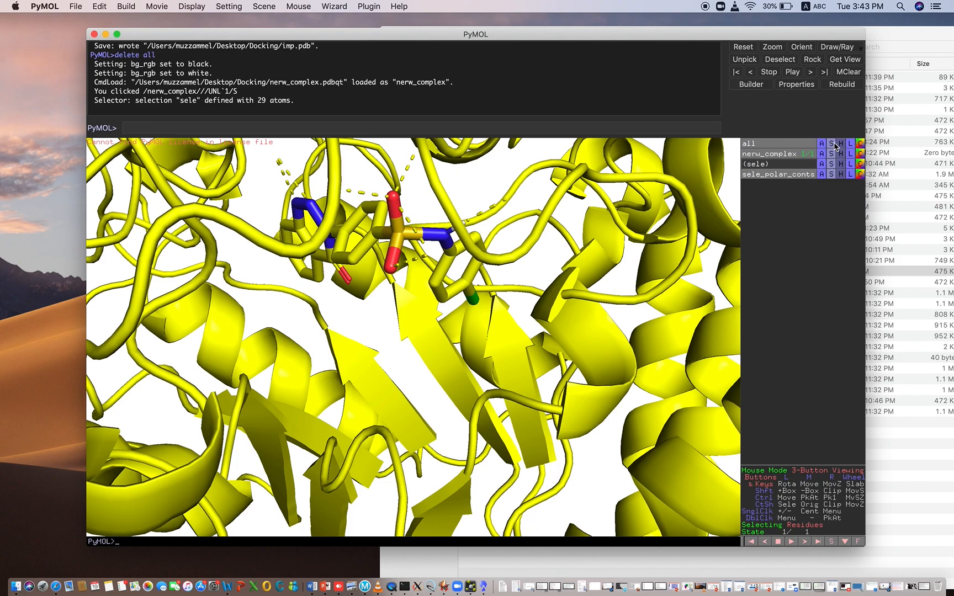
click(834, 145)
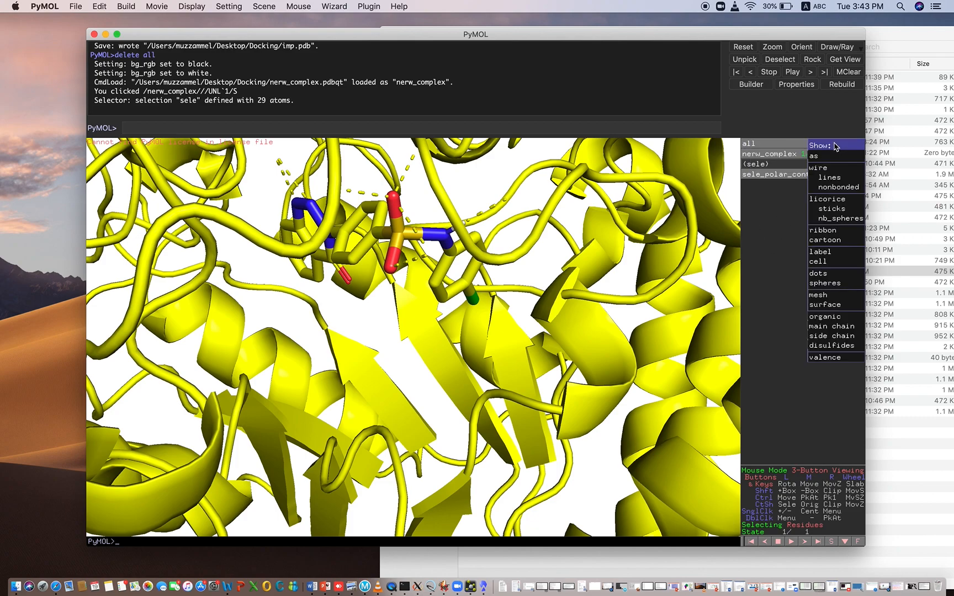
click(828, 177)
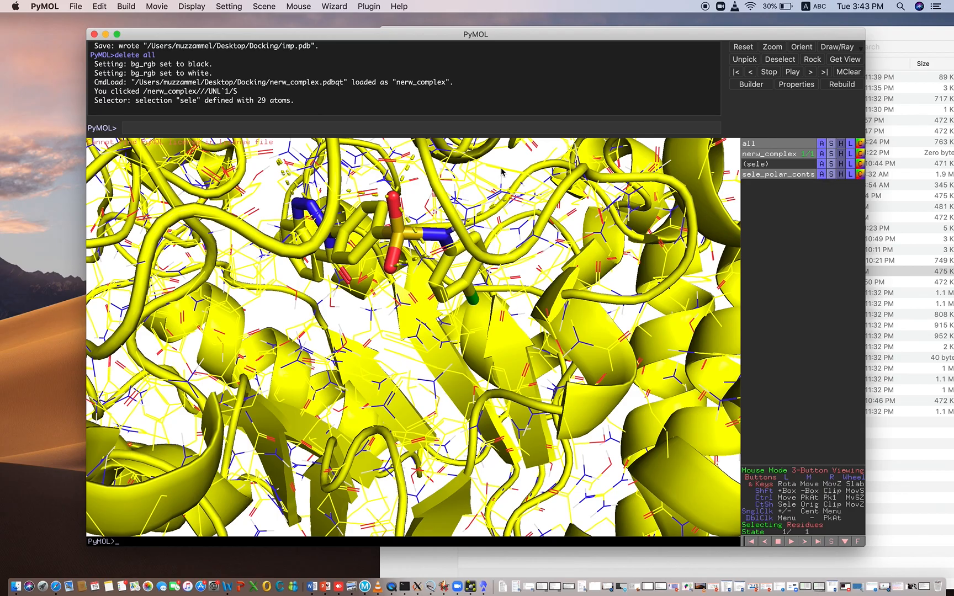
- Select residue PRO 309 at the end of the polar contact from the ligand's sulfonyl oxygen
drag(266, 188, 265, 290)
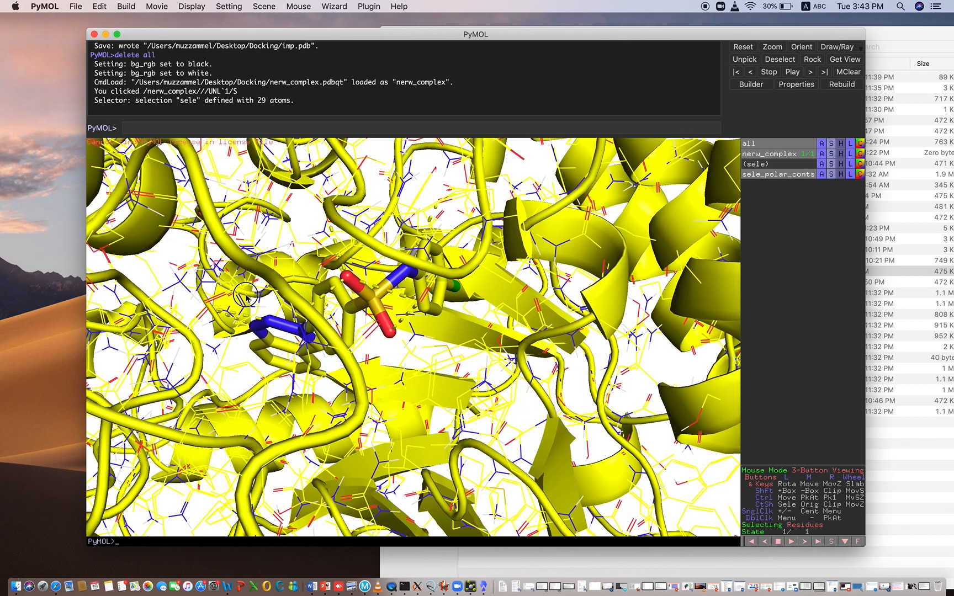
right_drag(424, 199, 432, 249)
middle_click(407, 347)
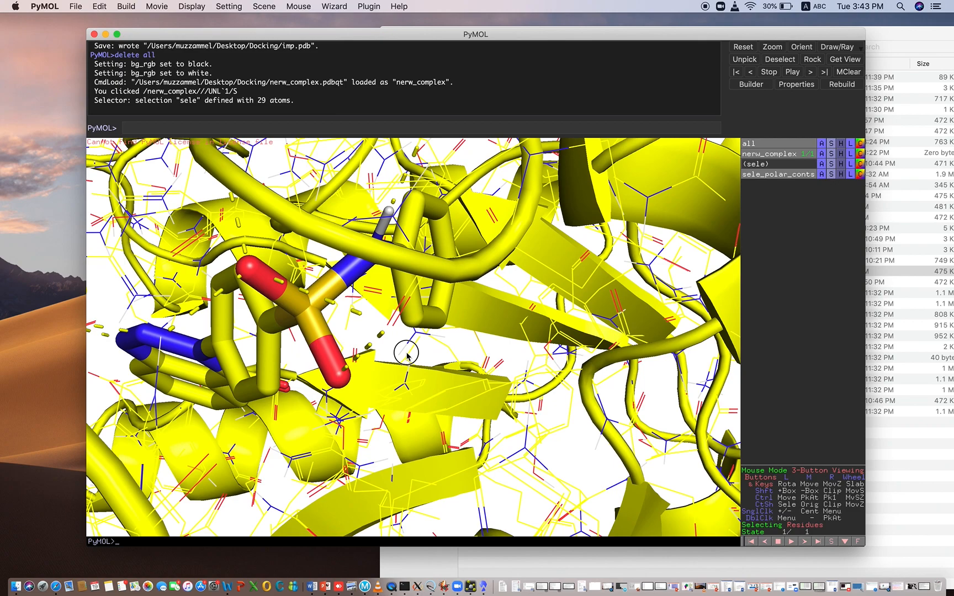
drag(407, 354, 404, 351)
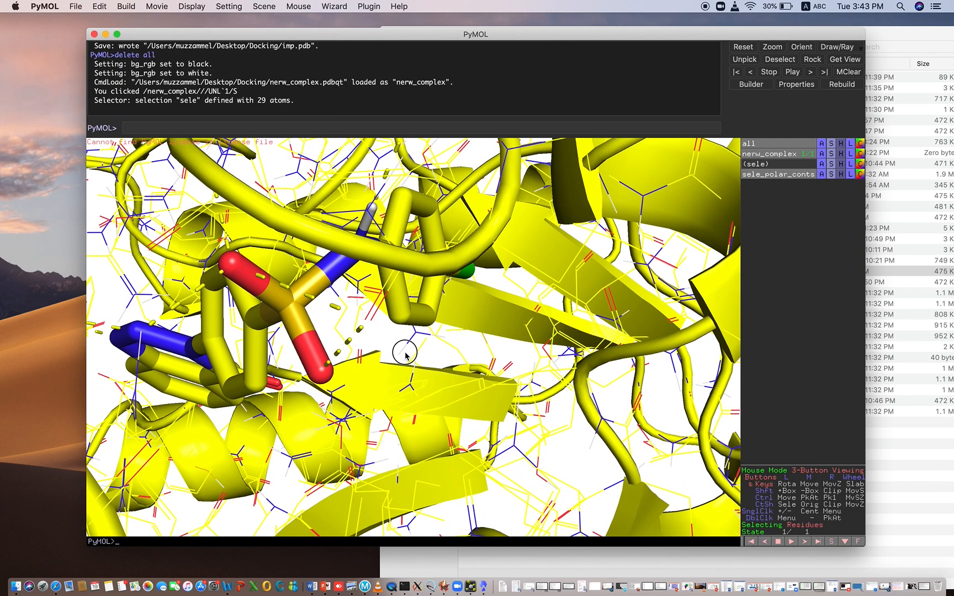
click(370, 319)
click(374, 313)
click(374, 312)
drag(383, 328, 386, 329)
mouse_move(392, 331)
mouse_down()
mouse_move(398, 341)
mouse_move(387, 336)
mouse_move(387, 346)
mouse_up()
- Set the viewer background to black
click(184, 8)
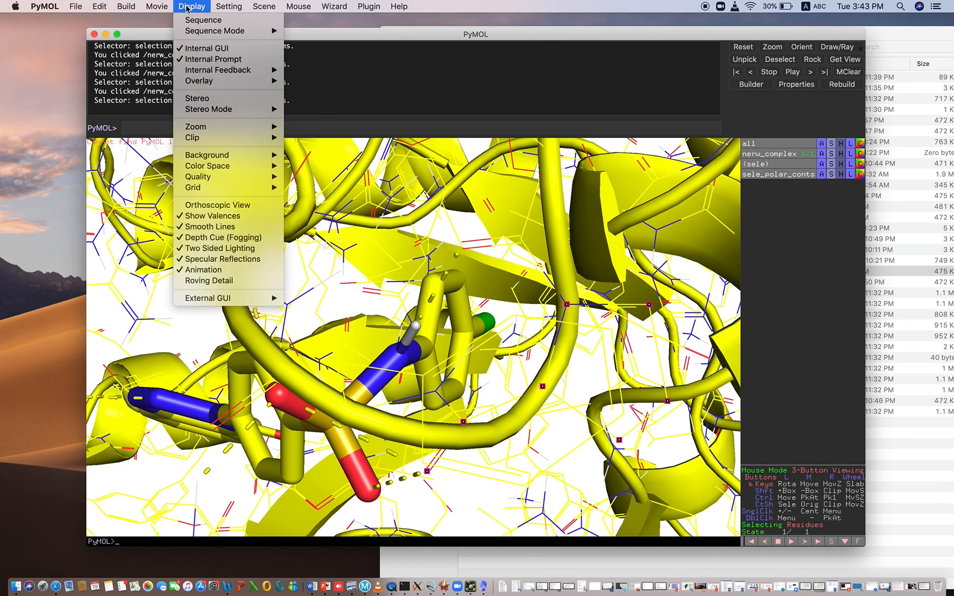
mouse_move(205, 157)
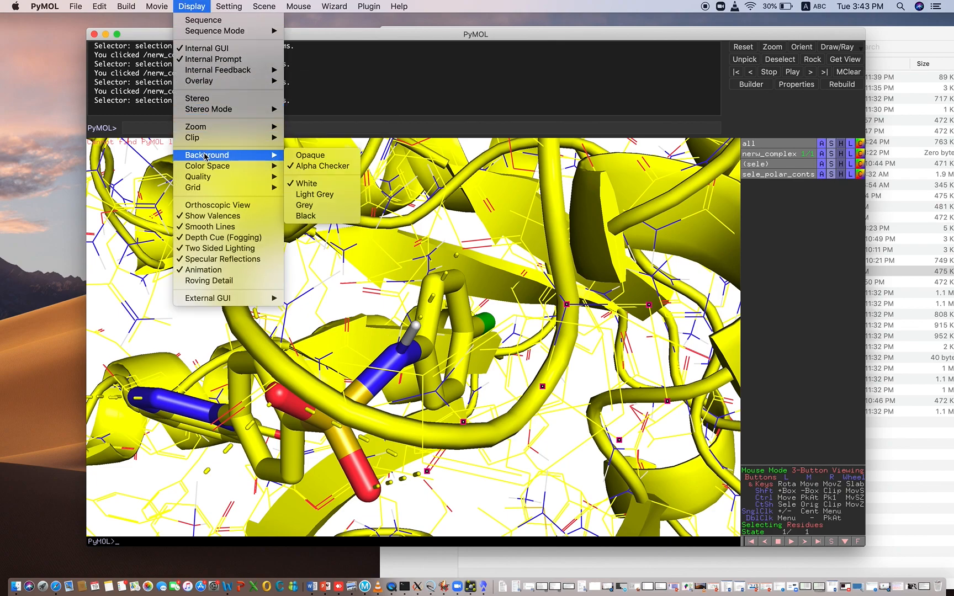
click(301, 216)
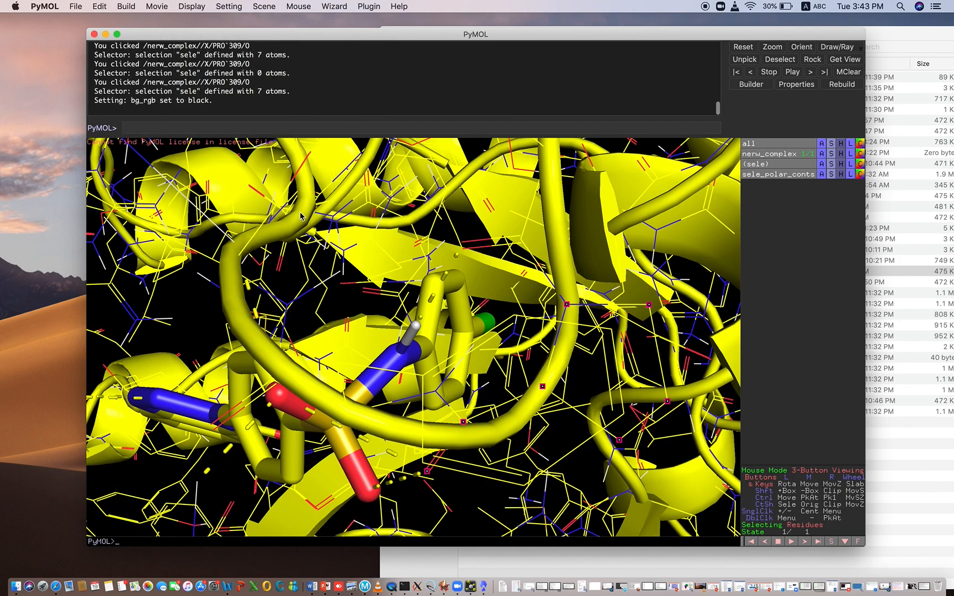
- Add residues SER 308 and PHE 157, located near the ligand's polar contacts, to the current selection
mouse_move(342, 308)
mouse_down()
mouse_move(328, 294)
mouse_move(339, 306)
mouse_up()
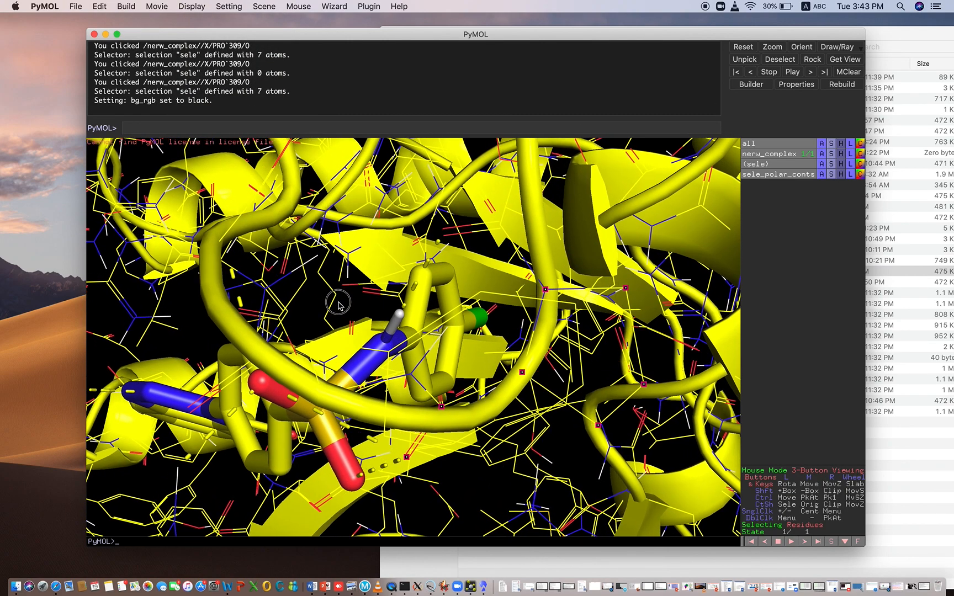
click(454, 238)
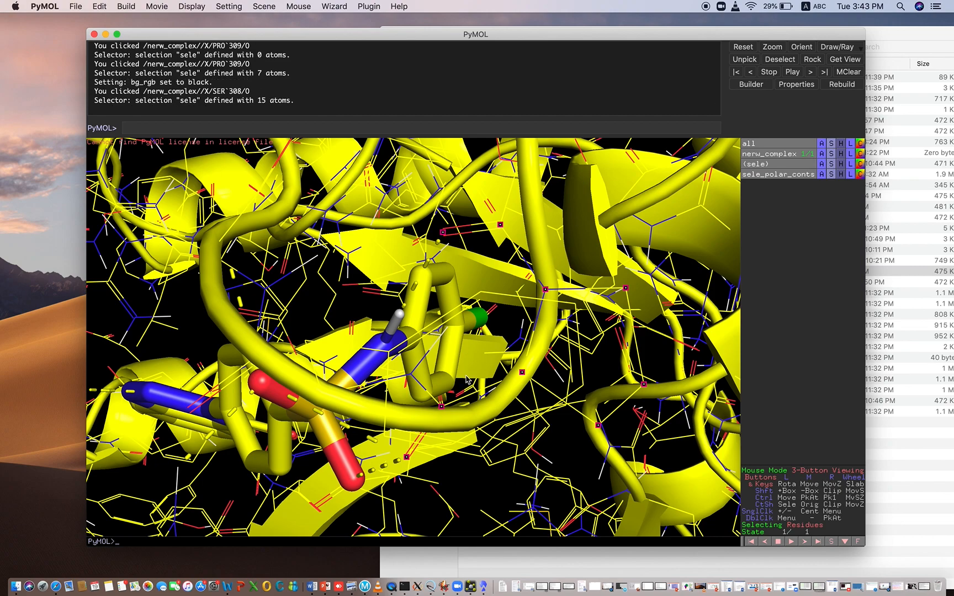
mouse_move(344, 313)
mouse_down()
mouse_move(356, 300)
mouse_move(346, 296)
mouse_move(352, 303)
mouse_up()
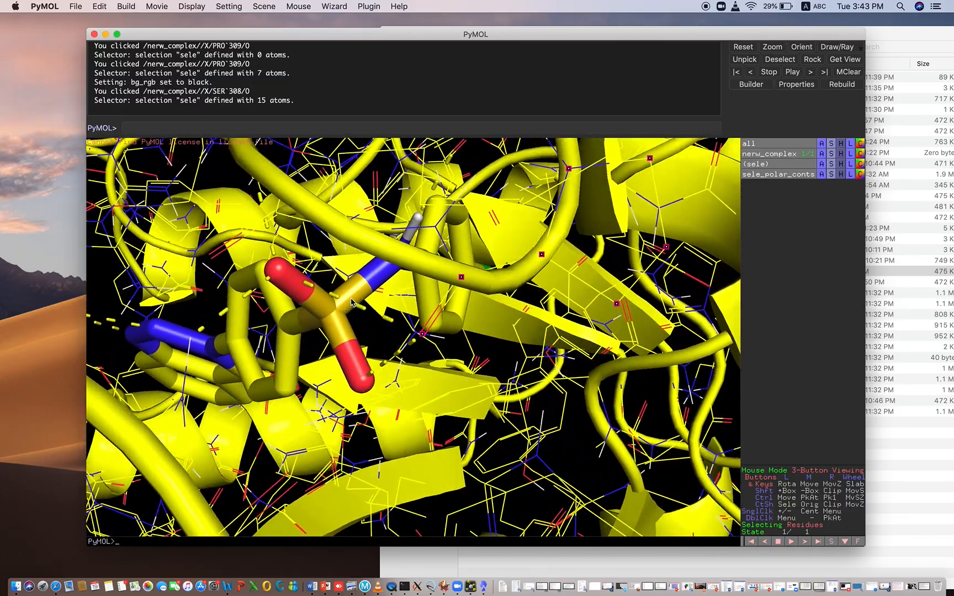
right_drag(351, 299, 315, 286)
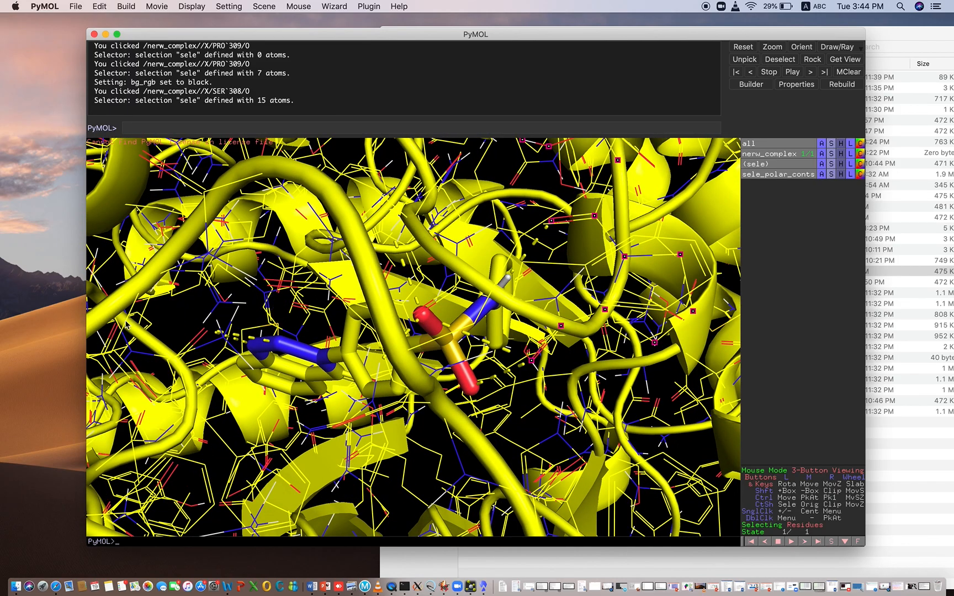
click(200, 337)
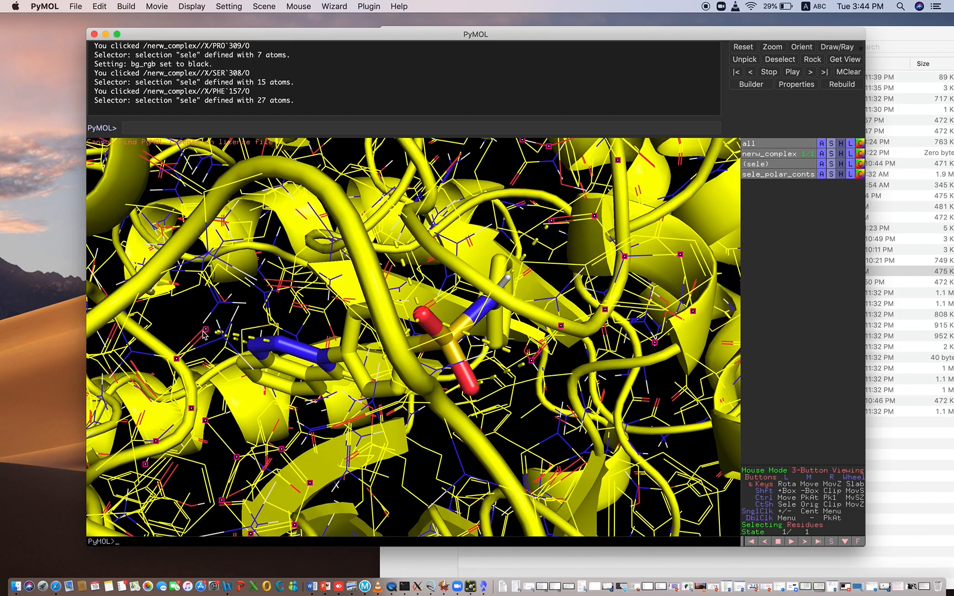
click(204, 334)
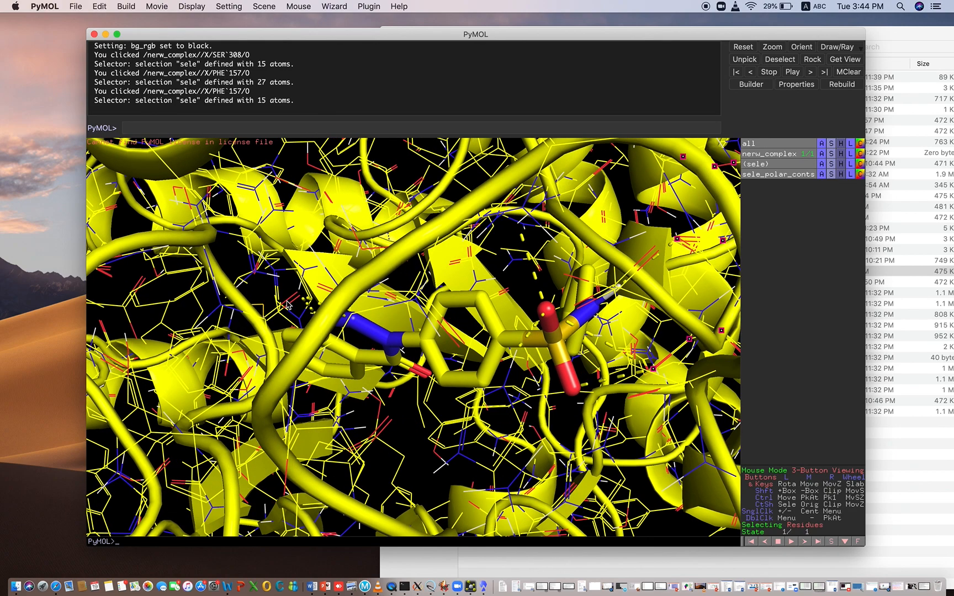
click(287, 304)
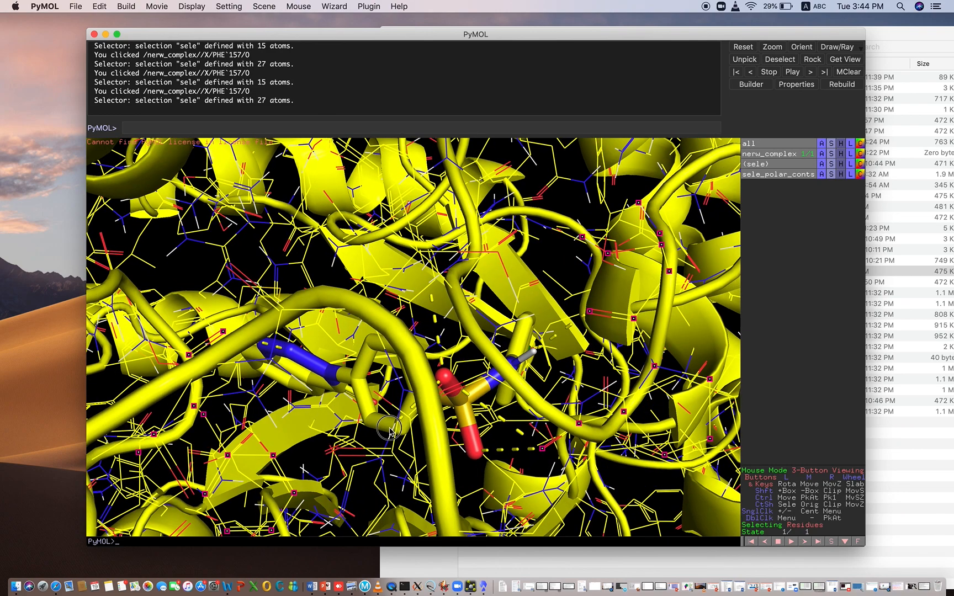
- Add residue ARG 312, at the end of the dashed contact from the ligand's sulfonyl oxygen, to the selection
drag(390, 428, 389, 431)
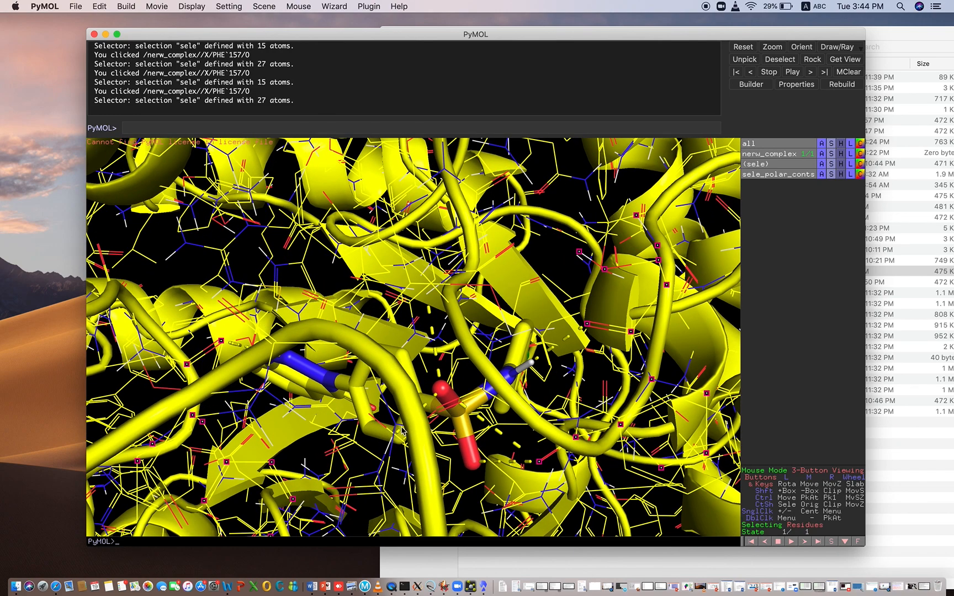
click(431, 297)
click(431, 296)
drag(431, 297, 404, 308)
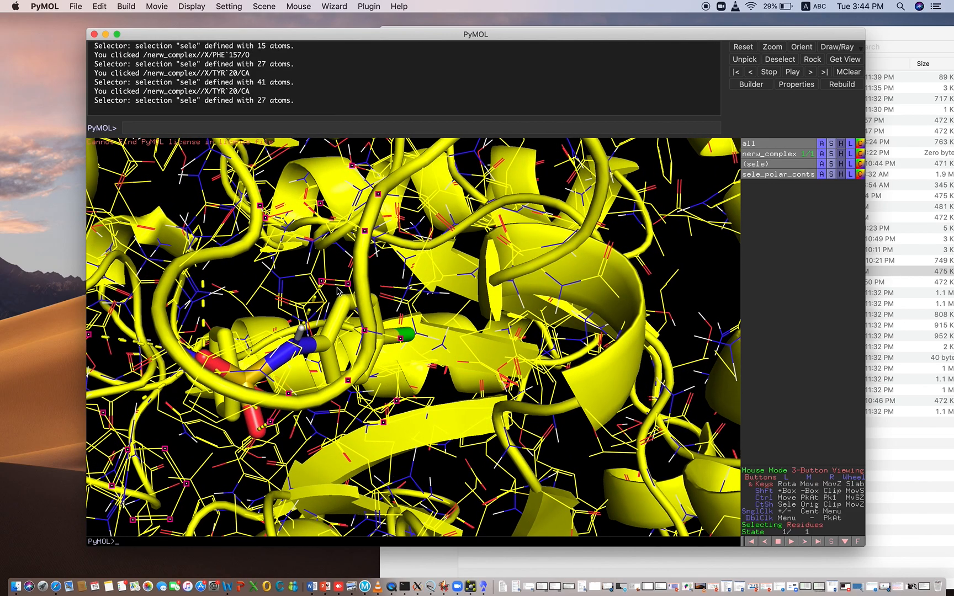
click(204, 271)
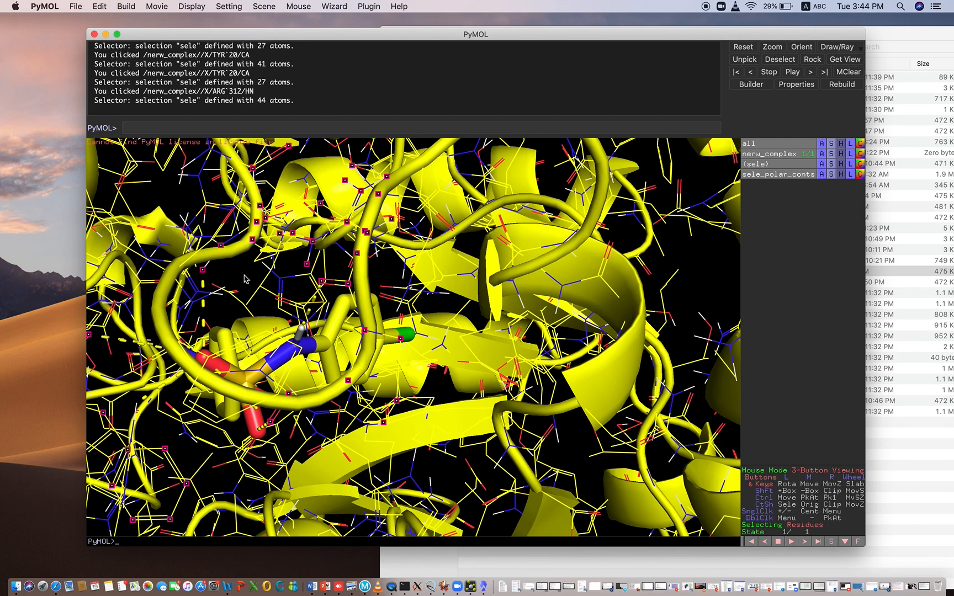
- Show the selected contact residues as sticks
click(835, 179)
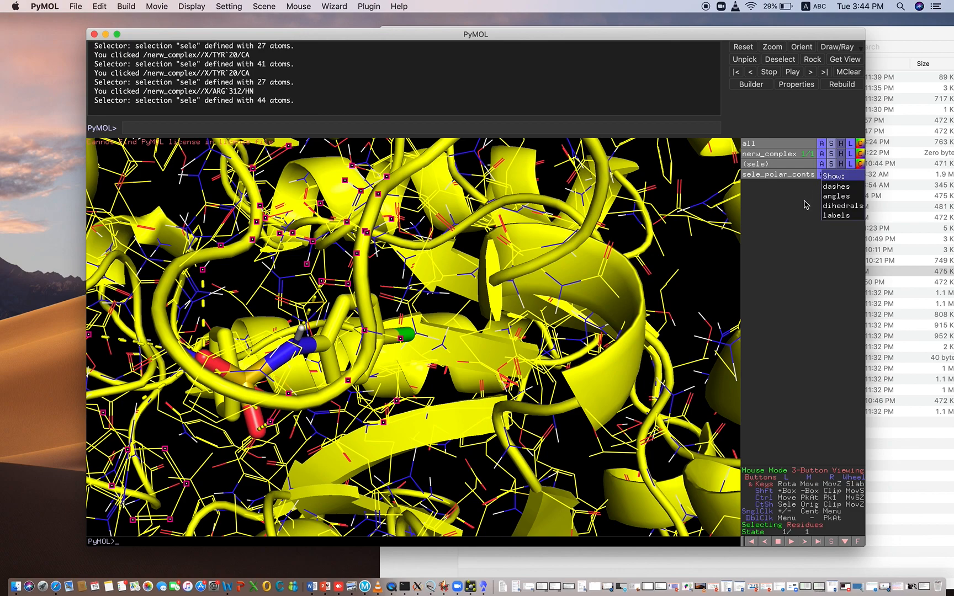
click(832, 164)
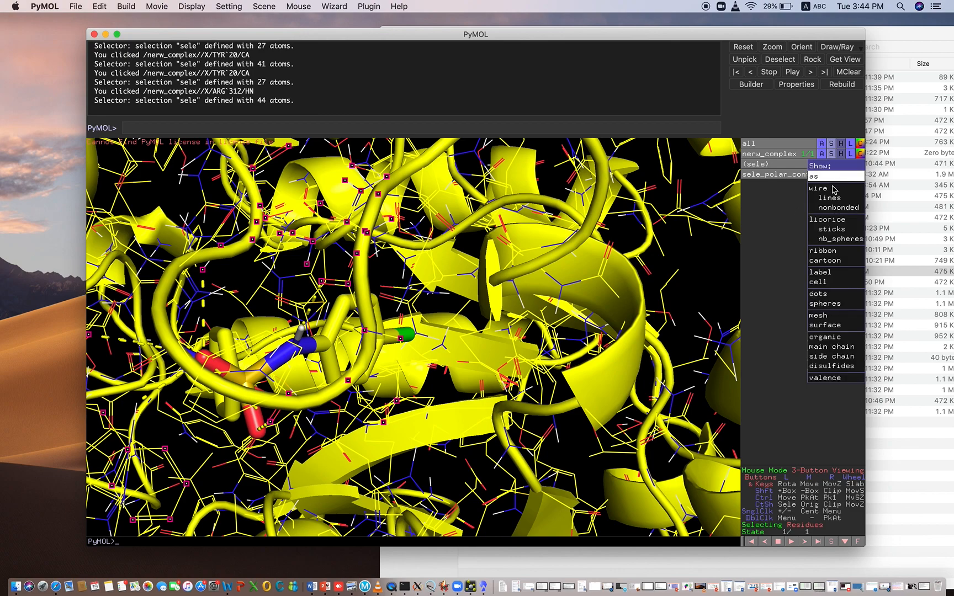
click(832, 228)
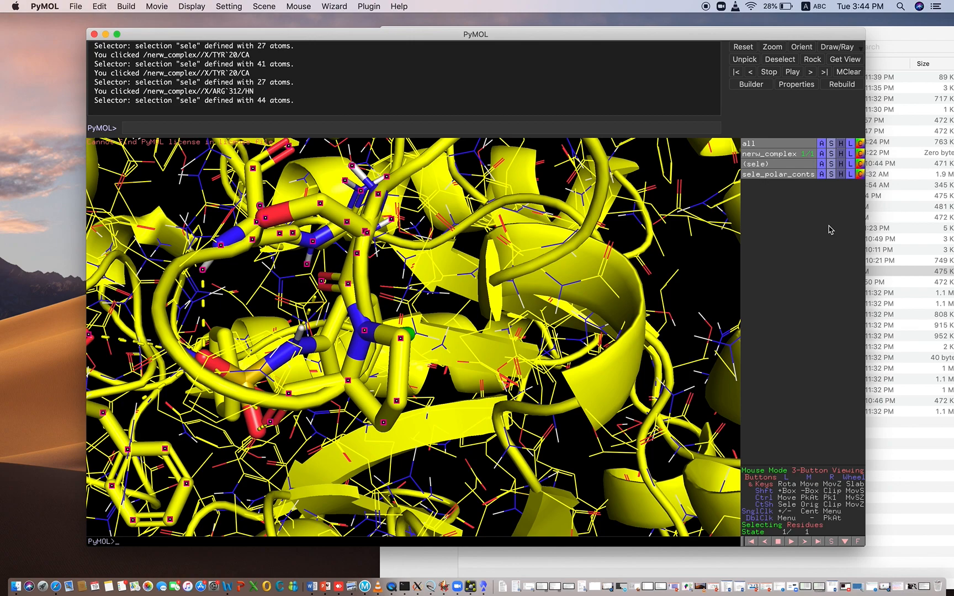
- Clear the active selection so the residue sticks are no longer marked
drag(688, 256, 702, 301)
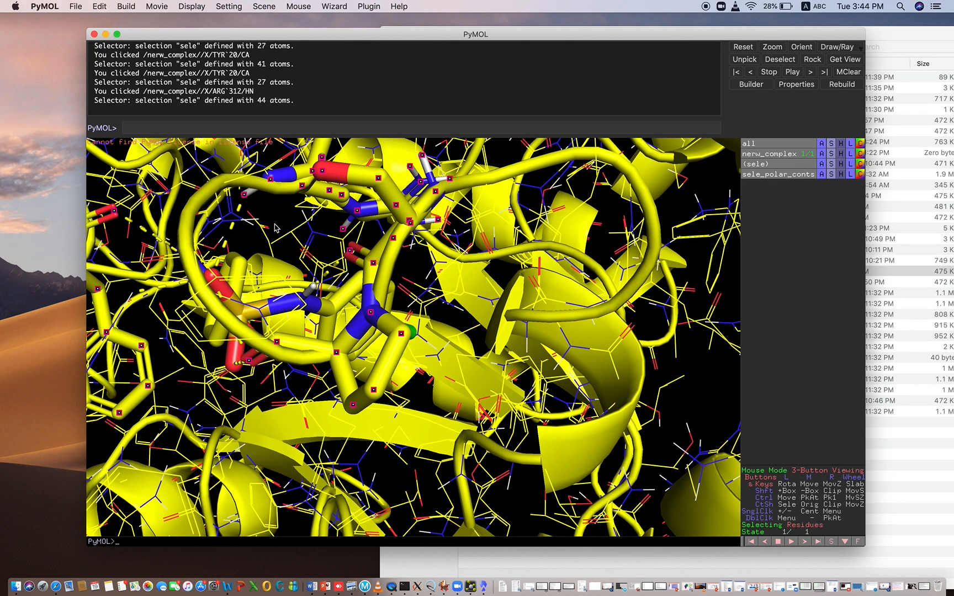
drag(276, 221, 282, 257)
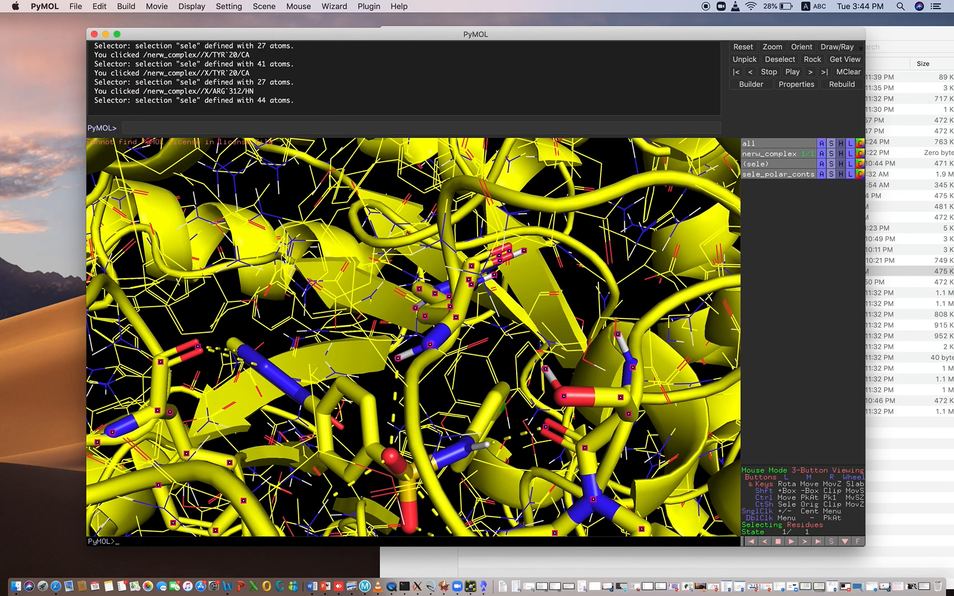
right_drag(576, 279, 552, 232)
drag(544, 232, 538, 231)
click(538, 230)
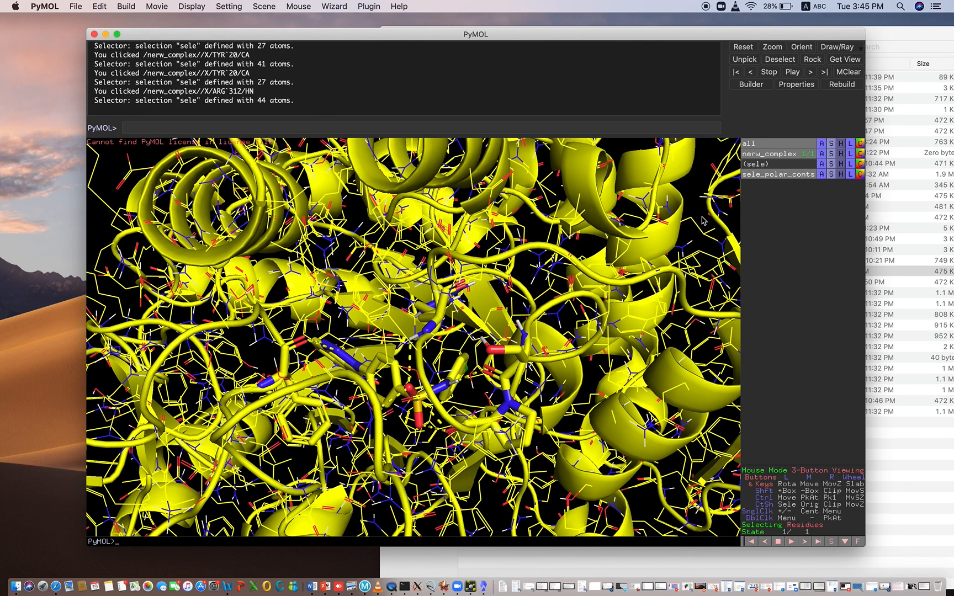
- Hide the line representation for all objects
click(833, 146)
click(842, 145)
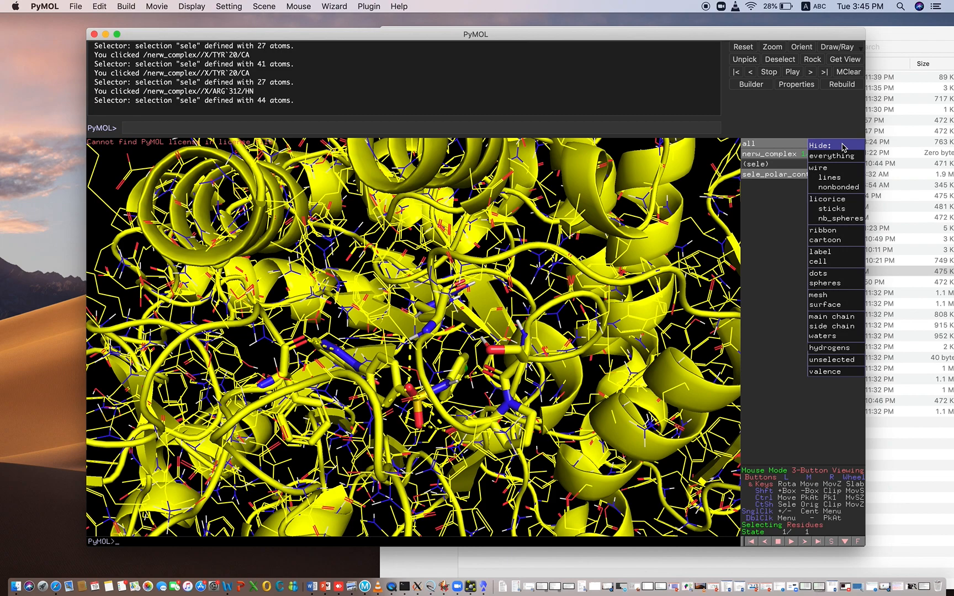
click(836, 177)
- Examine the ligand, the contact residue sticks and the dashed polar contacts from several angles and at close range
click(541, 274)
mouse_move(541, 275)
mouse_down()
mouse_move(535, 253)
mouse_move(557, 238)
mouse_move(568, 266)
mouse_move(532, 276)
mouse_move(531, 288)
mouse_up()
drag(333, 324, 277, 288)
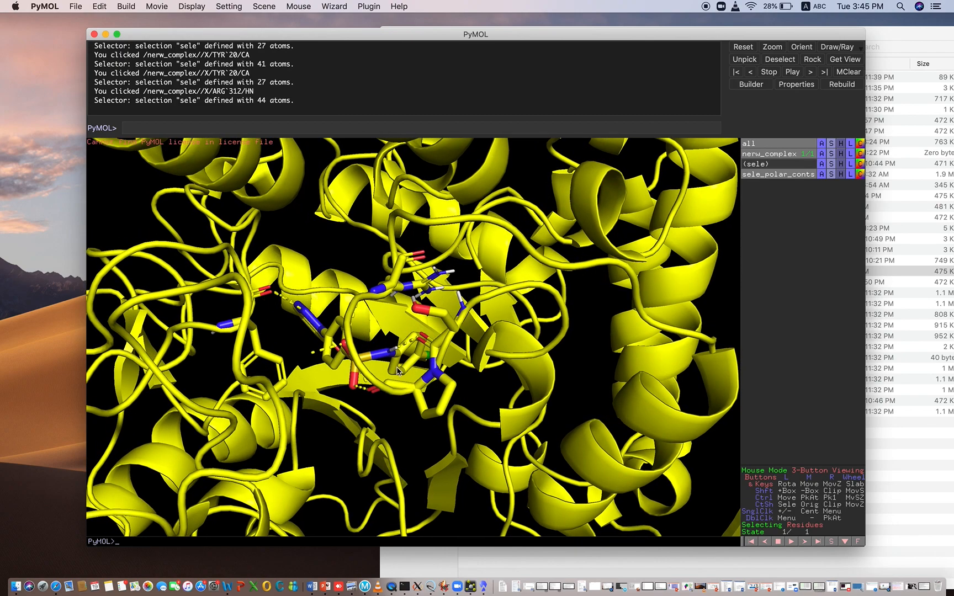
drag(422, 426, 454, 420)
right_click(455, 421)
click(457, 405)
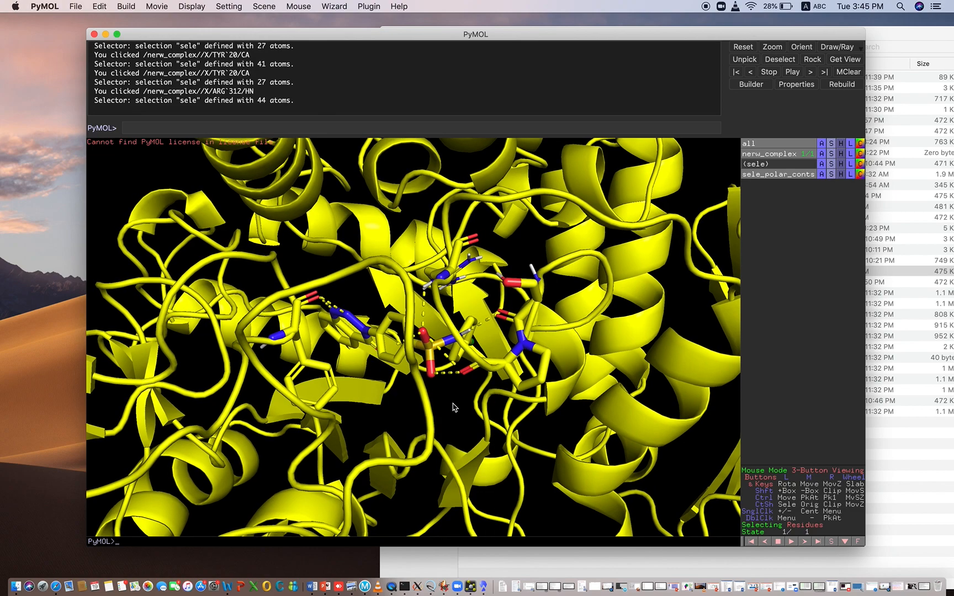
right_drag(431, 373, 429, 512)
mouse_move(475, 447)
mouse_down()
mouse_move(468, 436)
mouse_move(473, 443)
mouse_up()
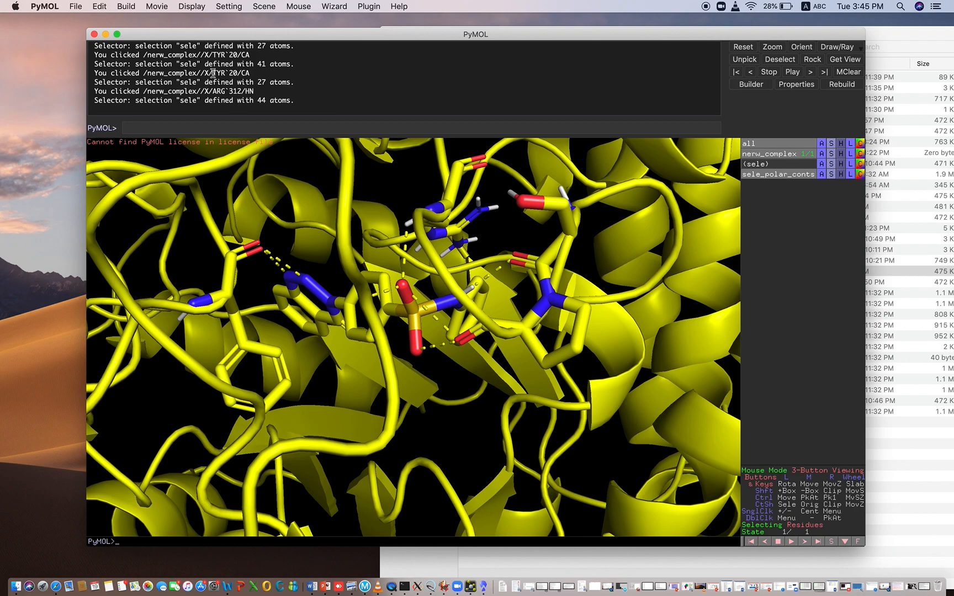
- Set the viewer background to white
click(200, 7)
mouse_move(200, 157)
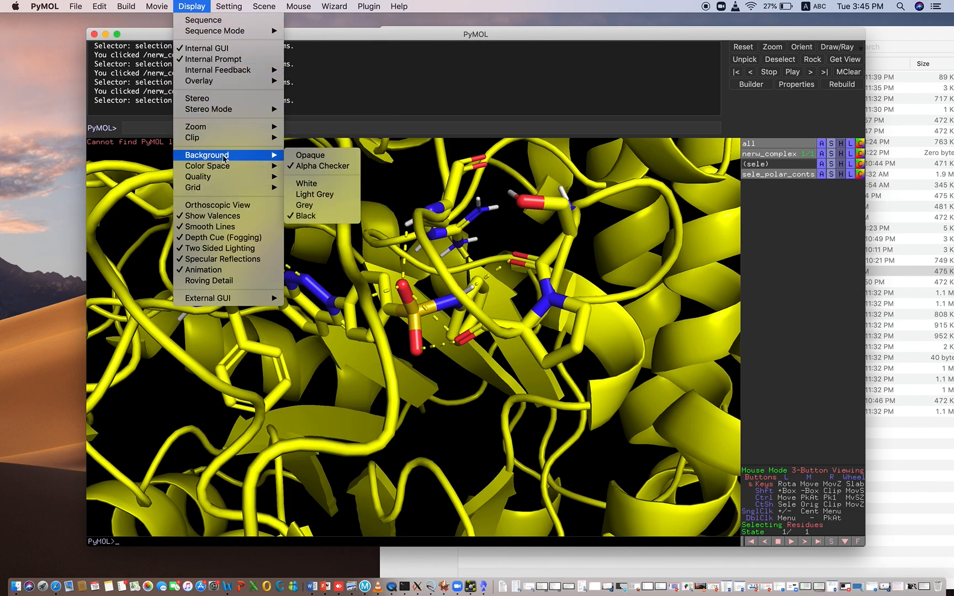
click(314, 183)
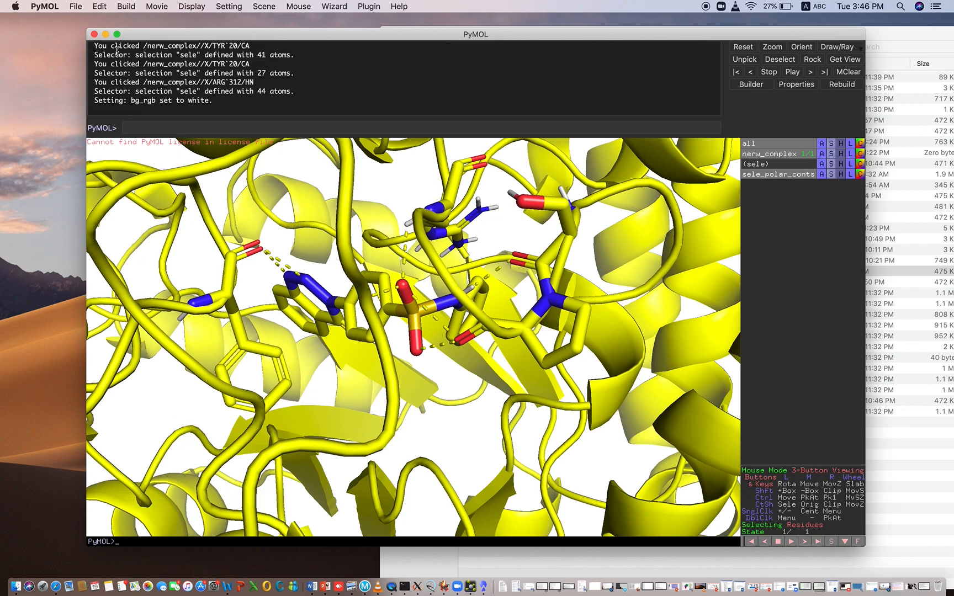
click(76, 6)
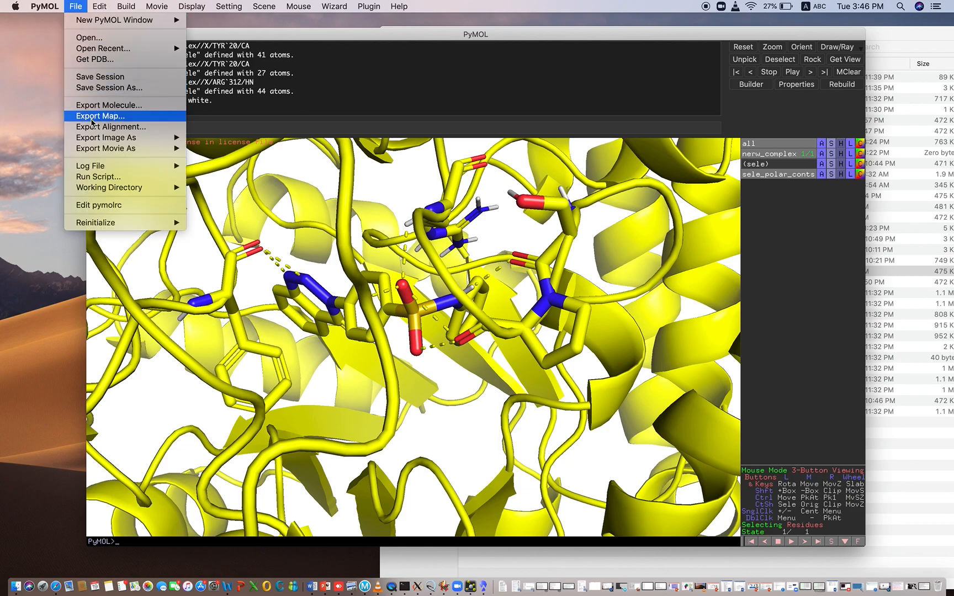
mouse_move(100, 151)
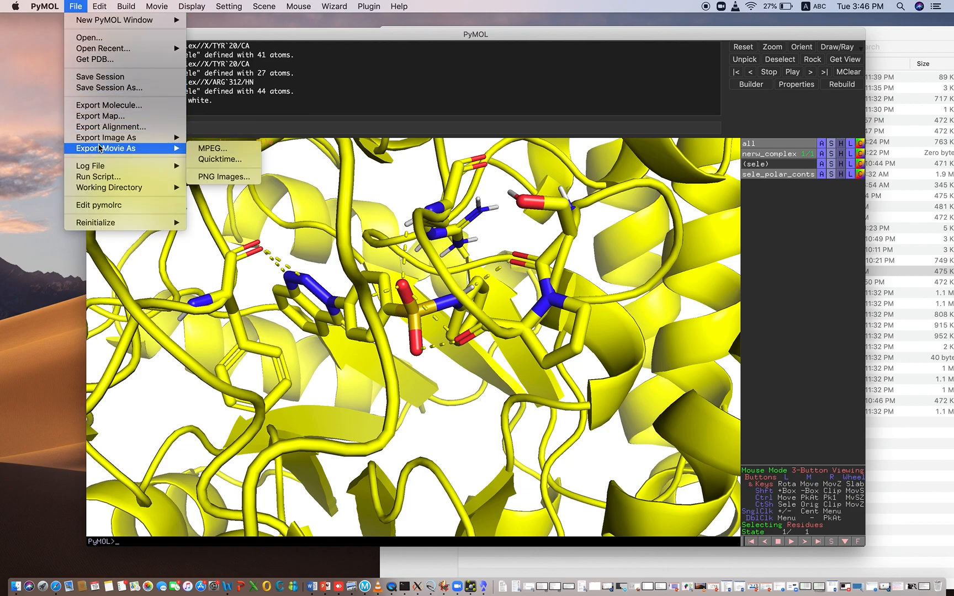
click(206, 141)
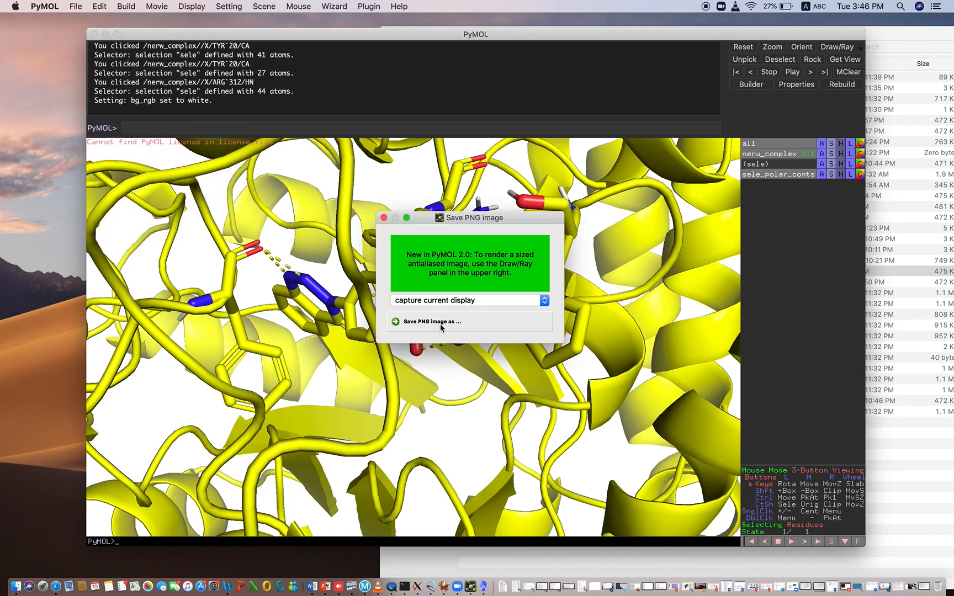
click(384, 219)
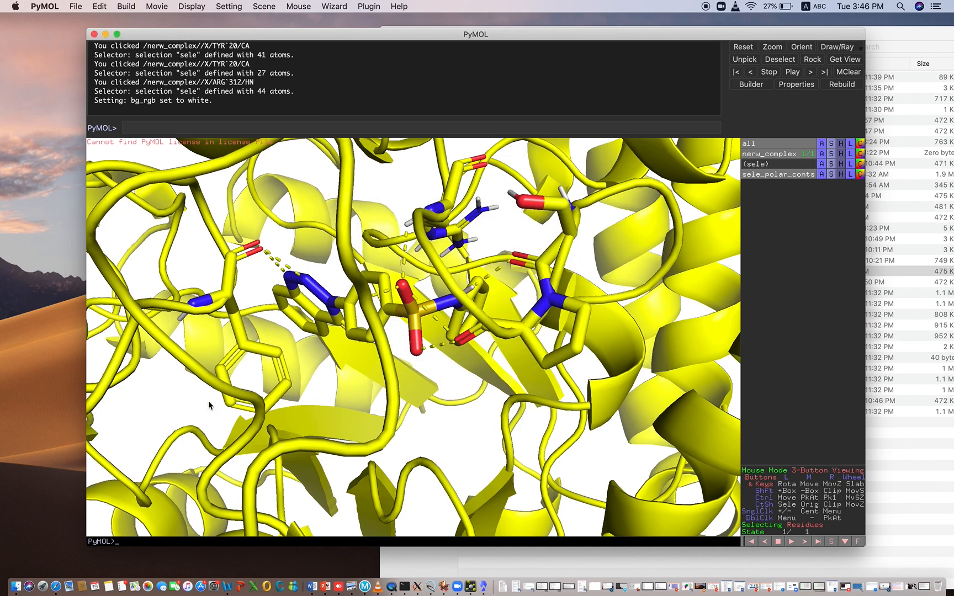
- Export the current display as a PNG image named image1 in the Docking folder
click(77, 6)
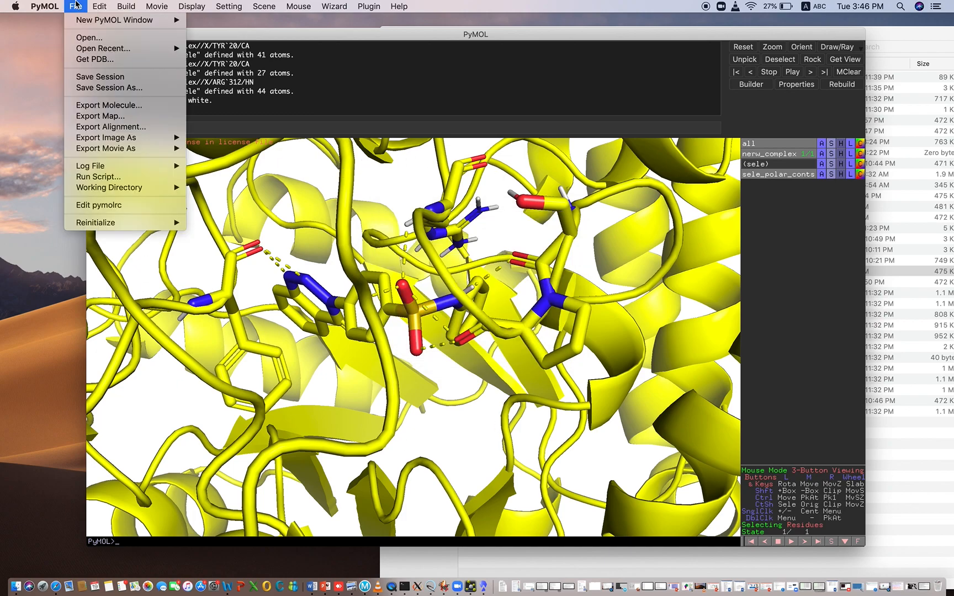
mouse_move(108, 143)
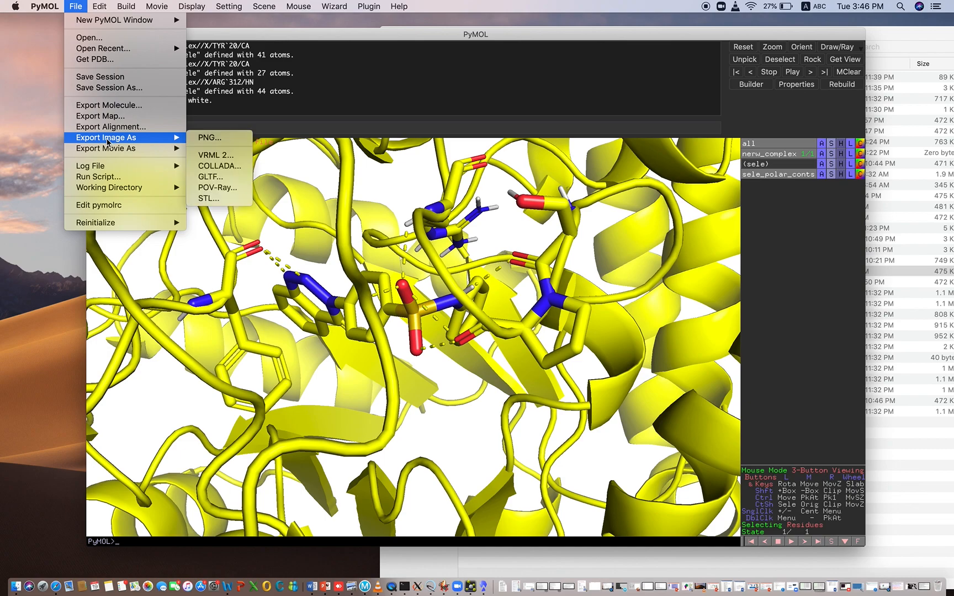
click(215, 142)
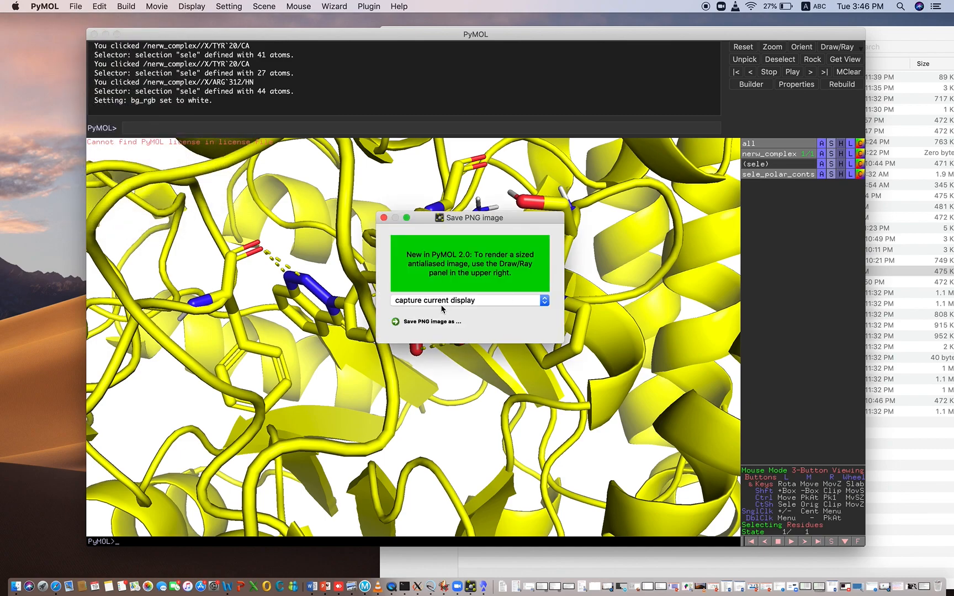
click(434, 322)
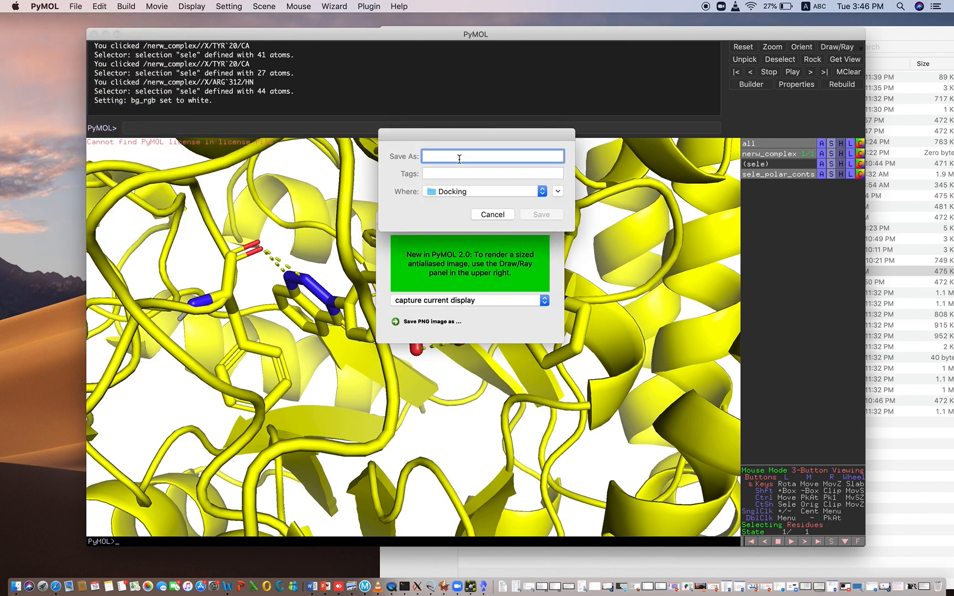
text(image1)
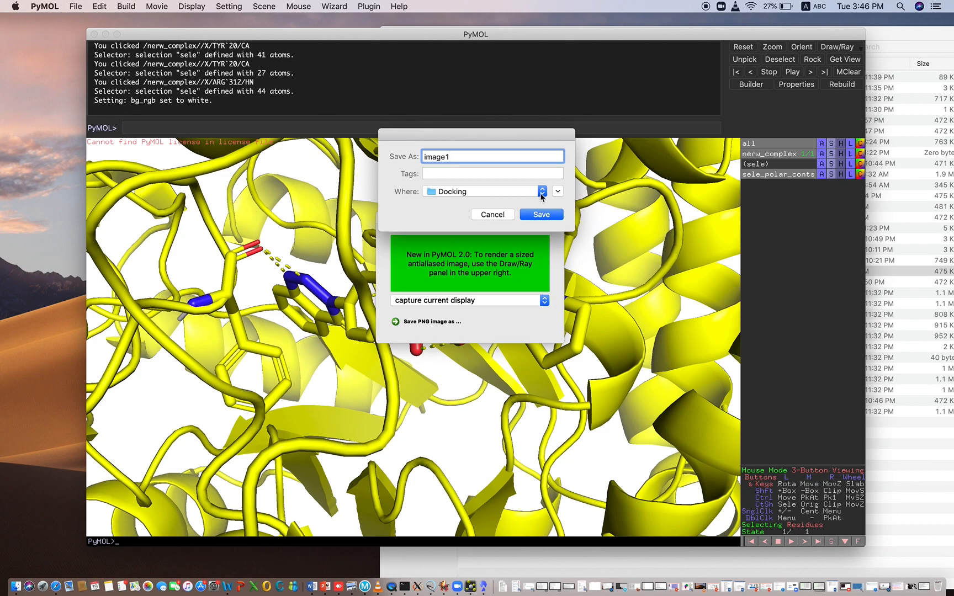
click(557, 191)
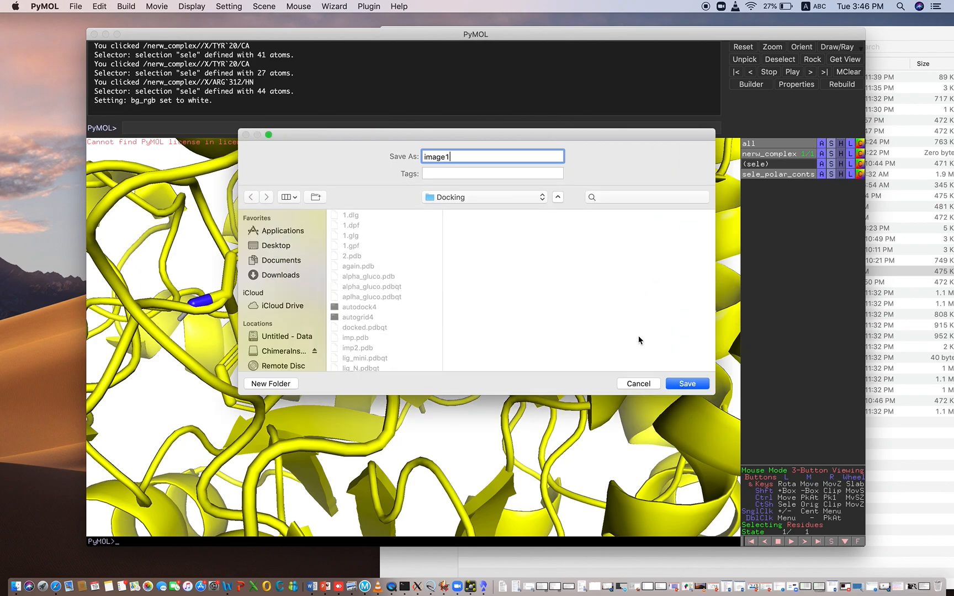
click(502, 198)
click(503, 198)
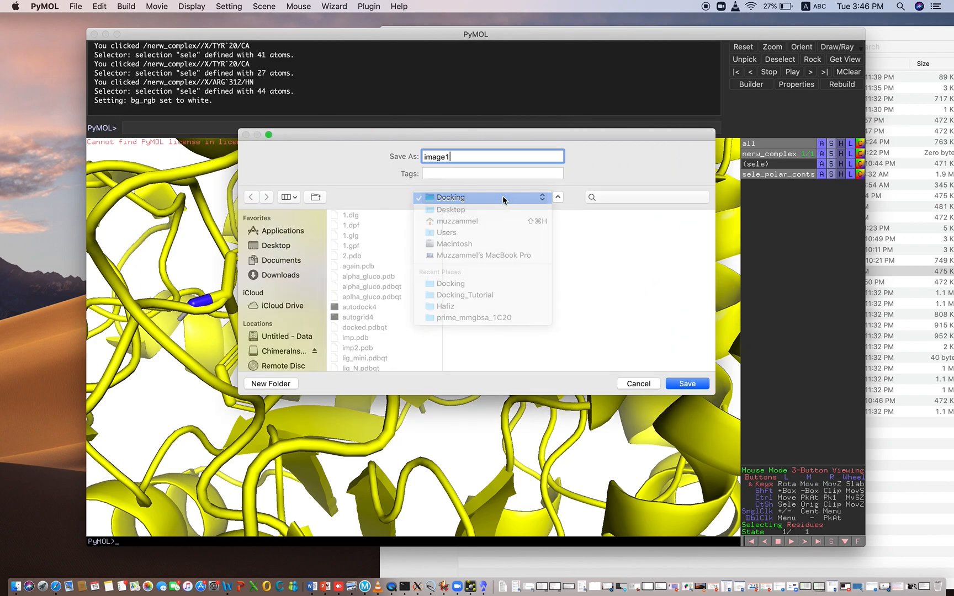
click(687, 383)
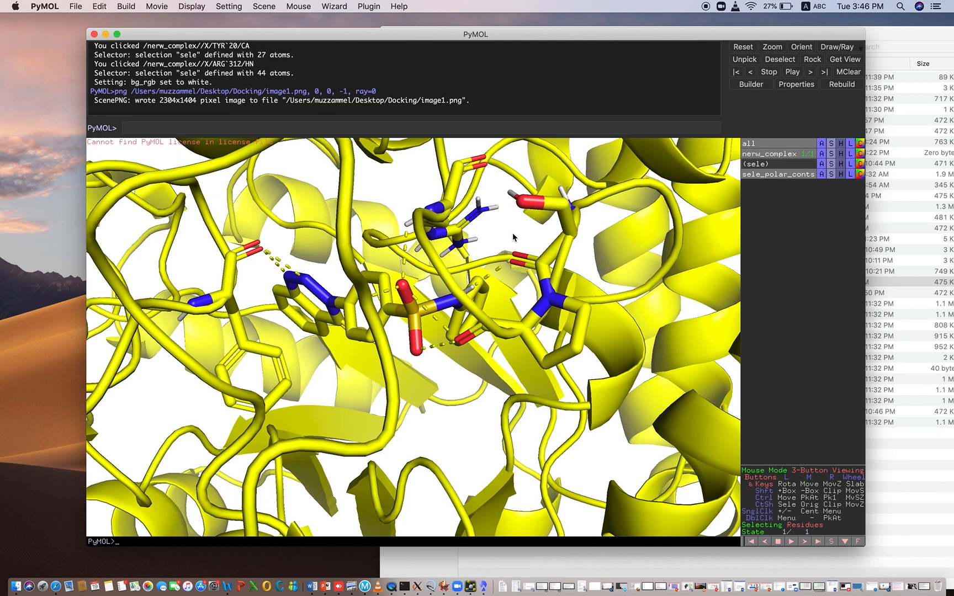
- Hide the ribbon and cartoon representations for all objects
click(841, 144)
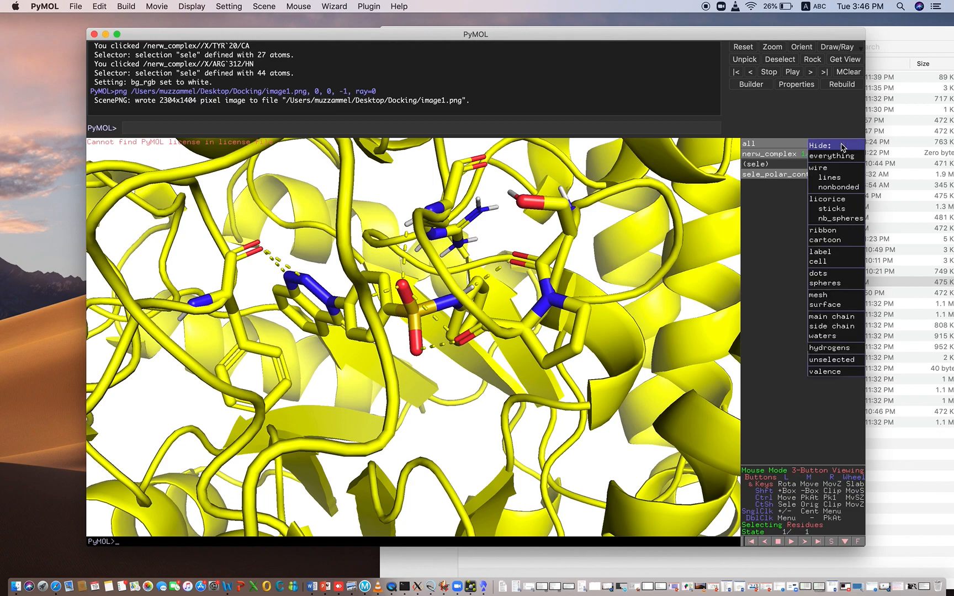
click(834, 230)
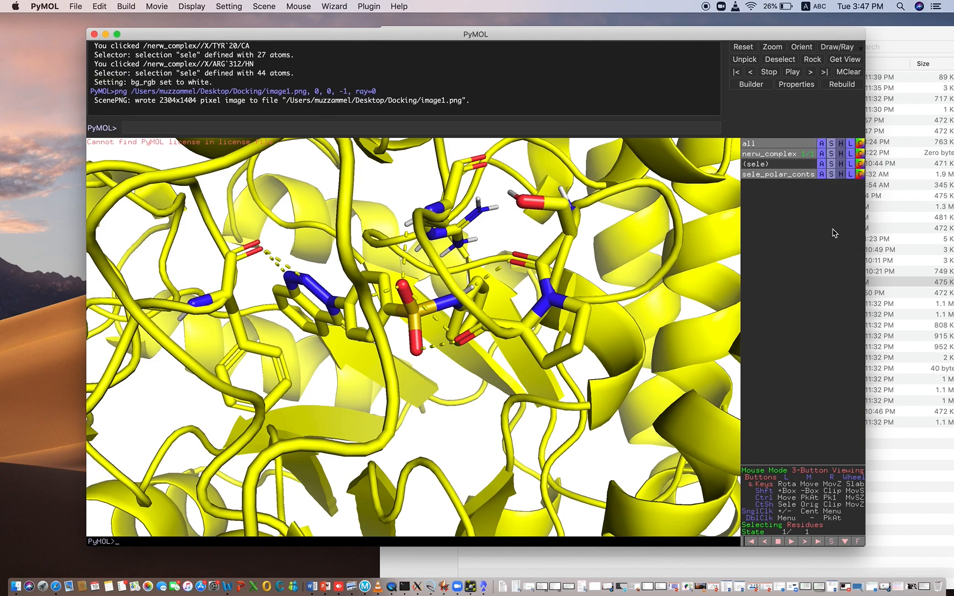
click(842, 143)
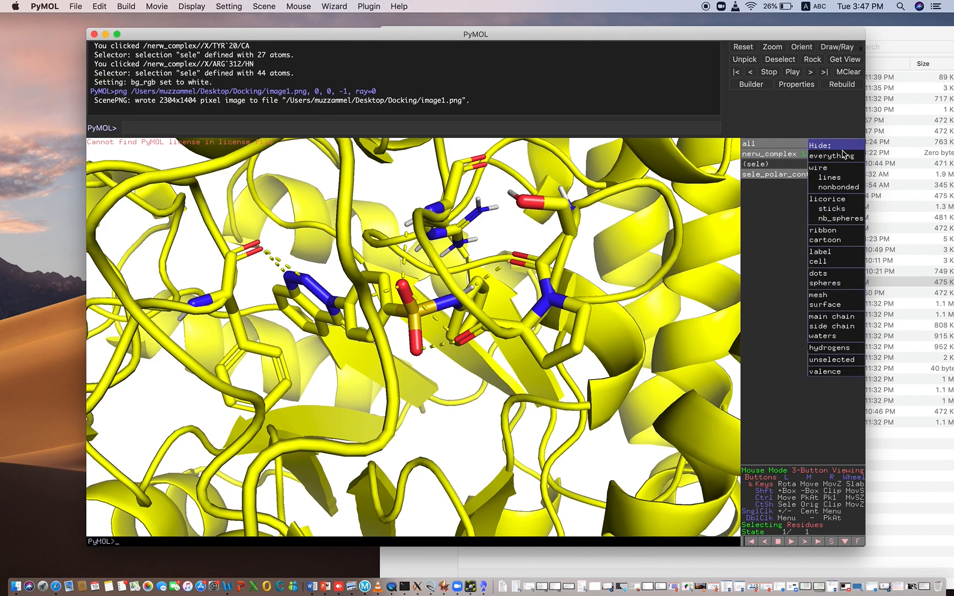
click(834, 240)
drag(614, 267, 538, 323)
mouse_move(386, 209)
right_down()
mouse_move(394, 238)
mouse_move(400, 211)
right_up()
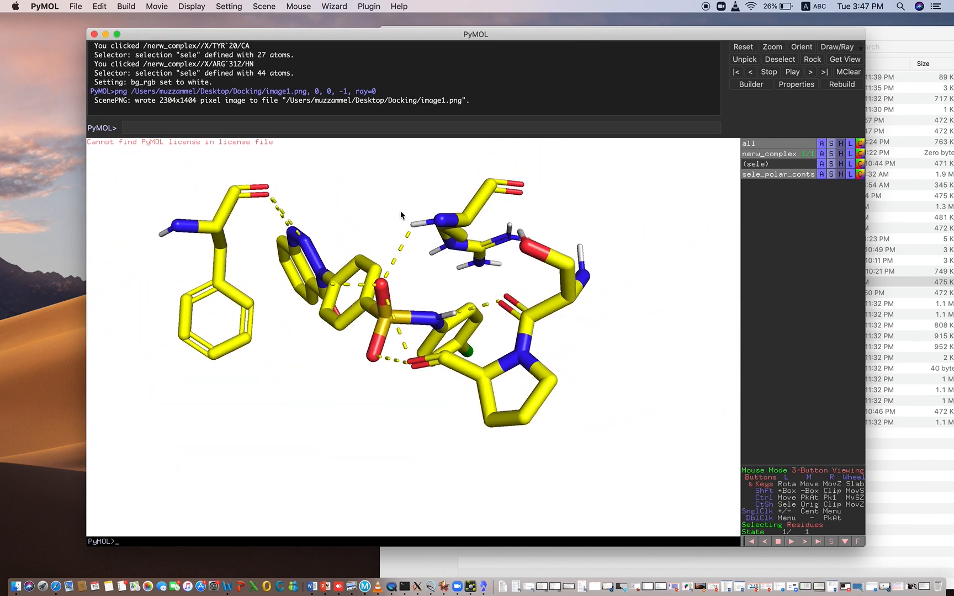
drag(400, 210, 413, 219)
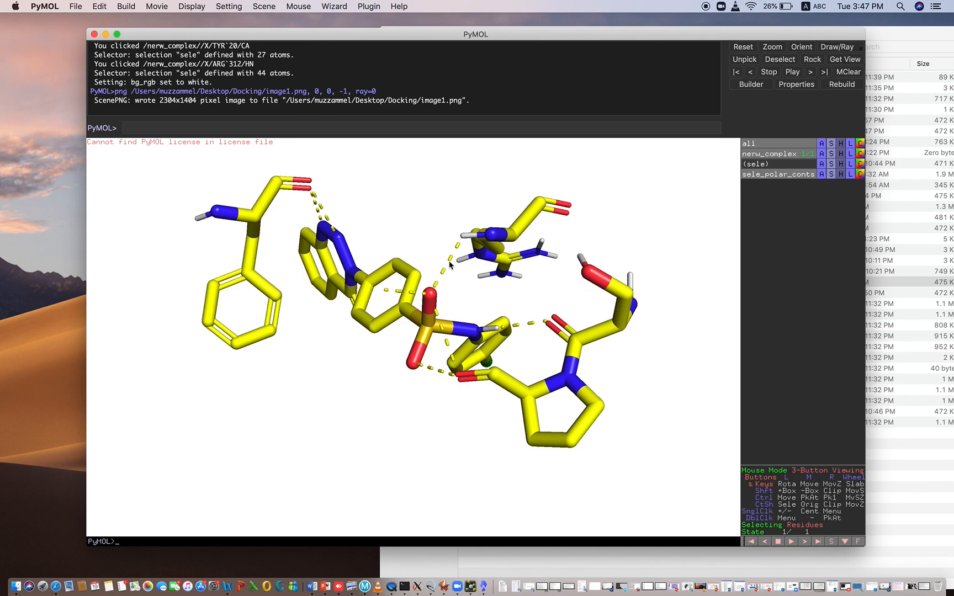
- Show the distance labels on the sele_polar_conts object
click(832, 174)
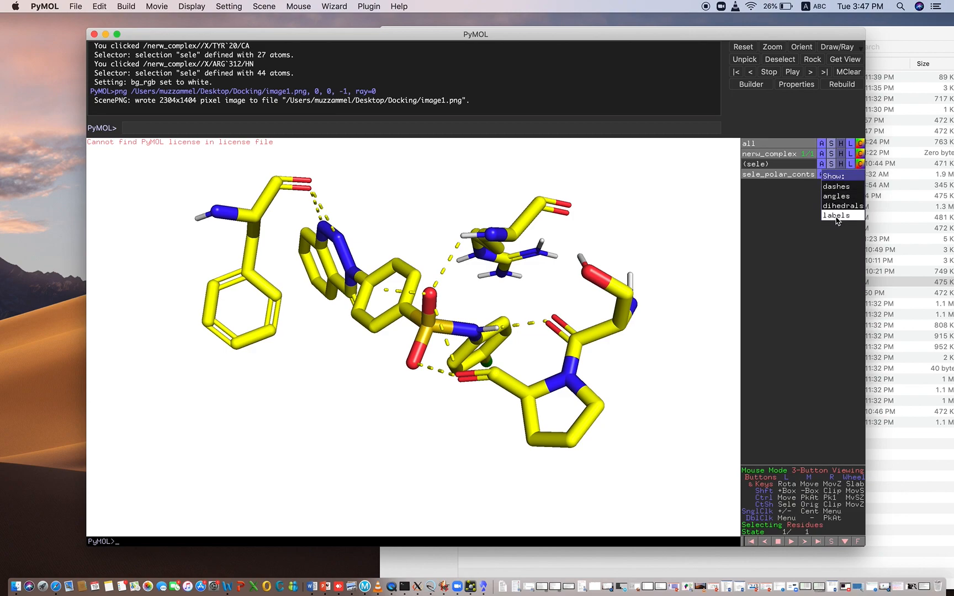
click(798, 216)
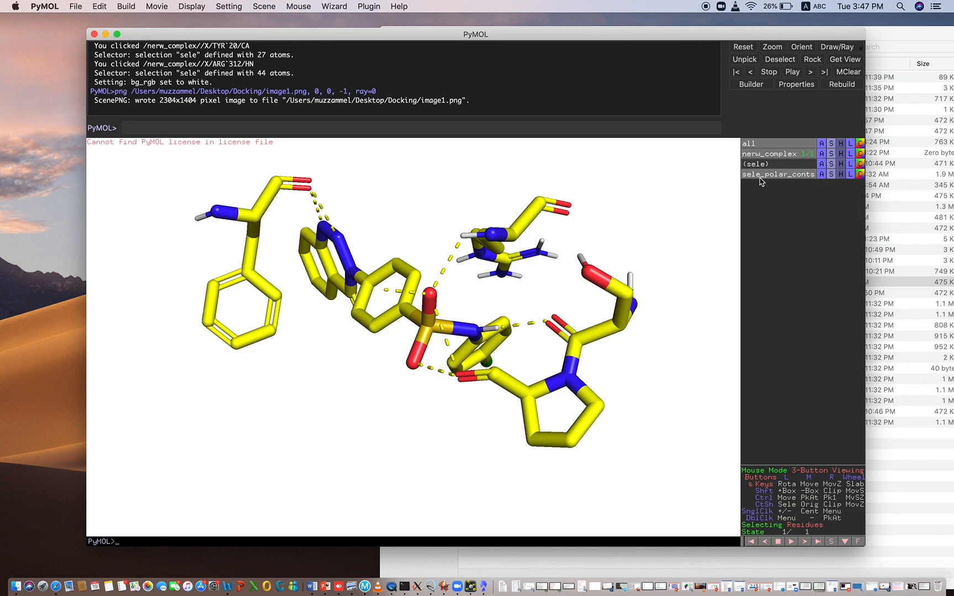
click(832, 175)
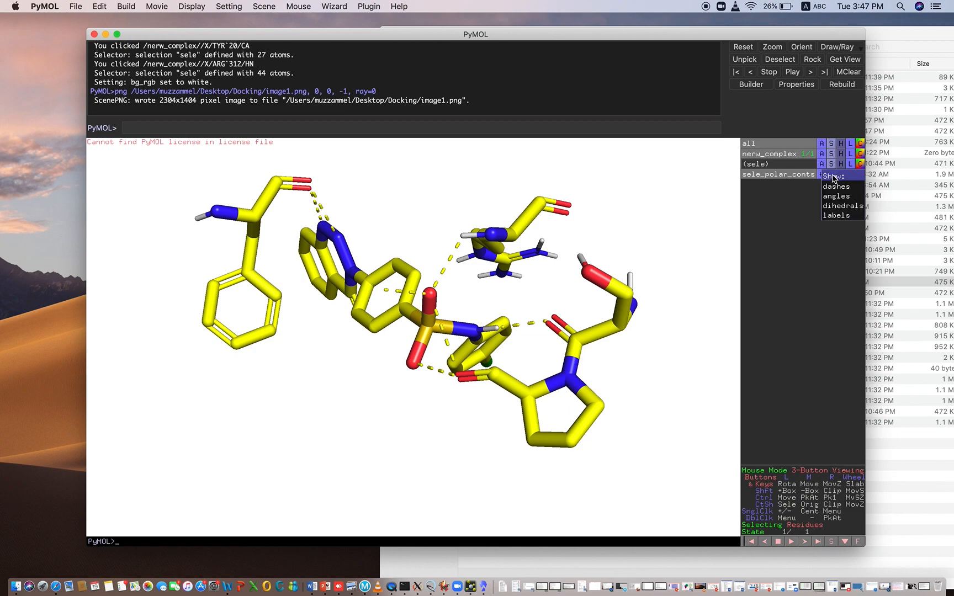
click(836, 216)
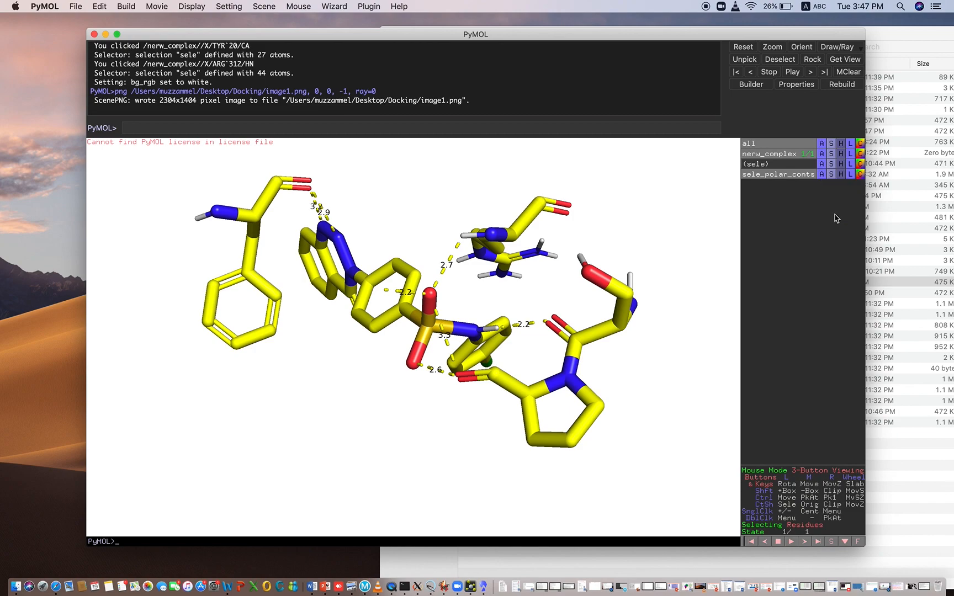
- Examine the labelled polar contacts between the ligand and the surrounding residues from several angles and at close range
drag(407, 219, 402, 221)
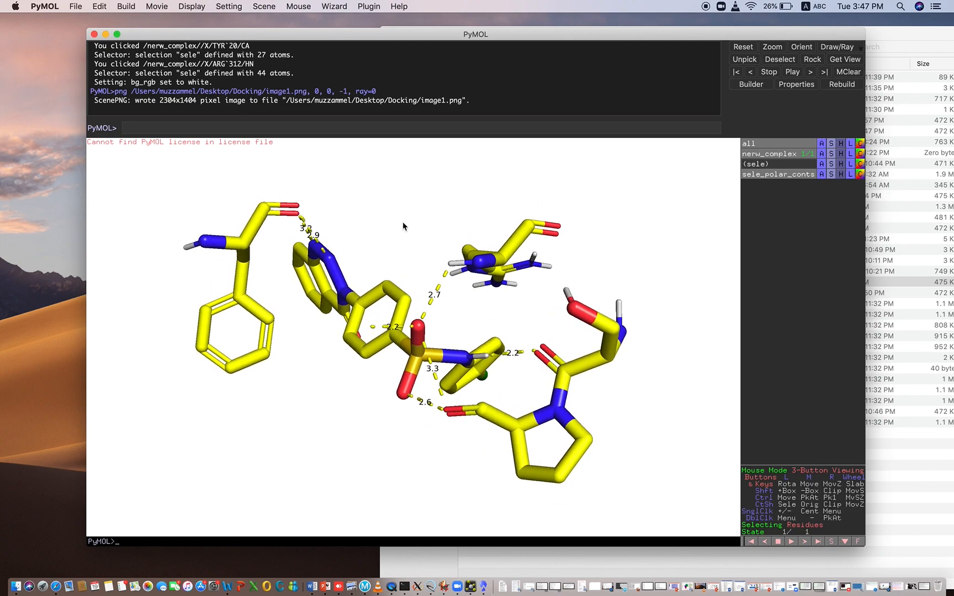
right_drag(402, 222, 416, 278)
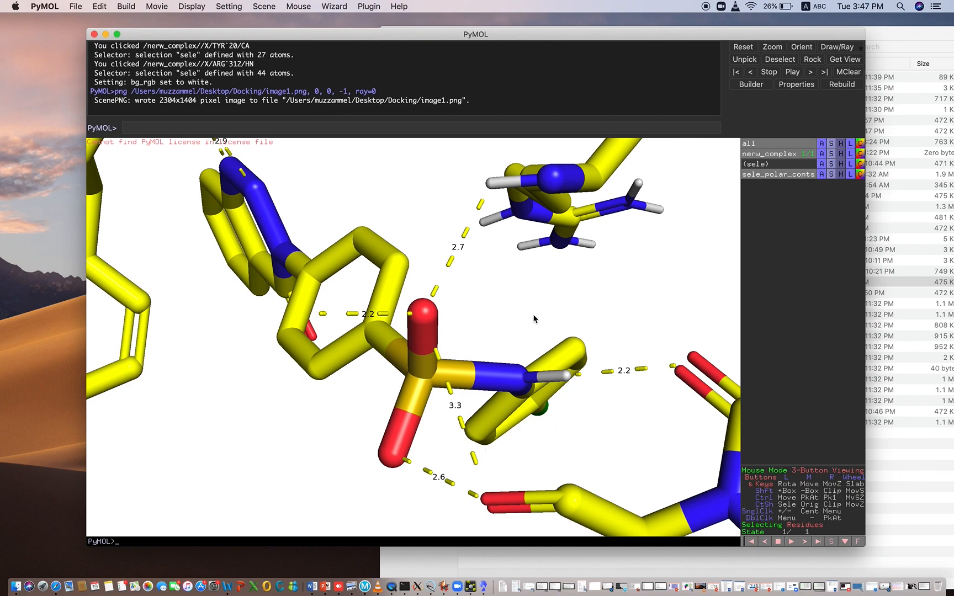
scroll(535, 319, down, 5)
scroll(534, 319, up, 5)
drag(536, 283, 537, 284)
right_drag(536, 280, 539, 257)
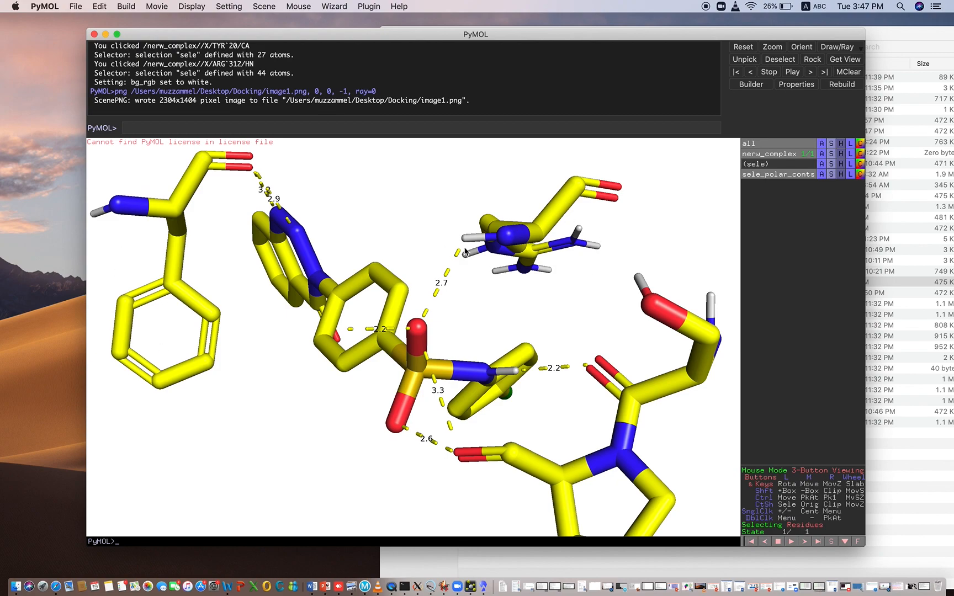
drag(602, 292, 608, 238)
- Move and enlarge the PyMOL window so that it nearly fills the whole screen
drag(860, 541, 944, 574)
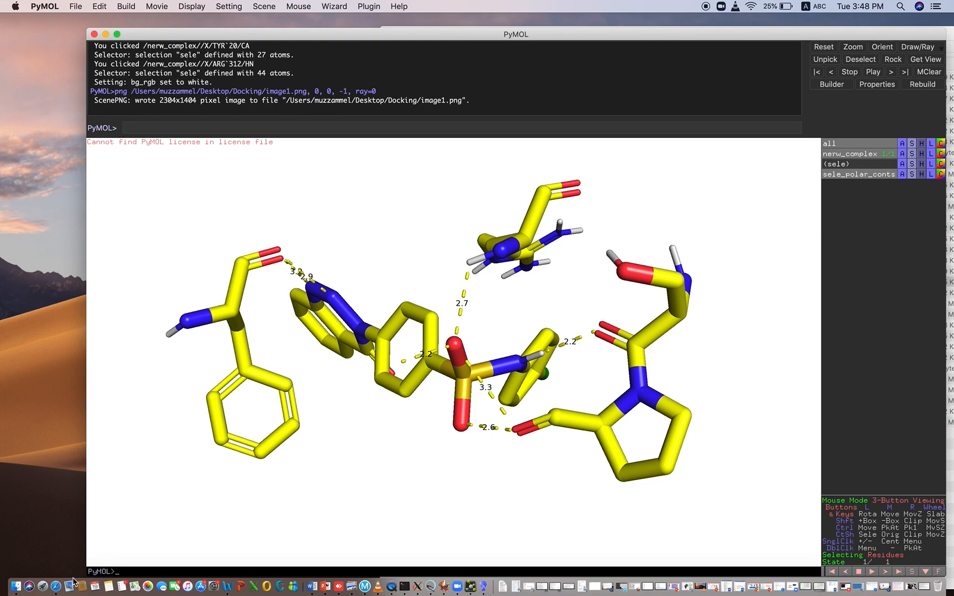
drag(87, 563, 2, 554)
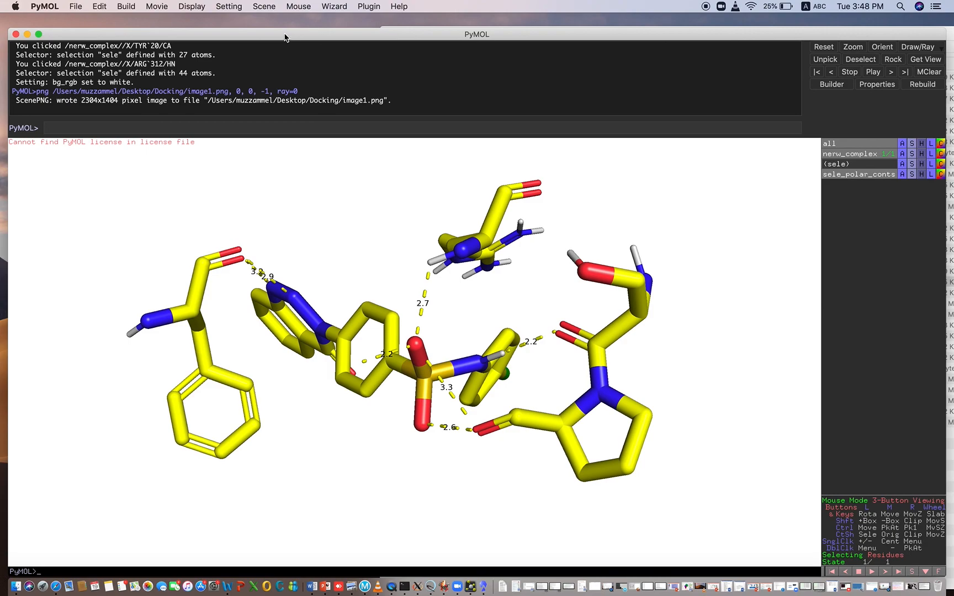
drag(285, 37, 278, 9)
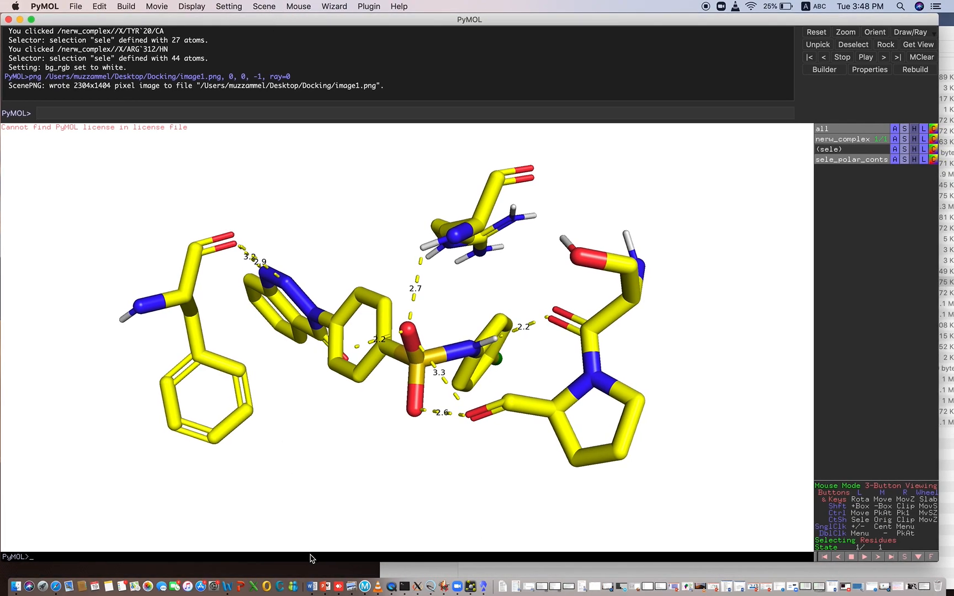
drag(312, 563, 312, 577)
- Select the contact residues SER-308, PRO-309, ARG-312 and PHE-157 and label them by residue
click(596, 350)
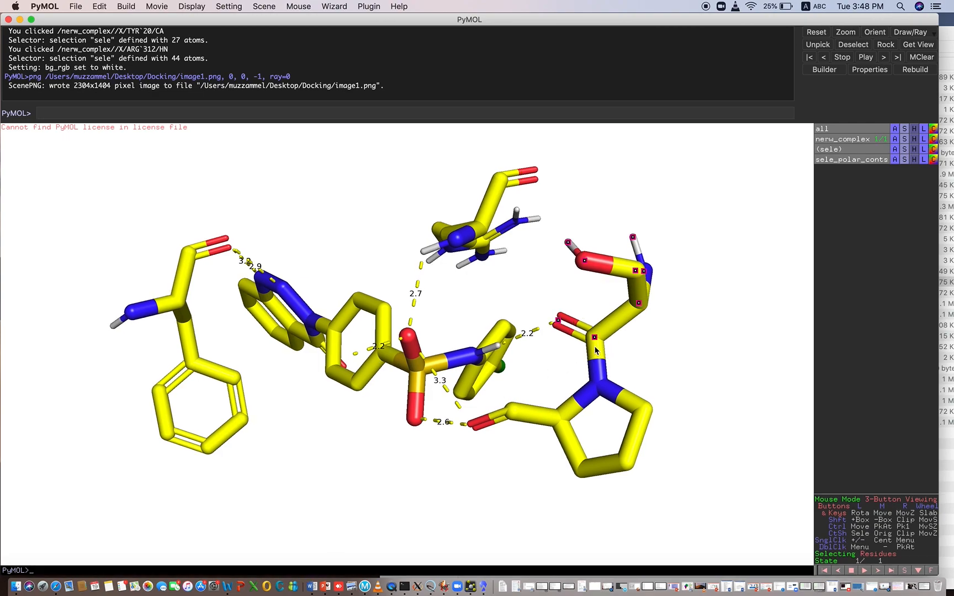
click(596, 367)
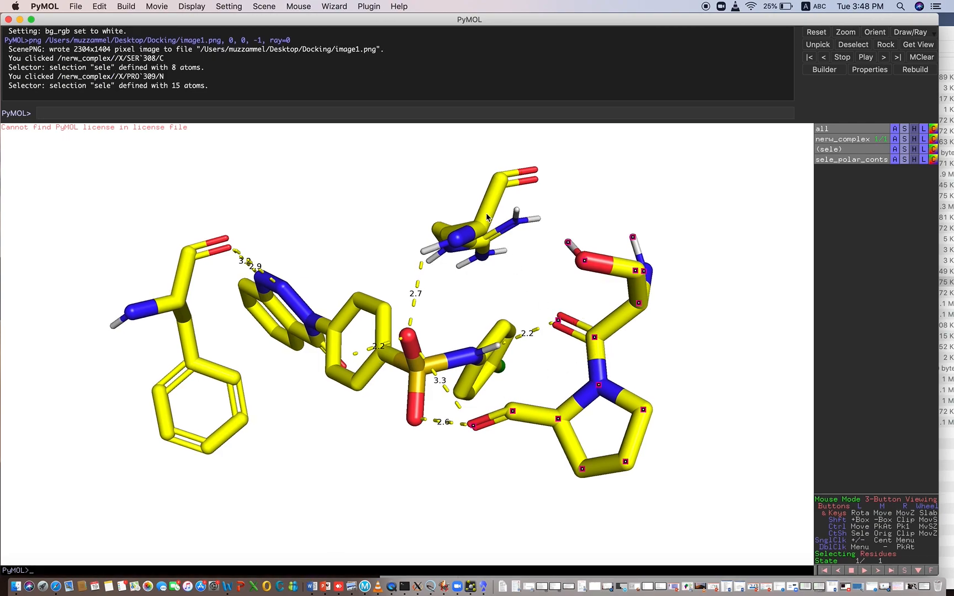
click(480, 222)
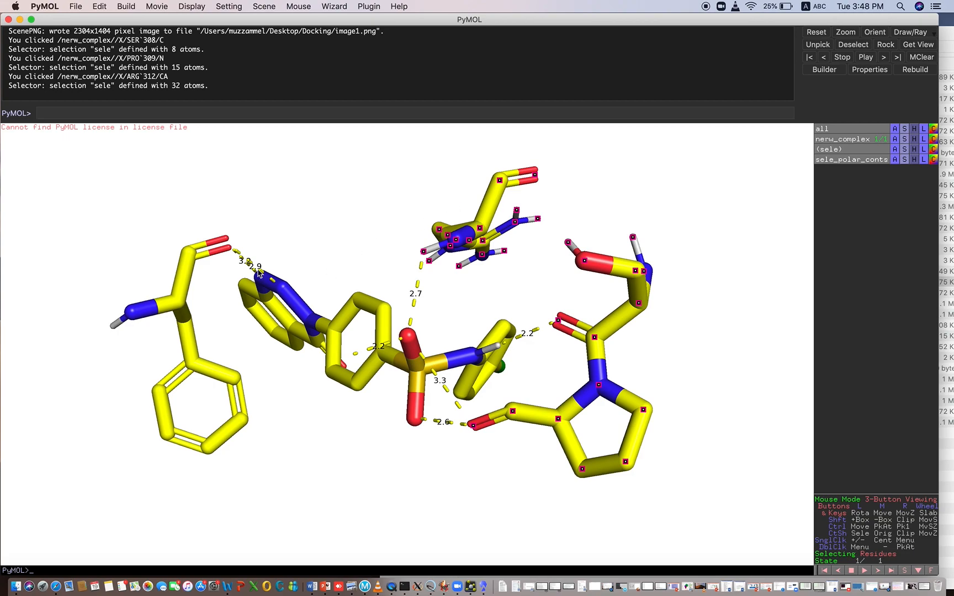
click(182, 310)
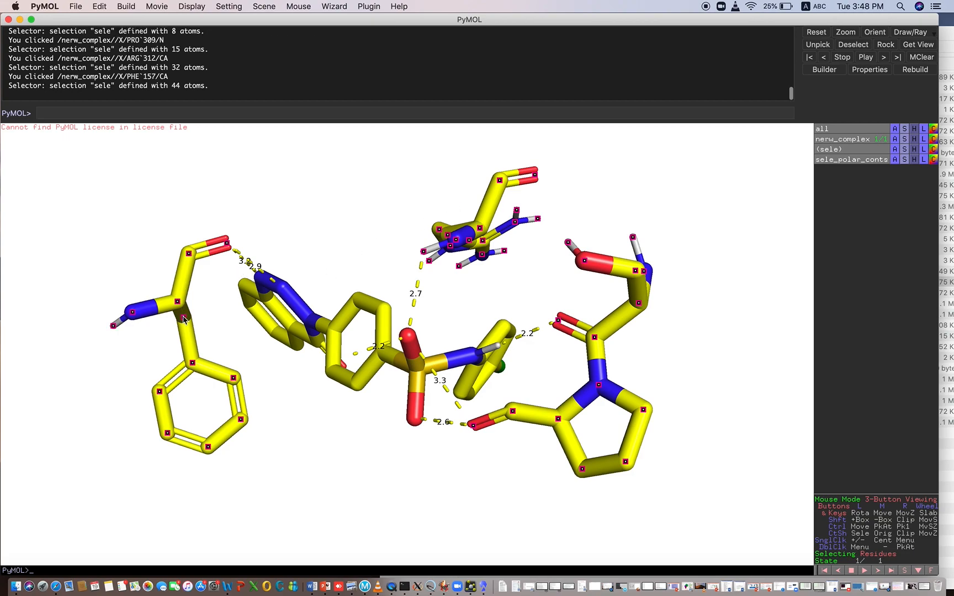
right_click(615, 330)
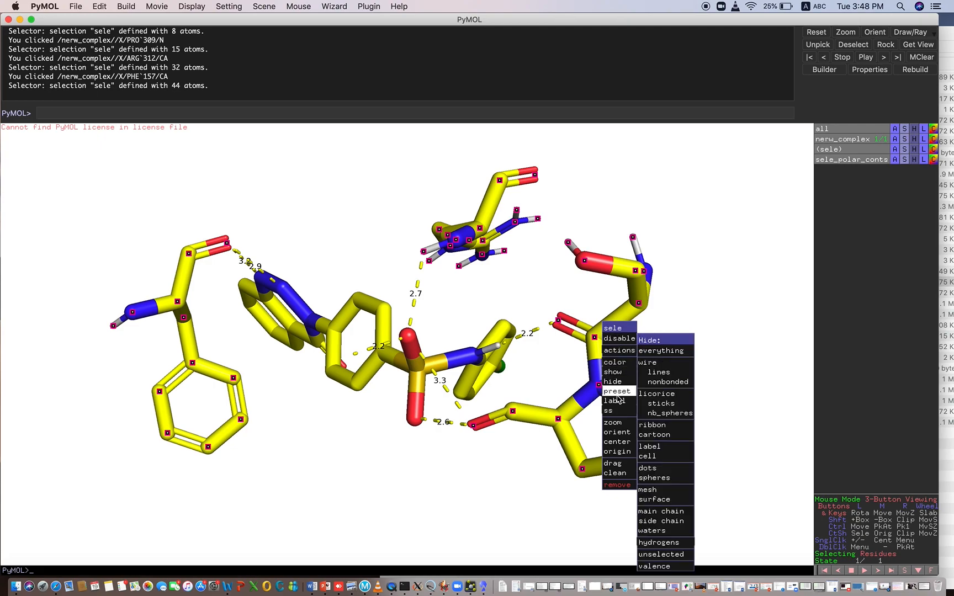
mouse_move(617, 401)
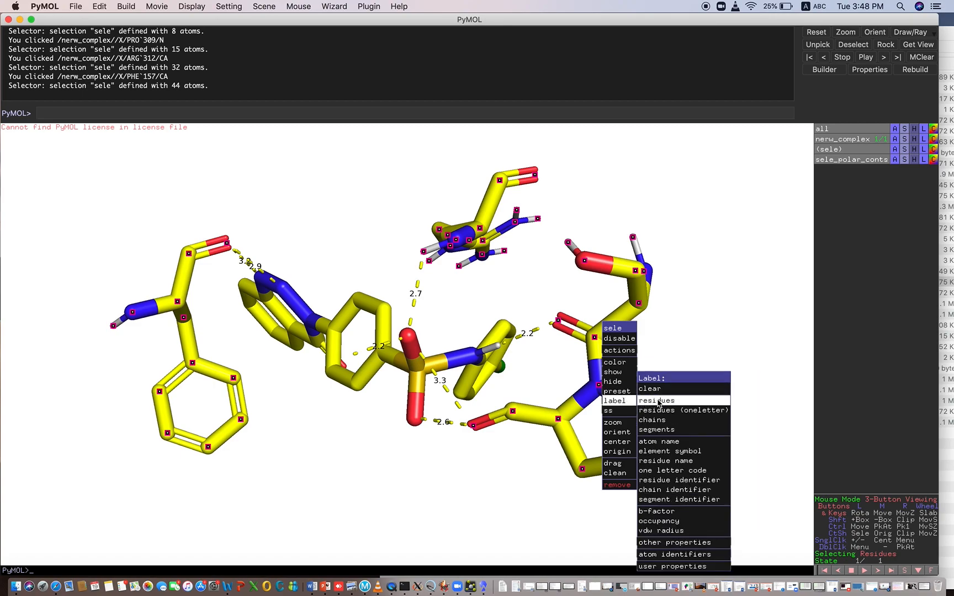
click(658, 401)
click(684, 364)
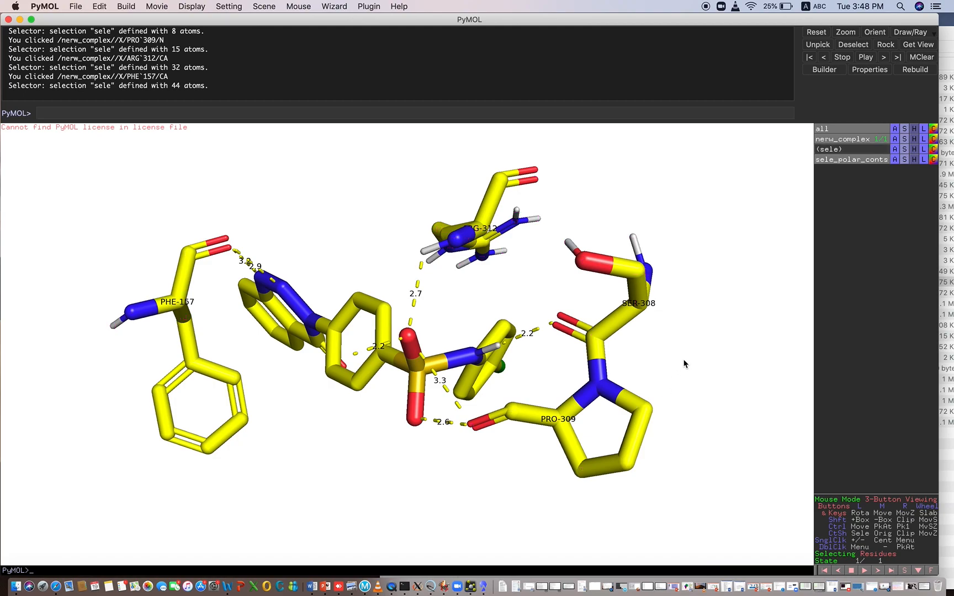
- Export the current display with the labelled residues and contacts as a PNG image named image2 in the Docking folder
right_drag(206, 329, 206, 353)
drag(160, 324, 157, 319)
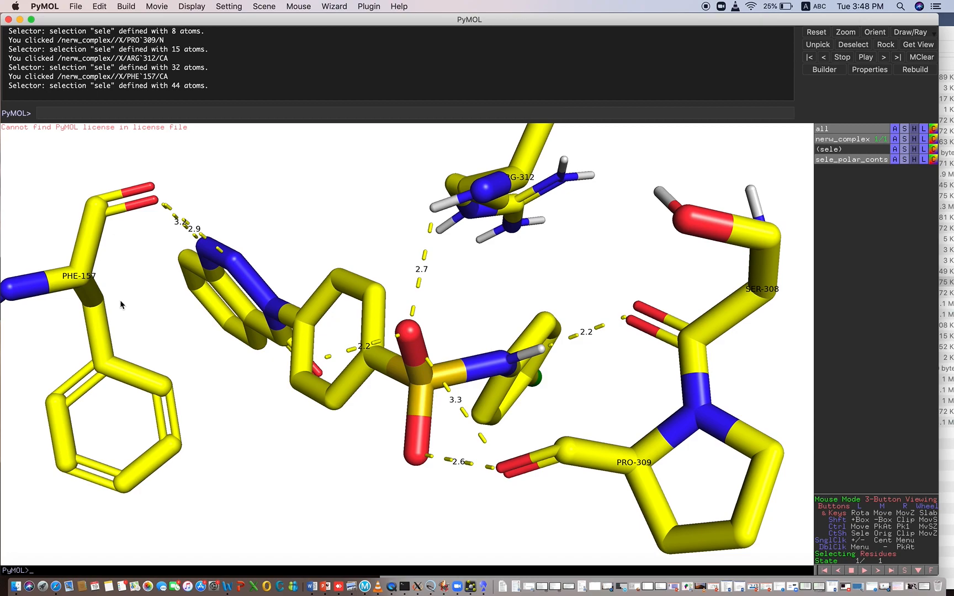
drag(515, 262, 488, 266)
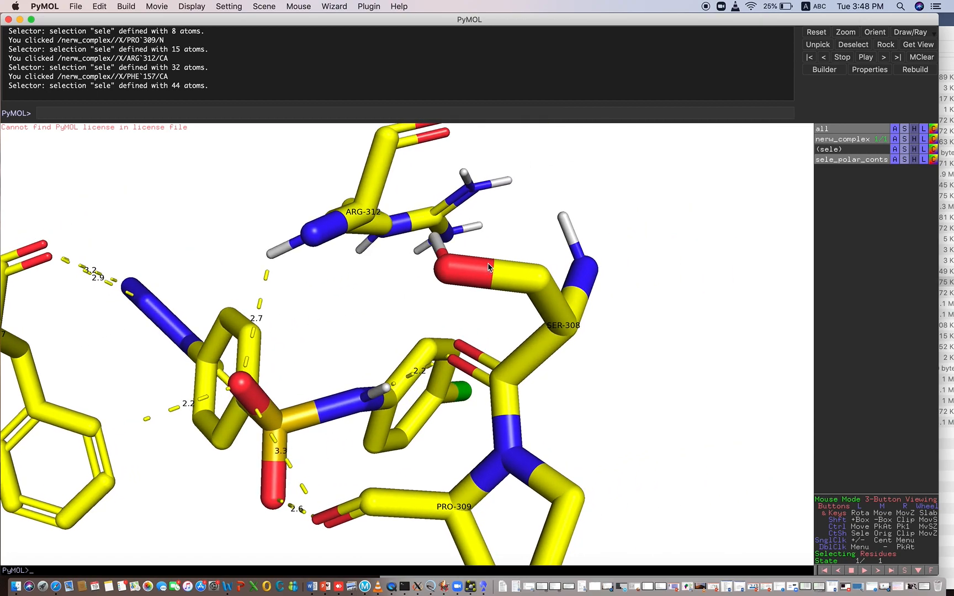
drag(611, 387, 603, 392)
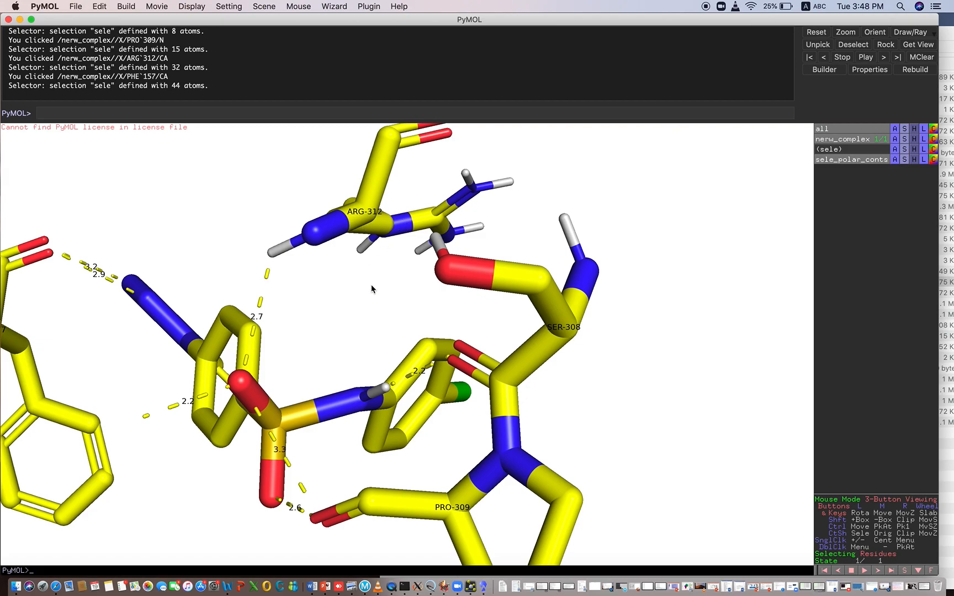
right_drag(373, 291, 360, 261)
drag(310, 251, 340, 245)
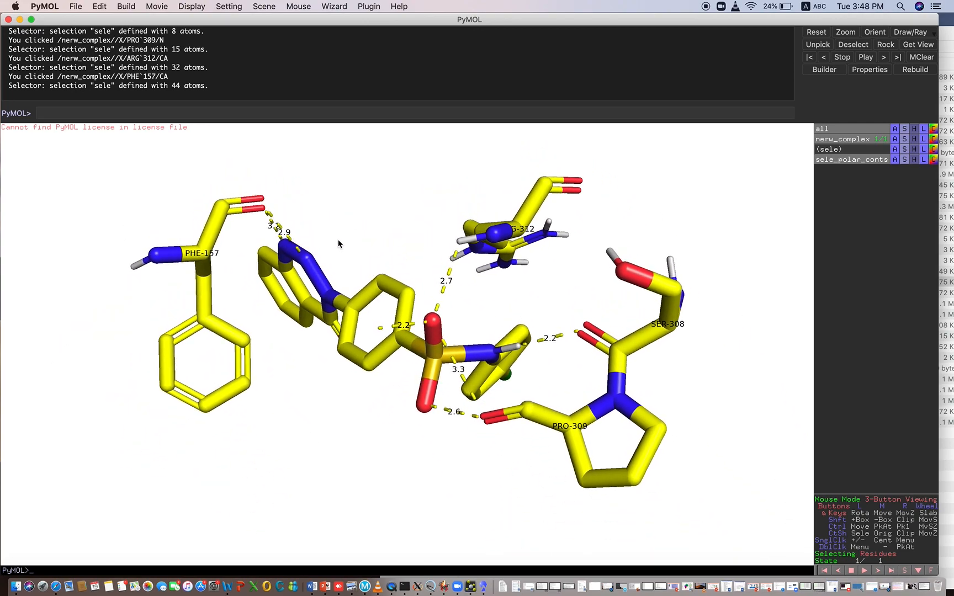
click(75, 7)
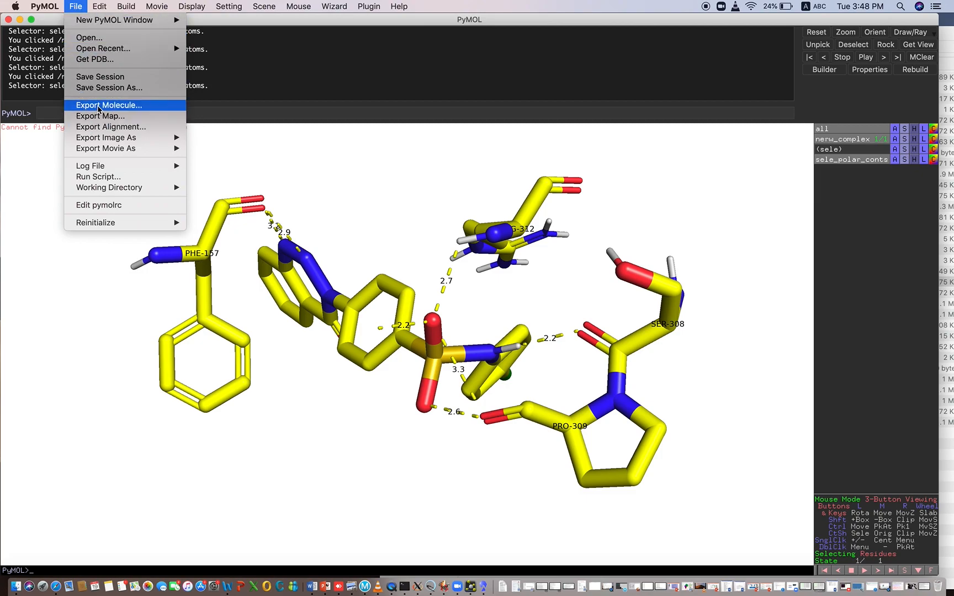
mouse_move(102, 139)
click(209, 138)
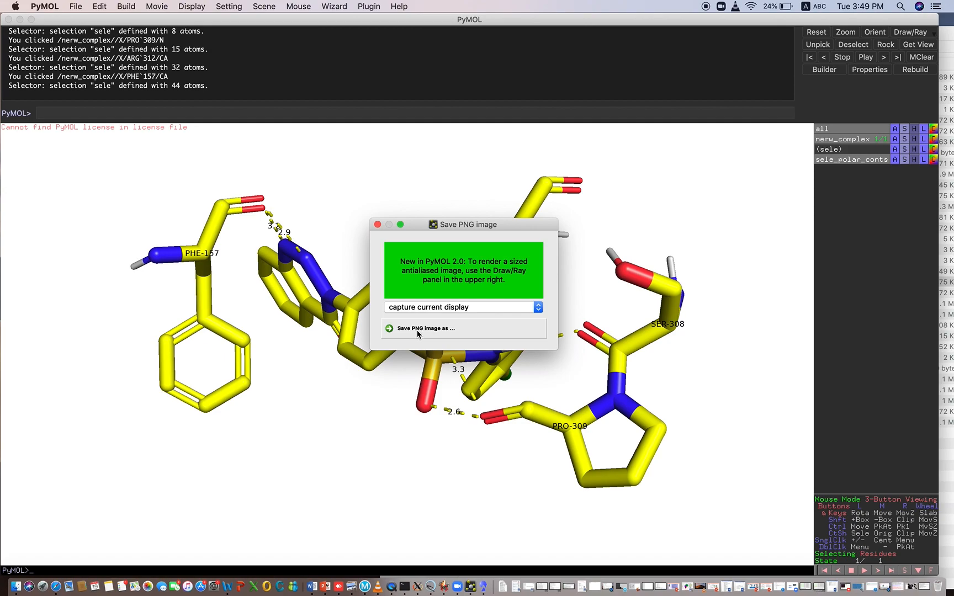
click(417, 330)
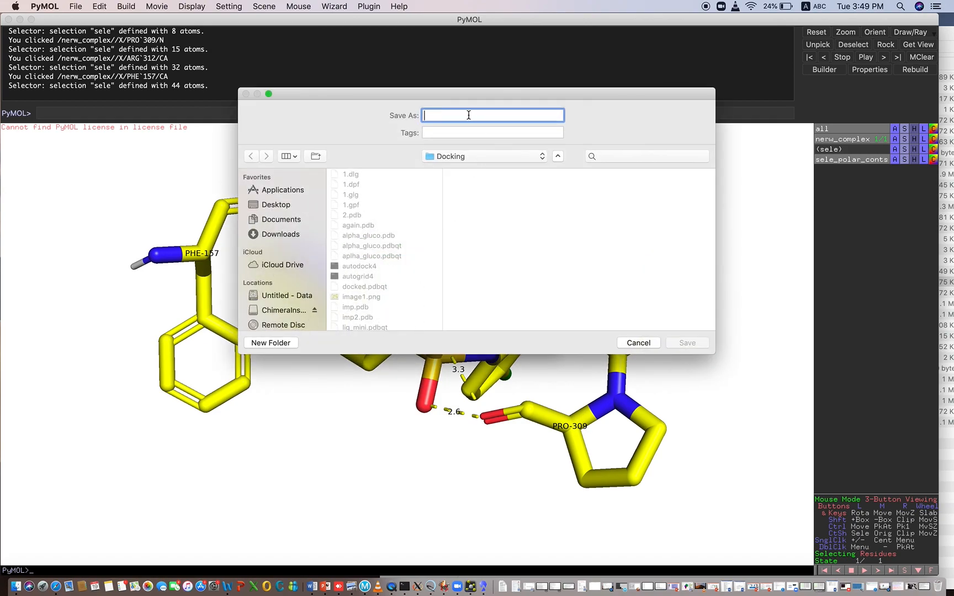
text(image2)
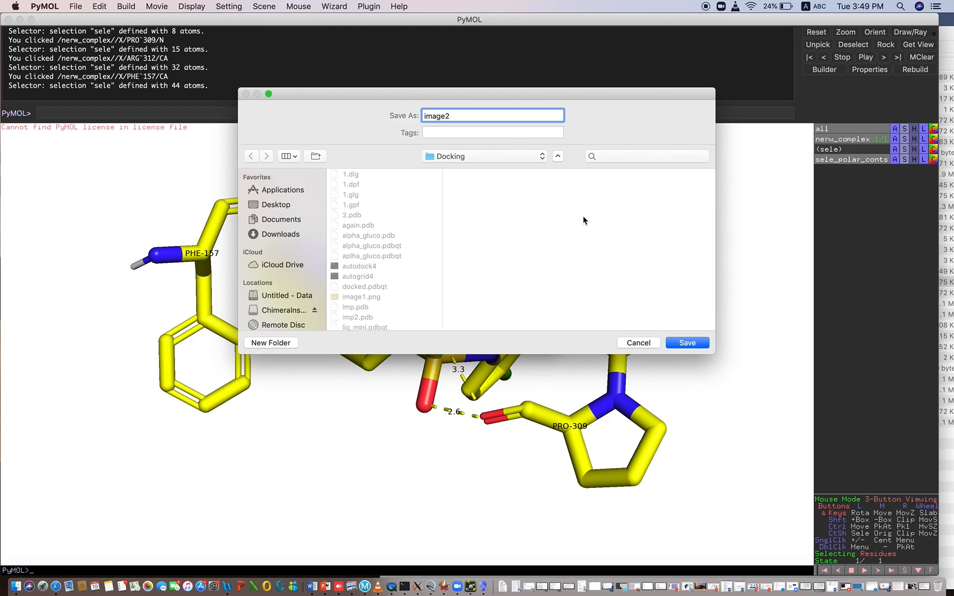
click(687, 342)
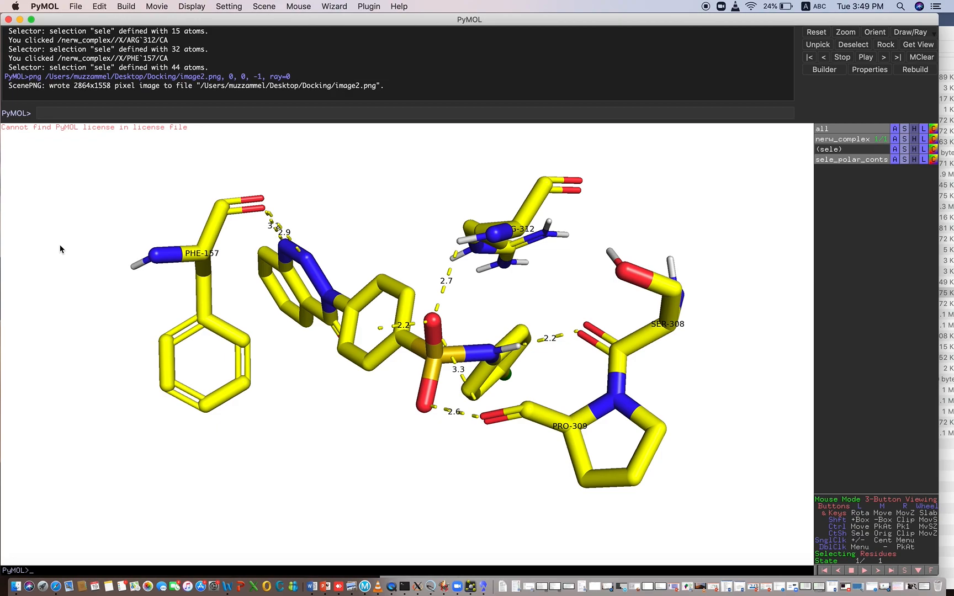
- Minimize PyMOL, open image1.png from the Docking folder in Preview, inspect it at close range and close it
click(20, 19)
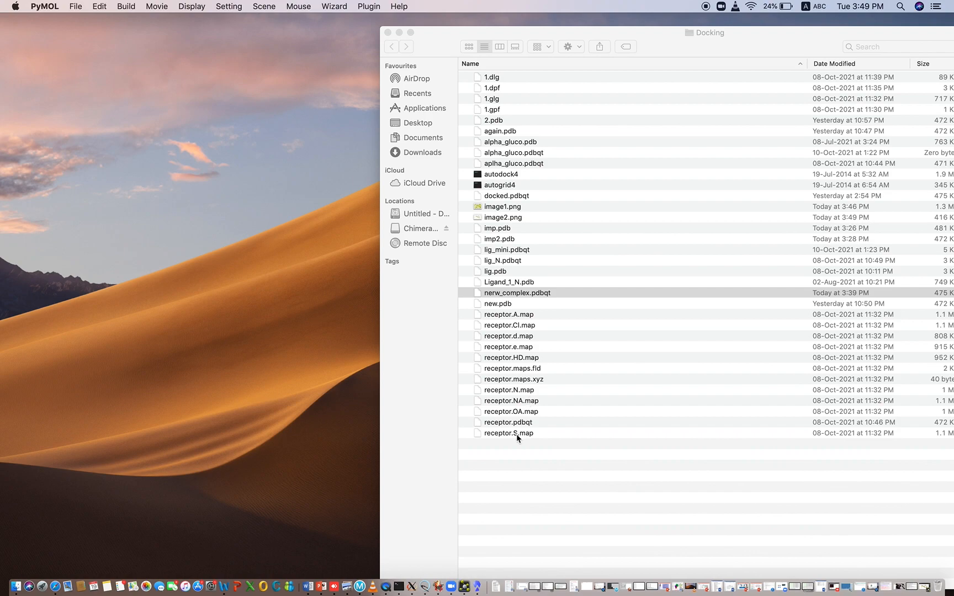
double_click(501, 207)
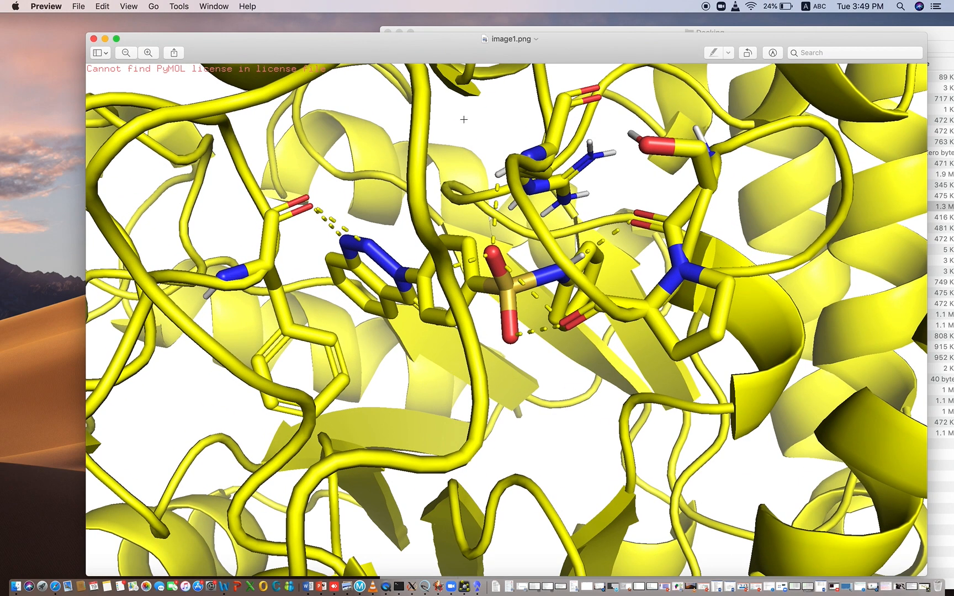
scroll(485, 132, up, 4)
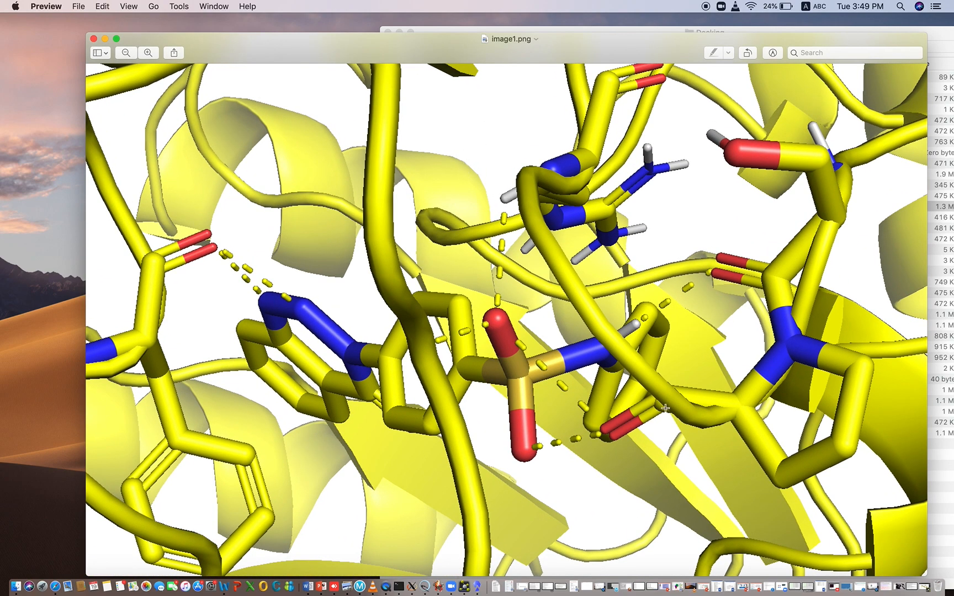
click(94, 38)
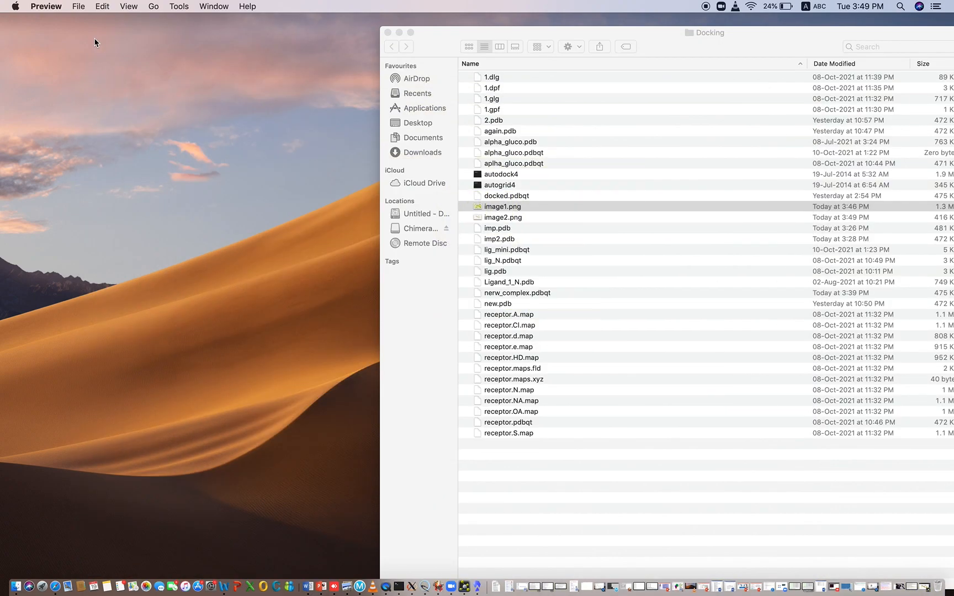
- Open image2.png from the Docking folder in Preview, inspect it, close it and return to the PyMOL window
double_click(494, 218)
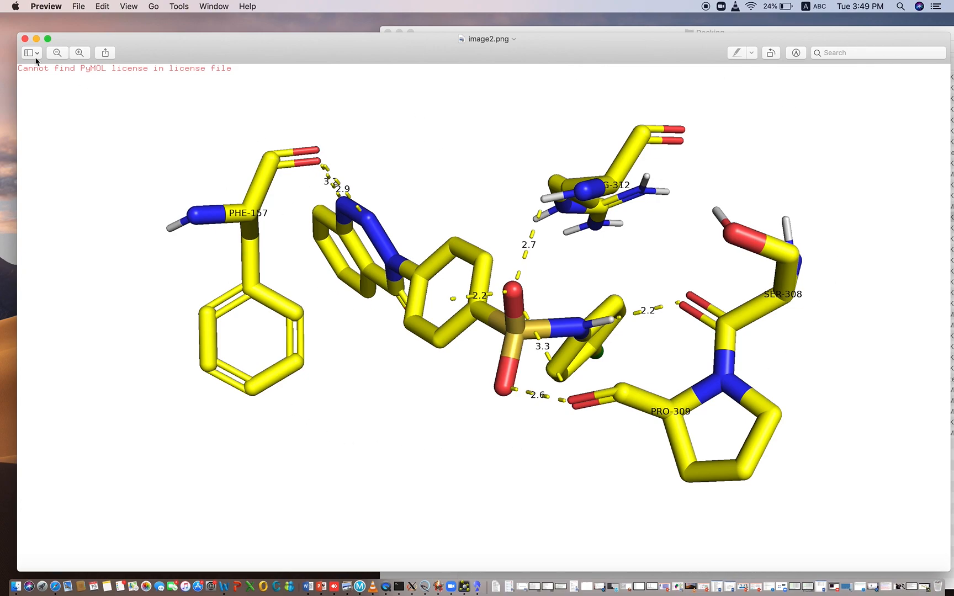
click(24, 38)
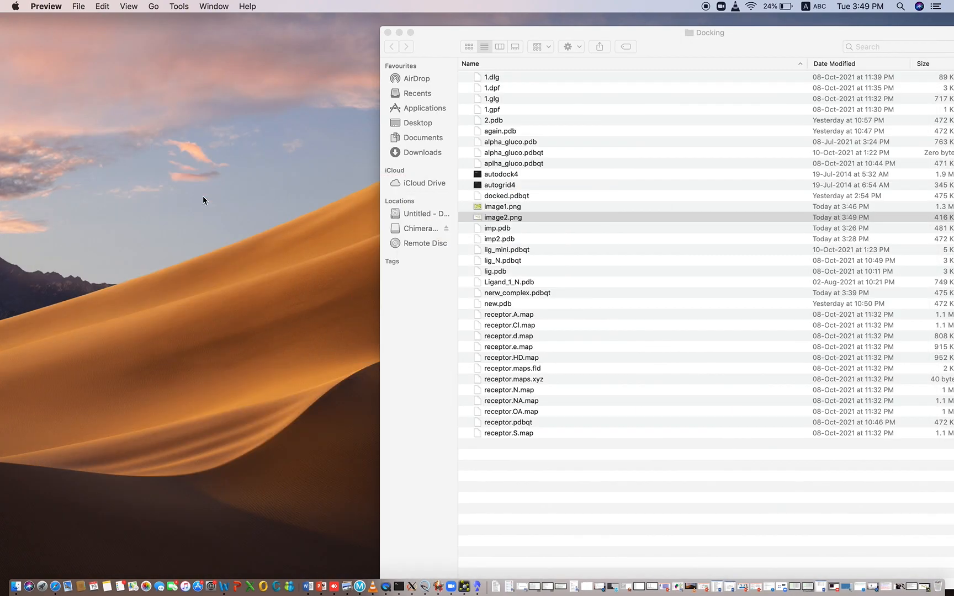
drag(434, 50, 396, 33)
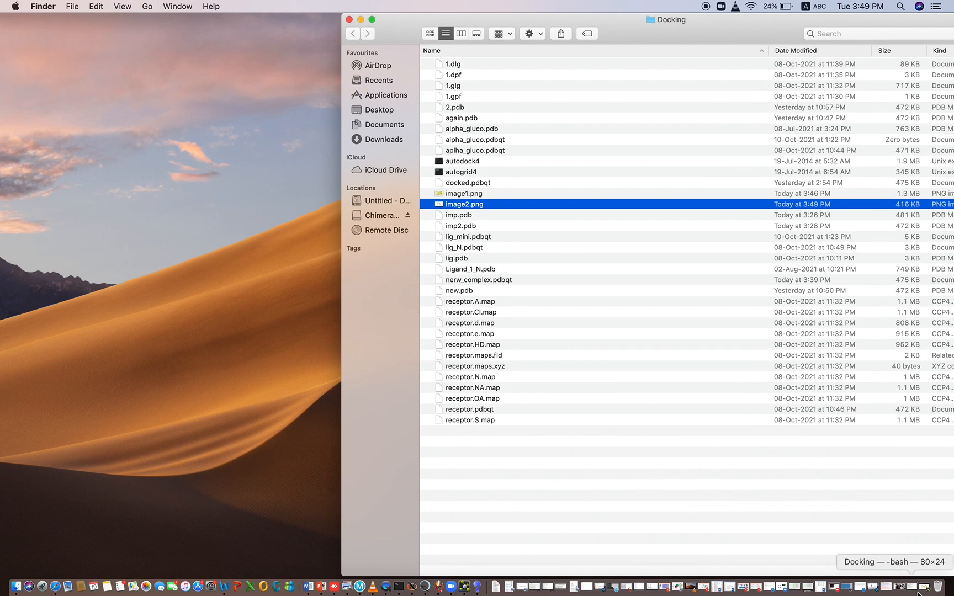
click(925, 589)
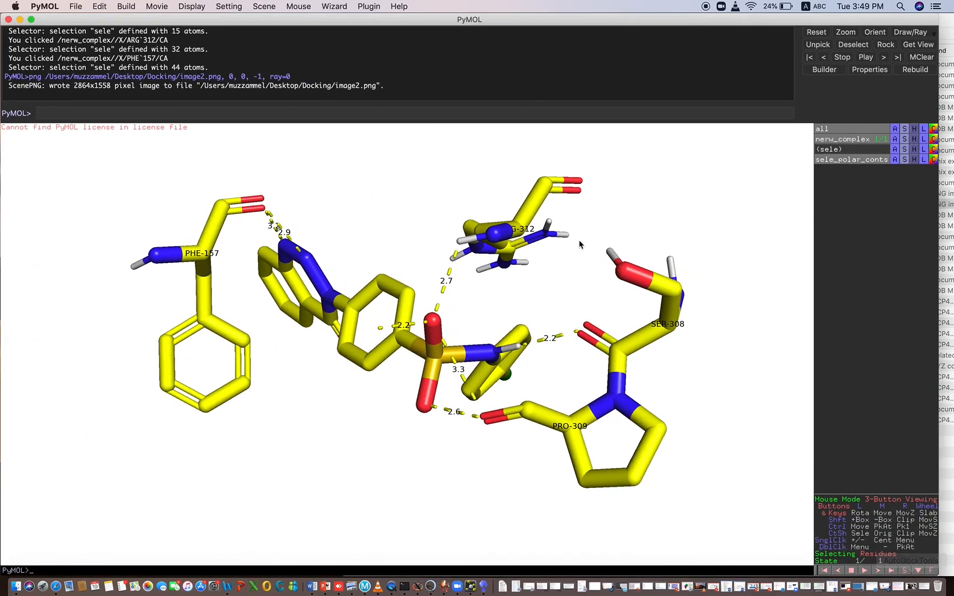
- Turn off all objects and turn nerw_complex, the residue selection and the polar contacts back on
click(879, 141)
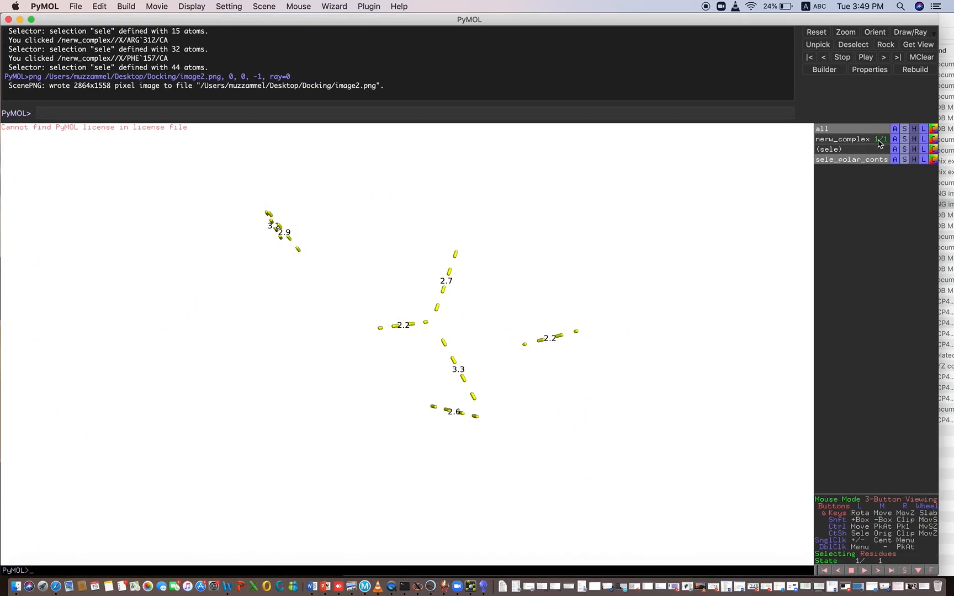
click(873, 128)
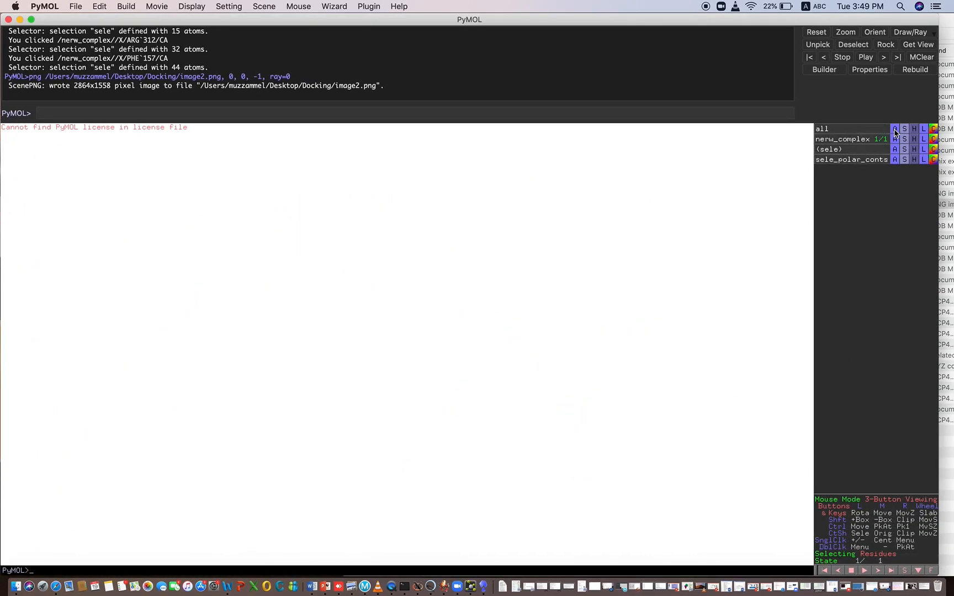
click(894, 129)
click(836, 139)
click(843, 149)
click(845, 160)
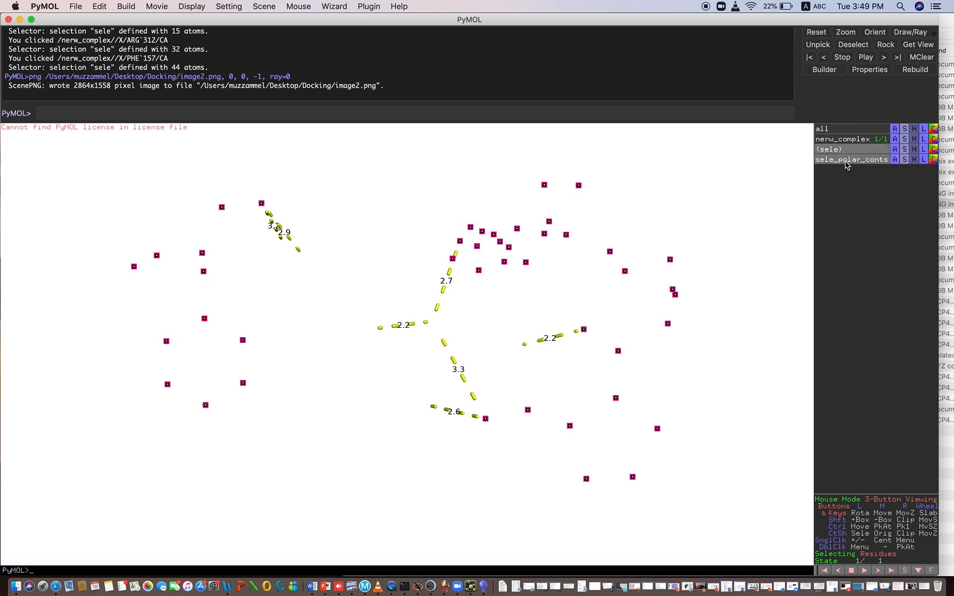
click(882, 139)
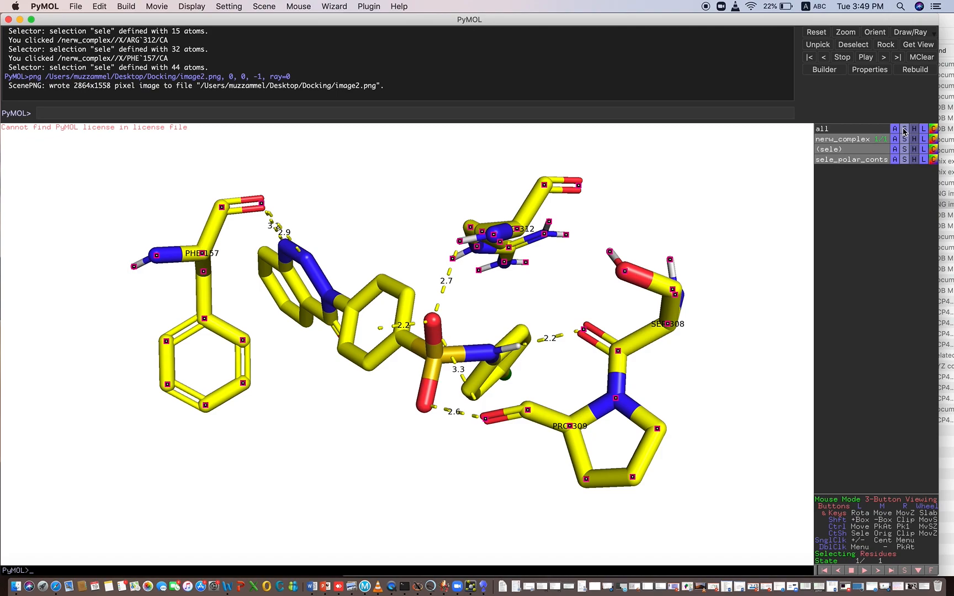
- Show the ribbon representation for all objects
click(905, 128)
click(849, 211)
click(914, 130)
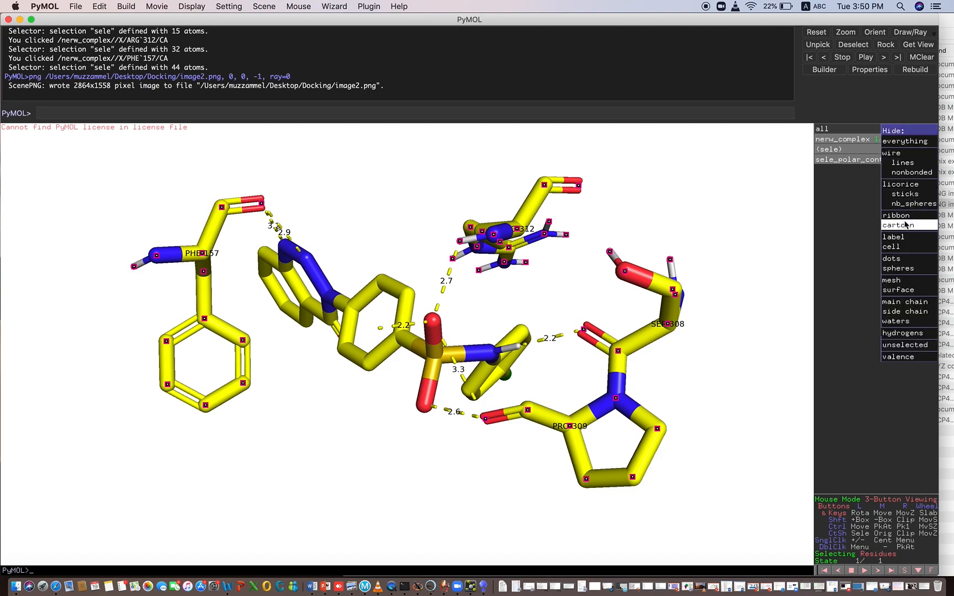
click(904, 216)
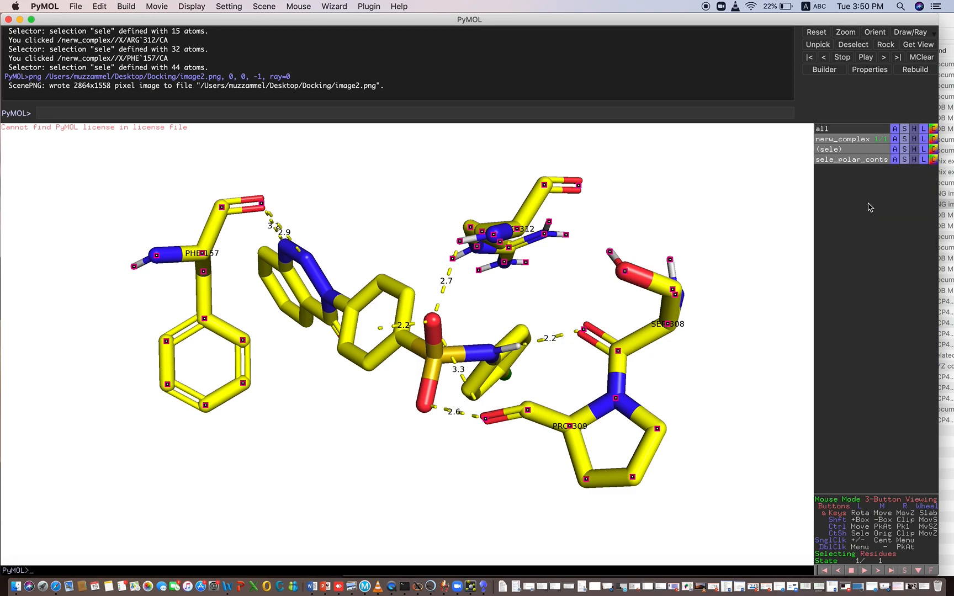
click(907, 130)
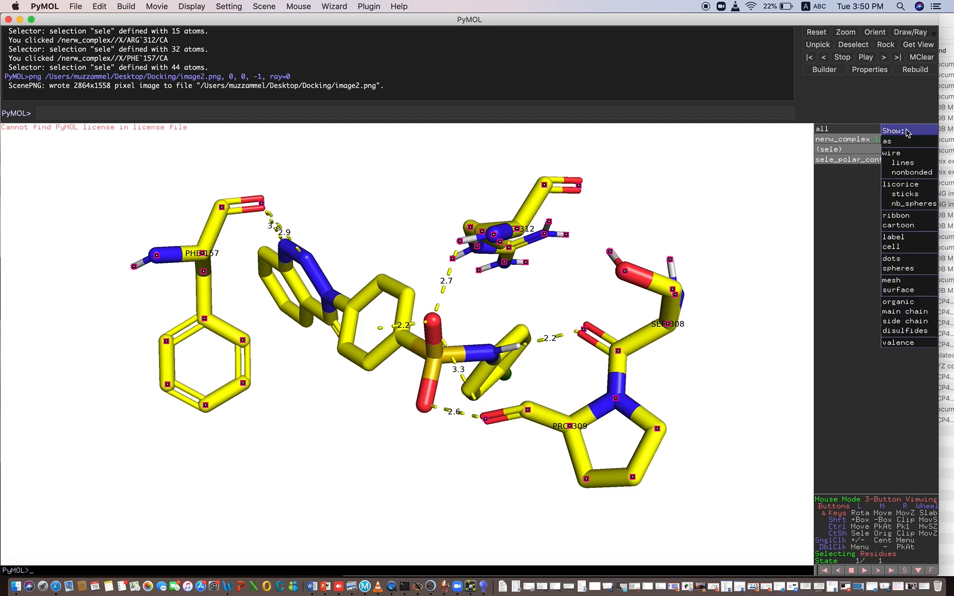
click(908, 217)
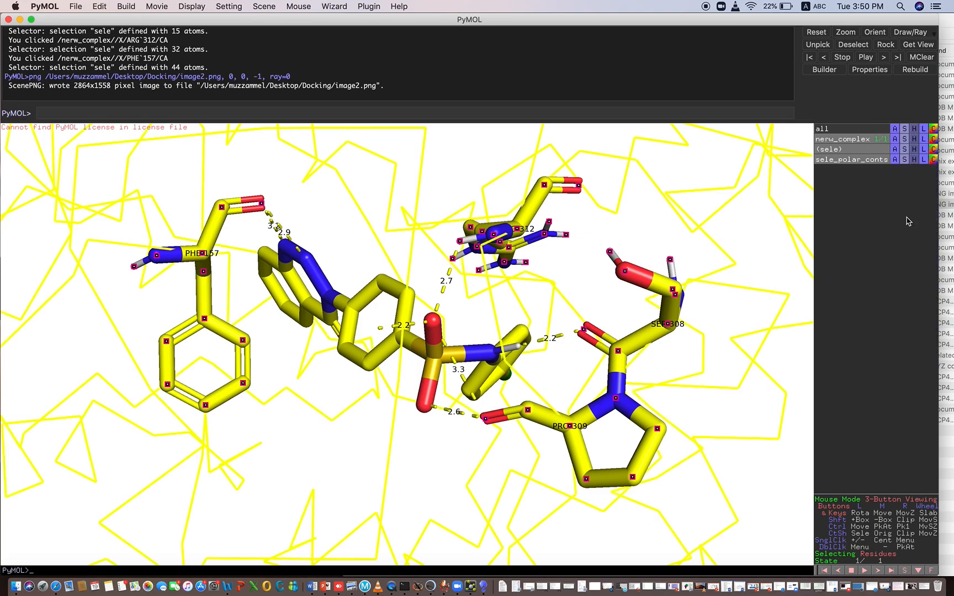
- Add the cartoon representation to all objects and clear the active residue selection
click(905, 129)
click(907, 225)
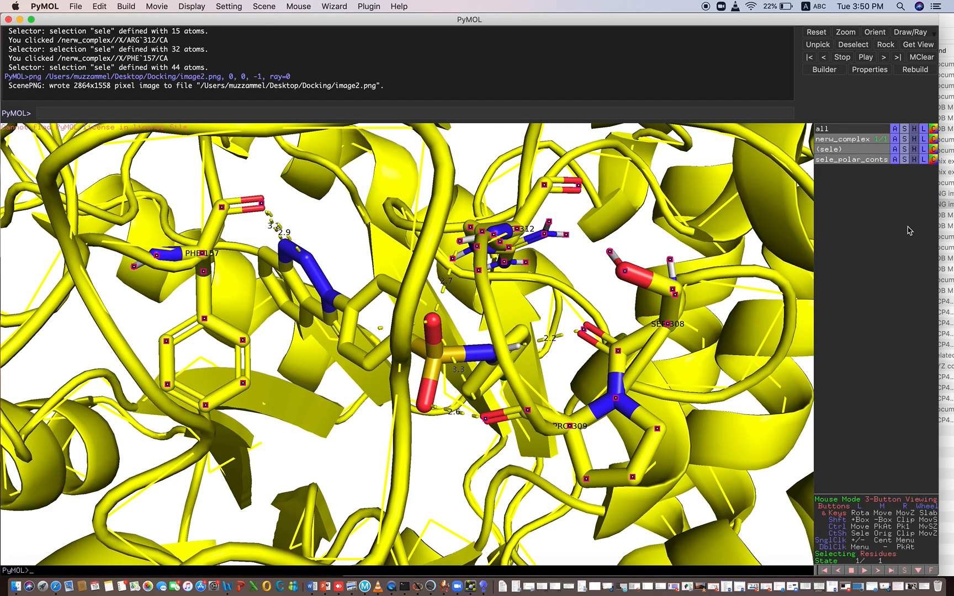
click(581, 249)
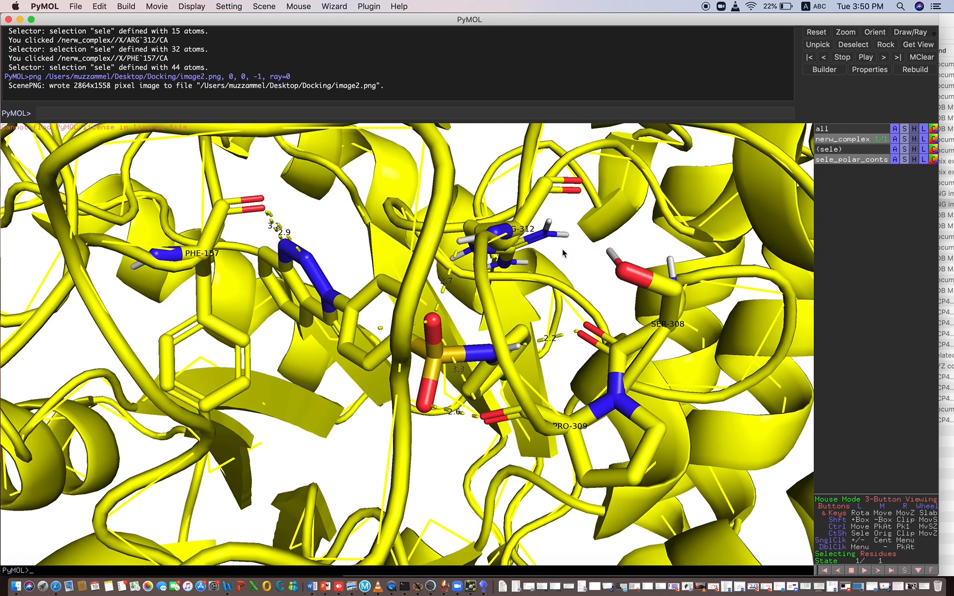
drag(302, 203, 303, 199)
mouse_move(313, 186)
mouse_down()
mouse_move(319, 213)
mouse_move(311, 207)
mouse_up()
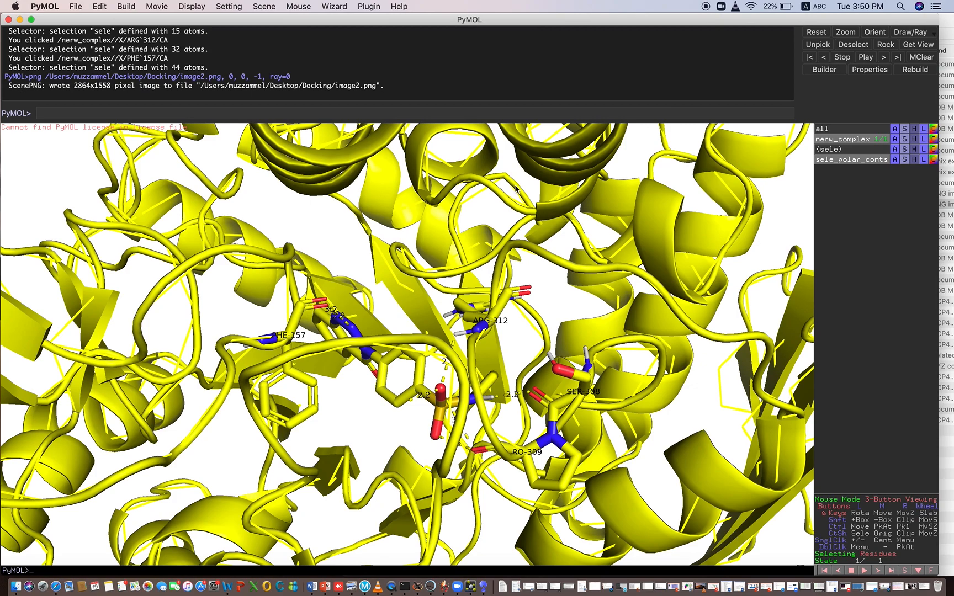
click(905, 129)
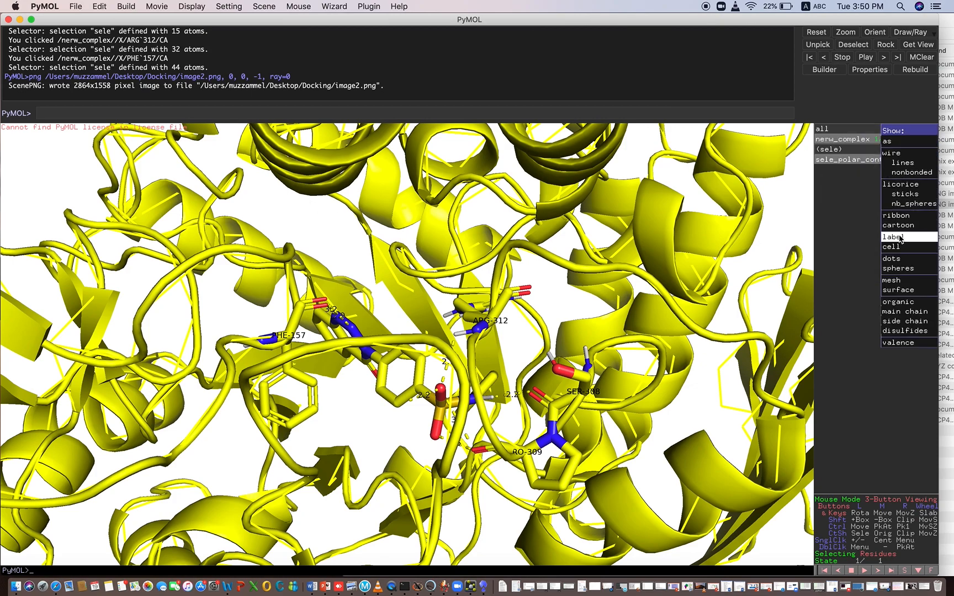
click(844, 220)
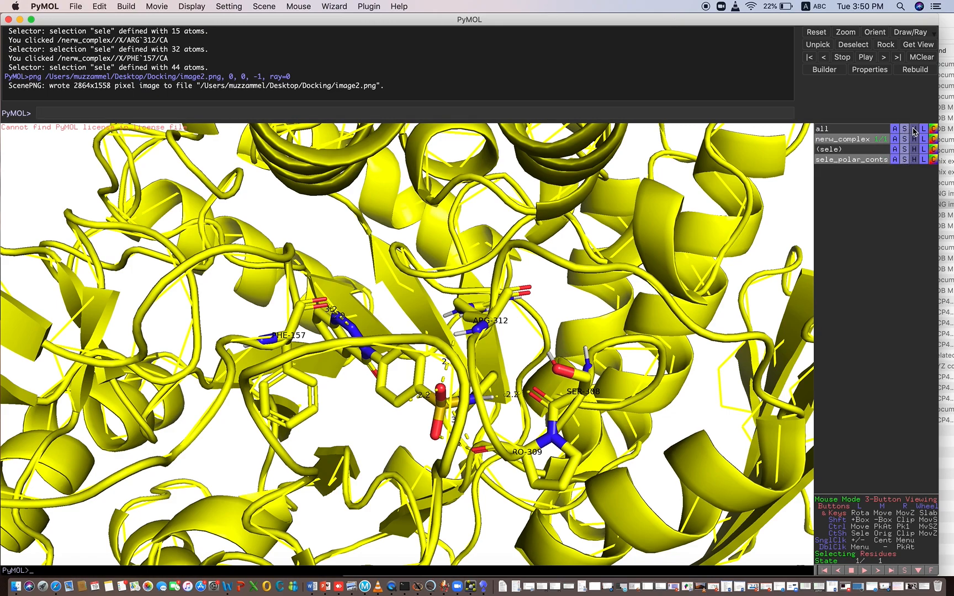
drag(328, 243, 316, 225)
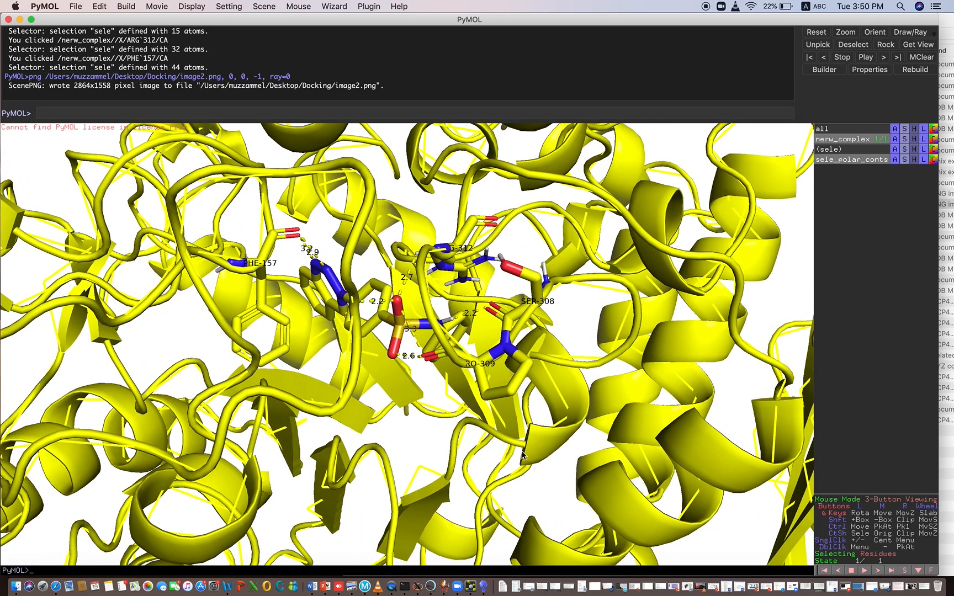
- Hide both the cartoon and the ribbon representations of all objects
click(915, 132)
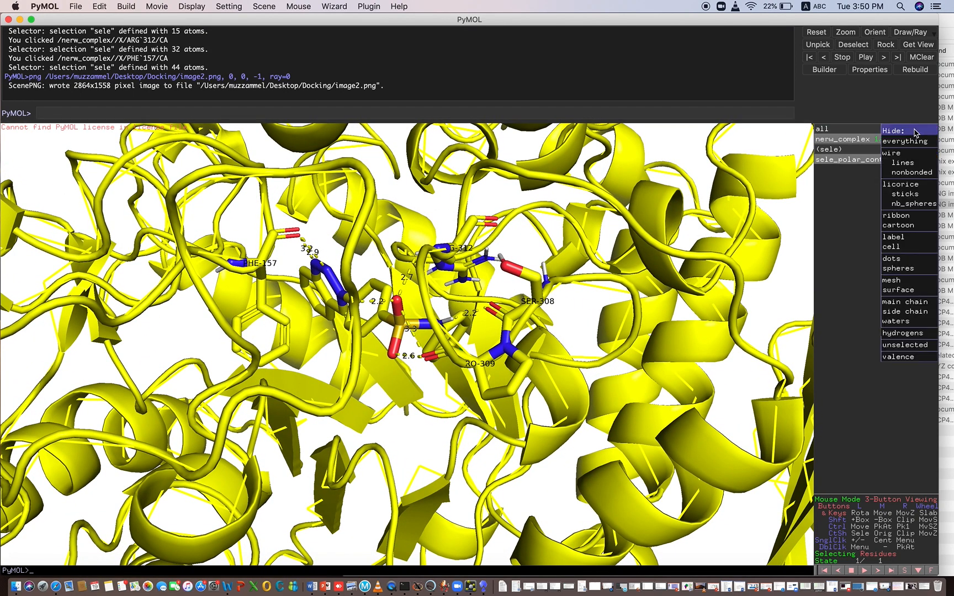
click(900, 226)
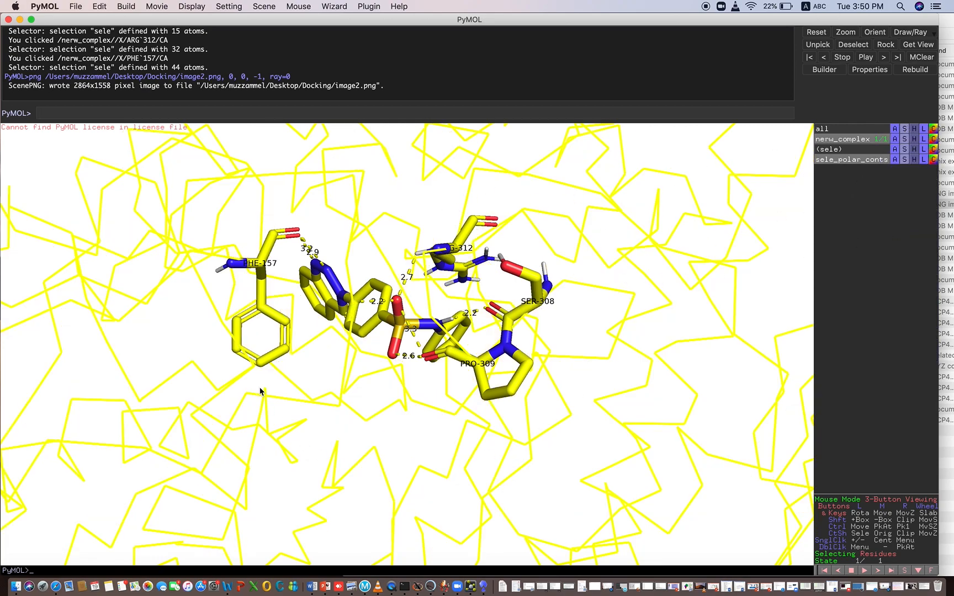
click(914, 128)
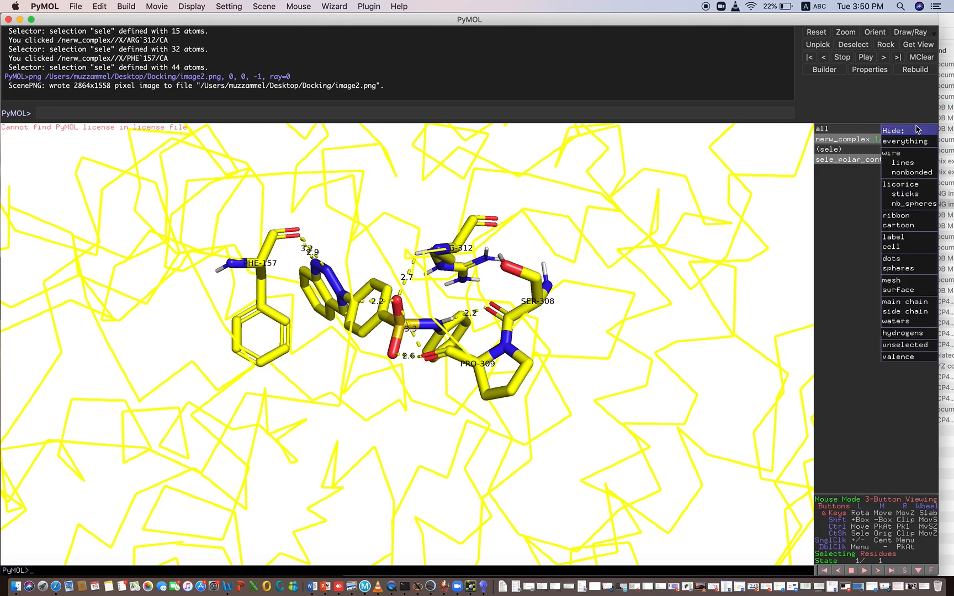
click(903, 219)
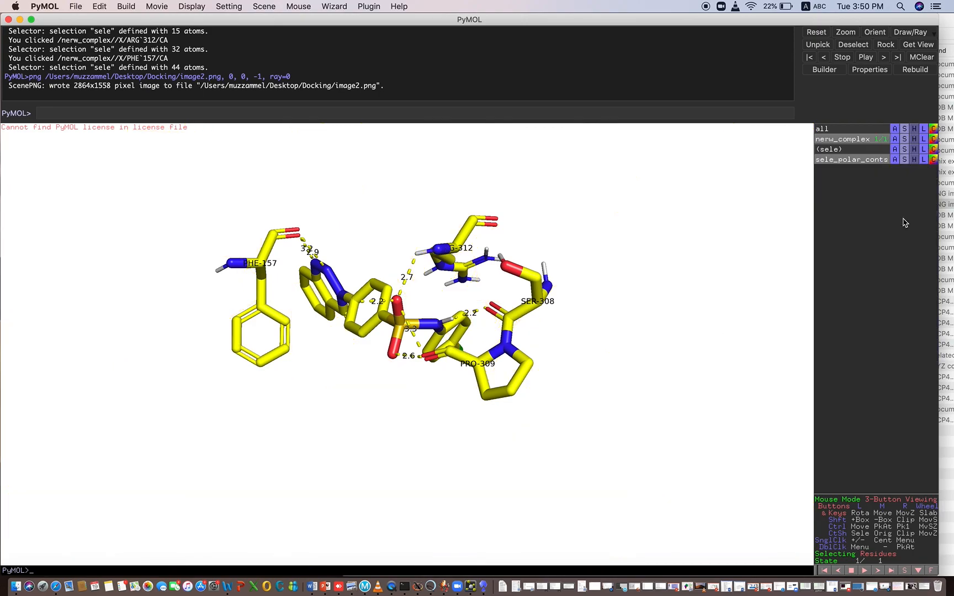
- Show the protein as cartoon around the labelled residues and ligand by applying the representation to all objects
mouse_move(660, 343)
mouse_down()
mouse_move(579, 343)
mouse_move(635, 362)
mouse_move(609, 349)
mouse_up()
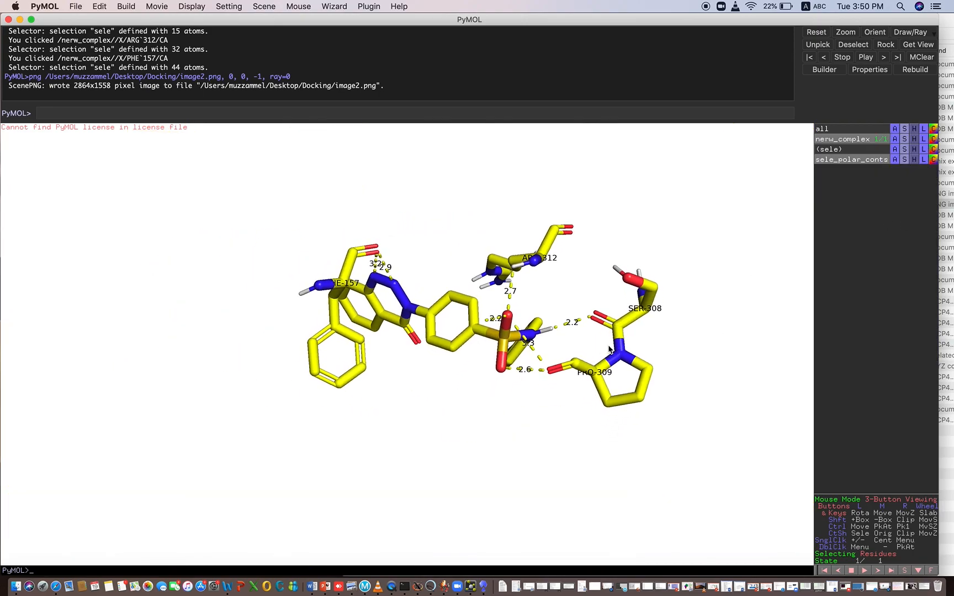
click(914, 133)
click(905, 130)
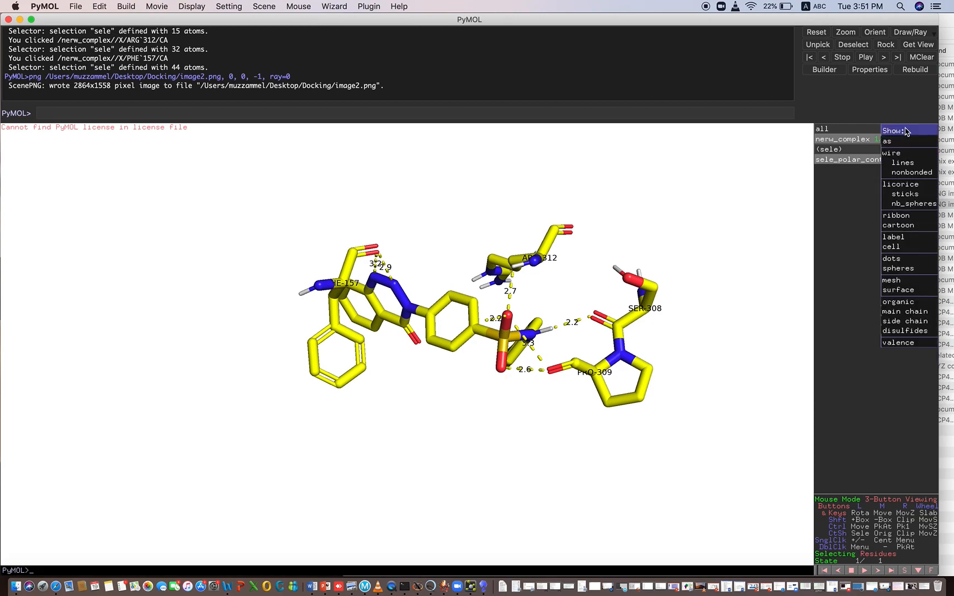
click(893, 231)
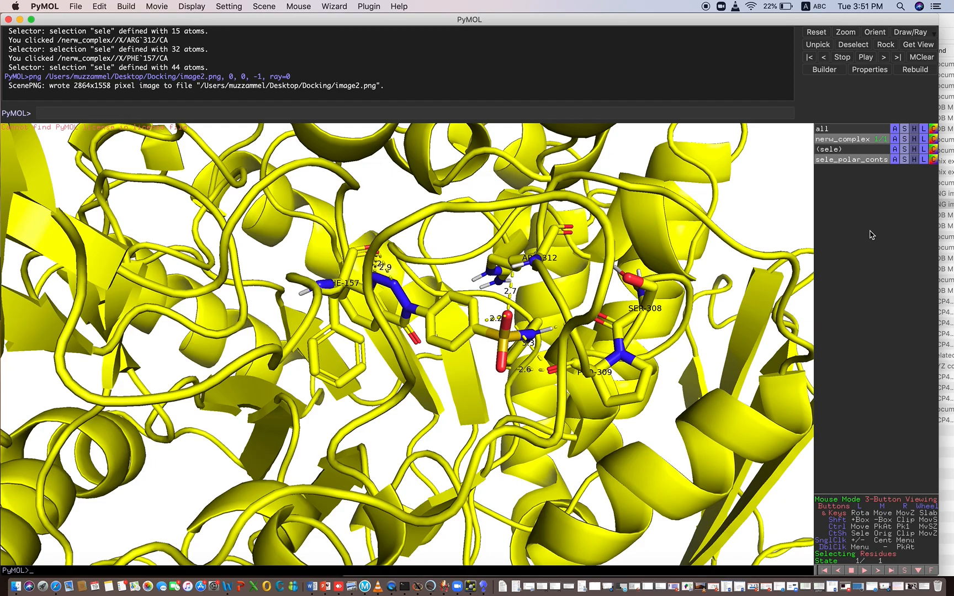
mouse_move(390, 202)
mouse_down()
mouse_move(364, 217)
mouse_move(398, 206)
mouse_move(383, 205)
mouse_move(388, 212)
mouse_up()
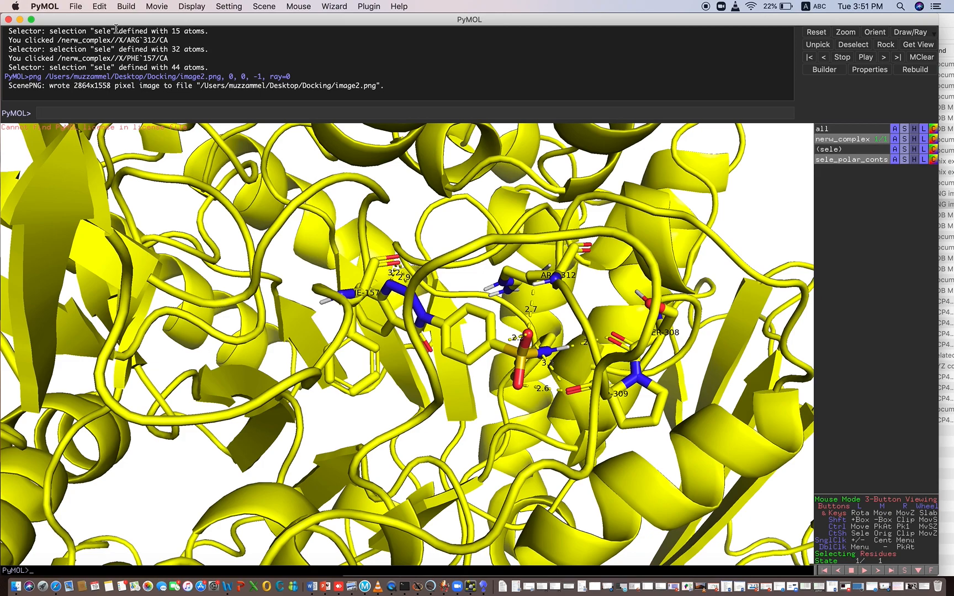
- Export the enabled molecule in PDB format as complex1 in the Docking folder and minimize PyMOL
click(76, 7)
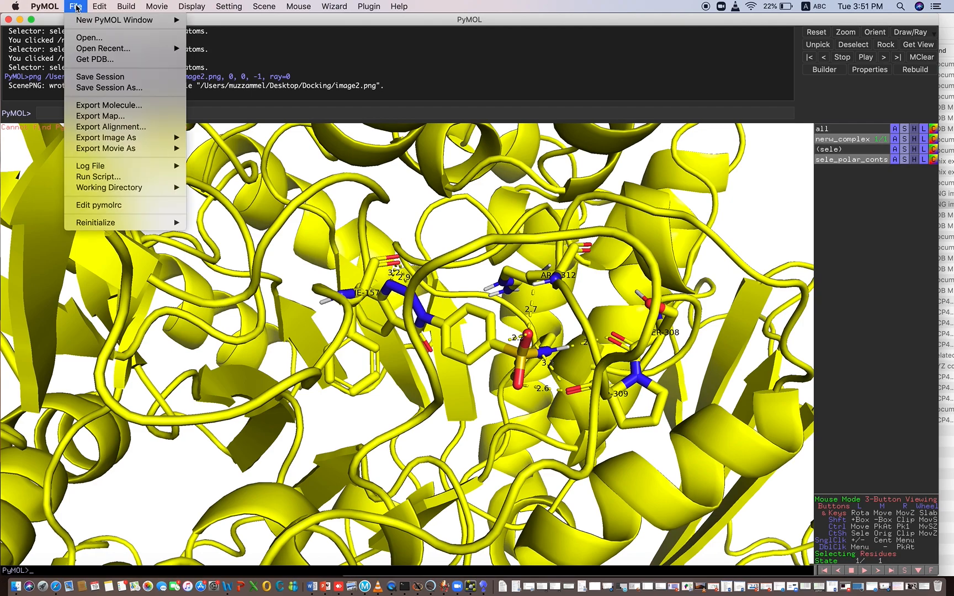
click(104, 109)
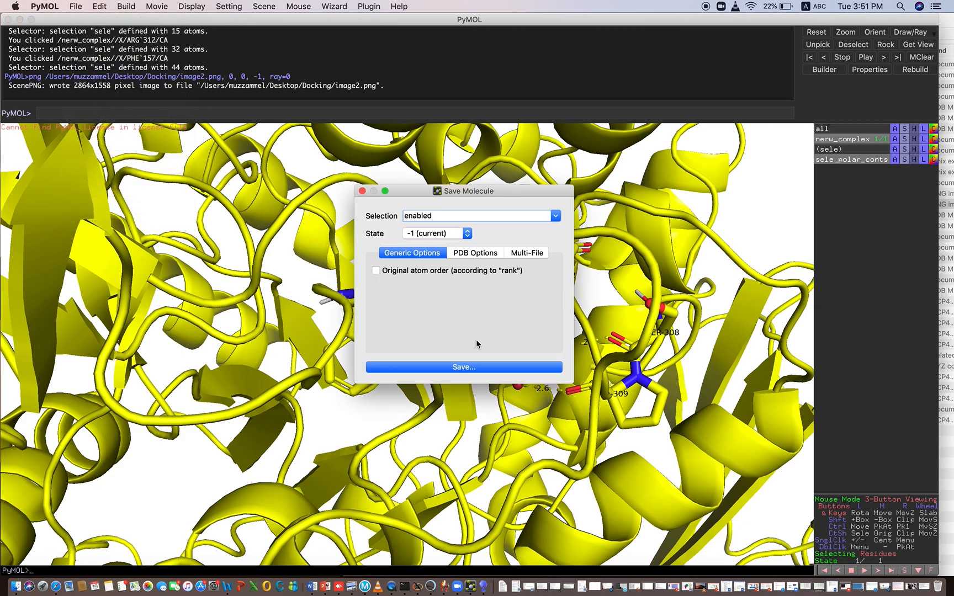
click(466, 368)
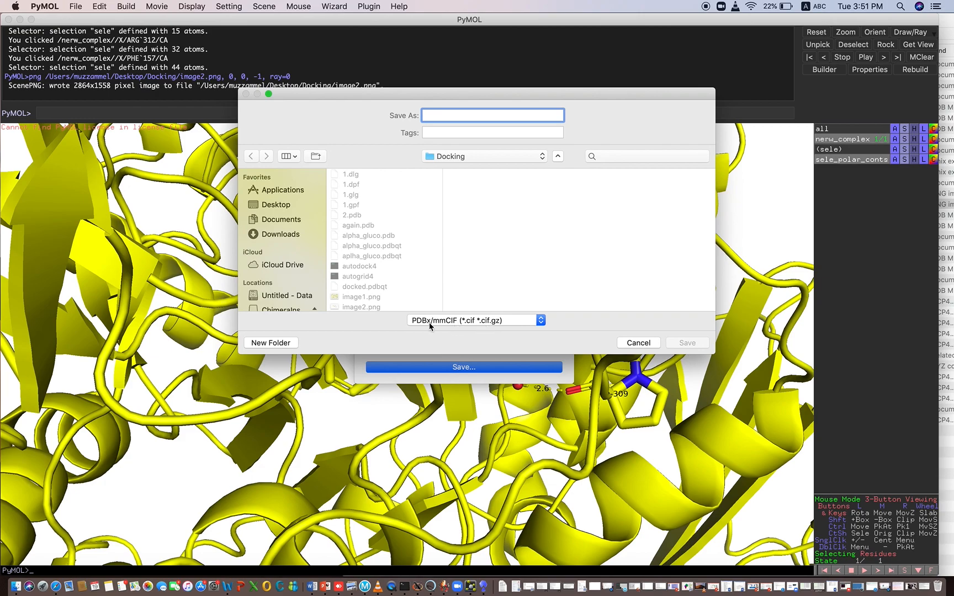
click(557, 156)
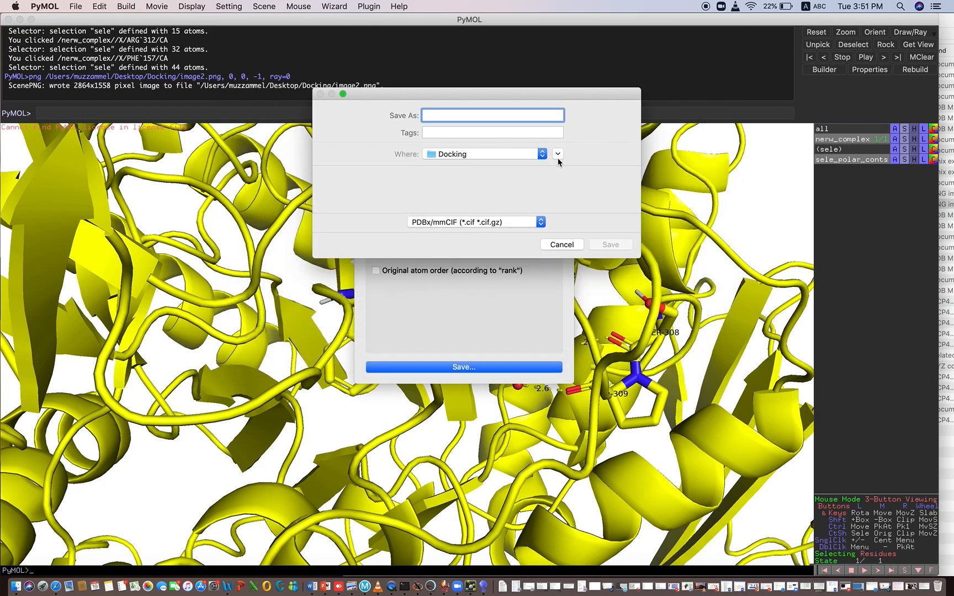
click(455, 172)
click(456, 172)
click(456, 171)
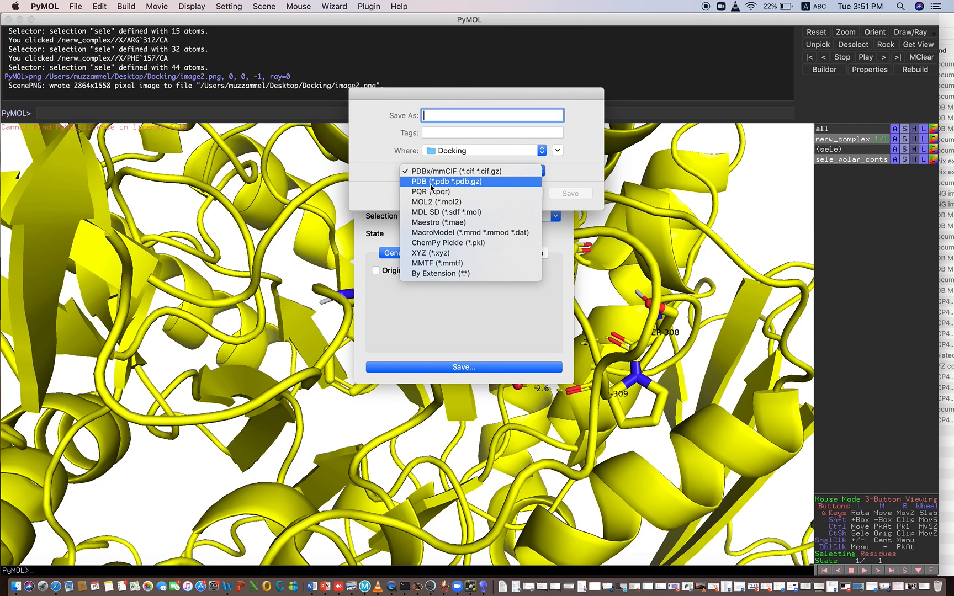
click(431, 184)
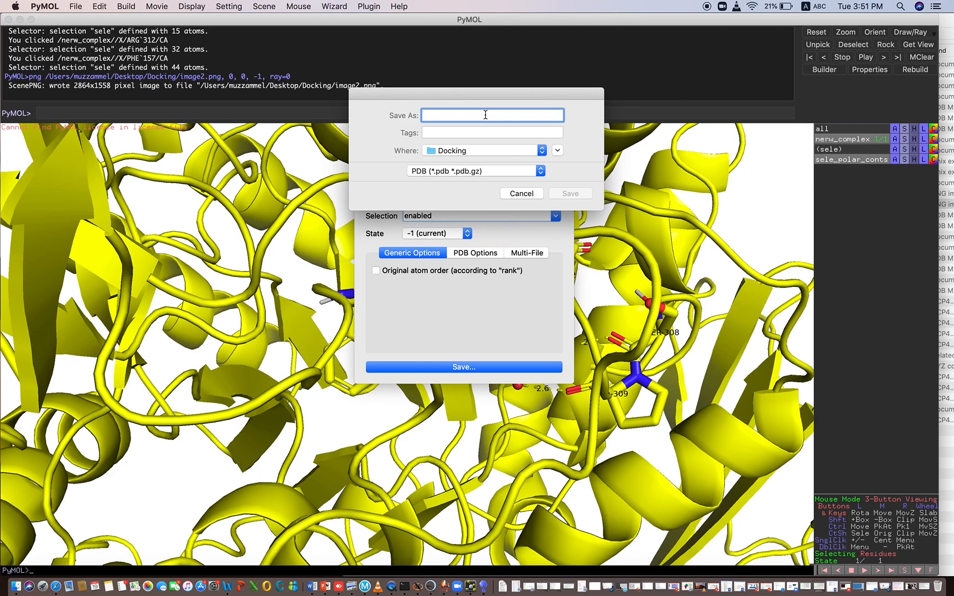
text(1)
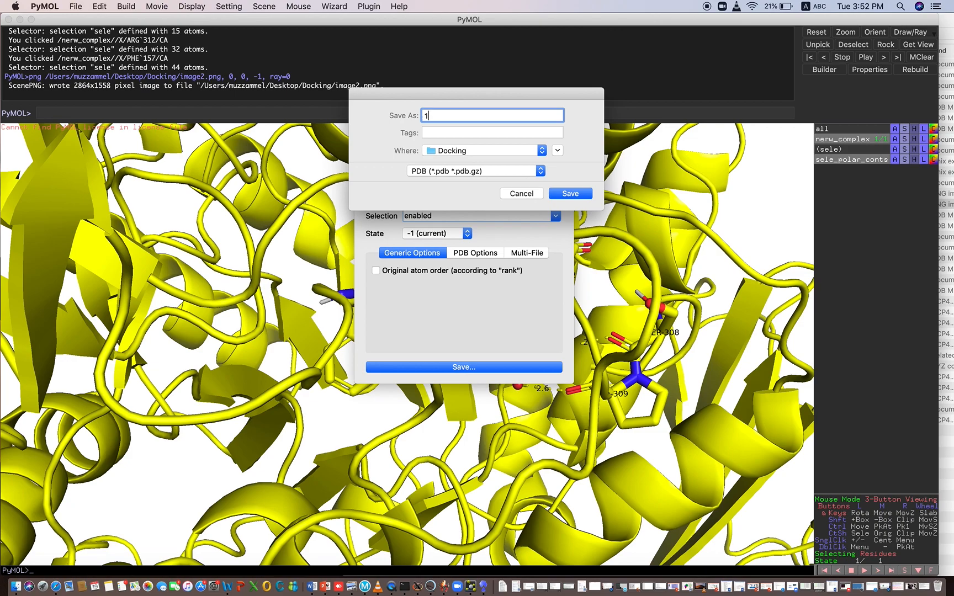
key(BackSpace)
text(c)
click(570, 193)
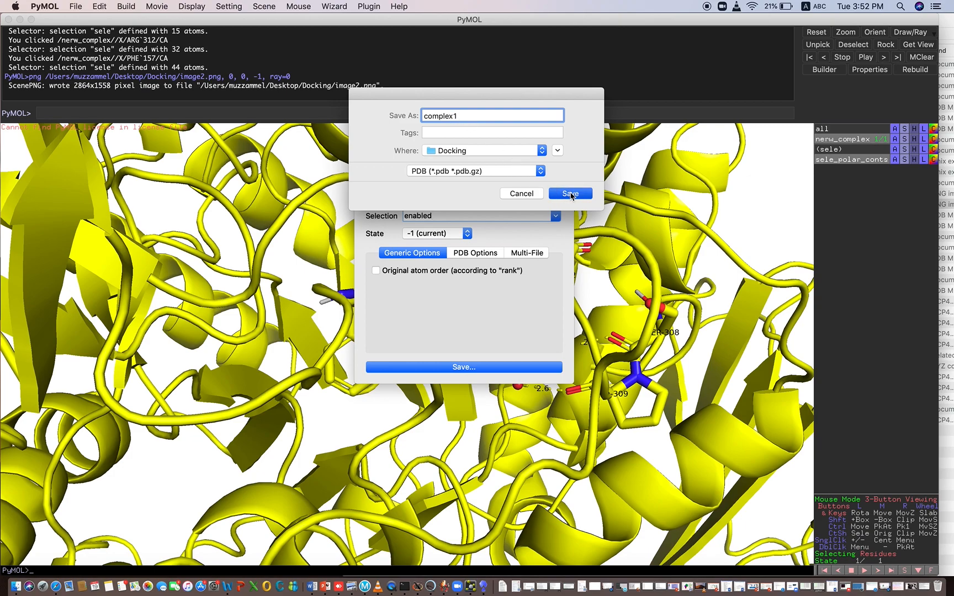
click(20, 20)
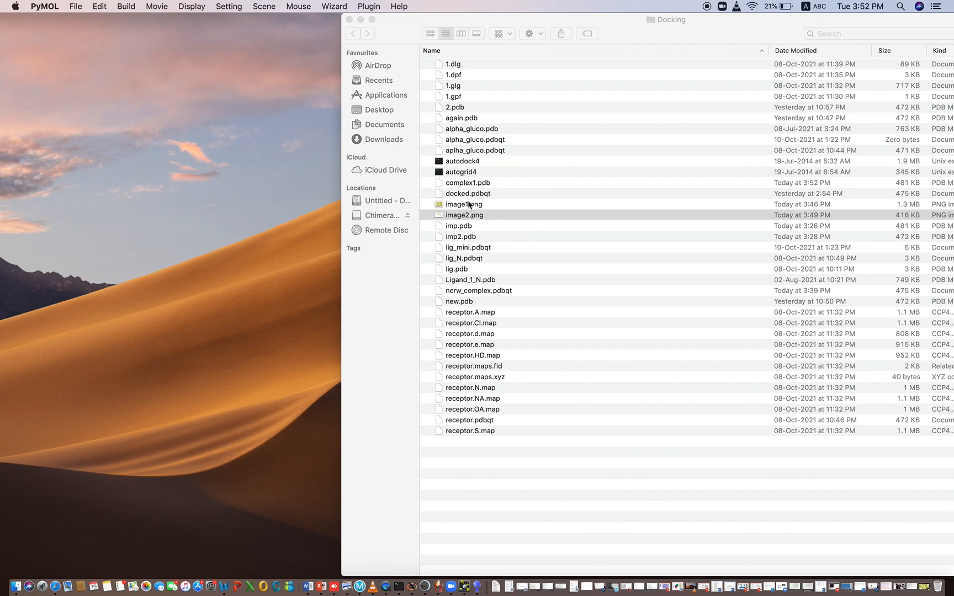
- Select the exported complex1.pdb in the Docking folder, minimize the folder window and switch to UCSF Chimera
click(469, 182)
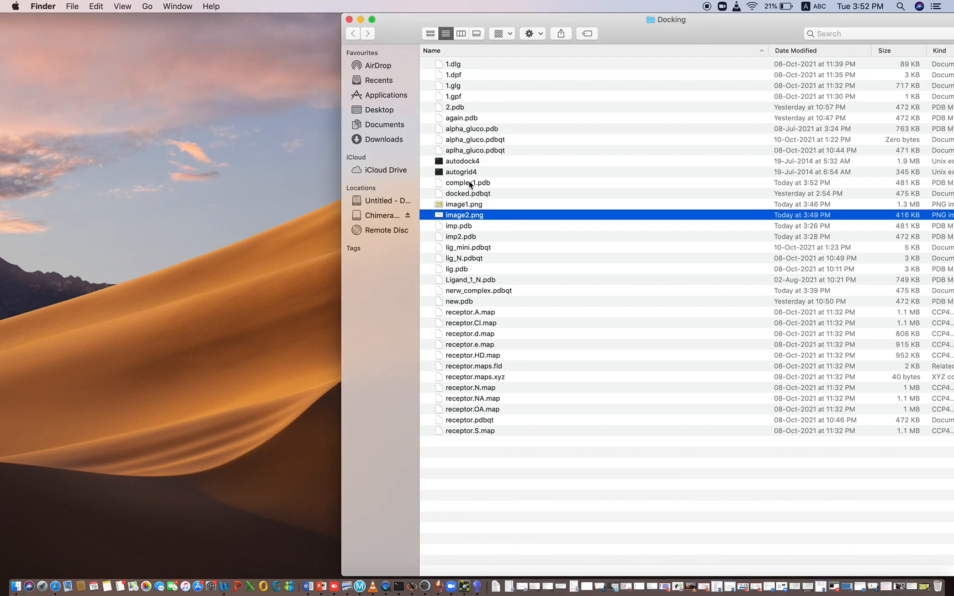
click(470, 183)
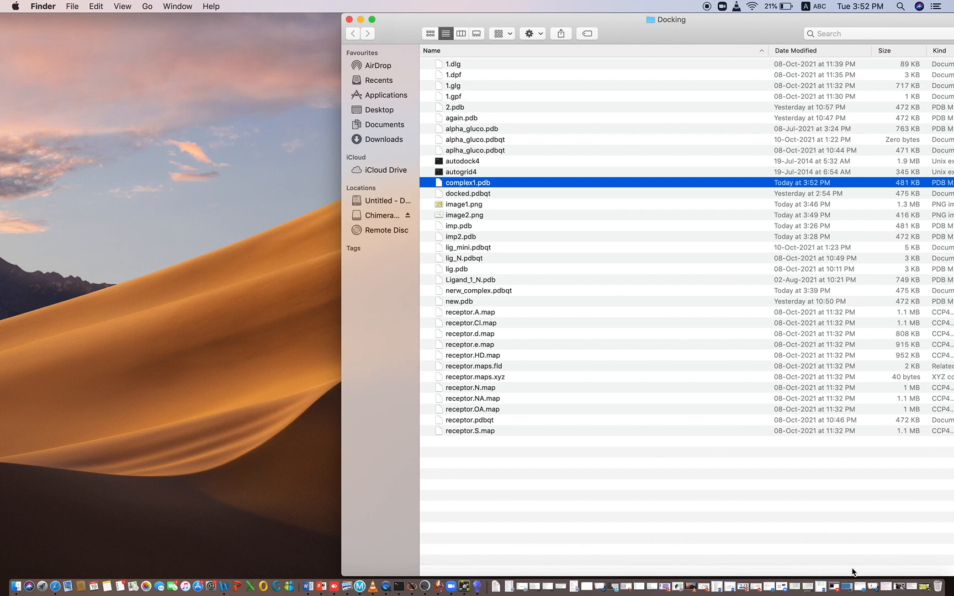
click(847, 591)
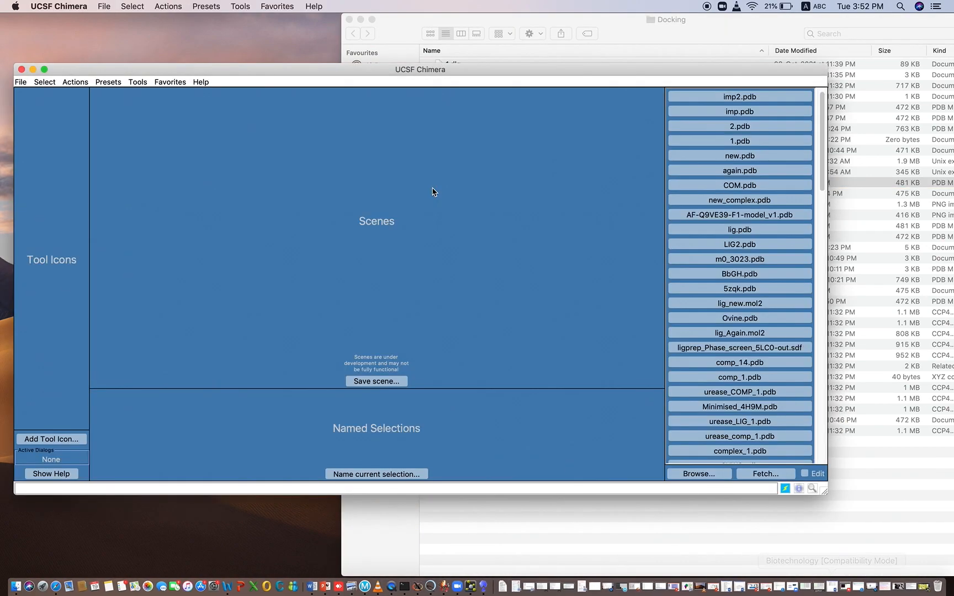
click(361, 20)
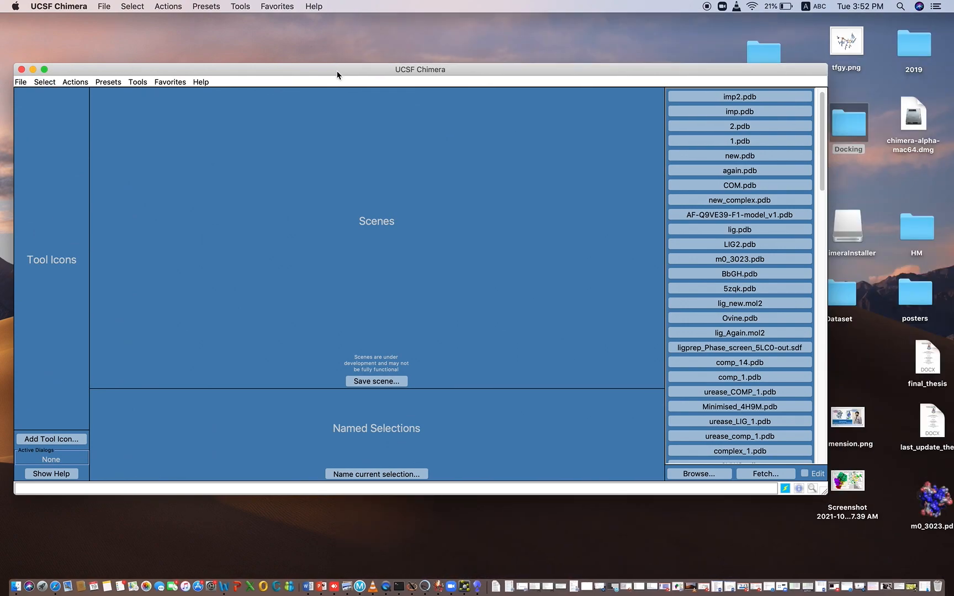
drag(339, 67, 345, 56)
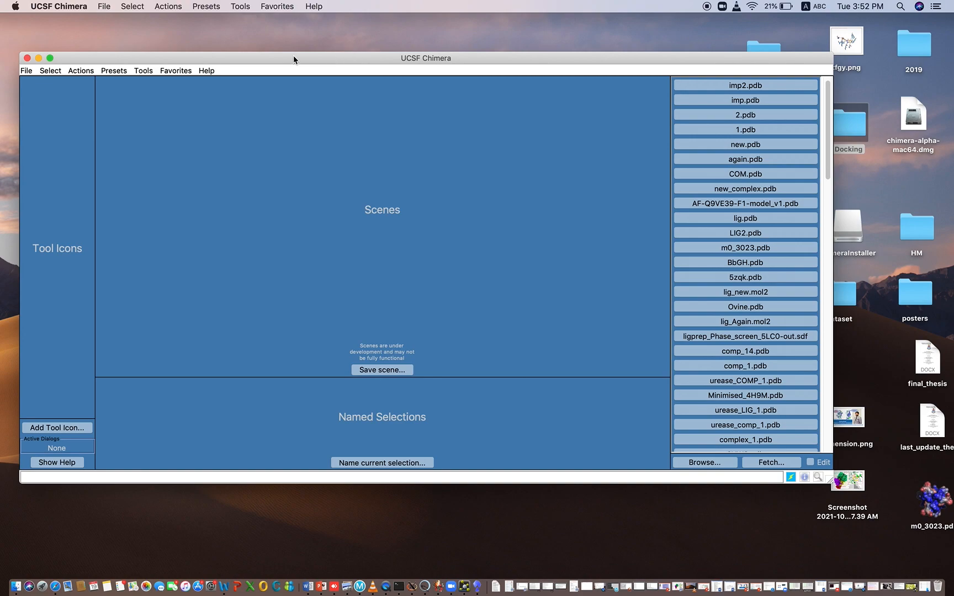
- Switch to Safari and search Google in a new tab for chimera ucsf download
click(55, 588)
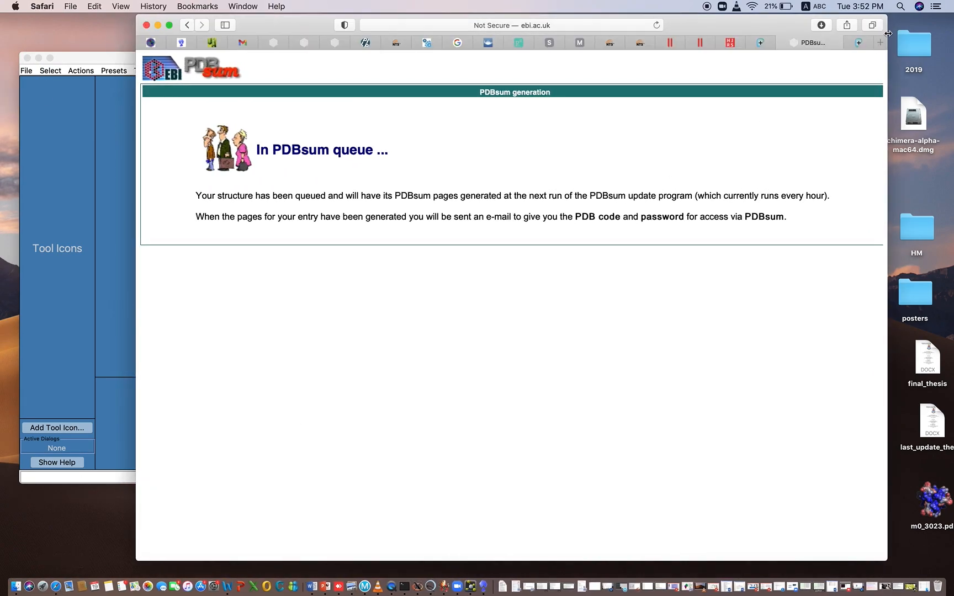
click(880, 43)
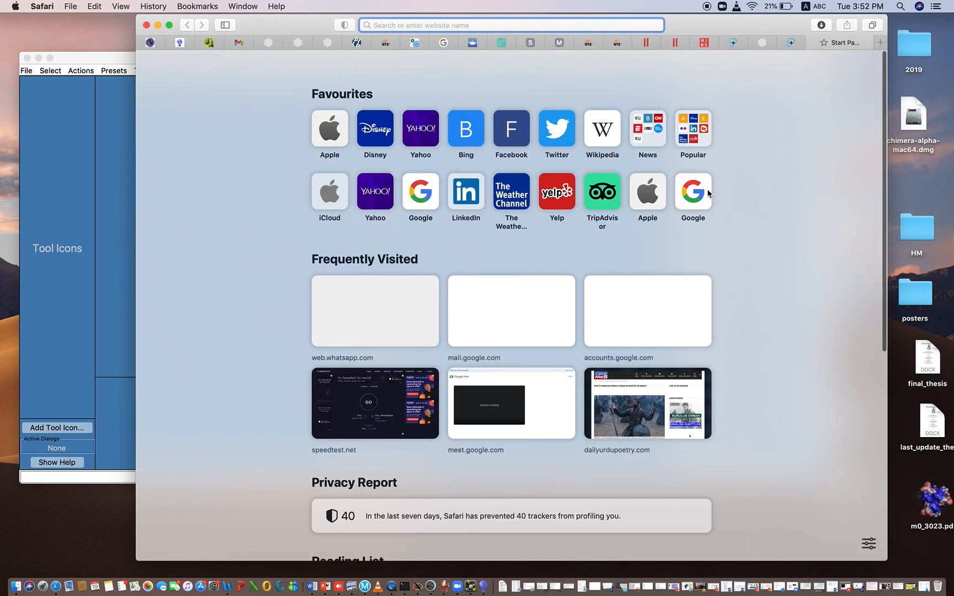
click(694, 196)
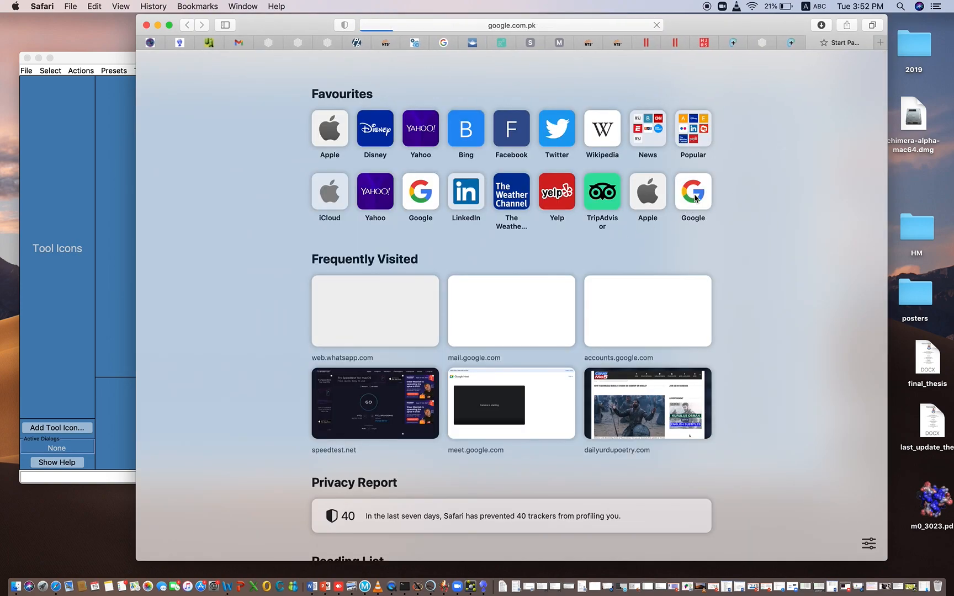
text(c)
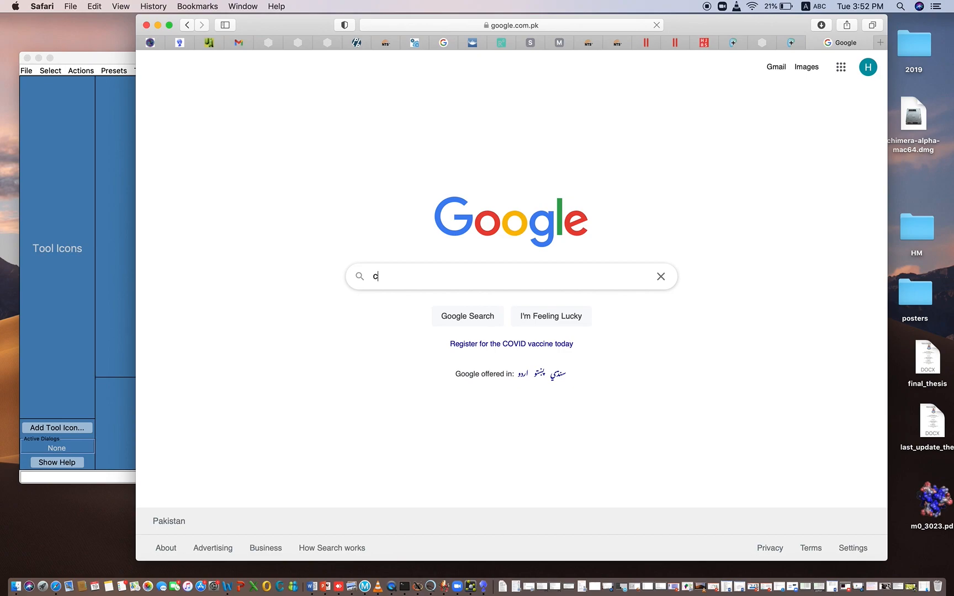
text(himera )
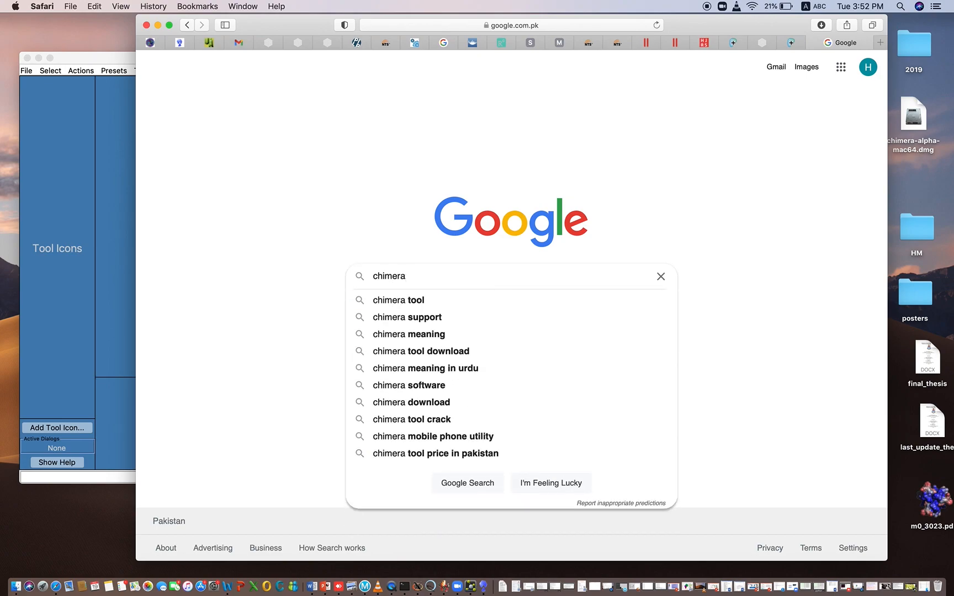
text(ucsf)
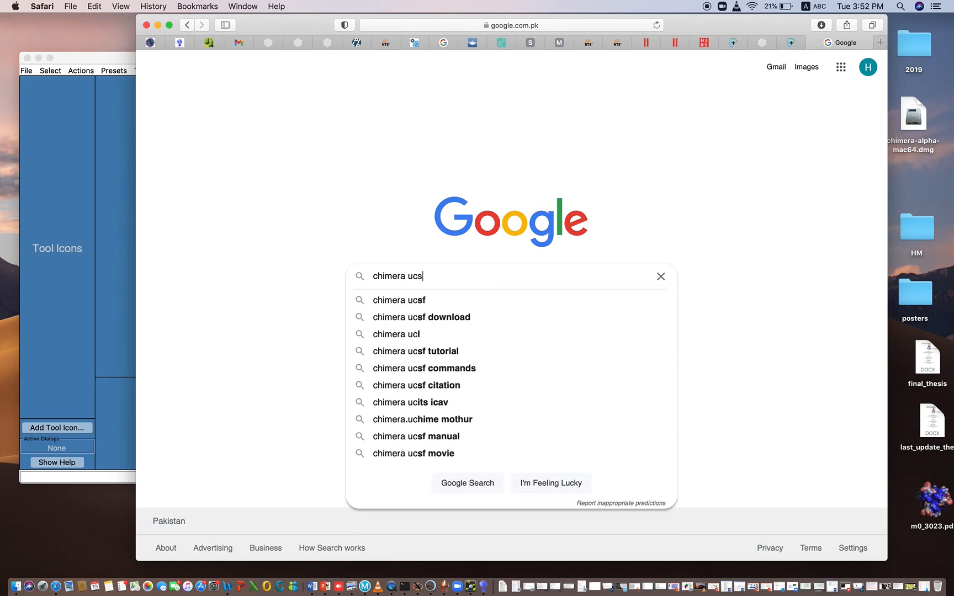
click(407, 318)
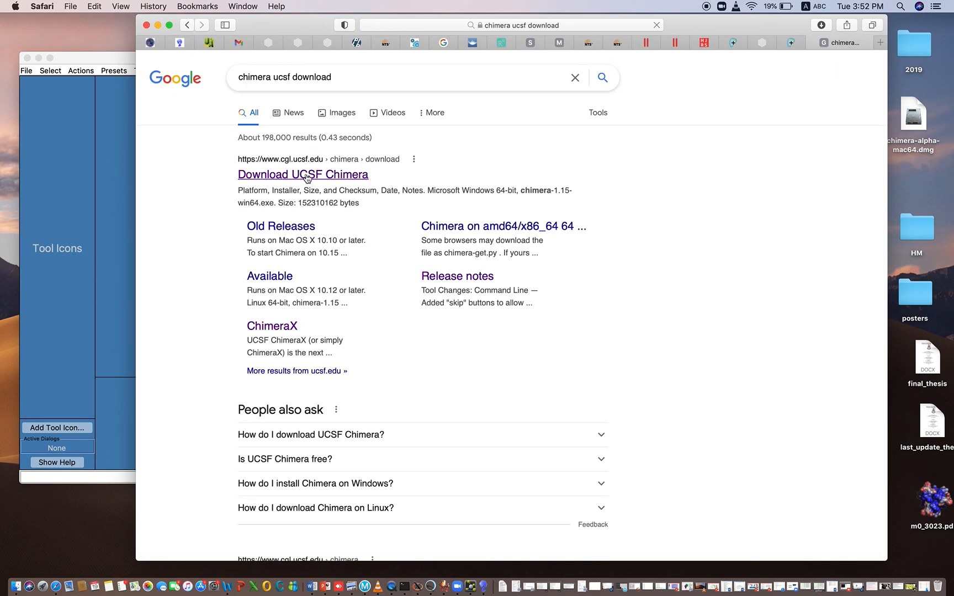
- Open the Download UCSF Chimera result, review the available installers and minimize Safari
click(312, 175)
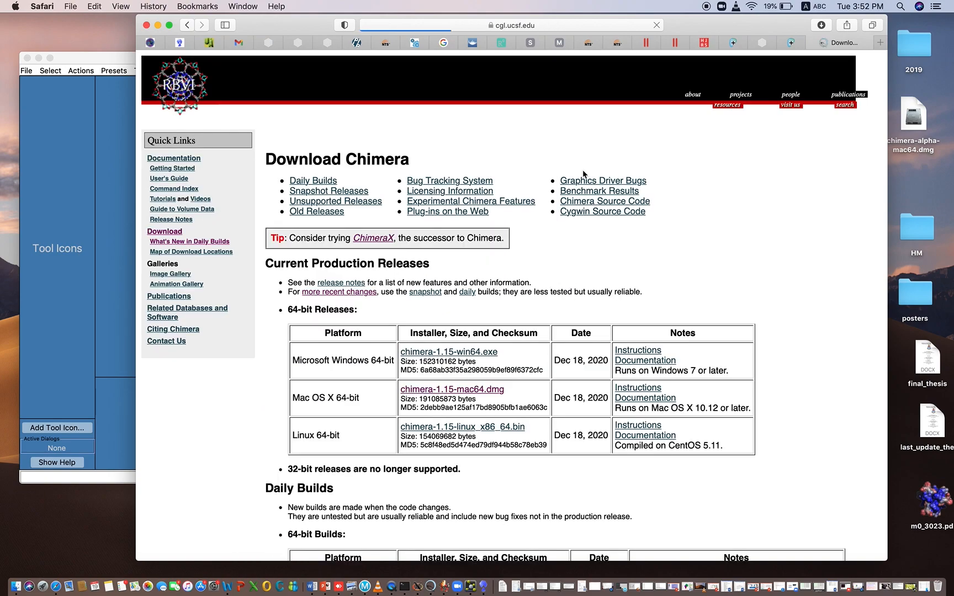
scroll(304, 322, down, 2)
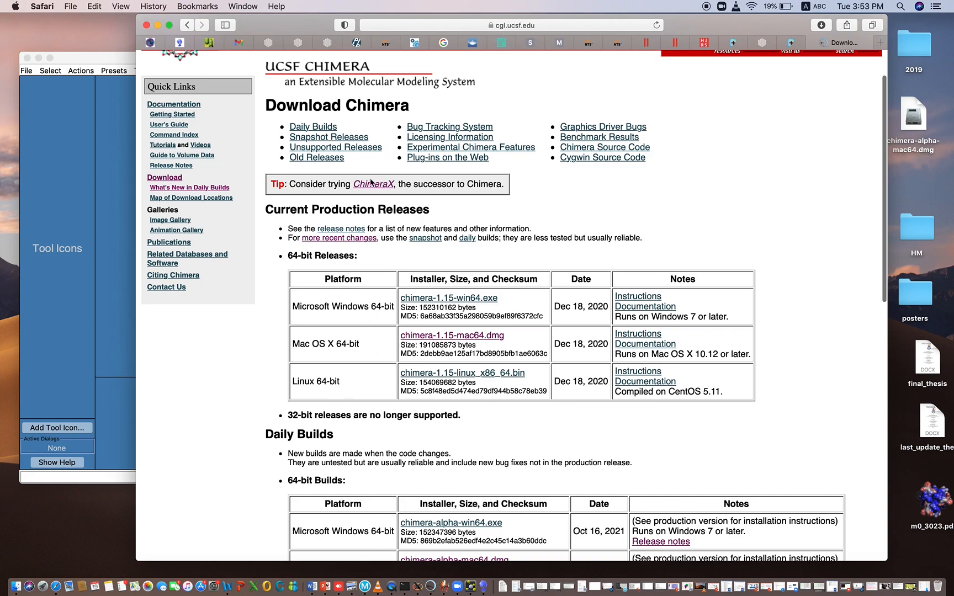
click(158, 25)
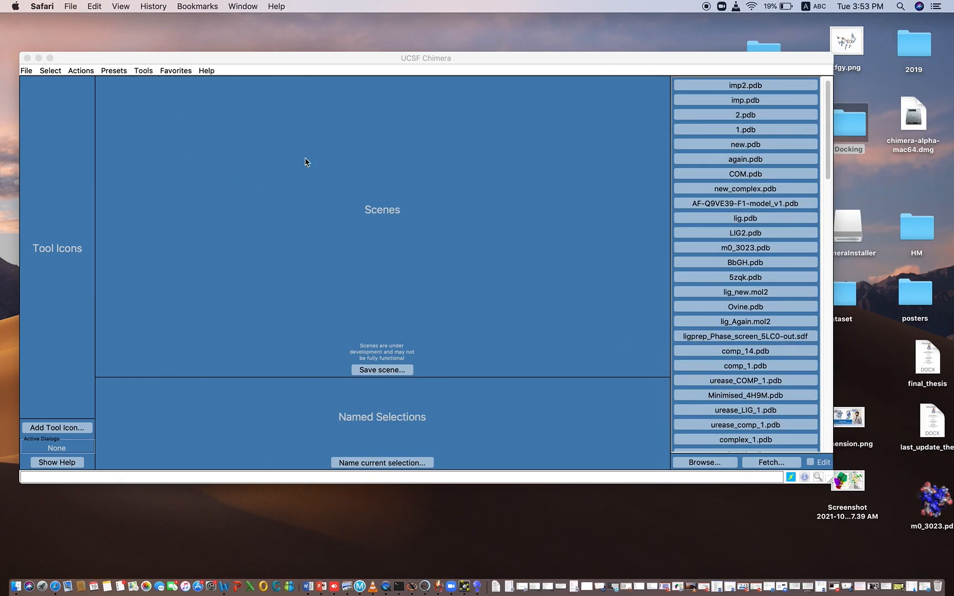
- Open complex1.pdb from the Docking folder in UCSF Chimera
click(26, 70)
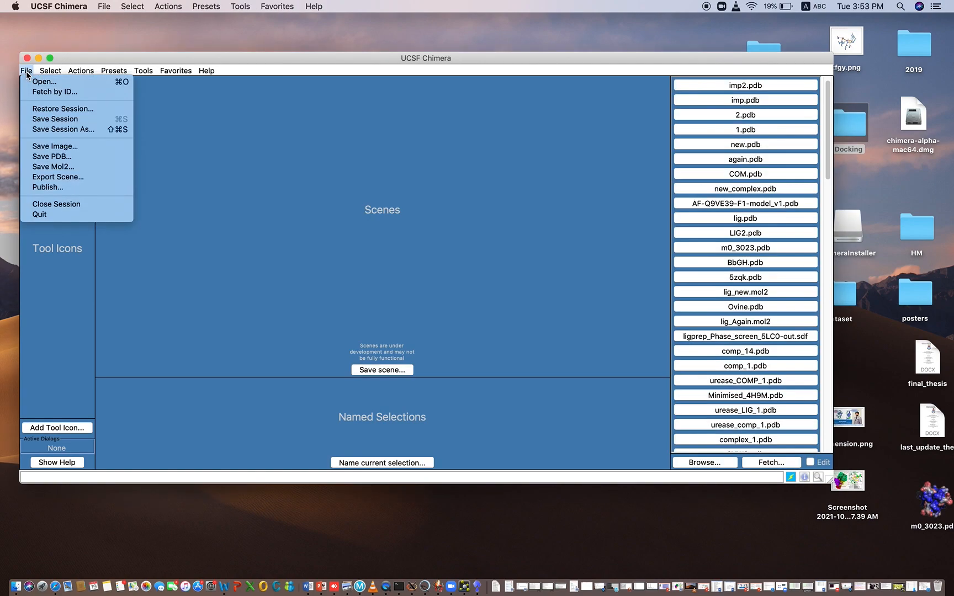
click(37, 83)
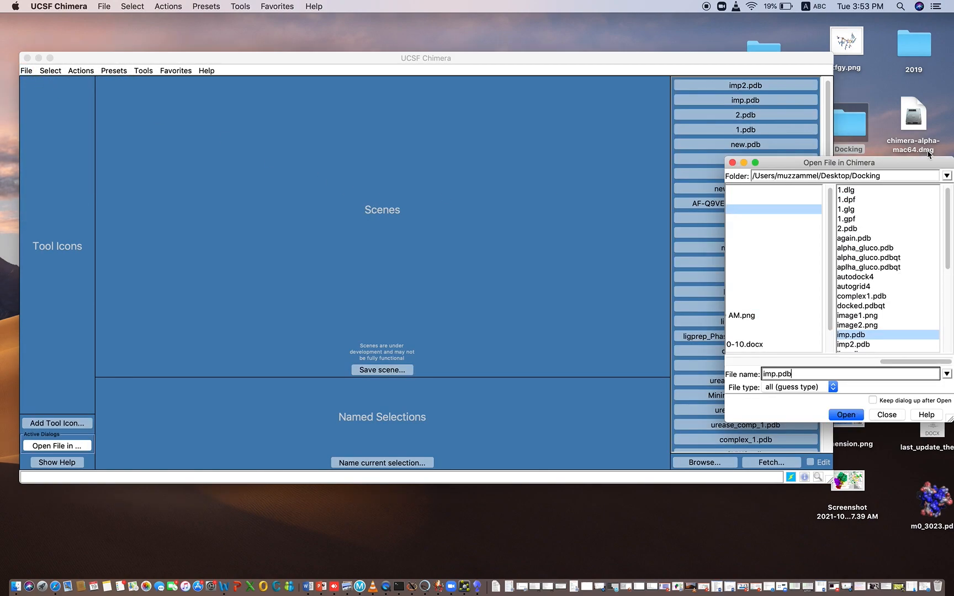
drag(901, 163, 743, 130)
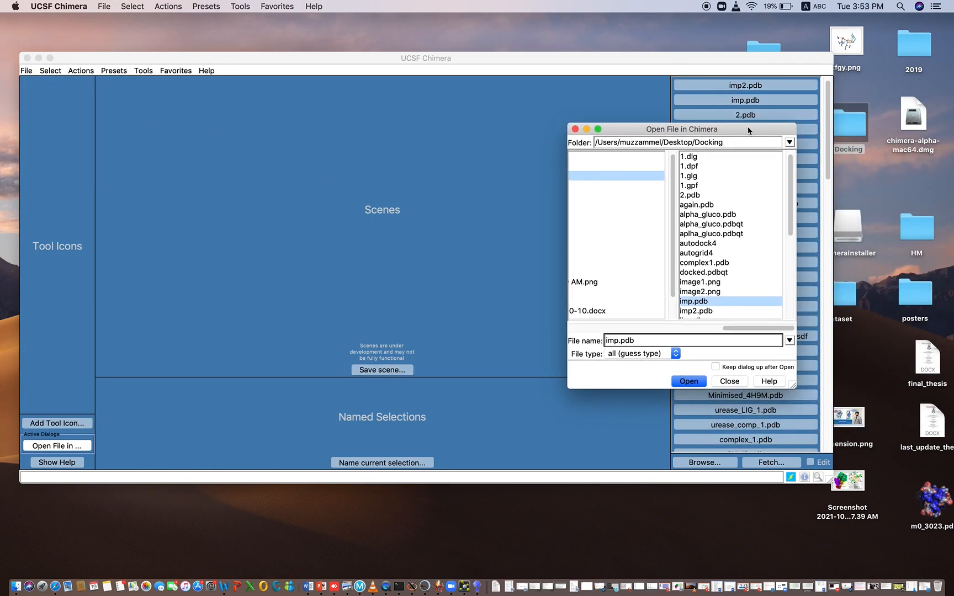
mouse_move(791, 216)
mouse_down()
mouse_move(786, 283)
mouse_move(783, 230)
mouse_up()
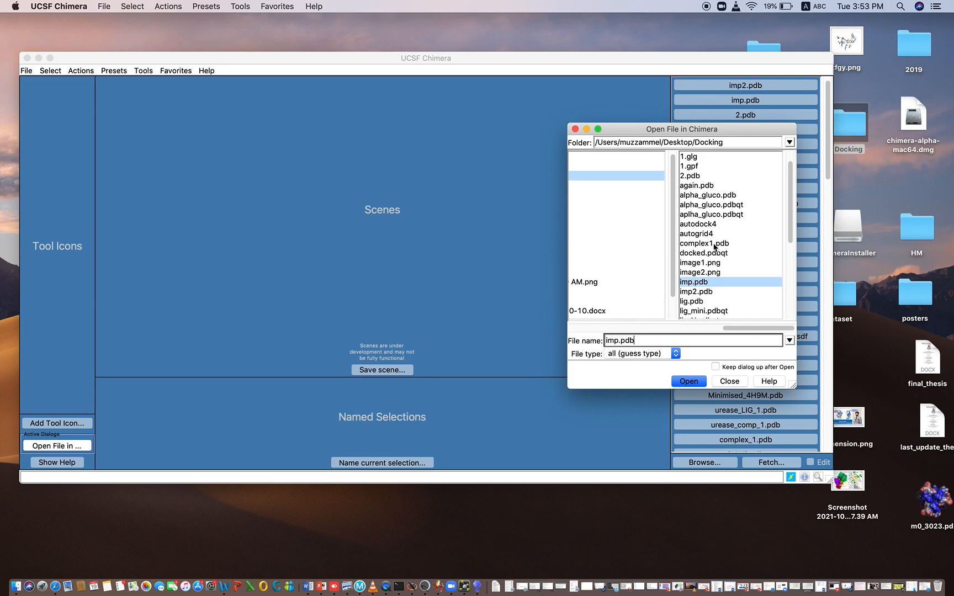
click(714, 246)
click(688, 381)
- Enlarge the Chimera window and examine the ligand's binding site up close from several angles
drag(276, 251, 606, 230)
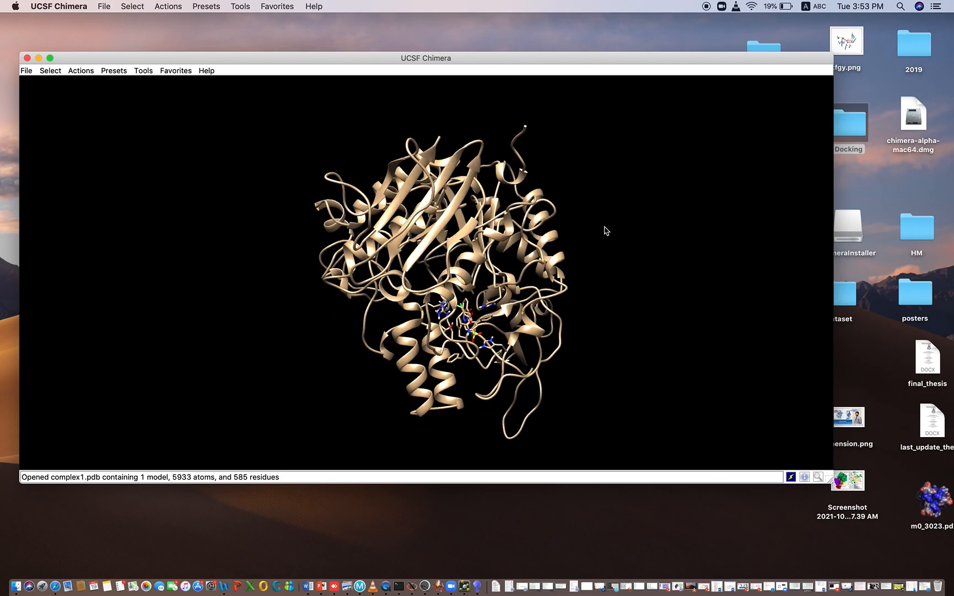
scroll(606, 231, up, 10)
scroll(605, 227, up, 3)
scroll(605, 227, down, 4)
scroll(605, 227, up, 1)
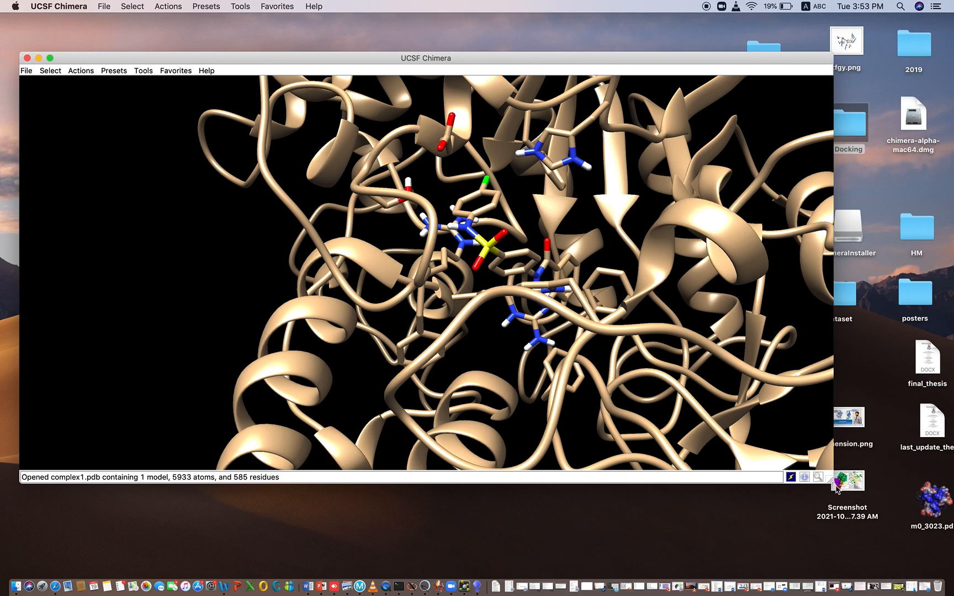
drag(930, 556, 929, 556)
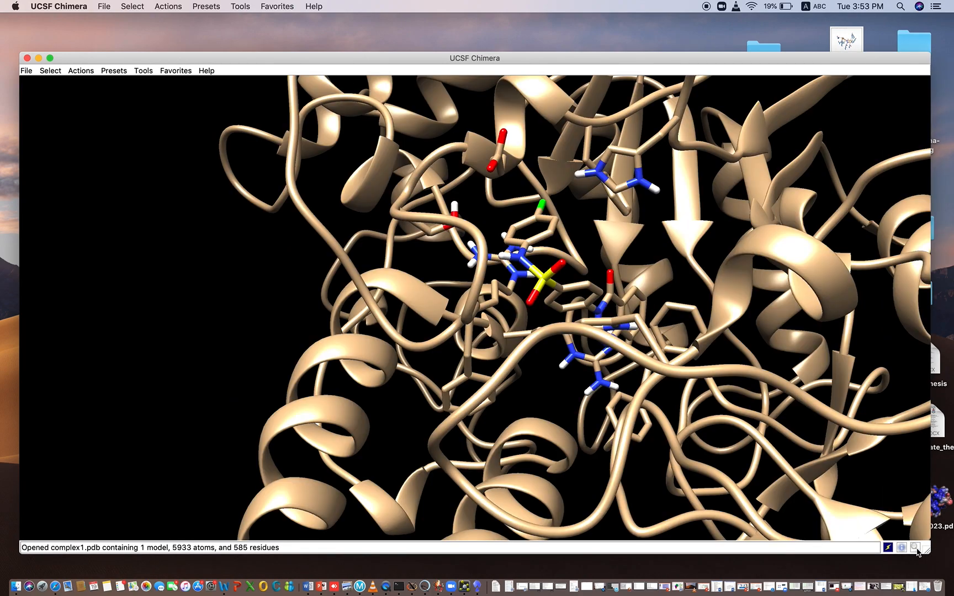
scroll(522, 233, down, 5)
middle_drag(522, 233, 317, 240)
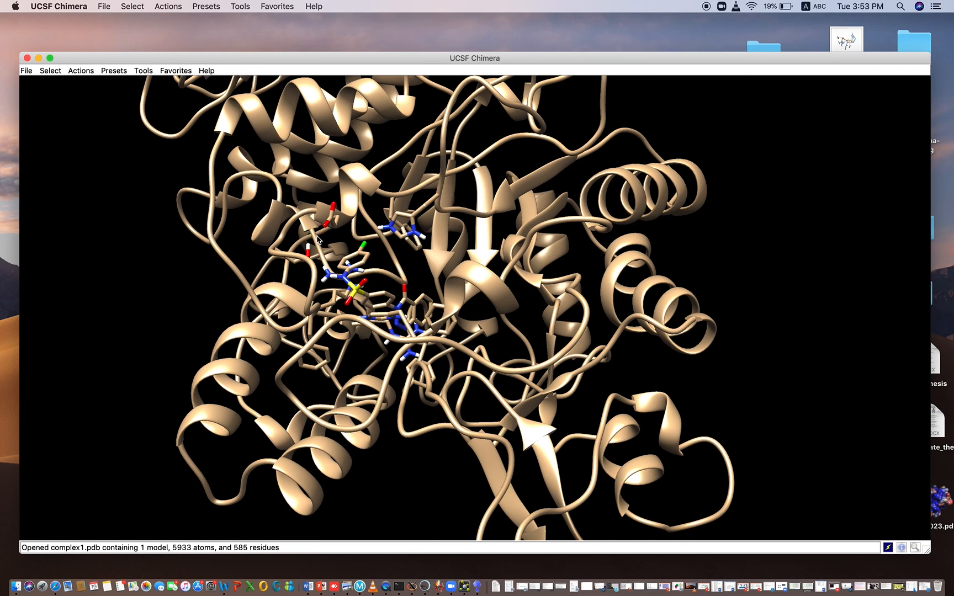
mouse_move(362, 260)
mouse_down()
mouse_move(365, 253)
mouse_move(365, 287)
mouse_move(372, 263)
mouse_up()
scroll(372, 263, up, 5)
scroll(372, 265, down, 3)
scroll(372, 265, left, 2)
scroll(372, 265, right, 5)
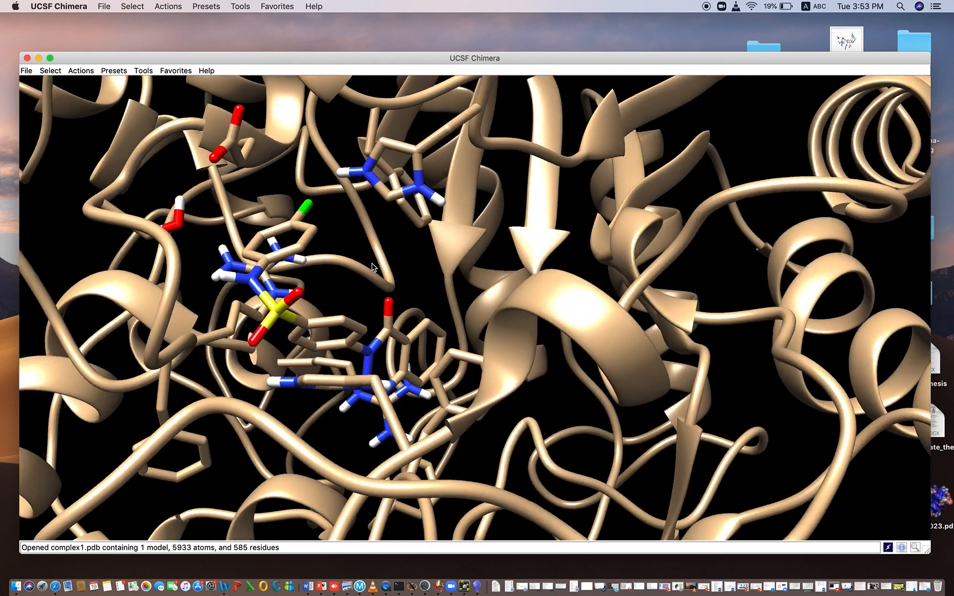
scroll(372, 267, up, 2)
- Select the ligand through the chain that has no ID
click(51, 71)
mouse_move(61, 83)
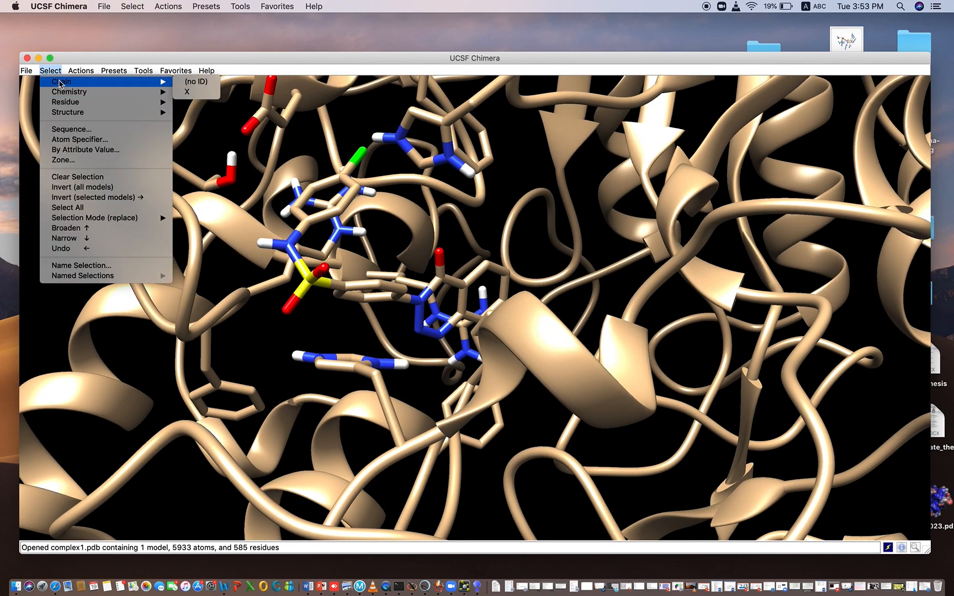
click(30, 104)
click(50, 71)
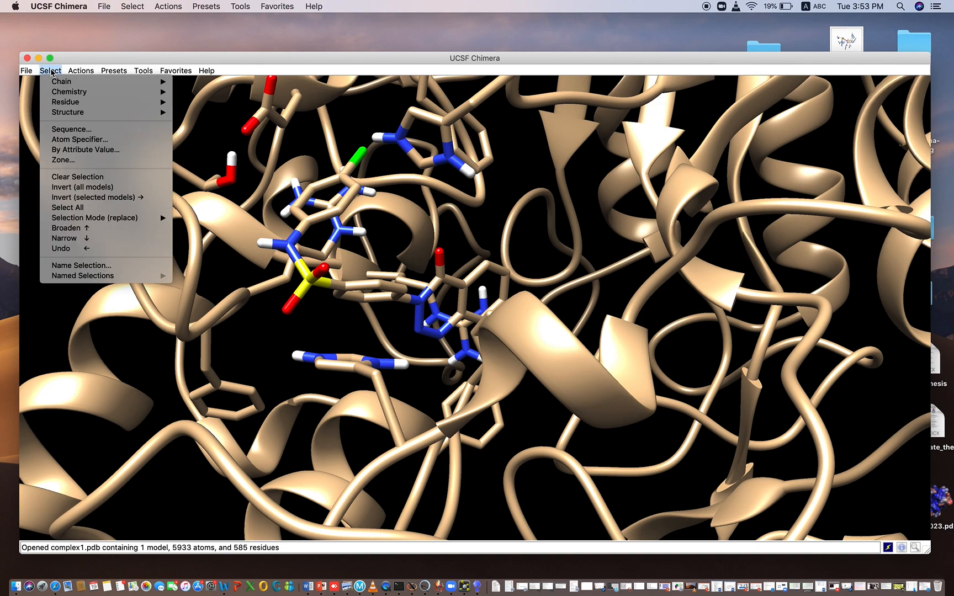
mouse_move(55, 83)
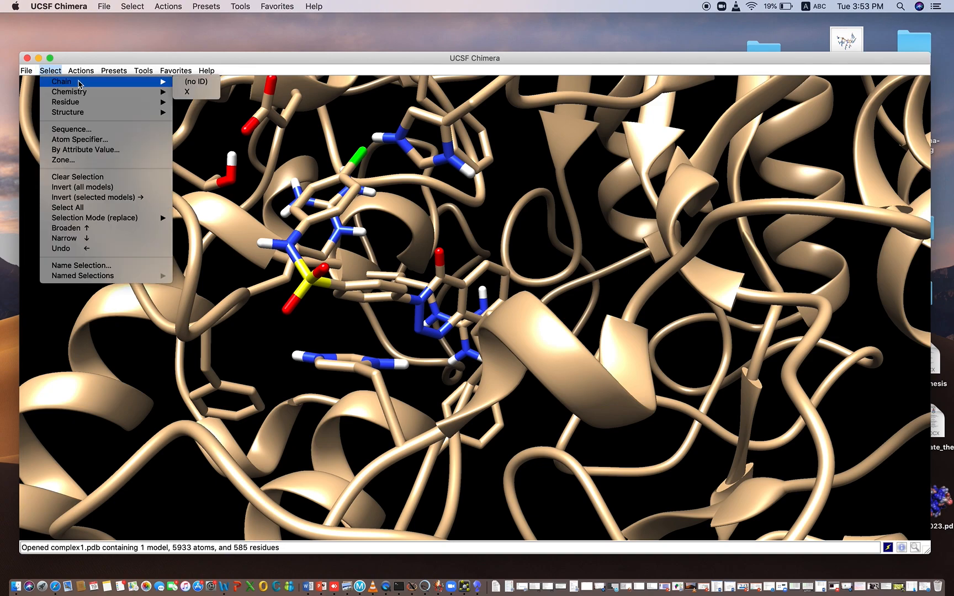
click(196, 82)
drag(343, 313, 377, 321)
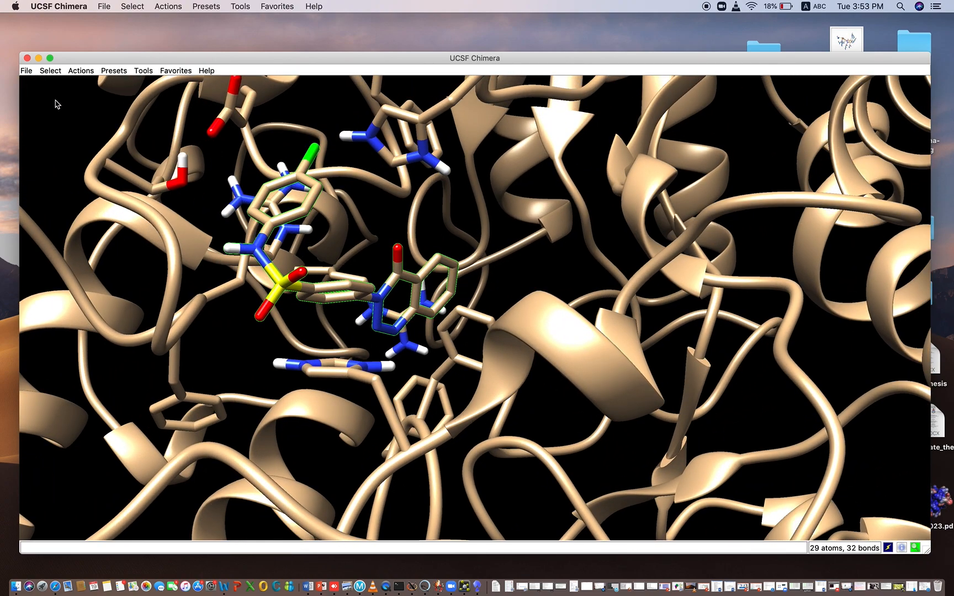
- Run FindHBond on the whole complex with intra-molecule and intra-residue hydrogen bonds included
click(149, 71)
mouse_move(170, 115)
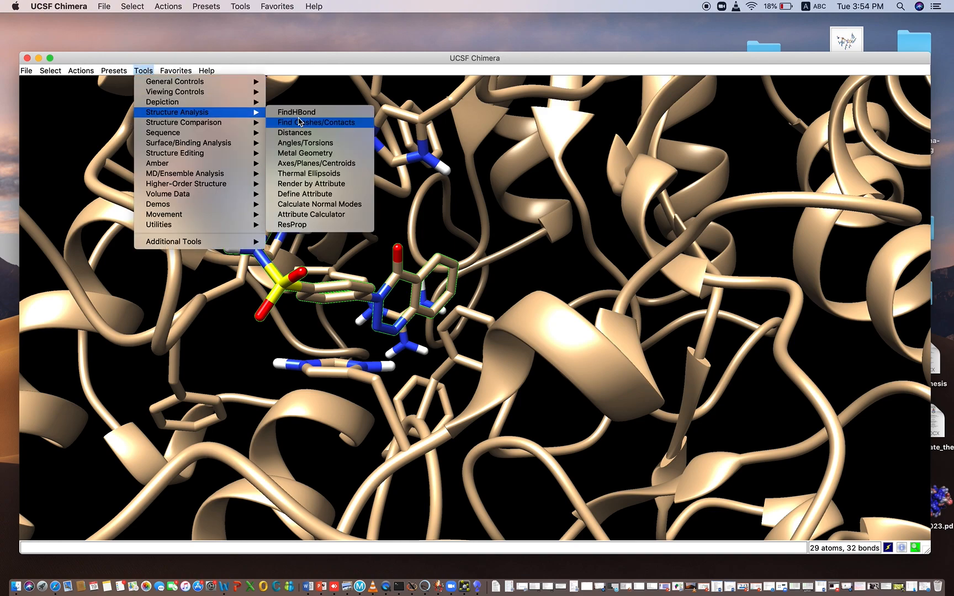
click(145, 71)
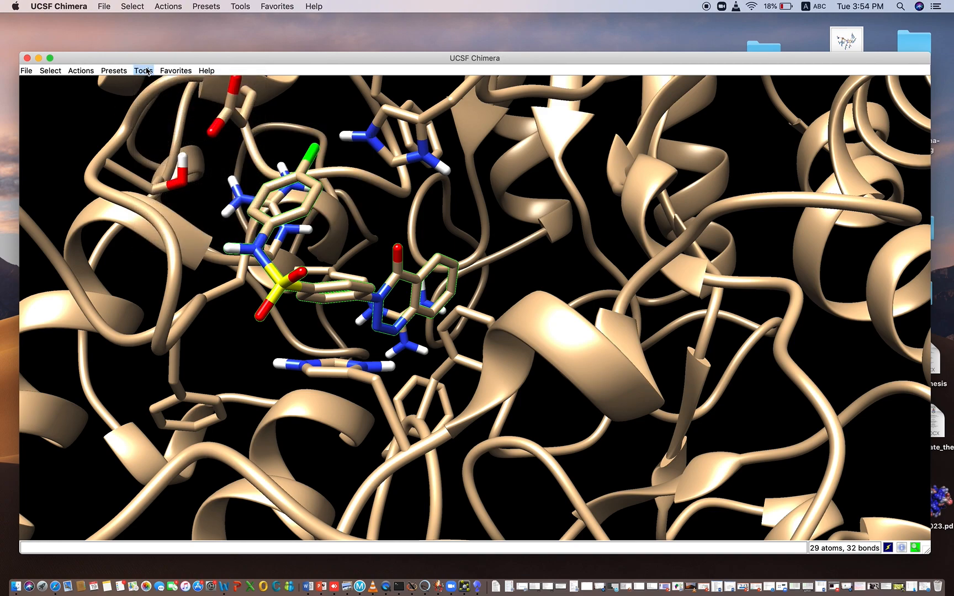
click(148, 71)
mouse_move(154, 113)
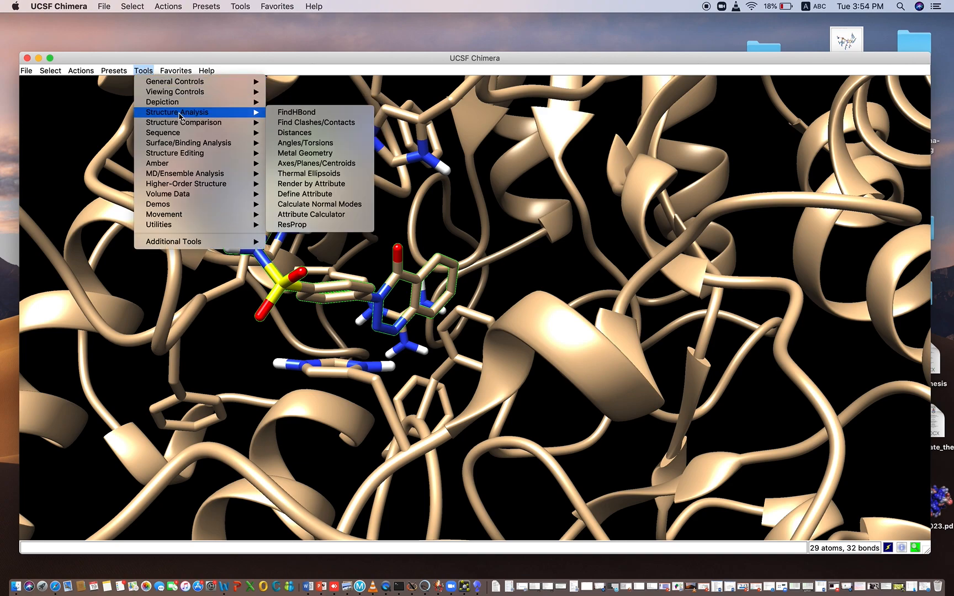
click(297, 113)
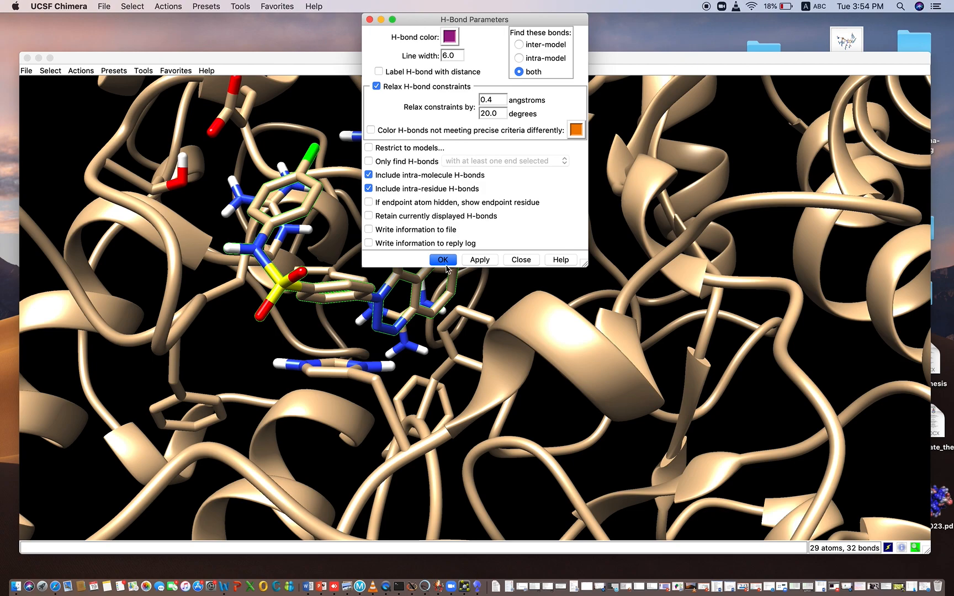
click(478, 264)
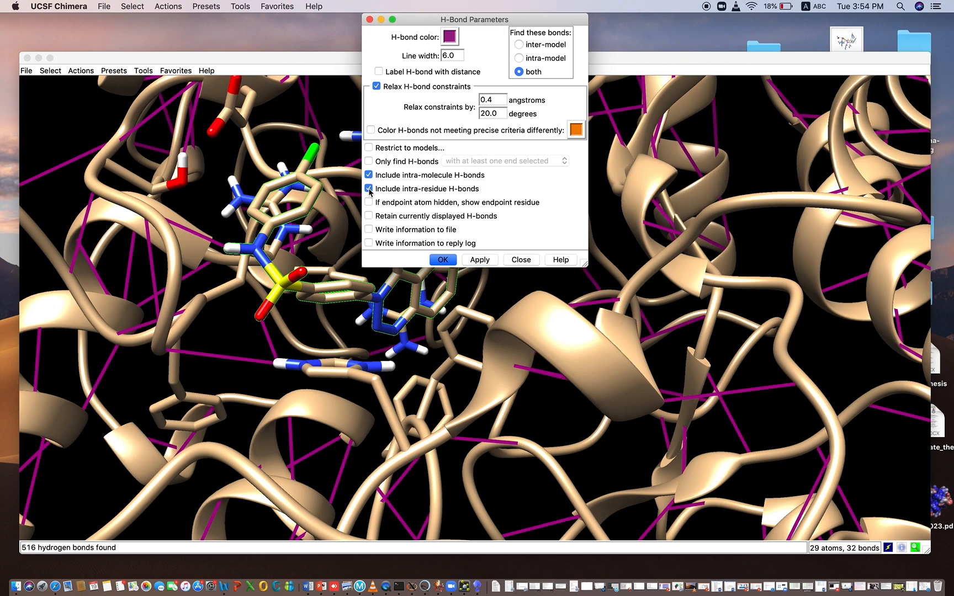
- Rerun the hydrogen-bond search limited to bonds between the ligand and the protein, and close the parameters
click(476, 261)
click(443, 259)
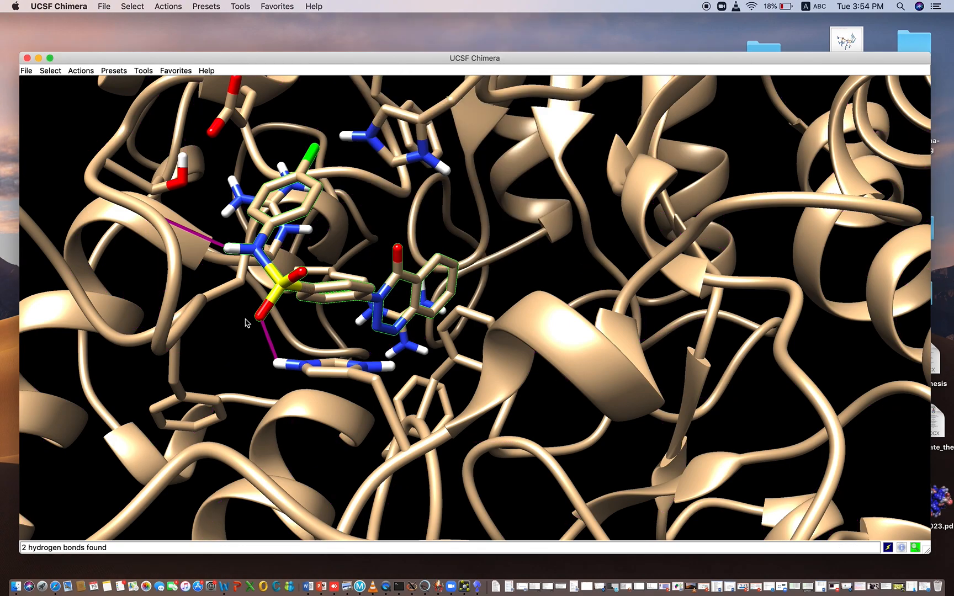
drag(261, 316, 249, 334)
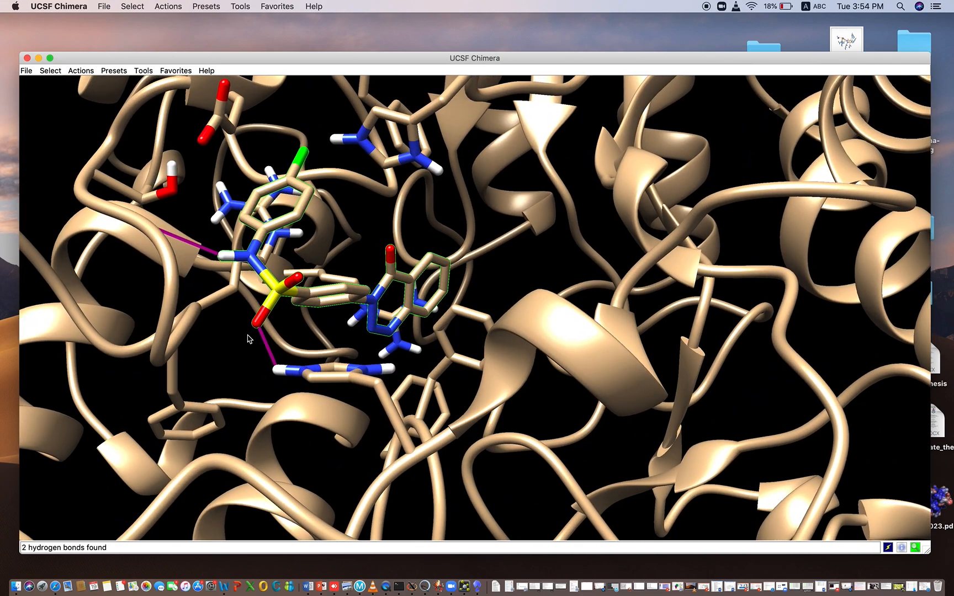
- Recolour the ligand-protein hydrogen bonds light green in FindHBond by setting the colour's green component to 0.808, and apply it
mouse_move(265, 344)
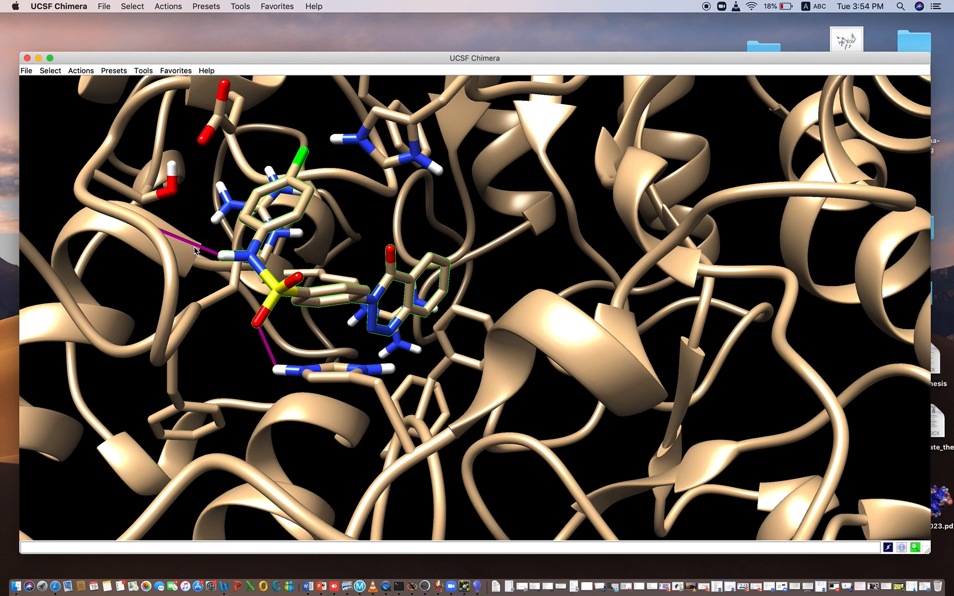
mouse_move(196, 249)
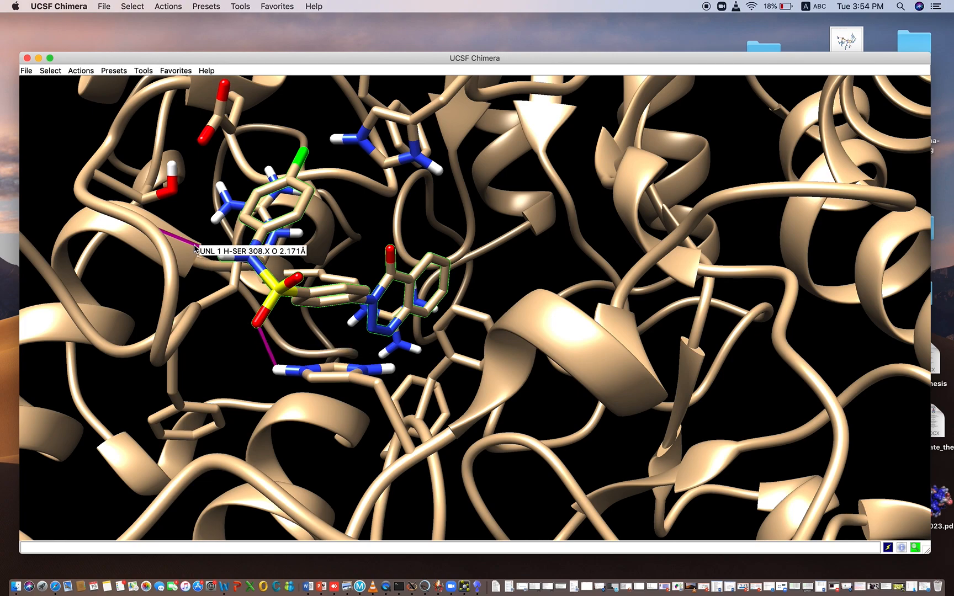
drag(377, 224, 352, 243)
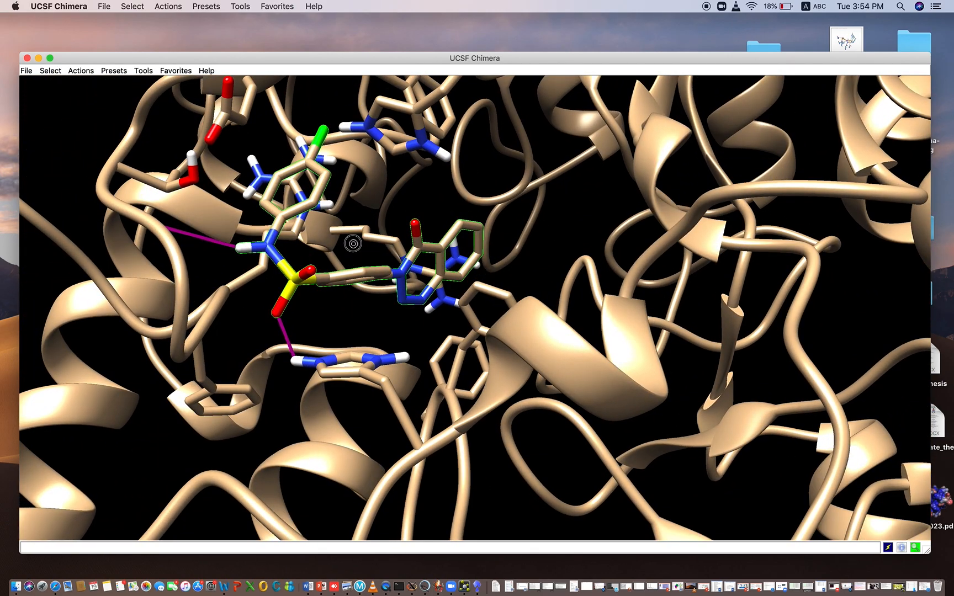
click(144, 71)
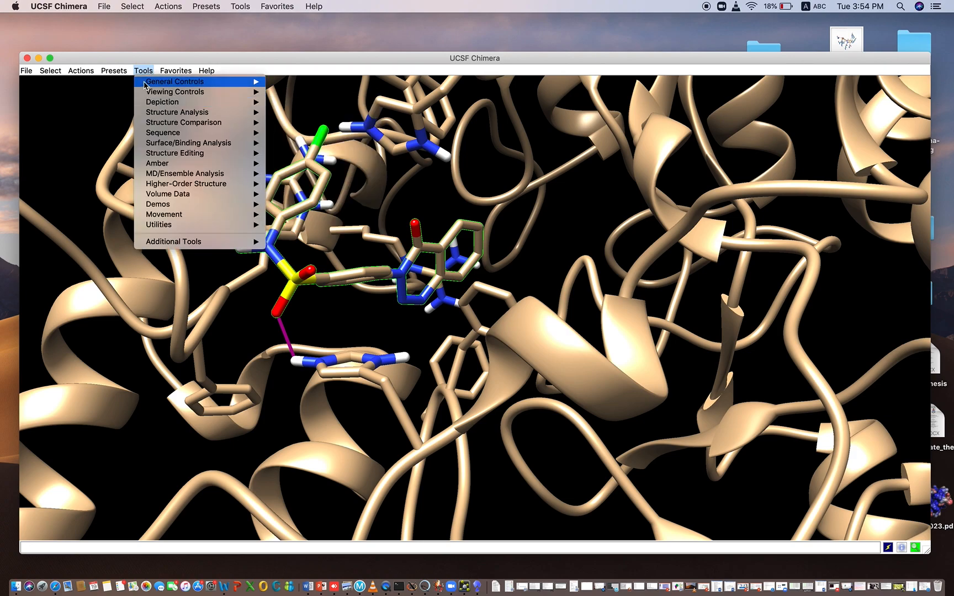
mouse_move(159, 117)
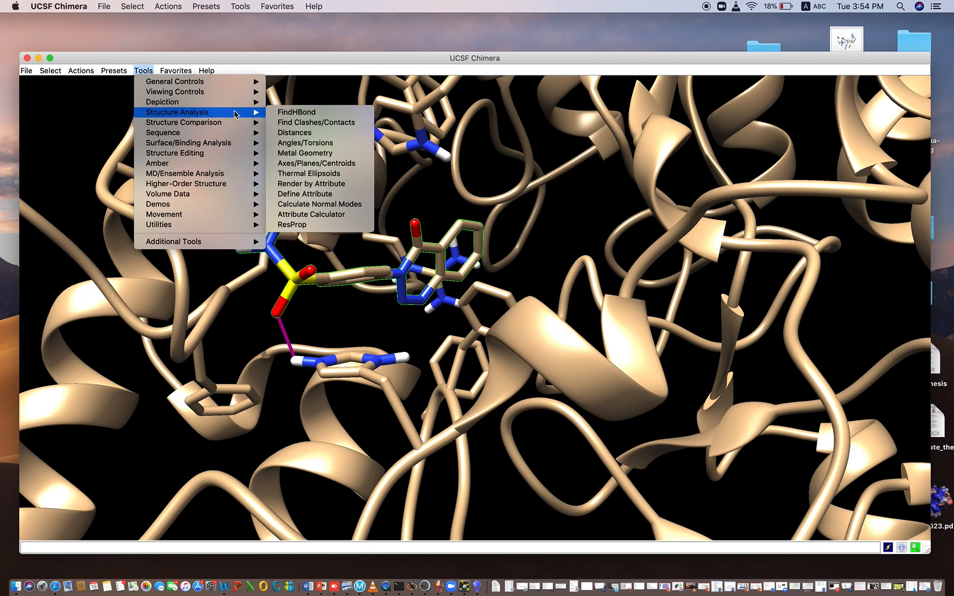
click(291, 116)
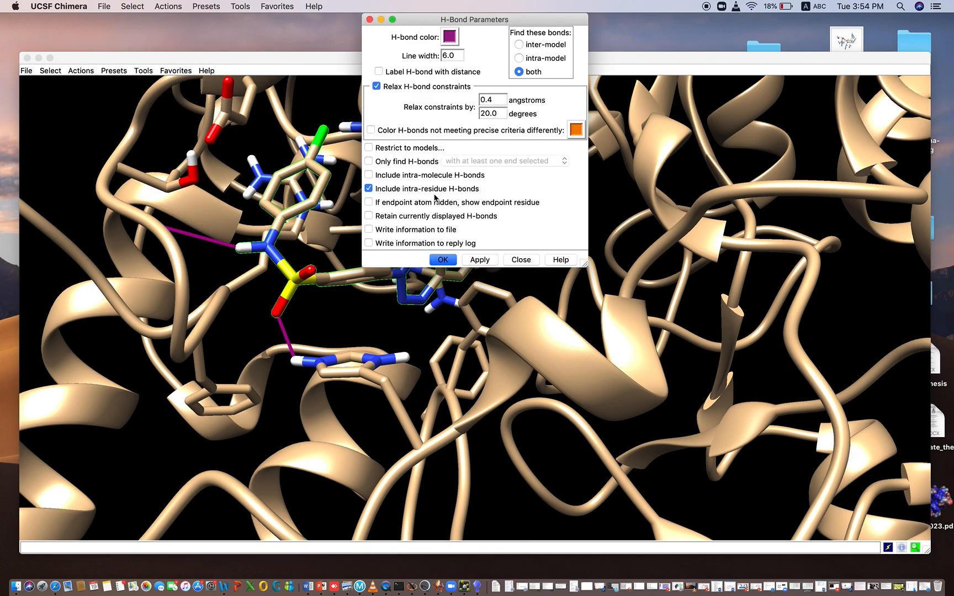
click(450, 37)
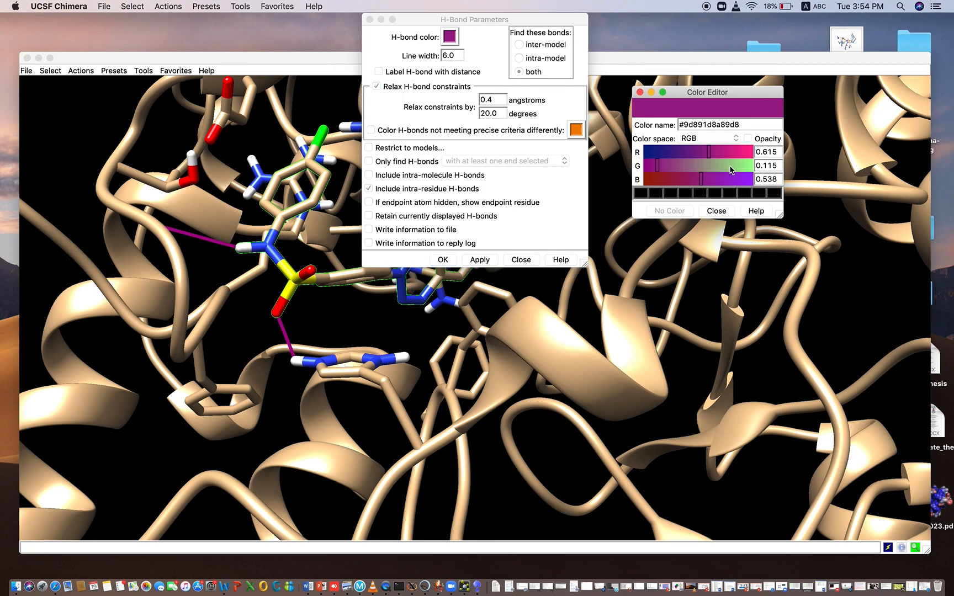
click(730, 167)
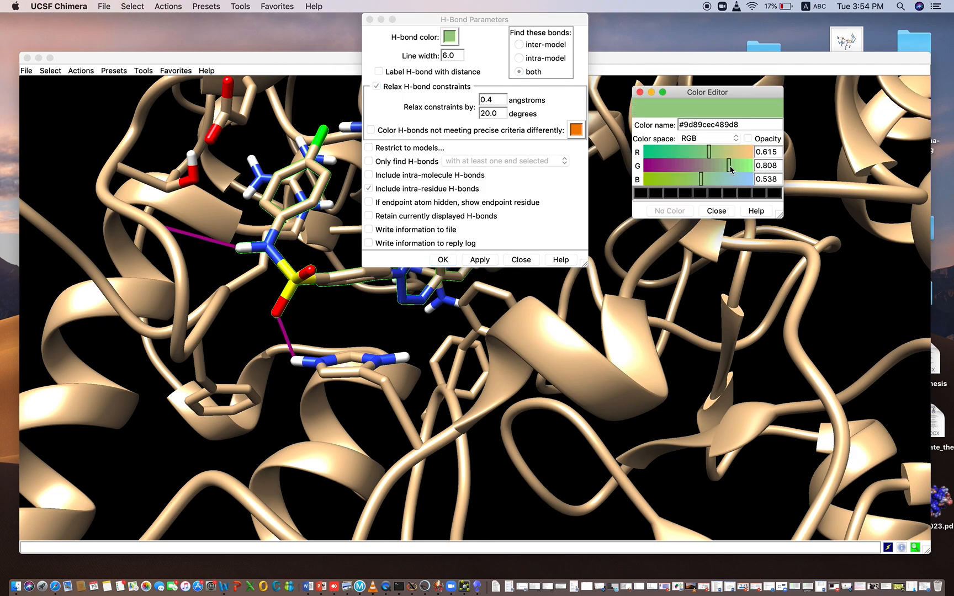
click(716, 212)
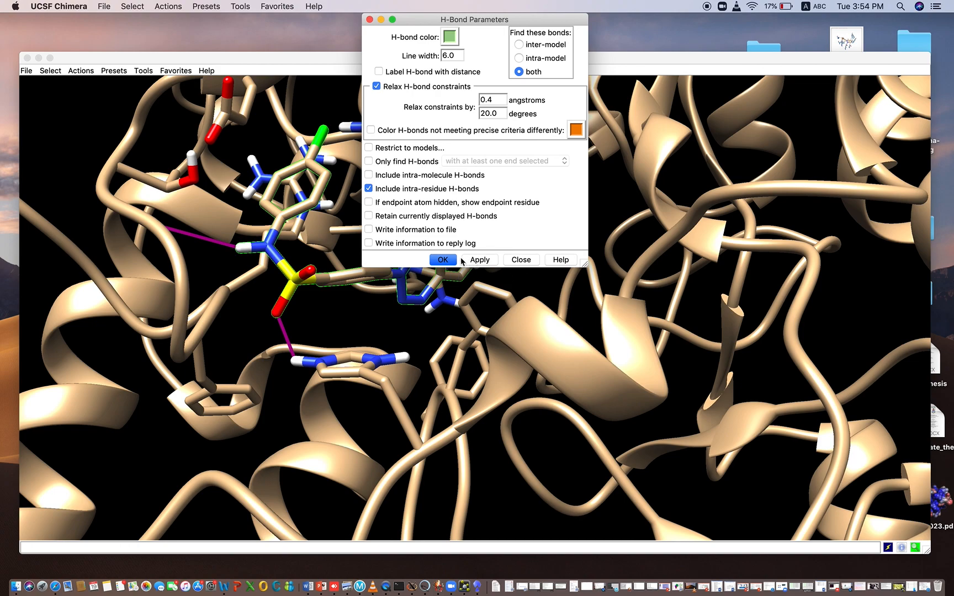
click(478, 261)
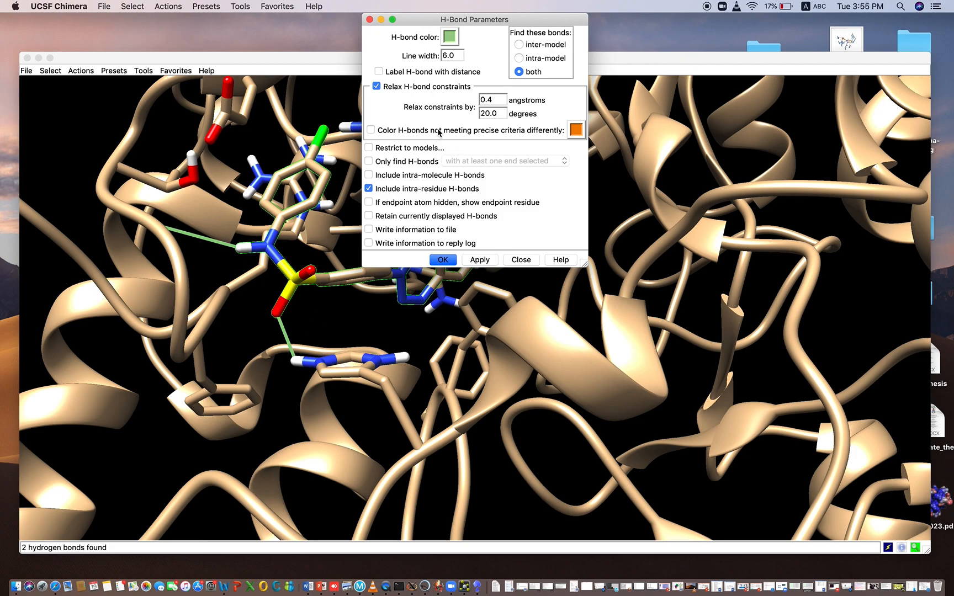
- Label the hydrogen bonds with their distances, apply the setting and close the parameters
click(379, 71)
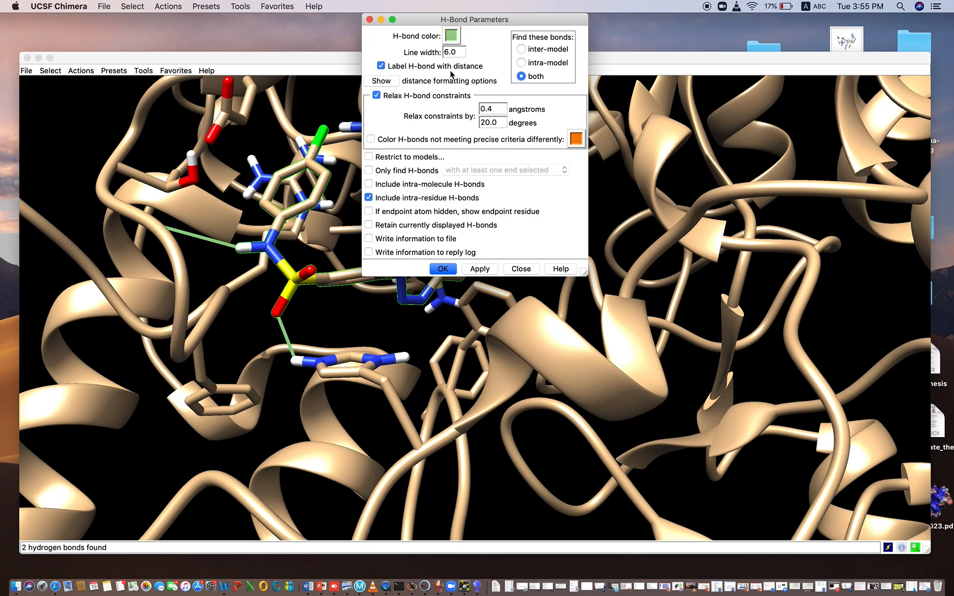
click(479, 270)
click(521, 269)
- Examine up close the distance label on the hydrogen bond between the ligand's sulfonyl oxygen and the protein side chain
scroll(371, 338, up, 10)
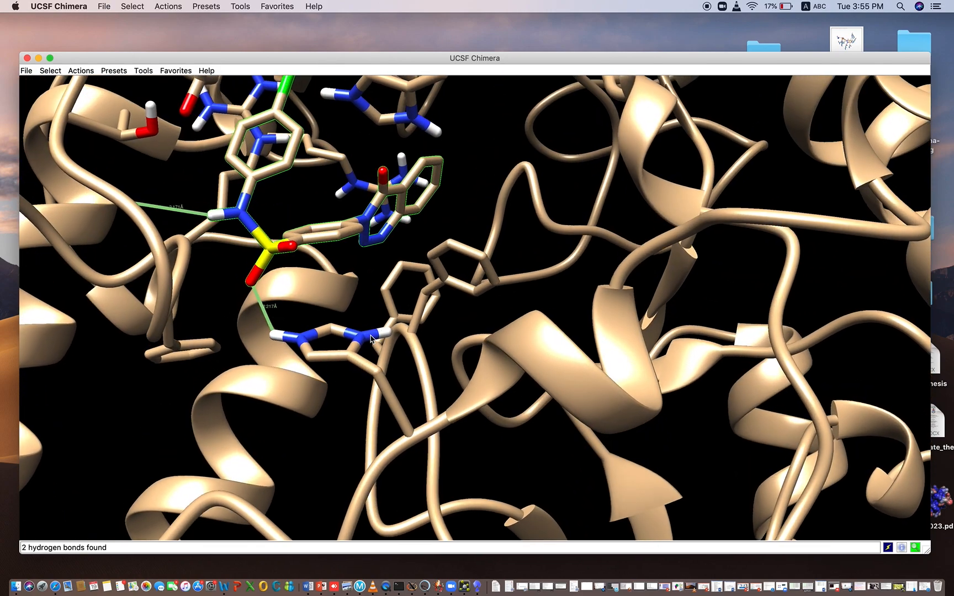
scroll(371, 339, up, 10)
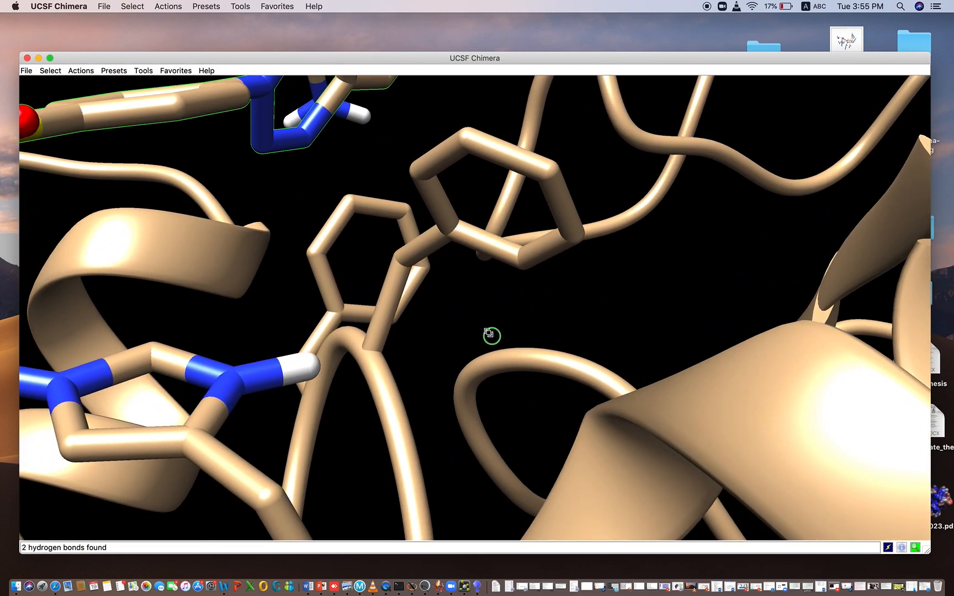
scroll(365, 294, left, 5)
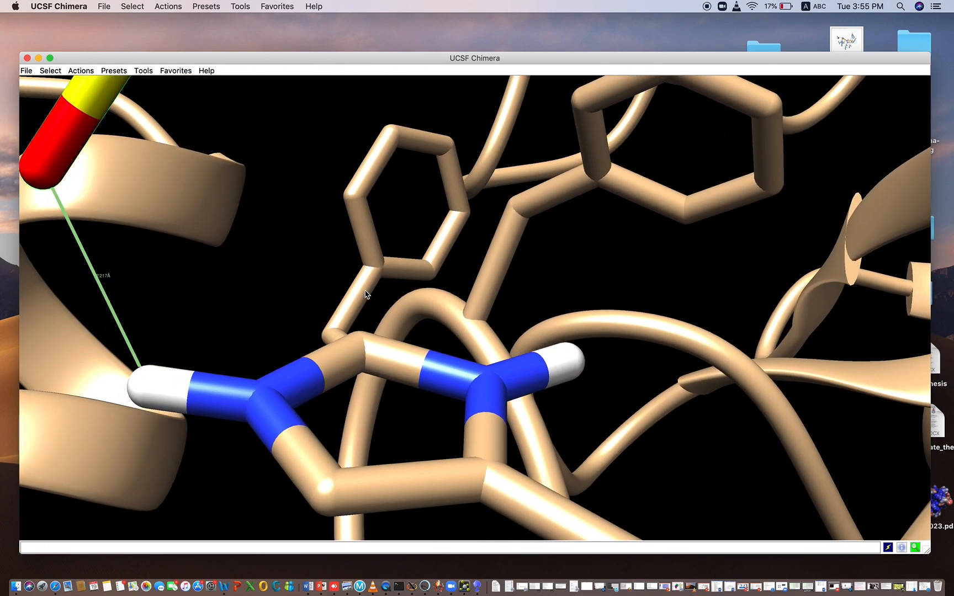
scroll(365, 295, up, 4)
scroll(365, 294, down, 4)
scroll(364, 294, left, 5)
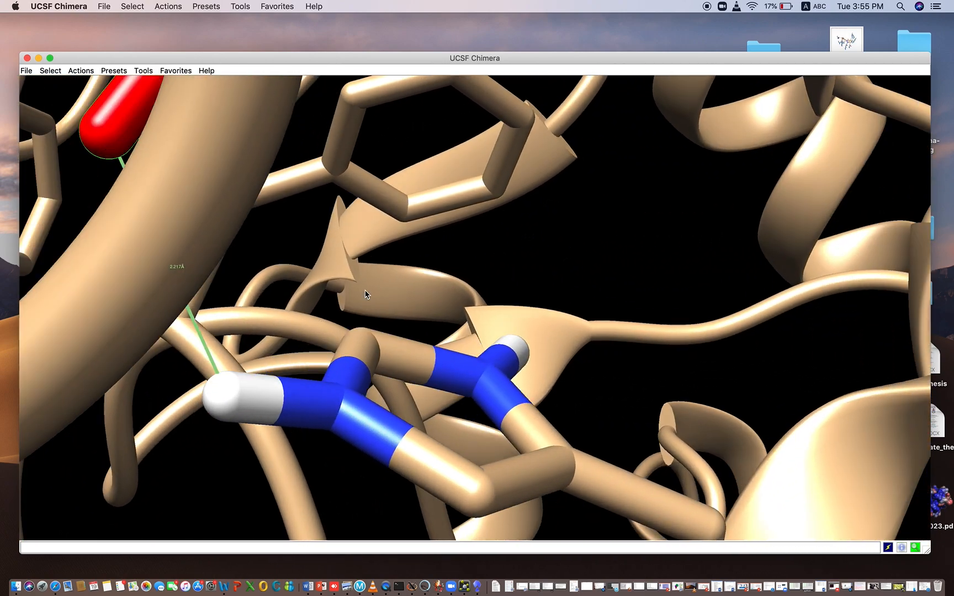
scroll(365, 291, left, 5)
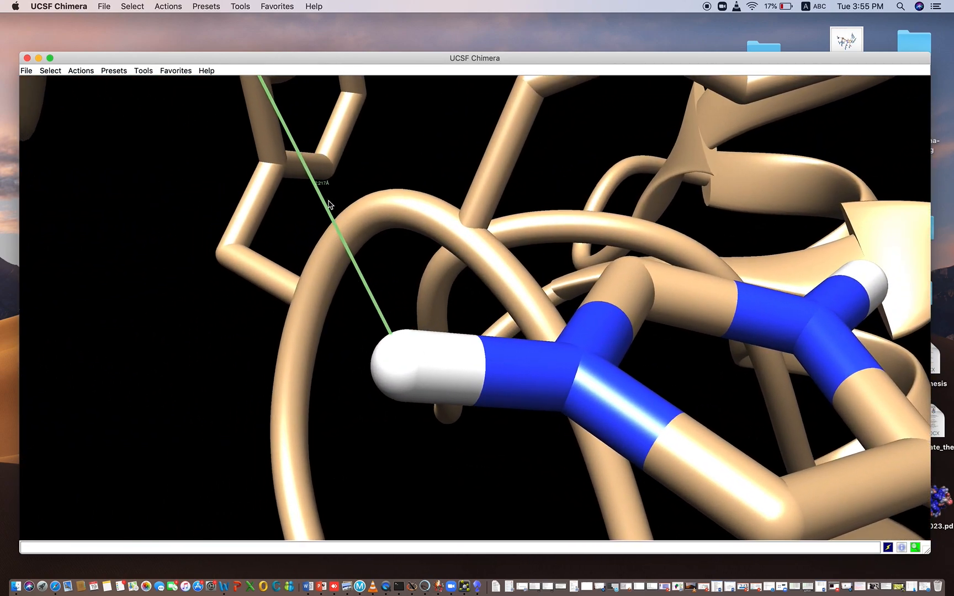
scroll(323, 189, down, 10)
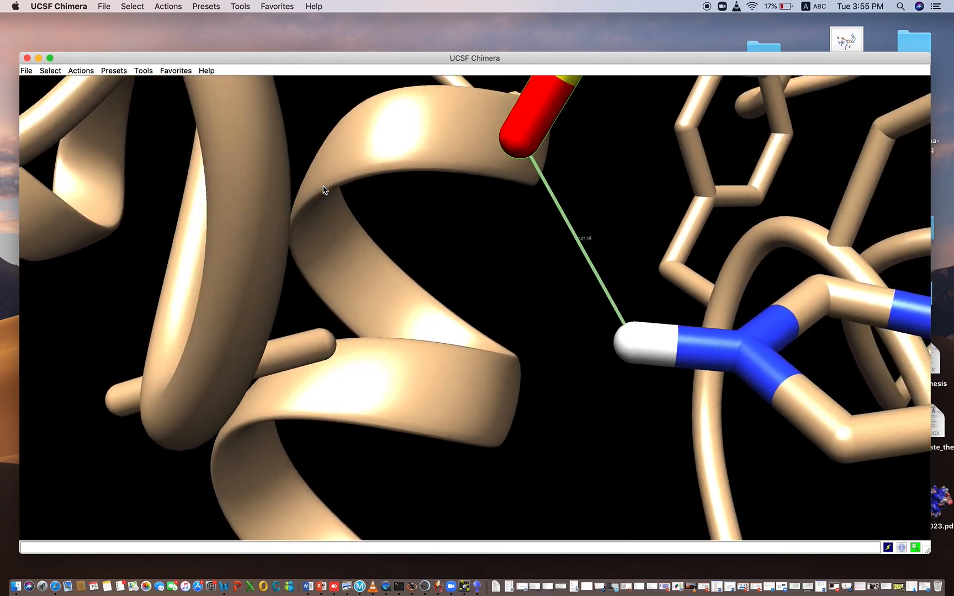
scroll(323, 190, left, 5)
middle_drag(323, 190, 188, 170)
click(143, 70)
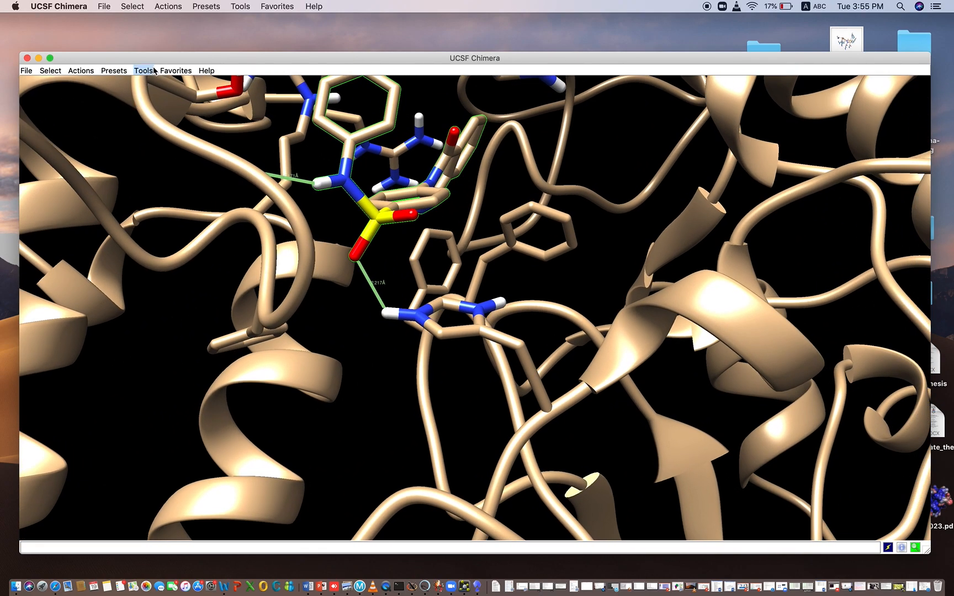
mouse_move(171, 113)
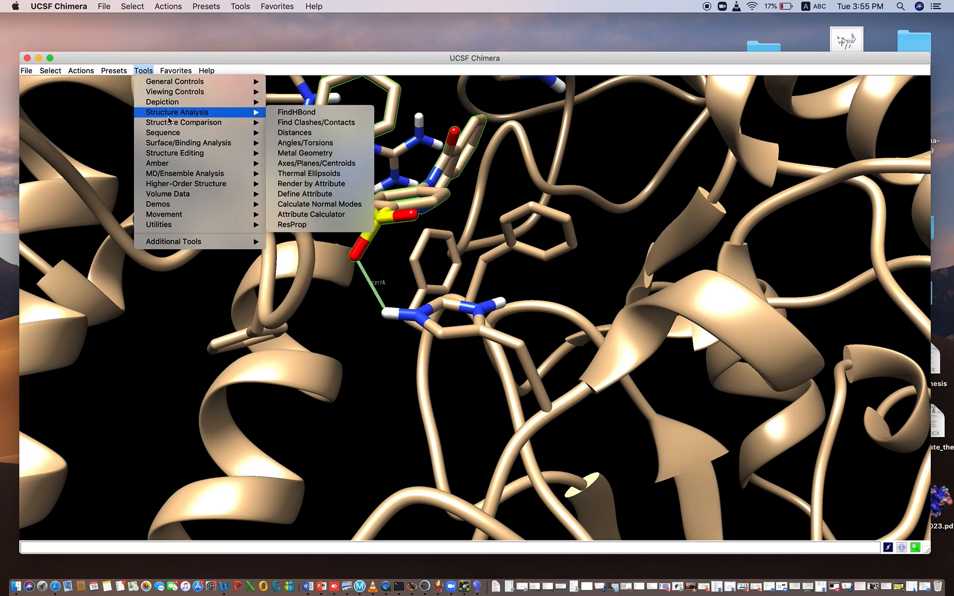
click(292, 116)
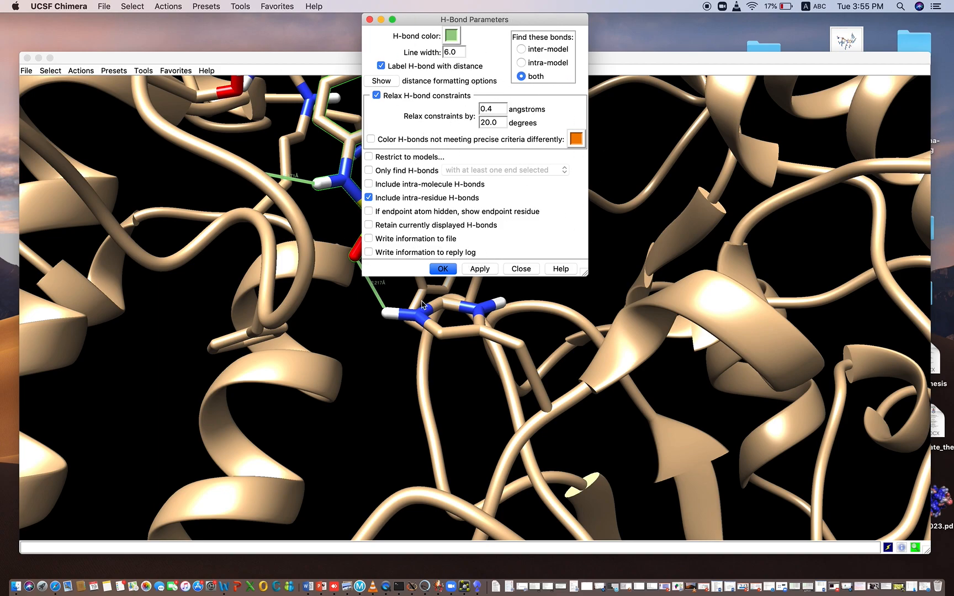
click(370, 20)
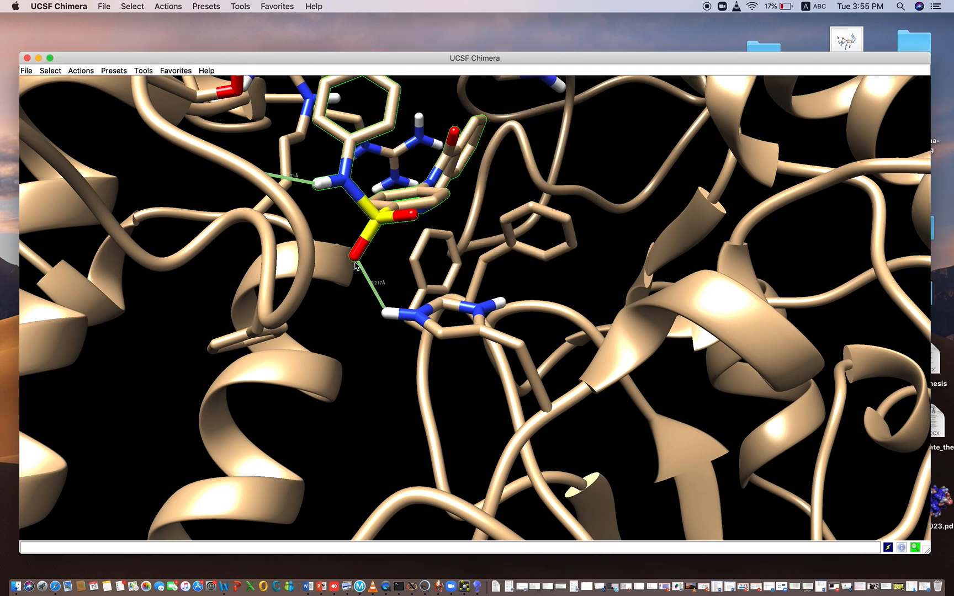
- Examine the labelled hydrogen bonds within the whole complex and in the binding pocket
scroll(355, 352, down, 5)
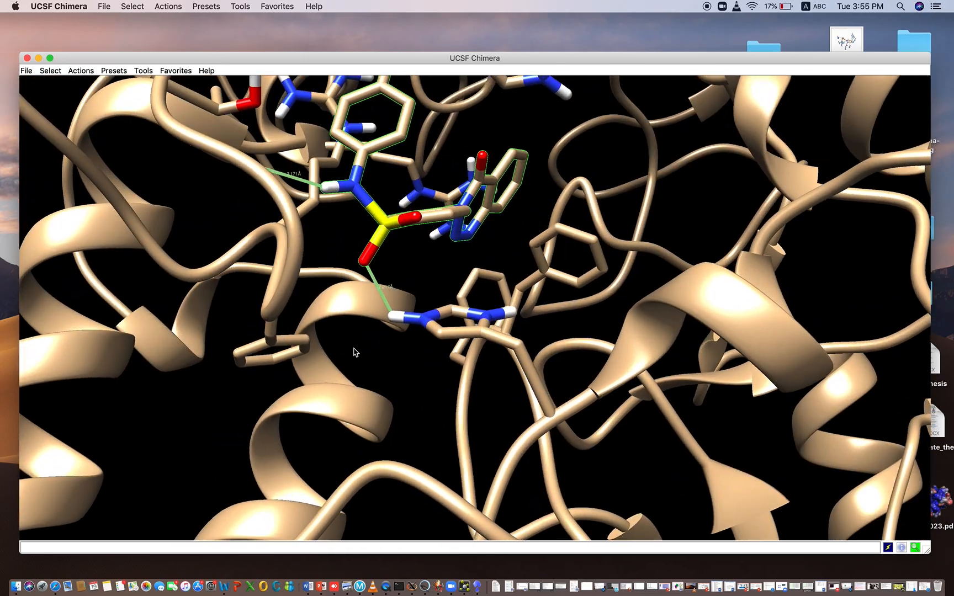
scroll(356, 352, up, 8)
scroll(355, 352, down, 5)
scroll(355, 352, up, 4)
scroll(356, 352, right, 3)
scroll(355, 352, left, 3)
scroll(355, 353, down, 5)
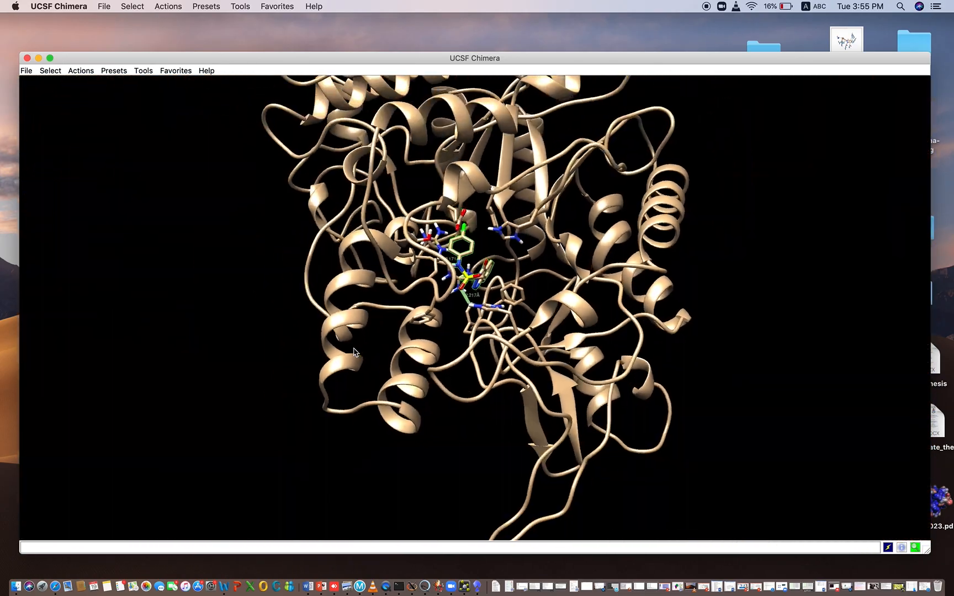
scroll(355, 352, up, 4)
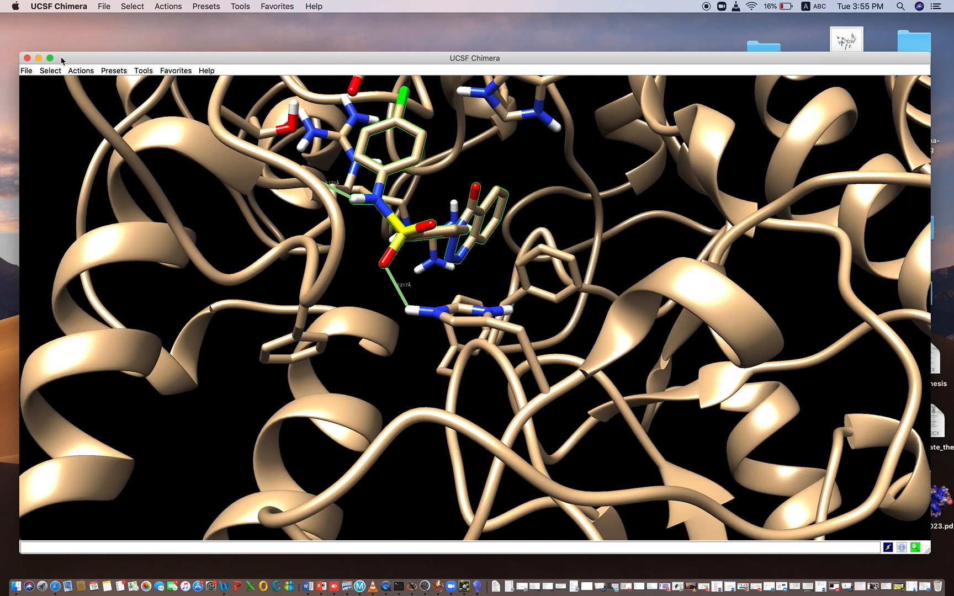
- Clear the ligand selection
click(50, 70)
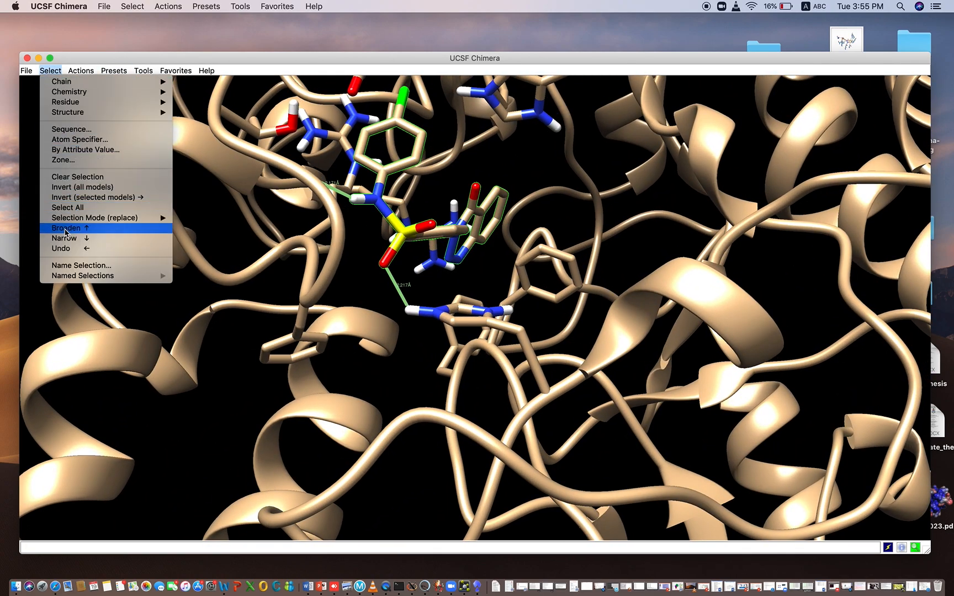
click(65, 177)
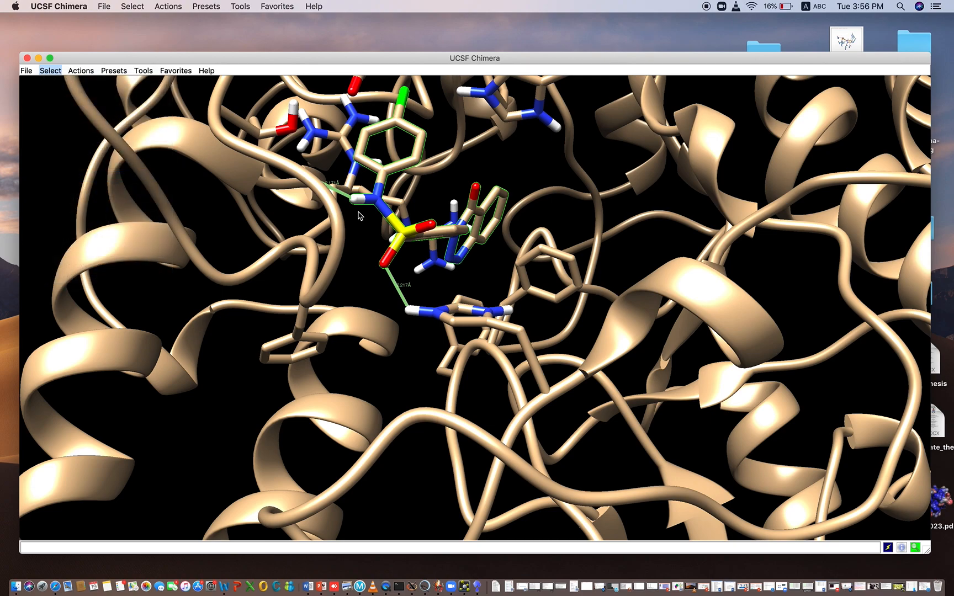
drag(498, 179, 428, 194)
scroll(427, 194, right, 5)
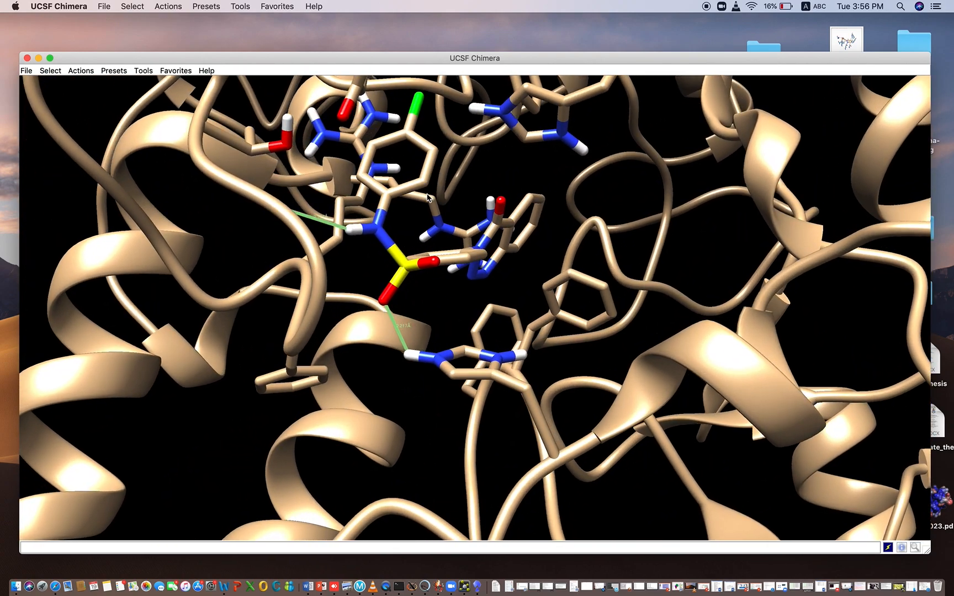
scroll(427, 194, right, 3)
- Select the protein through chain X
click(78, 71)
mouse_move(89, 102)
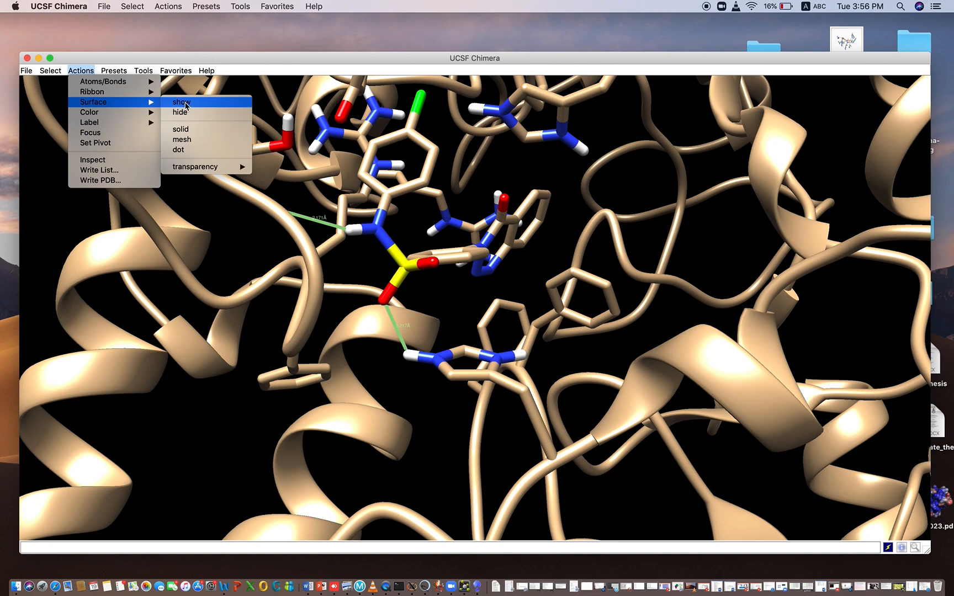
click(53, 71)
click(54, 72)
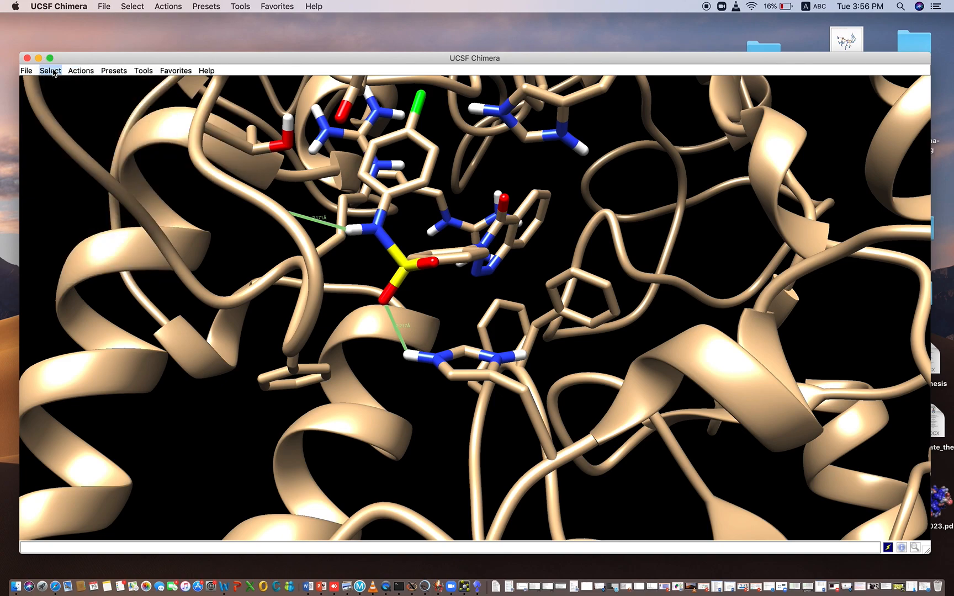
click(54, 72)
mouse_move(58, 83)
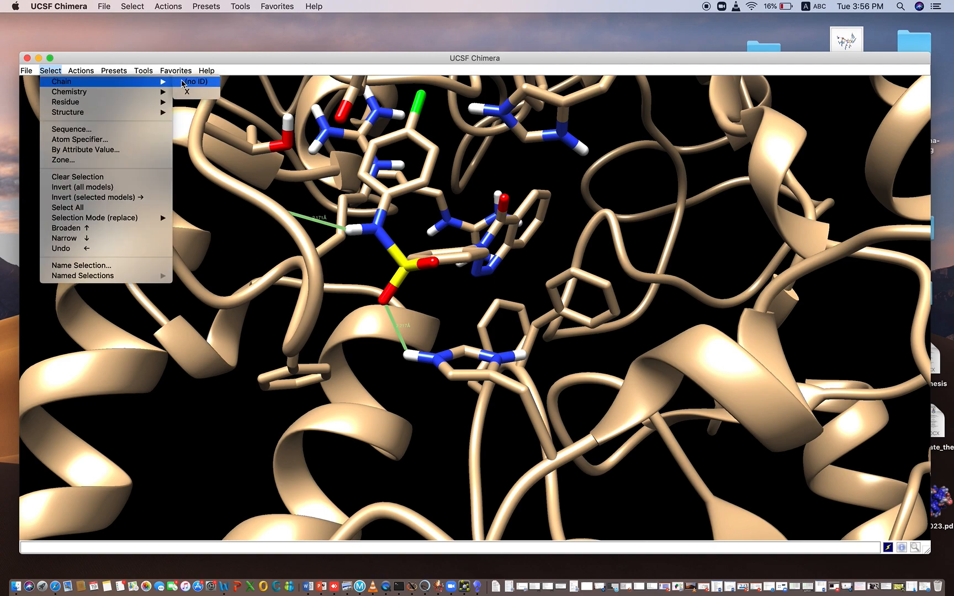
click(190, 93)
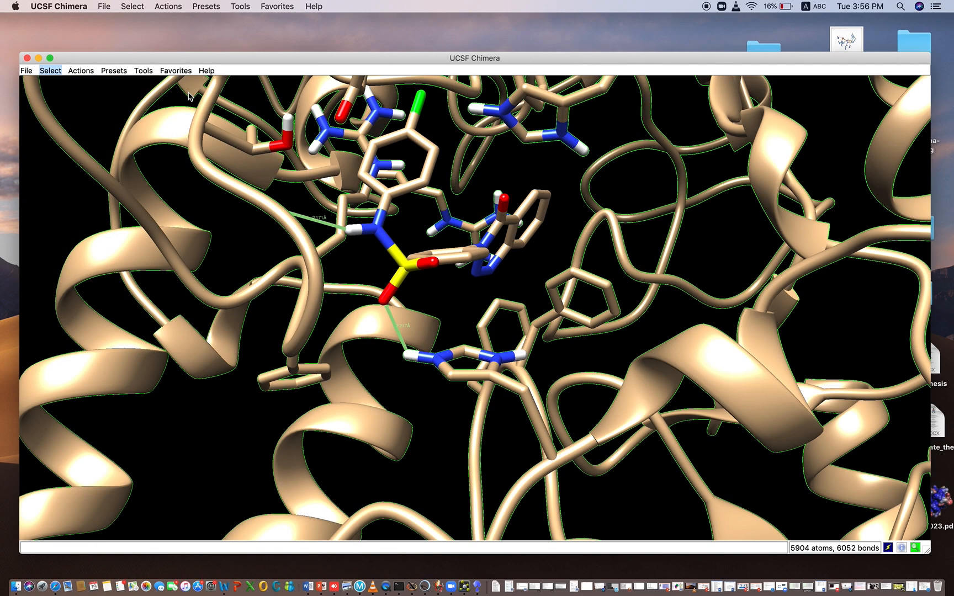
drag(439, 297, 488, 303)
scroll(488, 303, up, 4)
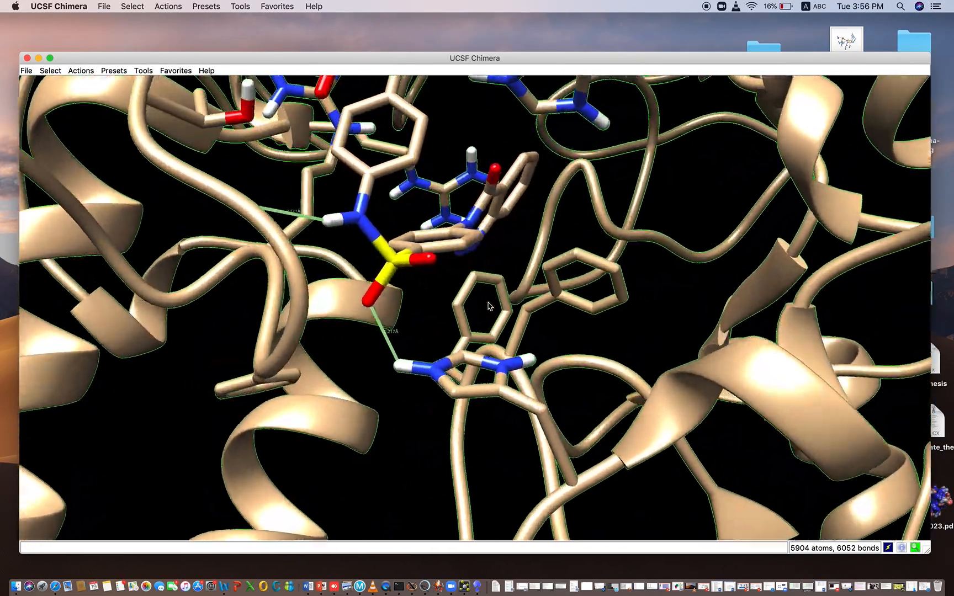
scroll(488, 305, down, 8)
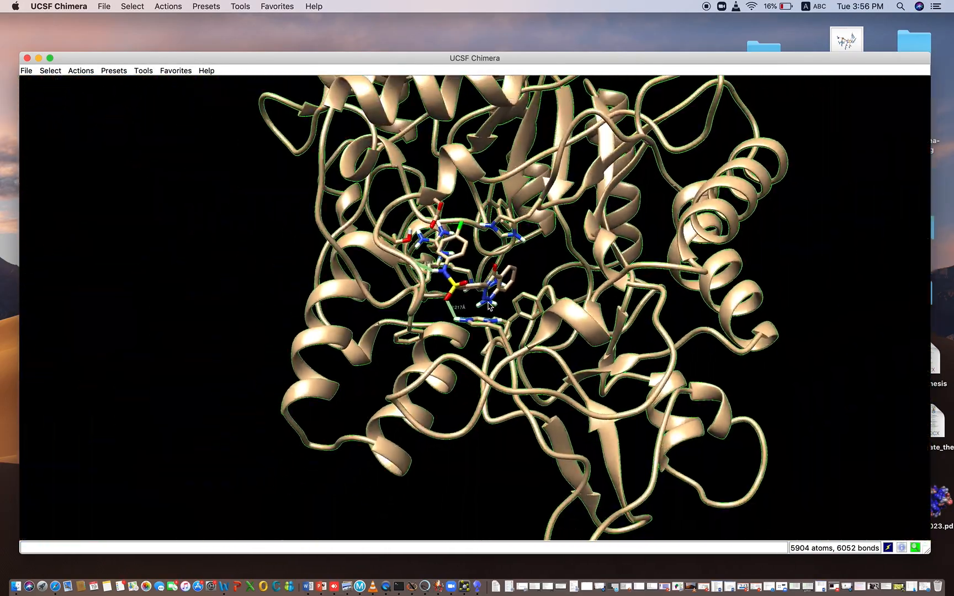
scroll(488, 305, up, 6)
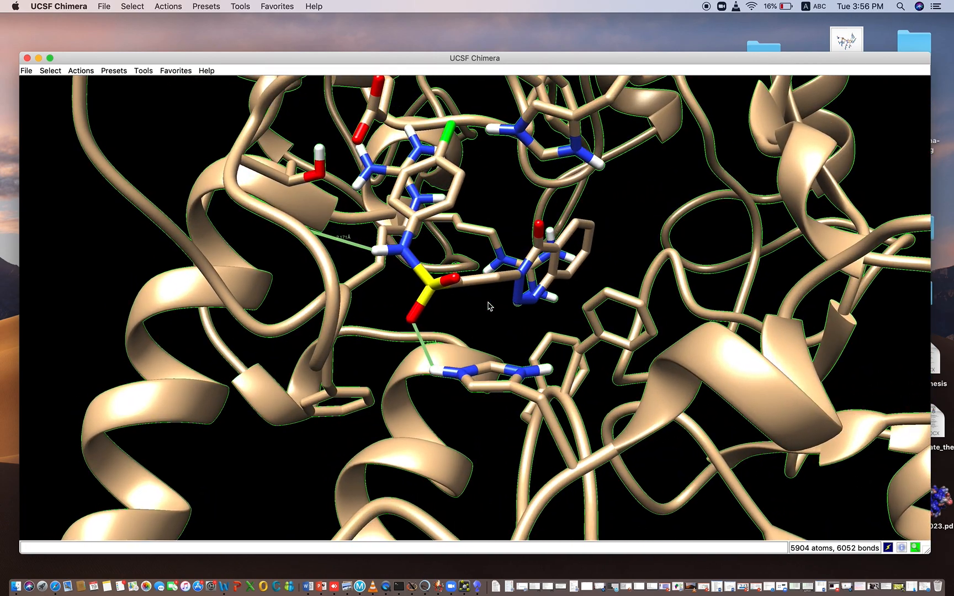
middle_drag(496, 305, 435, 304)
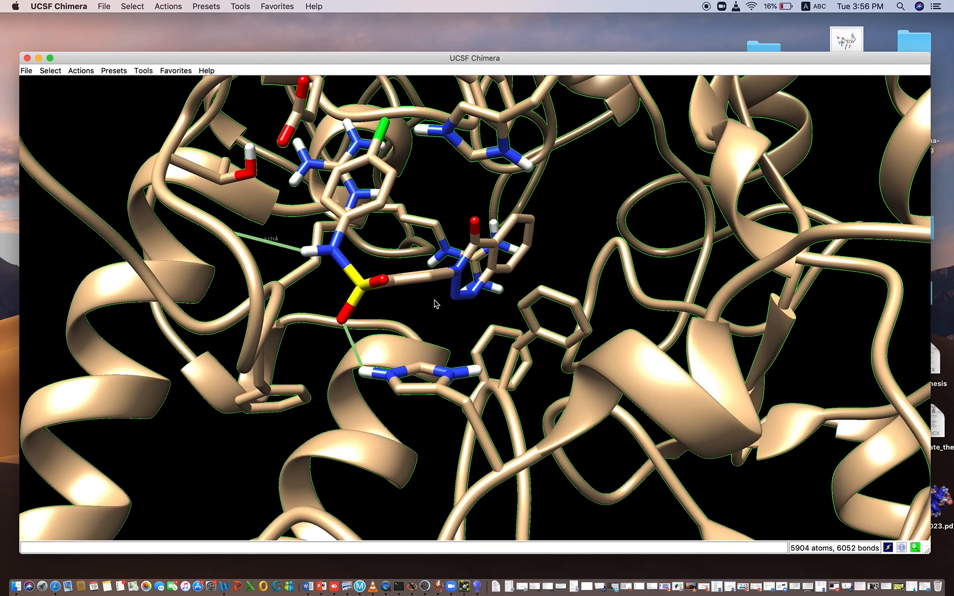
- Show the molecular surface of the selected protein
click(80, 71)
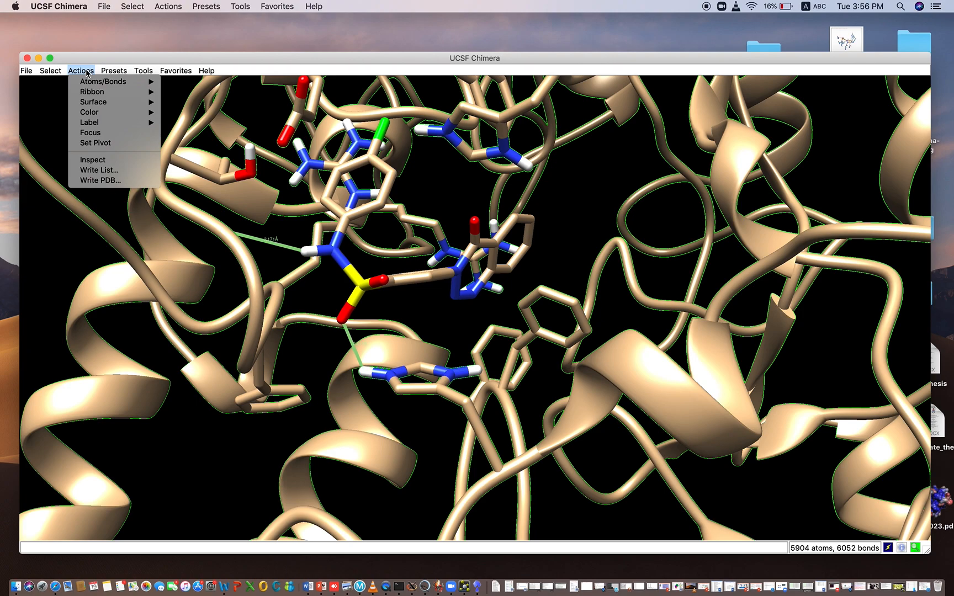
mouse_move(93, 105)
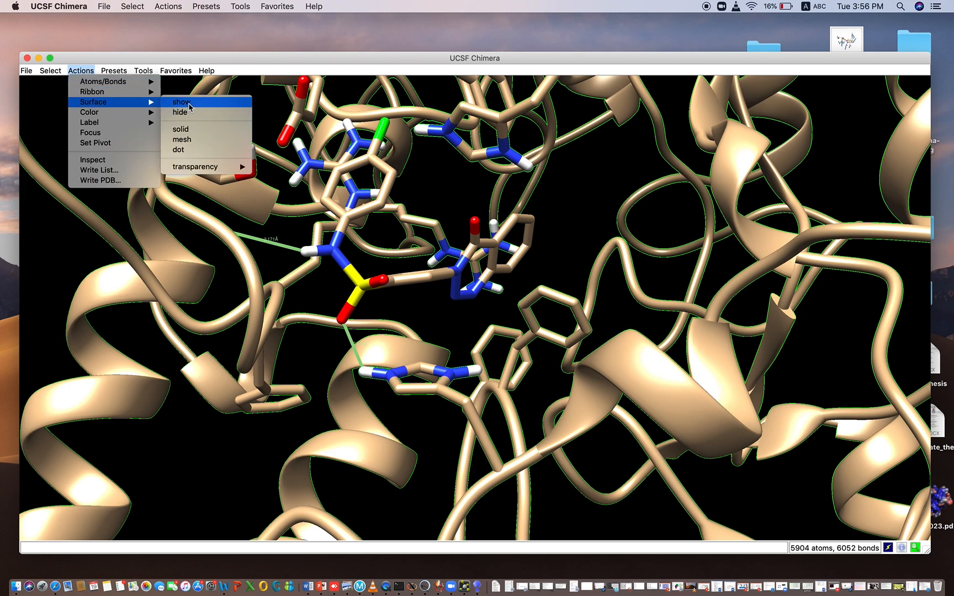
click(189, 105)
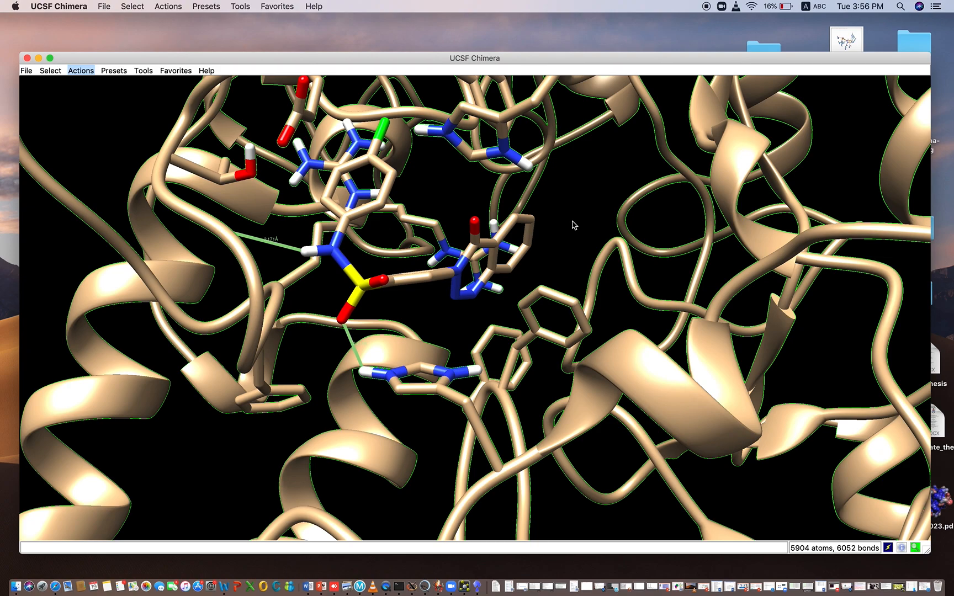
- Examine the protein surface around the ligand's binding pocket from several angles and distances
drag(564, 223, 581, 230)
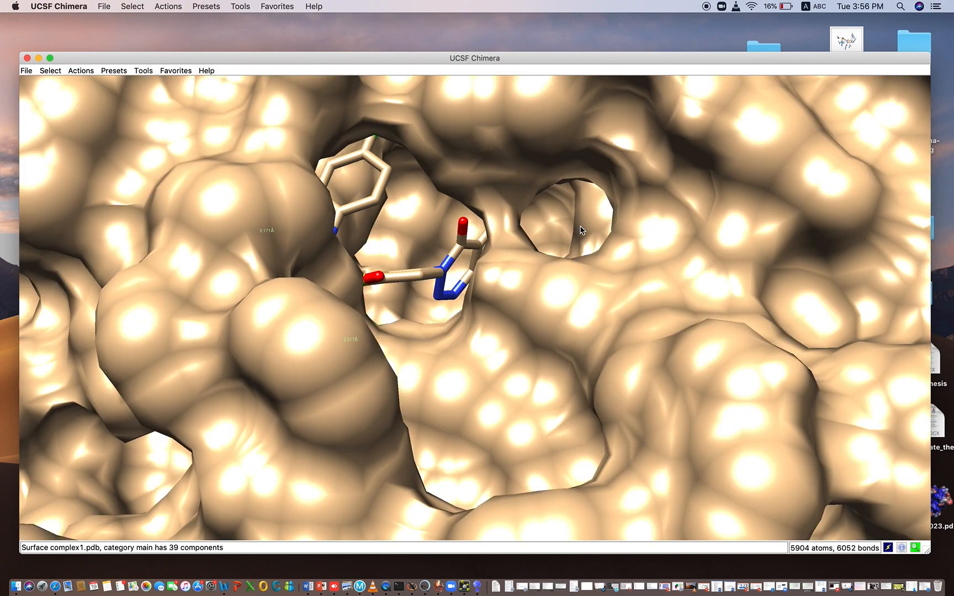
scroll(580, 230, down, 10)
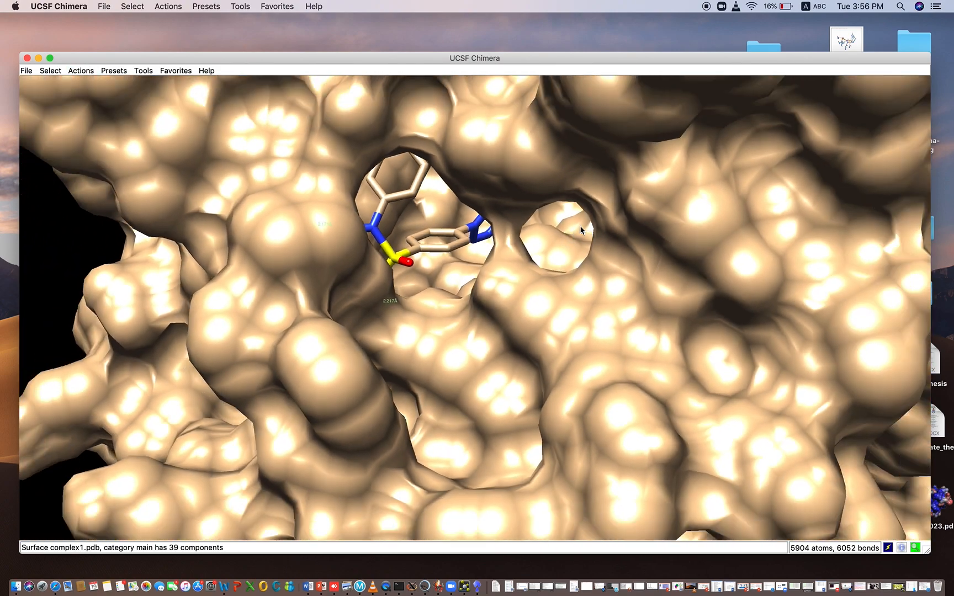
scroll(580, 231, left, 5)
scroll(580, 230, up, 3)
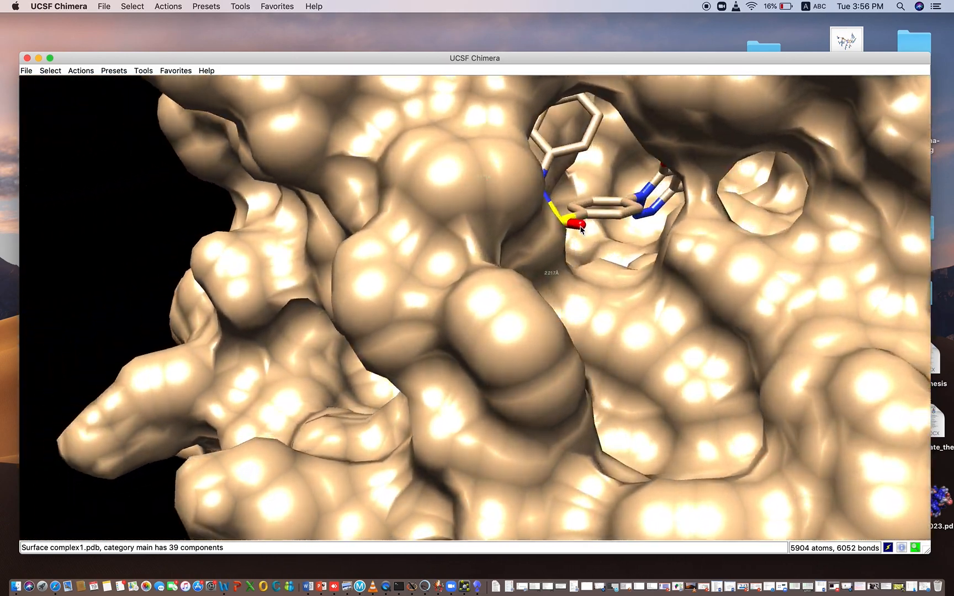
scroll(580, 230, down, 3)
scroll(580, 230, right, 5)
scroll(580, 230, left, 5)
drag(580, 230, 425, 225)
scroll(425, 226, left, 5)
scroll(425, 225, right, 2)
scroll(426, 229, left, 5)
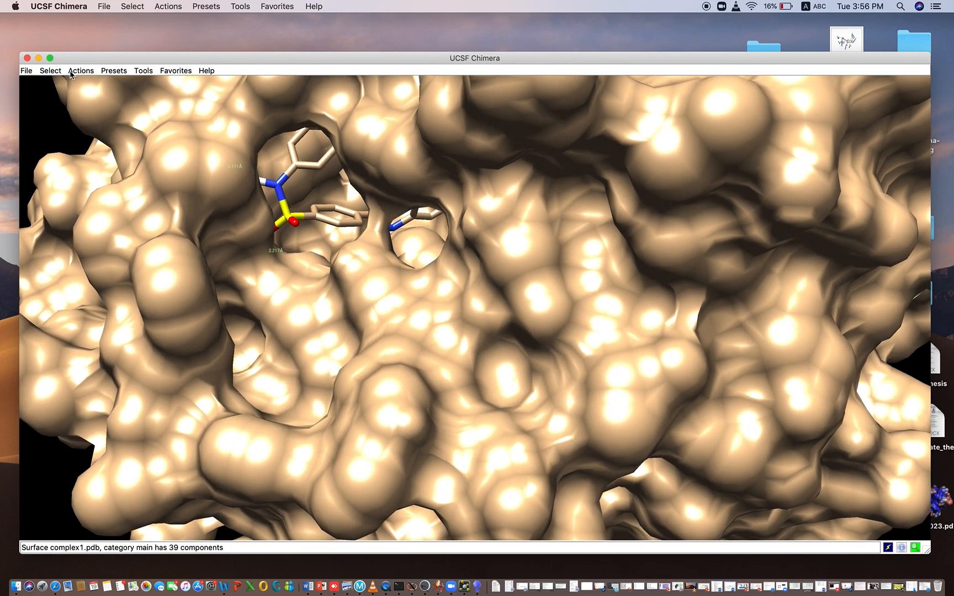
- Colour the selected protein orange and set its surface transparency to 20%
click(77, 71)
mouse_move(89, 115)
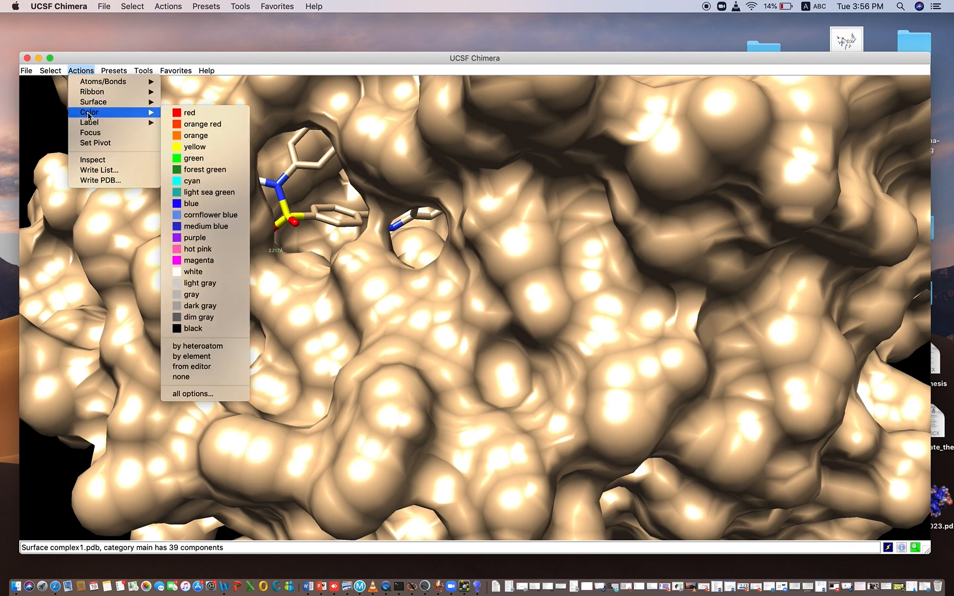
click(198, 137)
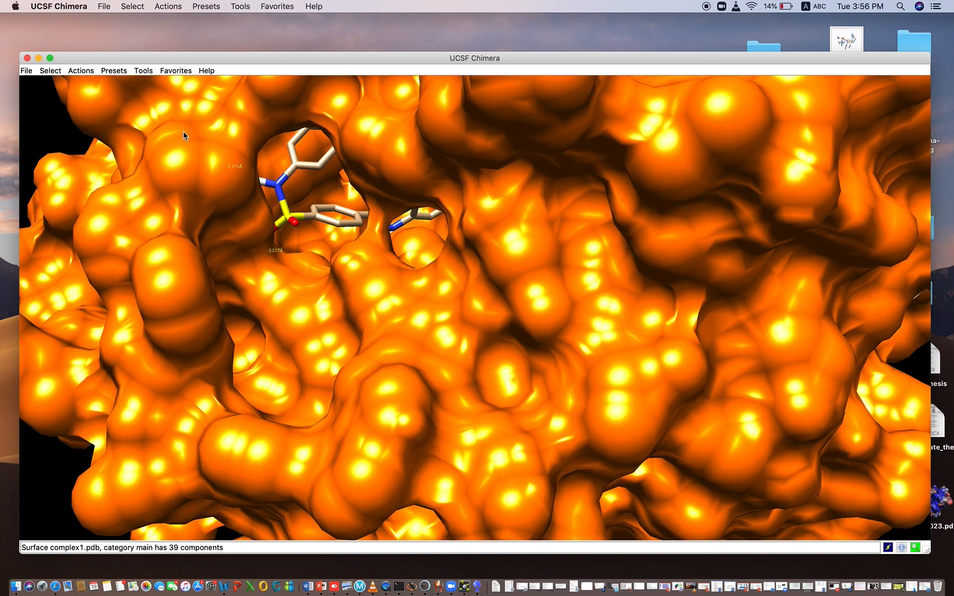
click(80, 71)
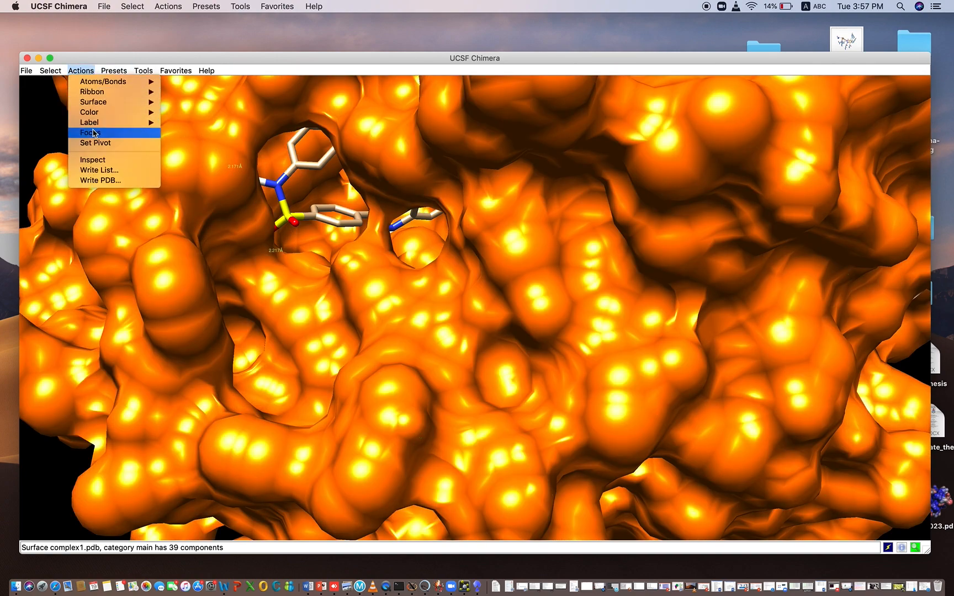
mouse_move(110, 102)
mouse_move(208, 167)
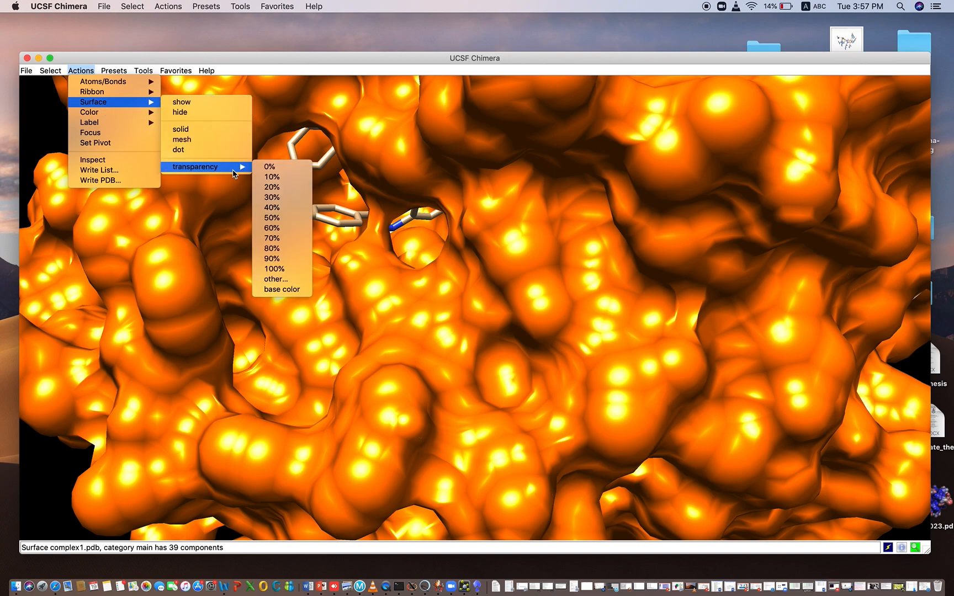
click(278, 190)
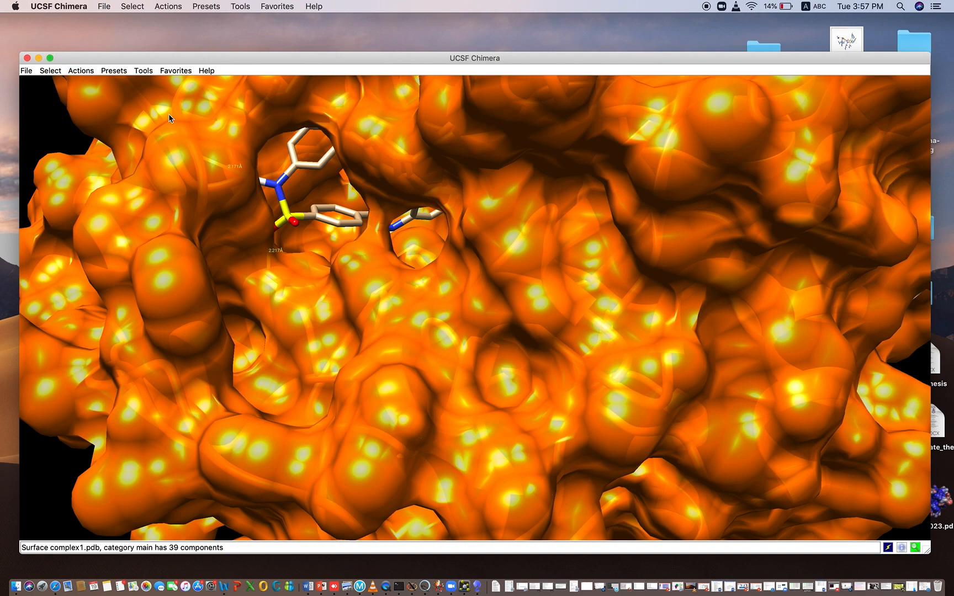
- Set the protein surface's transparency to 50% and colour the protein magenta
click(82, 71)
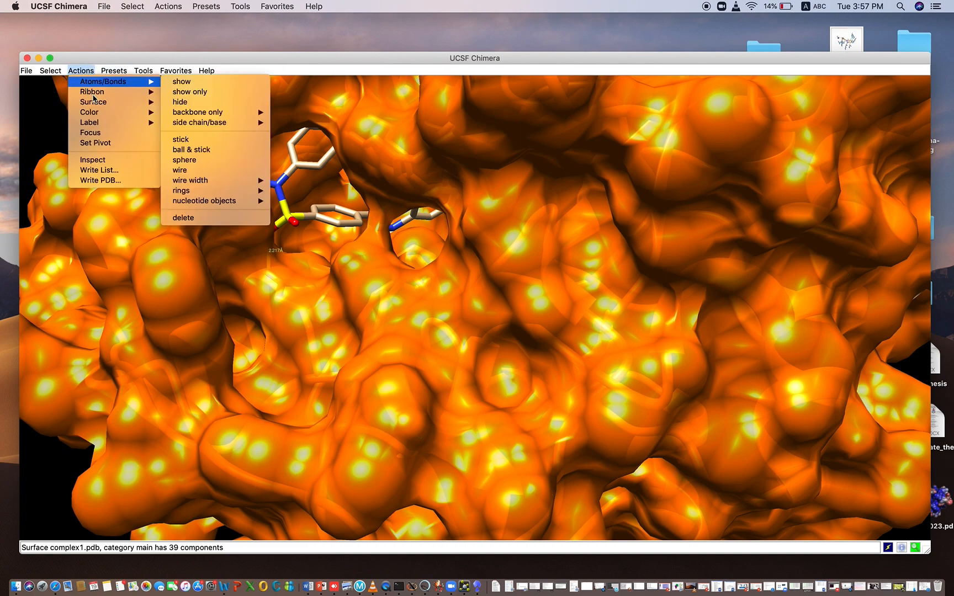
mouse_move(95, 103)
mouse_move(210, 168)
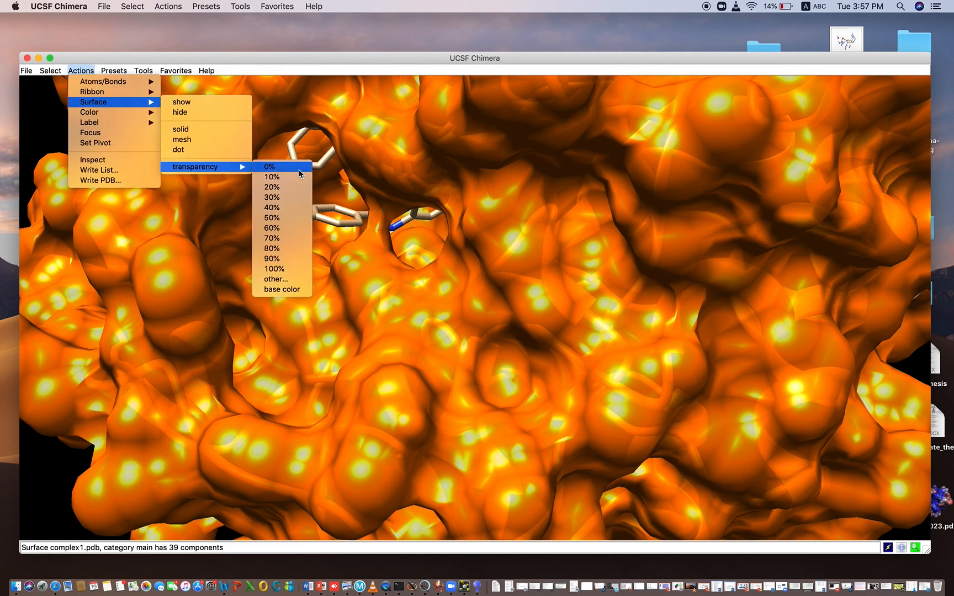
click(293, 218)
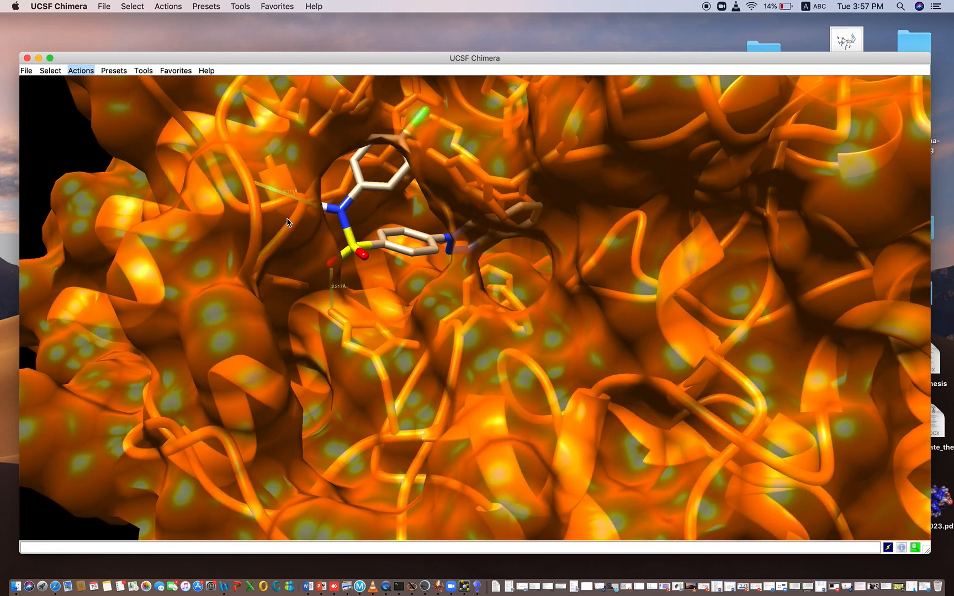
click(80, 70)
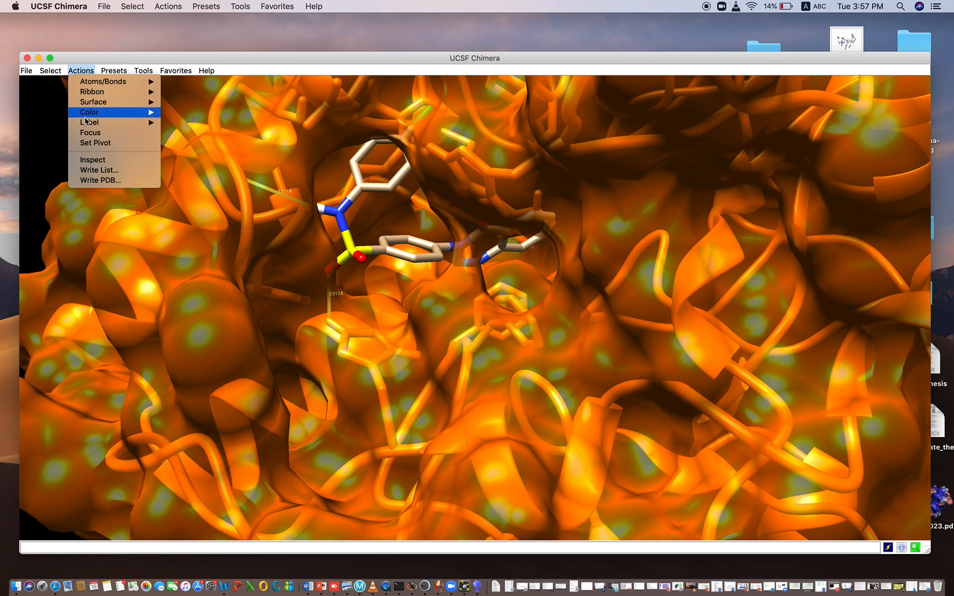
mouse_move(85, 118)
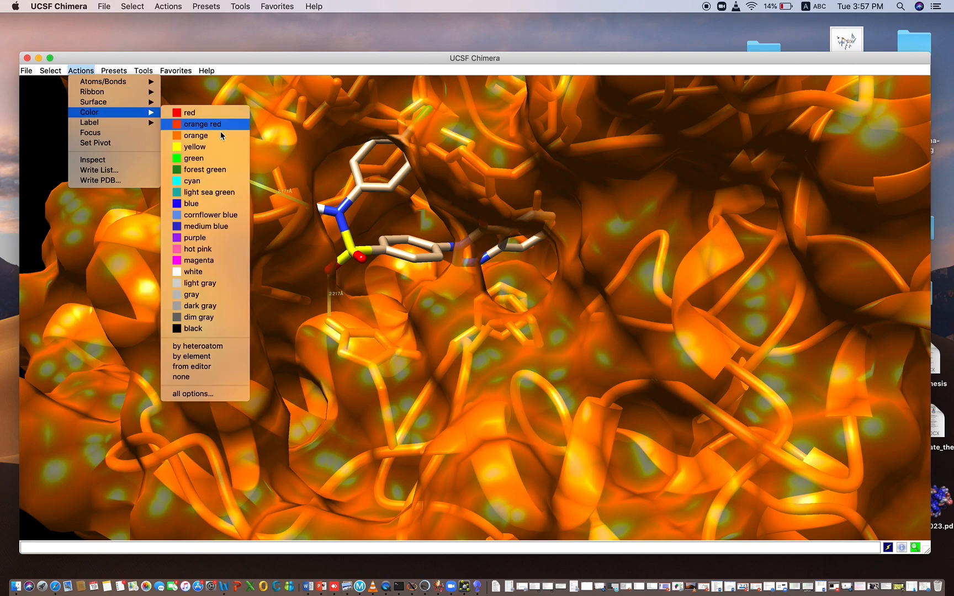
click(200, 260)
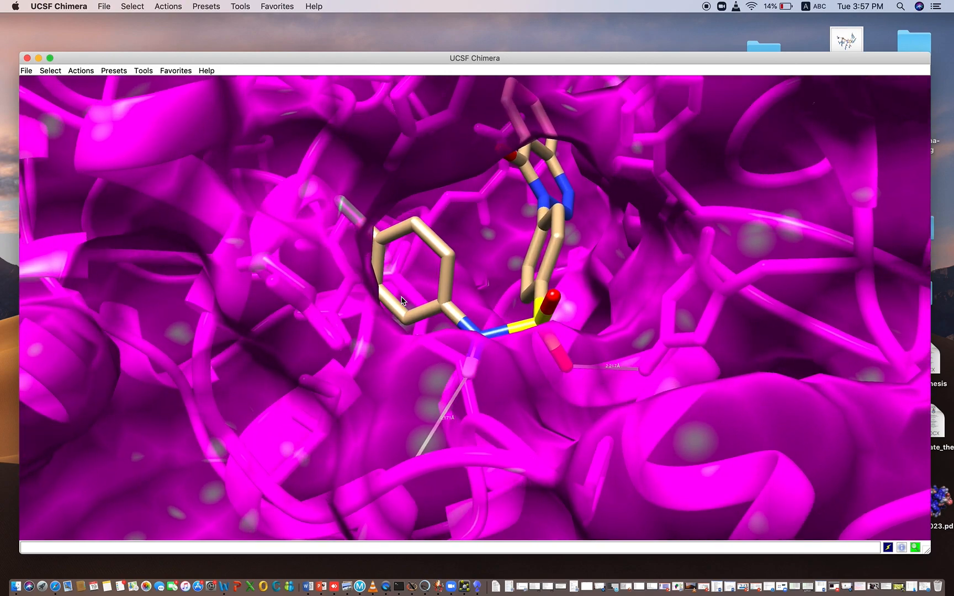
- Prepare a PNG image of the current view in the Docking folder, named image3, with a transparent background
click(26, 72)
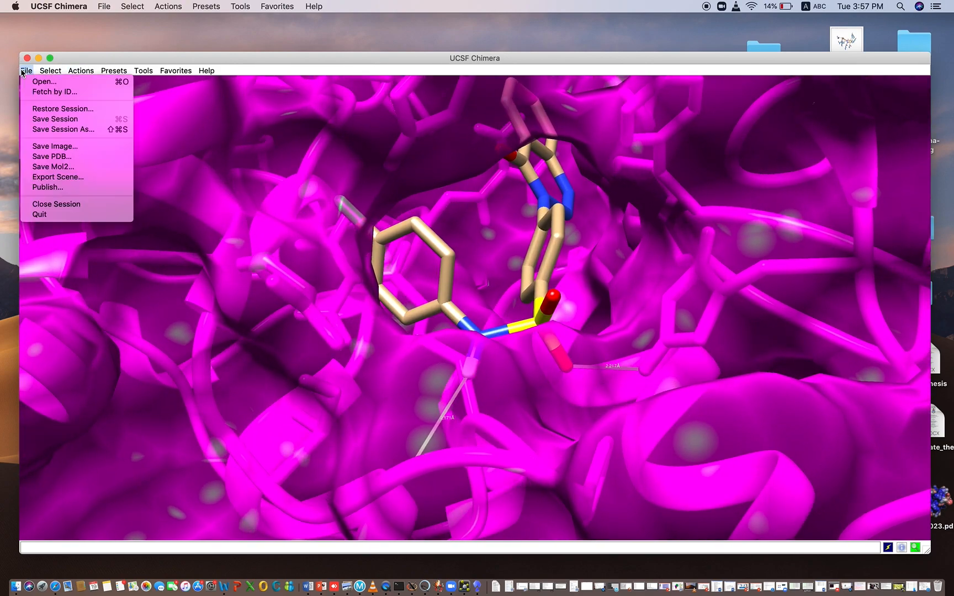
click(43, 147)
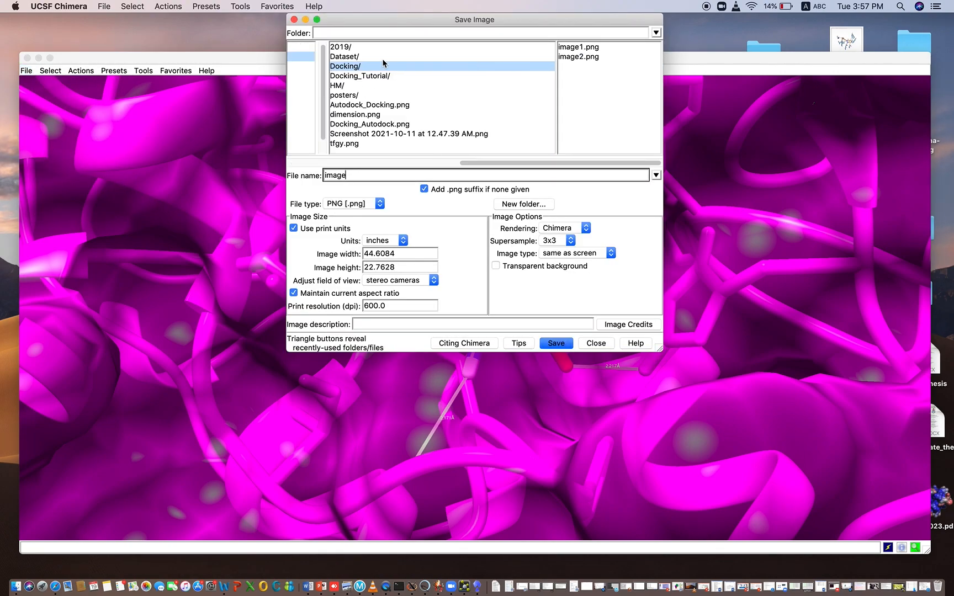
double_click(352, 175)
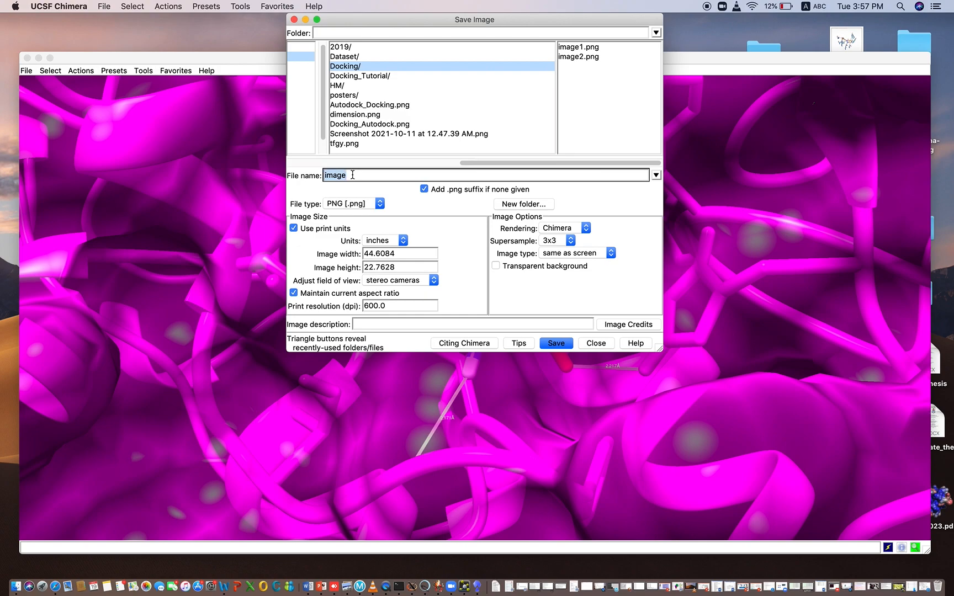
text(i)
- Try to save the image with the print resolution set to 6000 dpi
click(379, 305)
click(402, 310)
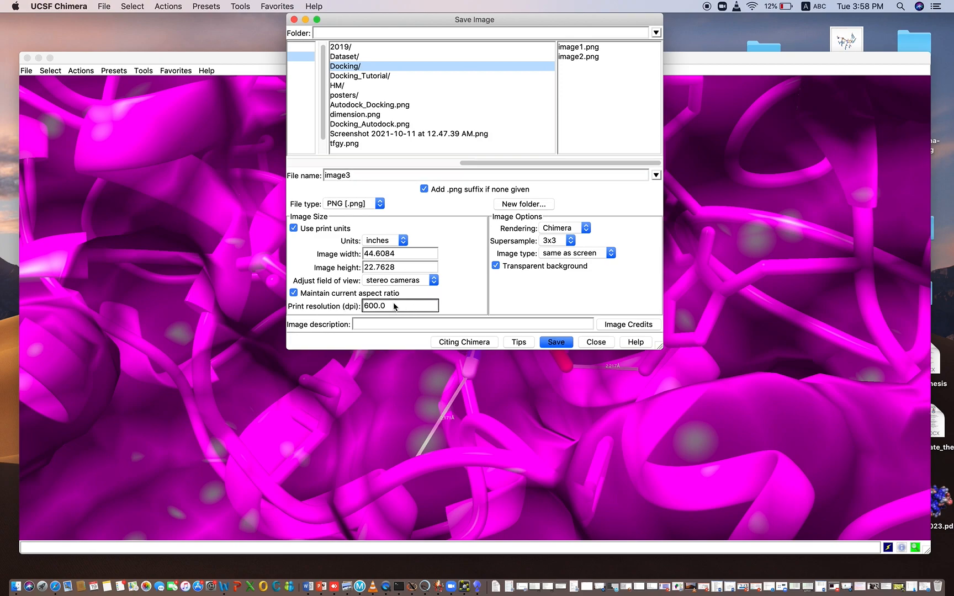
key(BackSpace)
key(BackSpace)
key(BackSpace)
key(BackSpace)
text(6)
click(555, 342)
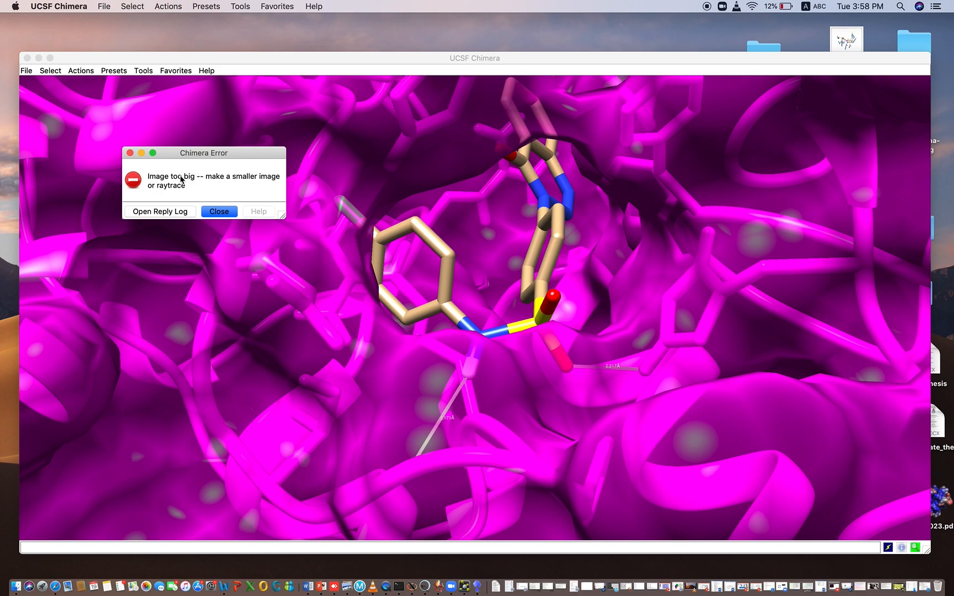
click(216, 215)
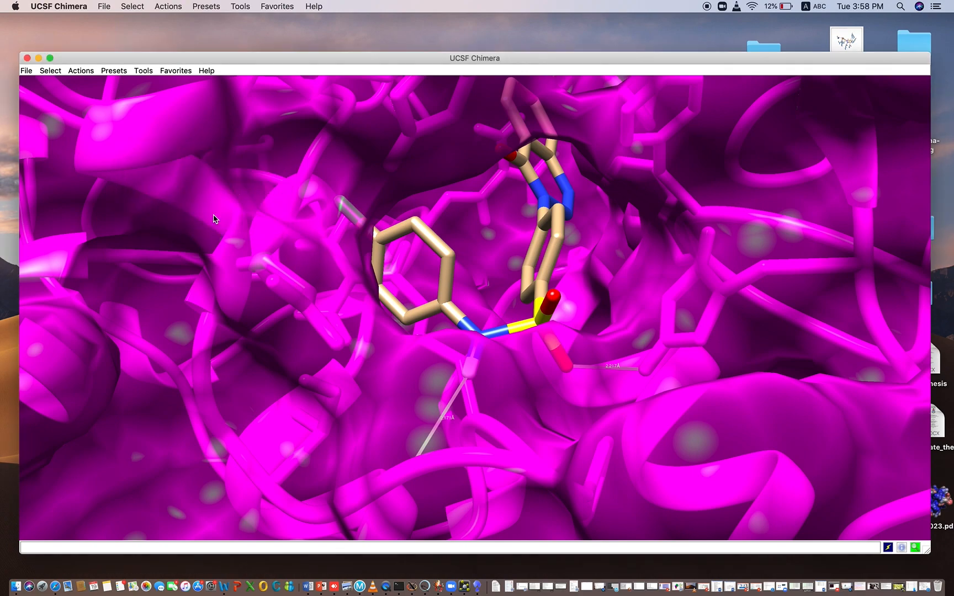
- Try to save image3 again with the print resolution set to 3000 dpi
click(26, 72)
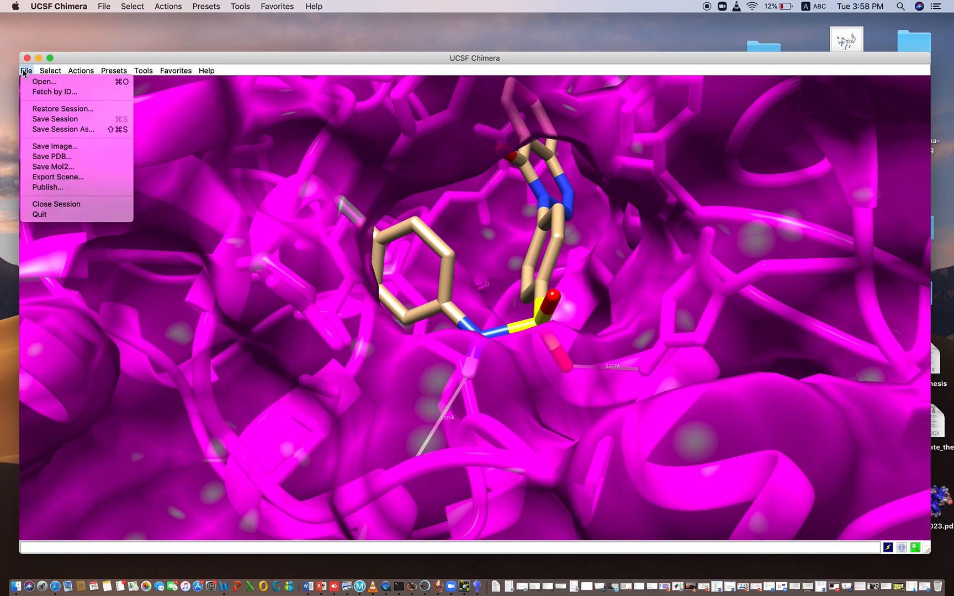
click(55, 146)
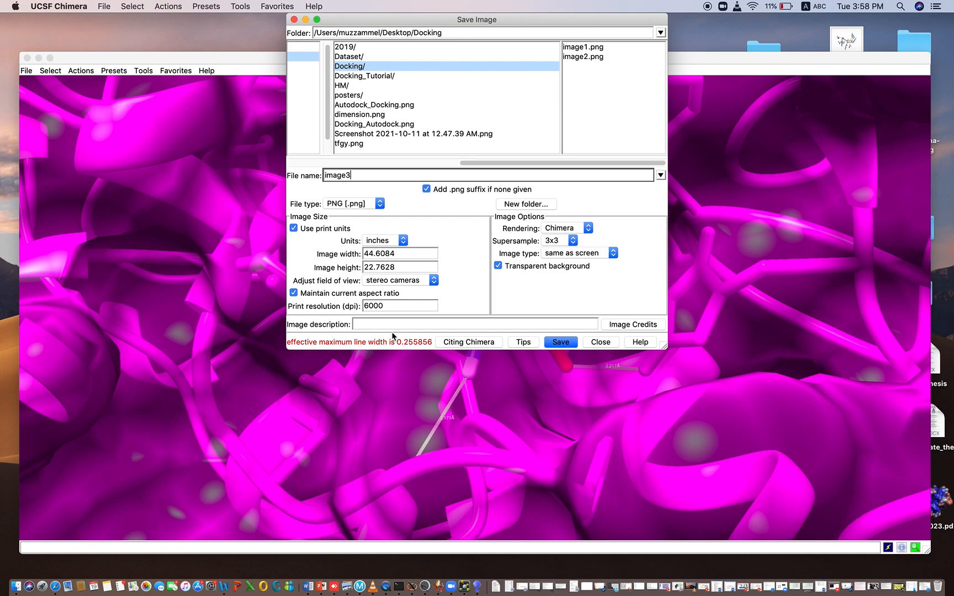
click(368, 305)
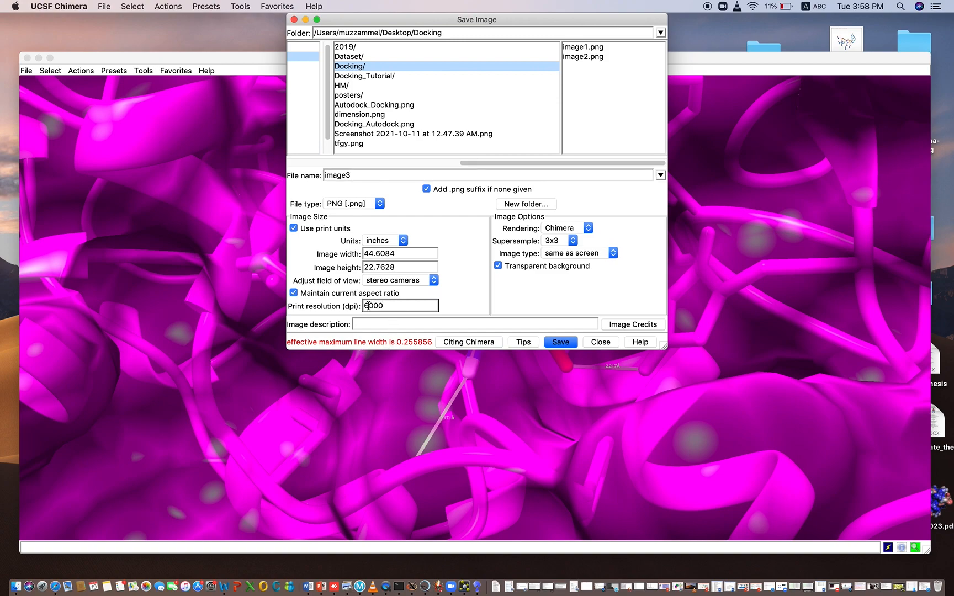
key(BackSpace)
text(8)
click(565, 344)
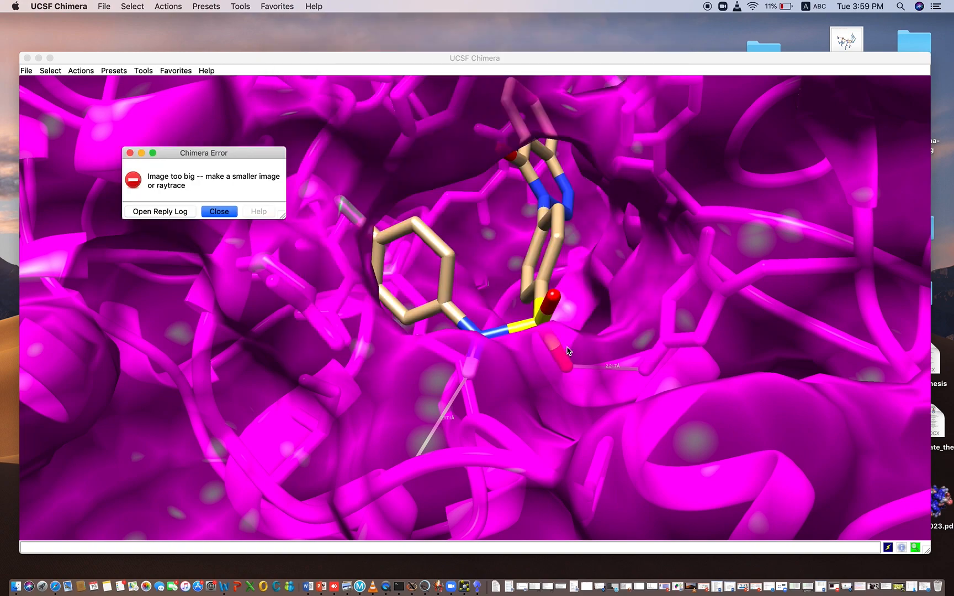
click(215, 216)
- Check the Docking folder in Finder for the image3 file and return to UCSF Chimera
click(39, 58)
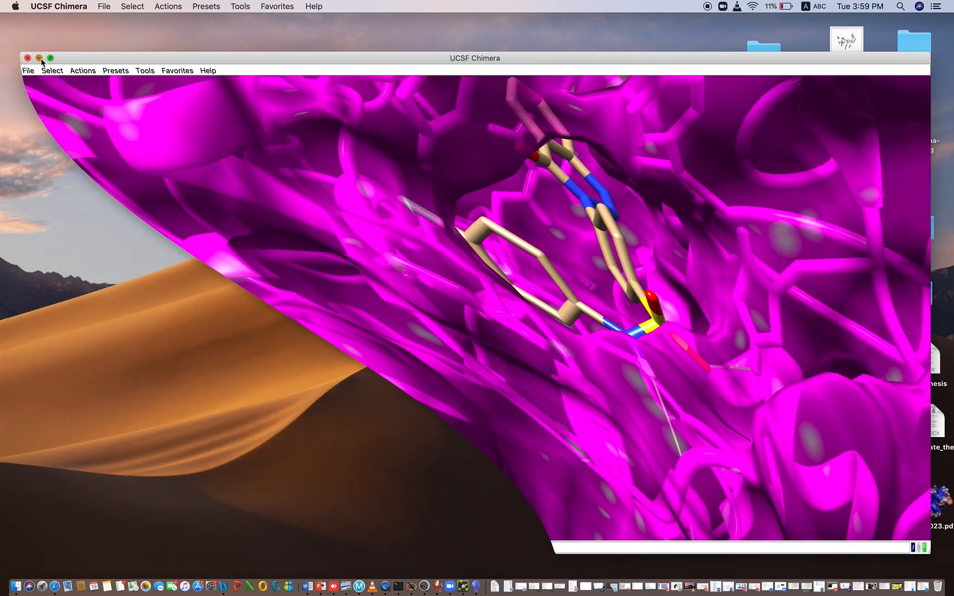
double_click(848, 124)
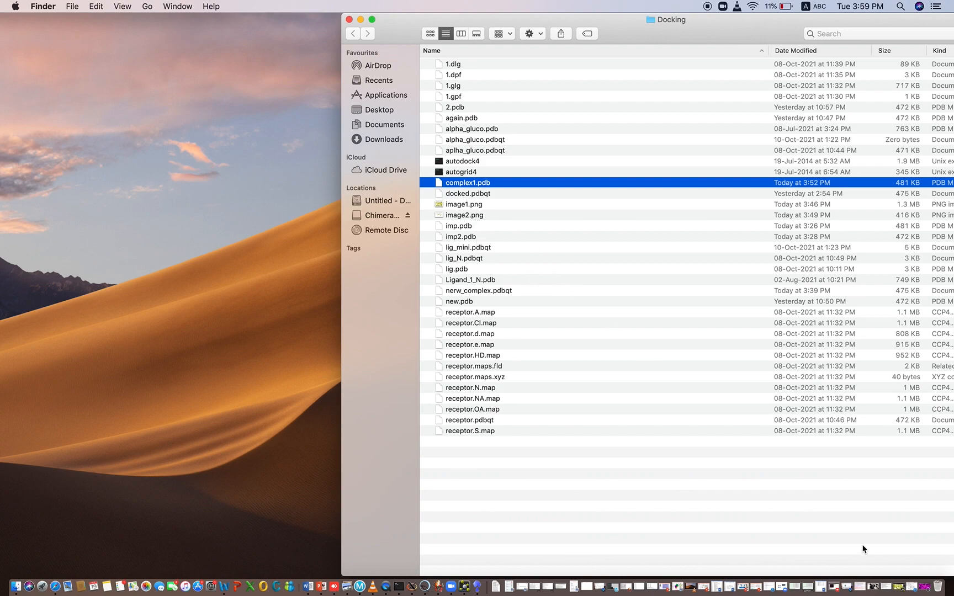
click(925, 587)
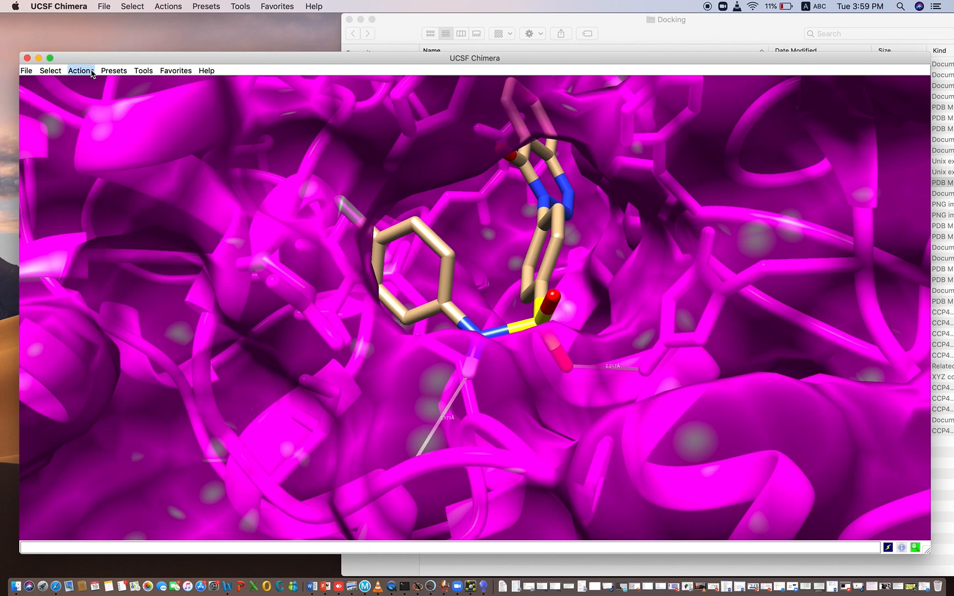
- Try to save image3 once more with the print resolution set to 2000 dpi
click(103, 7)
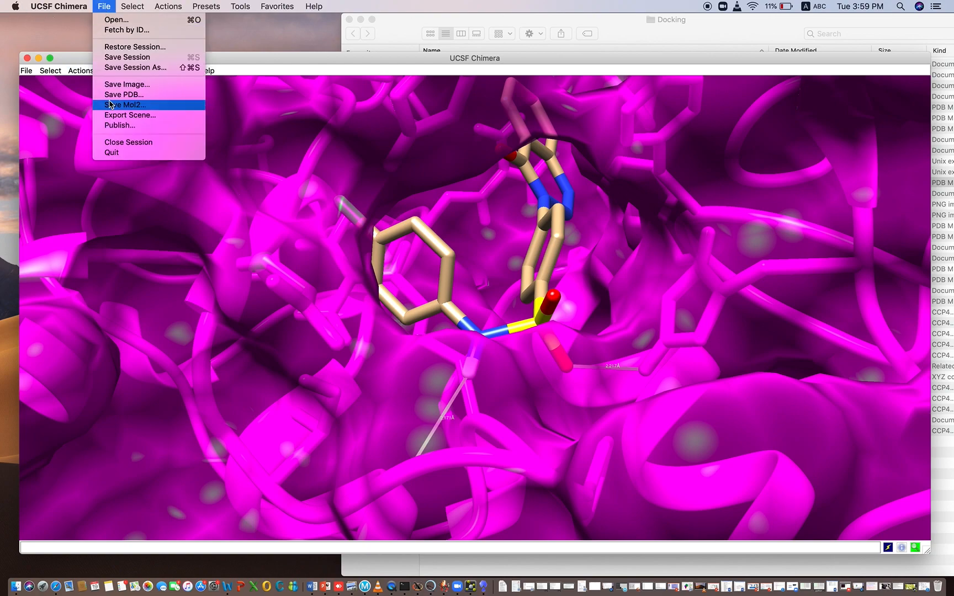
click(126, 84)
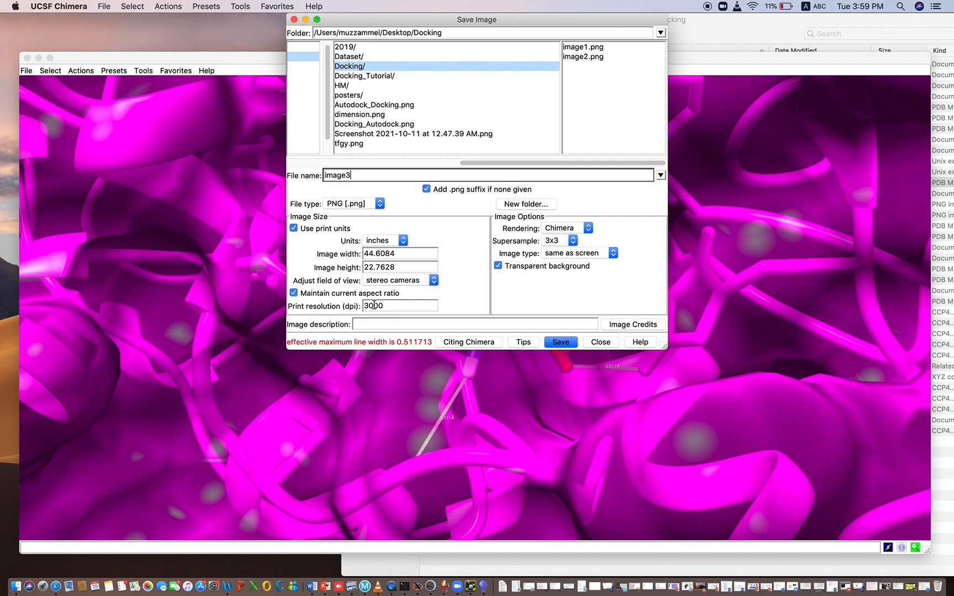
click(369, 306)
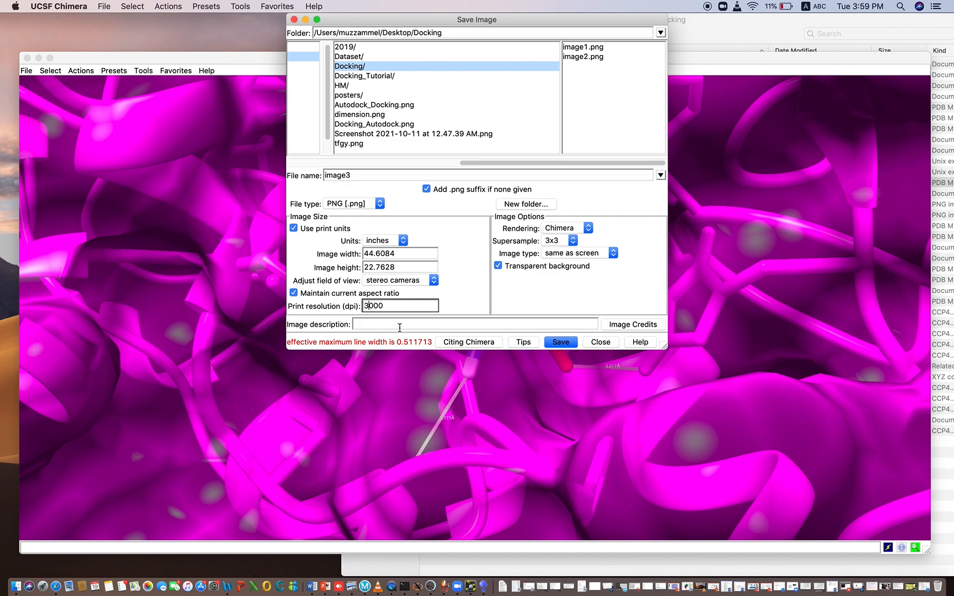
key(BackSpace)
text(2)
click(560, 342)
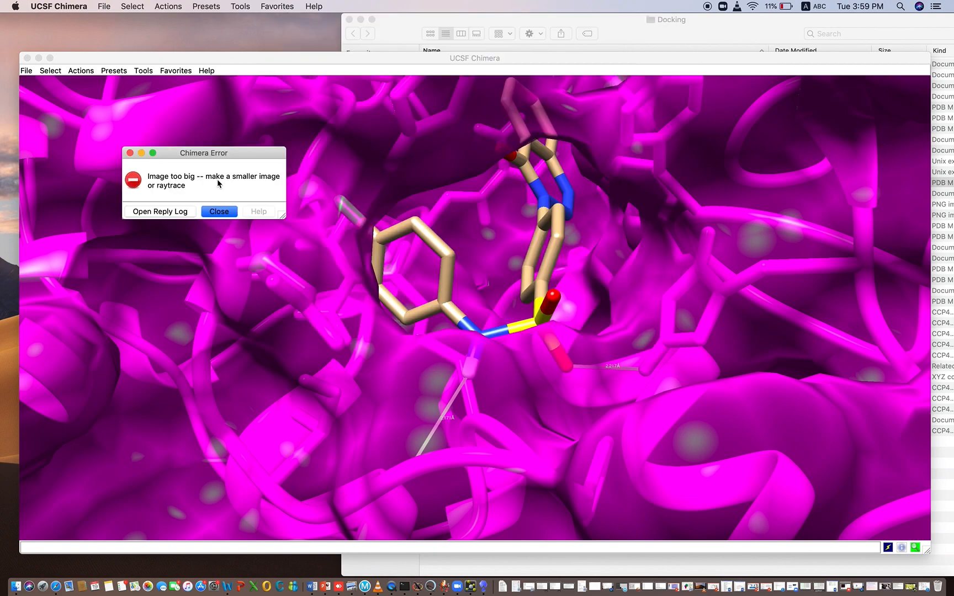
- Try to save image3 with the print resolution set to 1000 dpi
click(219, 211)
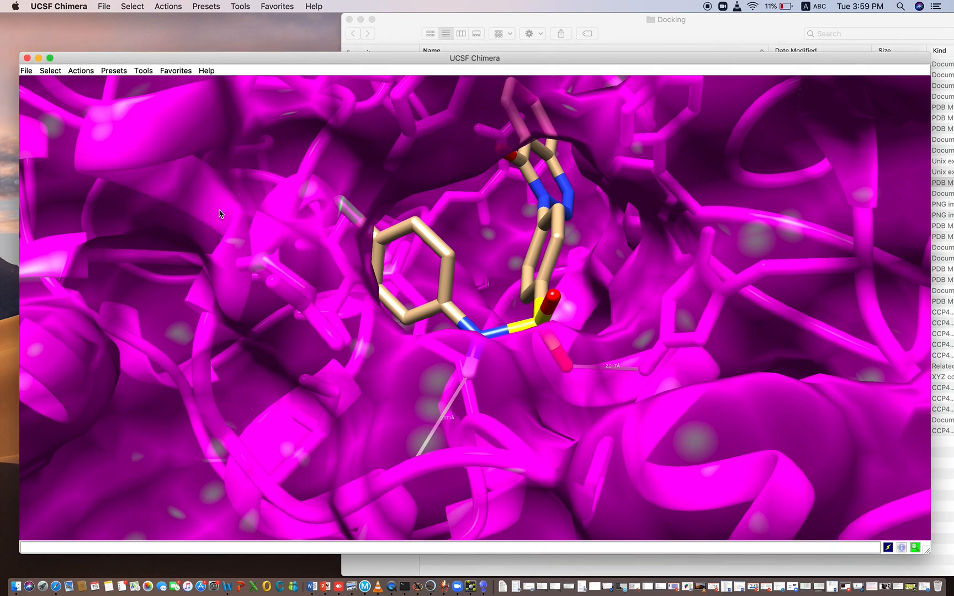
click(28, 74)
click(47, 148)
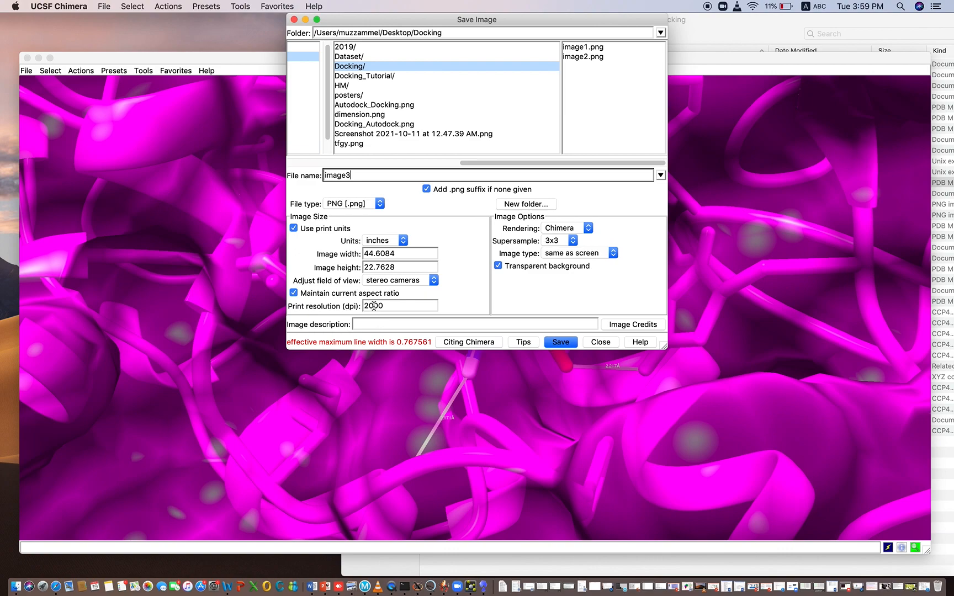
click(370, 305)
key(BackSpace)
text(1)
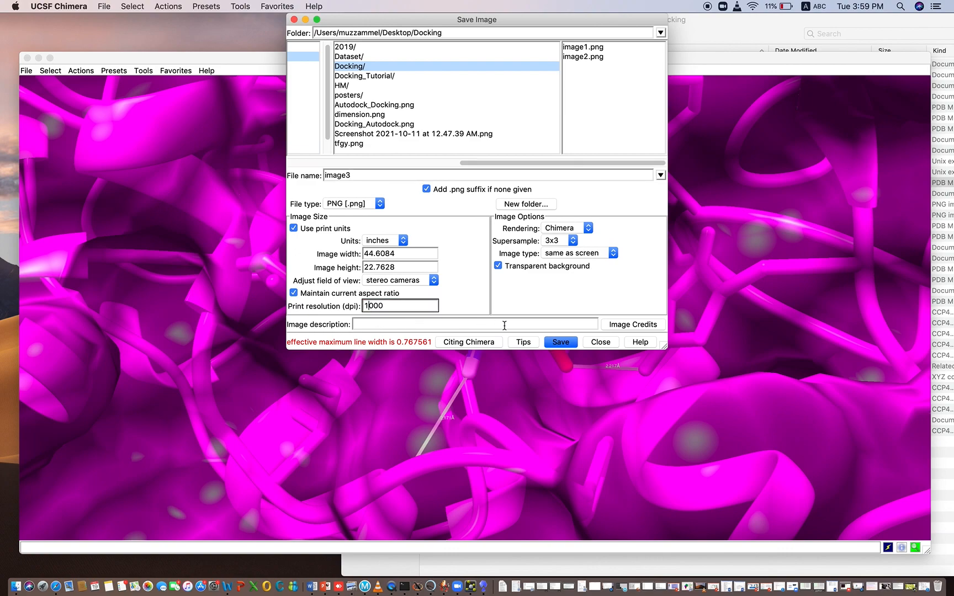
click(560, 342)
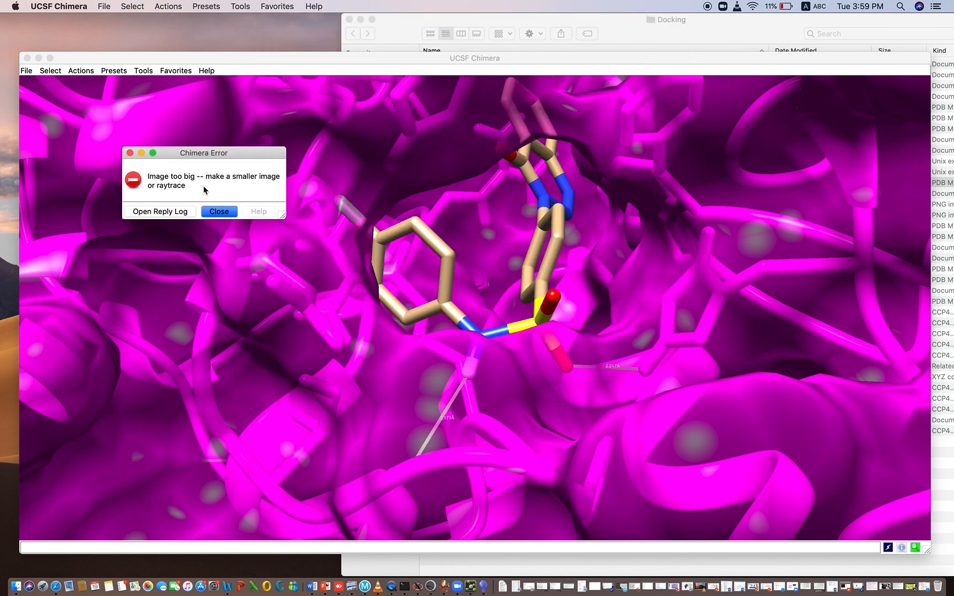
click(222, 213)
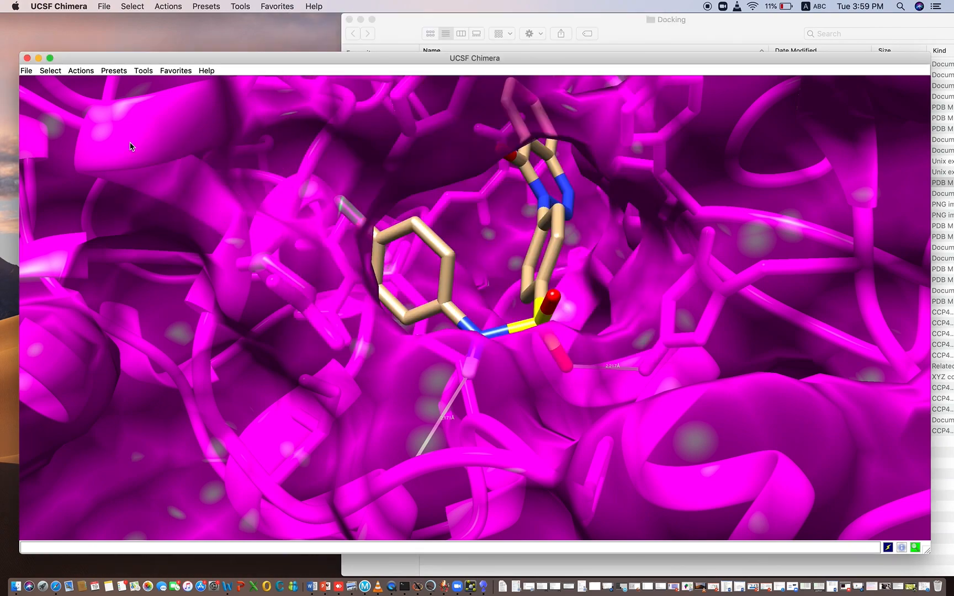
- Save the view as PNG image3 in the Docking folder, using print units and a print resolution of 300 dpi
click(26, 70)
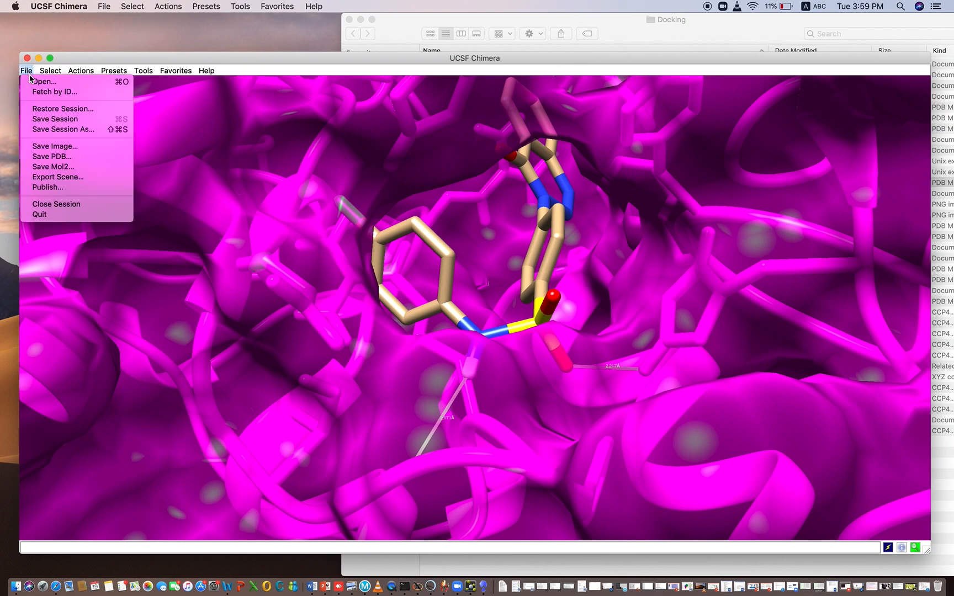
click(55, 146)
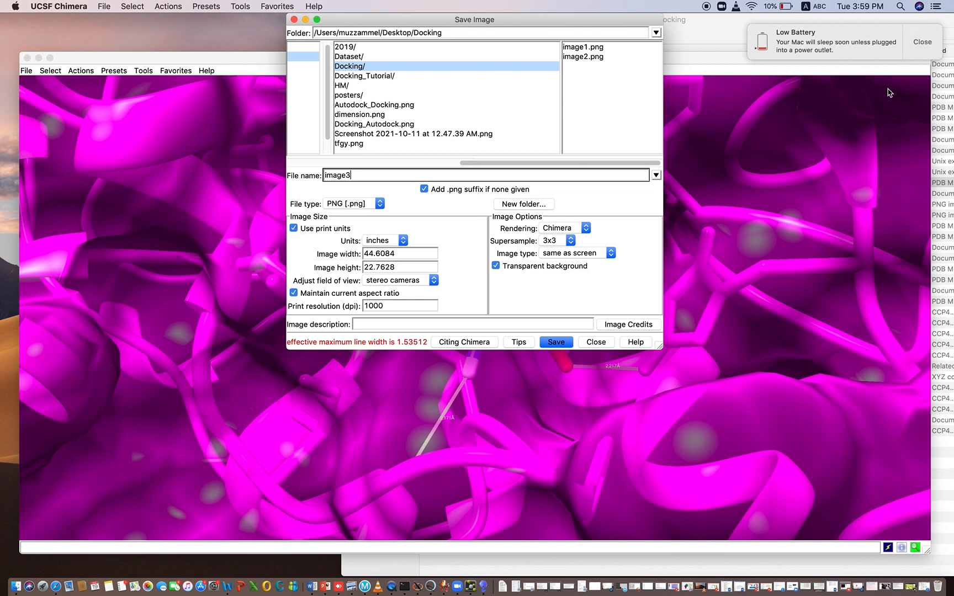
click(922, 42)
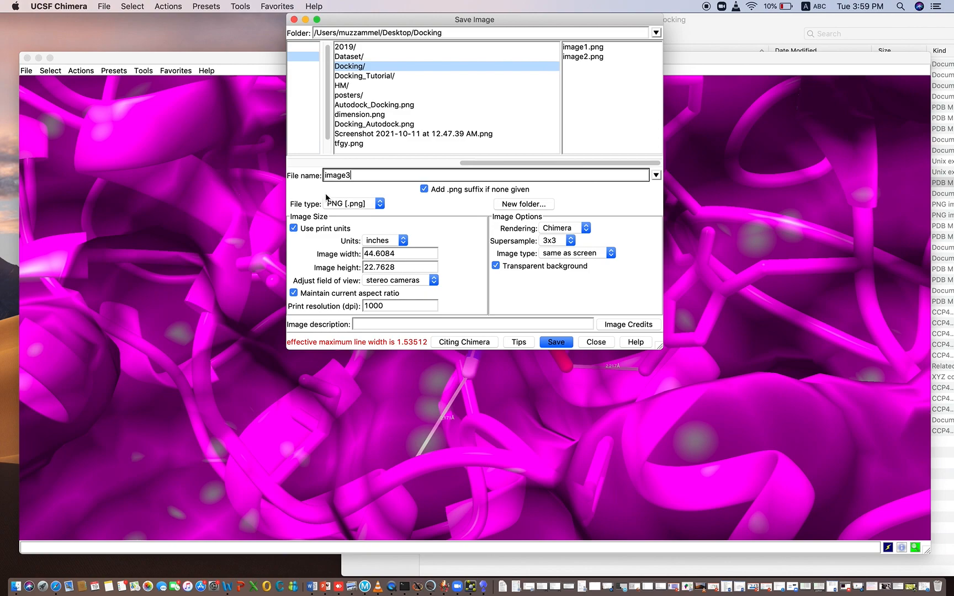
click(294, 228)
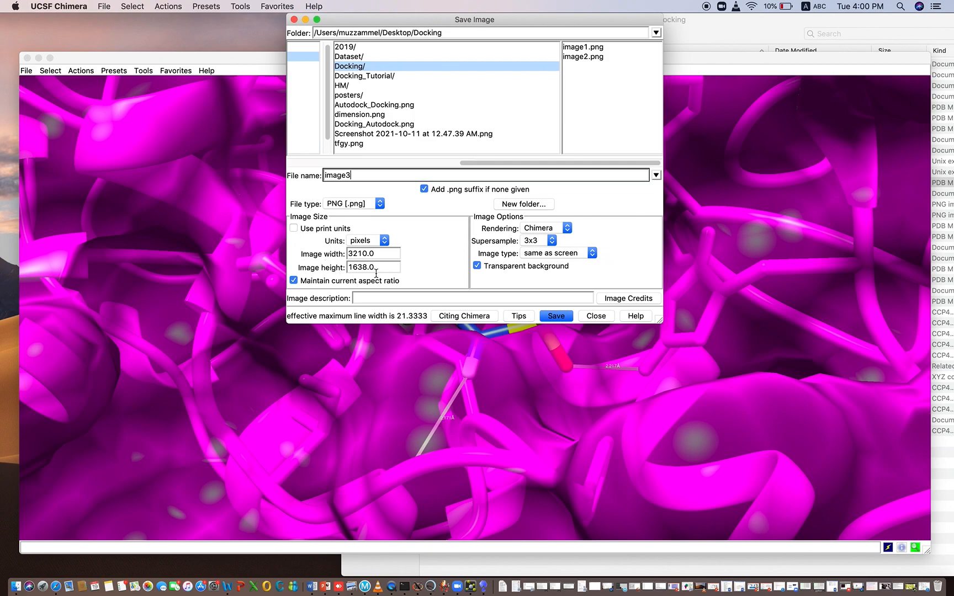
click(294, 229)
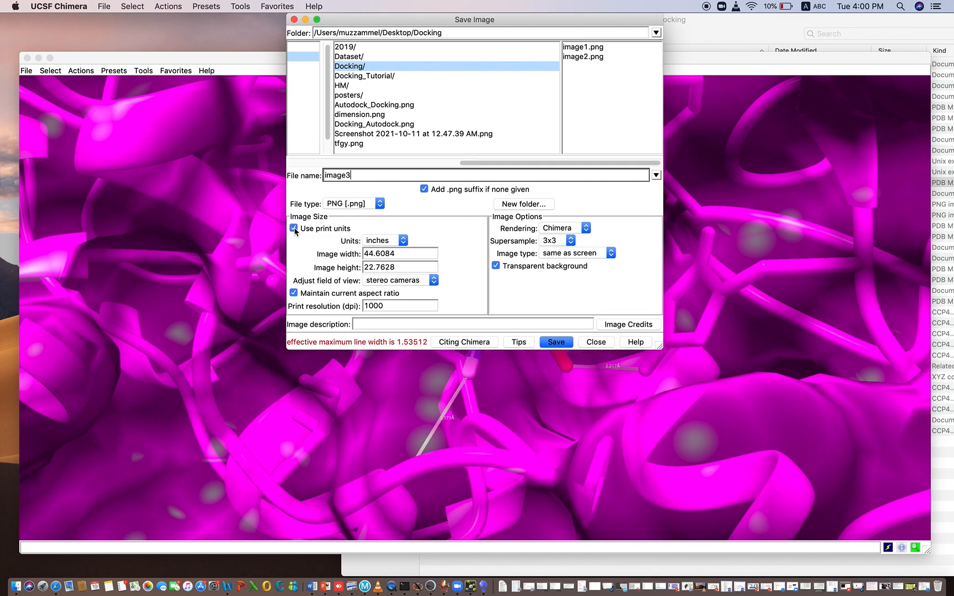
double_click(389, 304)
text(2)
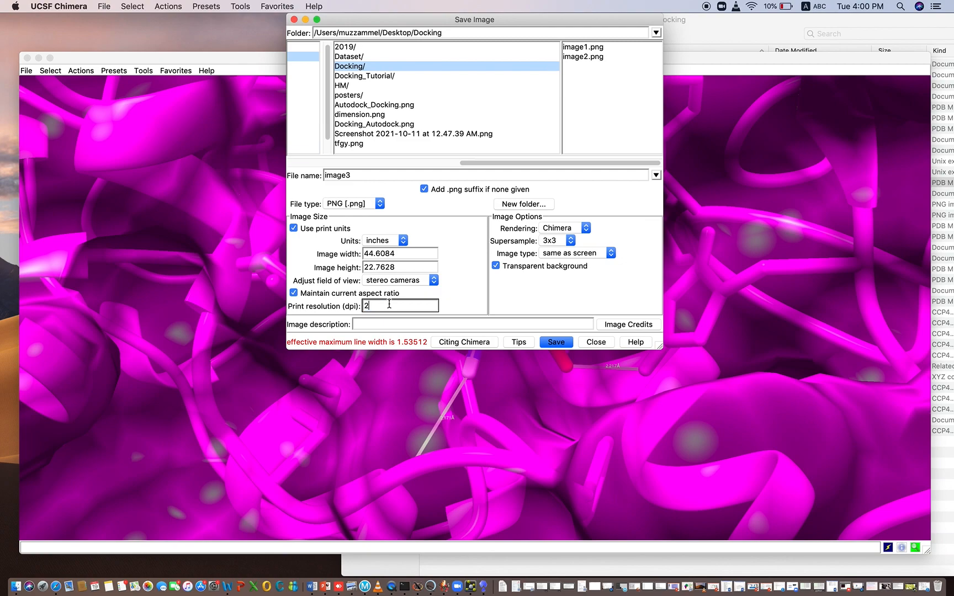
key(BackSpace)
text(300)
click(563, 343)
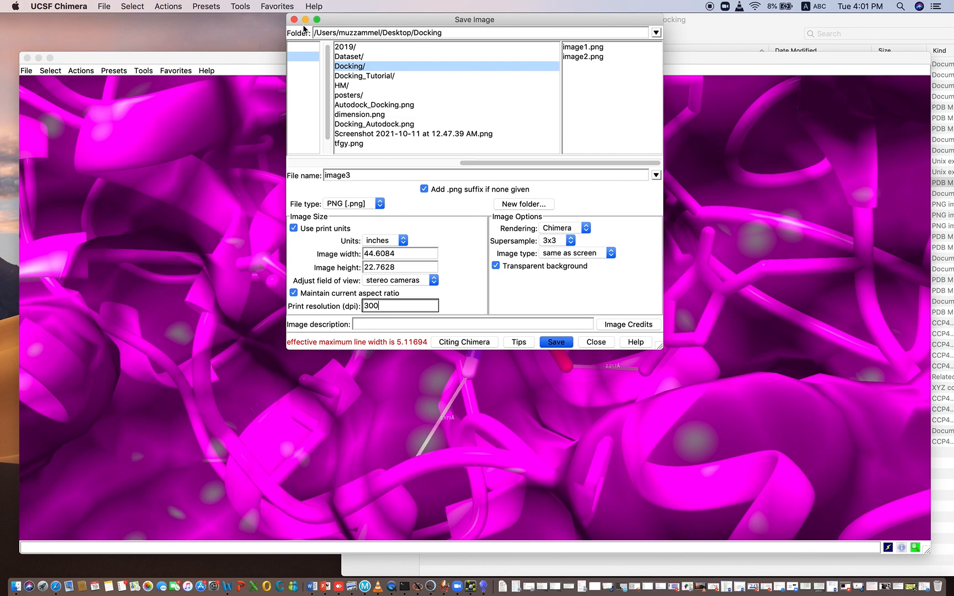
click(206, 105)
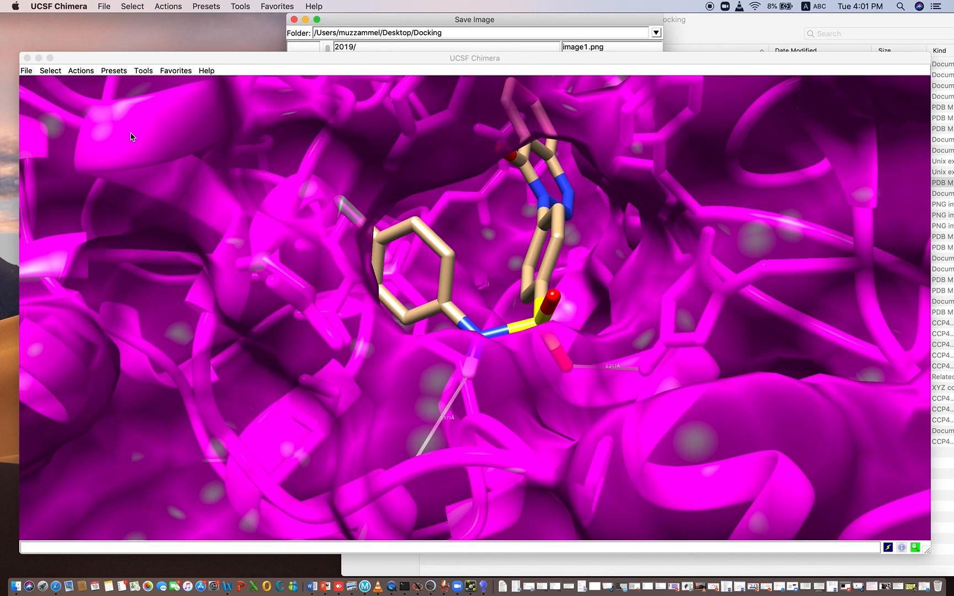
drag(338, 19, 347, 22)
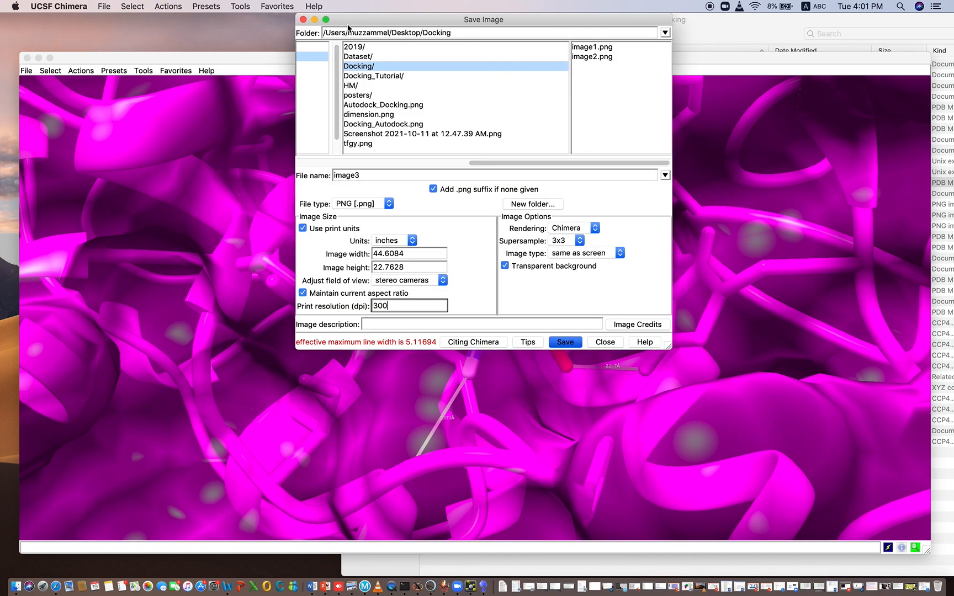
click(249, 22)
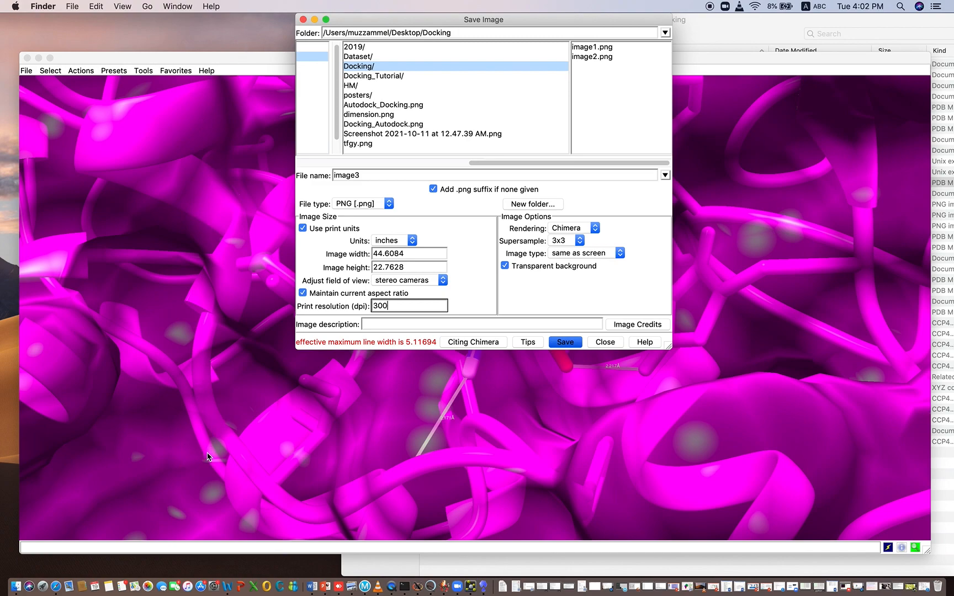
- Check image3.png in the Docking folder in Finder and return to the UCSF Chimera window
click(17, 590)
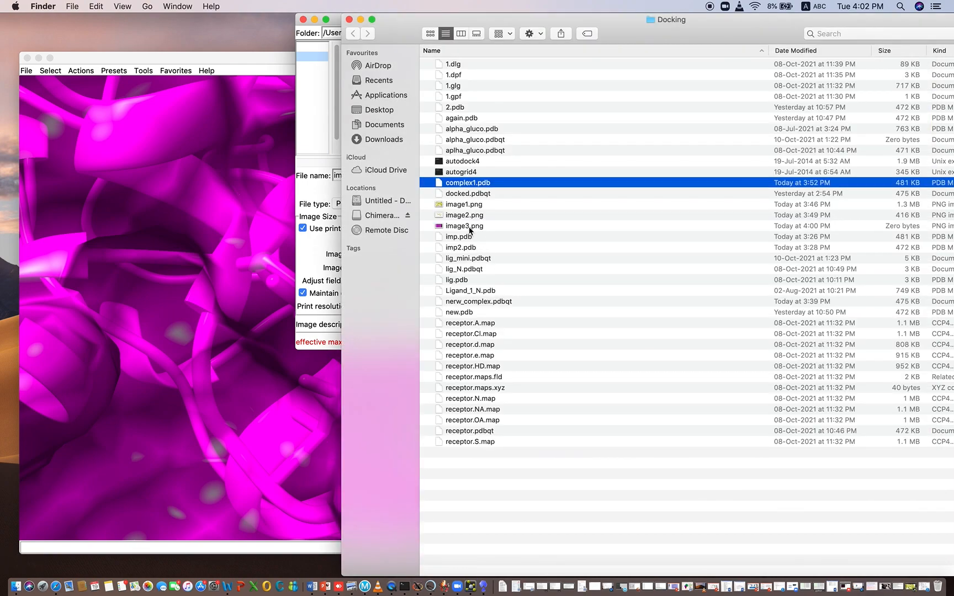
click(470, 226)
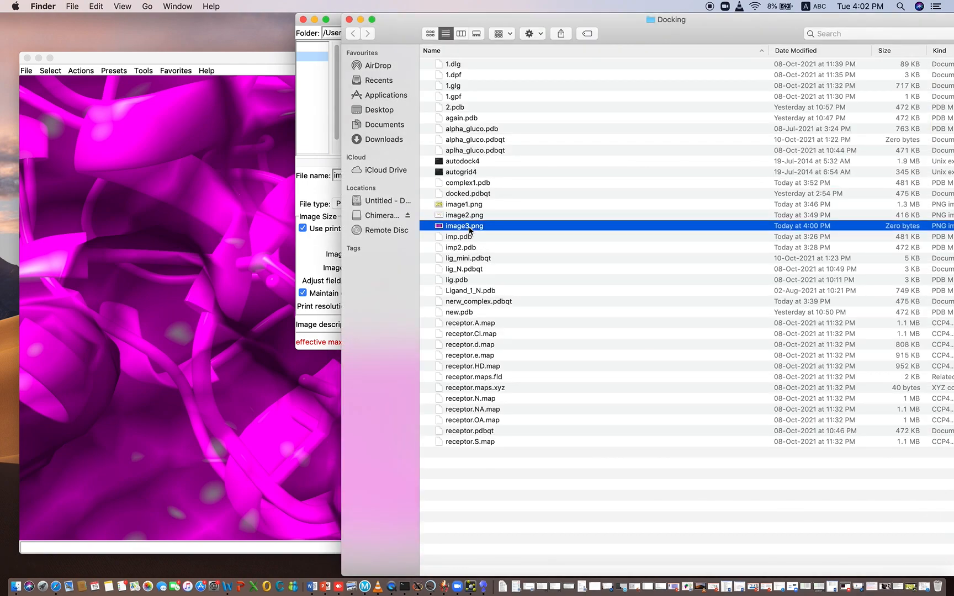
click(311, 249)
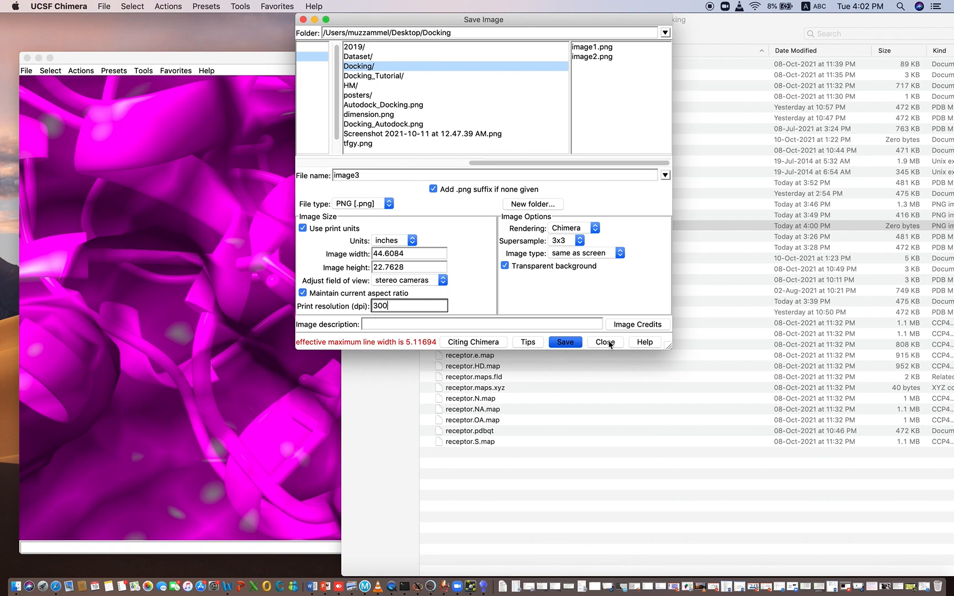
click(244, 454)
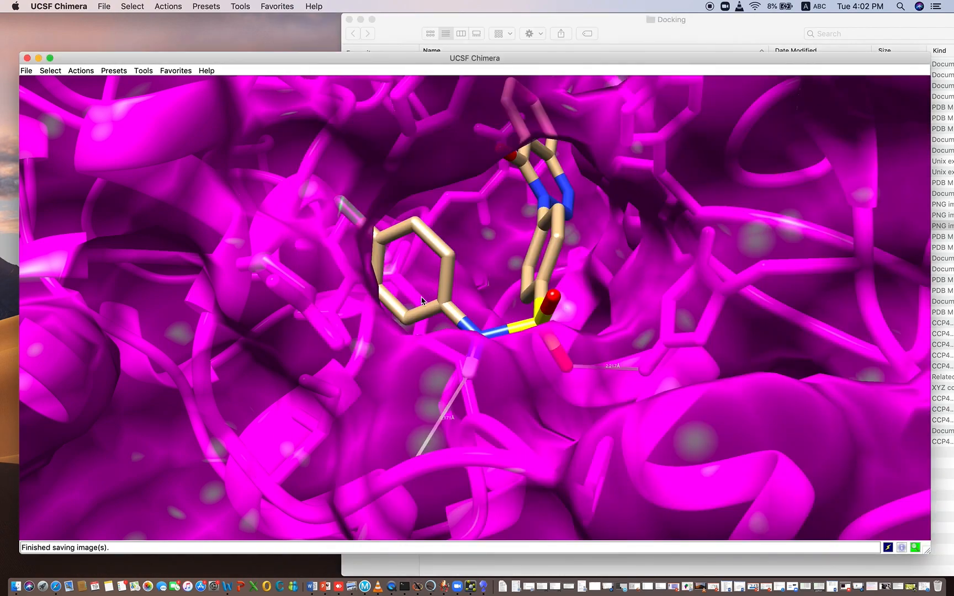
- Open image3.png from the Docking folder in Preview and inspect the rendering of the ligand up close
click(702, 24)
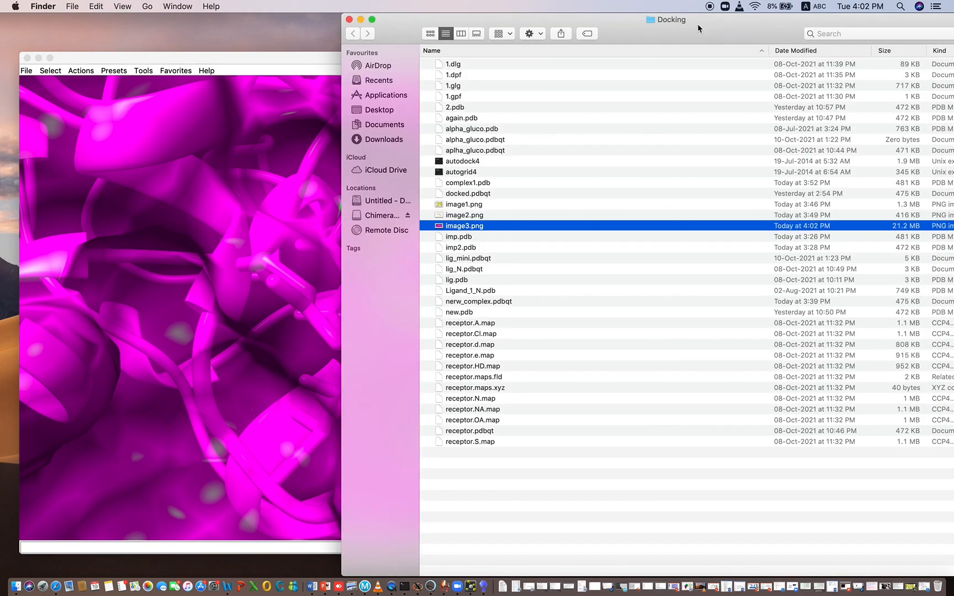
double_click(496, 228)
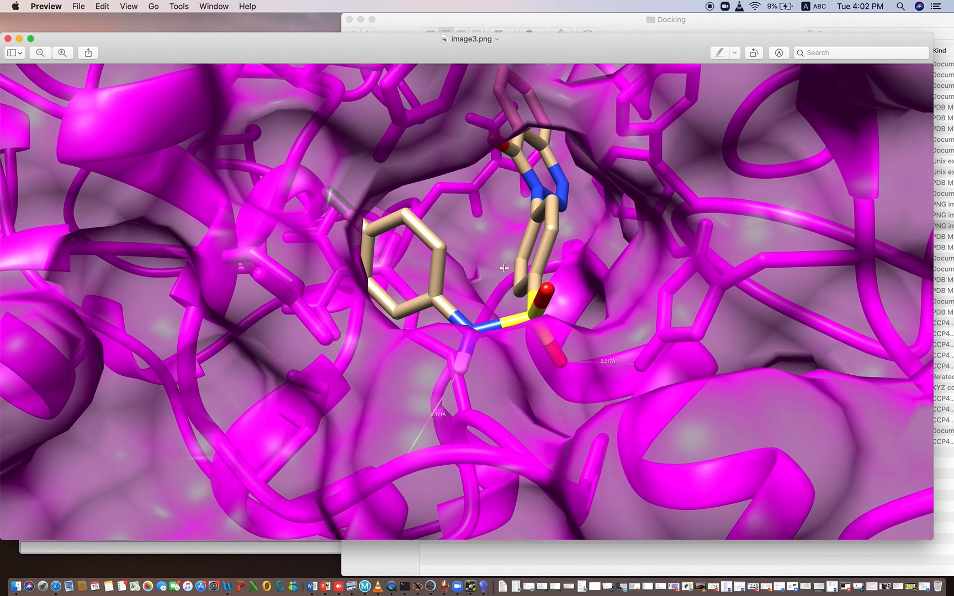
scroll(504, 267, up, 5)
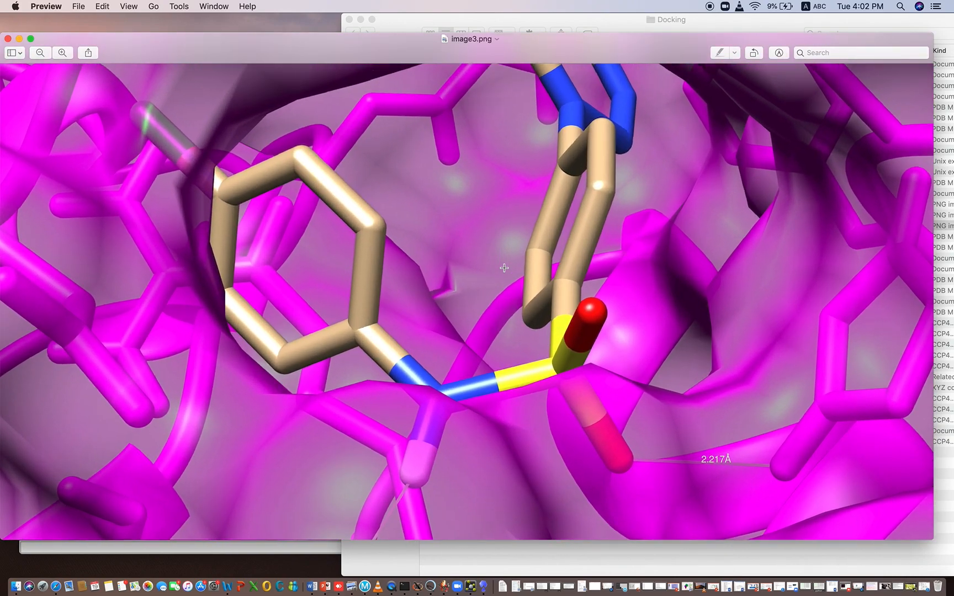
scroll(504, 268, down, 5)
scroll(504, 267, up, 4)
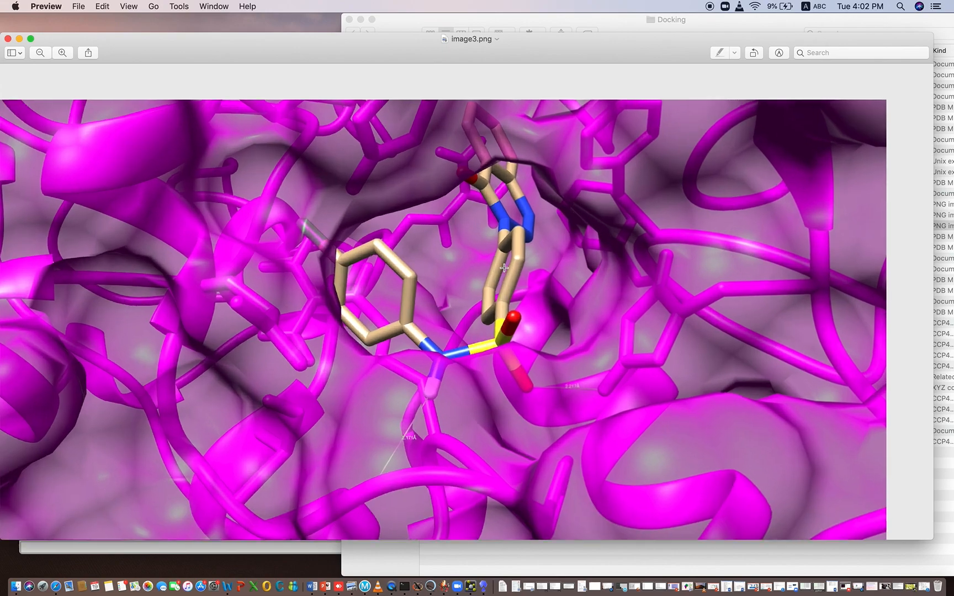
scroll(504, 268, up, 2)
scroll(504, 268, up, 3)
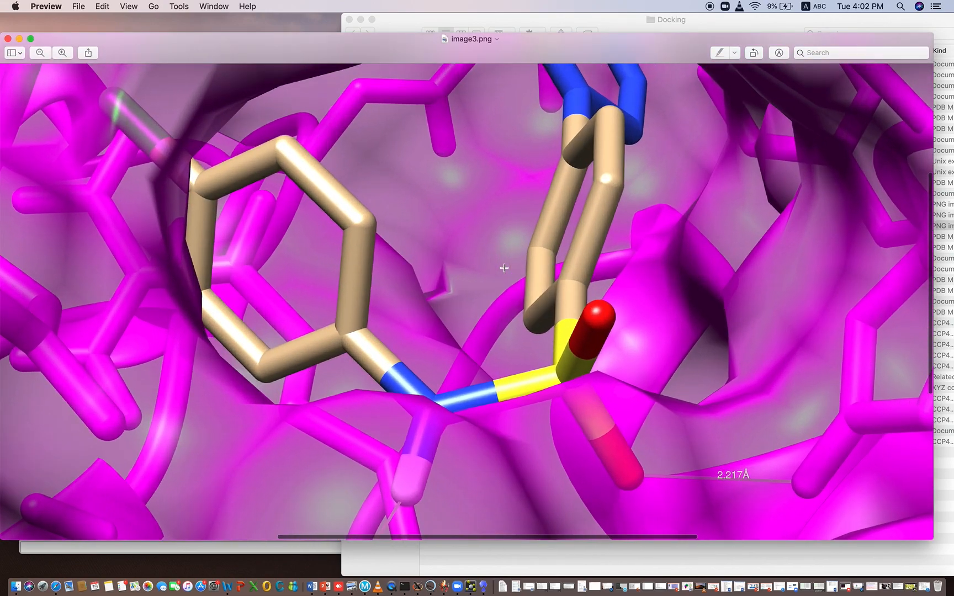
scroll(504, 268, up, 3)
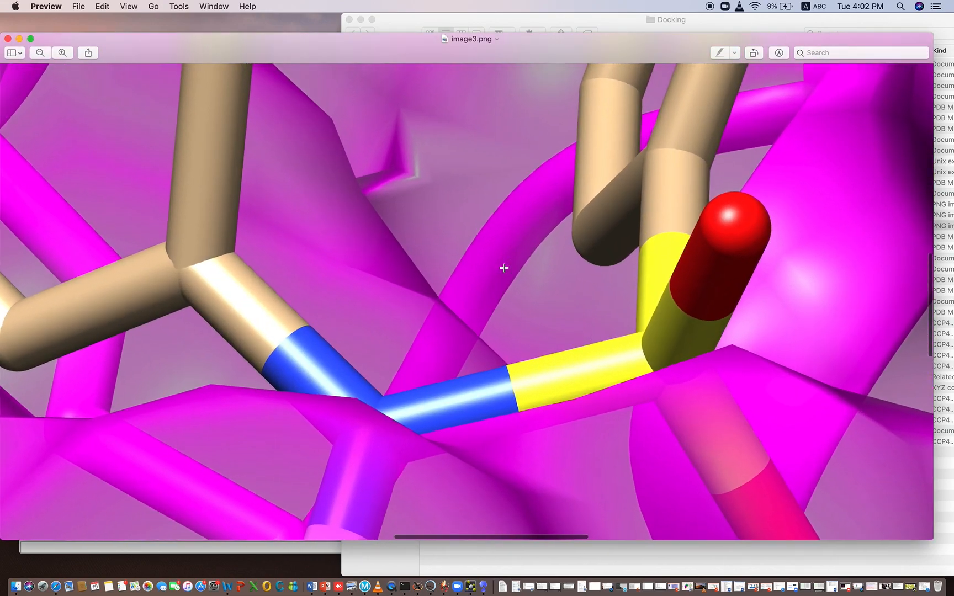
- Examine the hydrogen bond lines and distance labels around the ligand in the saved image for sharpness
scroll(504, 268, down, 10)
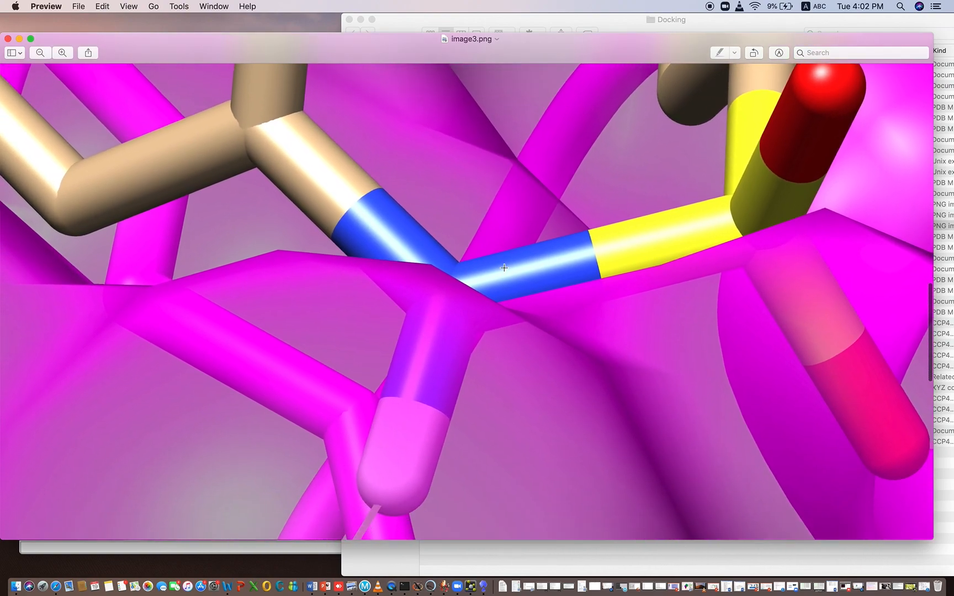
scroll(504, 268, down, 3)
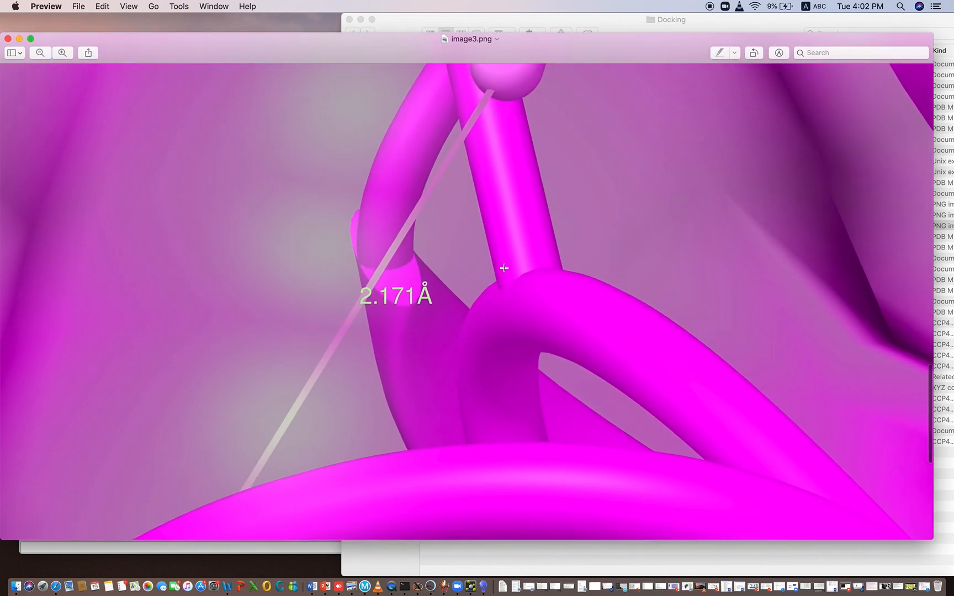
scroll(504, 268, up, 3)
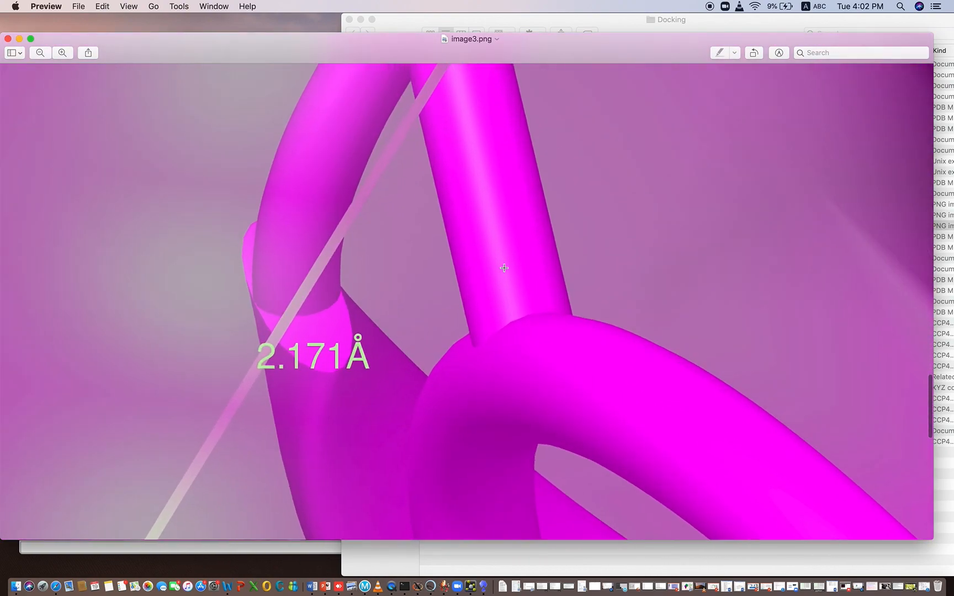
scroll(504, 268, down, 10)
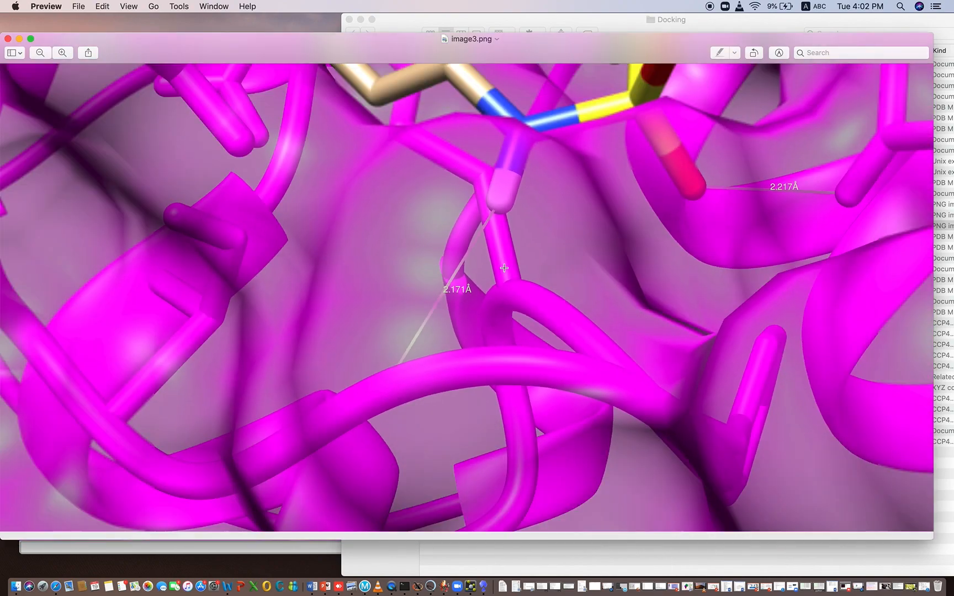
scroll(504, 268, down, 5)
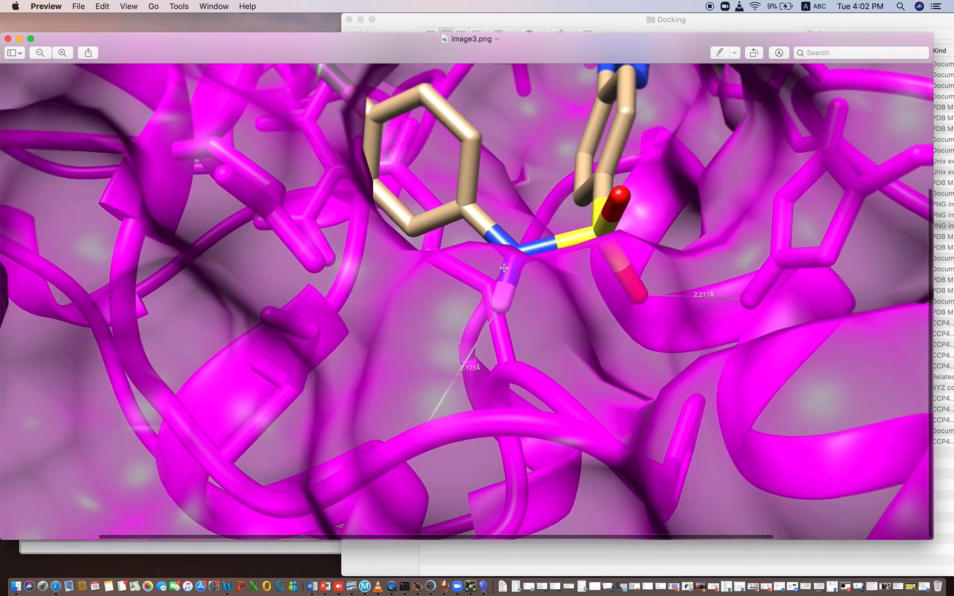
scroll(504, 268, up, 5)
scroll(504, 268, up, 2)
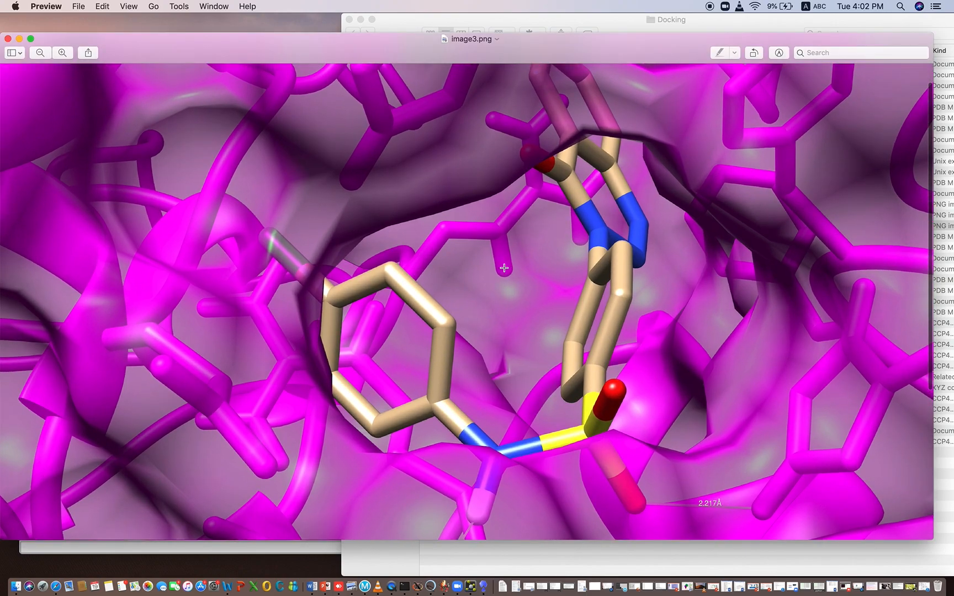
scroll(504, 268, up, 6)
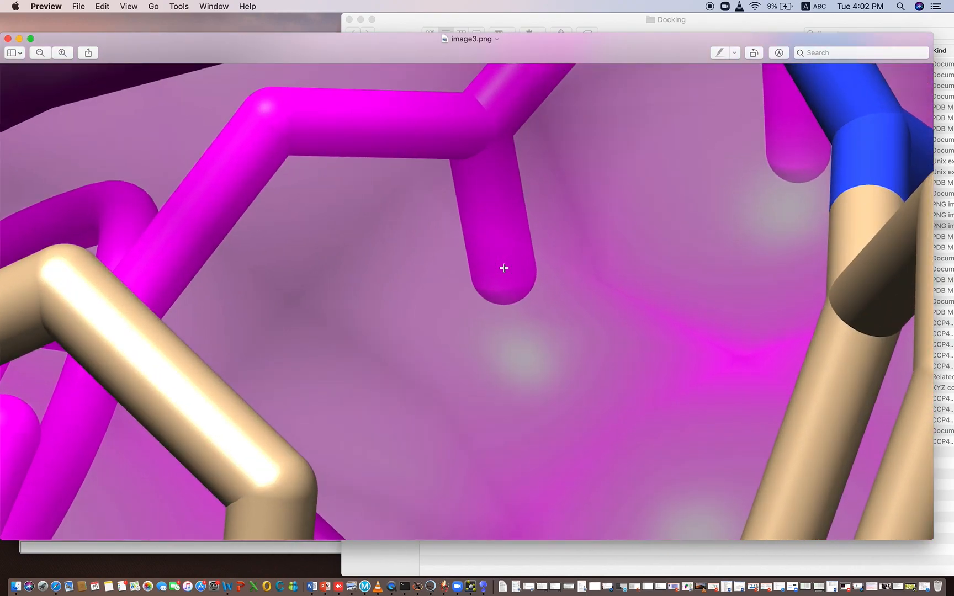
scroll(504, 268, down, 6)
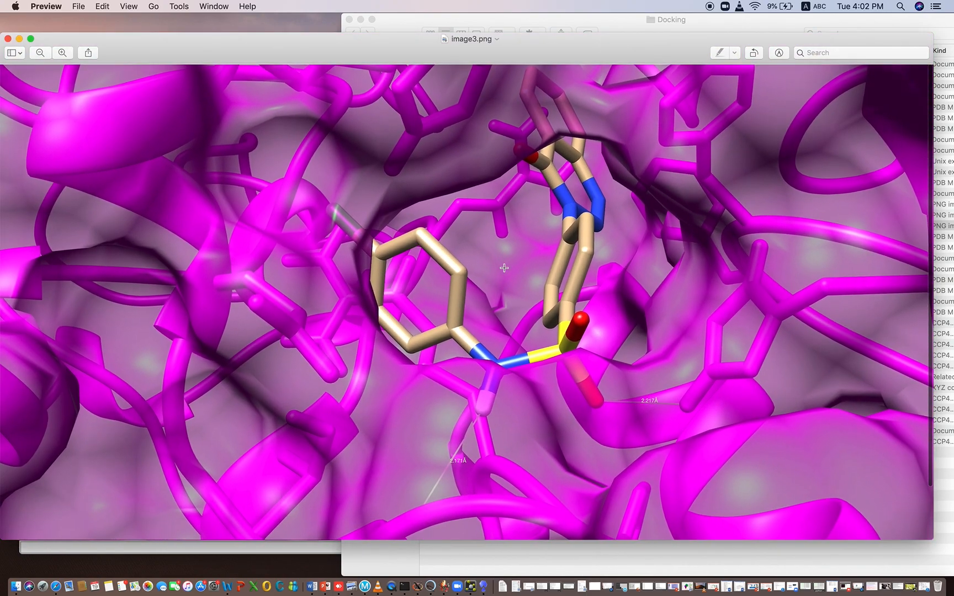
scroll(504, 268, down, 2)
scroll(504, 268, up, 3)
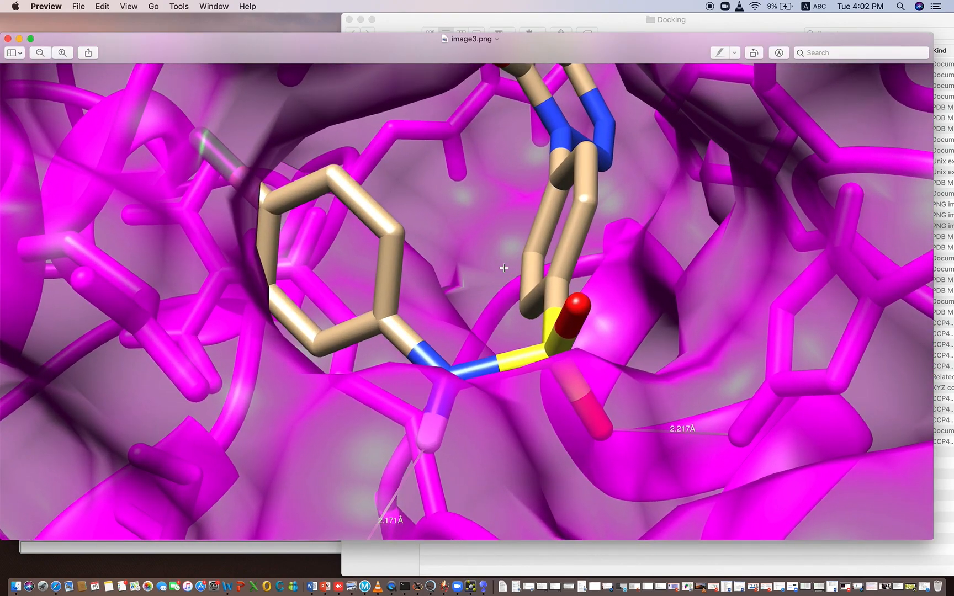
scroll(504, 268, up, 5)
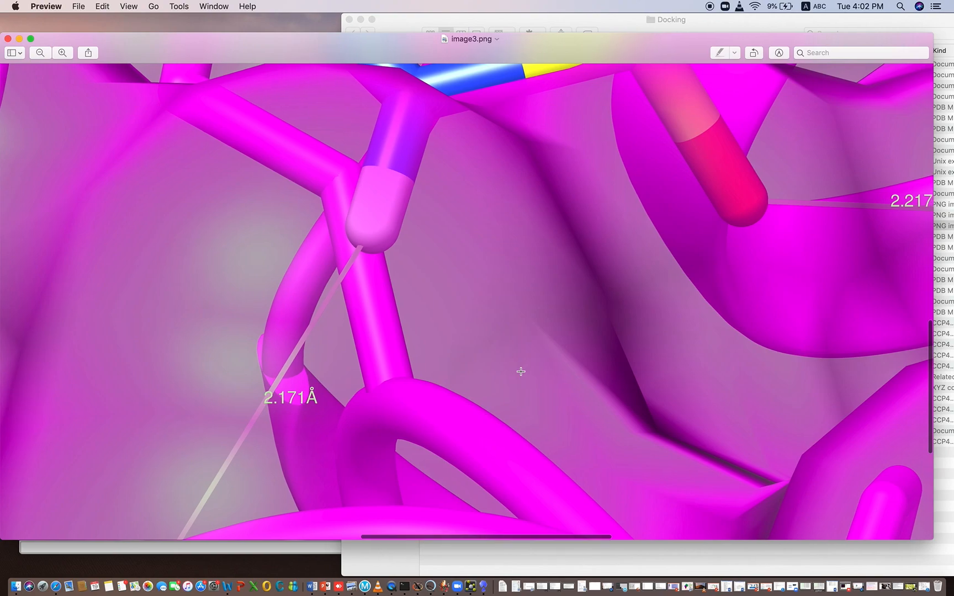
- Examine the distance label and line of the hydrogen bond at the ligand's sulfonyl oxygen up close for sharpness
scroll(521, 372, down, 3)
scroll(520, 372, right, 3)
scroll(520, 371, up, 4)
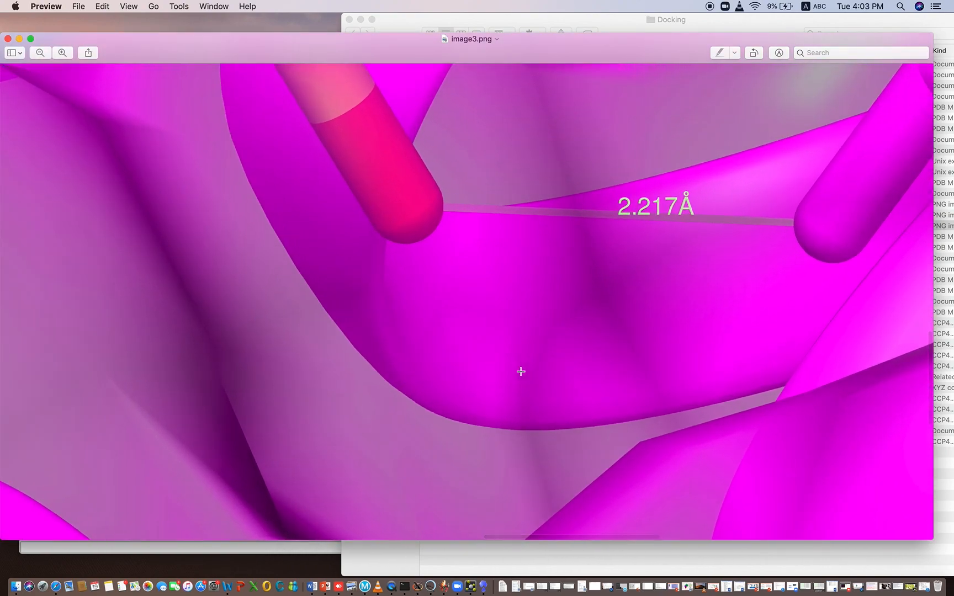
scroll(520, 371, up, 3)
scroll(520, 371, up, 4)
scroll(521, 372, right, 2)
scroll(520, 372, up, 1)
scroll(520, 372, up, 2)
scroll(520, 371, right, 3)
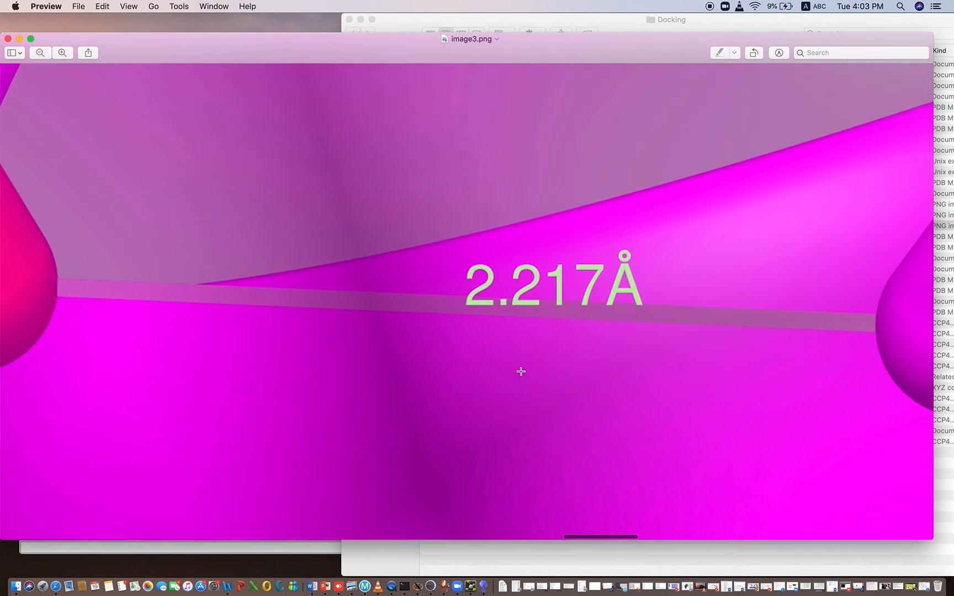
scroll(521, 371, right, 2)
scroll(520, 371, up, 2)
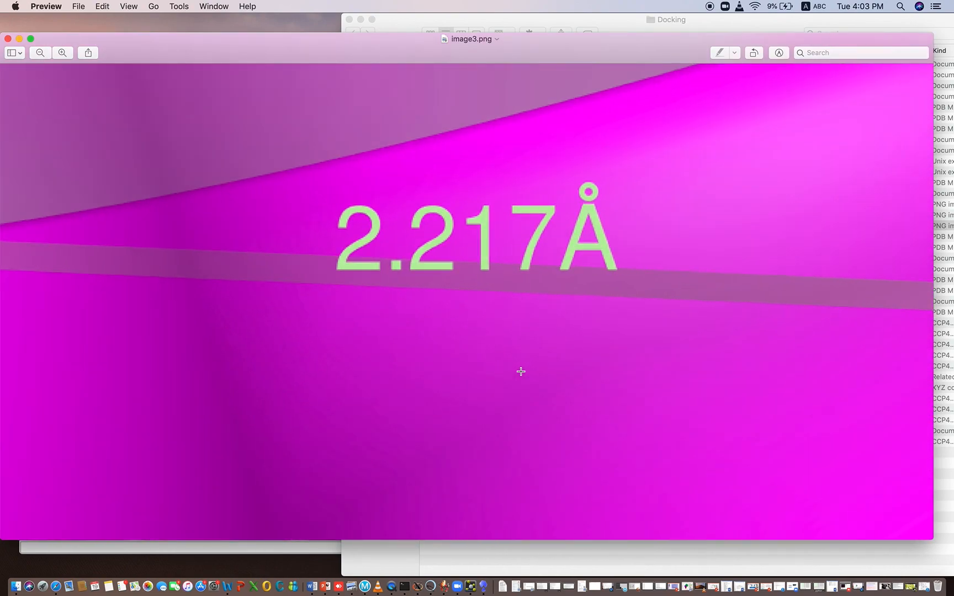
- Inspect the ligand's nitrogen and sulfonyl atoms and the surrounding pocket in image3.png, and minimize the image window
scroll(521, 371, down, 5)
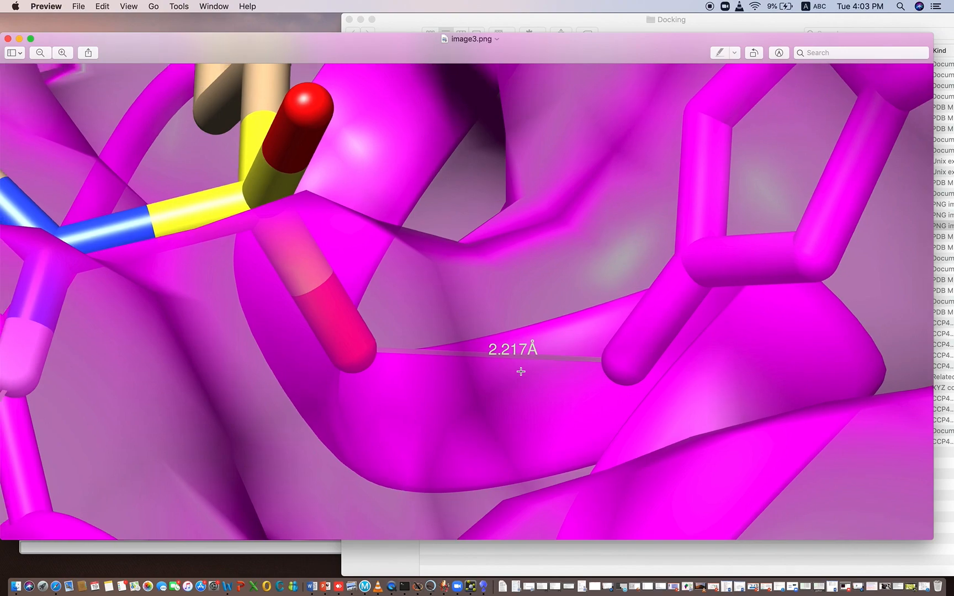
scroll(521, 371, left, 10)
scroll(520, 371, up, 2)
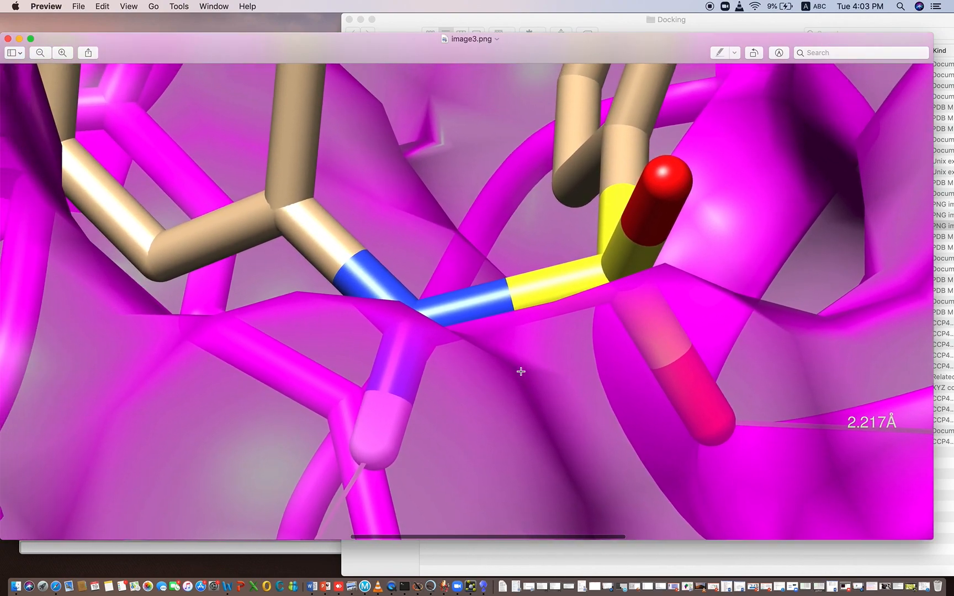
scroll(521, 372, up, 3)
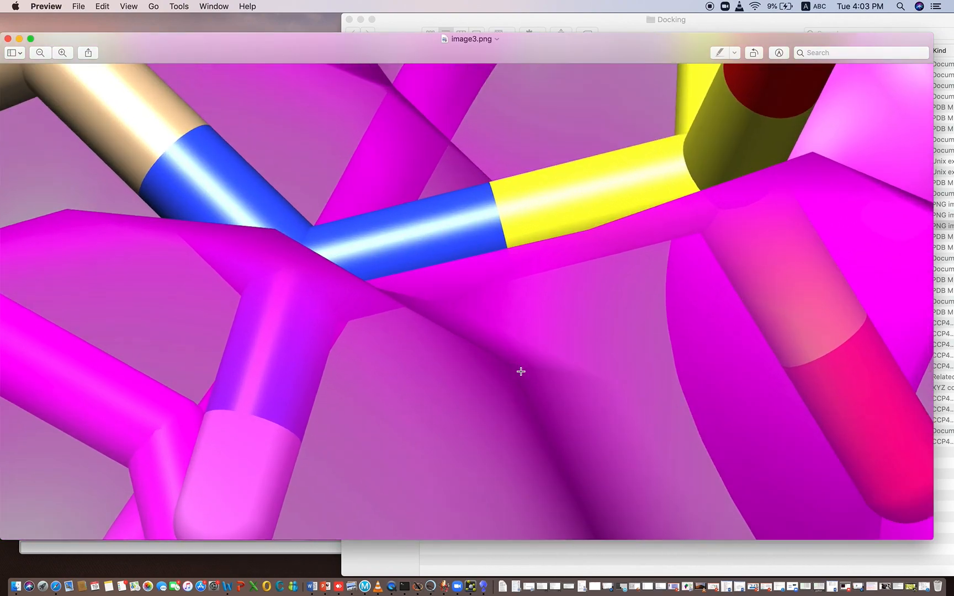
scroll(520, 372, down, 5)
scroll(520, 372, right, 8)
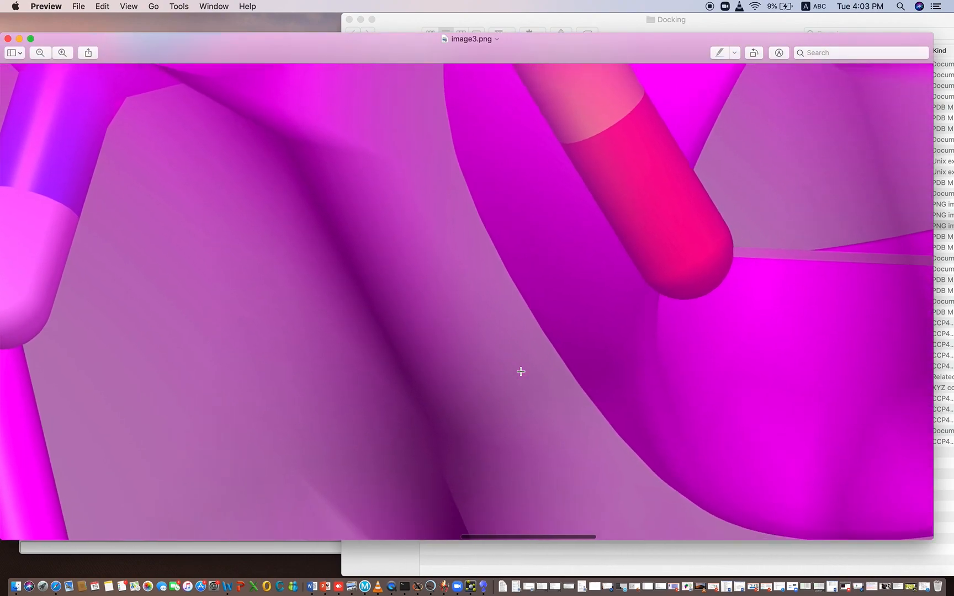
scroll(521, 372, down, 6)
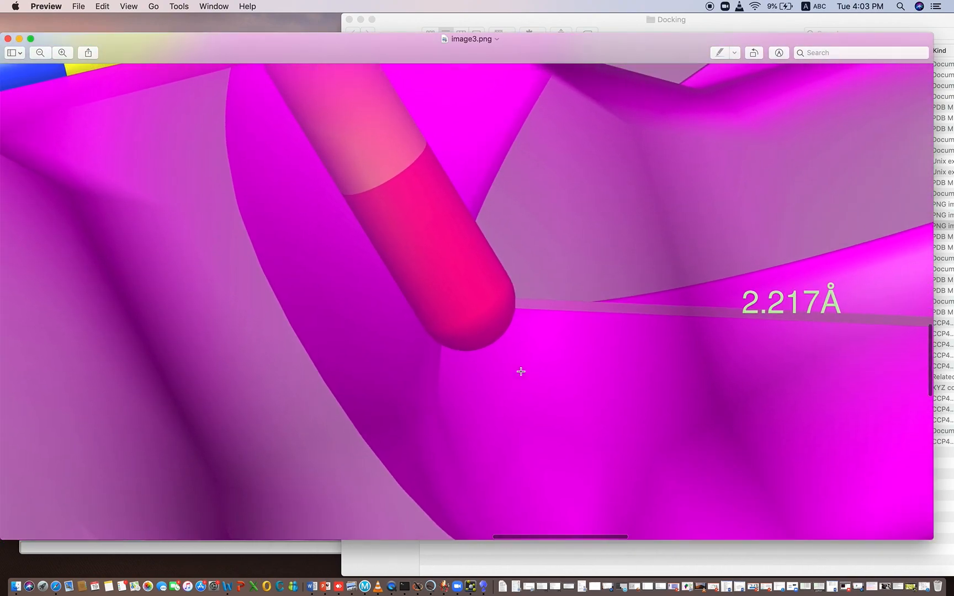
scroll(520, 372, down, 6)
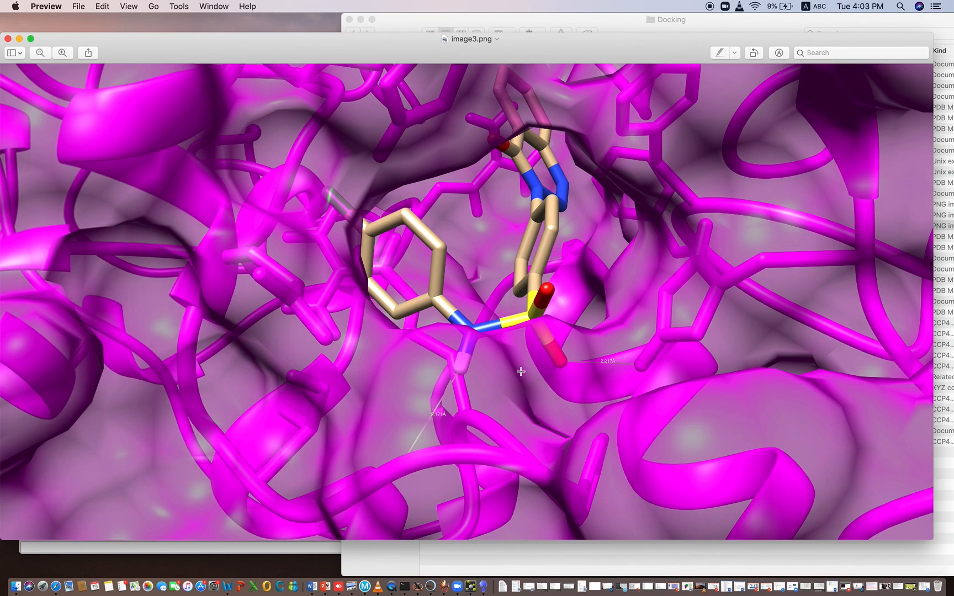
scroll(520, 371, up, 4)
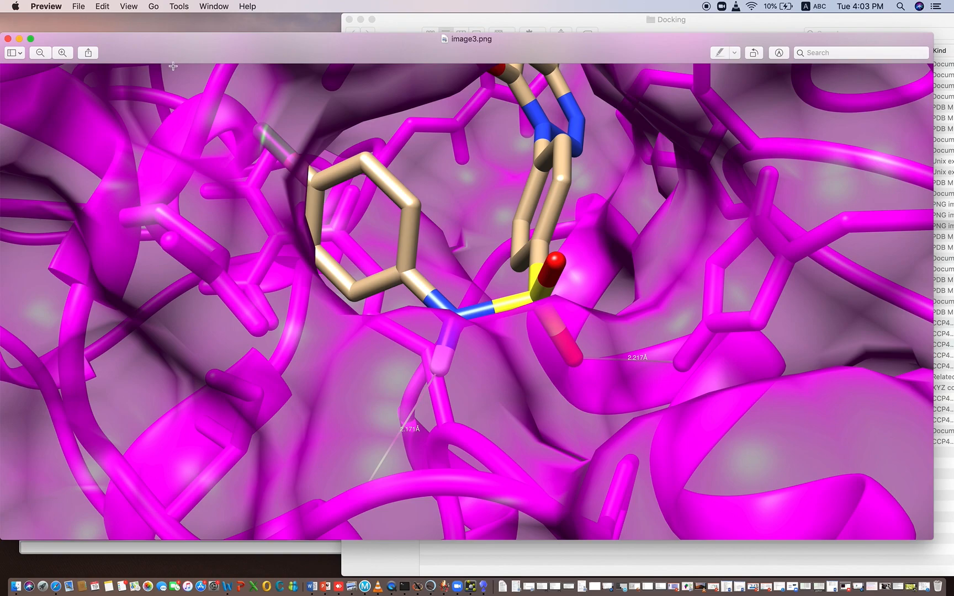
click(19, 39)
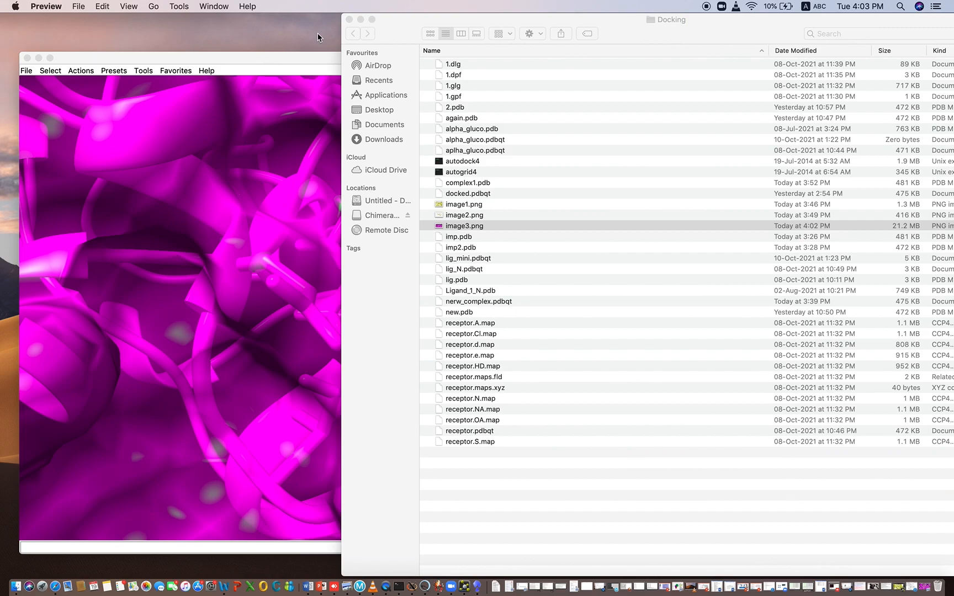
- Minimise the Docking folder window, then activate the Chimera window and move it slightly higher
click(361, 19)
click(305, 57)
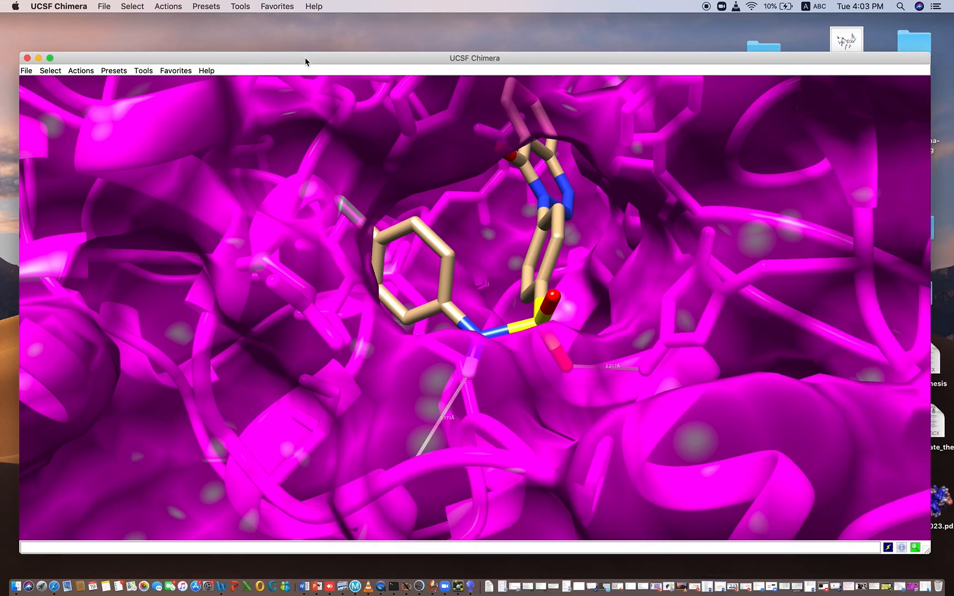
drag(305, 57, 304, 32)
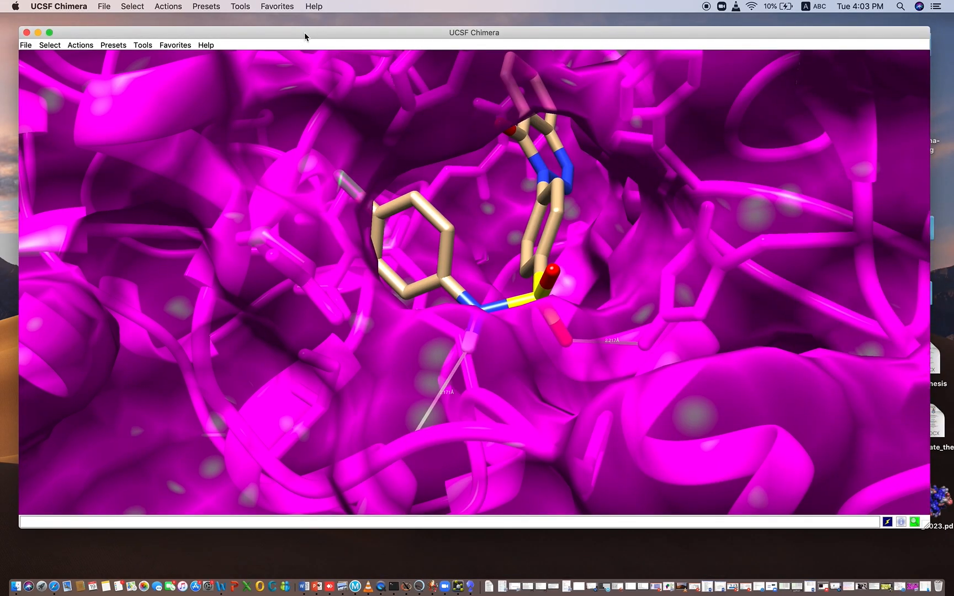
- Open the image-saving dialog, check its print resolution setting, and close it without saving
click(25, 45)
click(55, 121)
click(392, 307)
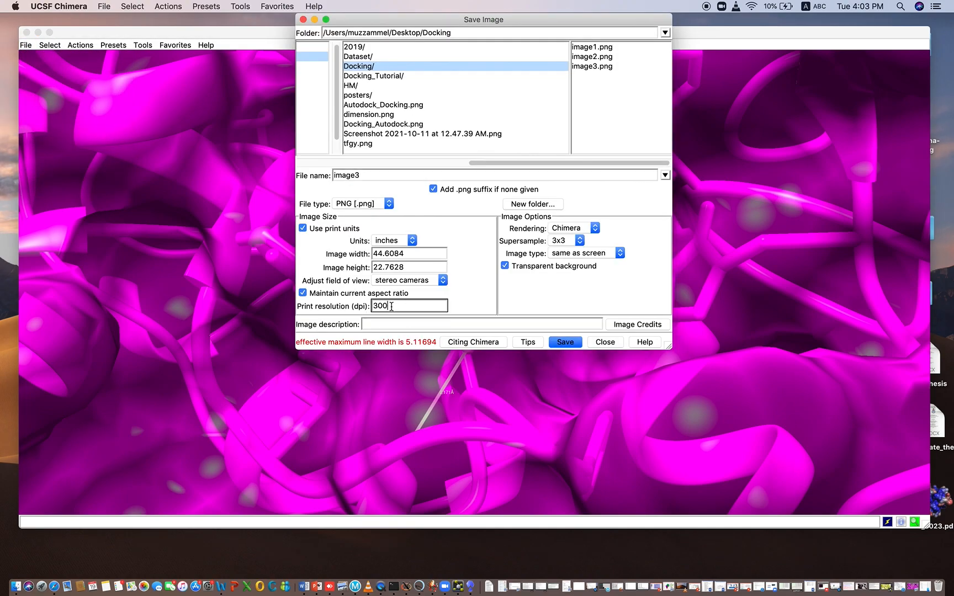
click(605, 342)
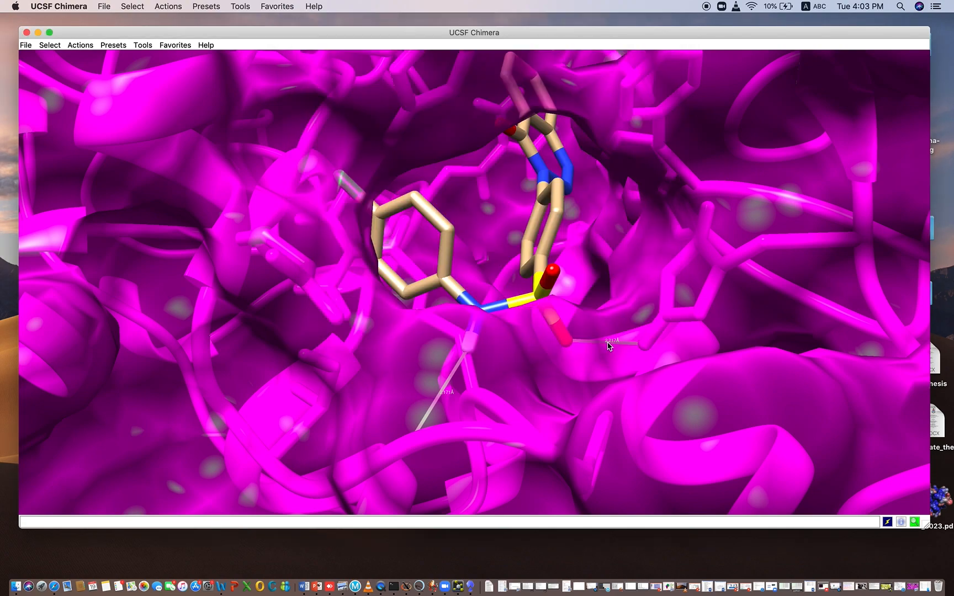
click(39, 33)
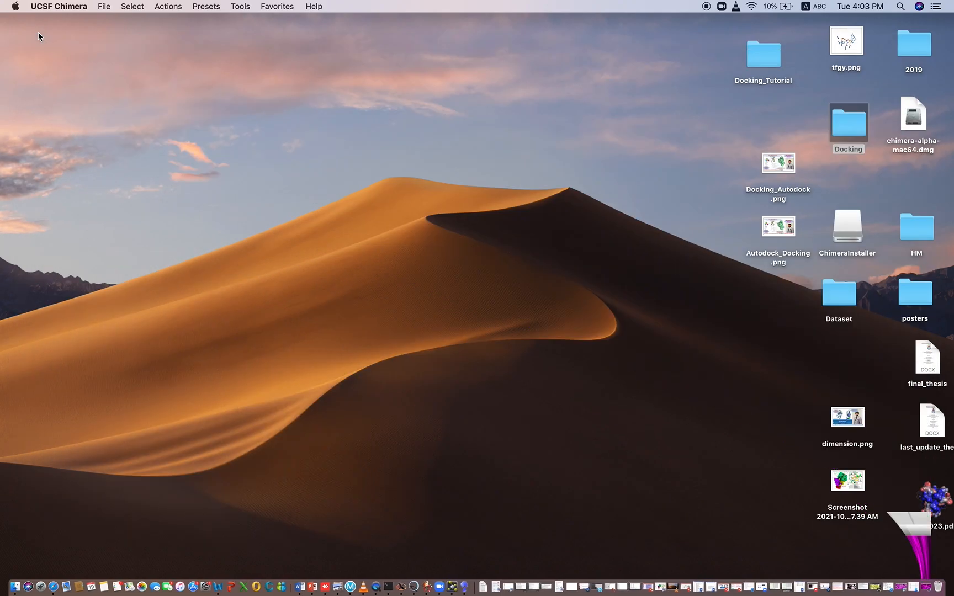
click(930, 590)
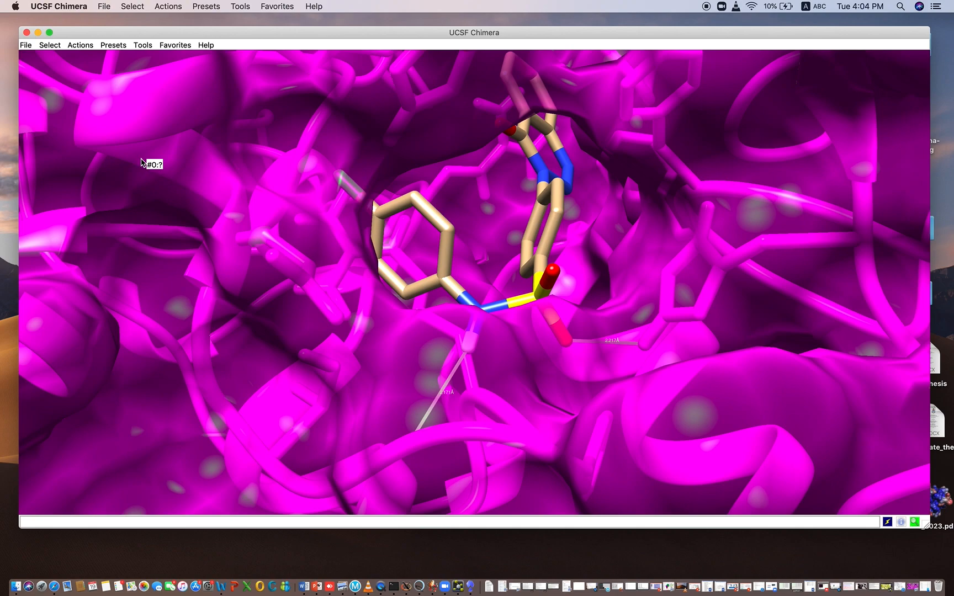
mouse_move(141, 159)
mouse_down()
mouse_move(124, 174)
mouse_move(152, 171)
mouse_up()
drag(656, 258, 686, 265)
drag(471, 211, 386, 235)
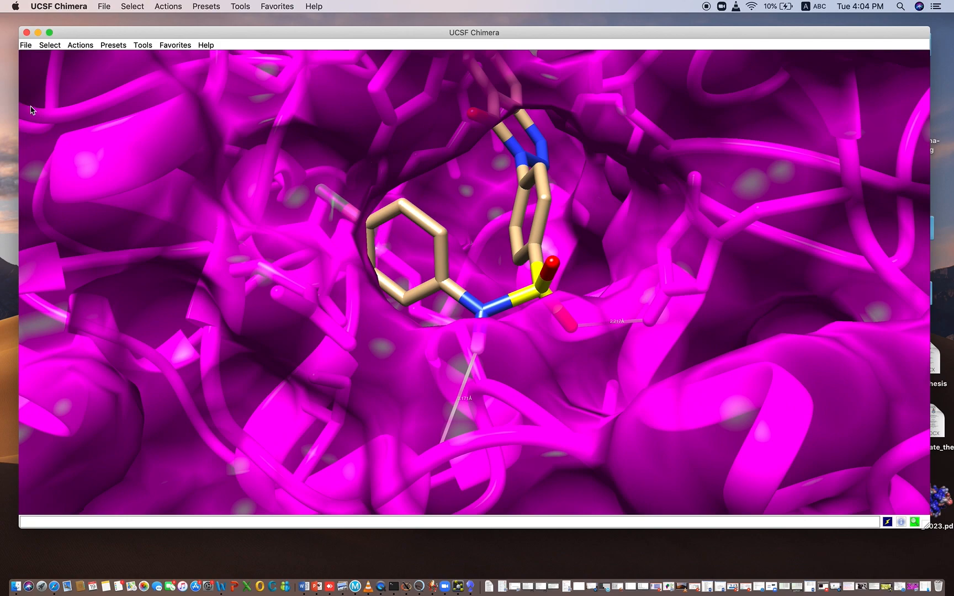
- Select the whole docked complex, including all atoms, bonds and the surface
click(50, 46)
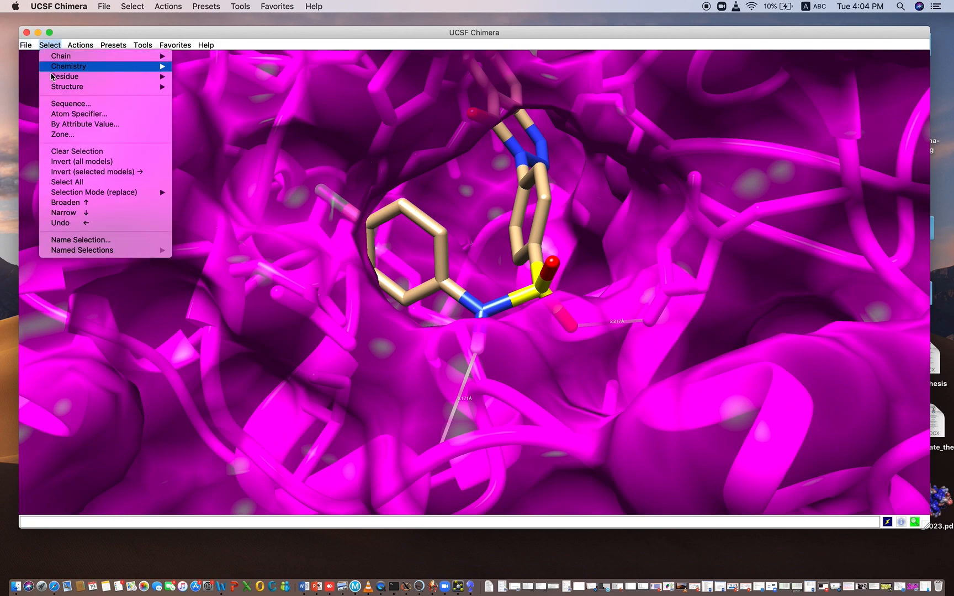
mouse_move(69, 194)
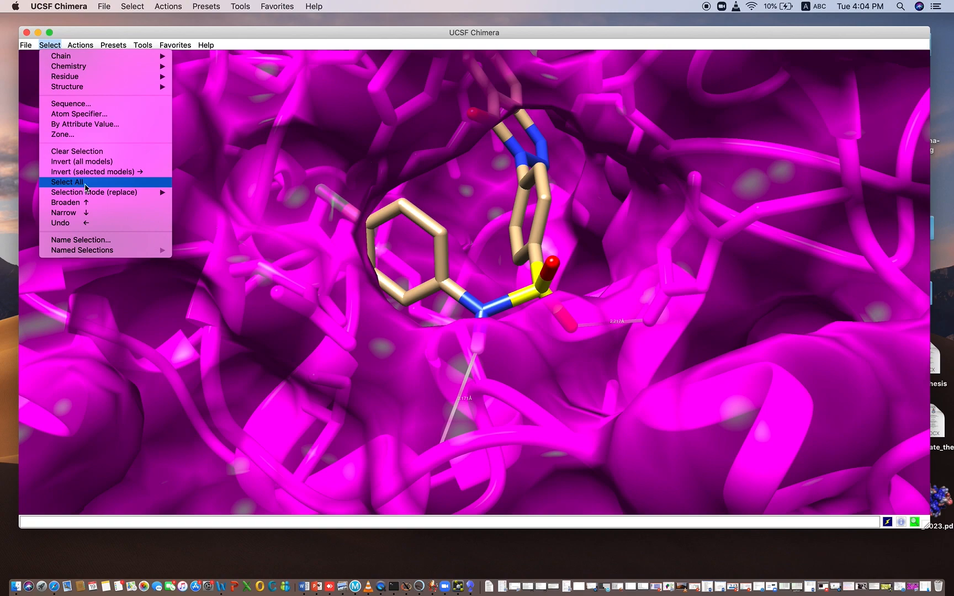
click(219, 163)
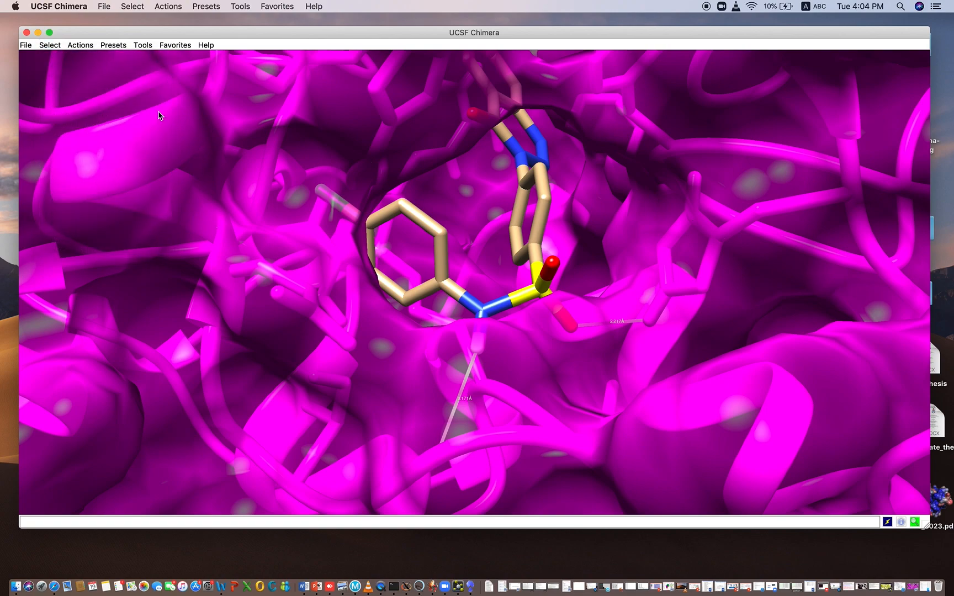
click(50, 44)
click(281, 103)
click(51, 46)
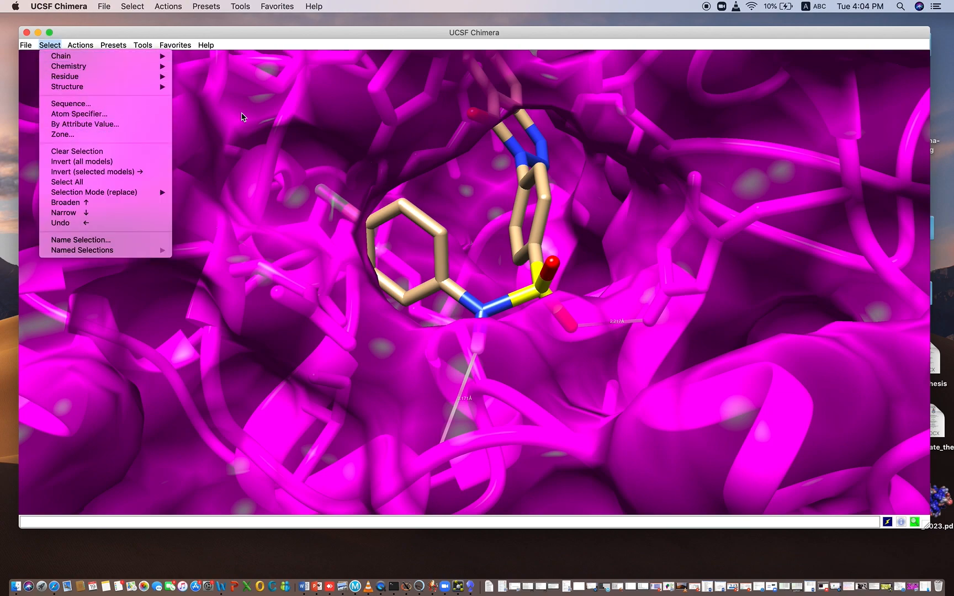
click(55, 48)
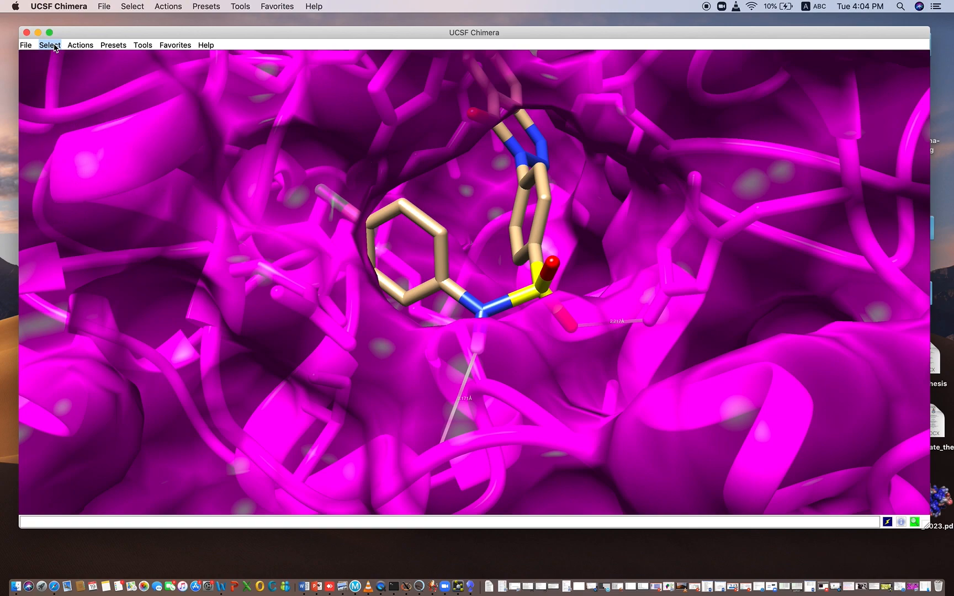
click(55, 46)
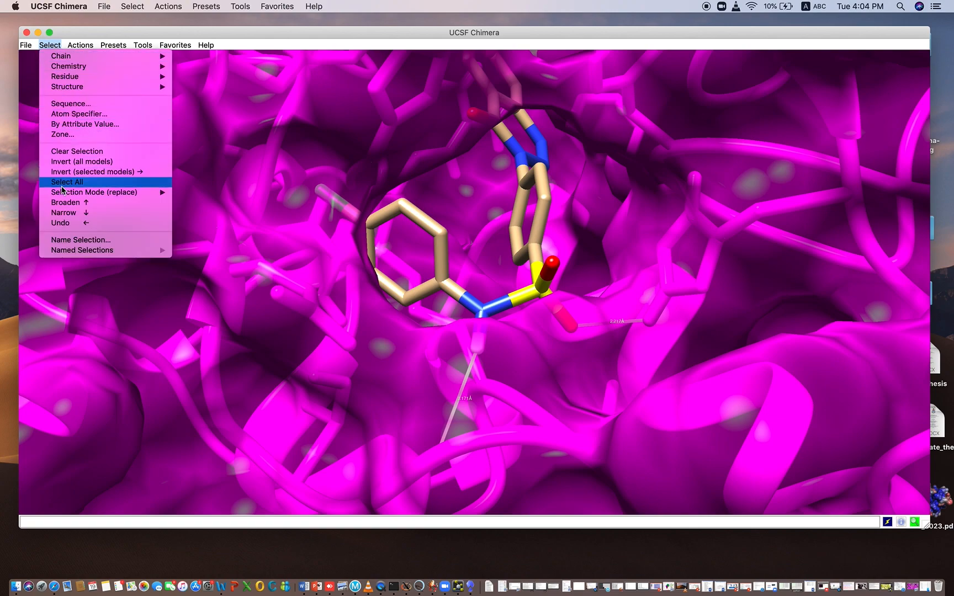
click(63, 183)
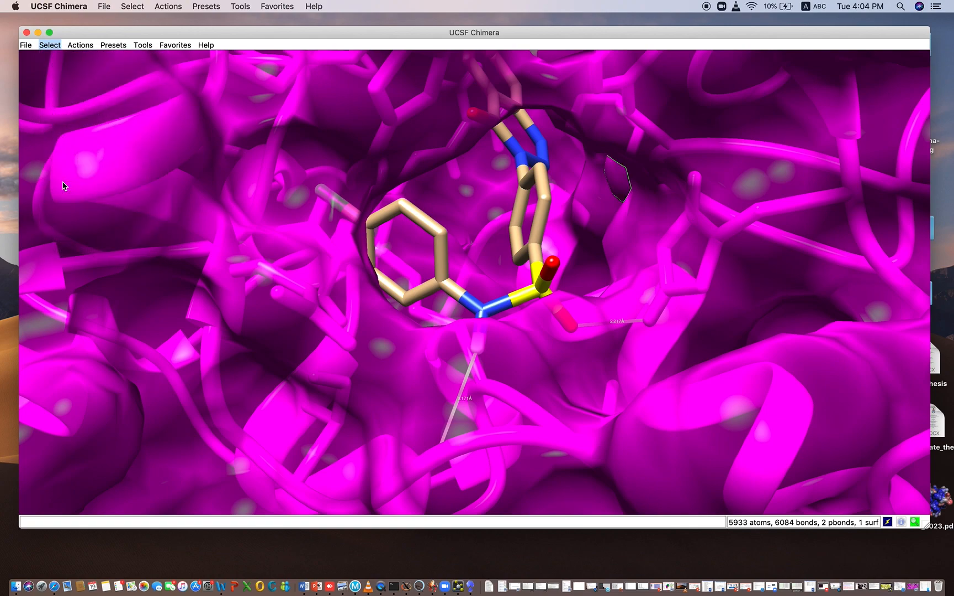
scroll(418, 234, down, 5)
scroll(418, 235, up, 5)
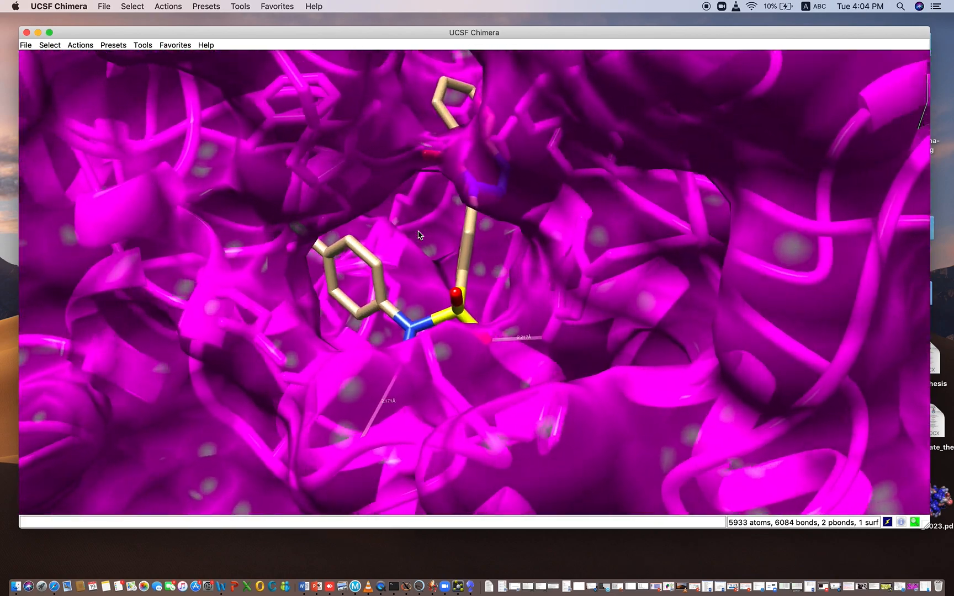
- Close the current Chimera session with the magenta surface model
click(80, 46)
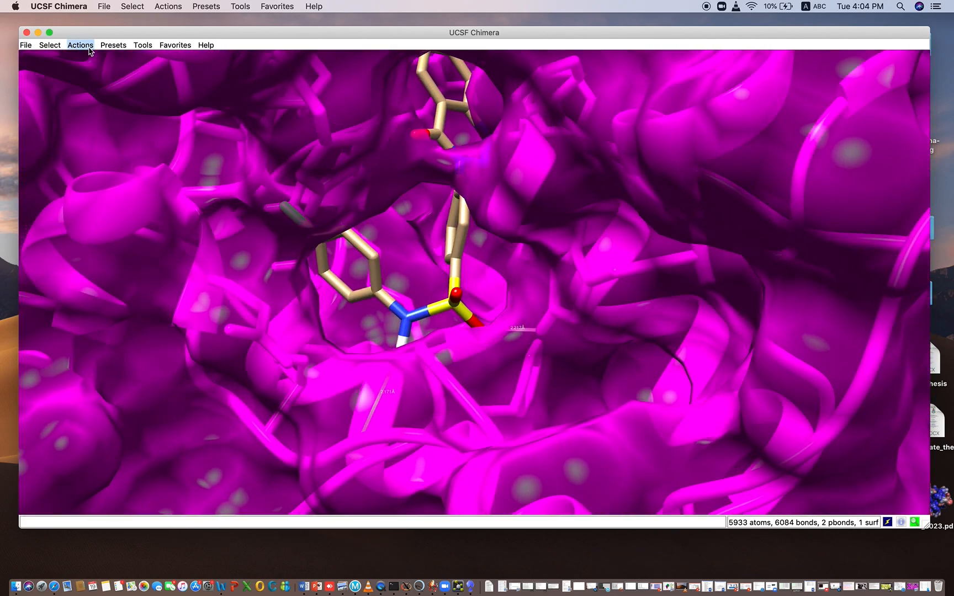
click(24, 46)
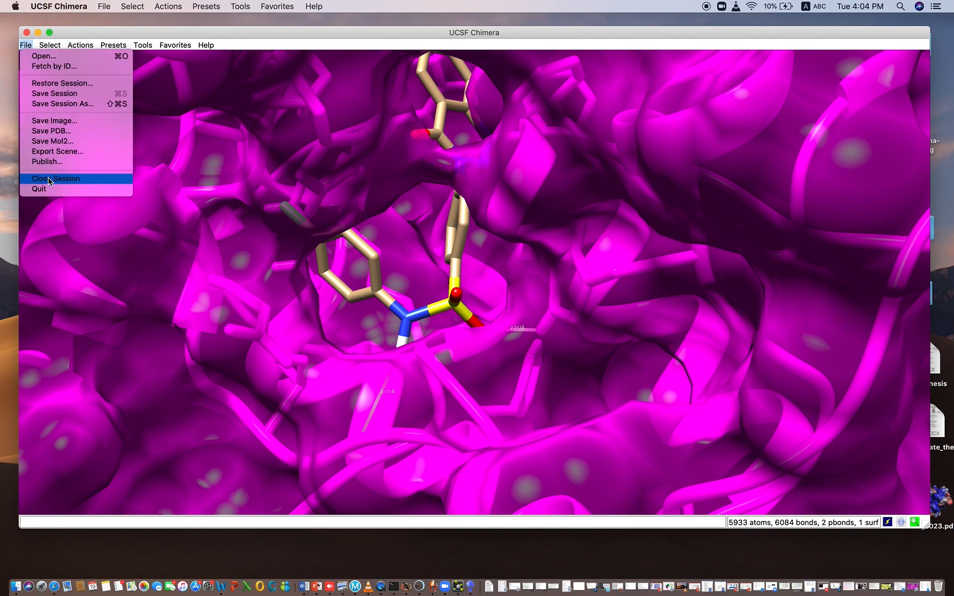
click(48, 179)
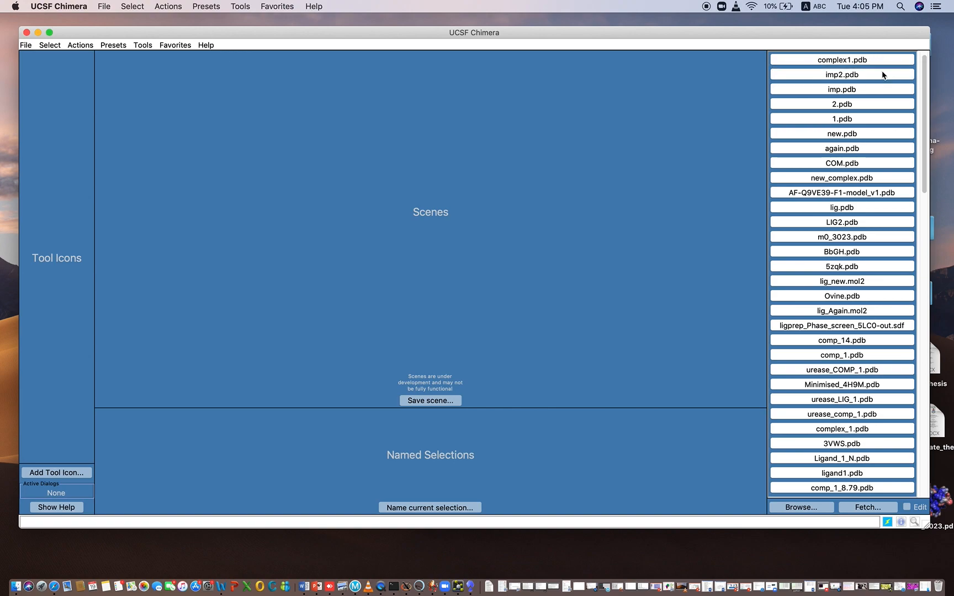
- Open complex1.pdb from the recent files and bring the ligand's binding site into close view
click(829, 61)
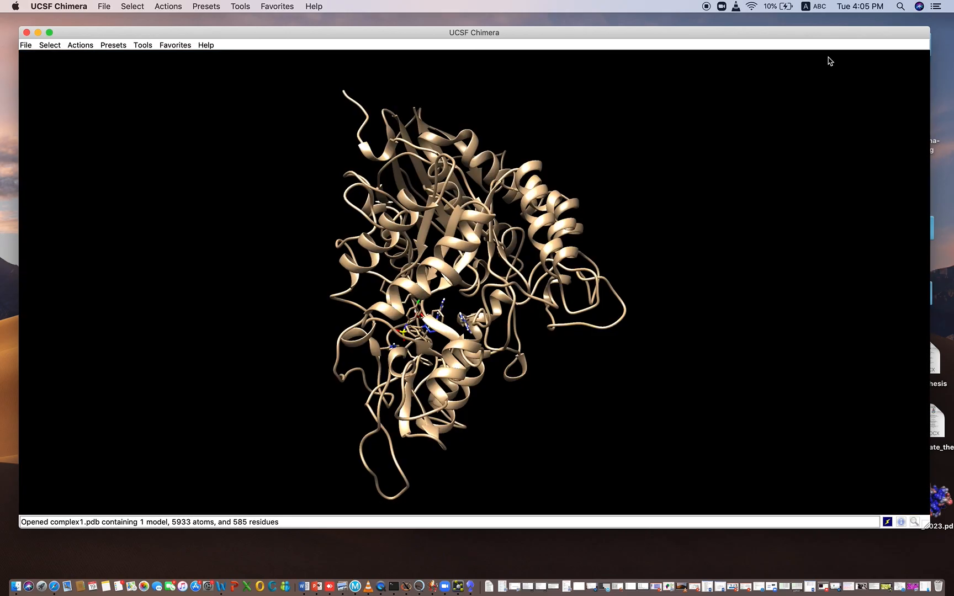
scroll(404, 352, left, 5)
scroll(404, 352, down, 3)
scroll(404, 352, up, 10)
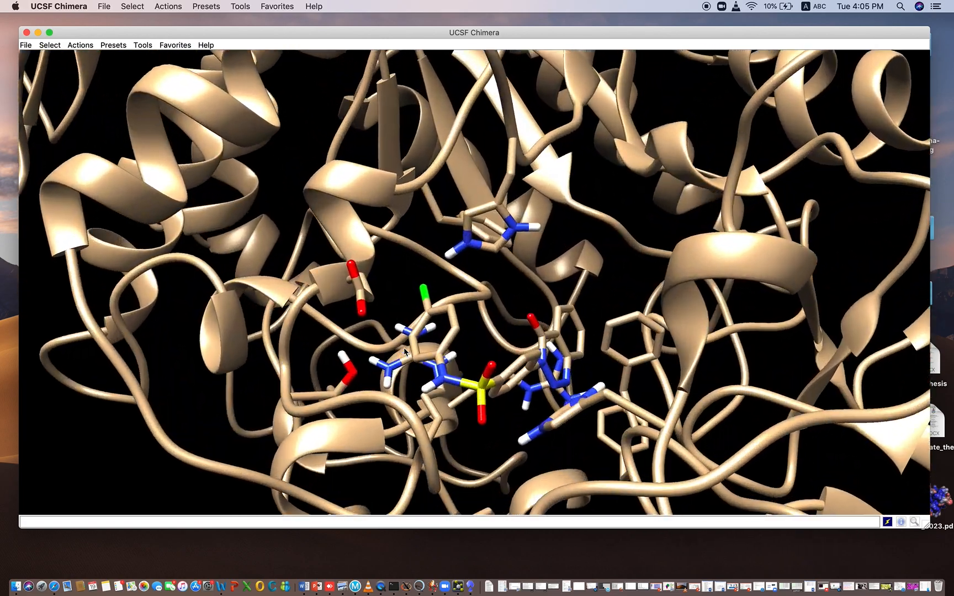
scroll(404, 352, down, 5)
scroll(404, 352, up, 5)
scroll(404, 352, left, 5)
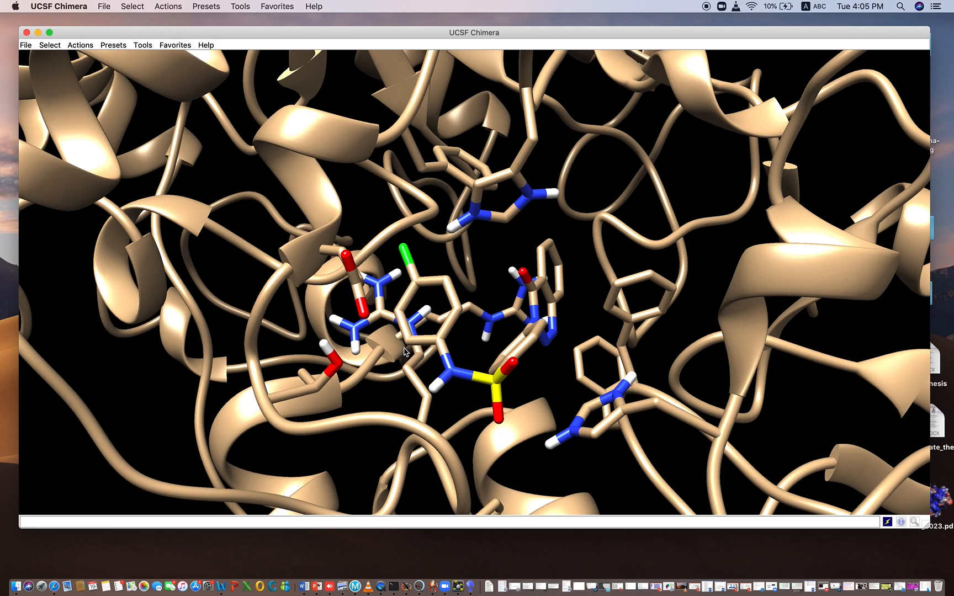
scroll(404, 351, left, 5)
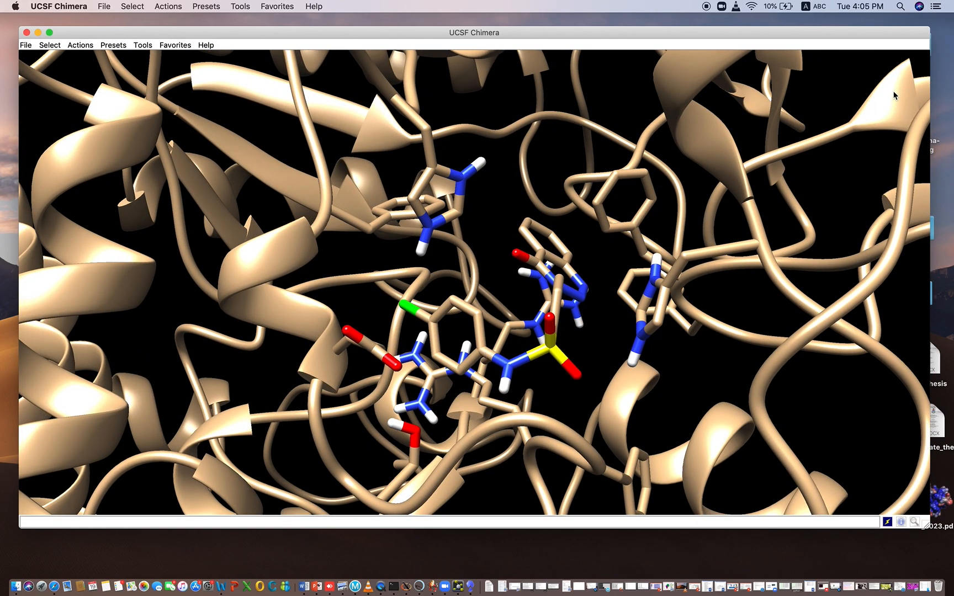
- Select all atoms and bonds of the complex1.pdb model
click(52, 45)
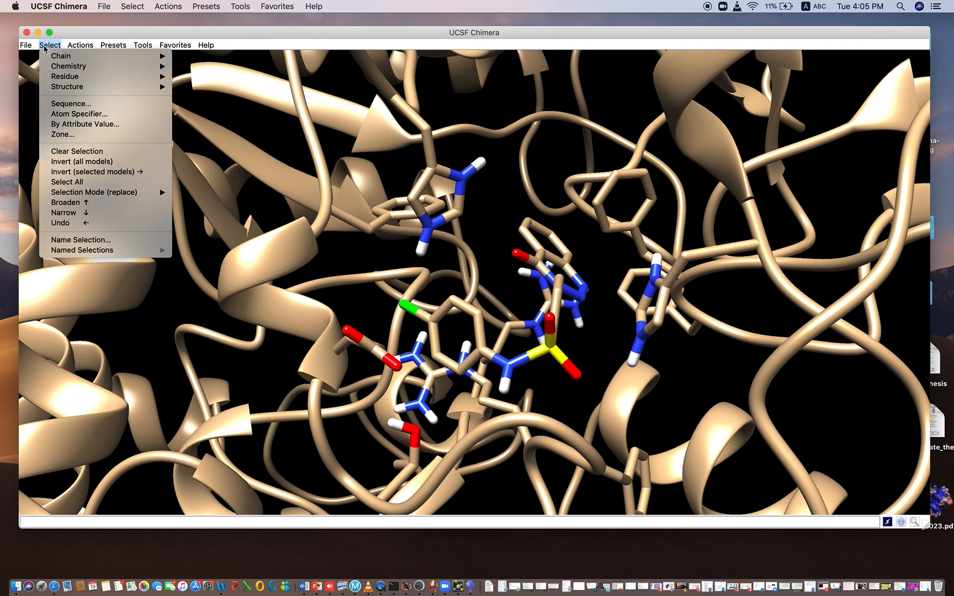
click(80, 184)
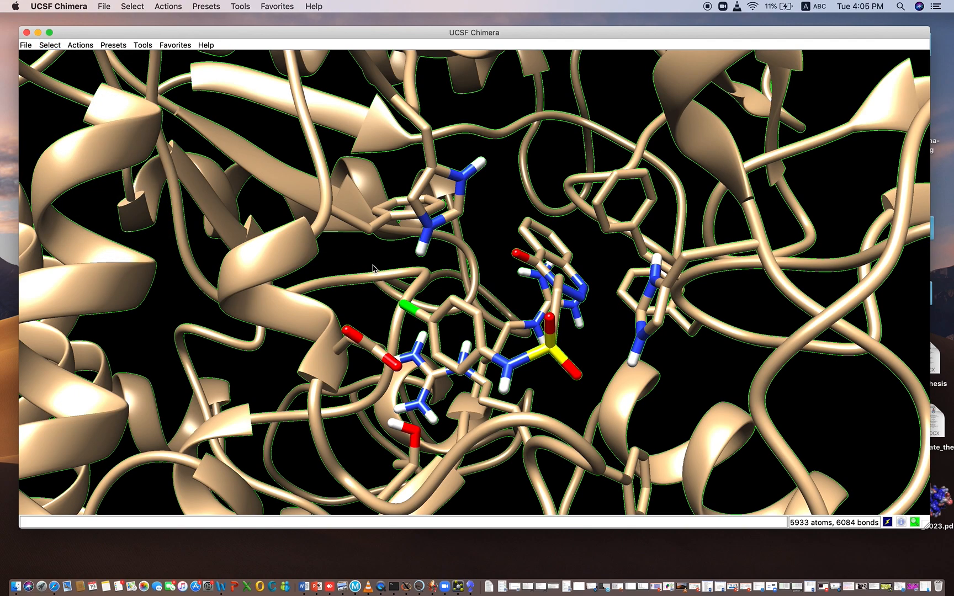
drag(502, 238, 494, 269)
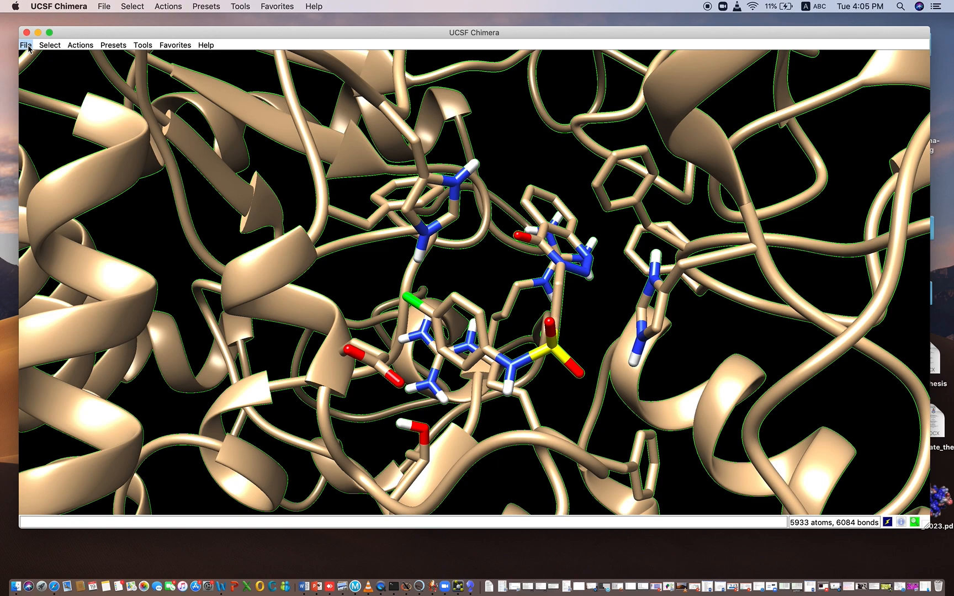
click(49, 45)
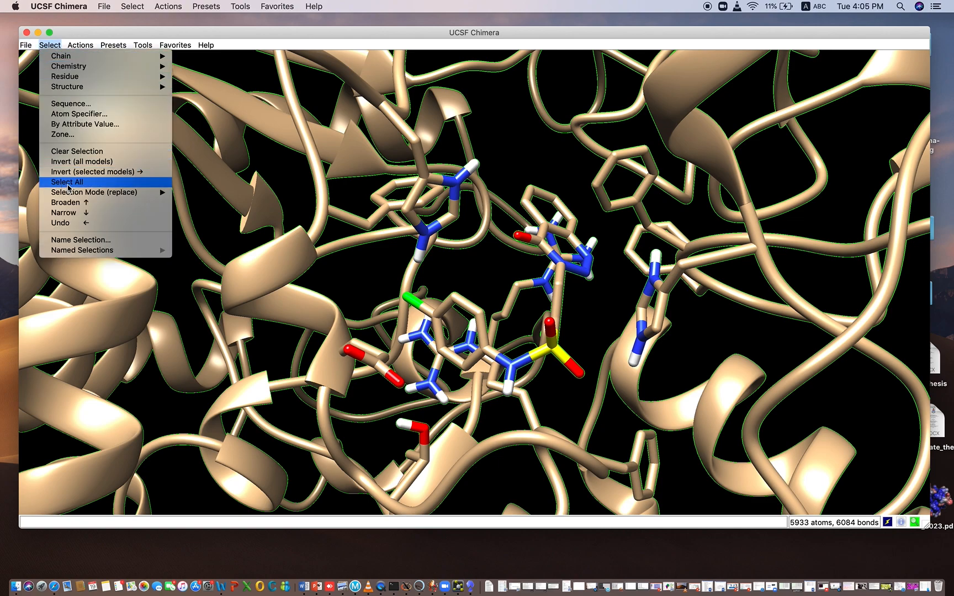
- Save the complex1.pdb model as a PDB file named muz in the Docking folder
click(22, 44)
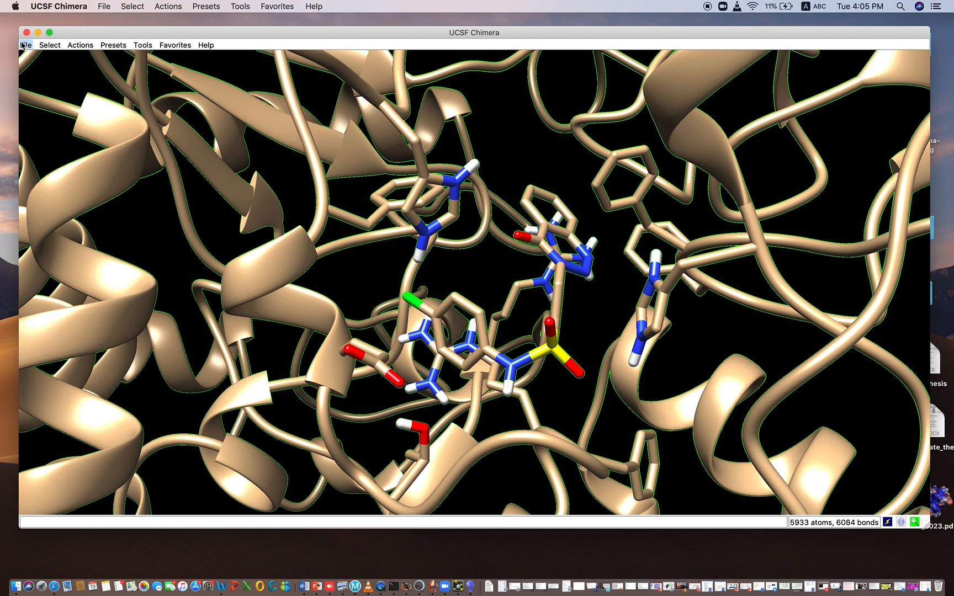
click(24, 45)
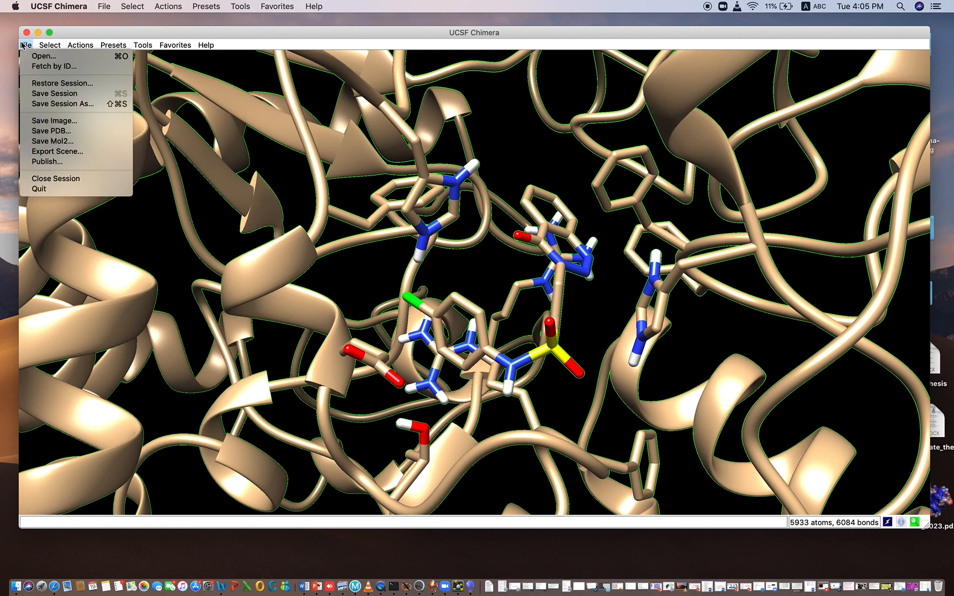
click(53, 133)
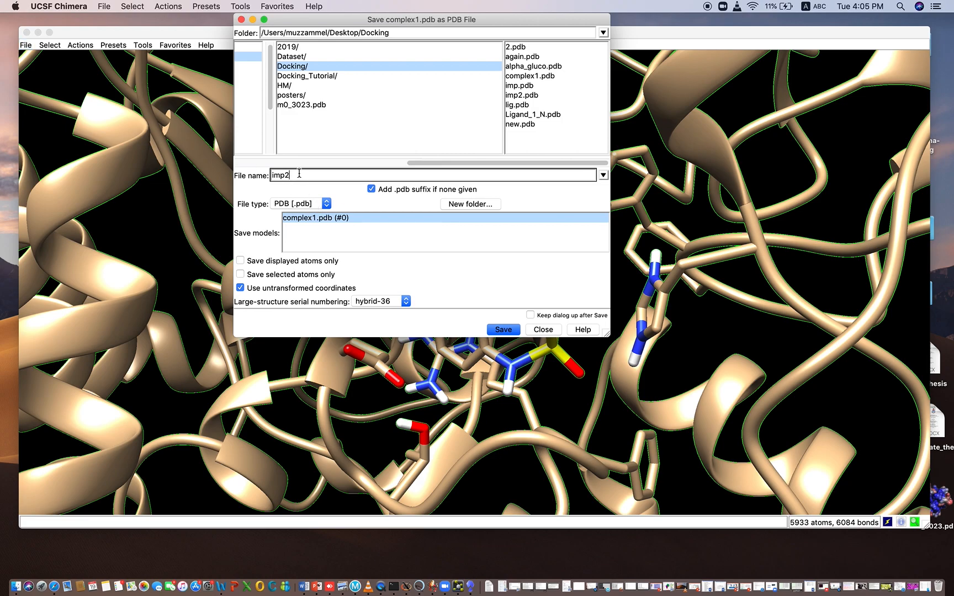
key(BackSpace)
key(BackSpace)
text(new)
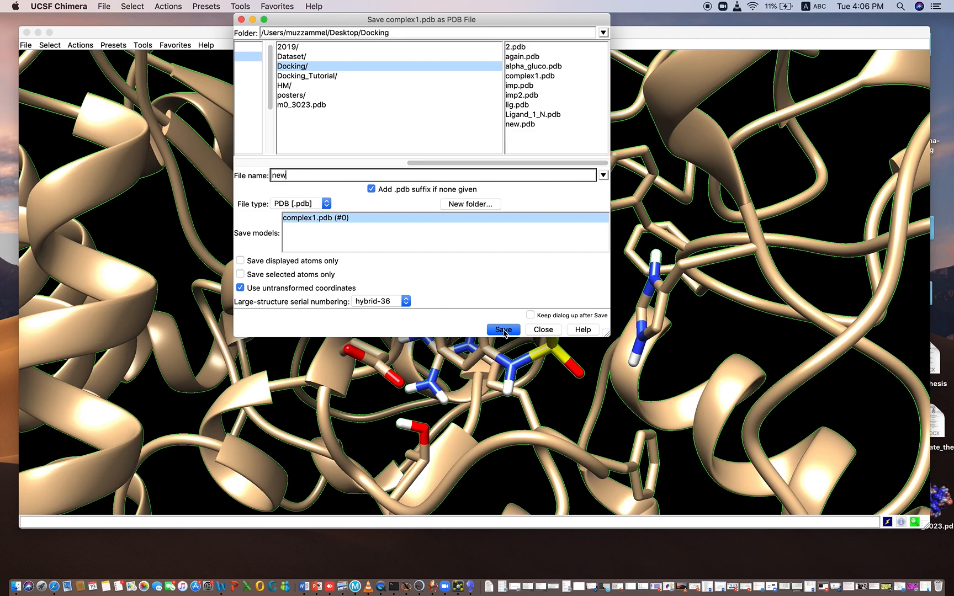
click(503, 330)
text(mu)
drag(287, 175, 268, 176)
click(501, 330)
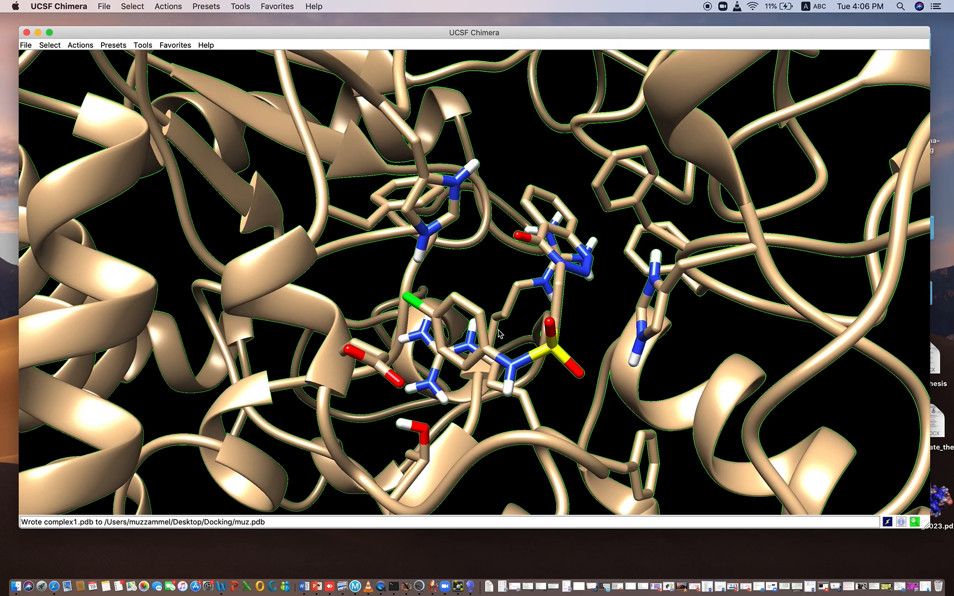
- Minimise Chimera, switch to Safari showing the Chimera download page, and shift its window aside
click(38, 33)
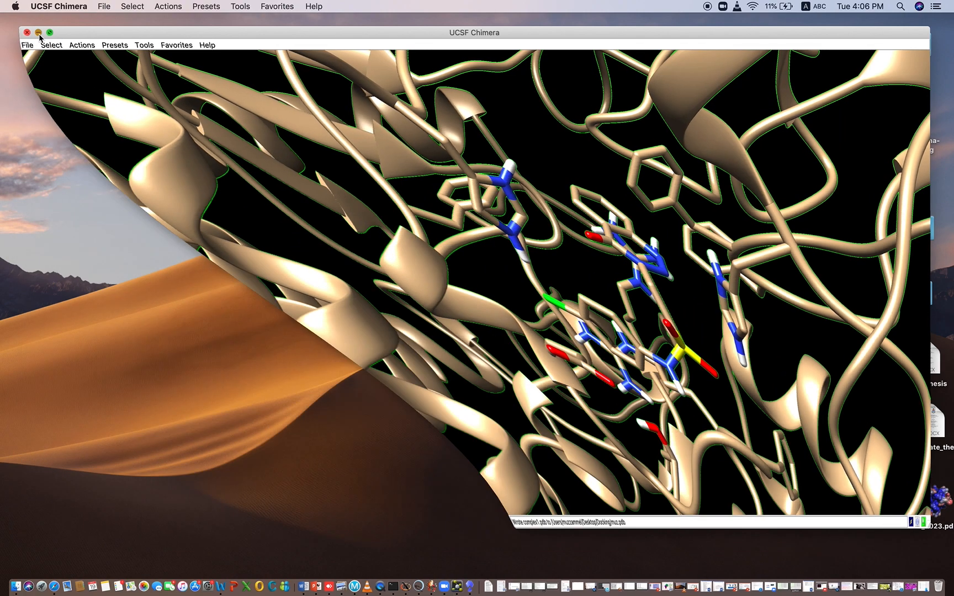
click(471, 326)
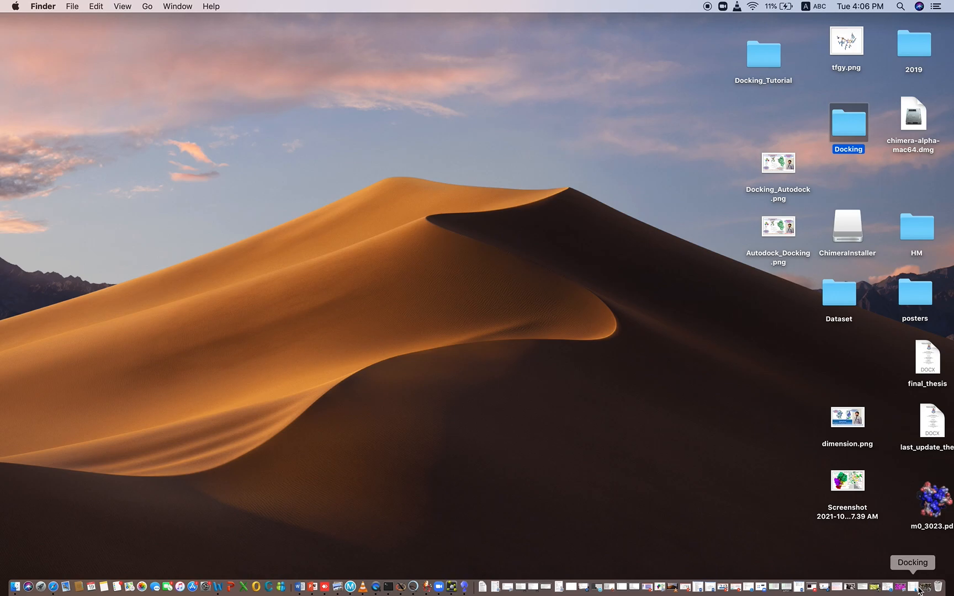
click(889, 588)
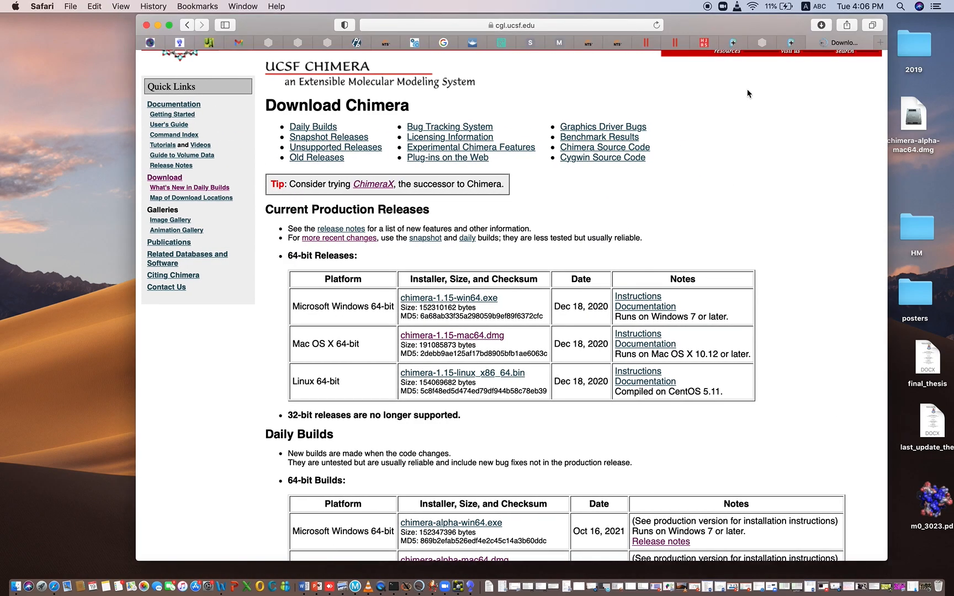
drag(770, 27, 707, 26)
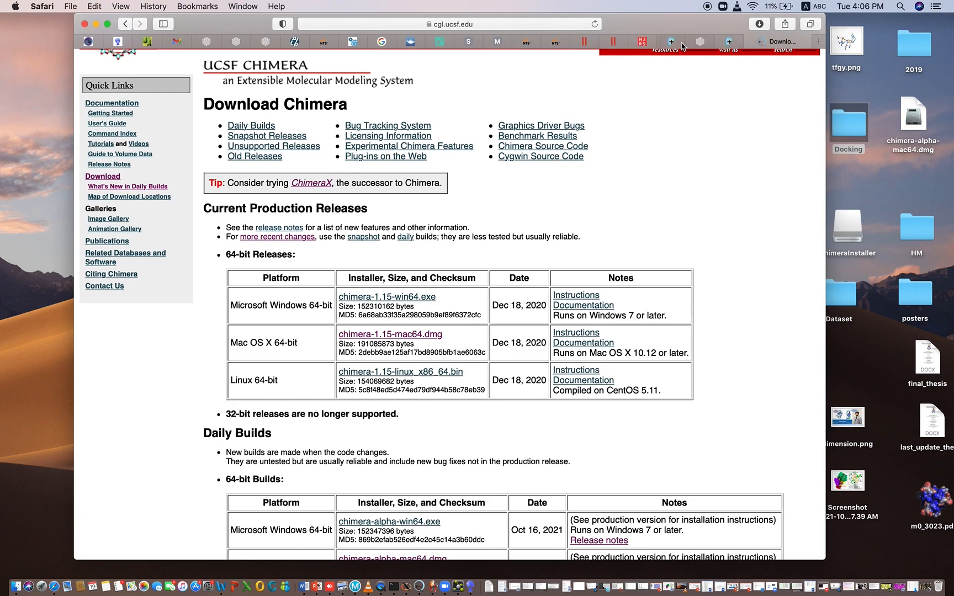
- Search Google for "protein plus" and open the Proteins Plus site of Universität Hamburg
click(728, 42)
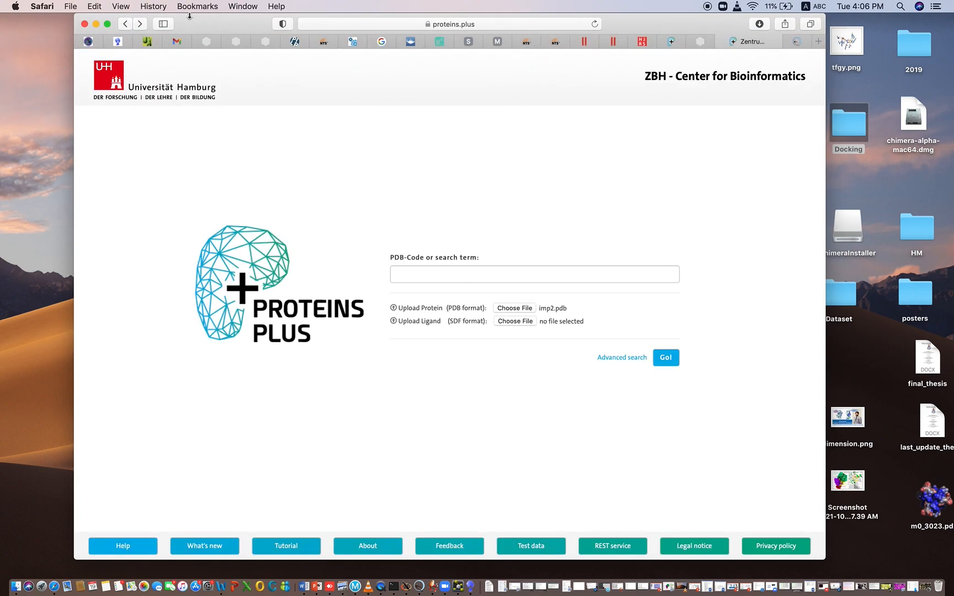
click(127, 24)
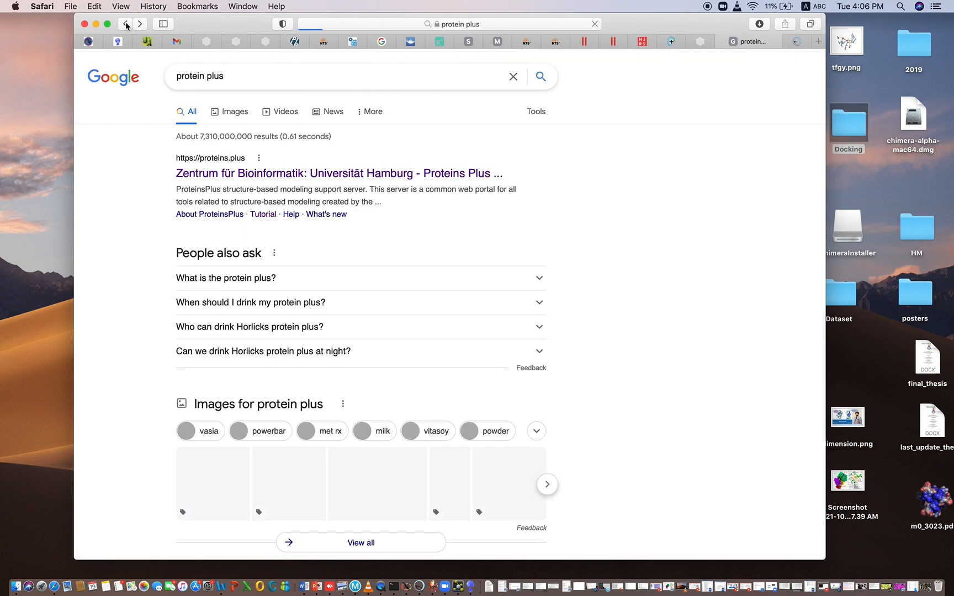
click(234, 79)
text(proit)
key(BackSpace)
key(BackSpace)
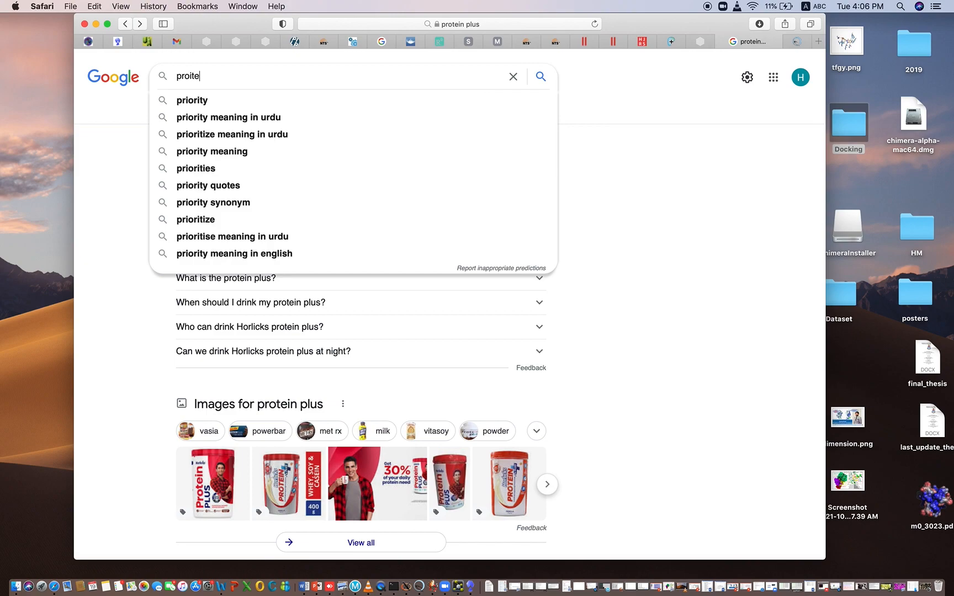
text(tein plus)
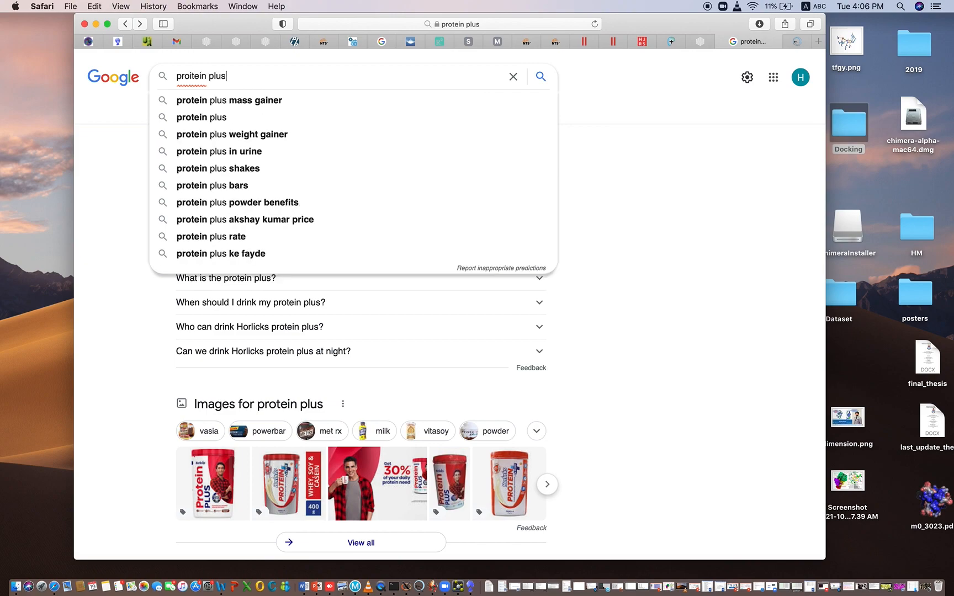
click(192, 76)
key(BackSpace)
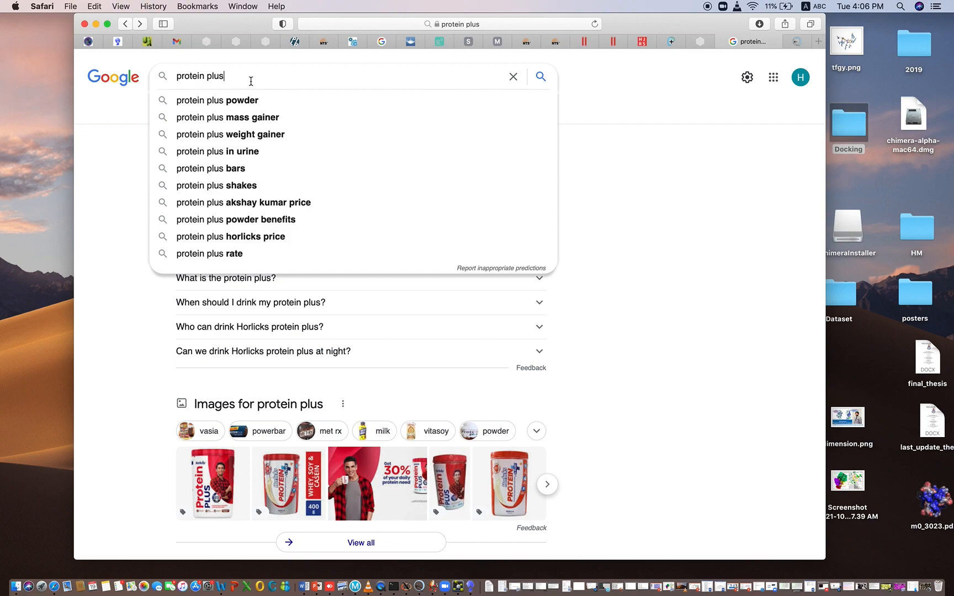
key(Return)
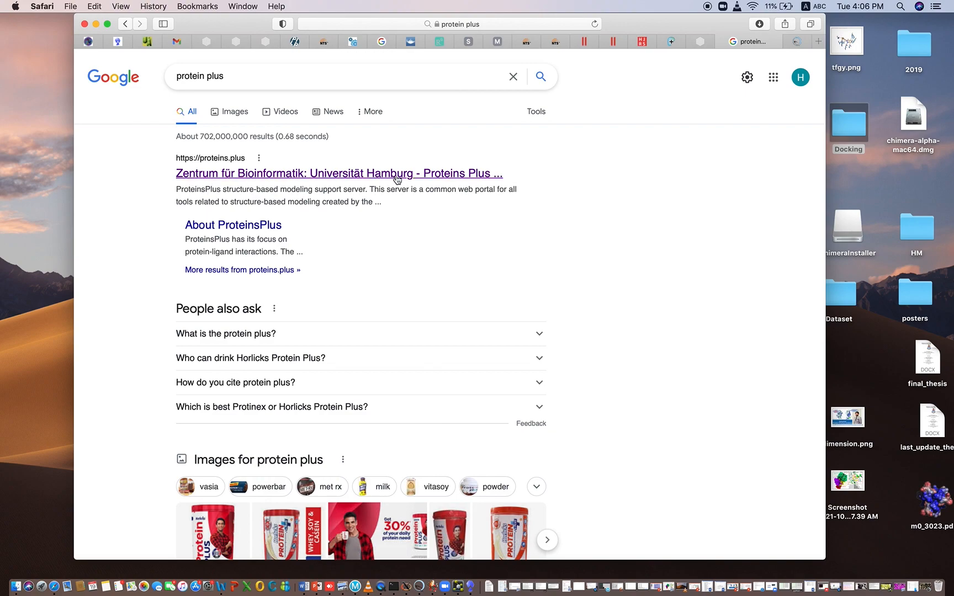
click(307, 179)
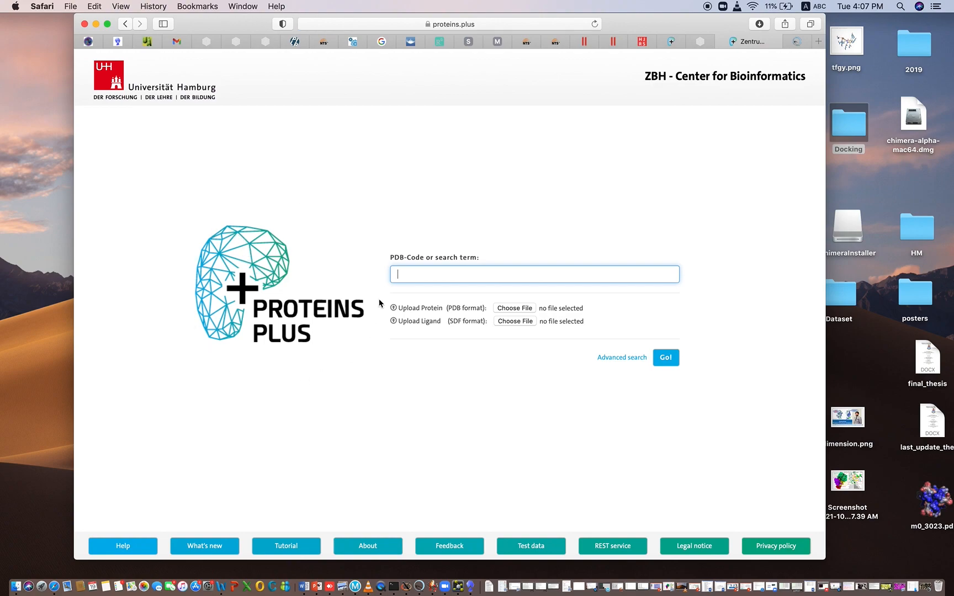
- Shift the browser window aside and open the desktop's Docking folder next to the Proteins Plus page
drag(672, 31, 539, 30)
click(394, 308)
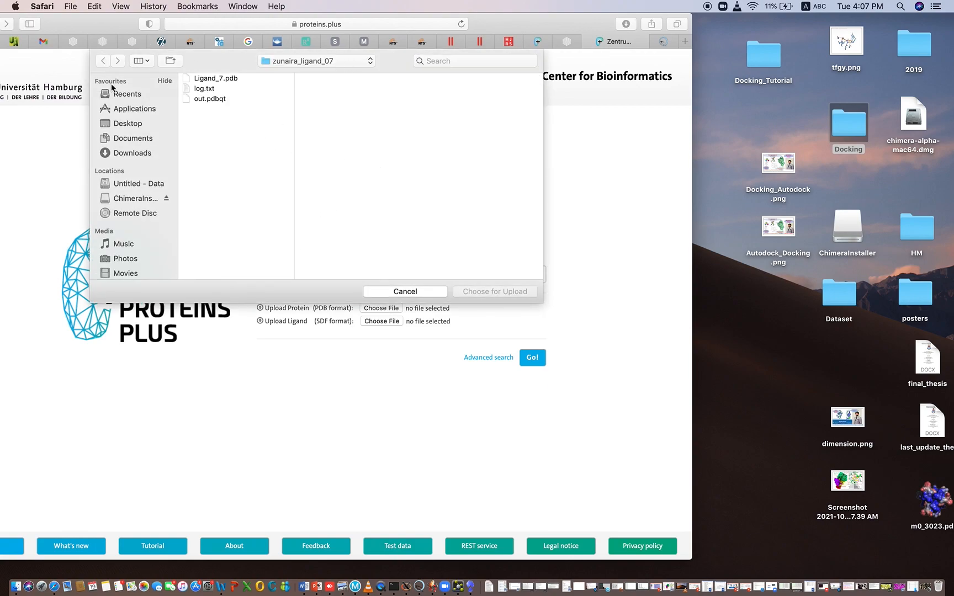
click(395, 294)
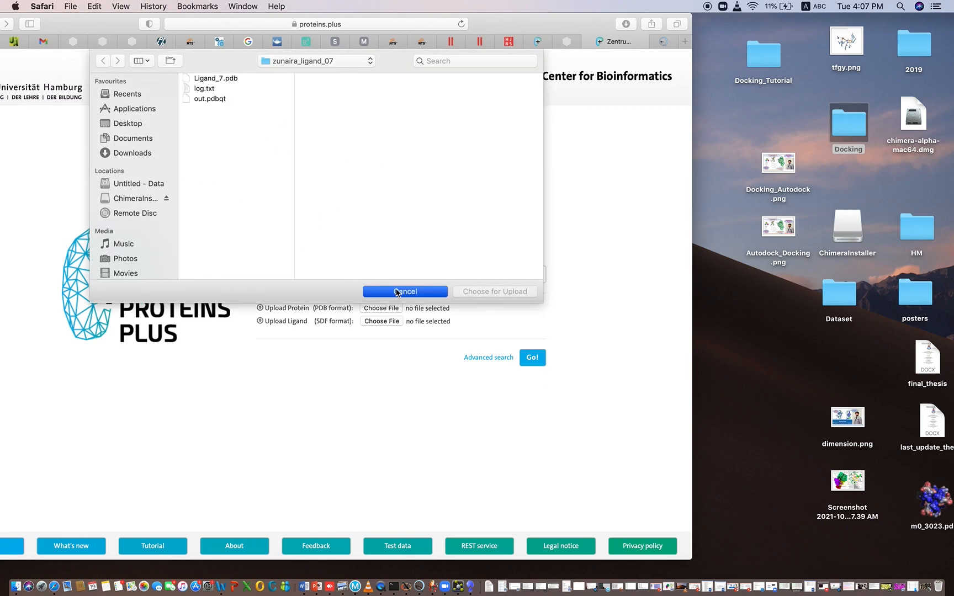
double_click(848, 124)
drag(389, 23, 594, 23)
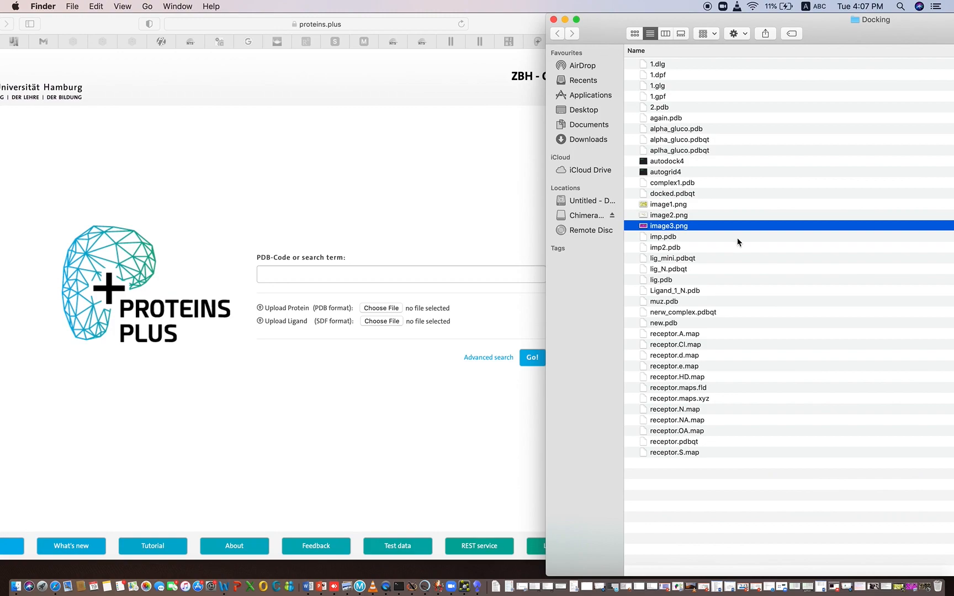
- Upload muz.pdb from the Docking folder as the protein file and submit it to Proteins Plus
click(674, 304)
click(673, 304)
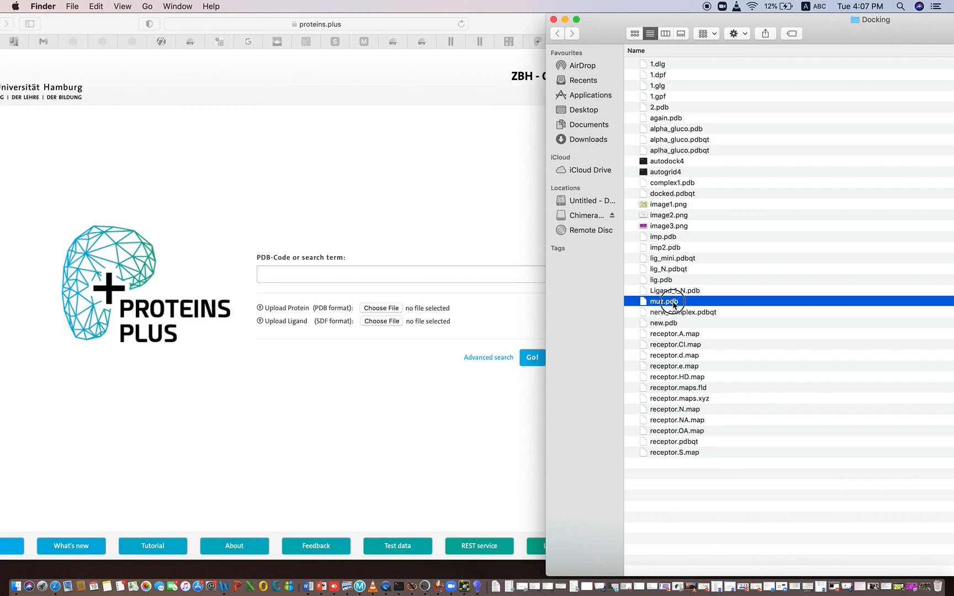
drag(666, 303, 377, 310)
click(390, 374)
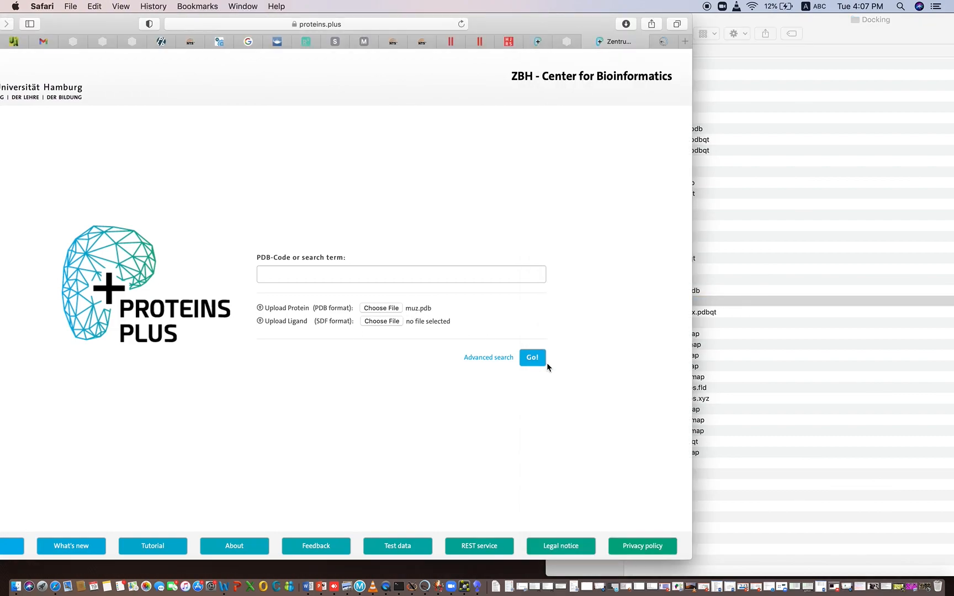
click(539, 360)
- Bring the whole browser window back into view and expand the PoseView 2D interaction diagrams section
drag(516, 25, 589, 25)
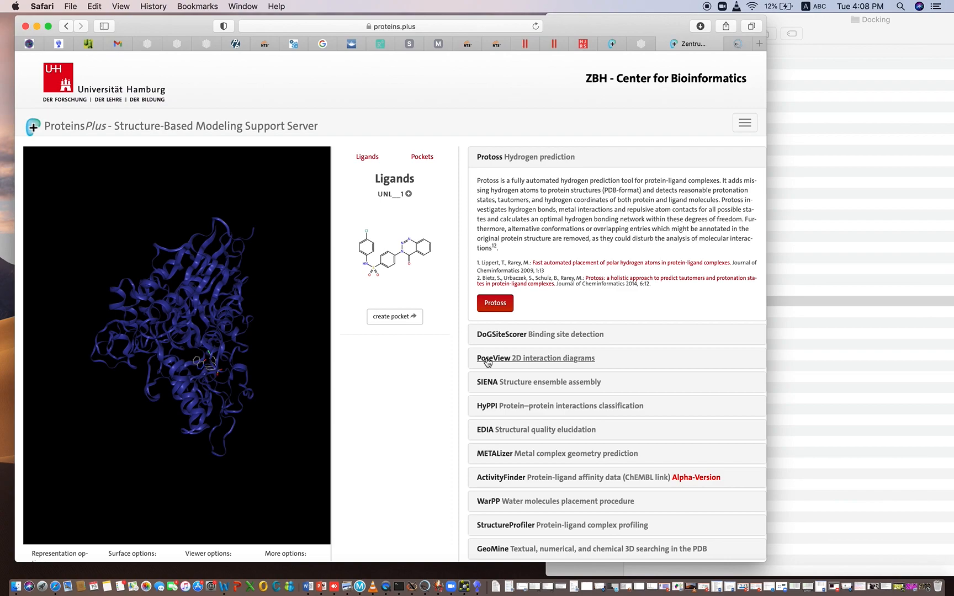
click(525, 359)
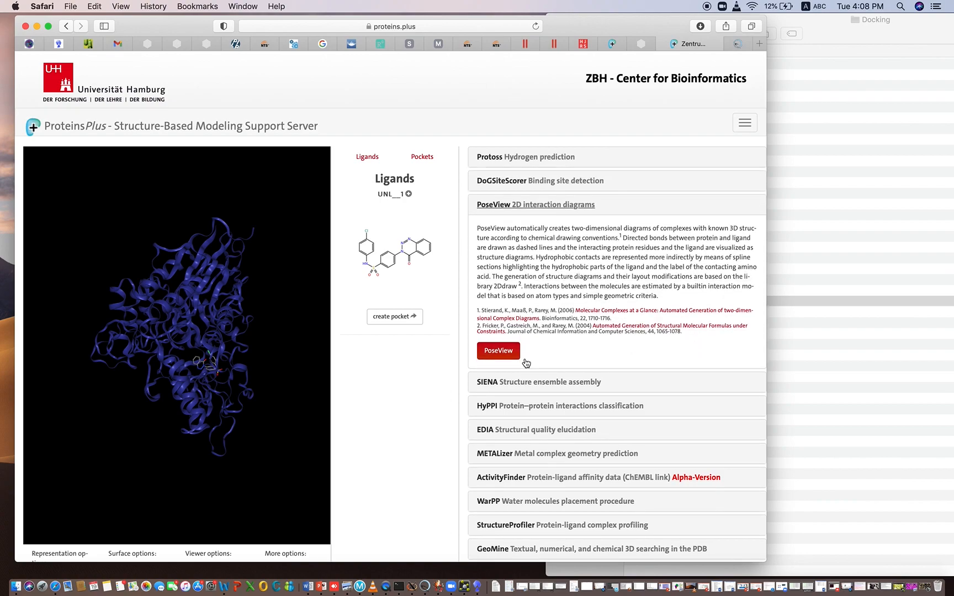
click(495, 354)
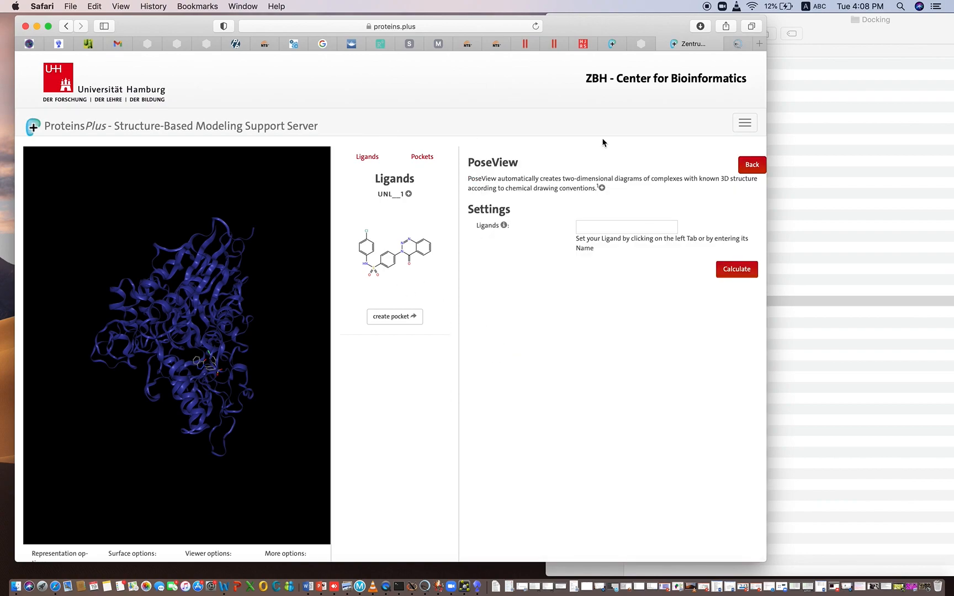
click(761, 166)
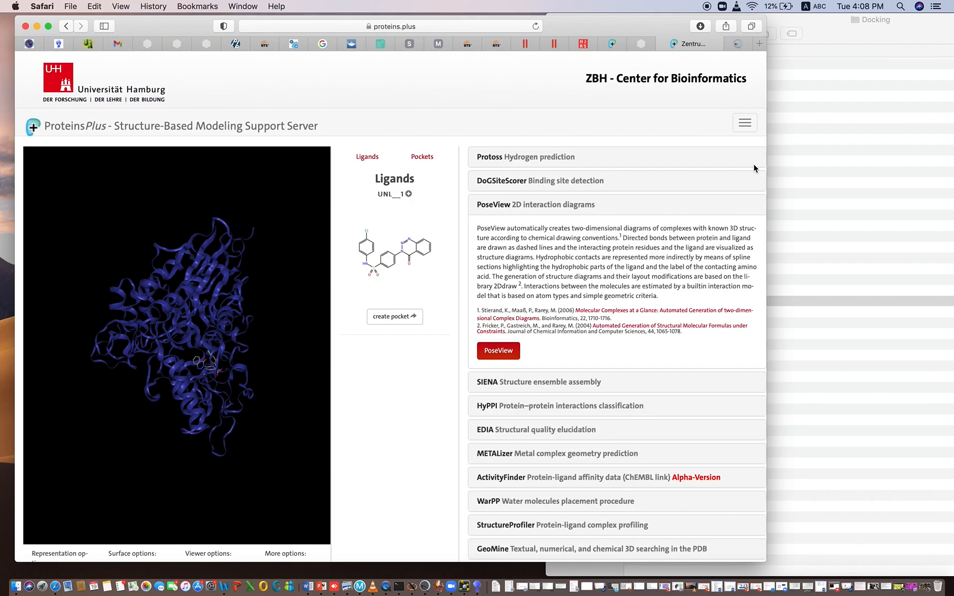
click(545, 205)
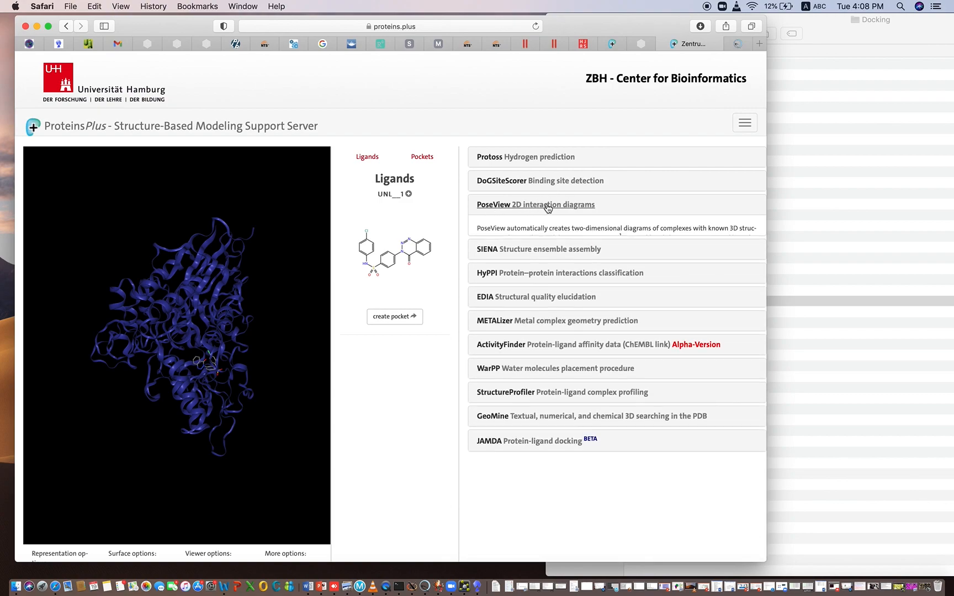
click(548, 207)
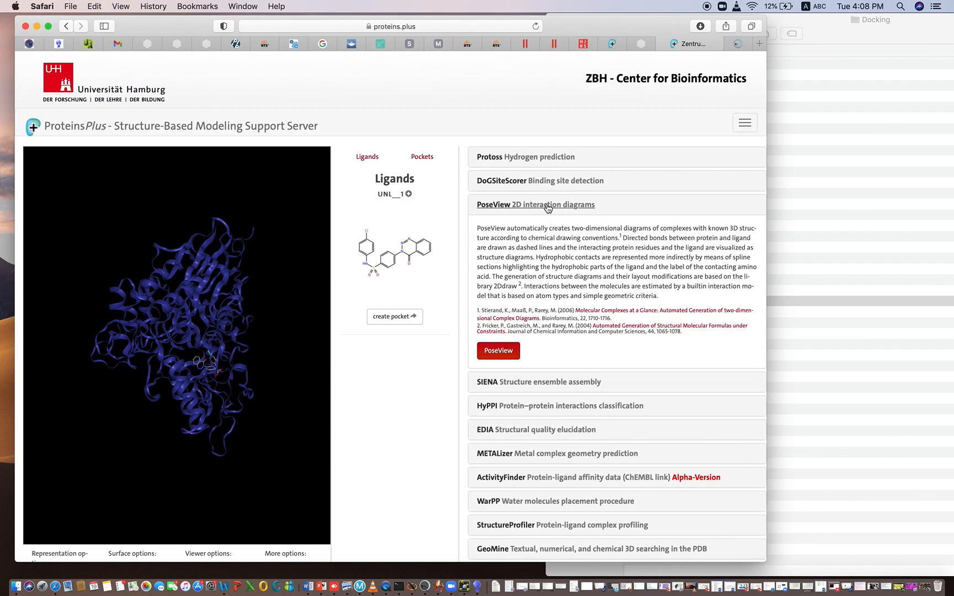
- Calculate the PoseView 2D interaction diagram for ligand UNL__1 and view the result
click(494, 352)
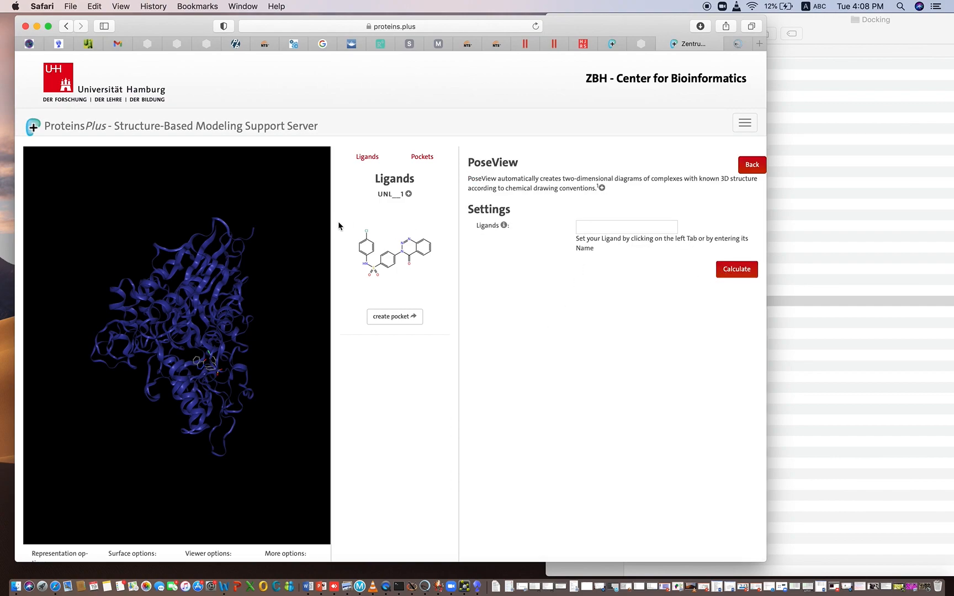
click(588, 227)
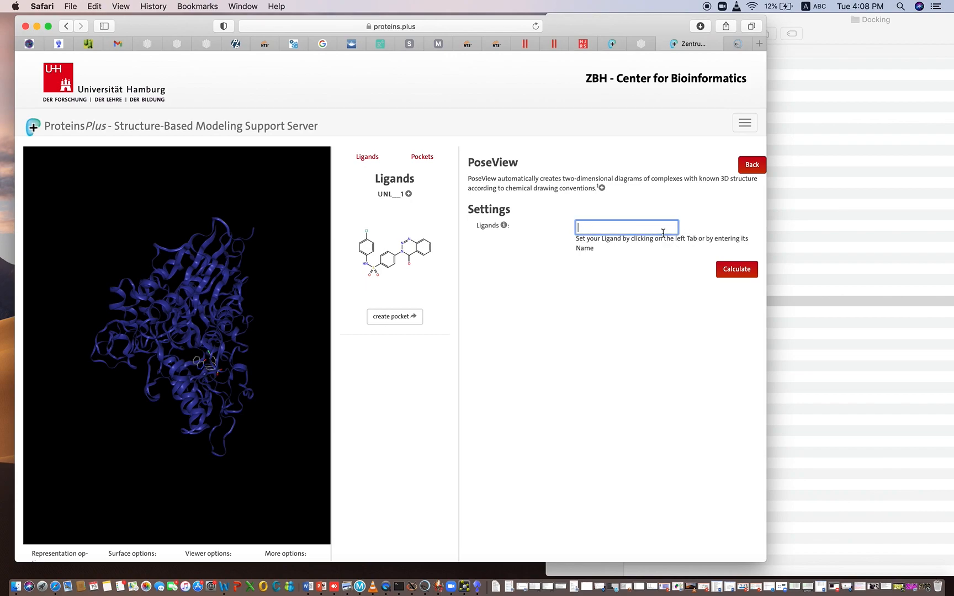
click(390, 262)
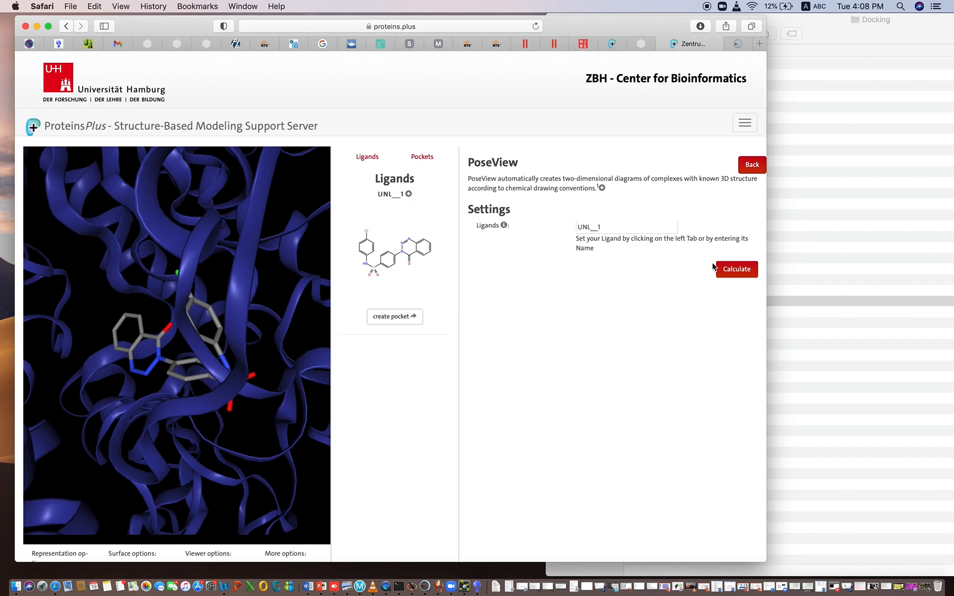
click(729, 270)
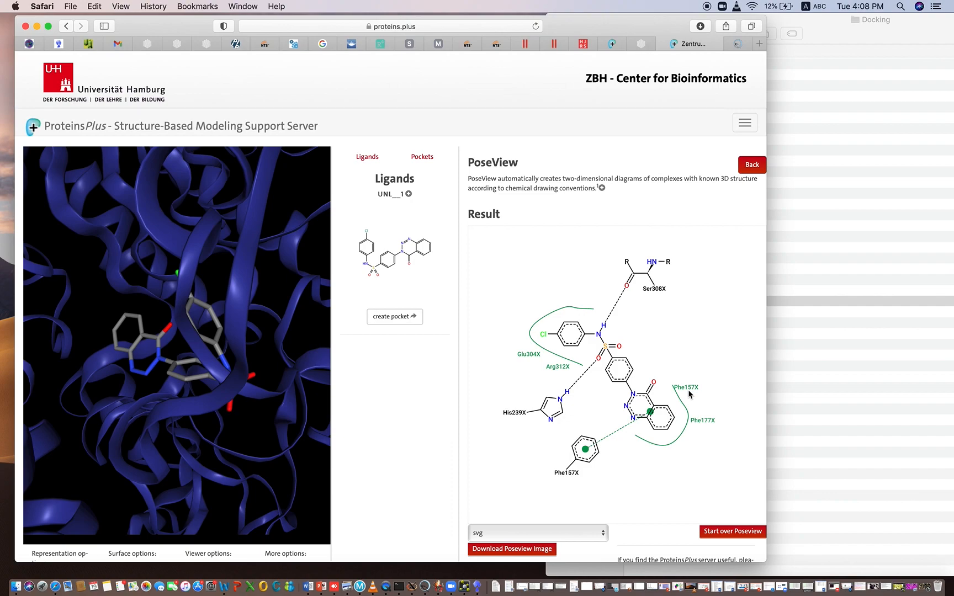
scroll(412, 433, down, 2)
scroll(412, 433, down, 2)
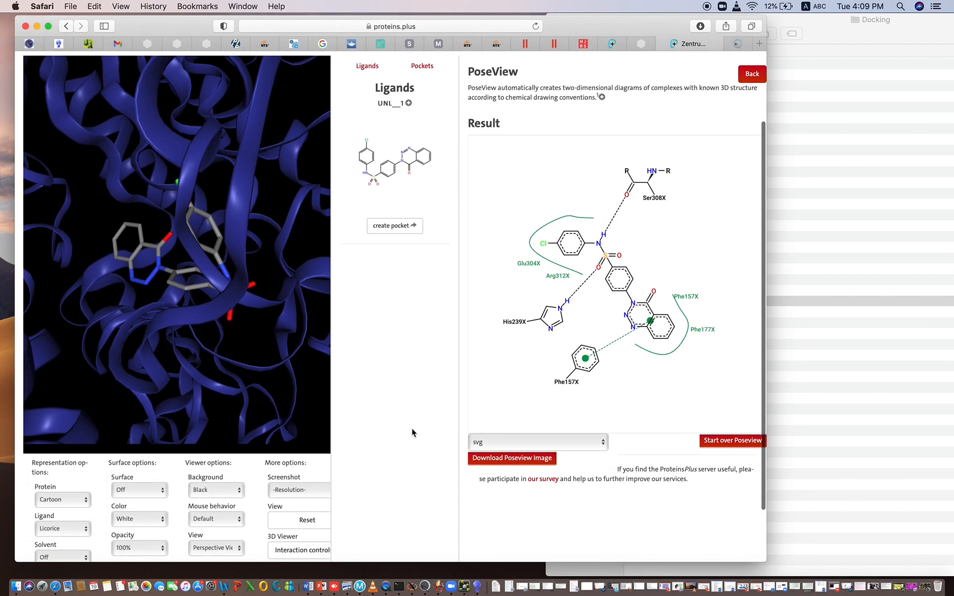
click(581, 448)
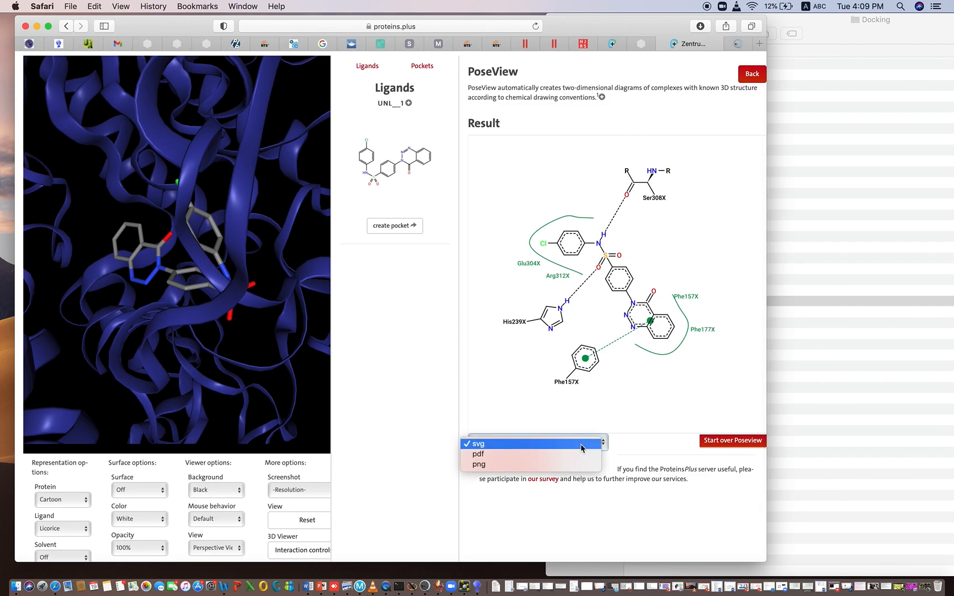
click(641, 501)
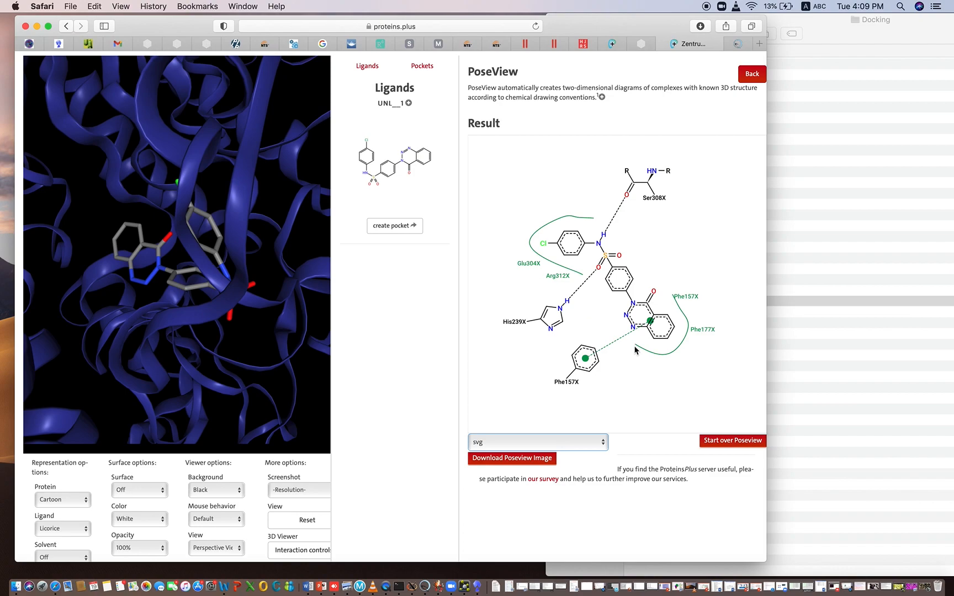
click(579, 442)
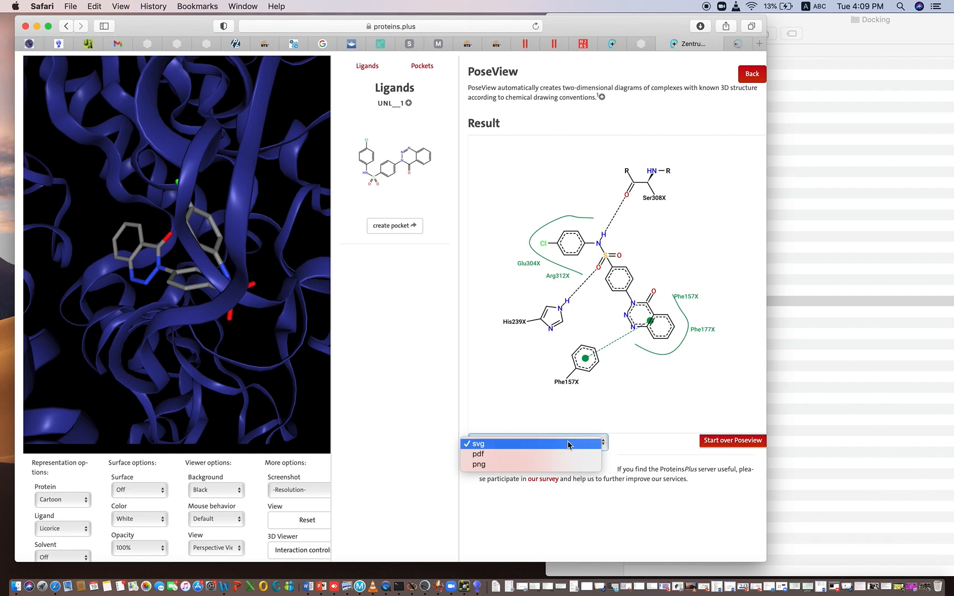
click(612, 446)
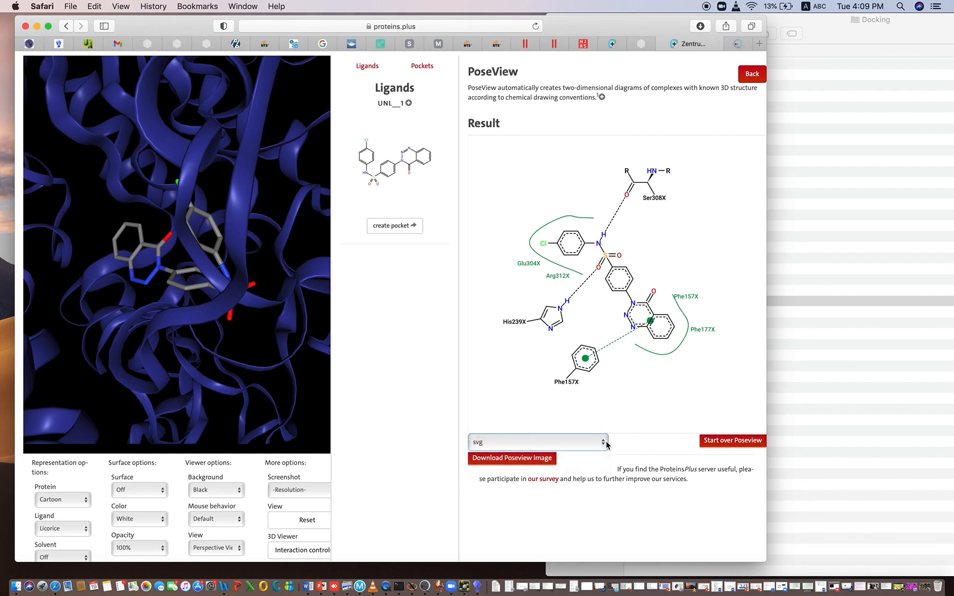
- Download the PoseView interaction diagram as a png image
click(606, 443)
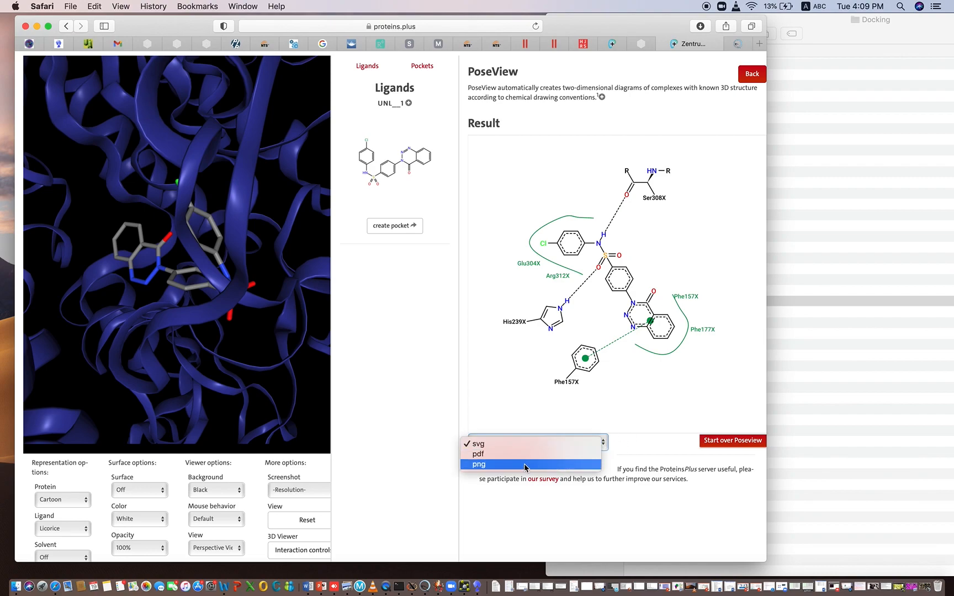
click(479, 465)
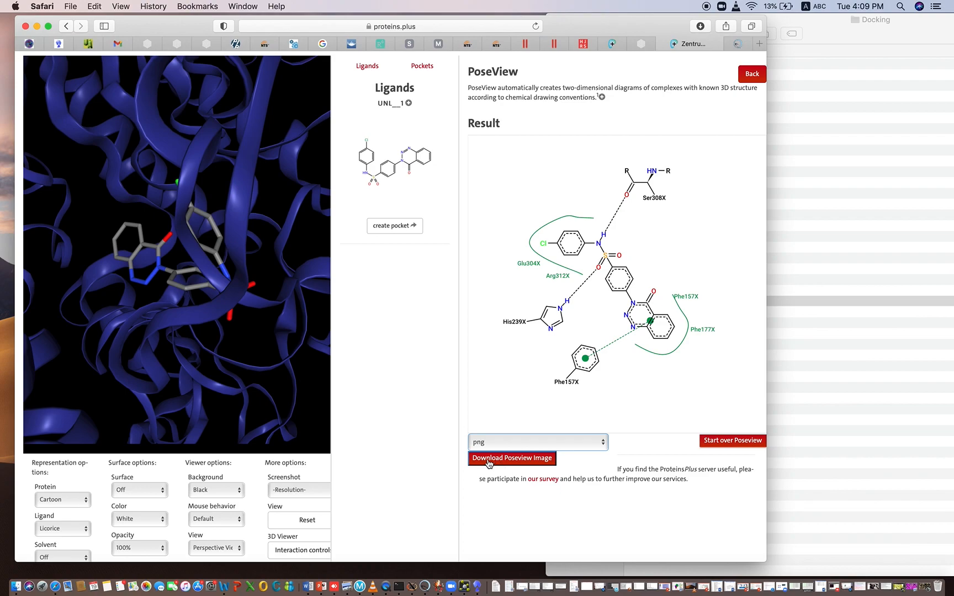
click(522, 463)
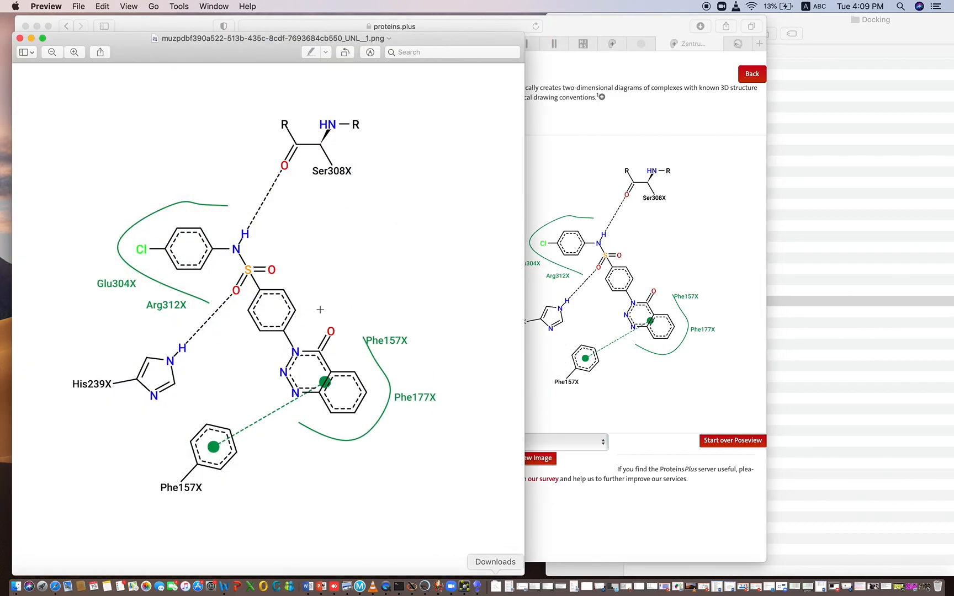
- Examine the ligand–residue interactions of the downloaded diagram in an enlarged Preview window, and close the image
scroll(251, 270, up, 5)
scroll(252, 270, down, 5)
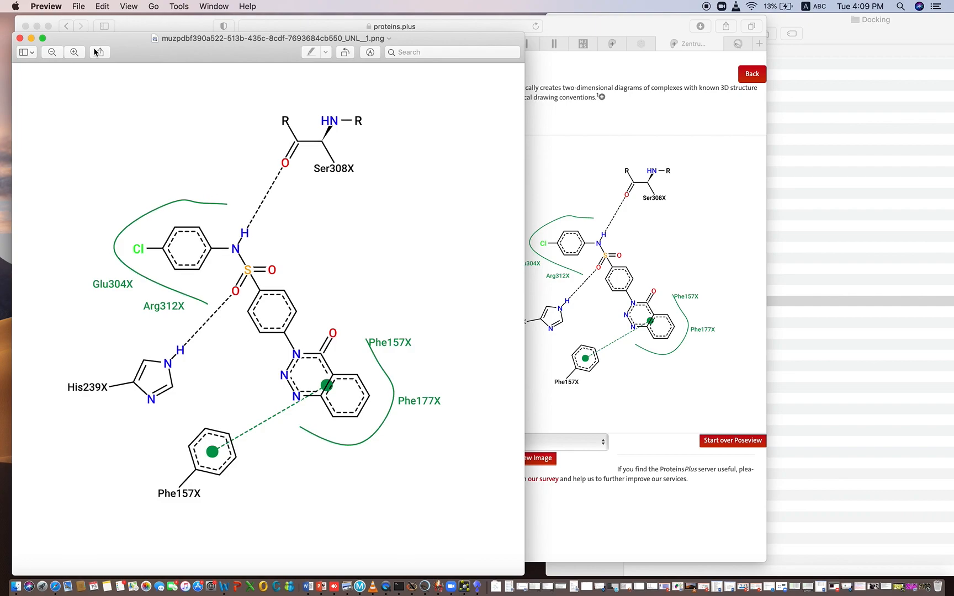
drag(525, 575, 793, 591)
scroll(676, 436, up, 5)
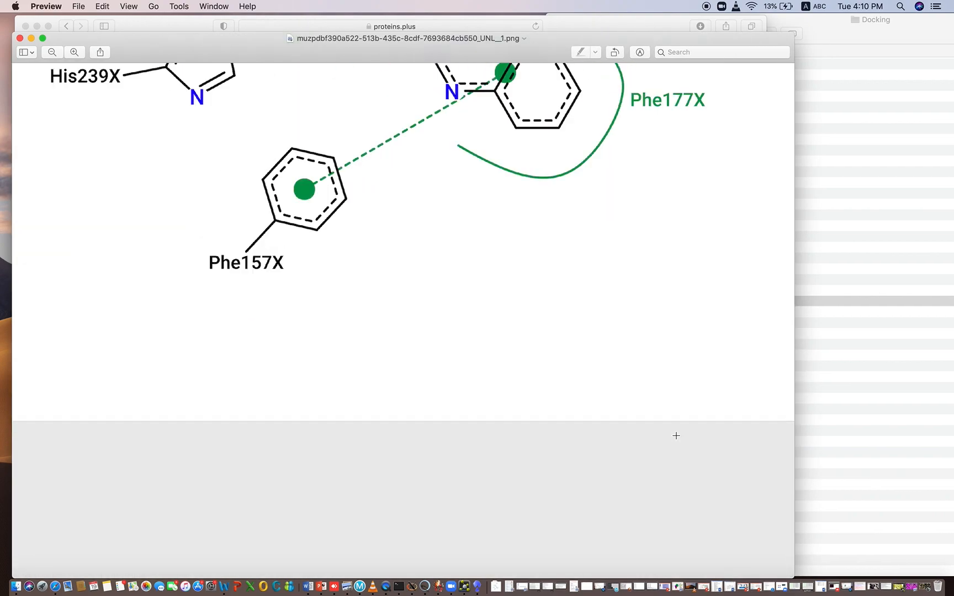
scroll(676, 436, down, 3)
scroll(676, 435, up, 4)
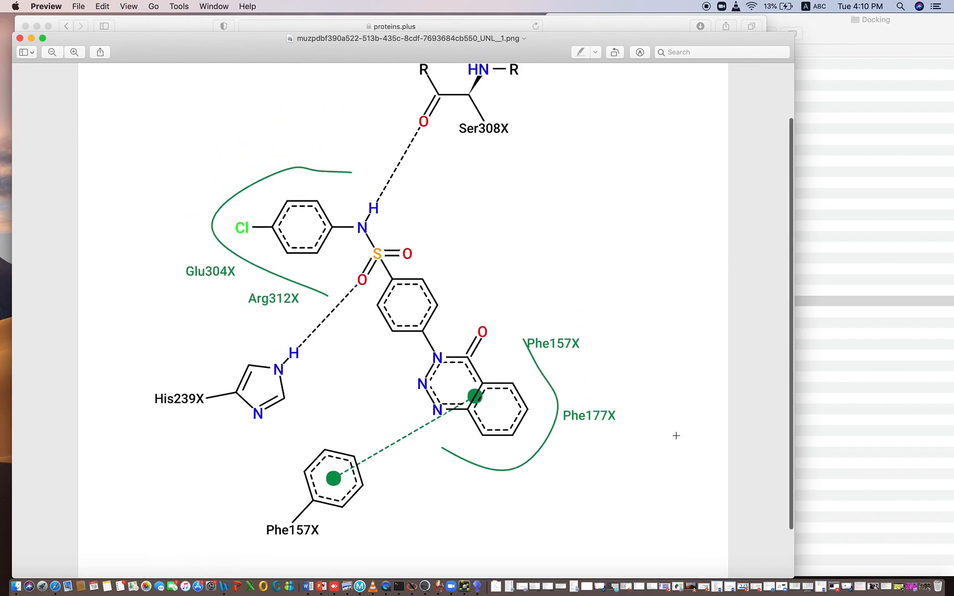
scroll(677, 435, down, 2)
scroll(676, 436, up, 4)
scroll(676, 436, down, 3)
scroll(676, 435, up, 2)
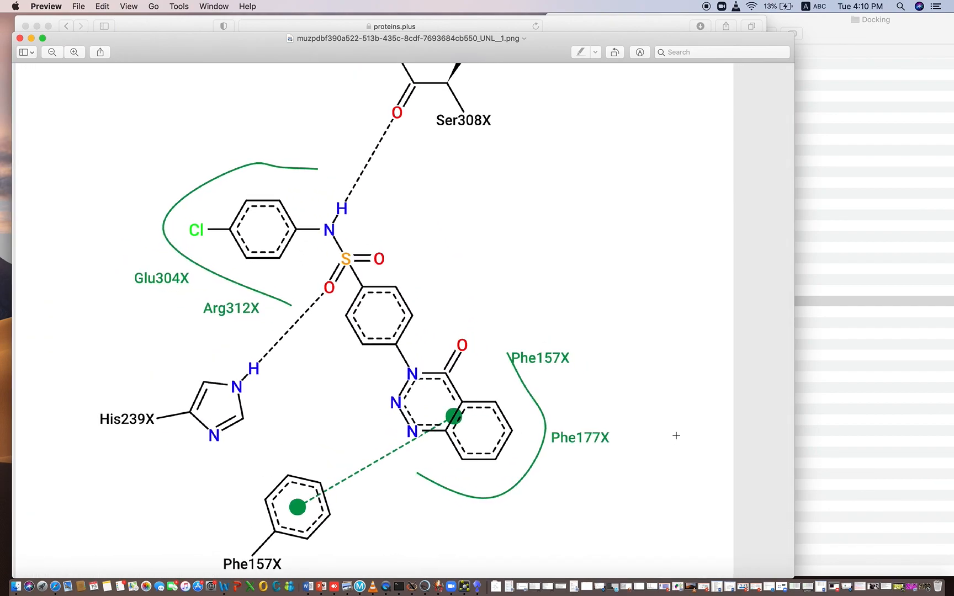
click(19, 38)
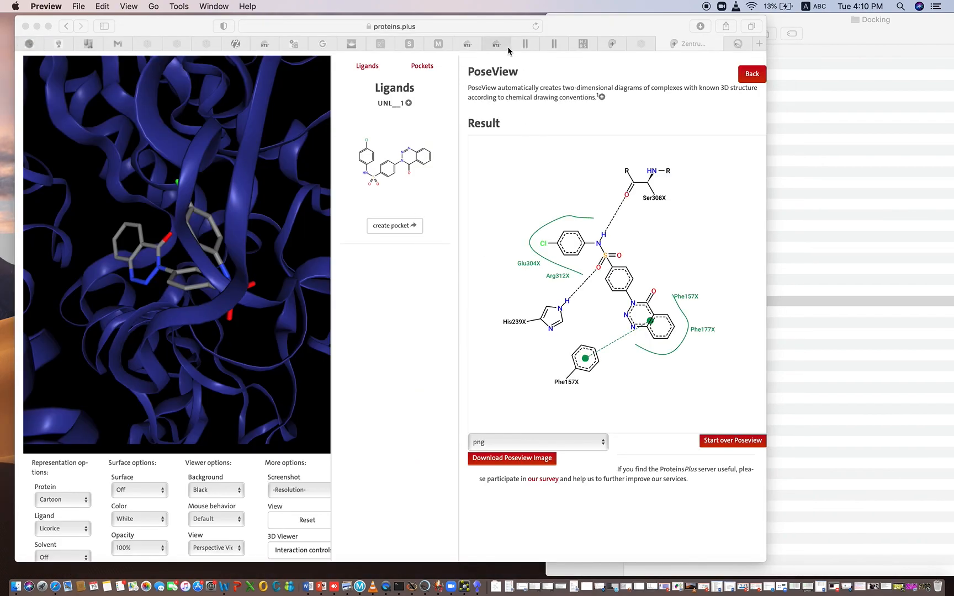
- Leave the PoseView result in the browser and expand the DoGSiteScorer binding site detection section in the tool list
drag(599, 24, 625, 26)
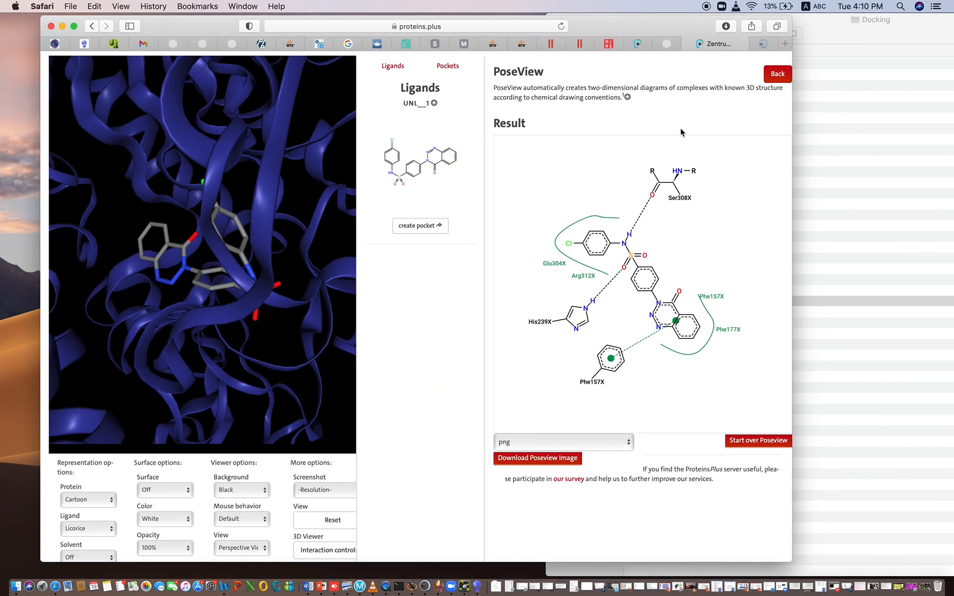
click(777, 78)
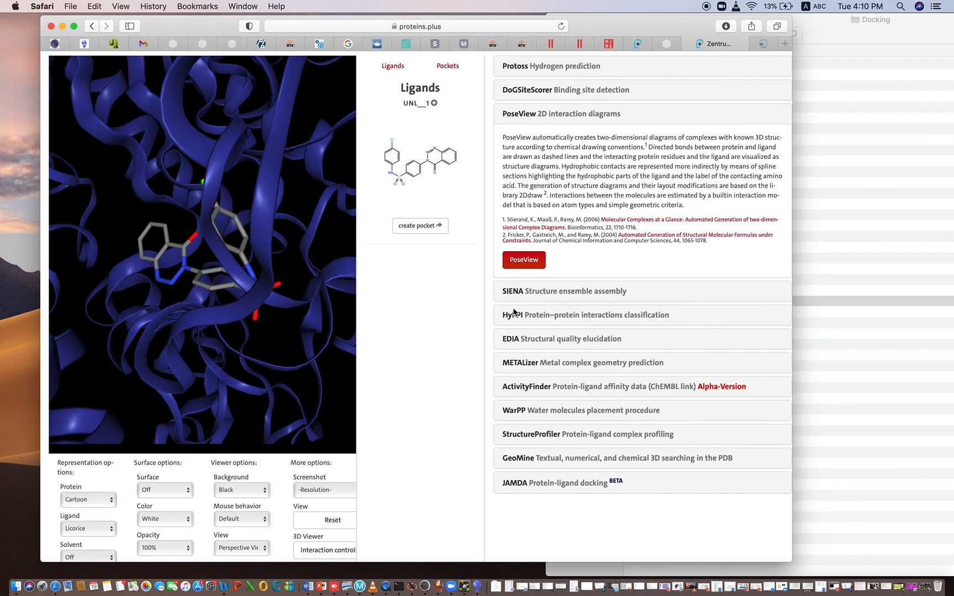
click(524, 92)
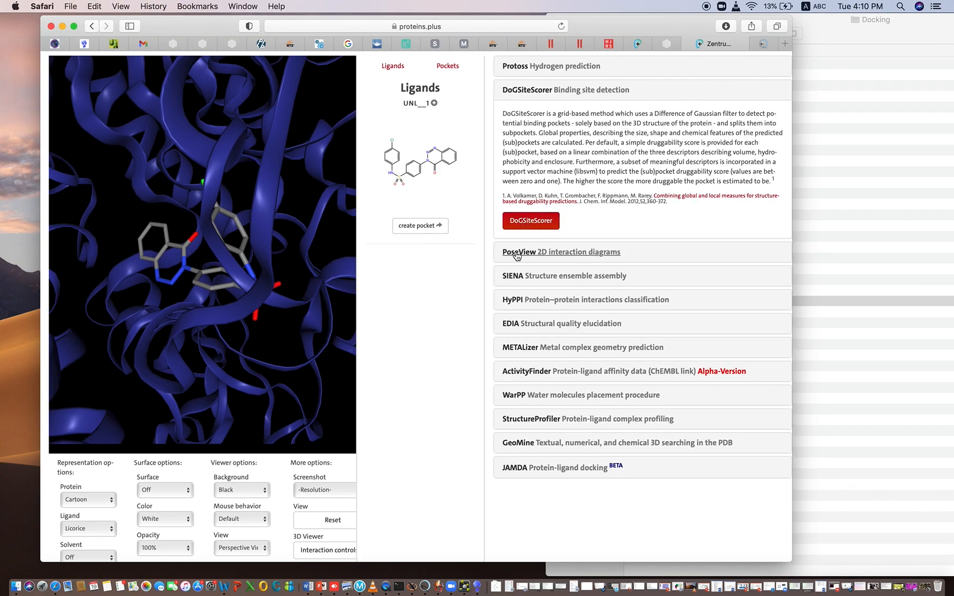
click(570, 92)
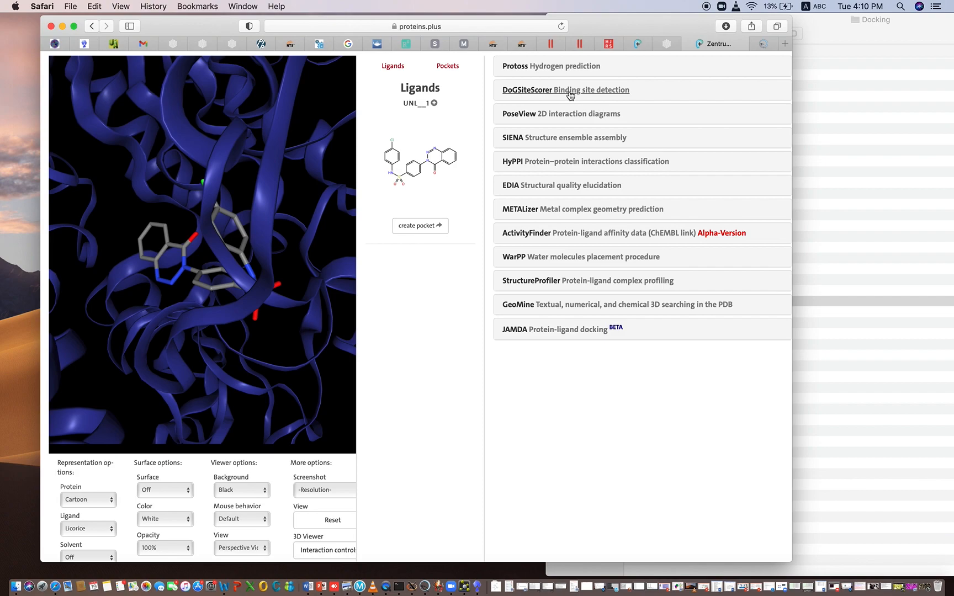
click(590, 93)
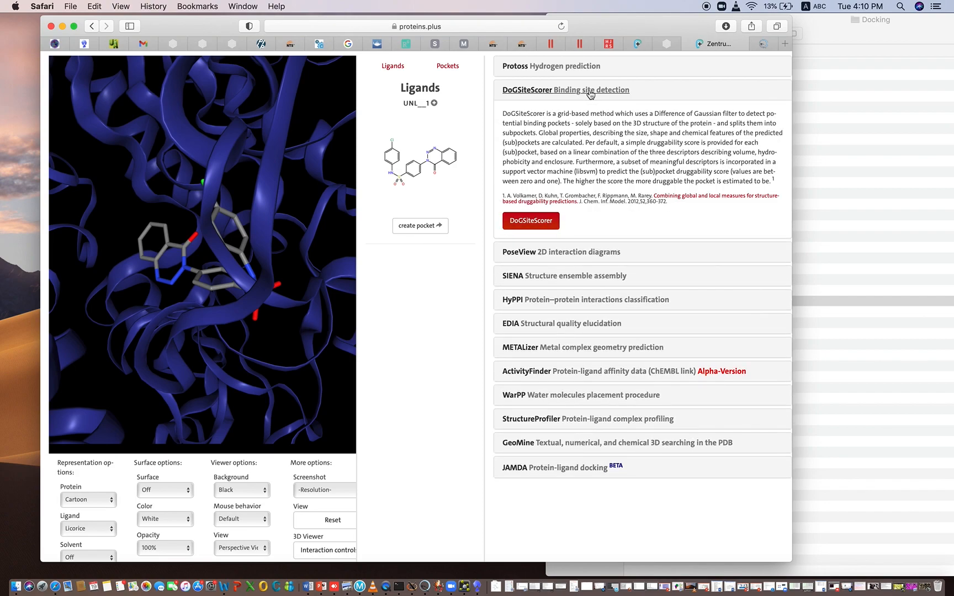
- Run the DoGSiteScorer calculation for Pocket(s) with druggability on all chains
click(524, 221)
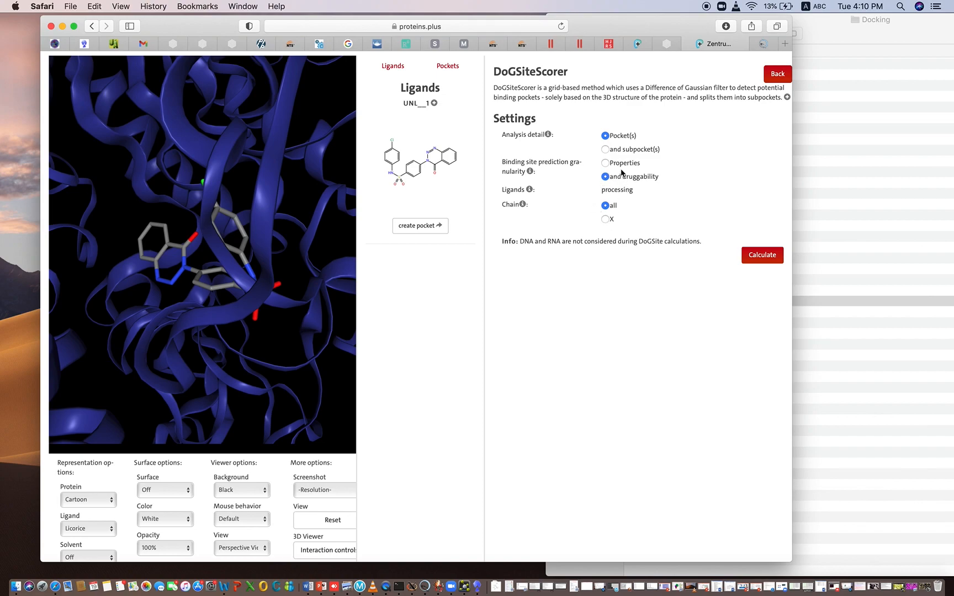
click(758, 261)
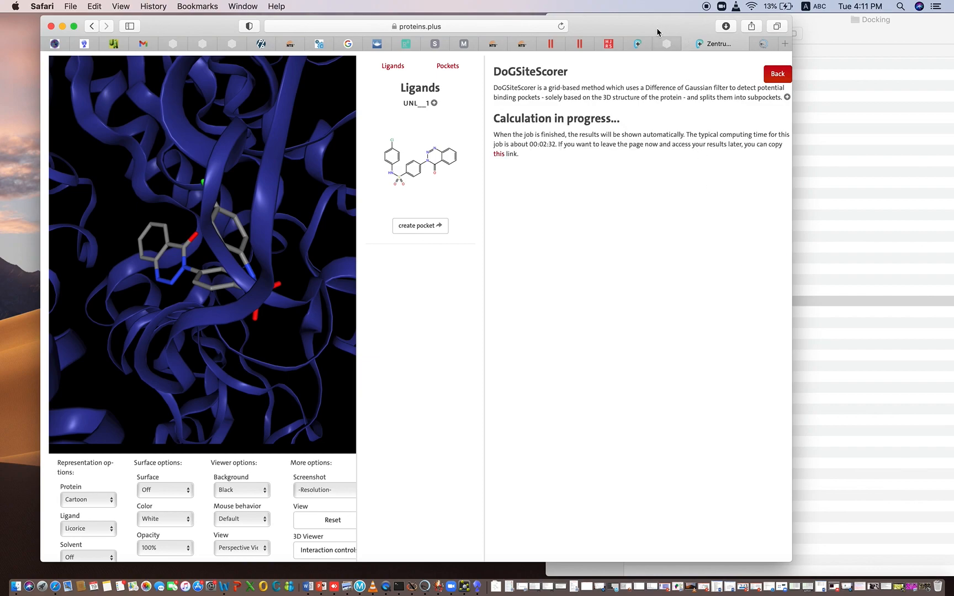
drag(644, 31, 655, 31)
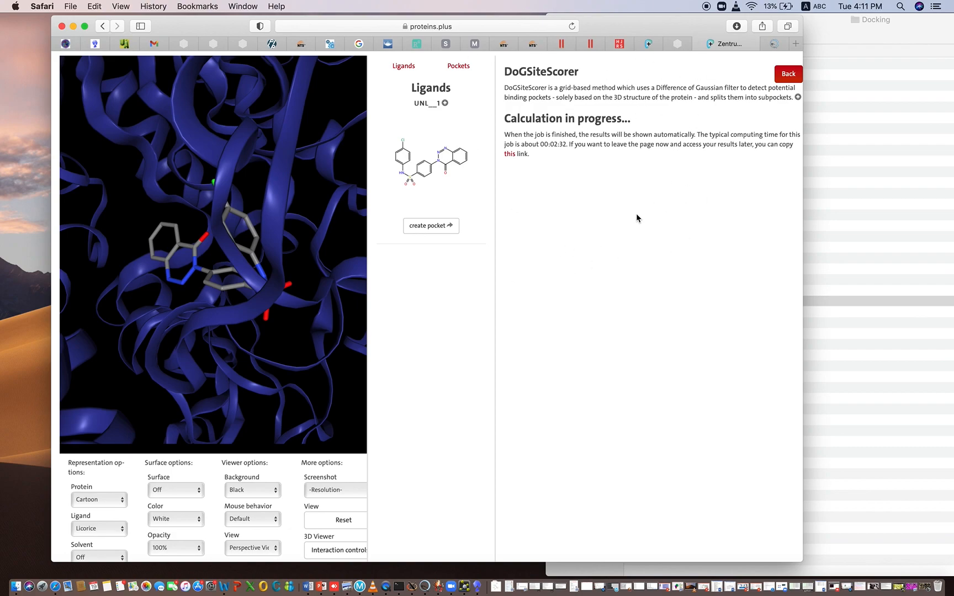
- Examine the binding pocket around the ligand in the finished DoGSiteScorer result from the other browser page, and return to the running calculation
click(648, 44)
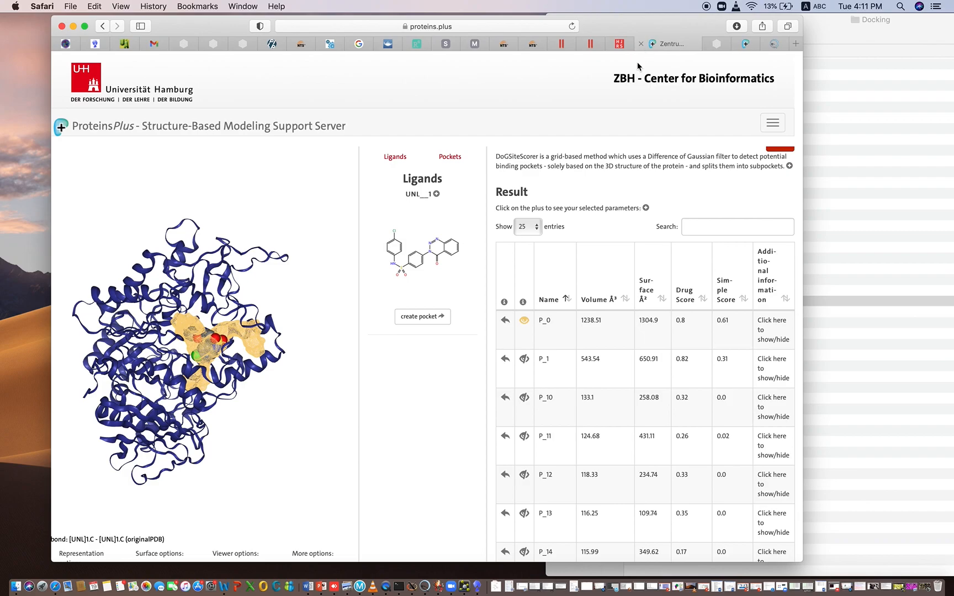
scroll(587, 191, down, 2)
scroll(588, 191, up, 3)
drag(261, 417, 248, 346)
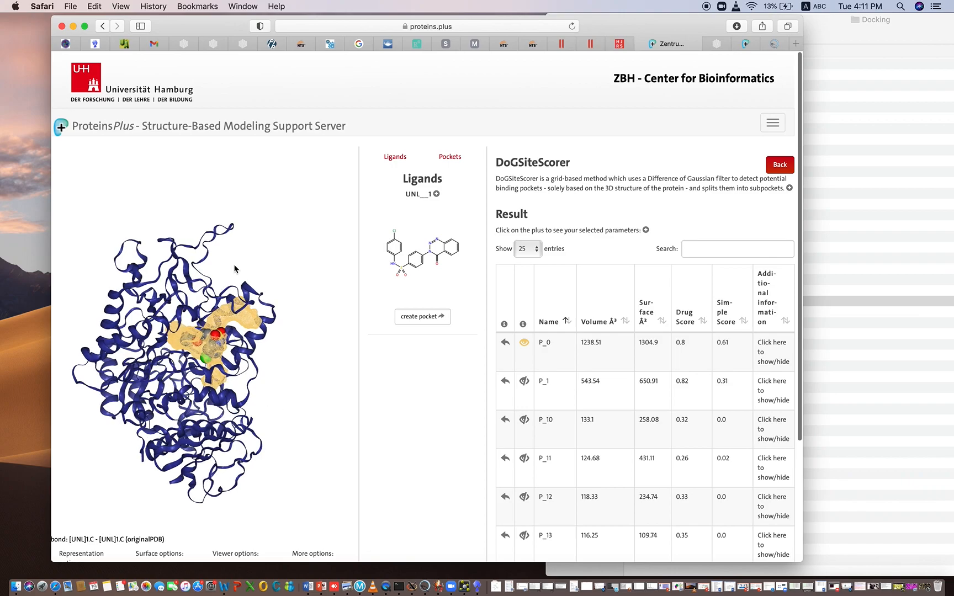
scroll(234, 268, up, 3)
scroll(234, 269, down, 3)
right_drag(277, 387, 288, 364)
scroll(288, 361, up, 5)
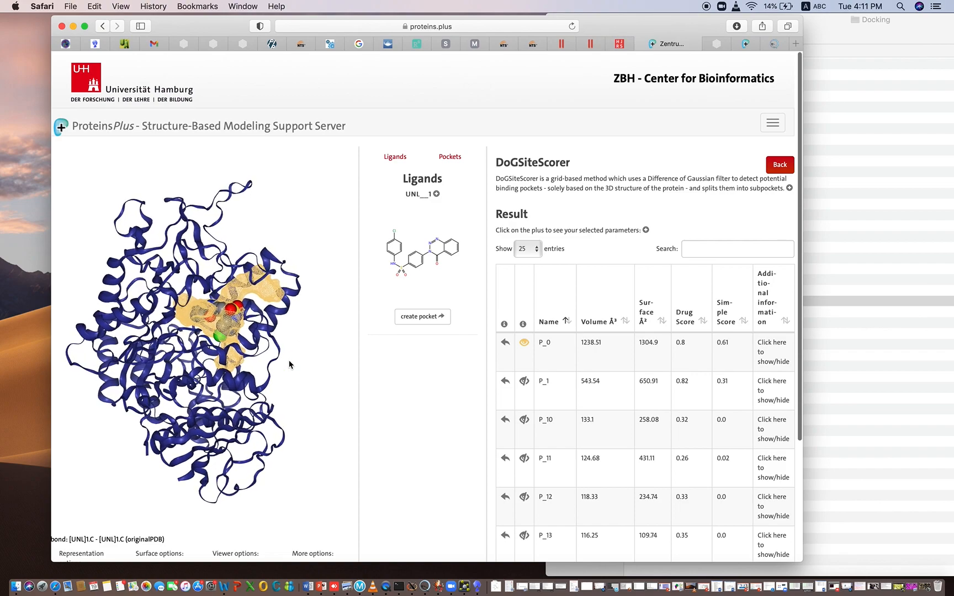
click(745, 44)
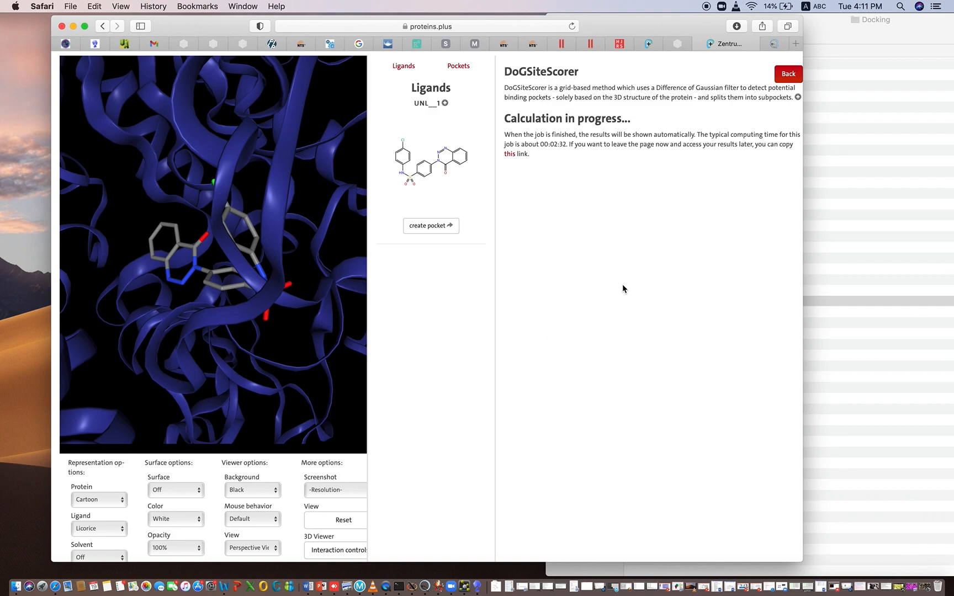
- Examine the ligand and its surrounding protein ribbons in the 3D viewer from another angle while the DoGSiteScorer calculation runs
scroll(622, 288, down, 2)
scroll(622, 288, up, 5)
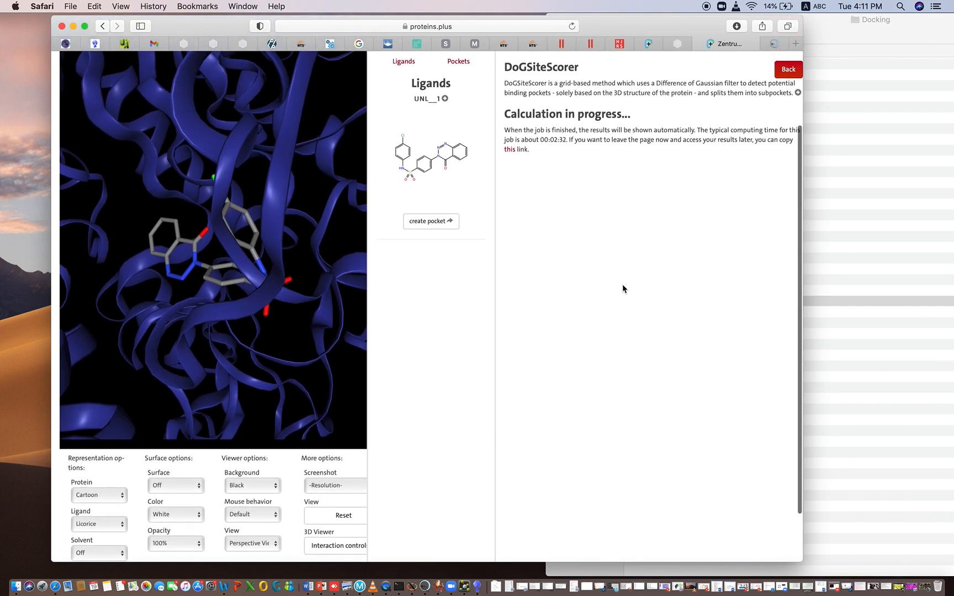
drag(625, 29, 665, 28)
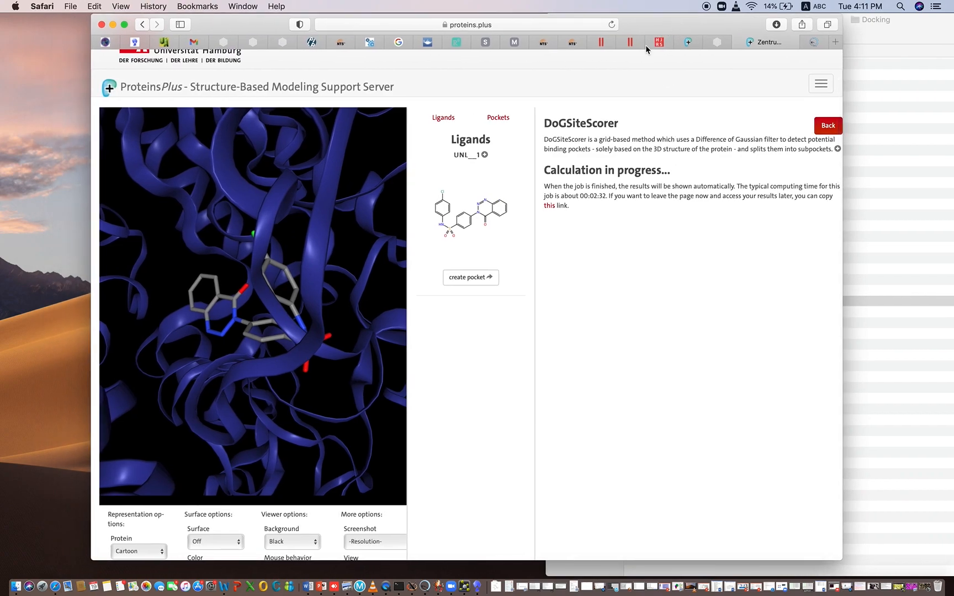
scroll(445, 422, down, 3)
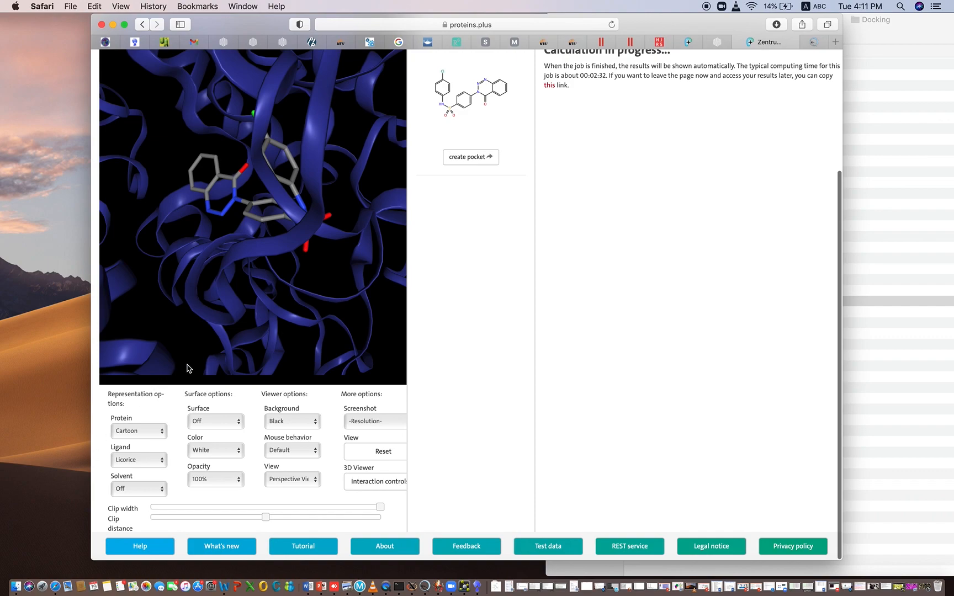
scroll(506, 325, up, 3)
scroll(506, 325, down, 3)
drag(351, 261, 304, 269)
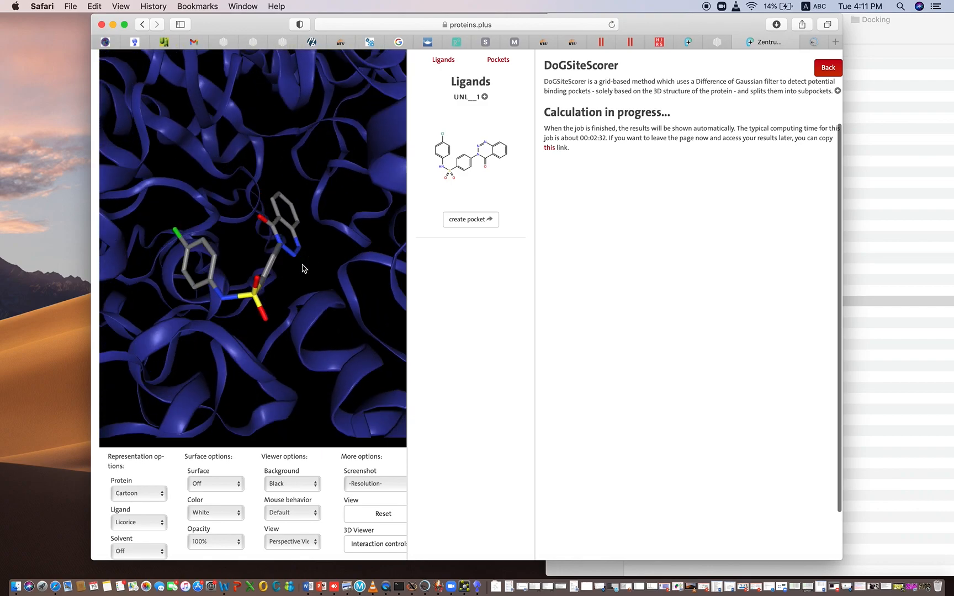
scroll(303, 269, down, 5)
scroll(302, 268, up, 5)
scroll(149, 473, down, 1)
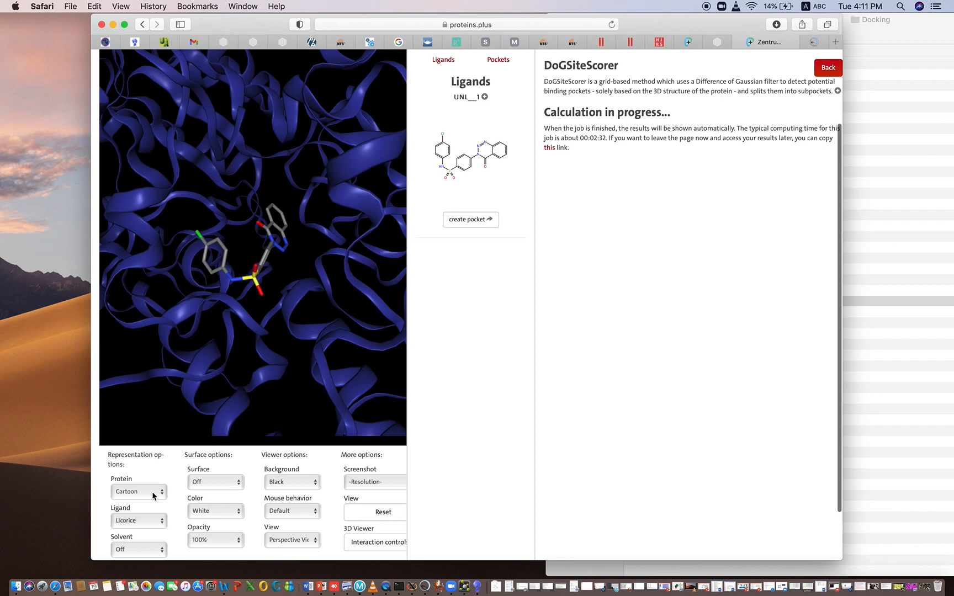
- Review the protein representation options, keep Cartoon, and set the 3D viewer background to White
click(154, 493)
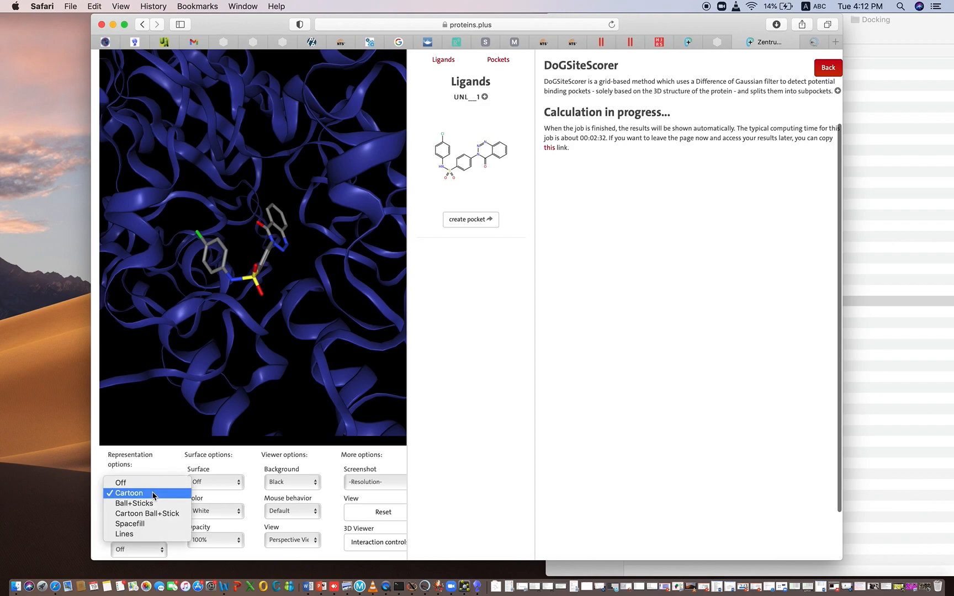
click(154, 493)
click(154, 493)
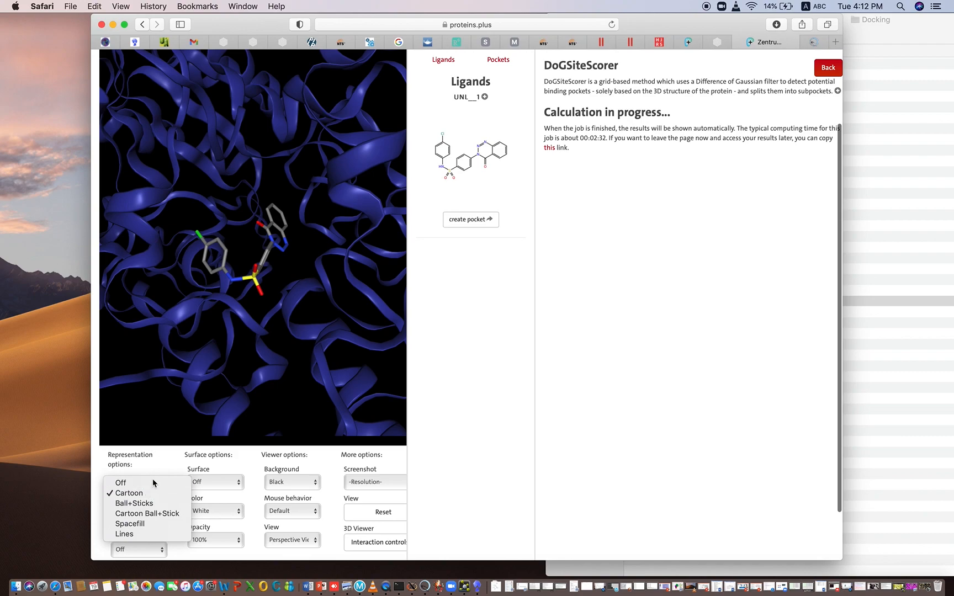
click(147, 495)
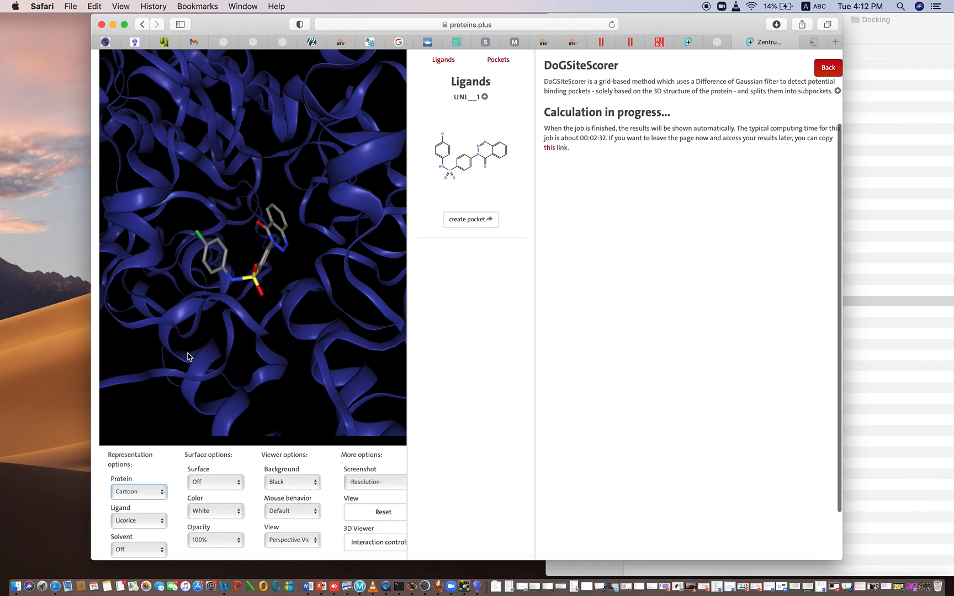
click(287, 483)
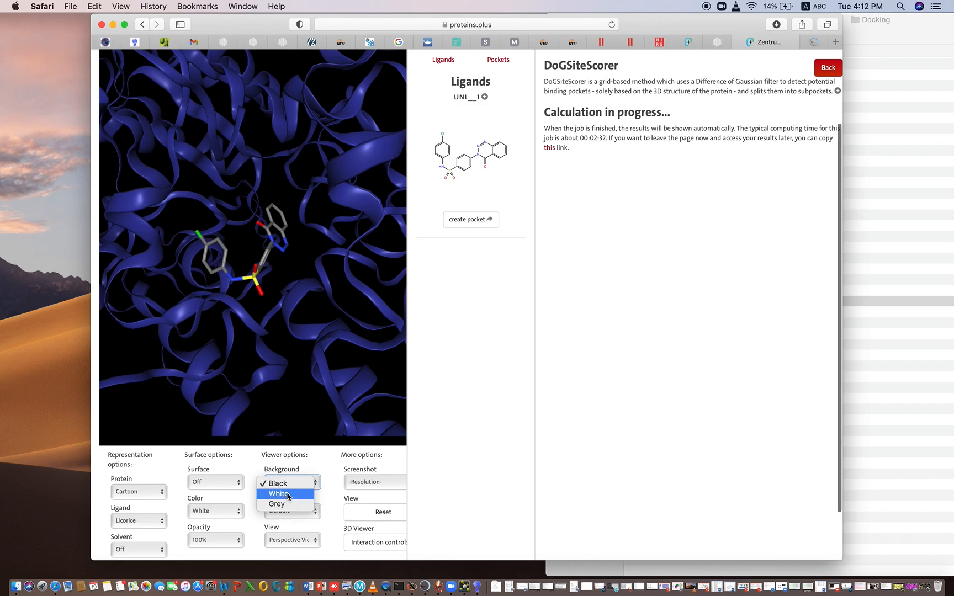
click(288, 494)
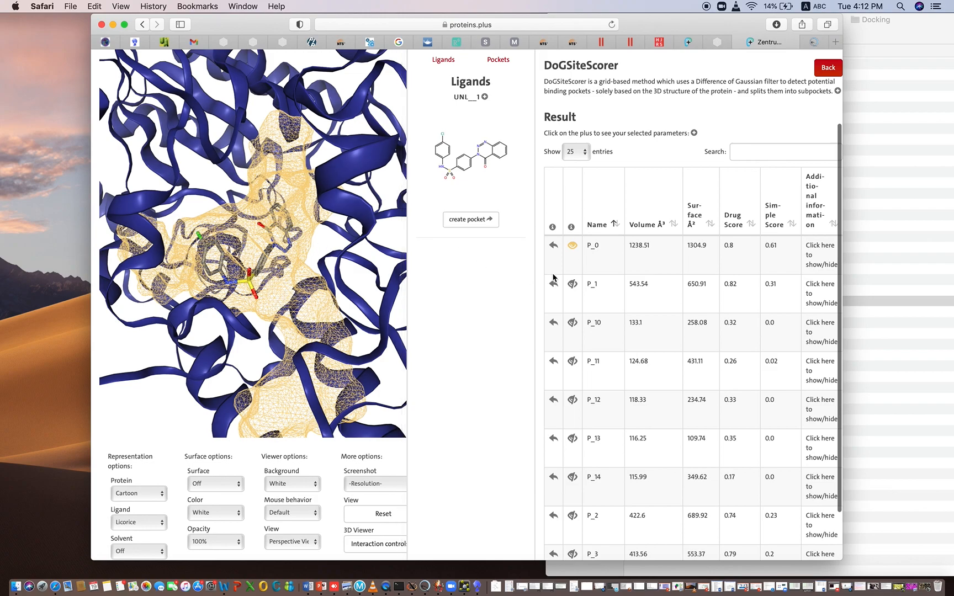
- Toggle the P_0 pocket off and on again, and inspect closely how the ligand sits inside its mesh
click(572, 247)
click(572, 247)
mouse_move(328, 235)
mouse_down()
mouse_move(364, 227)
mouse_move(327, 227)
mouse_up()
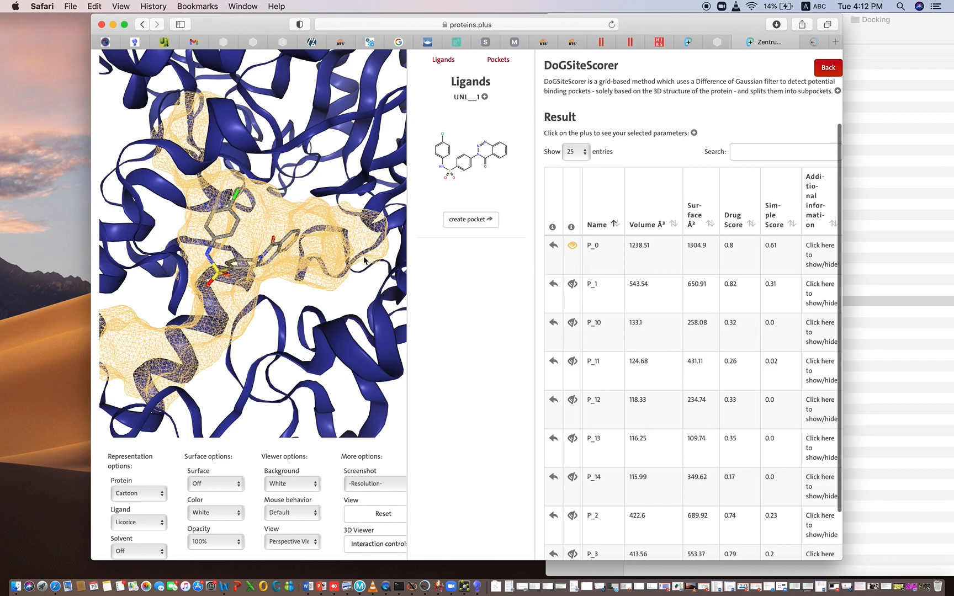
click(323, 299)
drag(323, 299, 321, 301)
scroll(320, 297, up, 3)
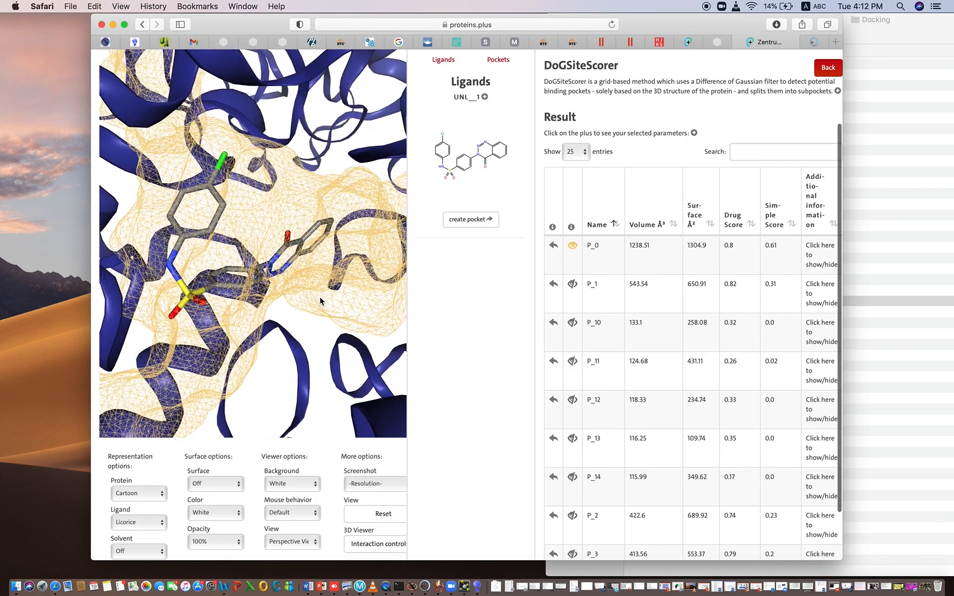
mouse_move(341, 149)
mouse_down()
mouse_move(331, 149)
mouse_move(344, 154)
mouse_up()
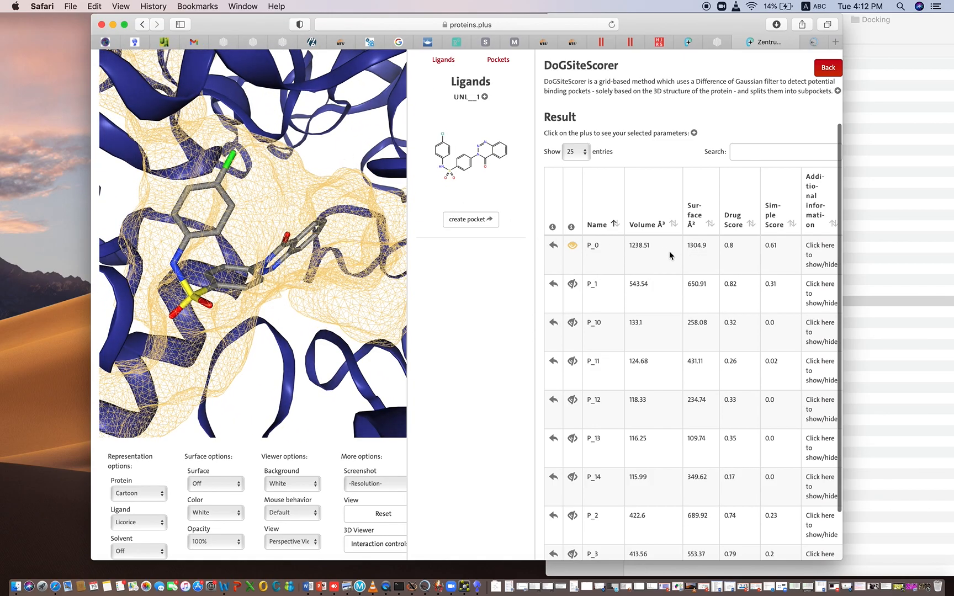
- Examine the volume, drug score and simple score of pocket P_0 and look through the remaining pockets in the result table
drag(649, 245, 623, 245)
drag(734, 248, 723, 247)
drag(776, 246, 762, 243)
scroll(482, 303, down, 3)
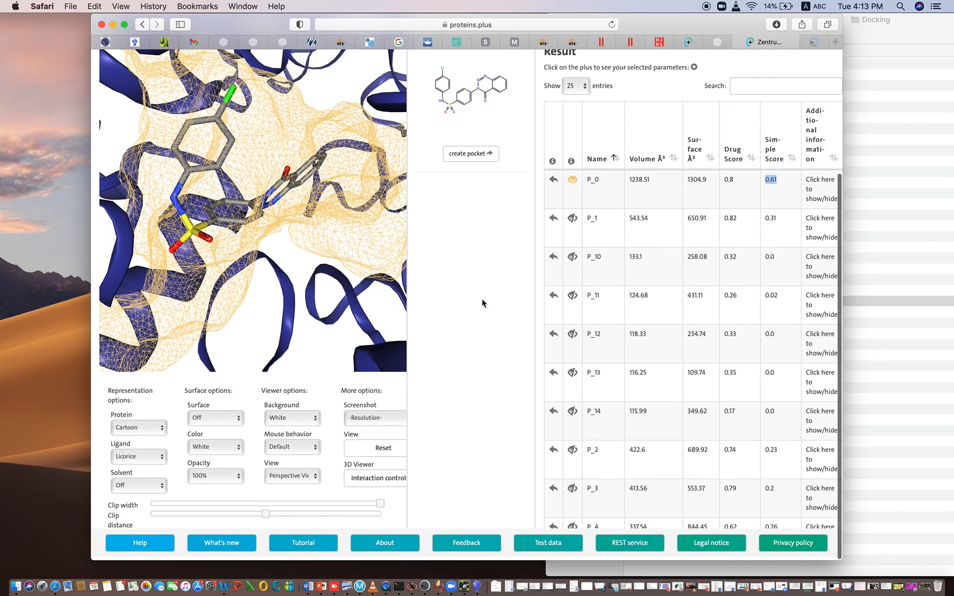
scroll(614, 356, down, 10)
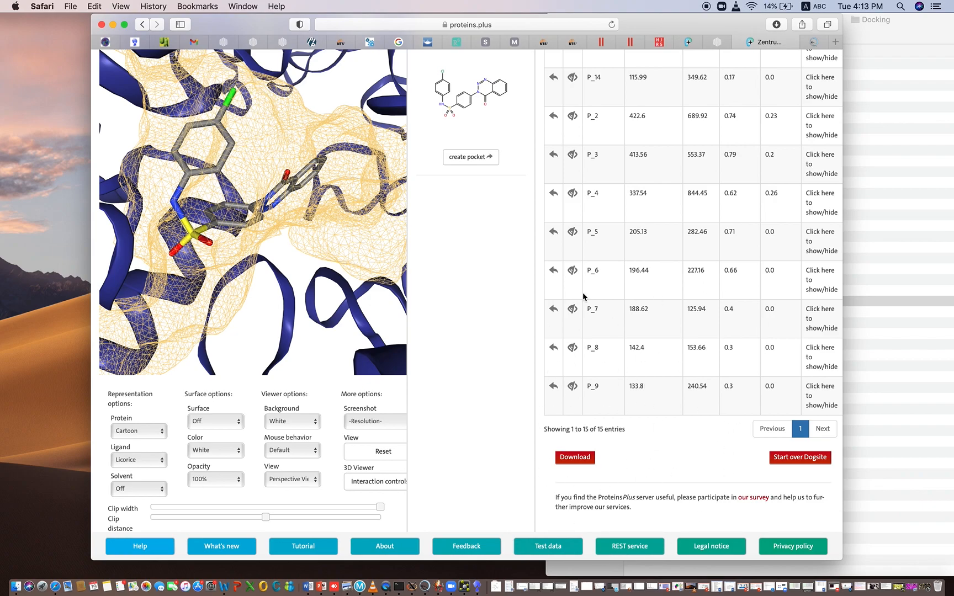
scroll(660, 447, up, 1)
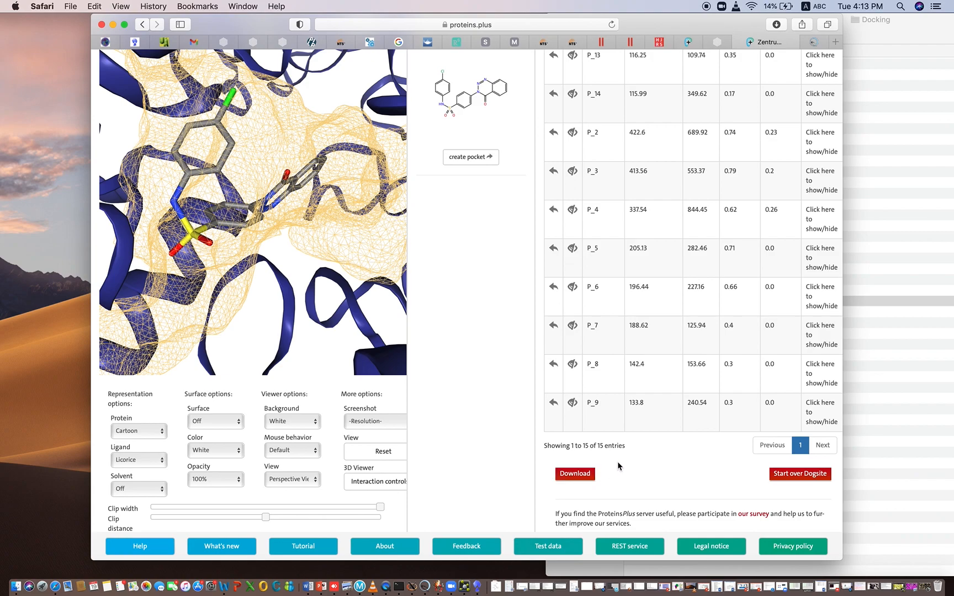
scroll(477, 375, up, 5)
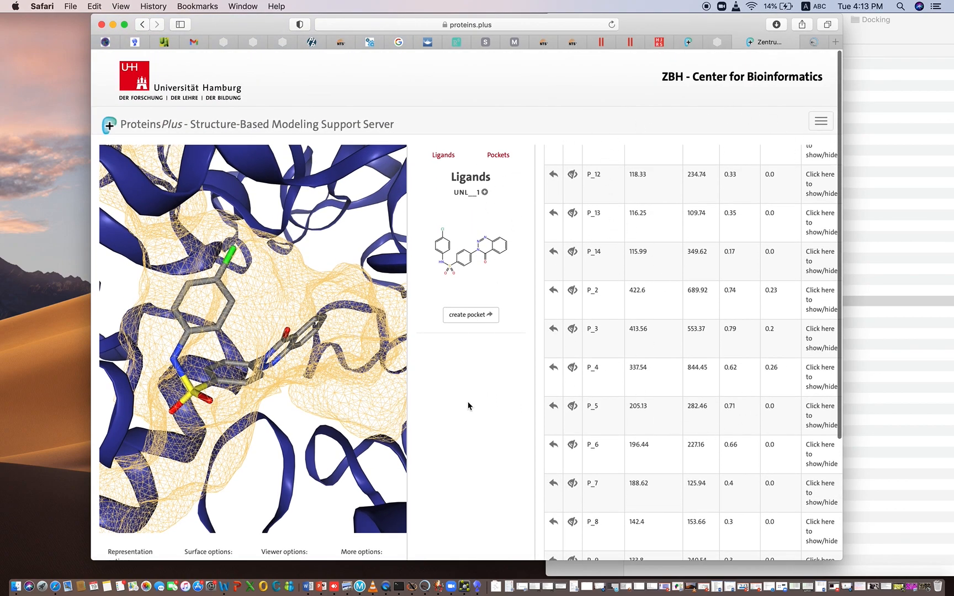
scroll(468, 405, down, 5)
scroll(468, 406, up, 5)
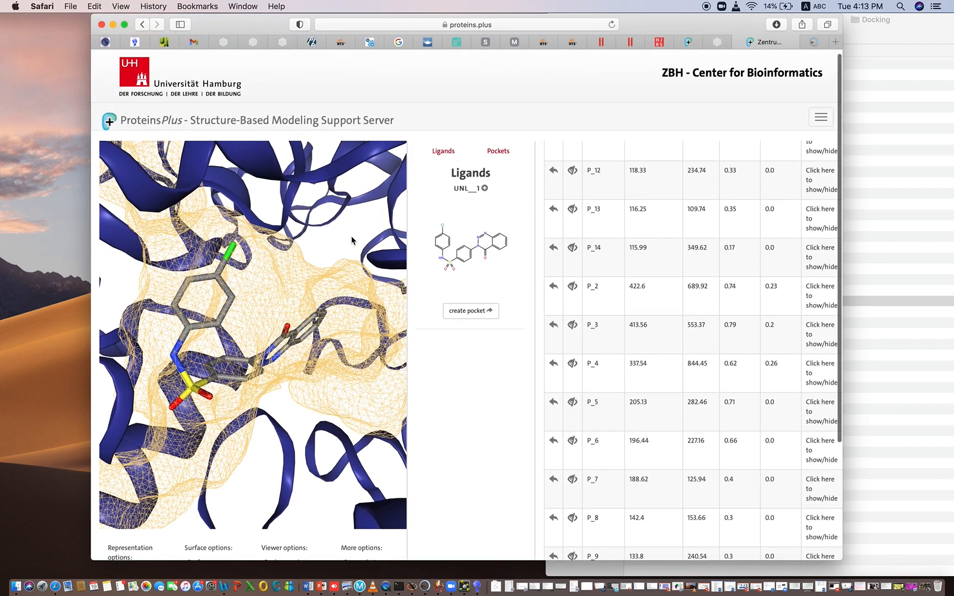
scroll(597, 270, up, 6)
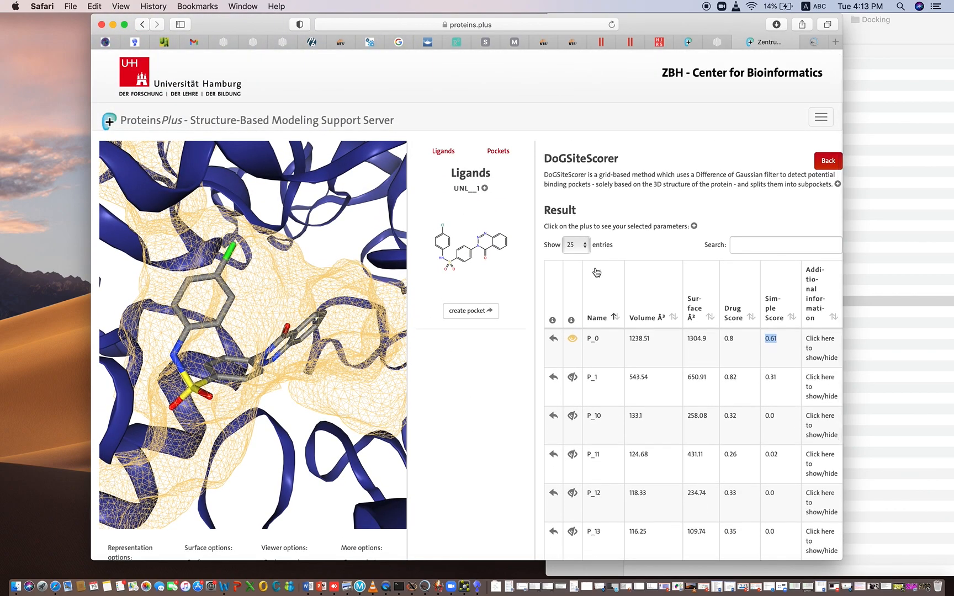
- Hide the P_0 pocket in the 3D viewer and go back from the DoGSiteScorer result to the list of available tools
click(573, 338)
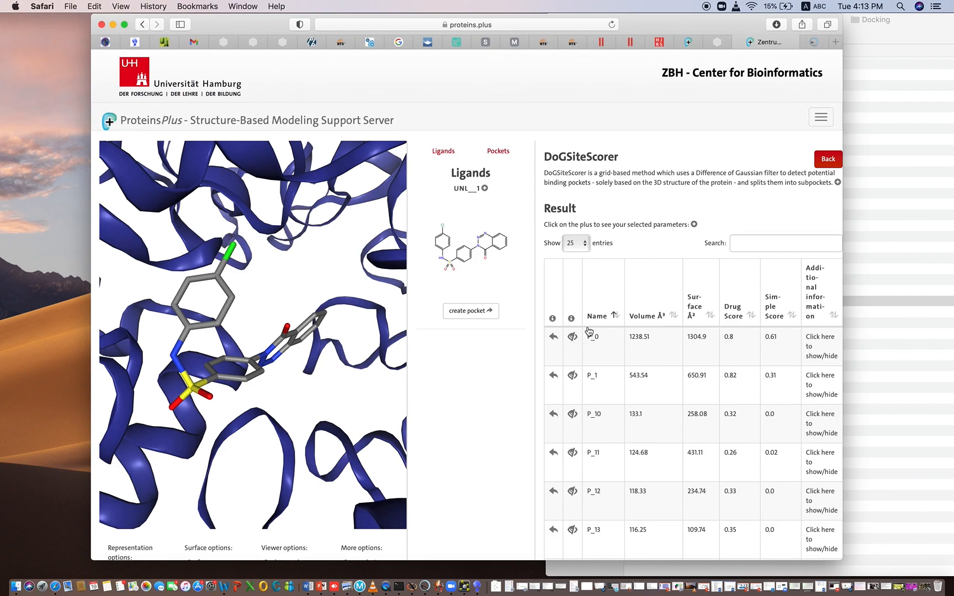
click(821, 163)
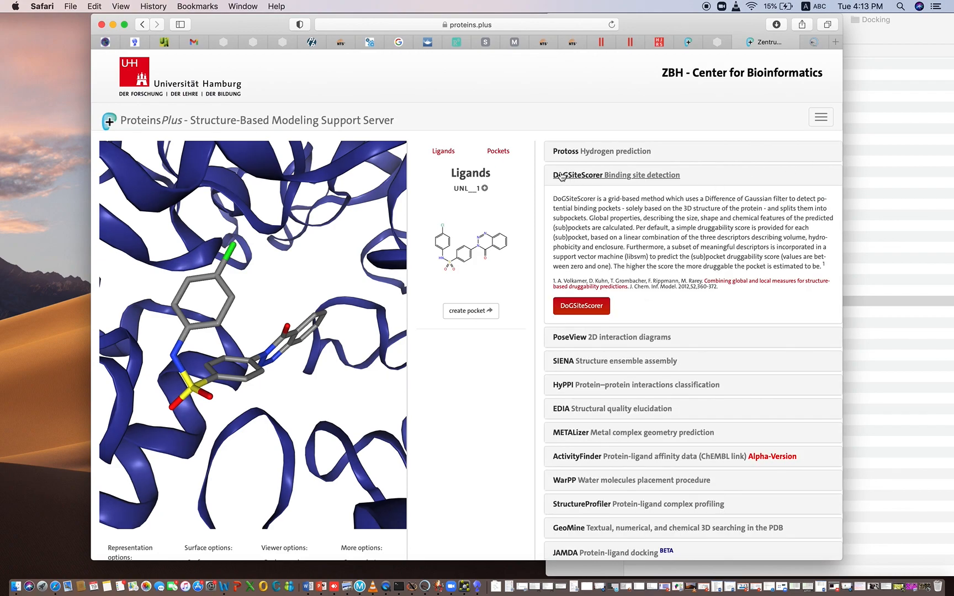
scroll(519, 235, down, 5)
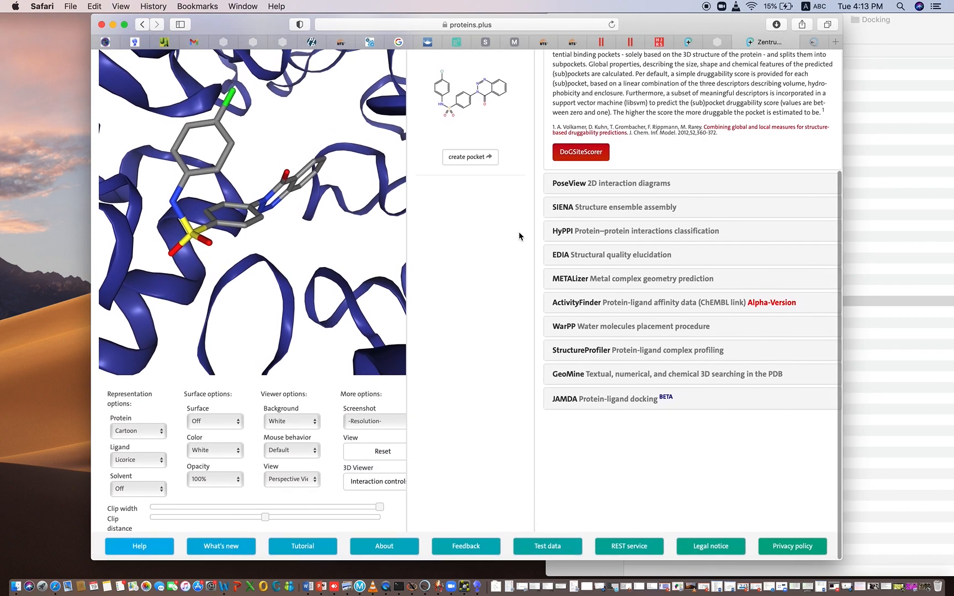
scroll(343, 220, down, 5)
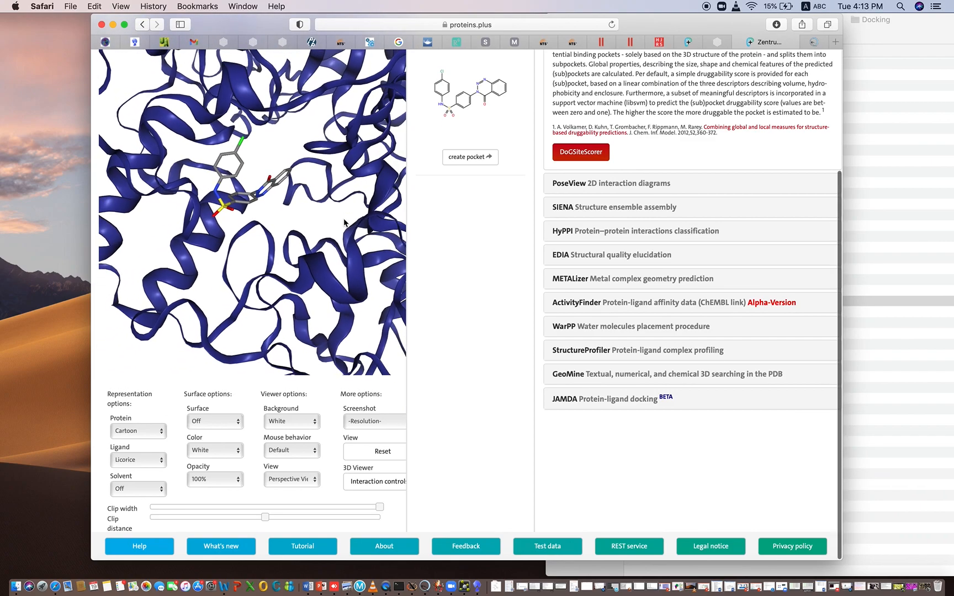
- Change the ligand representation in the 3D viewer to Ball+Sticks
mouse_move(300, 149)
mouse_down()
mouse_move(311, 138)
mouse_move(290, 152)
mouse_move(292, 142)
mouse_up()
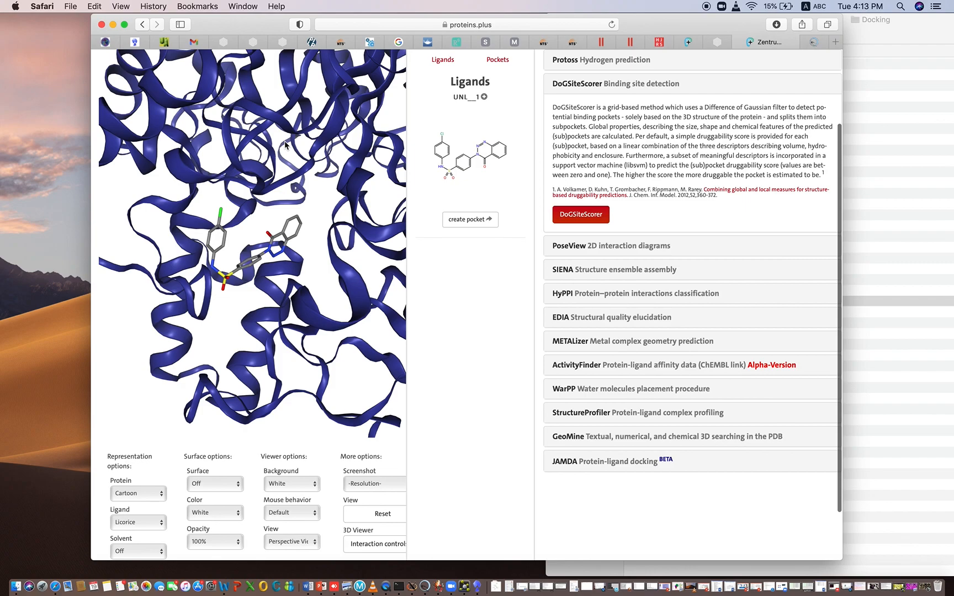
mouse_move(328, 225)
mouse_down()
mouse_move(335, 213)
mouse_move(331, 222)
mouse_up()
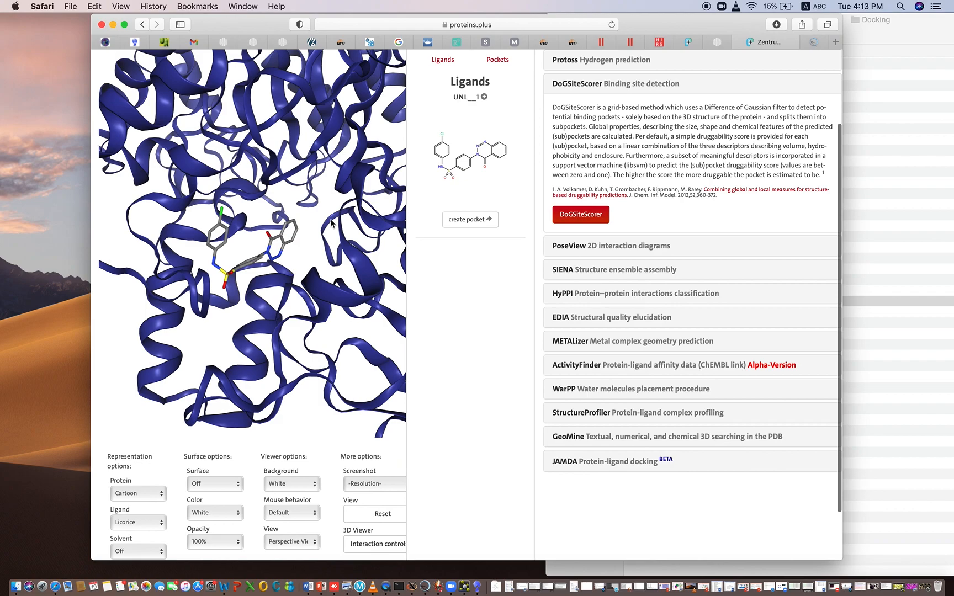
mouse_move(313, 222)
mouse_down()
mouse_move(323, 218)
mouse_move(313, 223)
mouse_up()
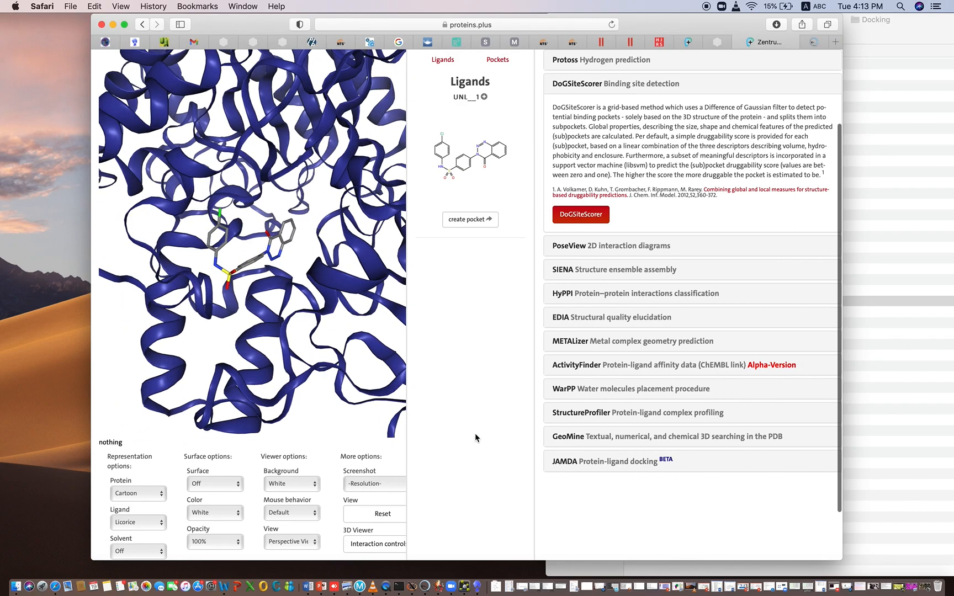
scroll(476, 438, down, 2)
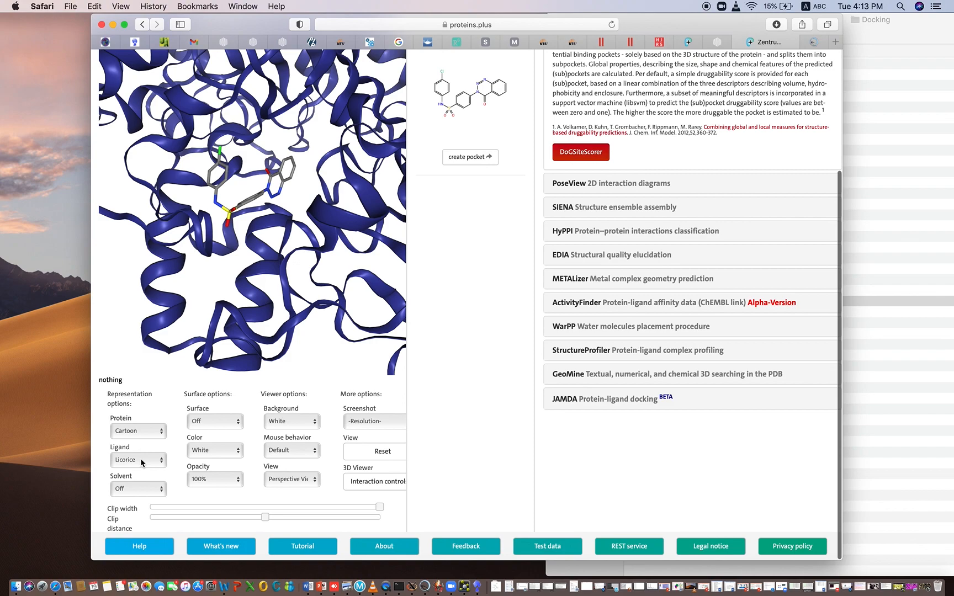
click(142, 461)
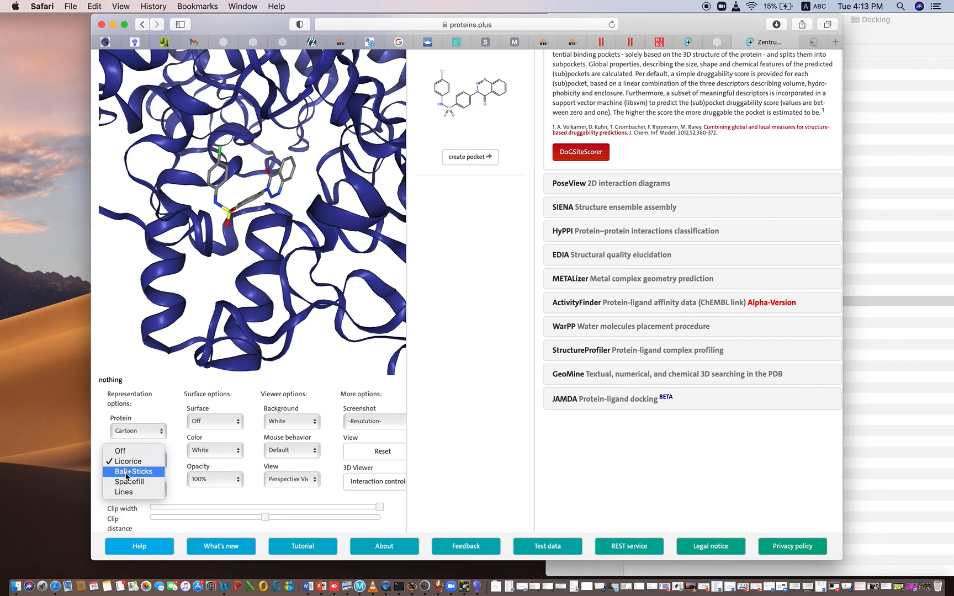
click(126, 473)
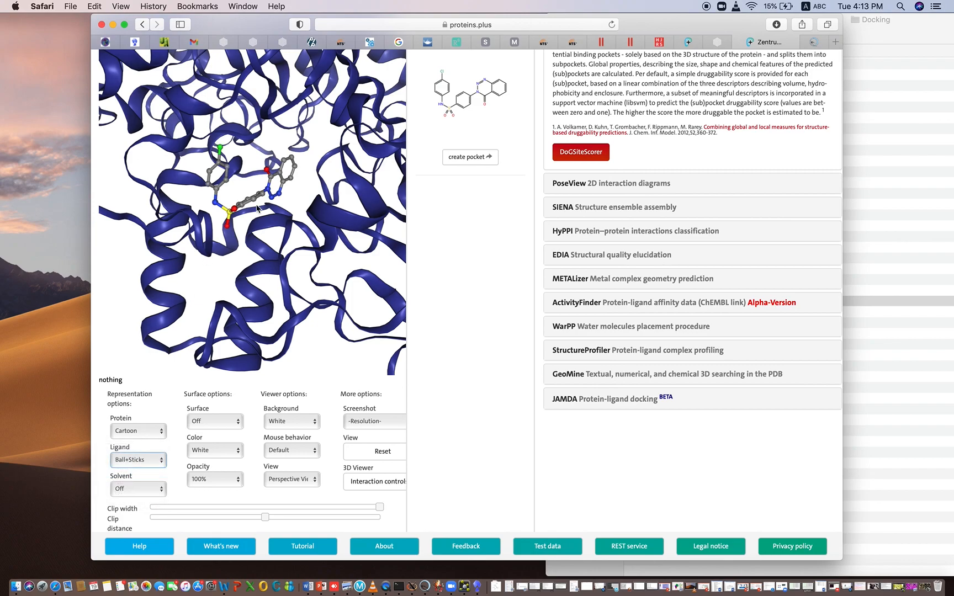
- Turn on the protein's molecular surface in the 3D viewer around the docked ligand
scroll(303, 176, up, 2)
scroll(302, 177, up, 5)
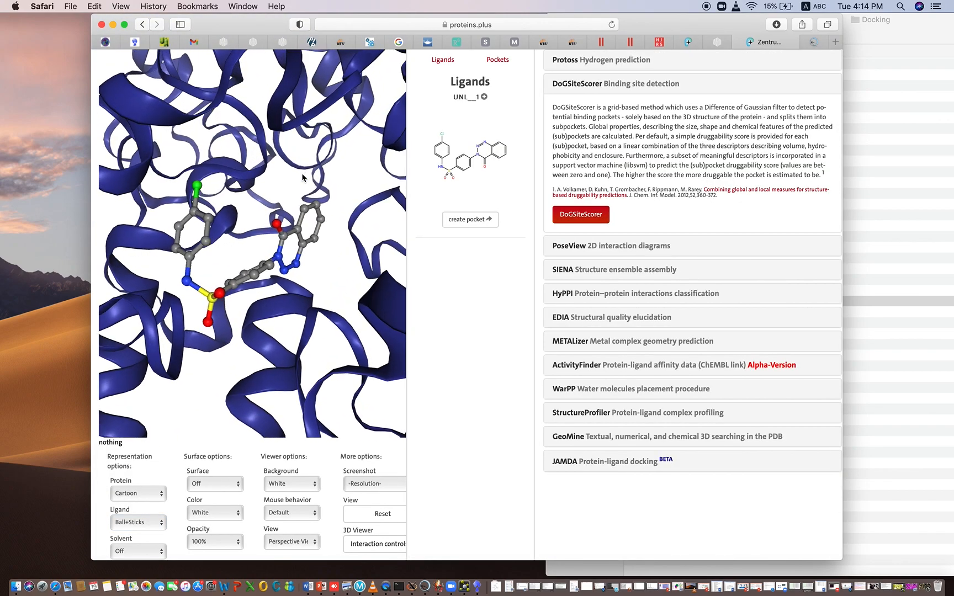
mouse_move(248, 247)
mouse_down()
mouse_move(258, 245)
mouse_move(249, 242)
mouse_up()
scroll(248, 241, down, 8)
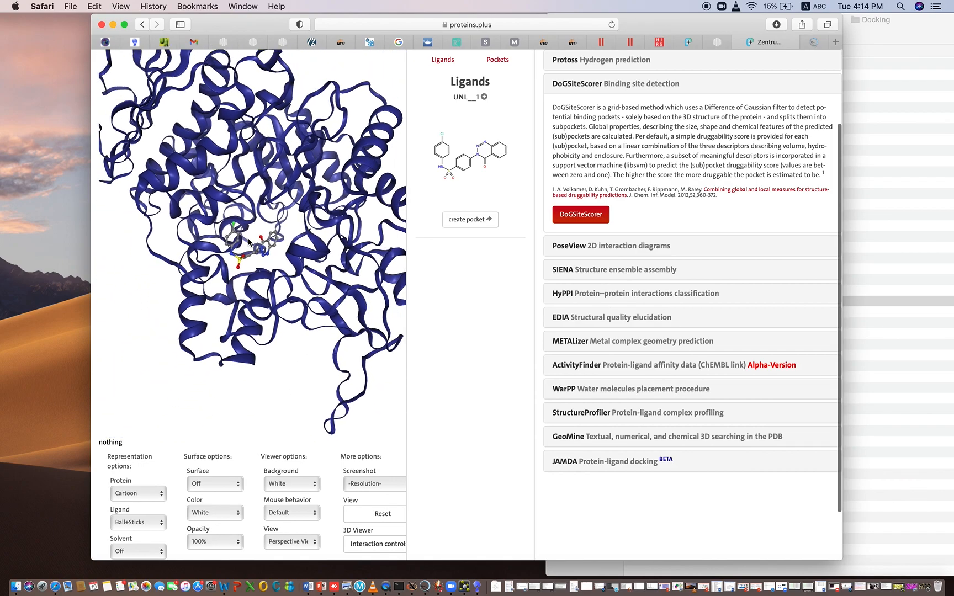
scroll(250, 421, up, 5)
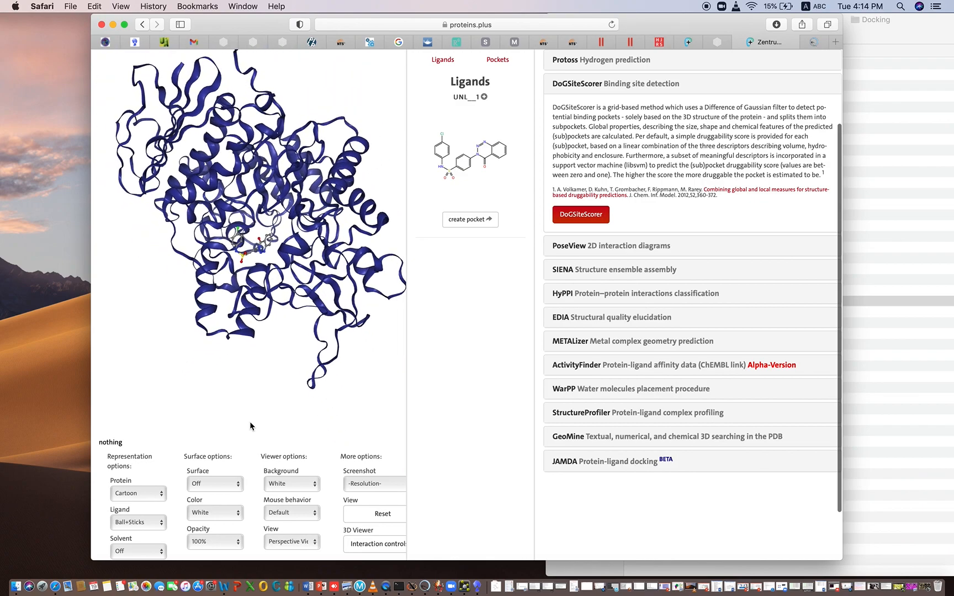
scroll(249, 422, up, 2)
scroll(475, 407, down, 3)
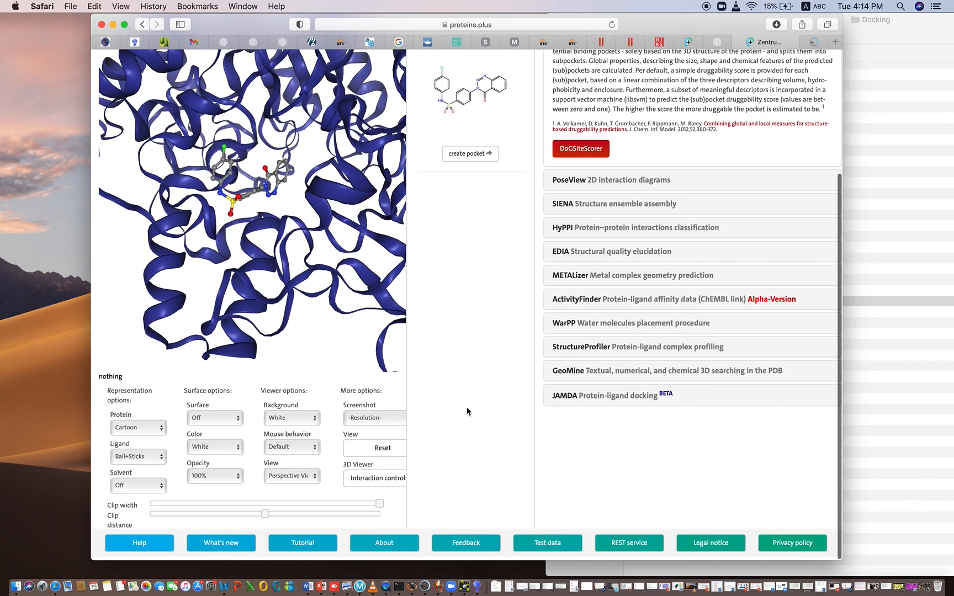
click(208, 452)
click(208, 452)
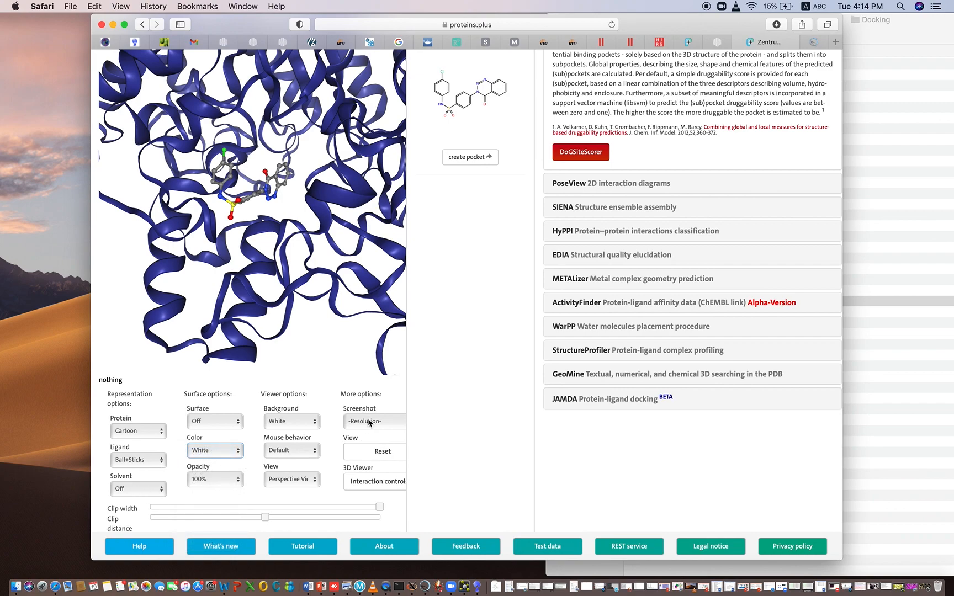
click(212, 422)
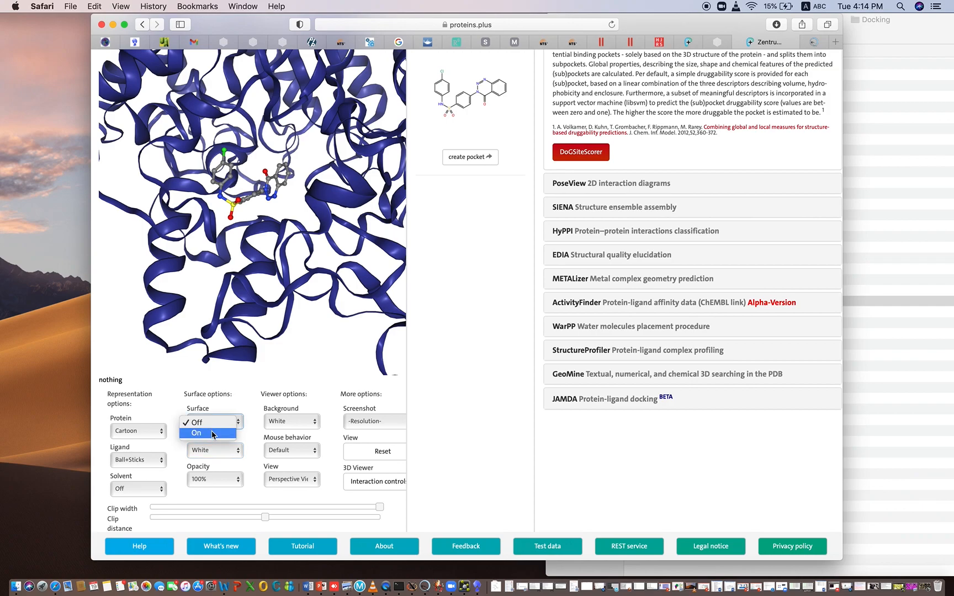
click(212, 433)
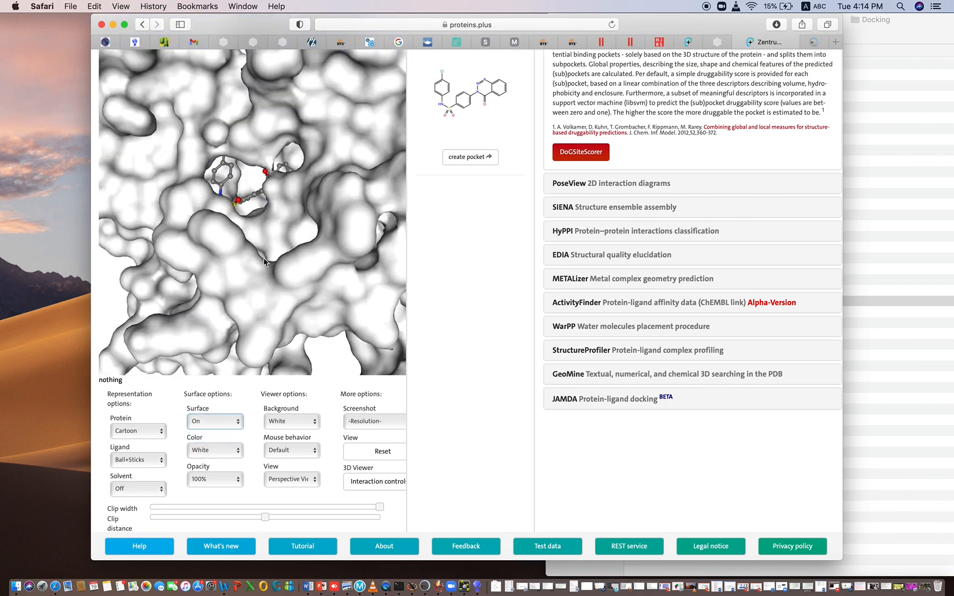
- Set the color of the protein surface to Magenta
scroll(264, 262, up, 5)
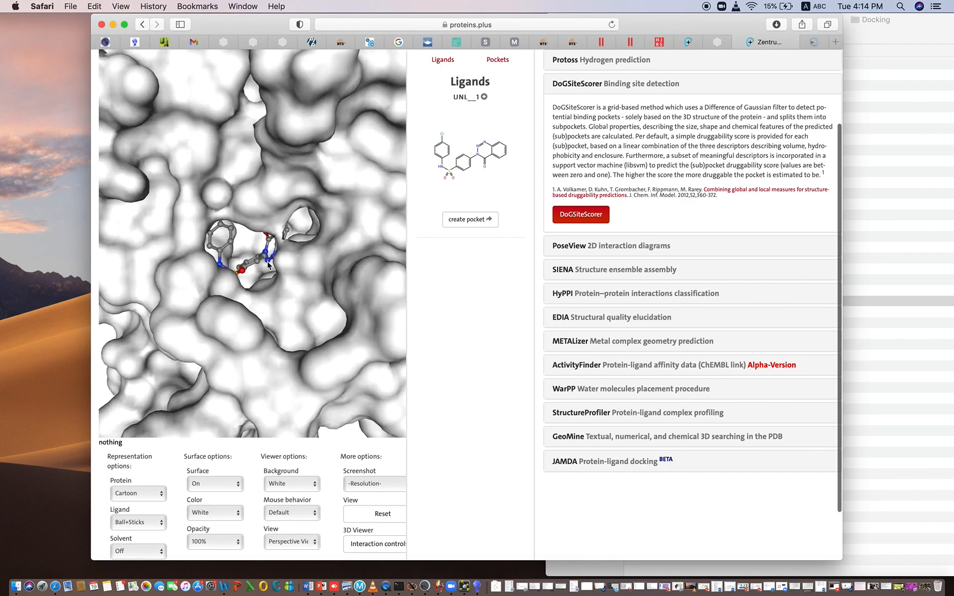
scroll(267, 265, down, 4)
scroll(268, 265, down, 3)
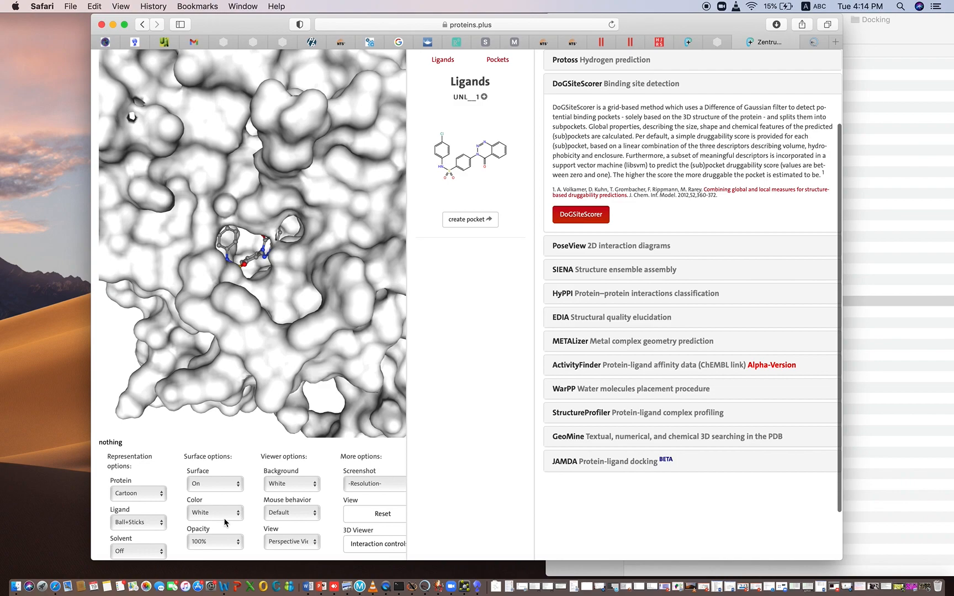
click(225, 514)
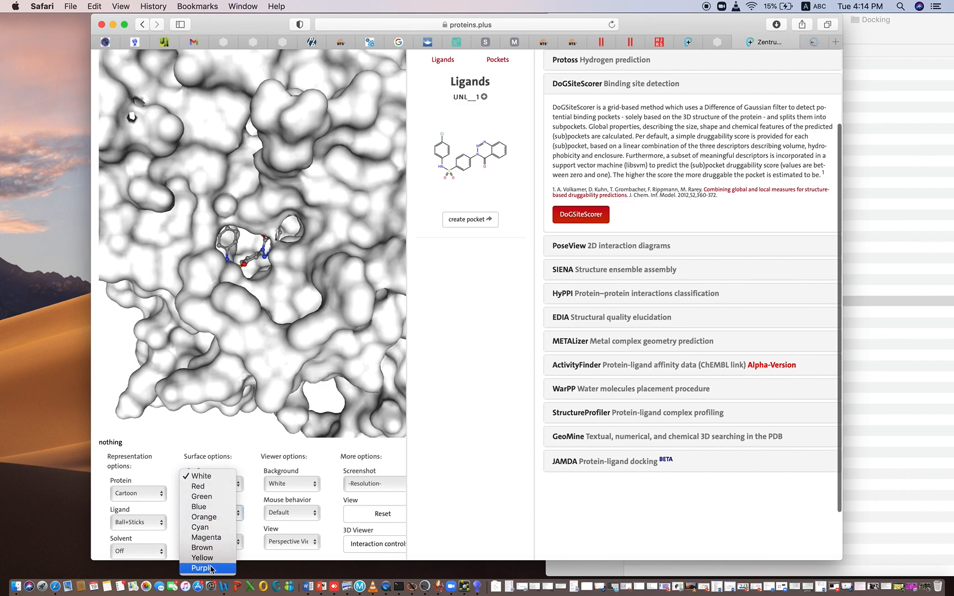
click(209, 537)
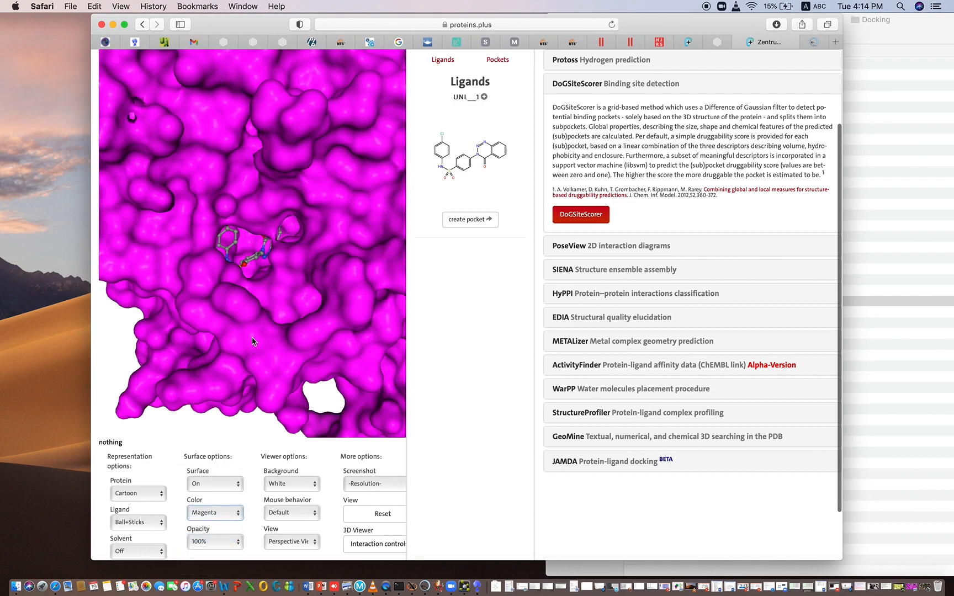
- Make the protein surface semi-transparent, trying 50% opacity first and settling on 40%
drag(286, 279, 284, 280)
scroll(263, 266, up, 5)
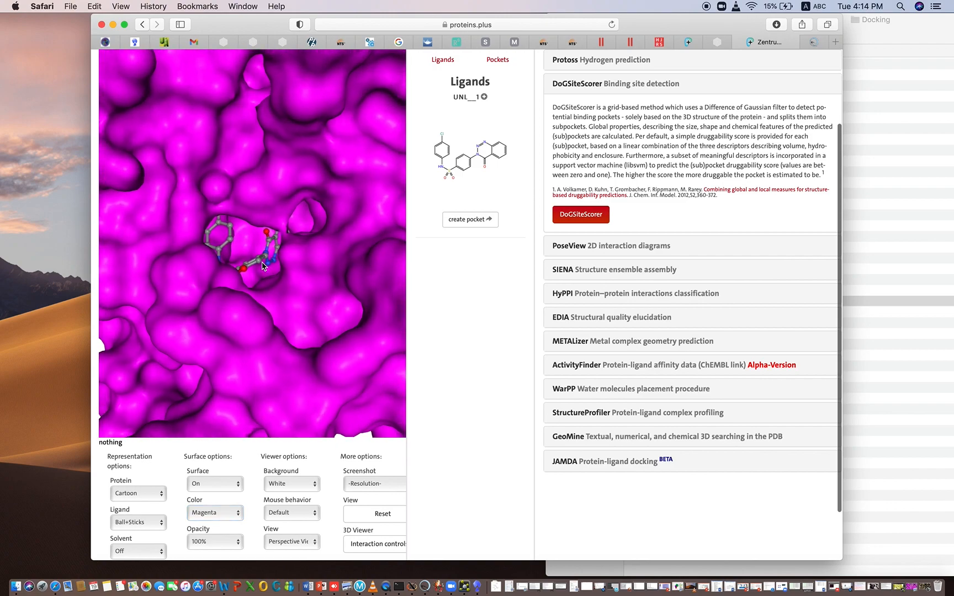
scroll(263, 266, down, 3)
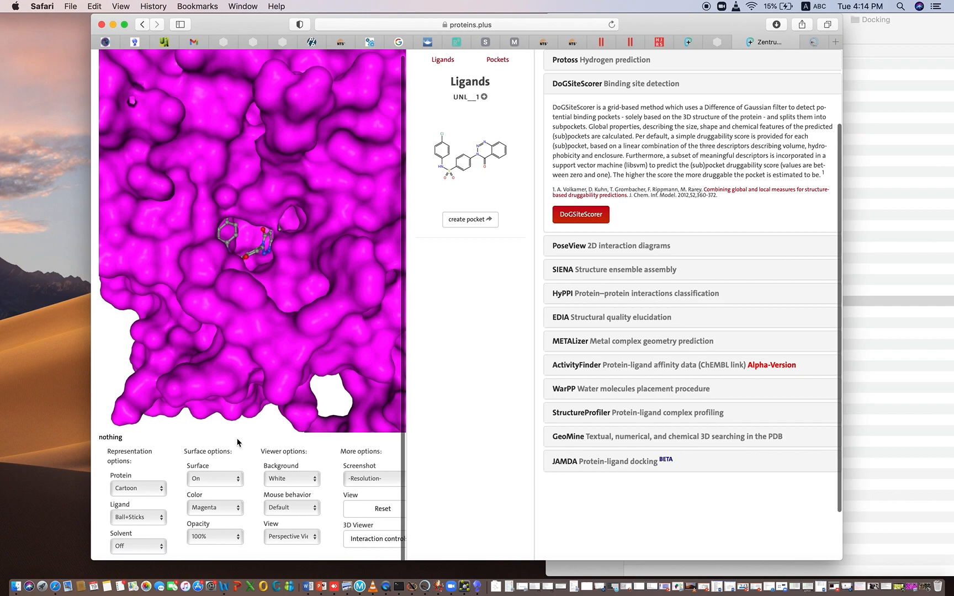
click(215, 540)
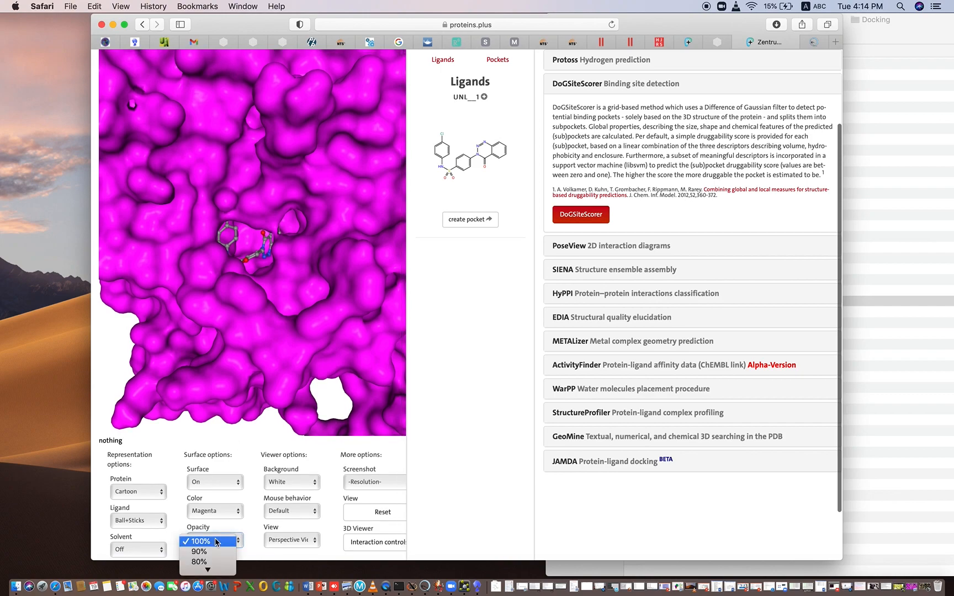
mouse_move(210, 571)
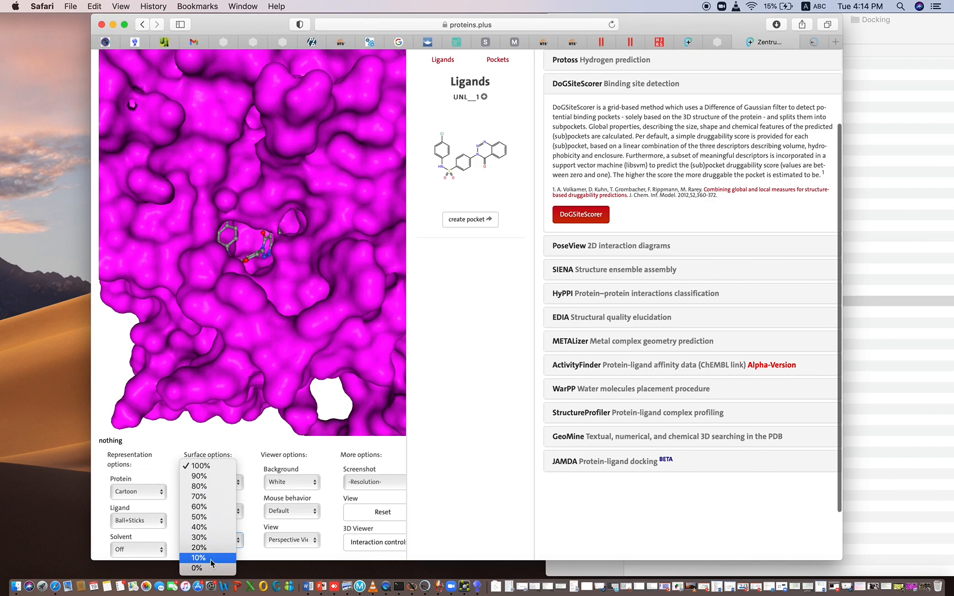
click(202, 518)
mouse_move(270, 319)
mouse_down()
mouse_move(243, 320)
mouse_move(274, 317)
mouse_up()
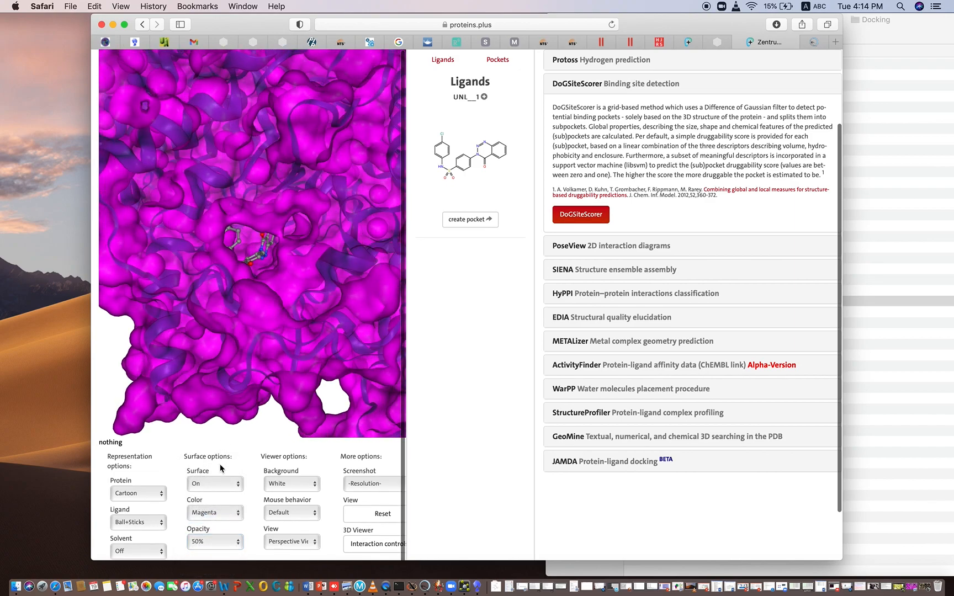
click(216, 543)
click(215, 554)
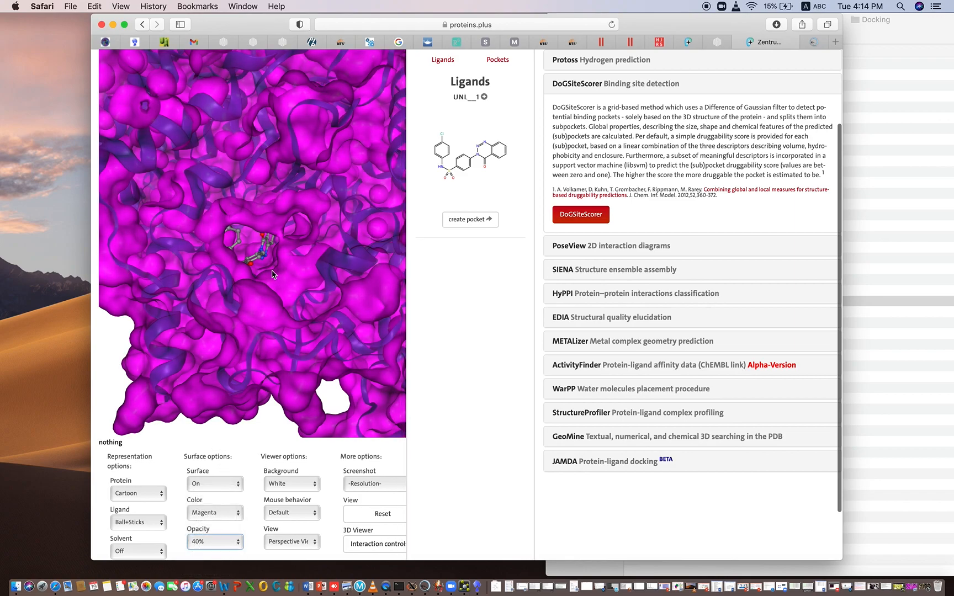
- Frame the ligand in its surface cavity and save a screenshot of the 3D view at Huge 6x resolution
ctrl+scroll(272, 271, up, 3)
ctrl+scroll(273, 271, down, 3)
scroll(275, 299, up, 5)
drag(275, 300, 275, 307)
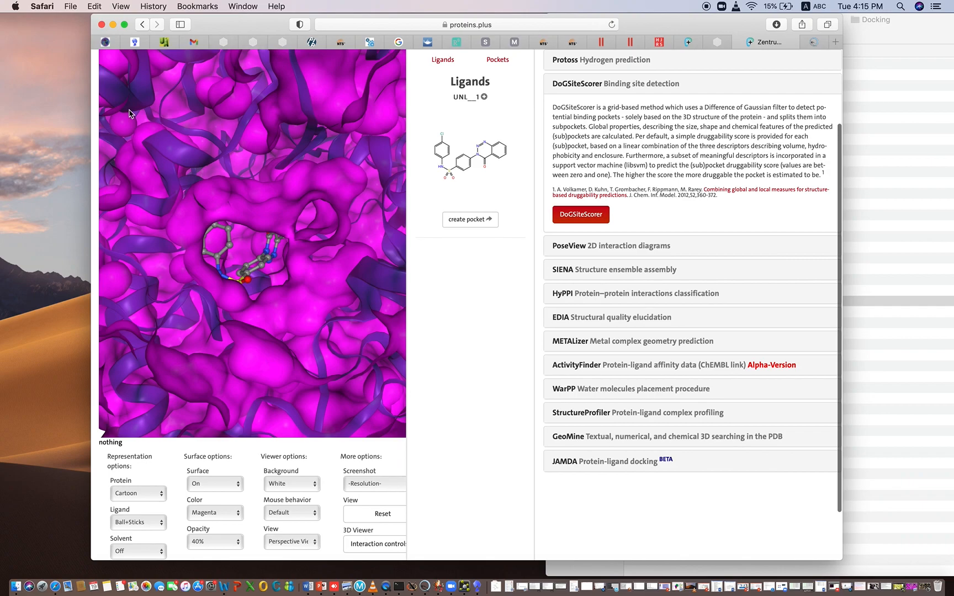
click(379, 487)
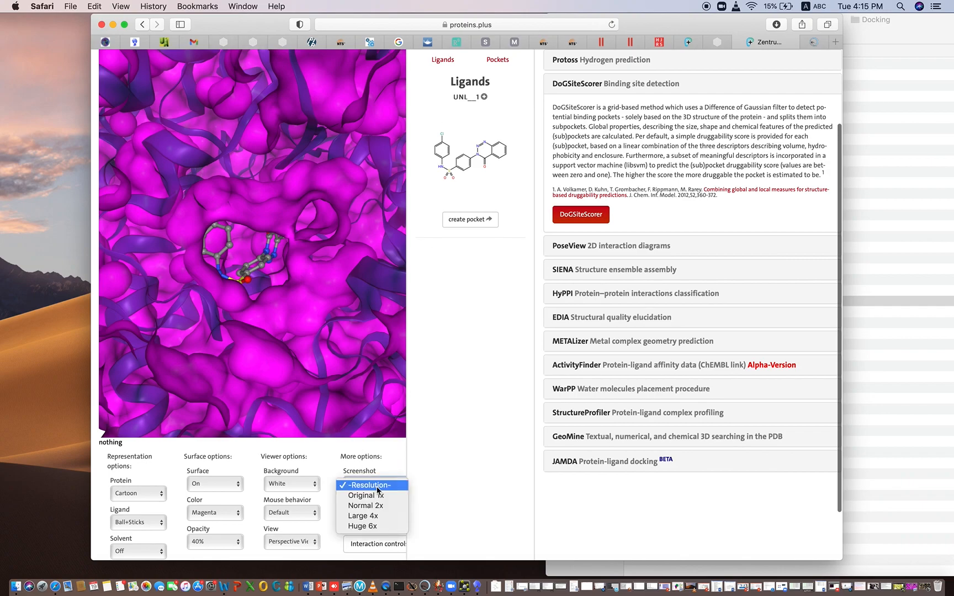
click(378, 486)
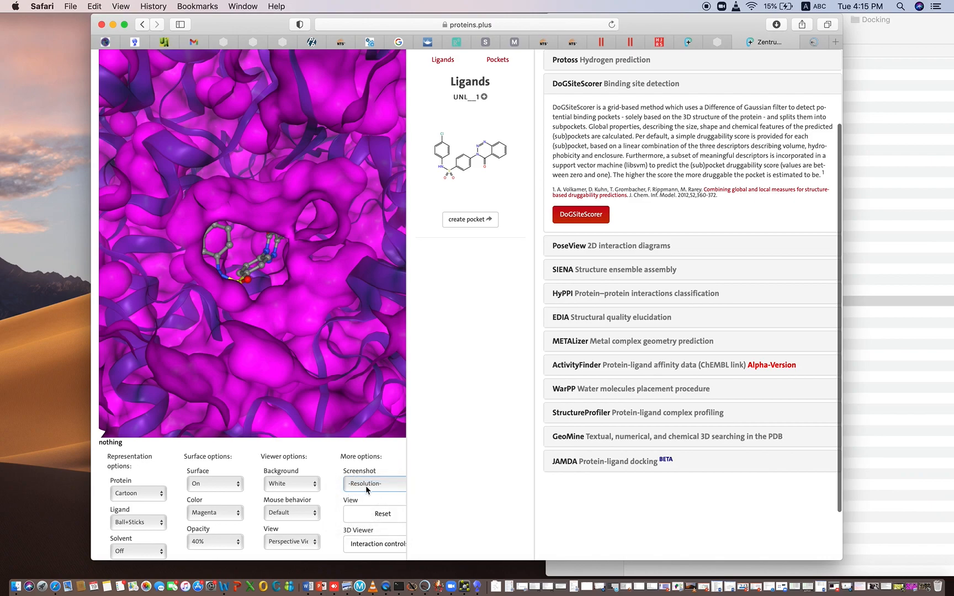
click(378, 487)
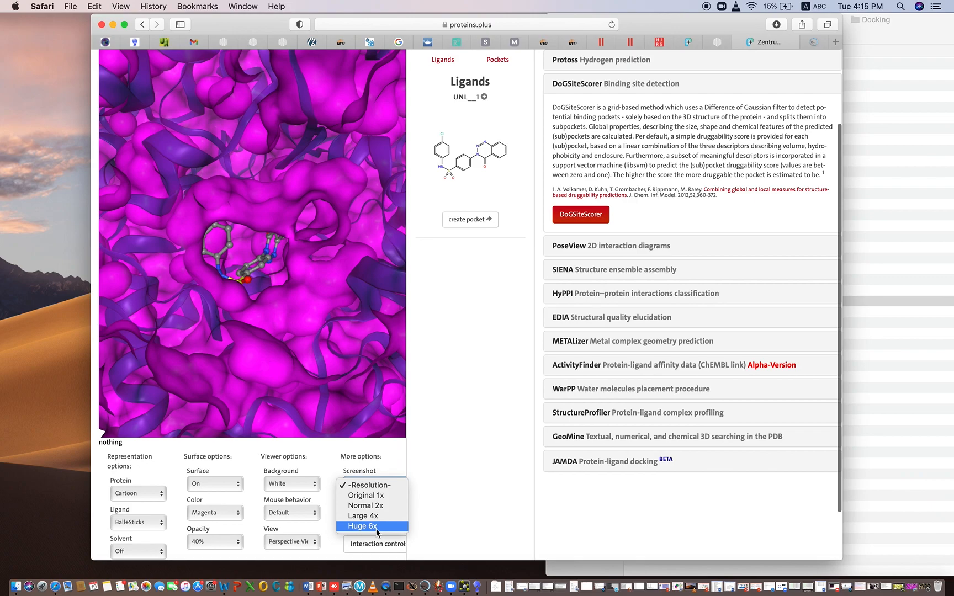
click(373, 474)
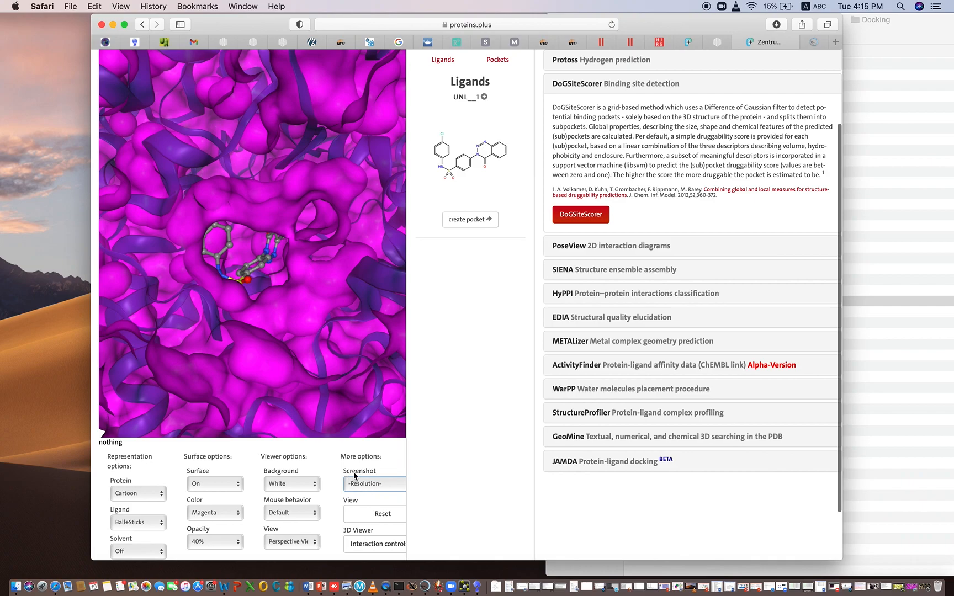
click(375, 485)
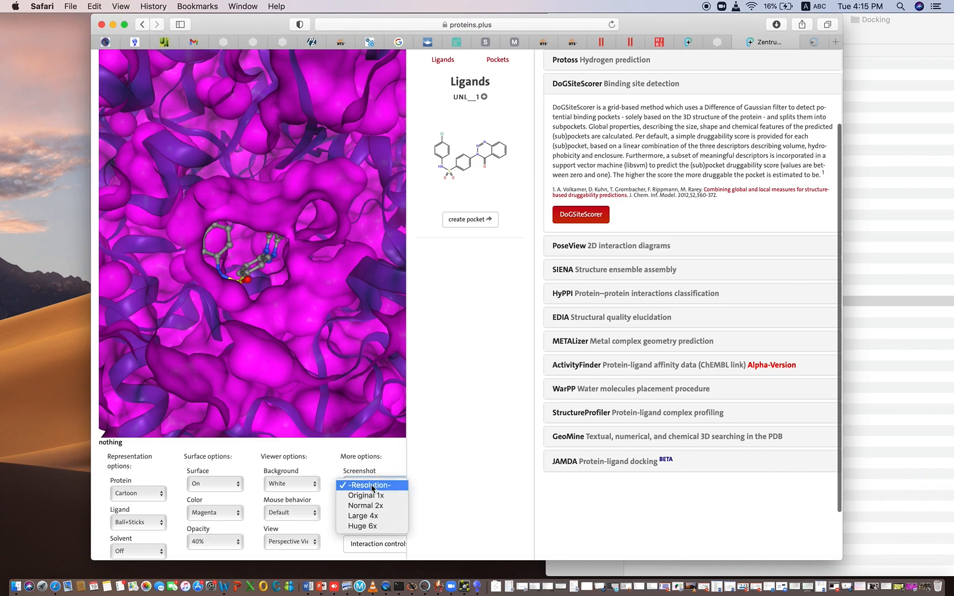
click(367, 526)
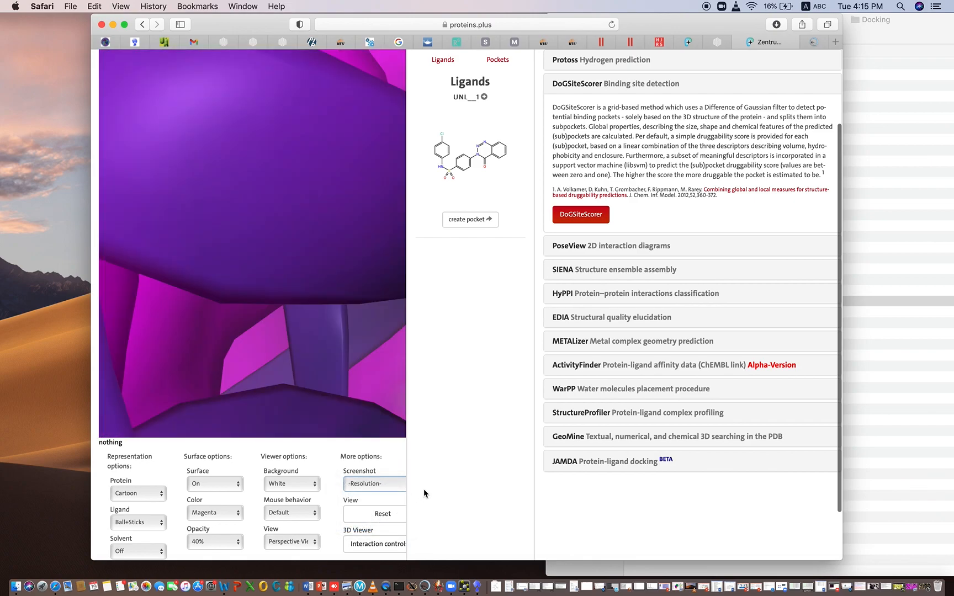
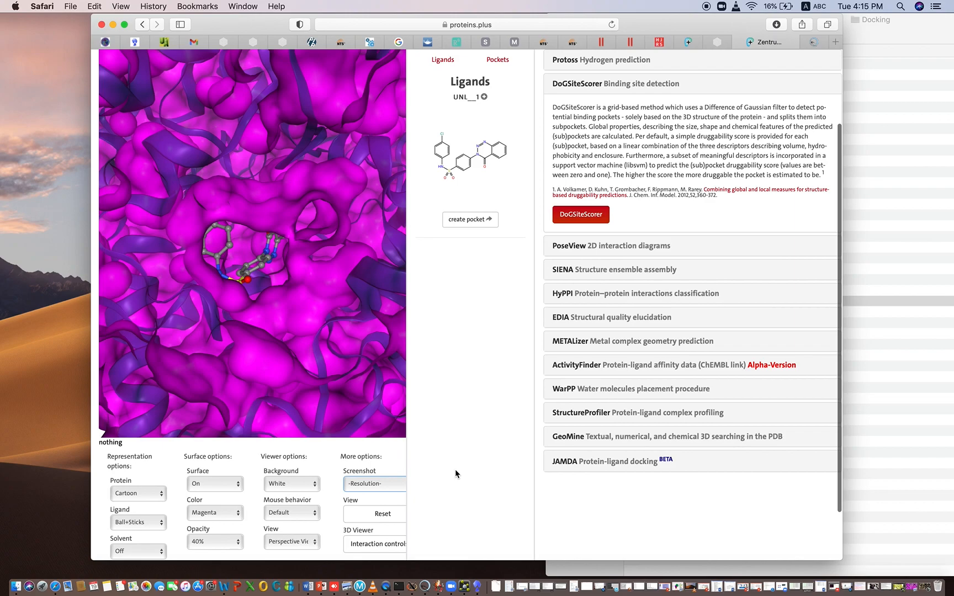
- Open the saved screenshot in Preview and inspect the ligand's atoms and bonds at high magnification
click(497, 586)
click(496, 555)
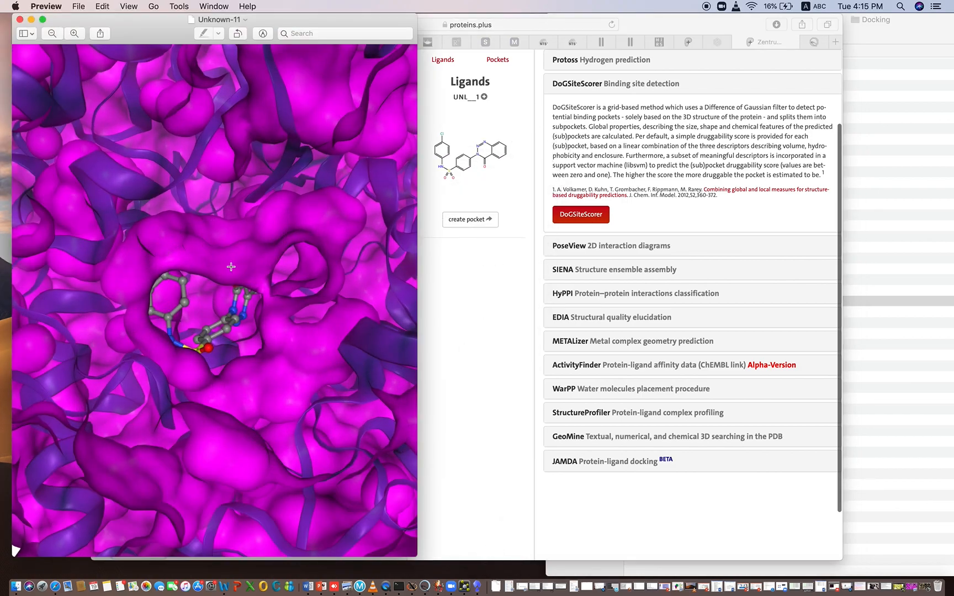
drag(269, 19, 333, 21)
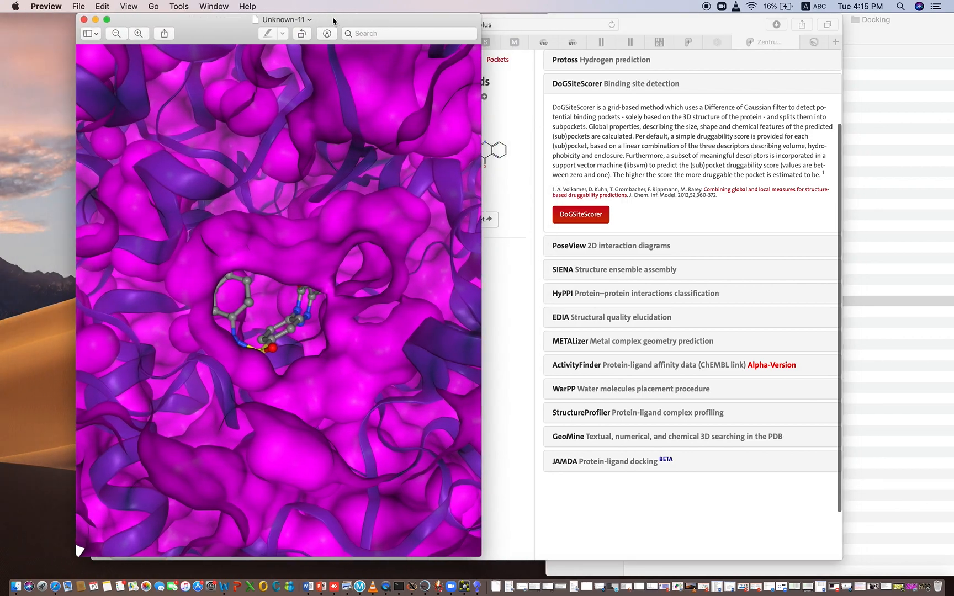
scroll(259, 342, up, 10)
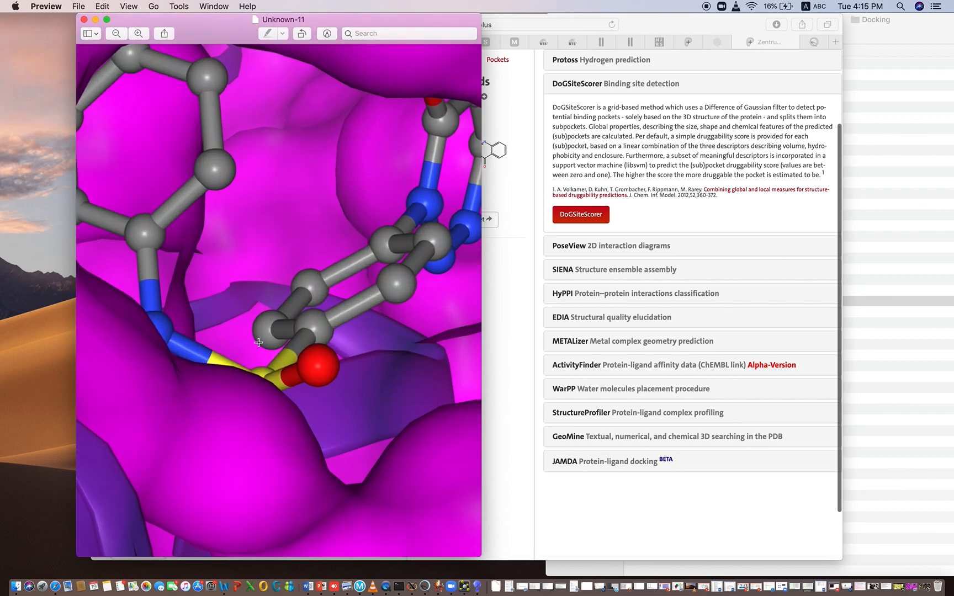
scroll(259, 343, up, 10)
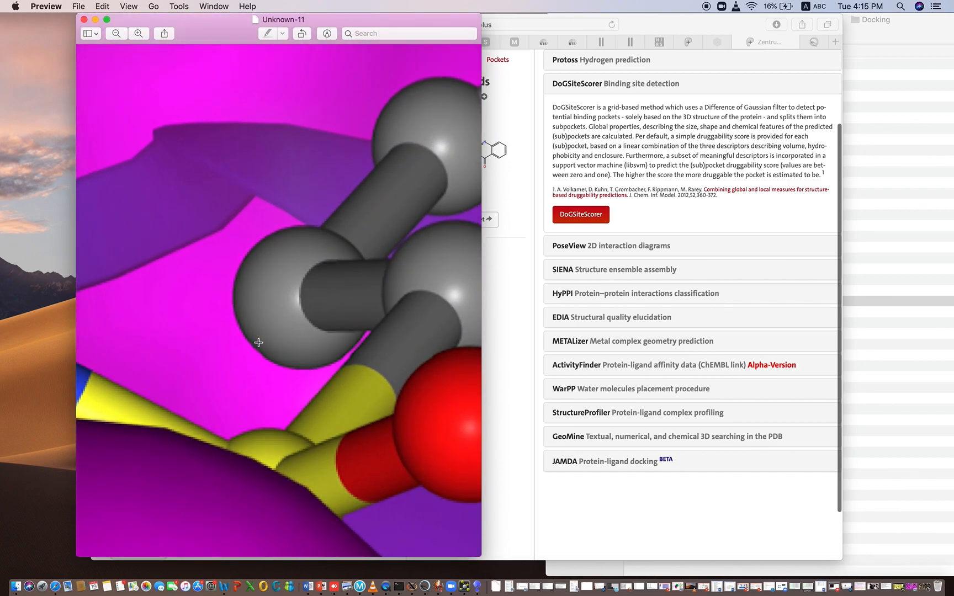
- Examine the ligand's fit in the magenta surface cavity at different magnifications in the saved image, and close the image
scroll(259, 342, down, 5)
scroll(259, 343, up, 5)
scroll(259, 342, down, 6)
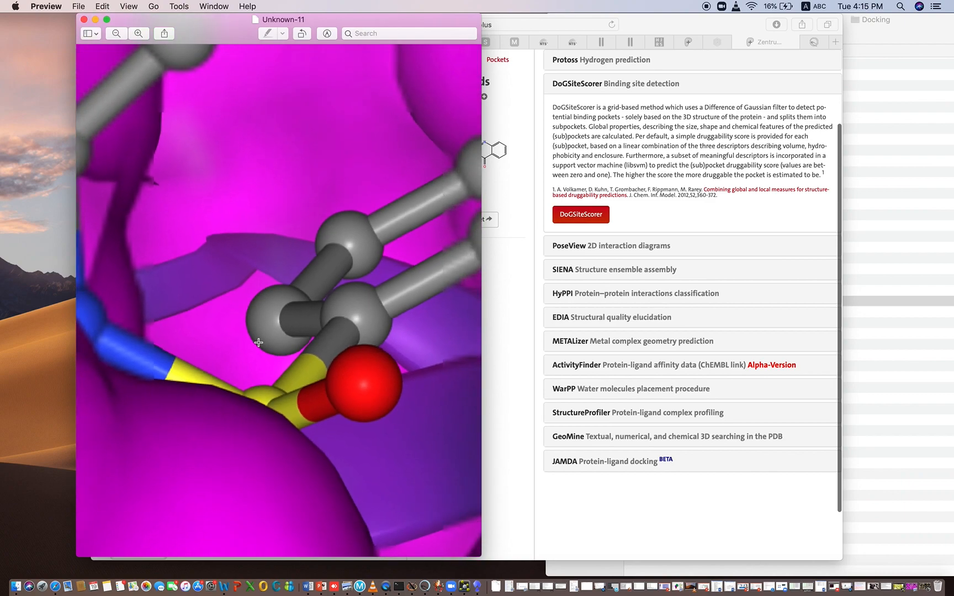
scroll(259, 342, up, 3)
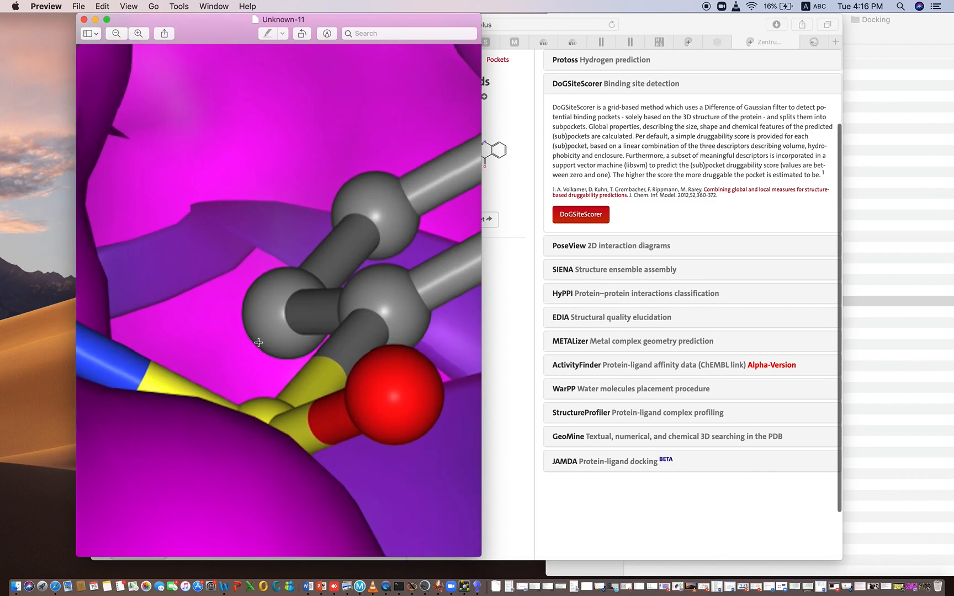
scroll(259, 342, down, 3)
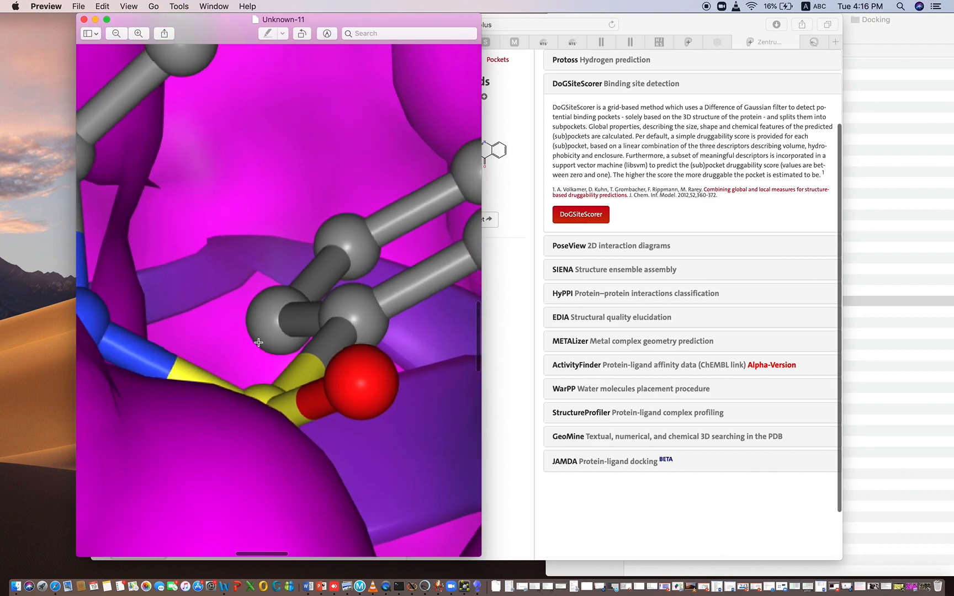
scroll(259, 342, down, 3)
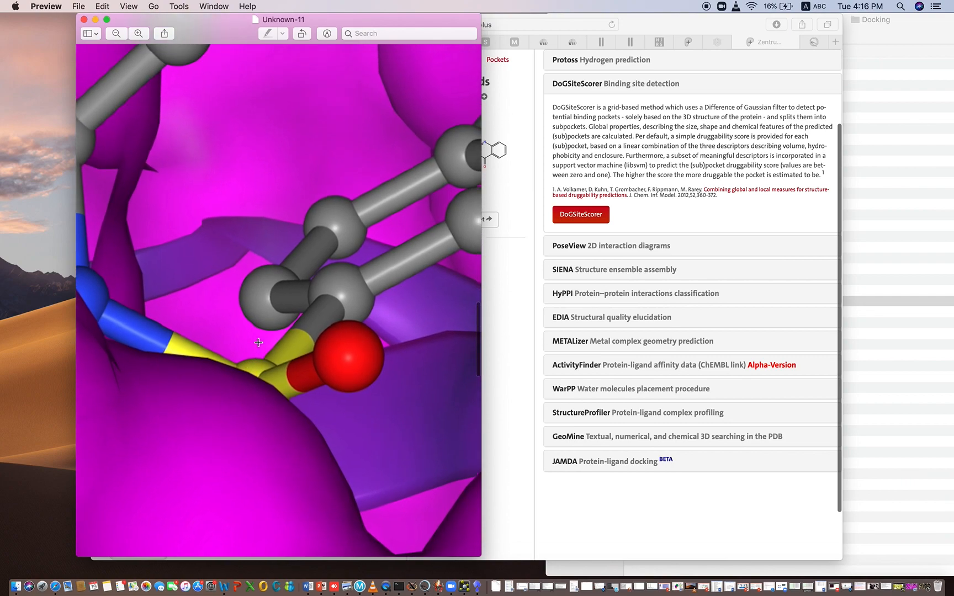
scroll(259, 342, down, 3)
scroll(258, 342, down, 5)
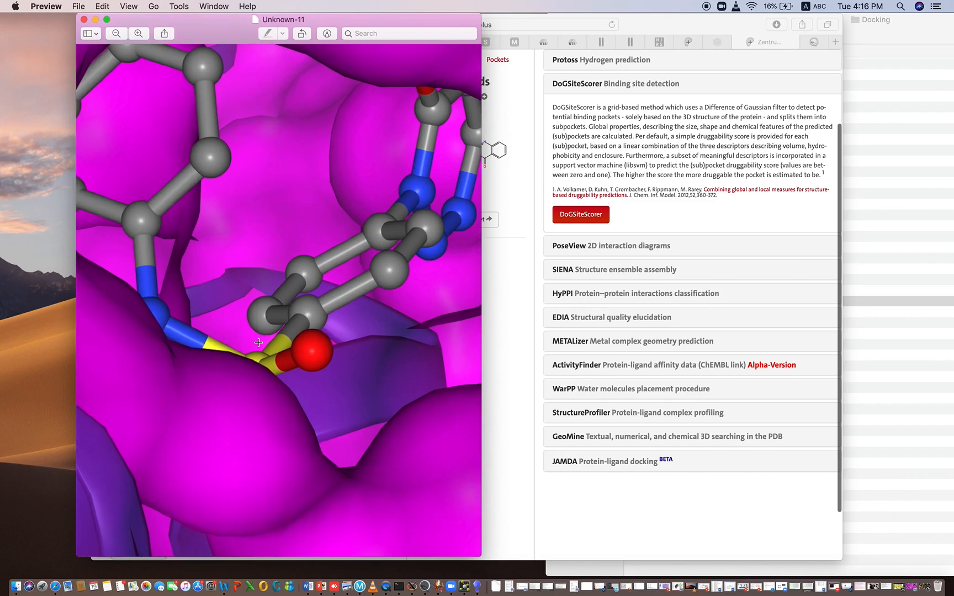
scroll(259, 342, up, 4)
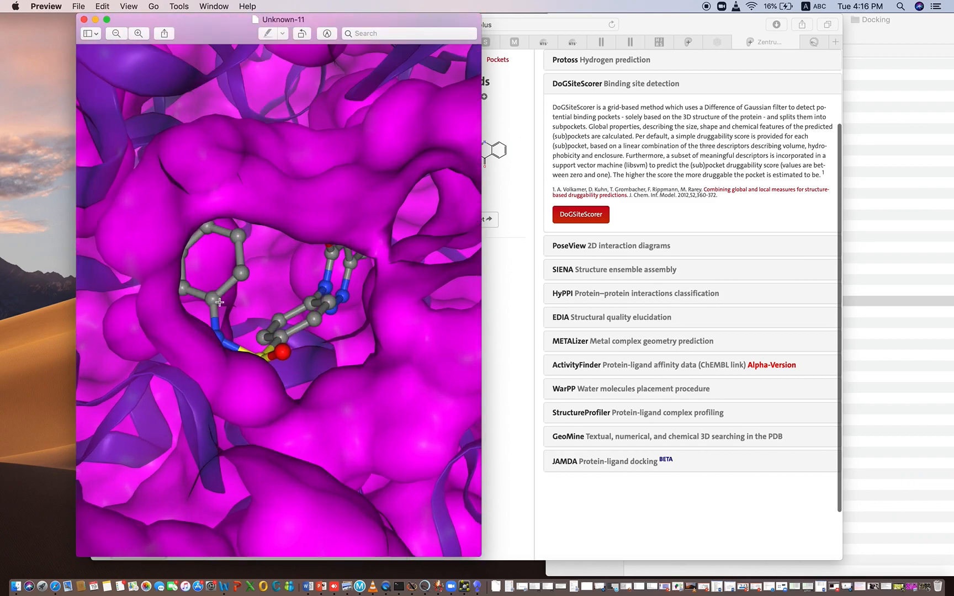
scroll(239, 314, down, 5)
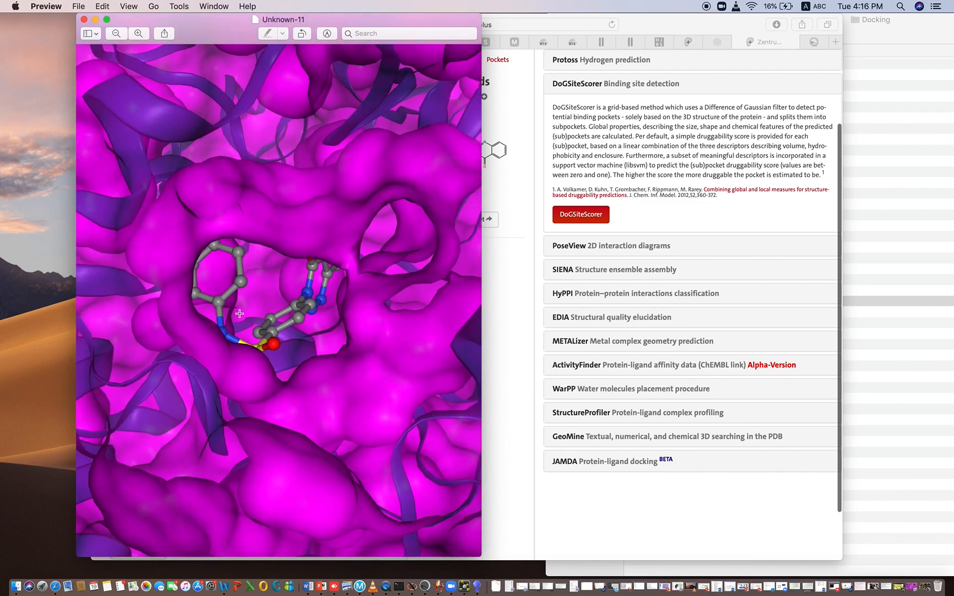
click(84, 19)
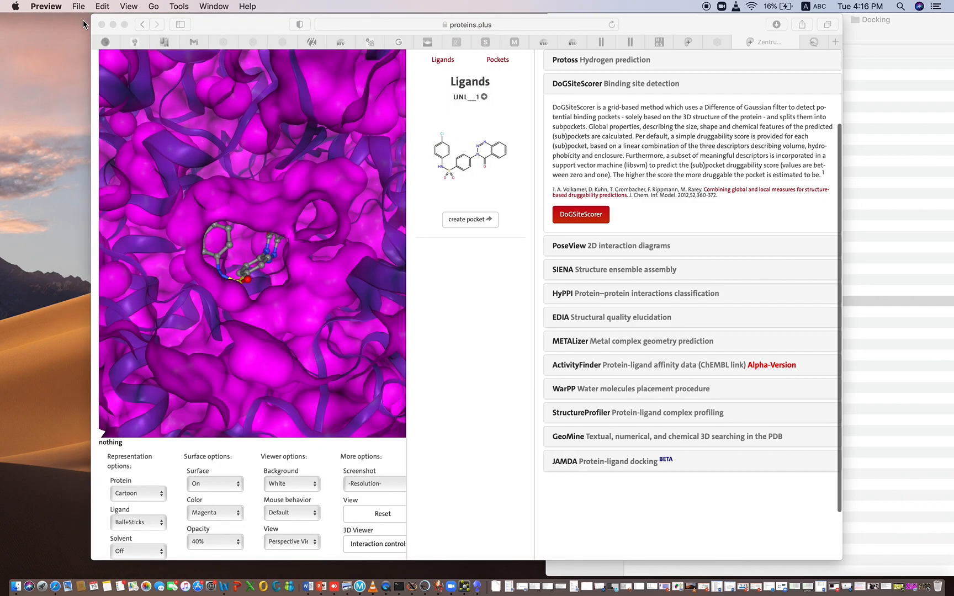
- Turn off the protein surface in the Proteins Plus viewer and rotate the model to expose the whole ligand among the ribbons
click(212, 487)
click(211, 484)
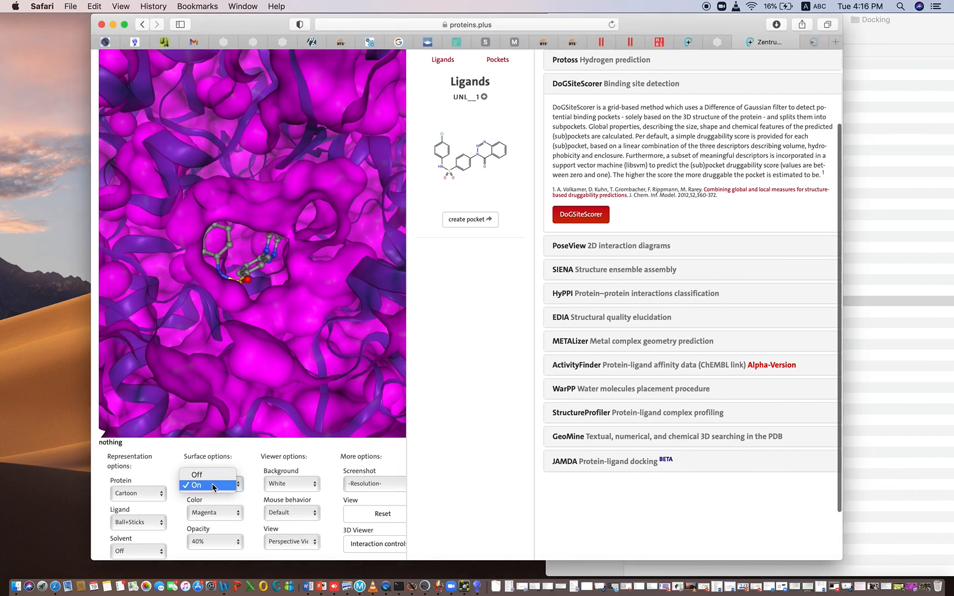
click(196, 475)
mouse_move(313, 261)
mouse_down()
mouse_move(329, 283)
mouse_move(312, 260)
mouse_move(299, 273)
mouse_up()
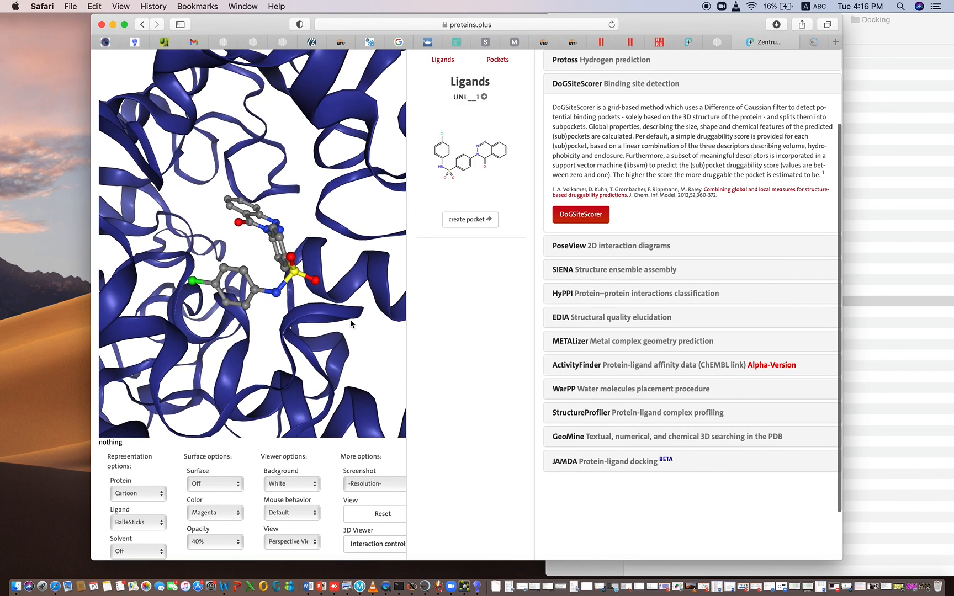
- Save a screenshot of the cartoon view at Huge 6x resolution and open the new image from the Downloads folder
click(371, 485)
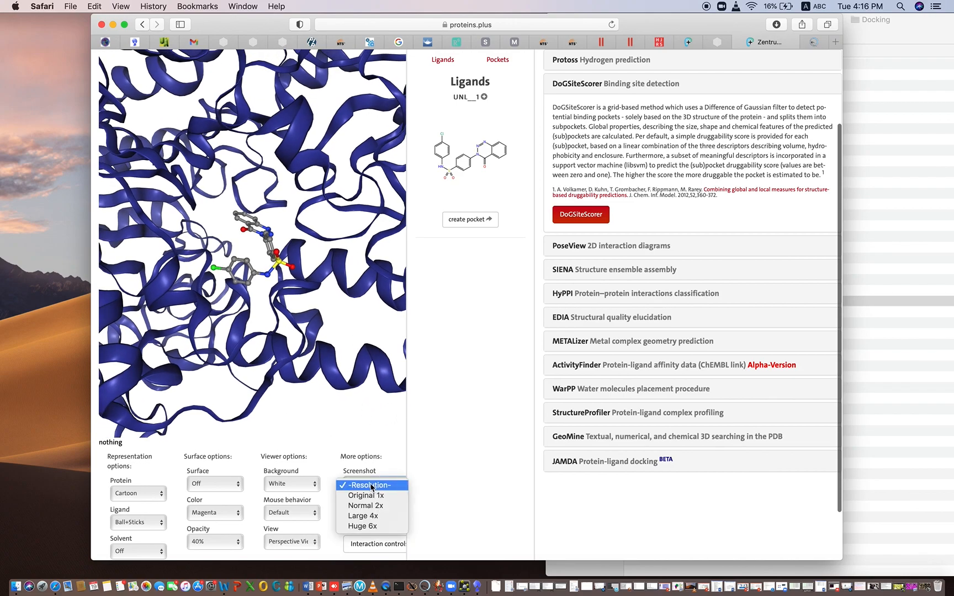
click(370, 528)
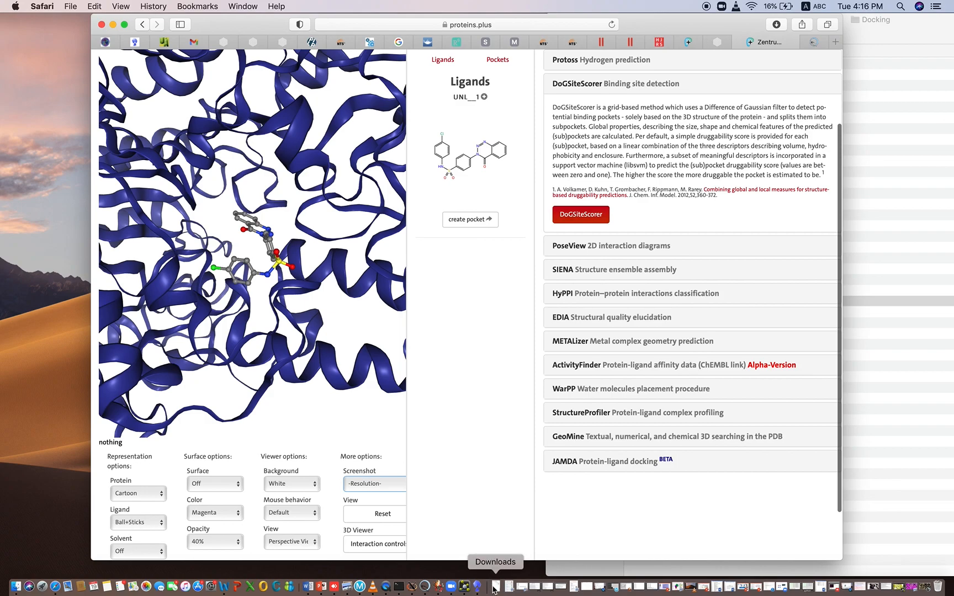
click(495, 589)
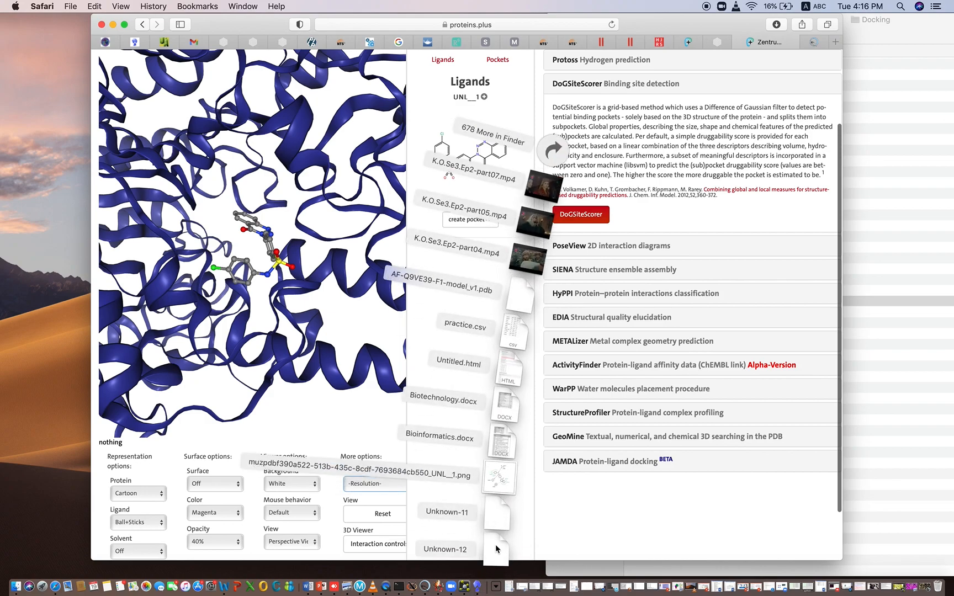
click(496, 549)
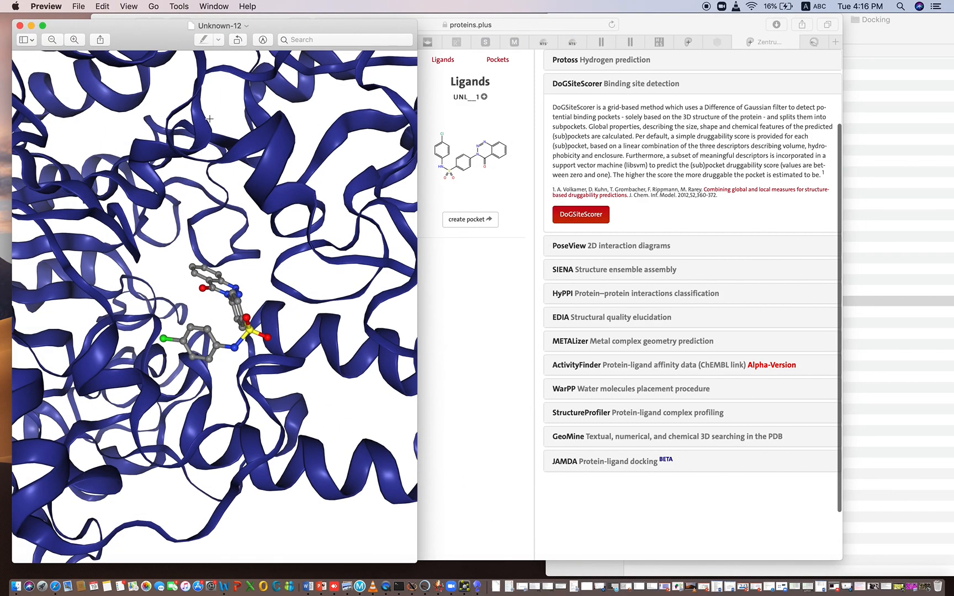
- Examine the ligand's atoms and the surrounding protein ribbons at different magnifications in the new screenshot, and close the image
drag(158, 36, 231, 33)
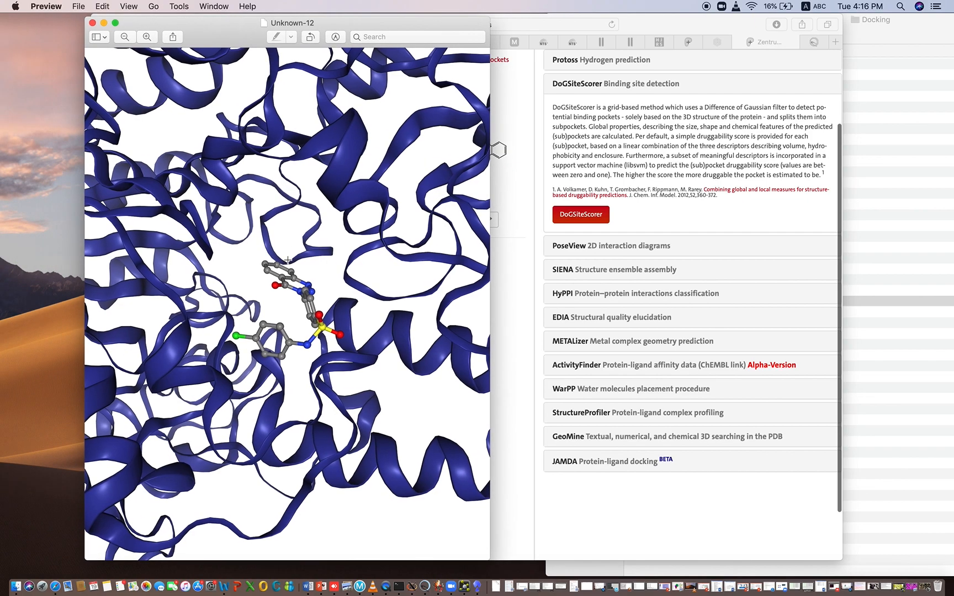
scroll(287, 260, up, 5)
scroll(288, 260, down, 5)
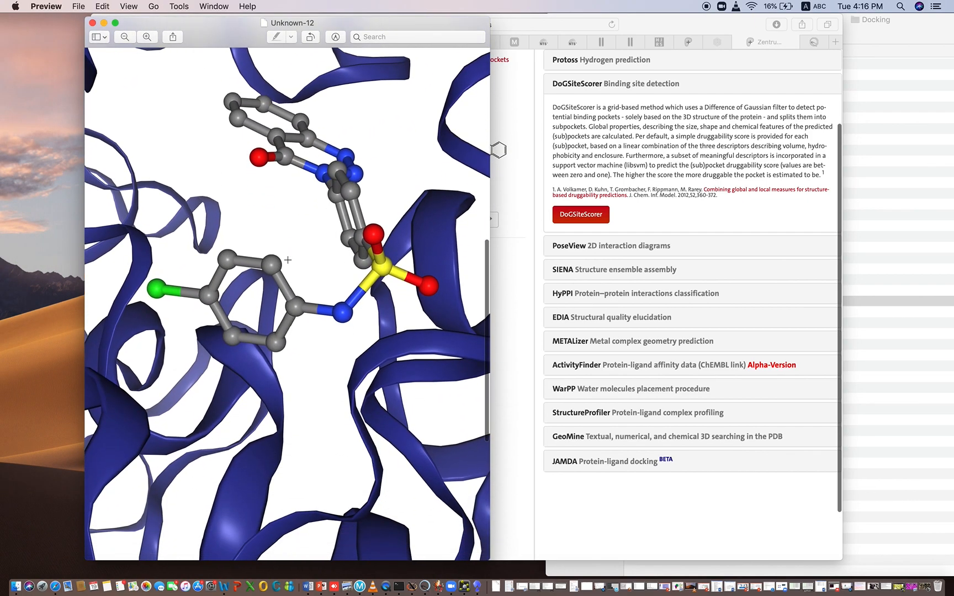
scroll(288, 260, up, 3)
scroll(287, 259, right, 2)
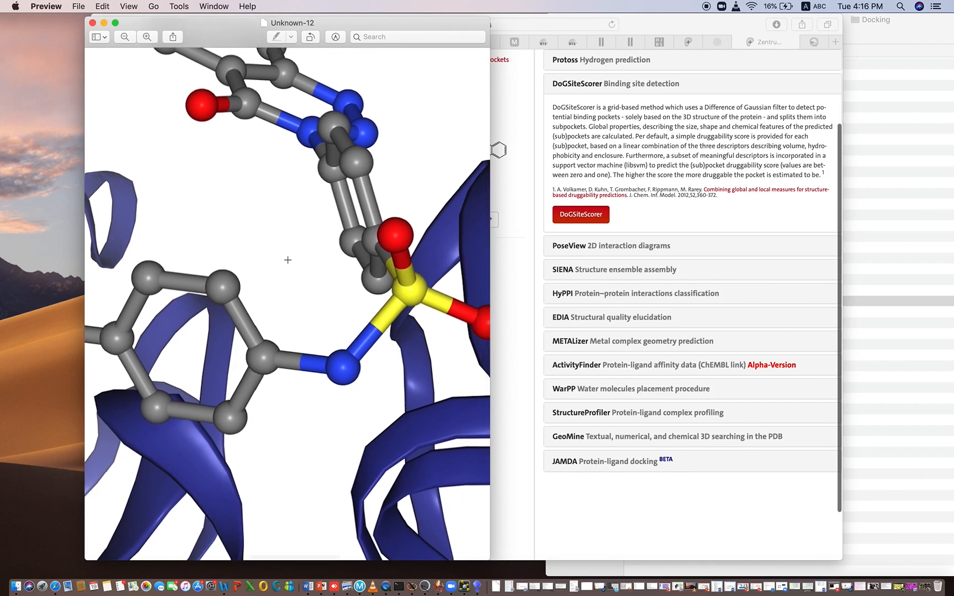
scroll(287, 259, down, 4)
scroll(287, 260, up, 3)
scroll(288, 260, down, 5)
scroll(287, 259, up, 5)
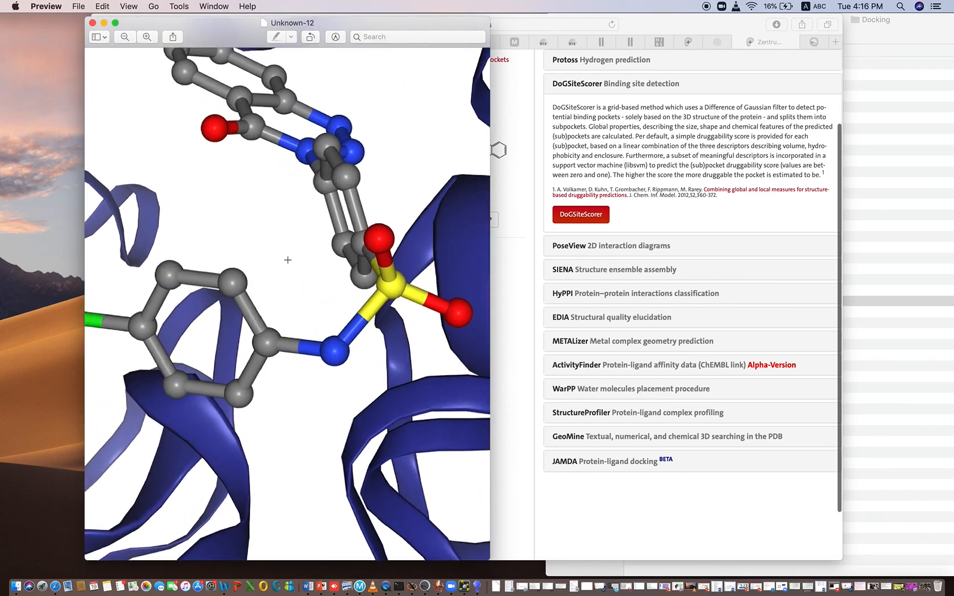
scroll(288, 260, down, 6)
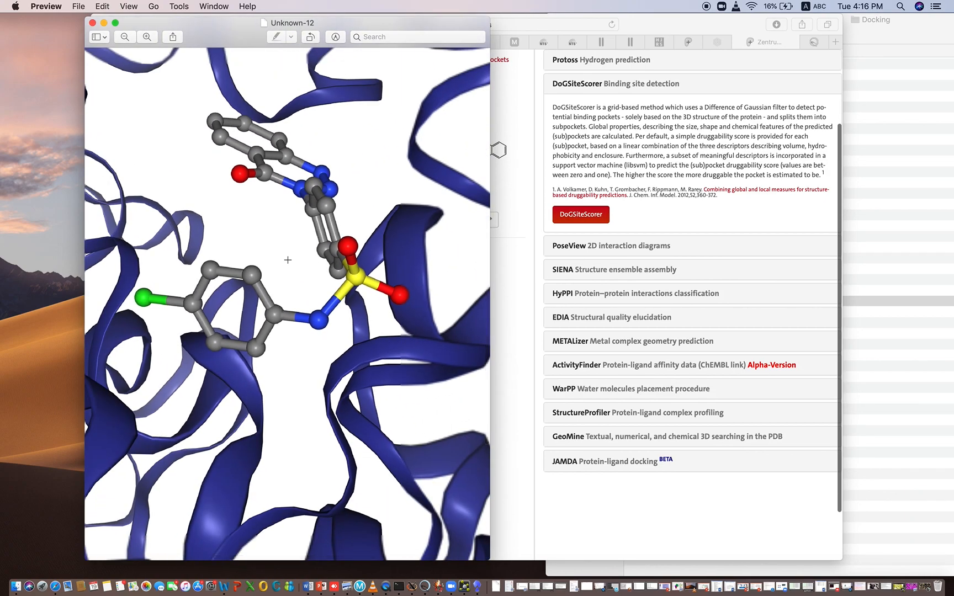
scroll(288, 259, down, 4)
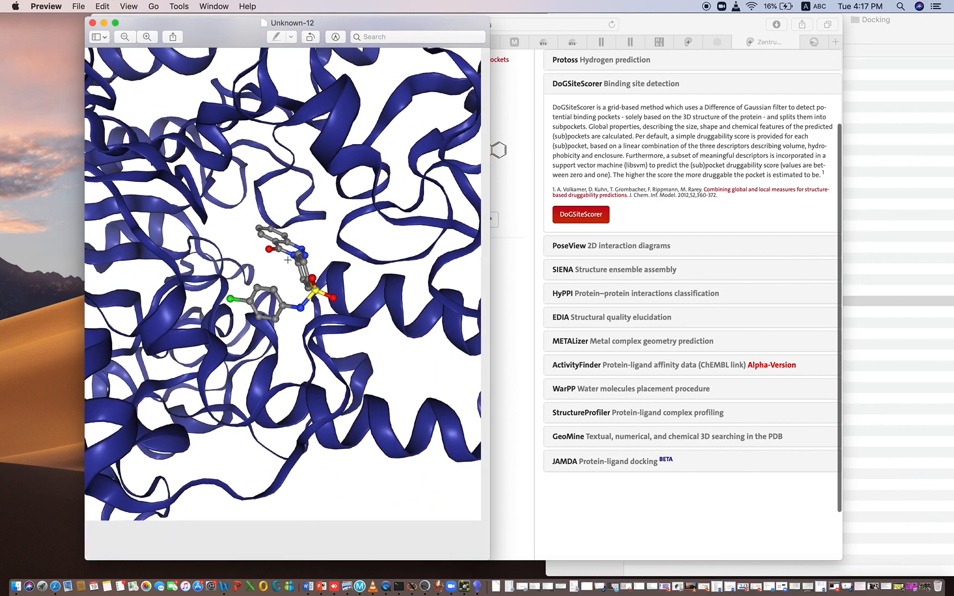
scroll(288, 260, up, 3)
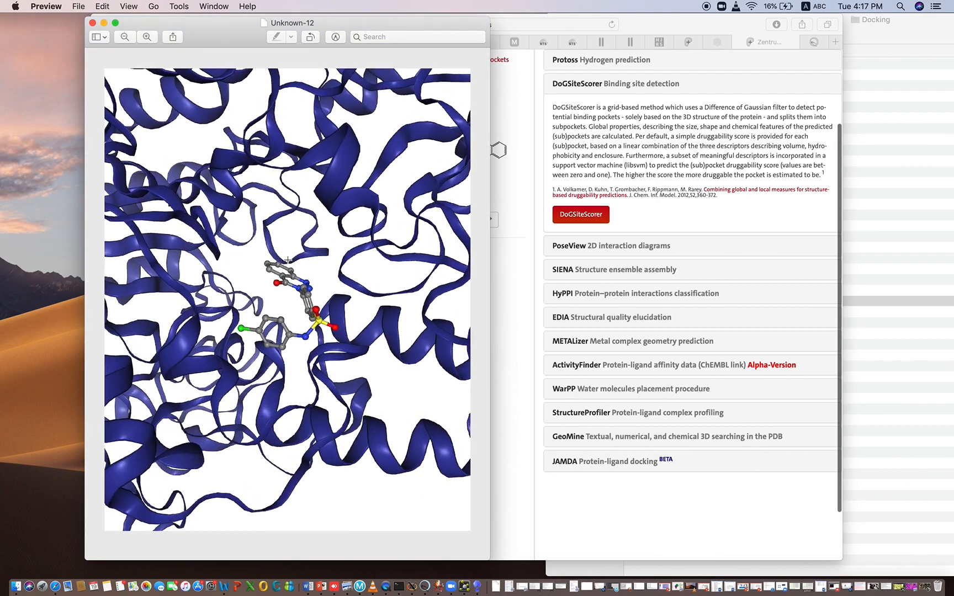
scroll(287, 260, up, 3)
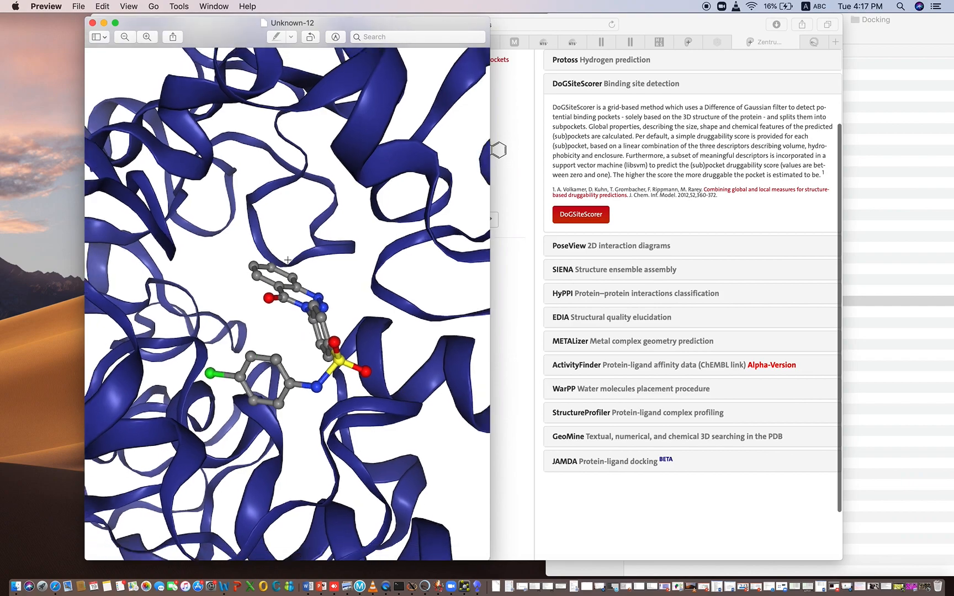
scroll(287, 260, down, 2)
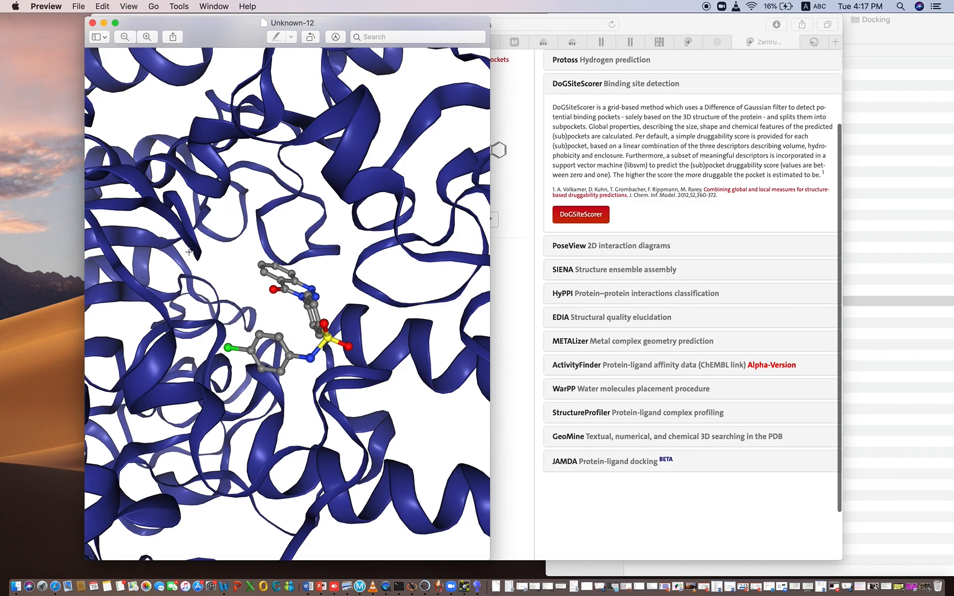
click(92, 23)
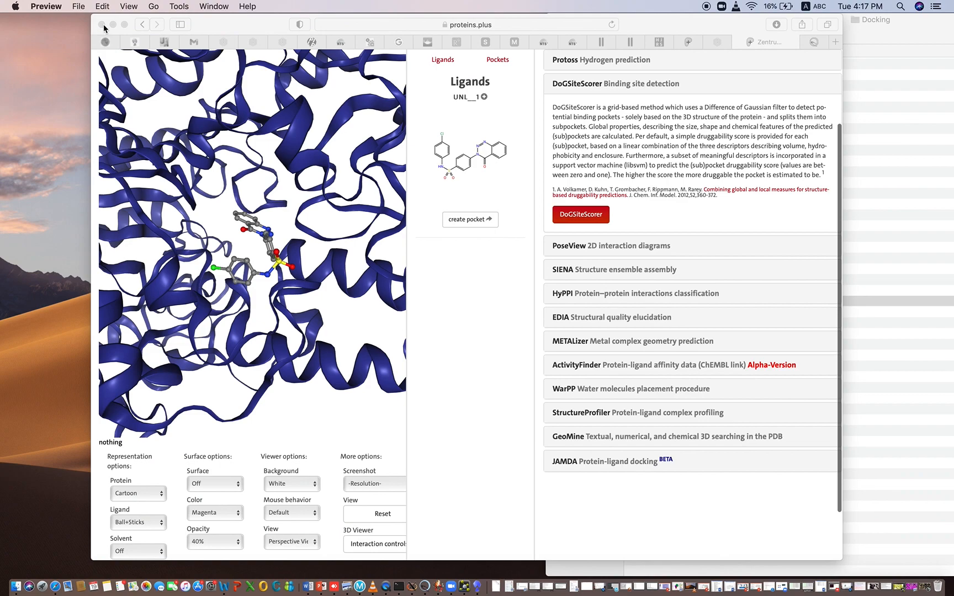
- Search Google for plip in the tab showing the Chimera download page and open the PLIP web tool
click(719, 42)
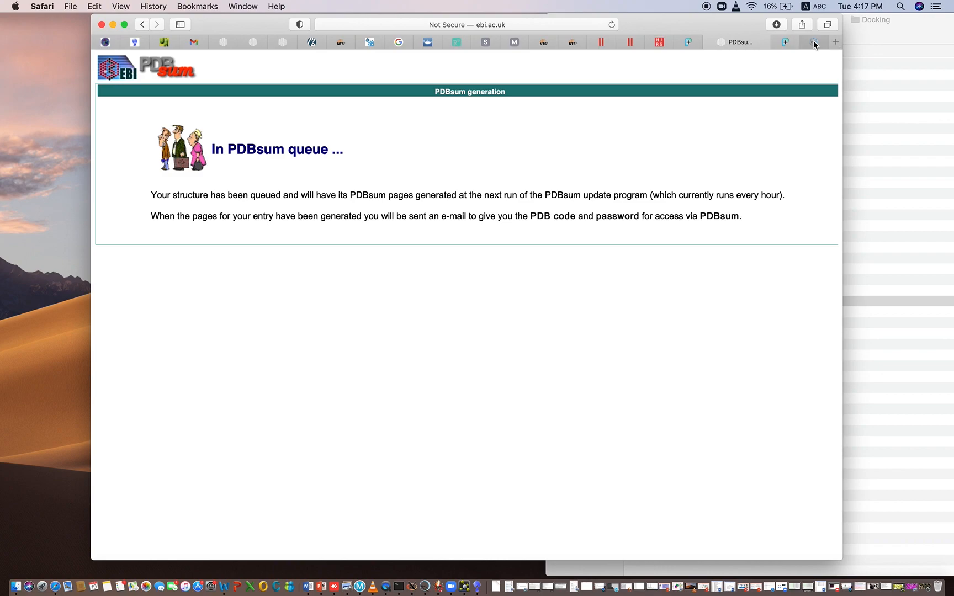
click(835, 42)
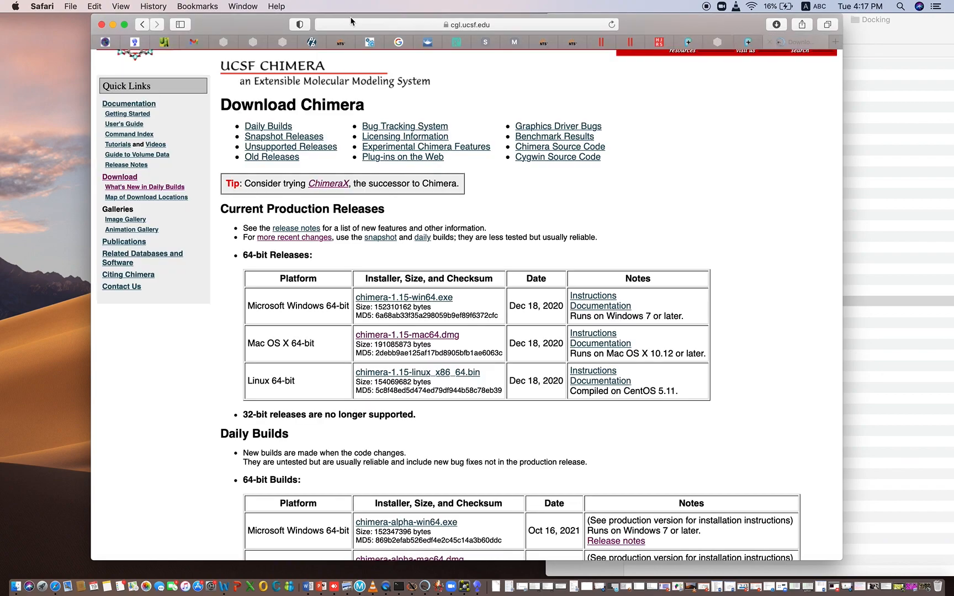
click(142, 25)
triple_click(304, 79)
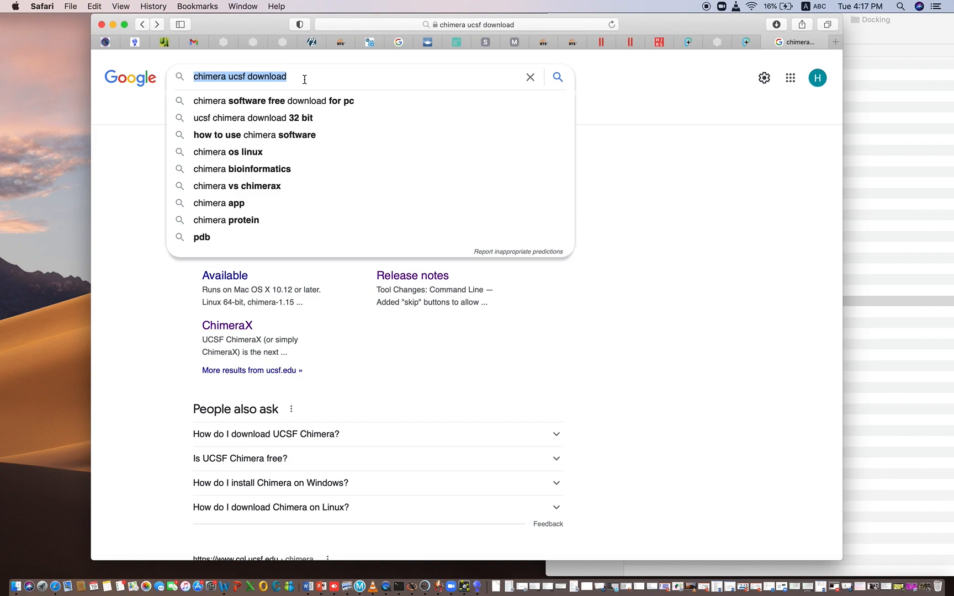
text(P)
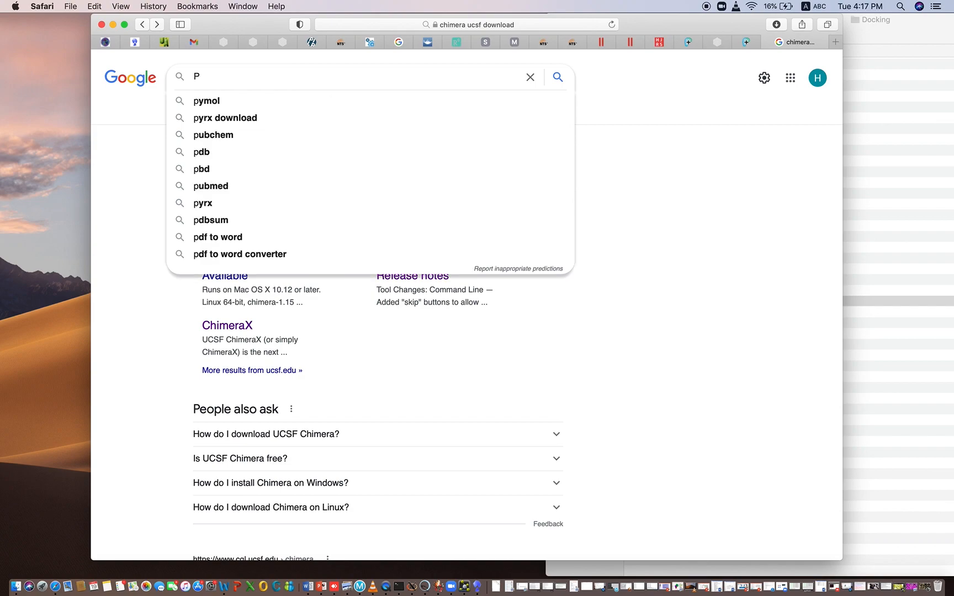
text(LIP)
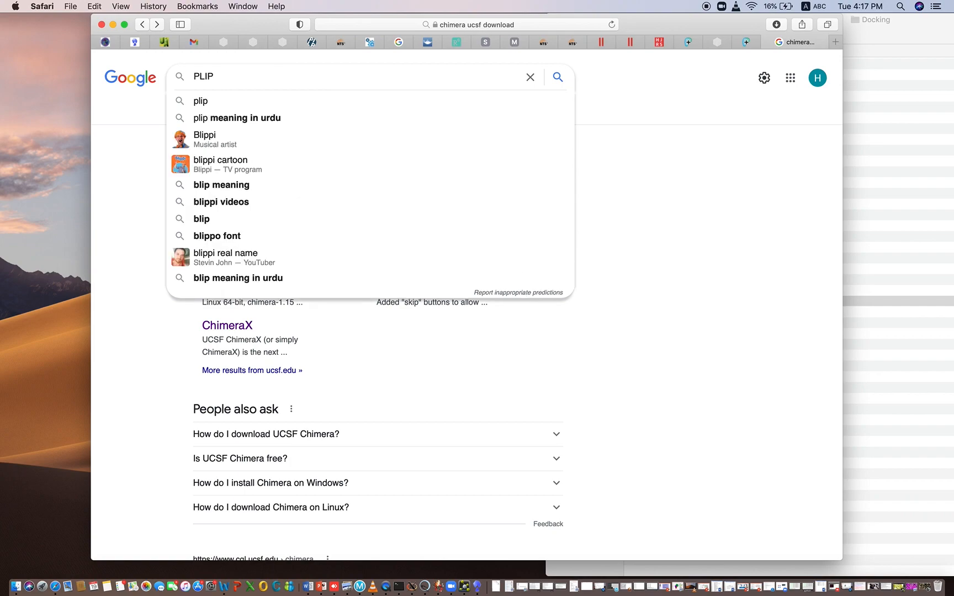
click(197, 103)
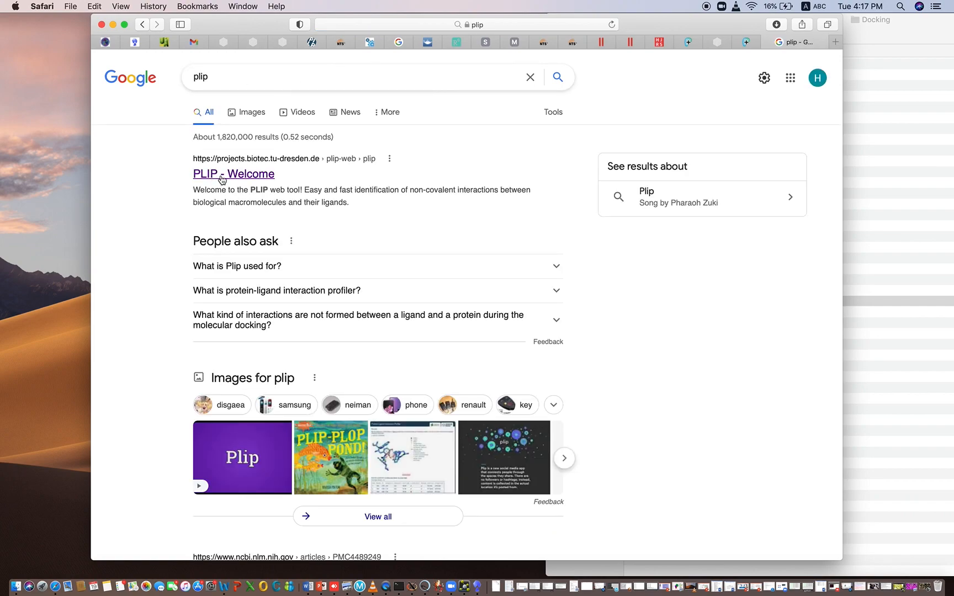
click(222, 178)
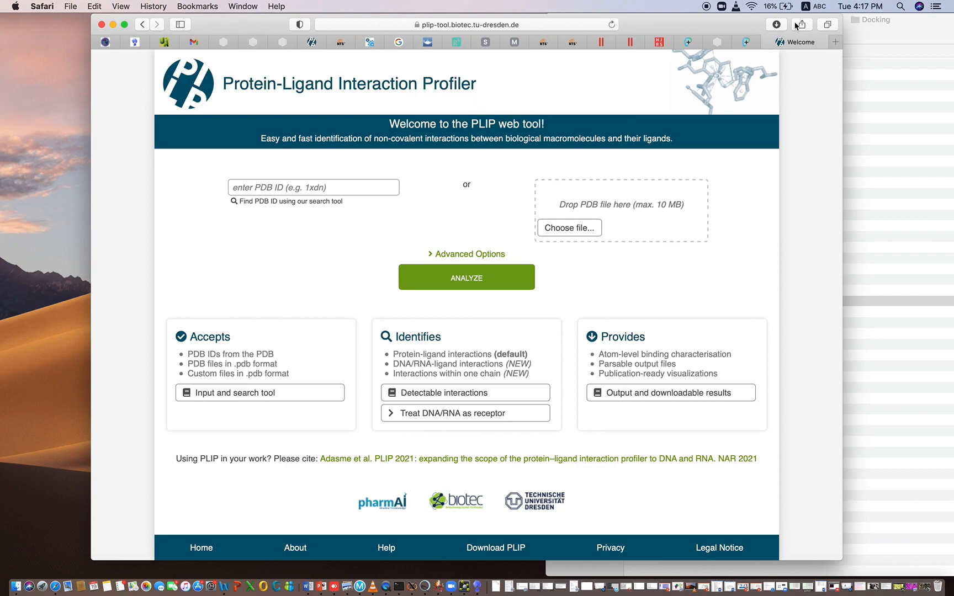
- Load muz.pdb from the Docking folder into PLIP's PDB file upload area, moving the browser window aside and back
drag(698, 20, 453, 8)
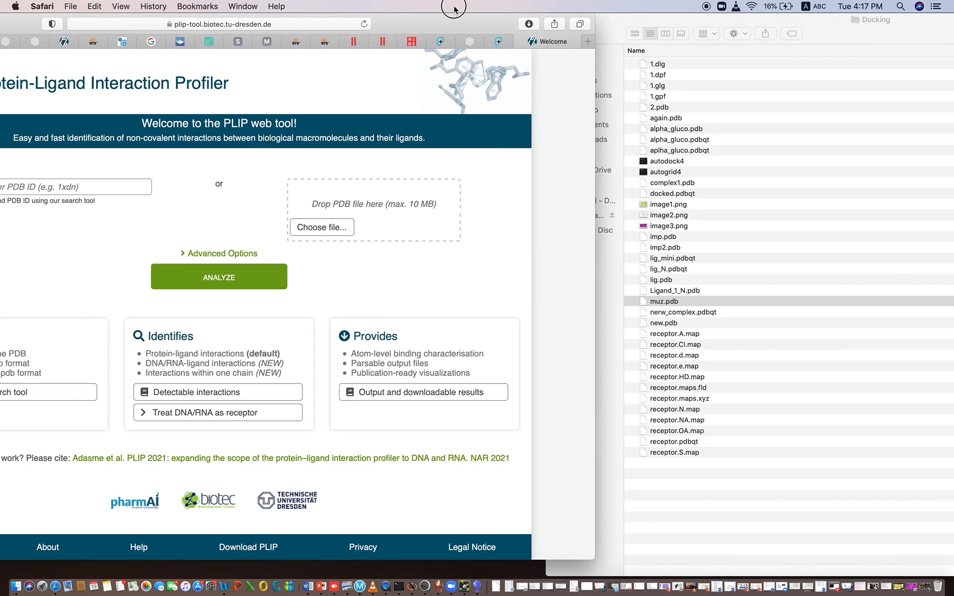
click(669, 302)
click(695, 303)
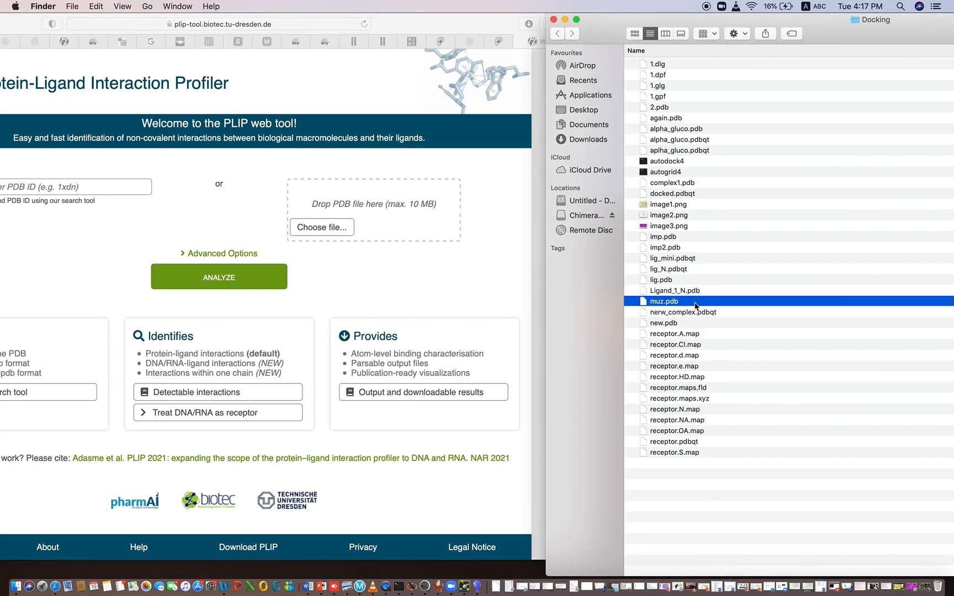
drag(688, 305, 422, 220)
drag(684, 305, 398, 210)
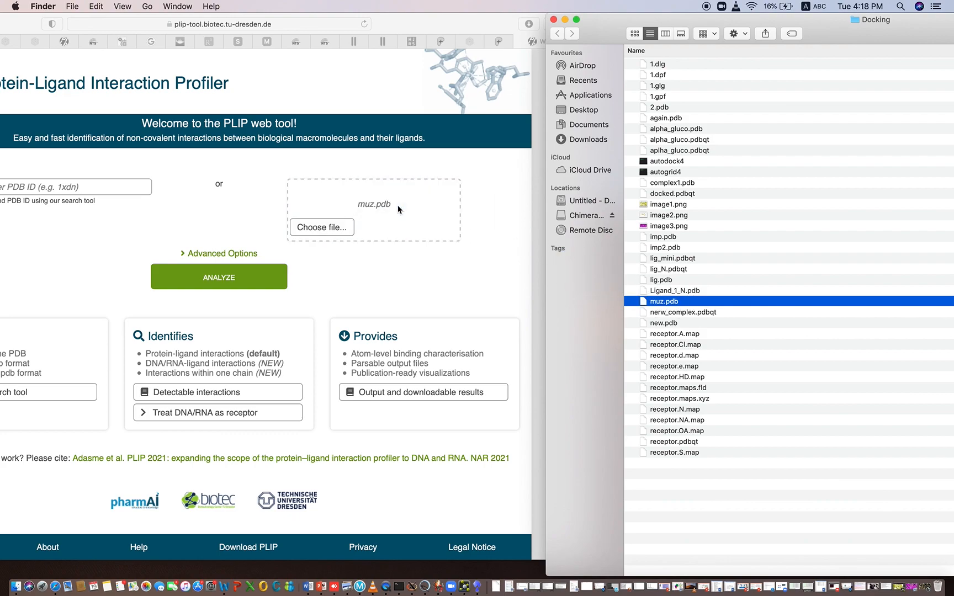
click(414, 31)
drag(432, 27, 643, 31)
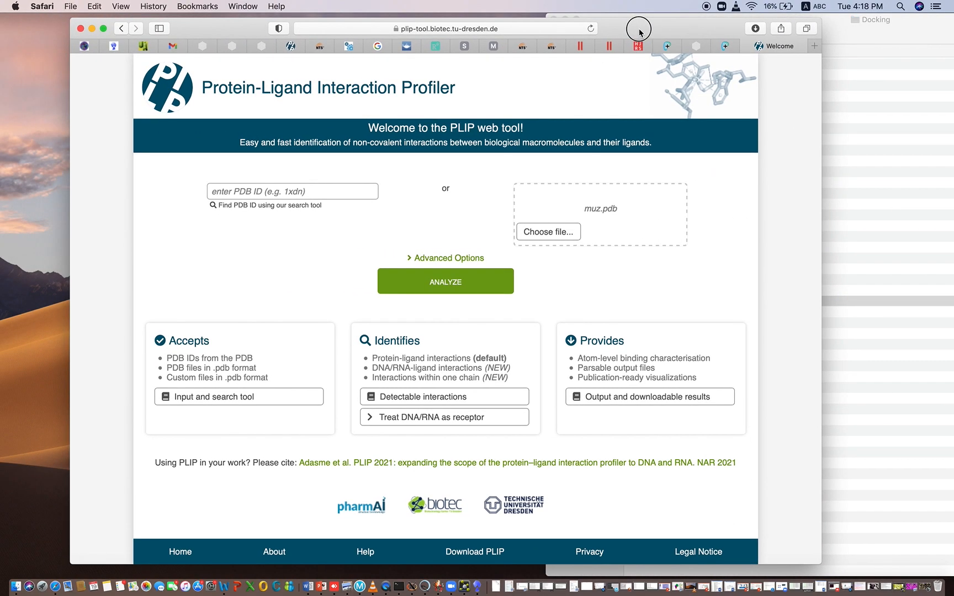
- Run the PLIP analysis on muz.pdb and look over the resulting interaction diagram and interaction tables
click(427, 285)
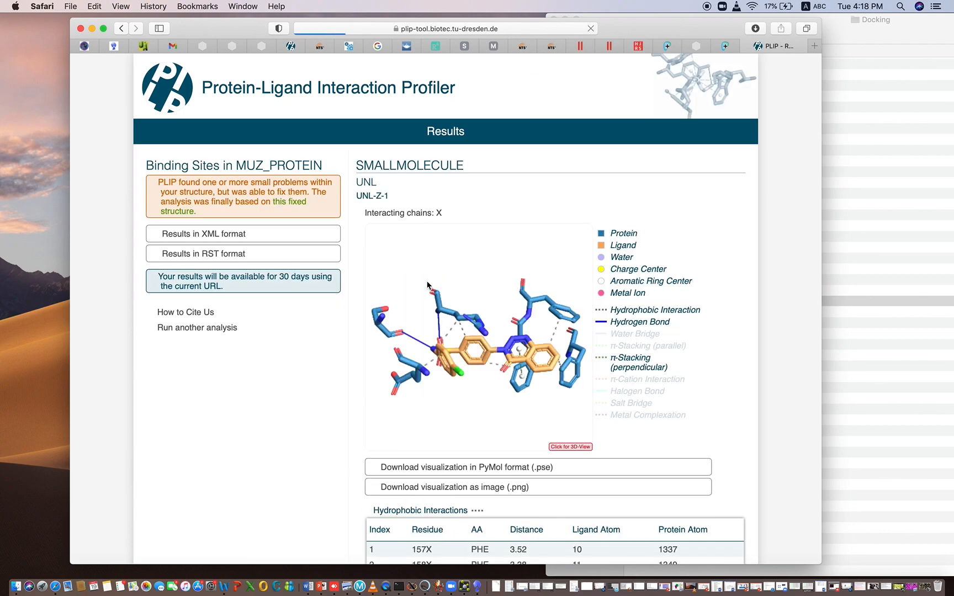
scroll(665, 197, down, 10)
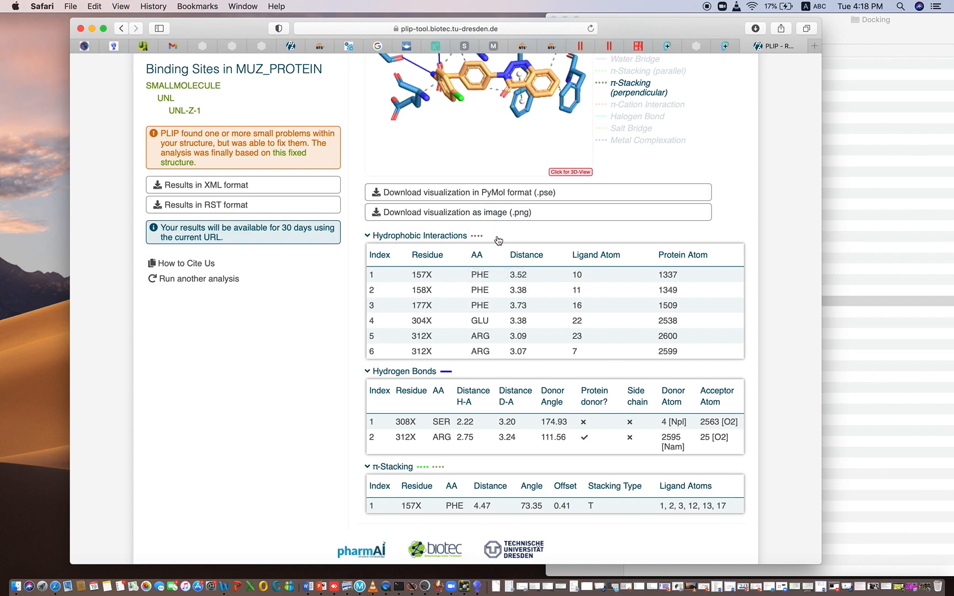
scroll(496, 241, up, 10)
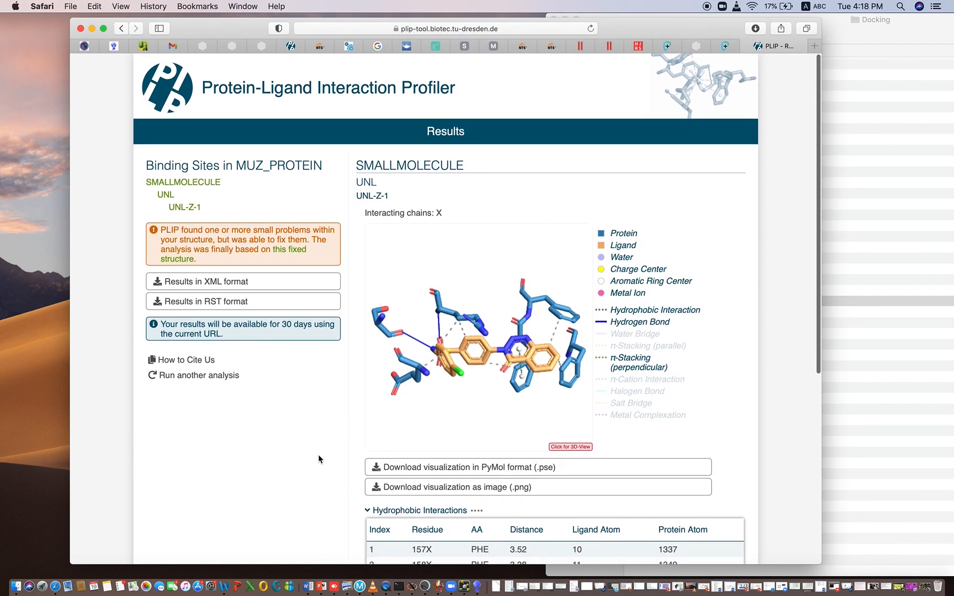
scroll(310, 462, down, 3)
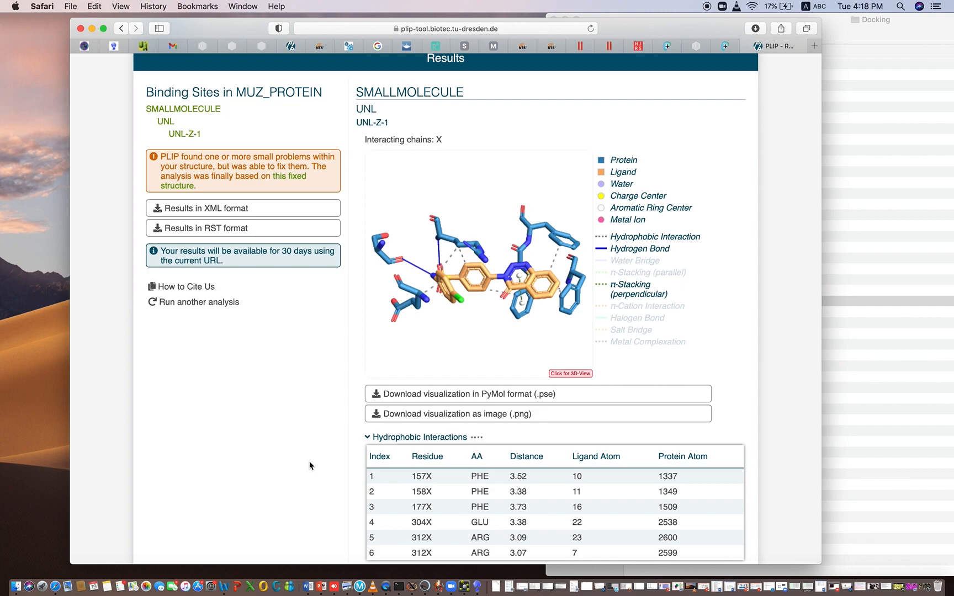
scroll(309, 461, down, 6)
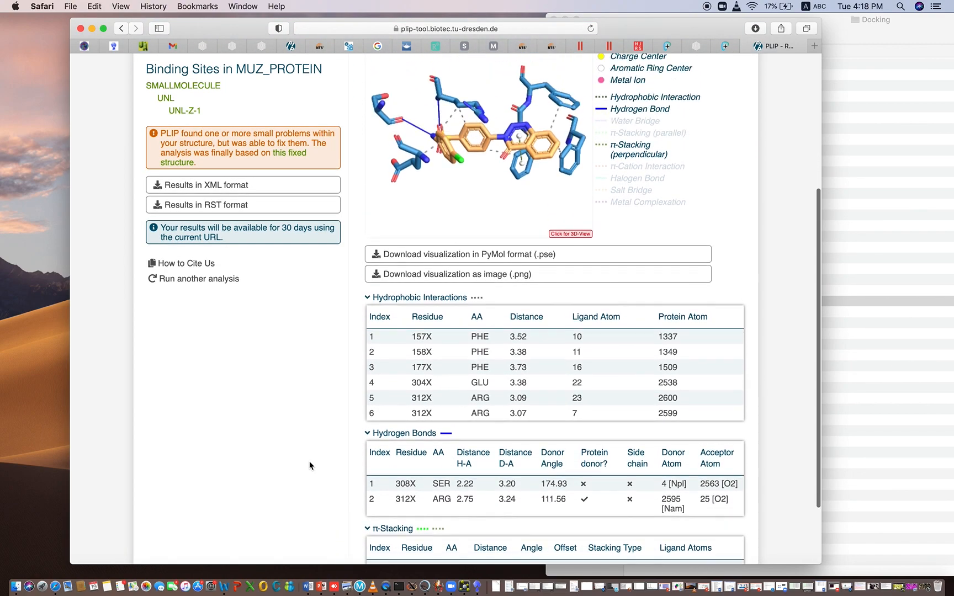
scroll(310, 462, up, 1)
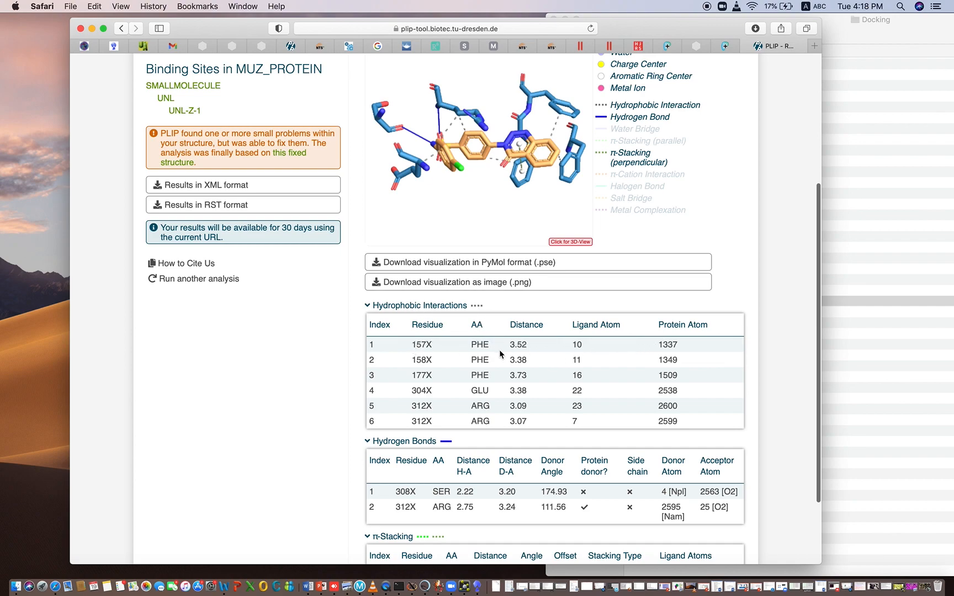
- Read the distances and ligand atoms of the first two hydrophobic interactions, plus the hydrogen bond and π-stacking tables
drag(526, 344, 508, 344)
double_click(581, 344)
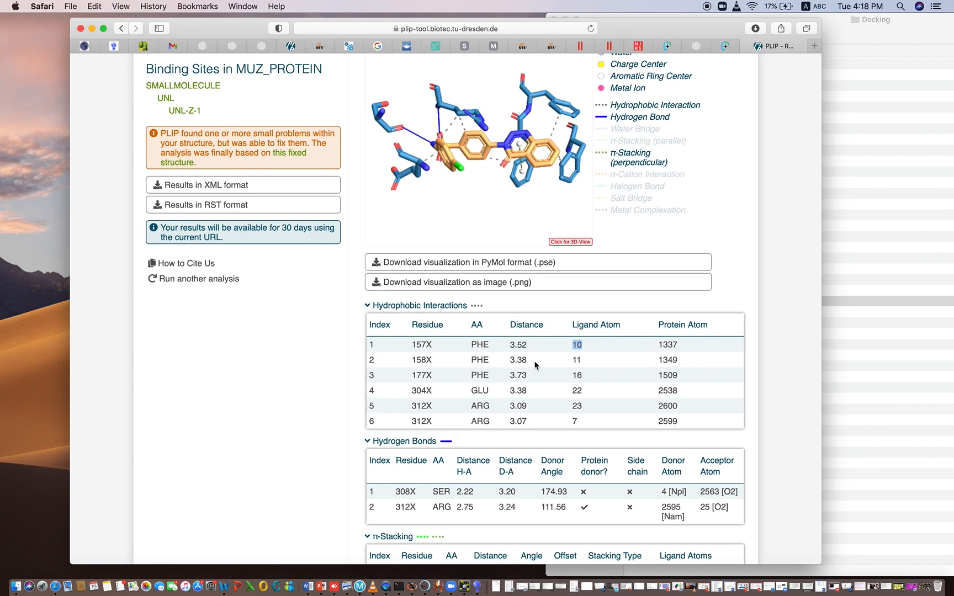
drag(511, 360, 584, 361)
scroll(513, 417, down, 3)
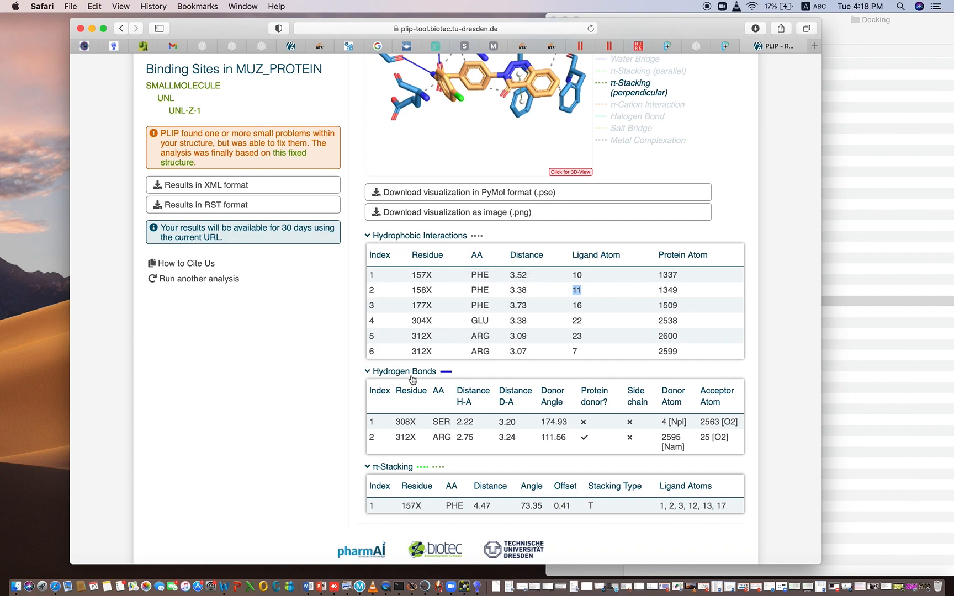
scroll(418, 448, down, 2)
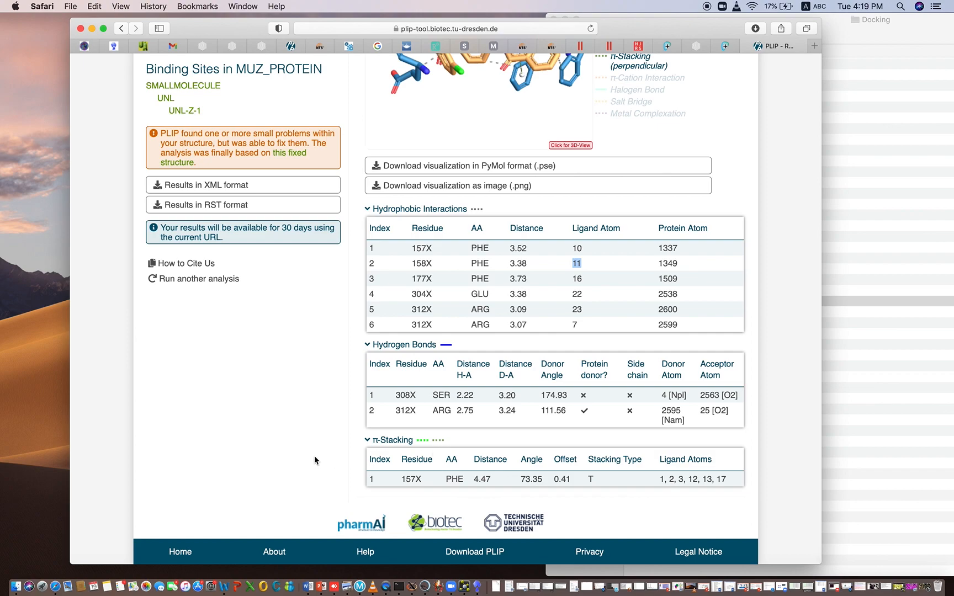
scroll(314, 456, down, 1)
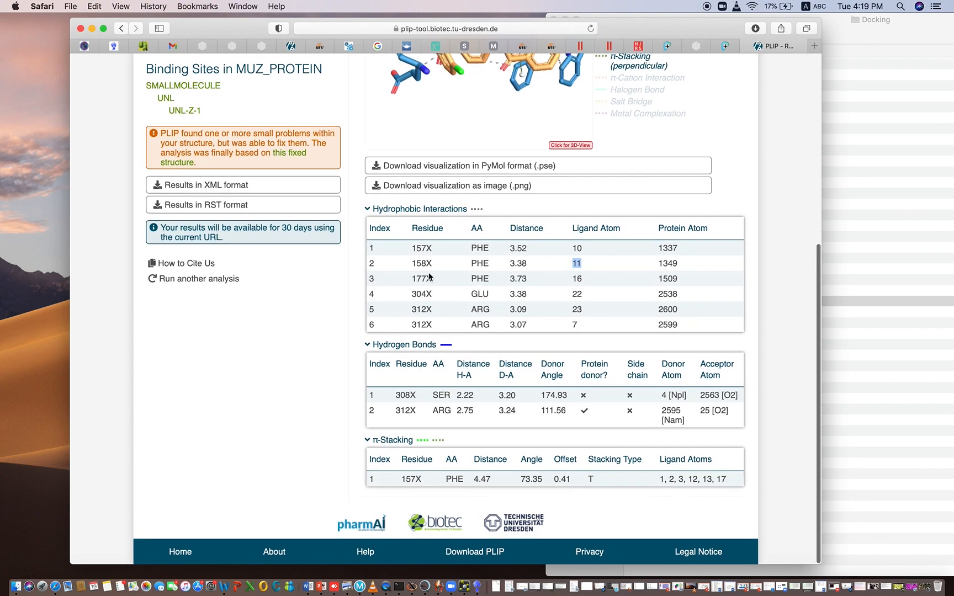
- Collapse and re-expand the Hydrophobic Interactions table, and compare the interaction tables with the diagram and its legend
click(466, 211)
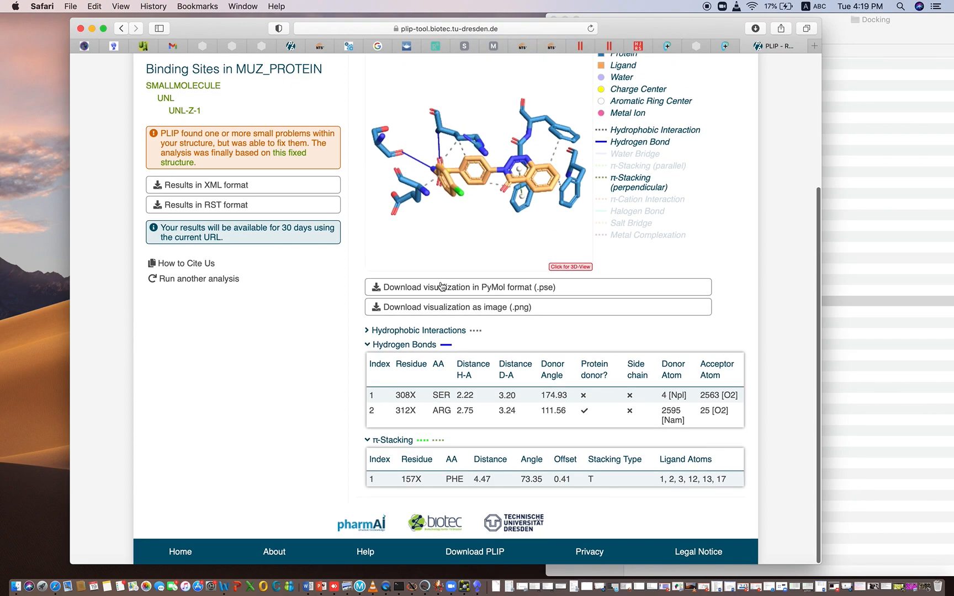
click(453, 331)
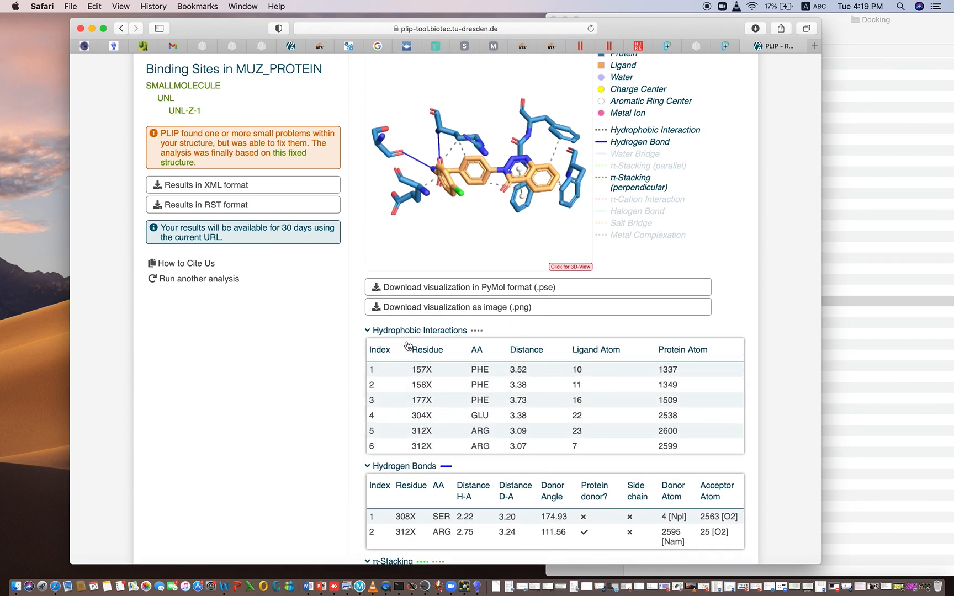
scroll(338, 366, down, 4)
scroll(318, 377, up, 3)
scroll(254, 268, up, 3)
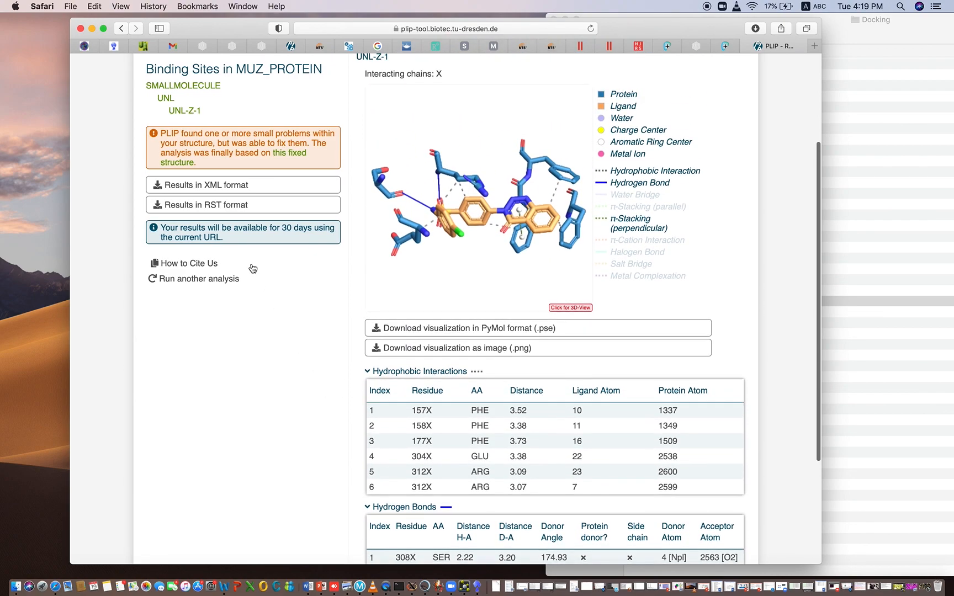
scroll(249, 268, down, 4)
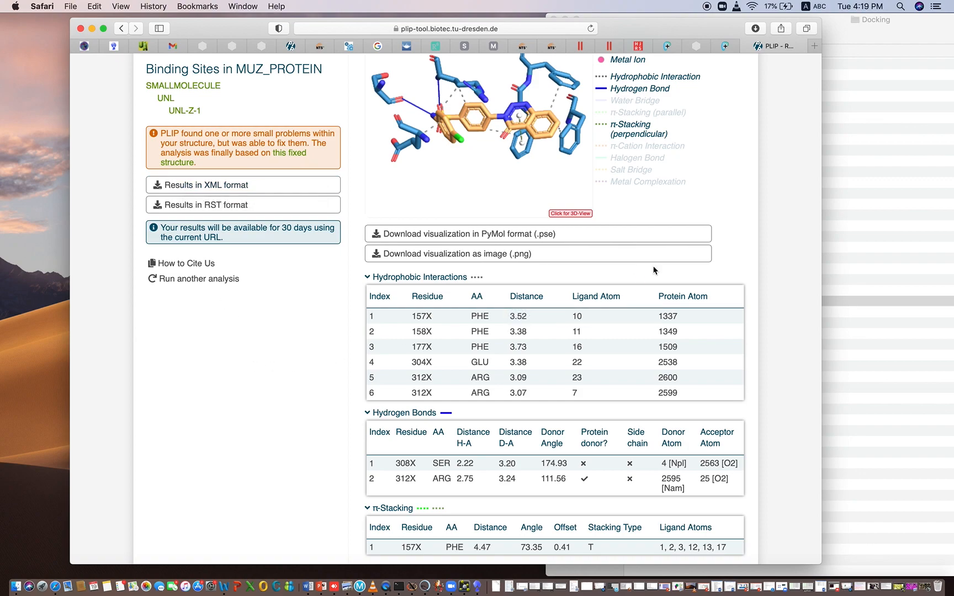
scroll(749, 211, up, 3)
scroll(749, 213, up, 1)
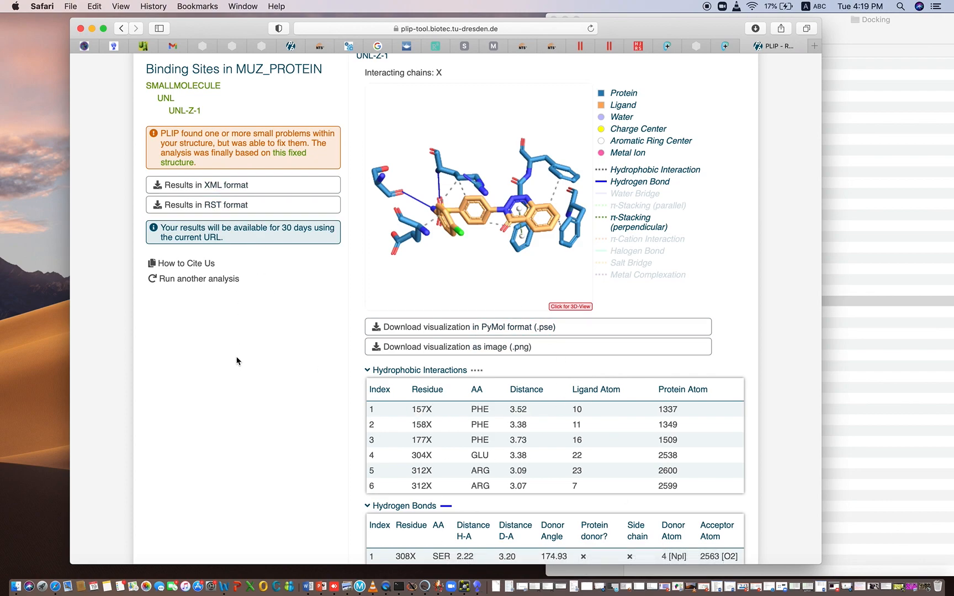
scroll(236, 361, down, 5)
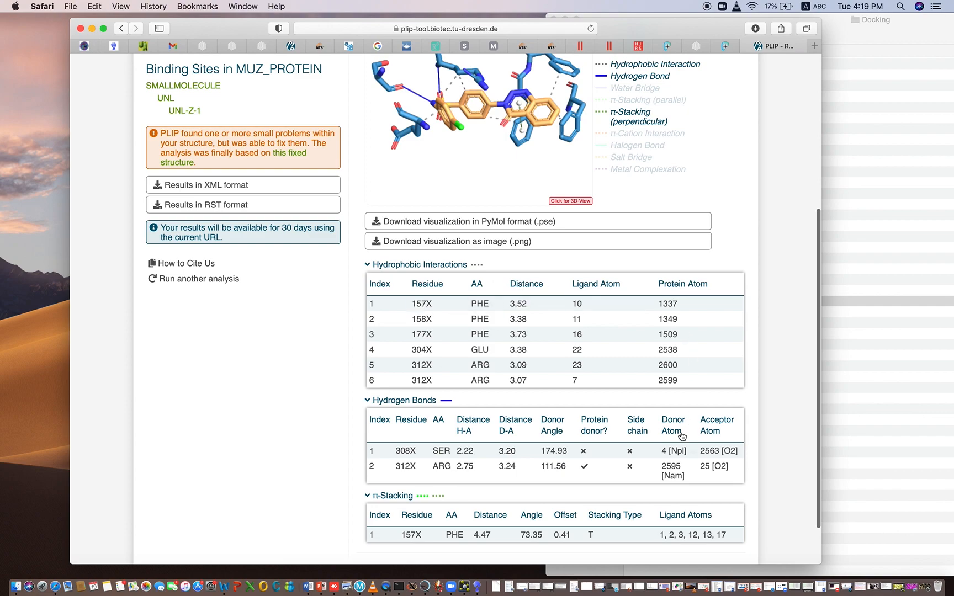
scroll(270, 393, up, 4)
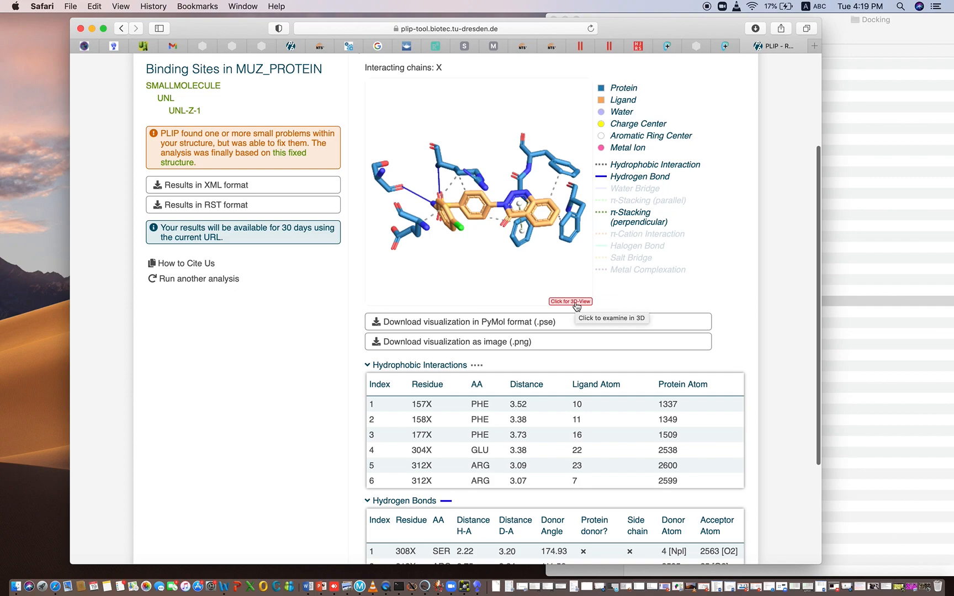
- Load the interactive 3D view of the binding site and rotate the model to inspect the labelled residues
click(575, 303)
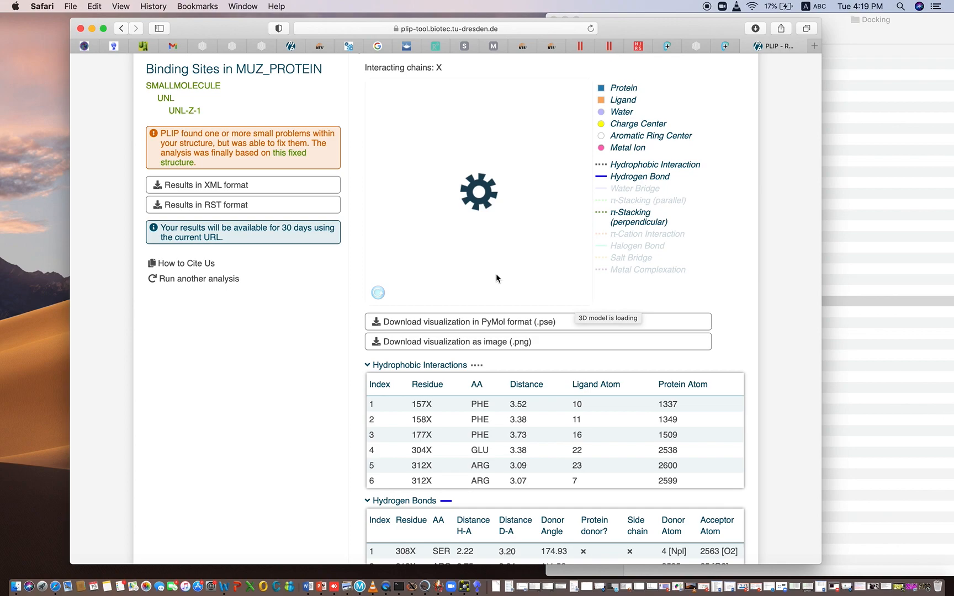
drag(458, 253, 488, 226)
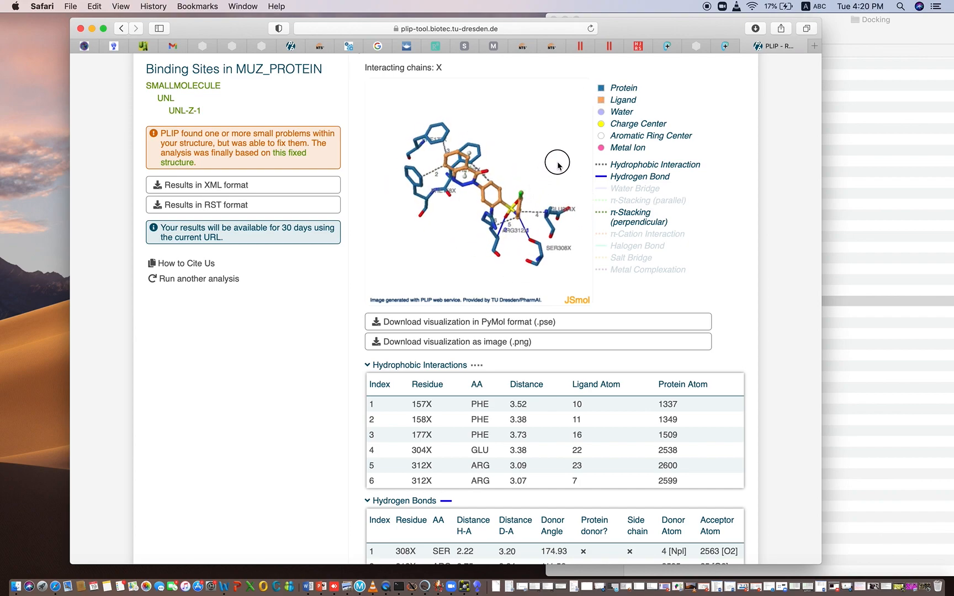
drag(526, 159, 593, 116)
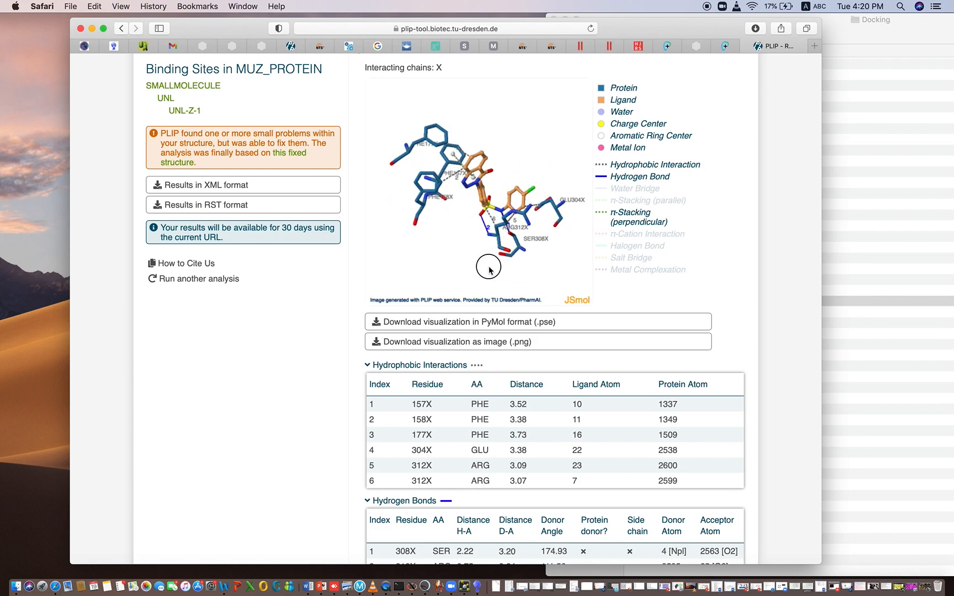
drag(530, 187, 507, 201)
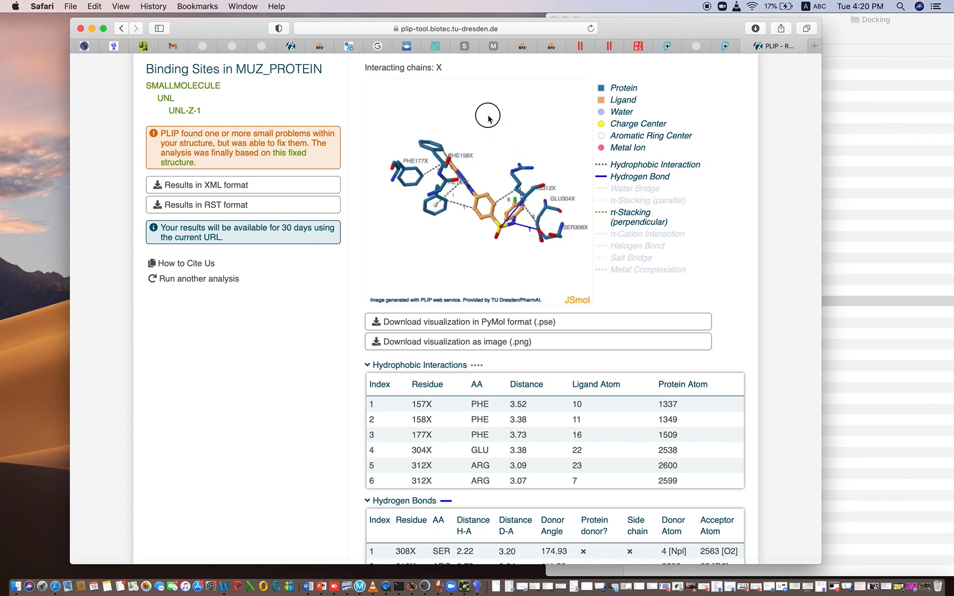
drag(488, 118, 483, 243)
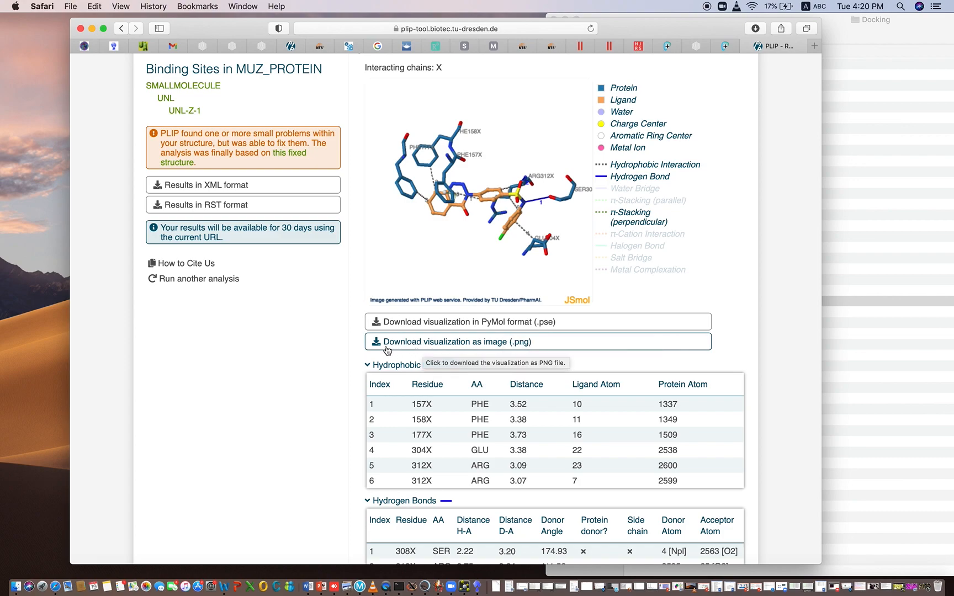
- Download the visualization as a PNG image and in PyMOL format, closing the image preview in between
click(474, 343)
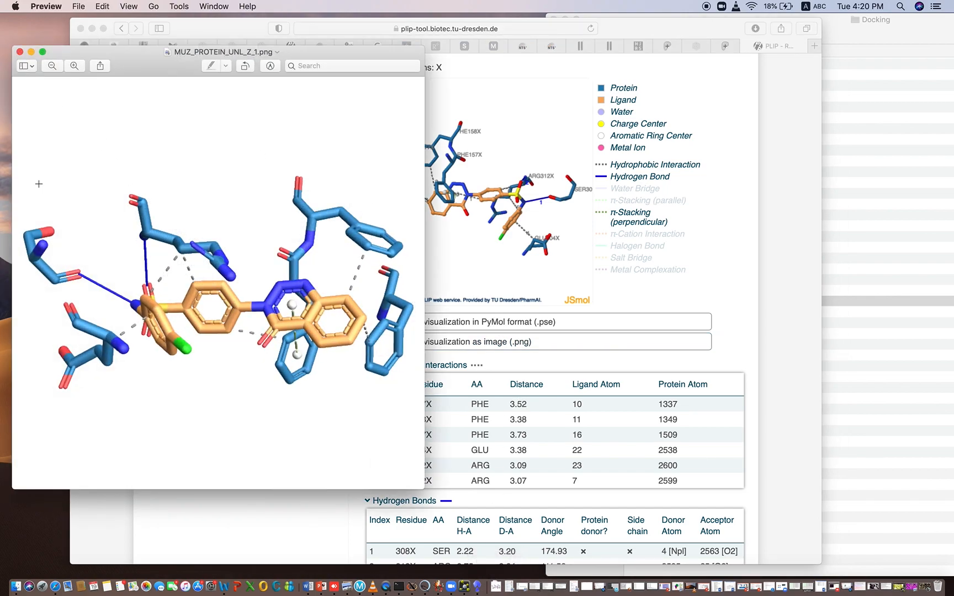
click(20, 52)
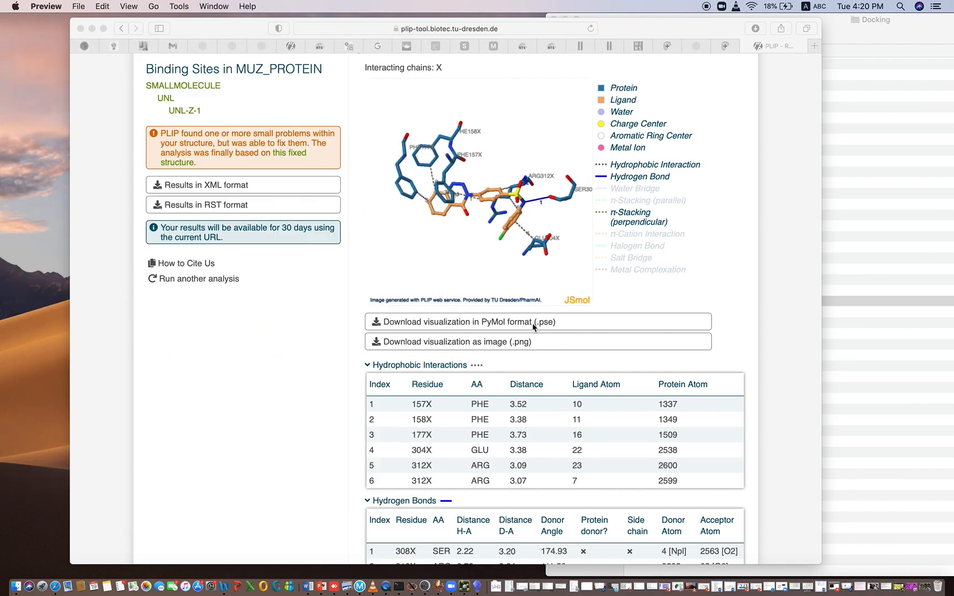
click(501, 323)
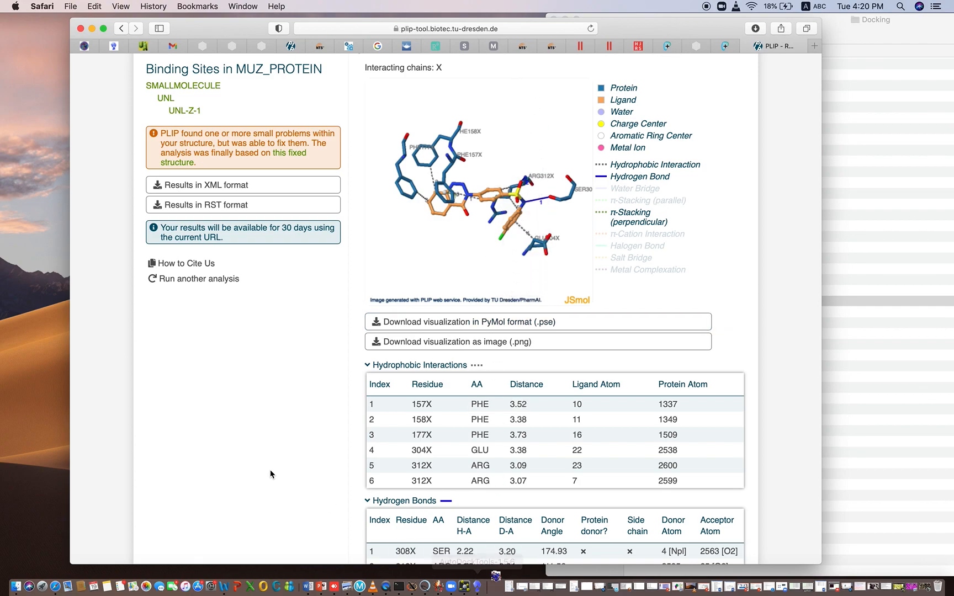
- Open MUZ_PROTEIN_UNL_Z_1.pse from the Downloads folder in PyMOL and skip the activation
click(496, 583)
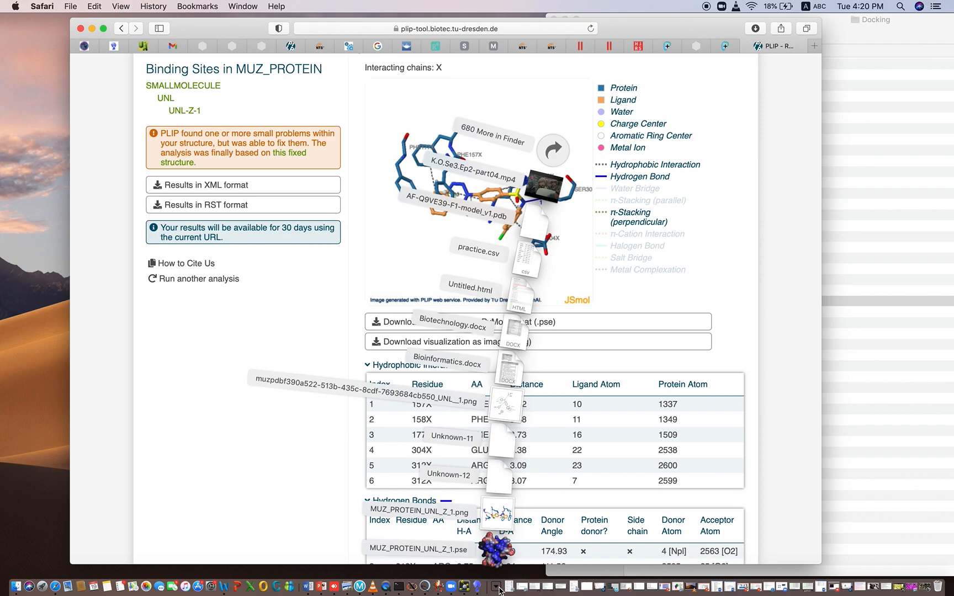
click(552, 149)
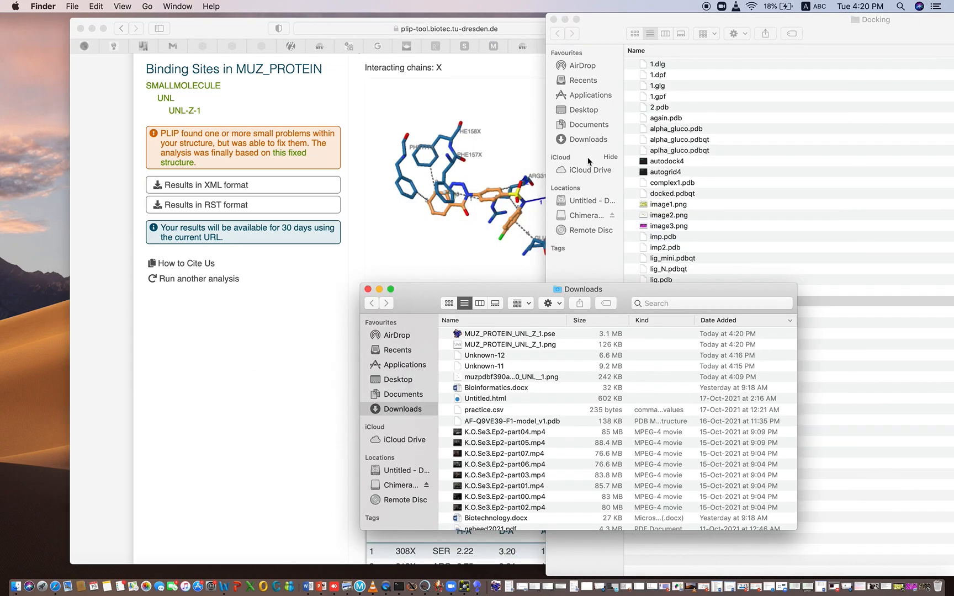
scroll(499, 392, up, 2)
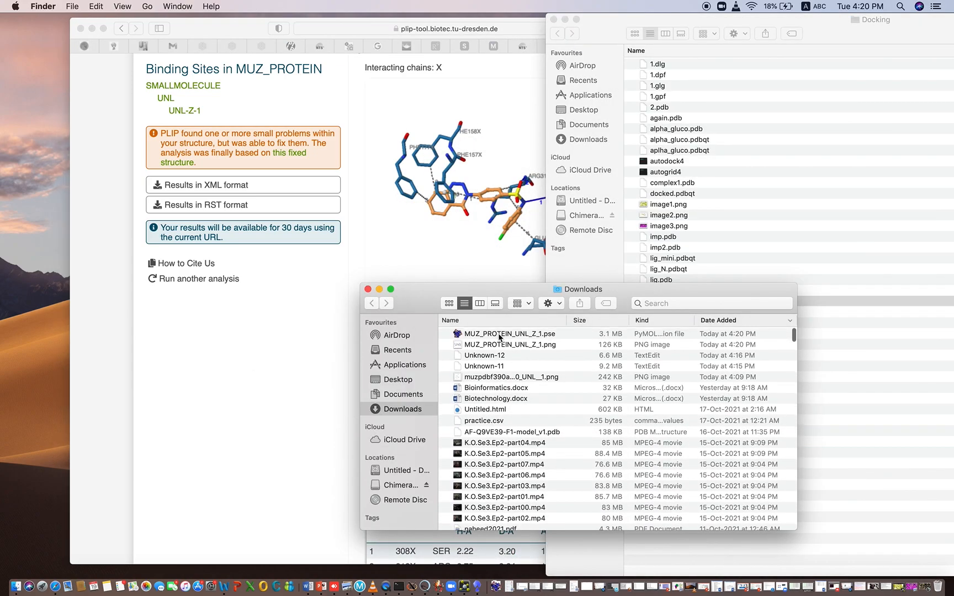
double_click(500, 335)
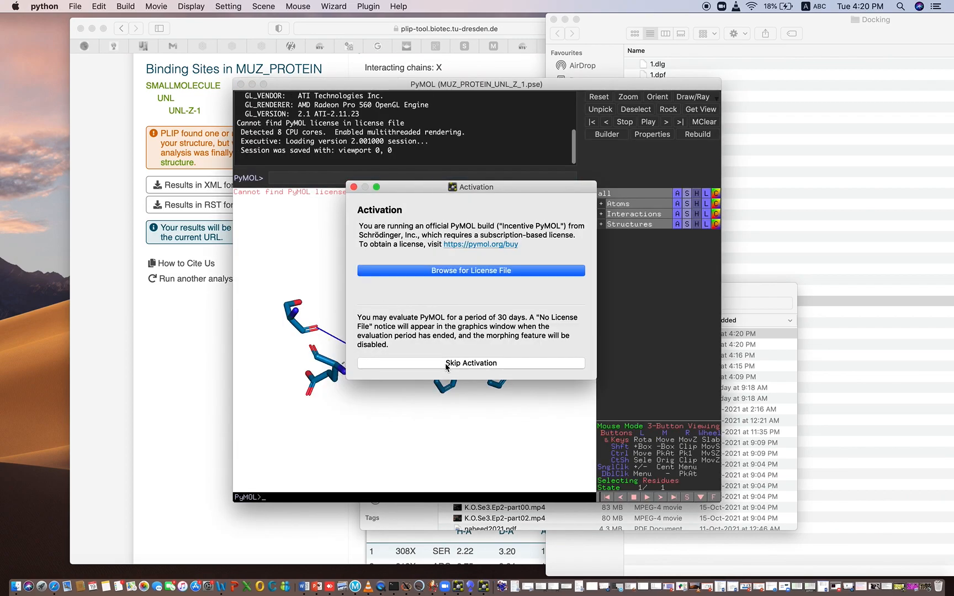
click(447, 365)
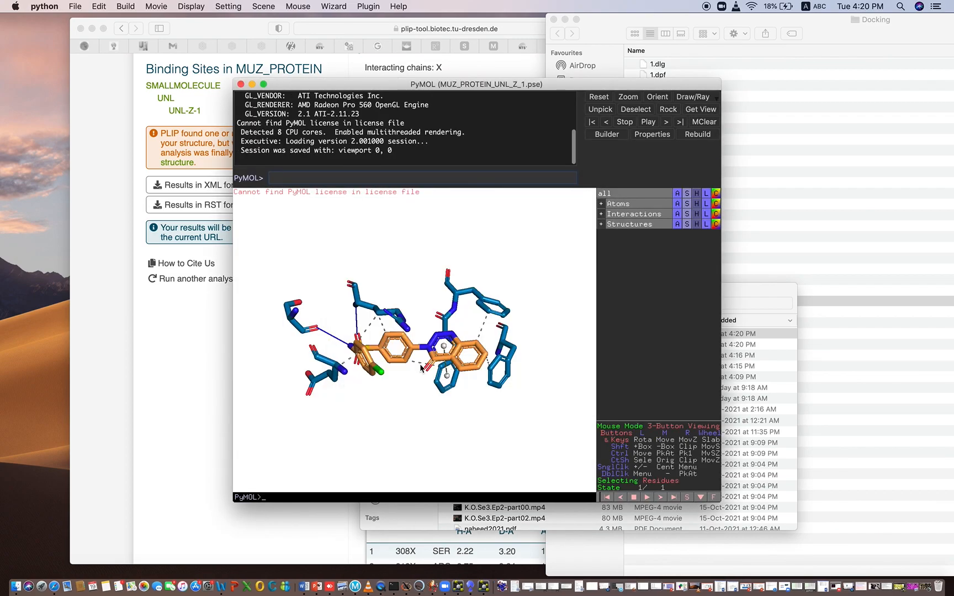
- Rotate the complex in PyMOL to view the ligand and its interacting residues from different angles
drag(383, 396, 480, 413)
drag(398, 280, 587, 345)
drag(389, 299, 396, 224)
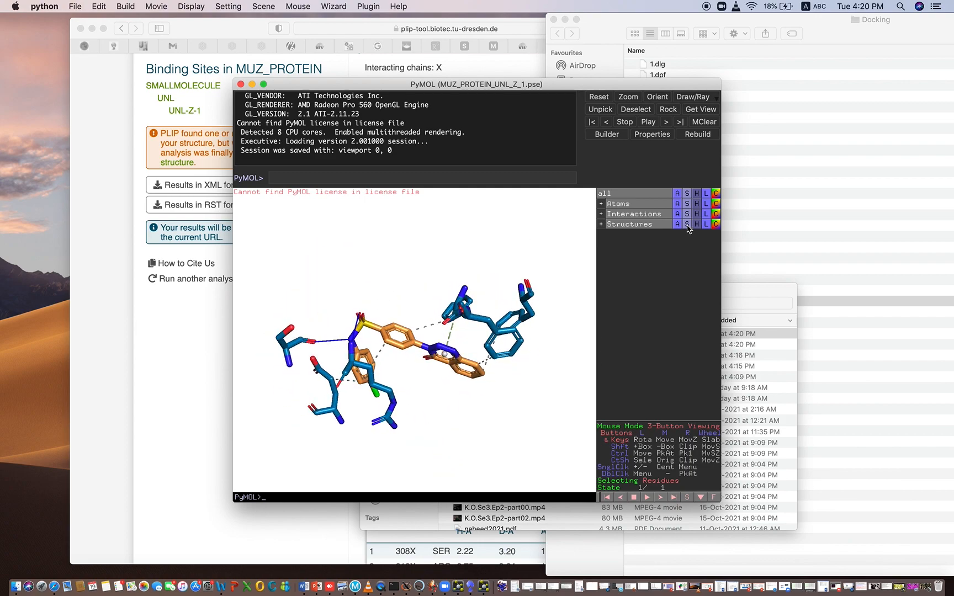
click(687, 225)
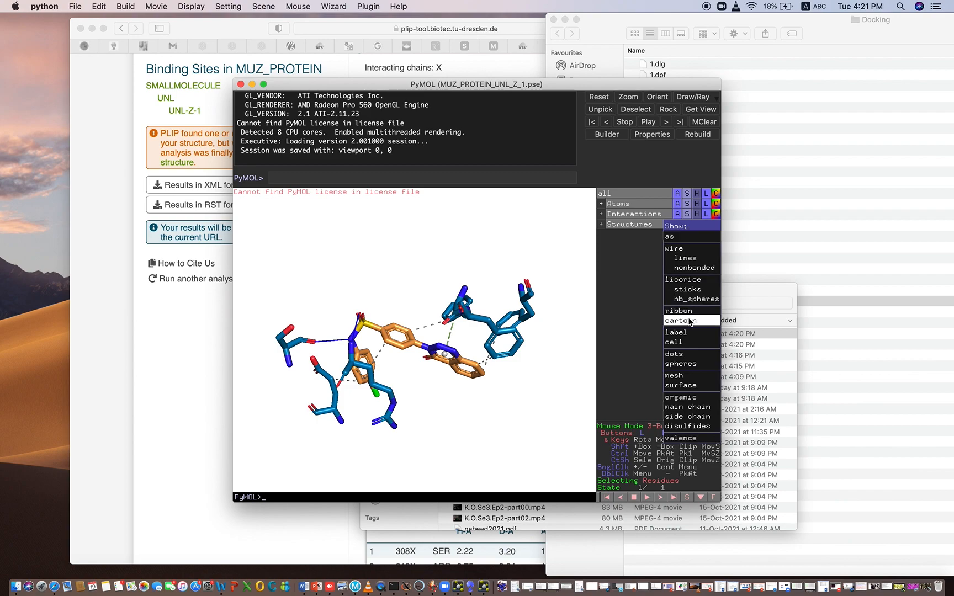
click(613, 267)
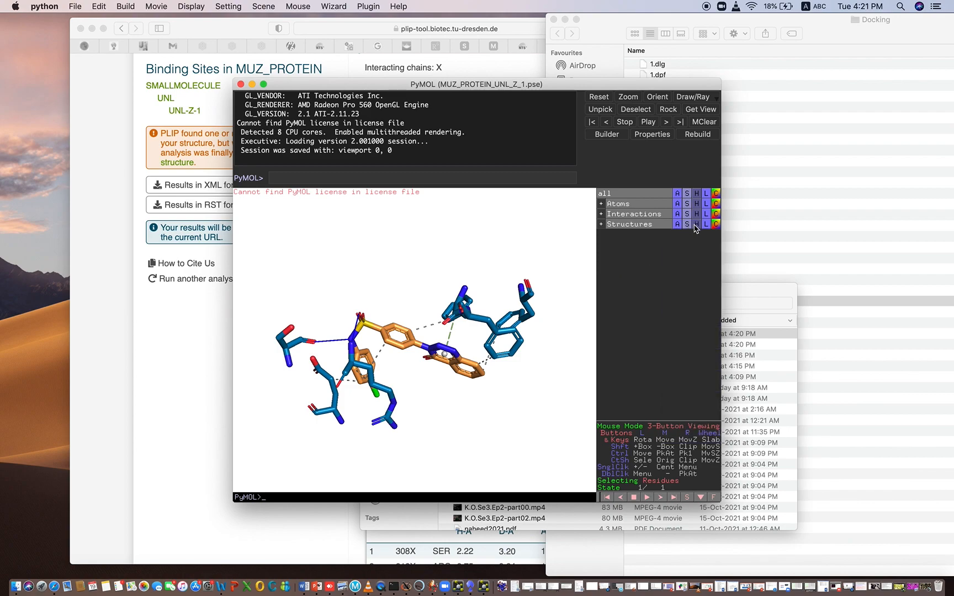
click(678, 225)
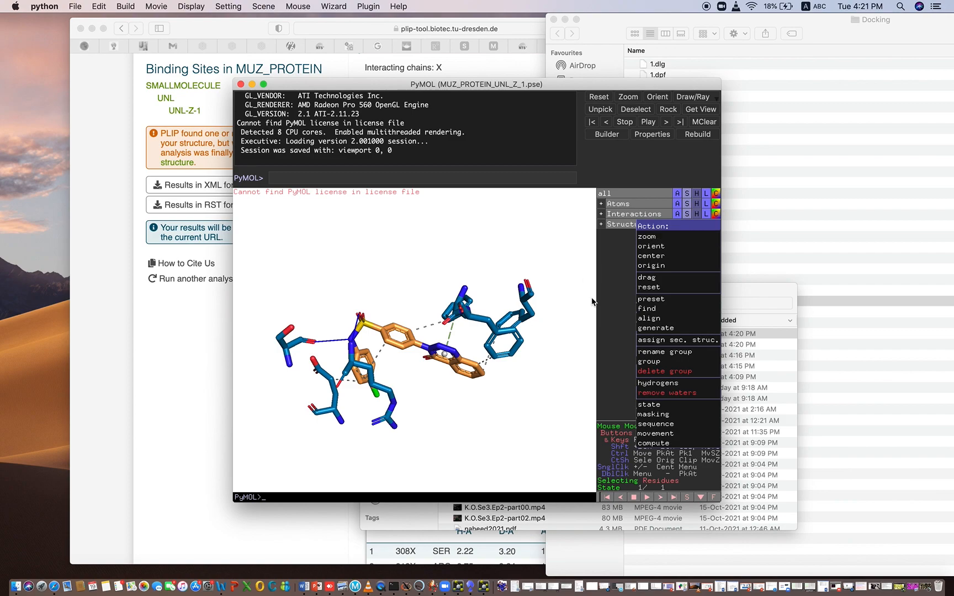
click(589, 326)
- Try to show labels for the Structures group and rotate the complex to check the residues
click(687, 225)
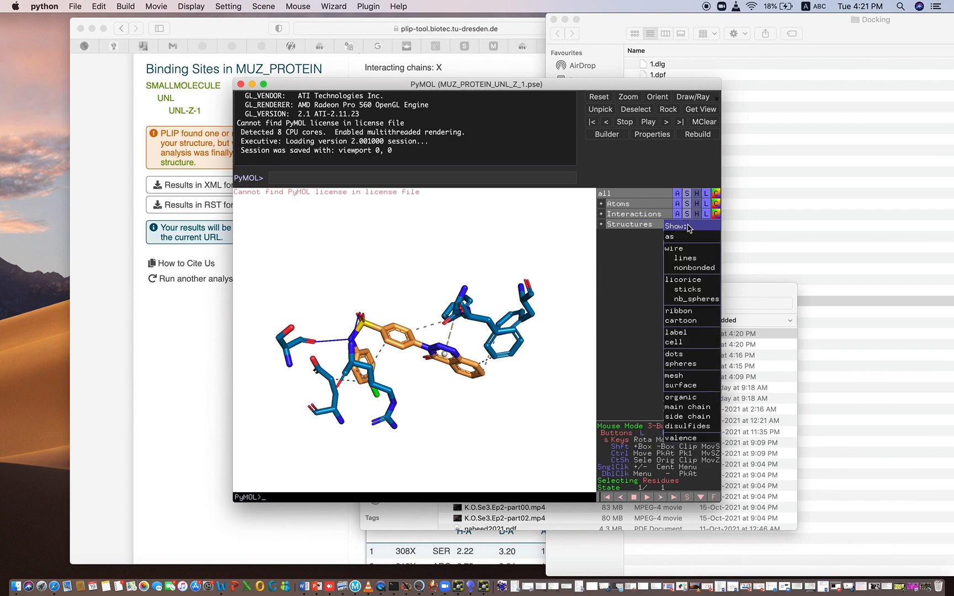
click(681, 334)
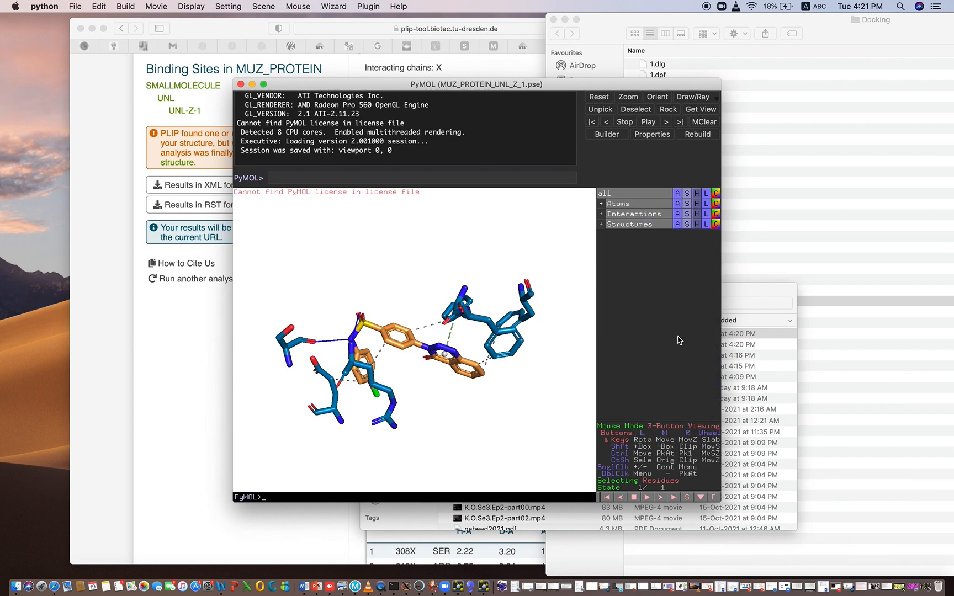
drag(418, 405, 491, 300)
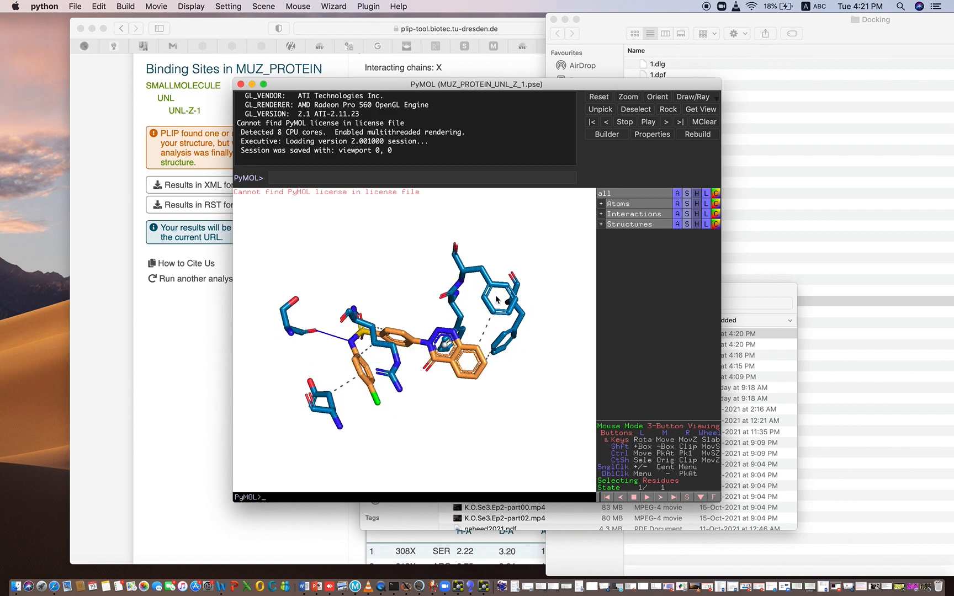
- Select residues PHE 158 and PHE 177, toggle the ligand in and out of the selection, and rotate the complex
click(491, 287)
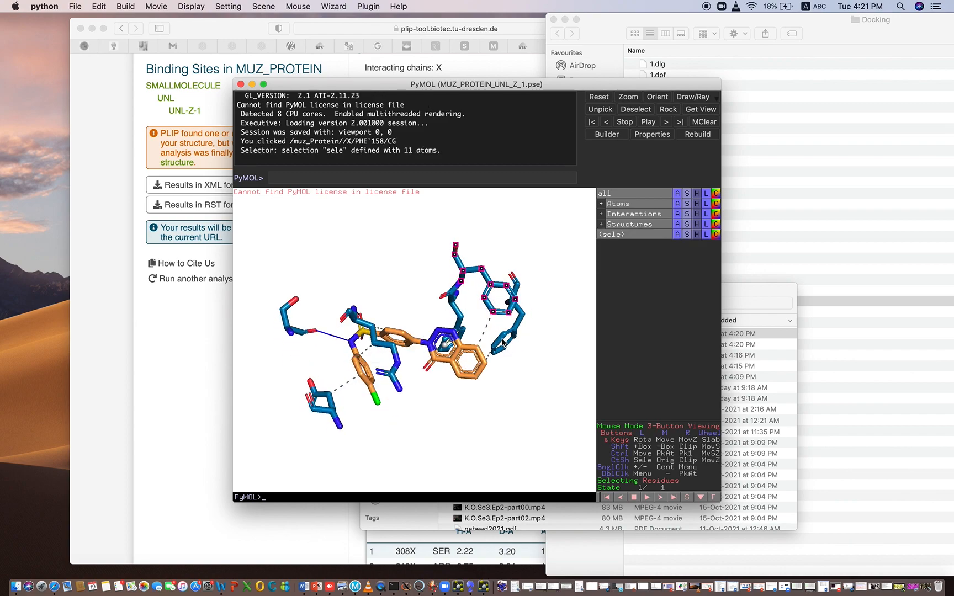
click(493, 349)
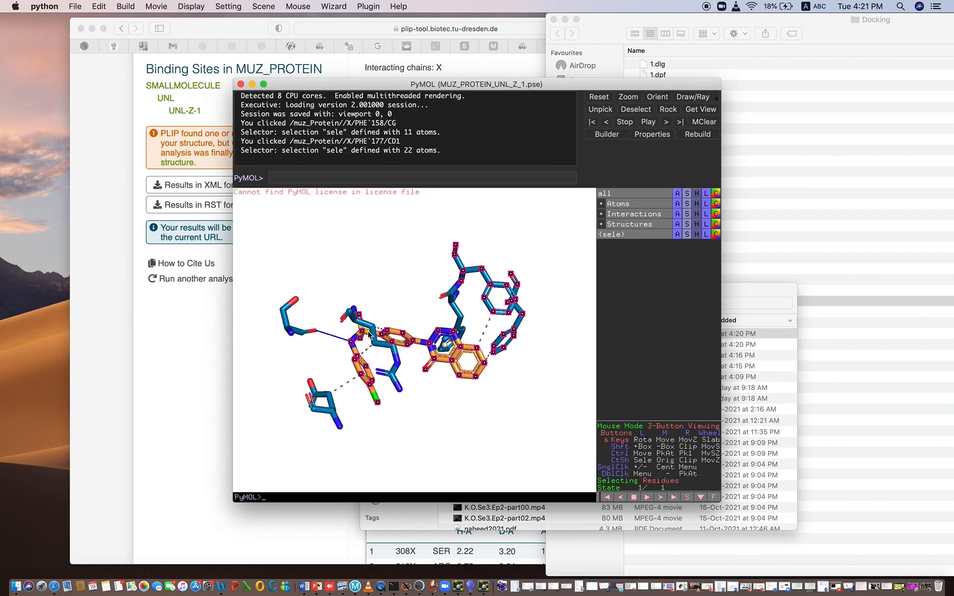
click(368, 334)
click(358, 371)
drag(459, 453, 429, 278)
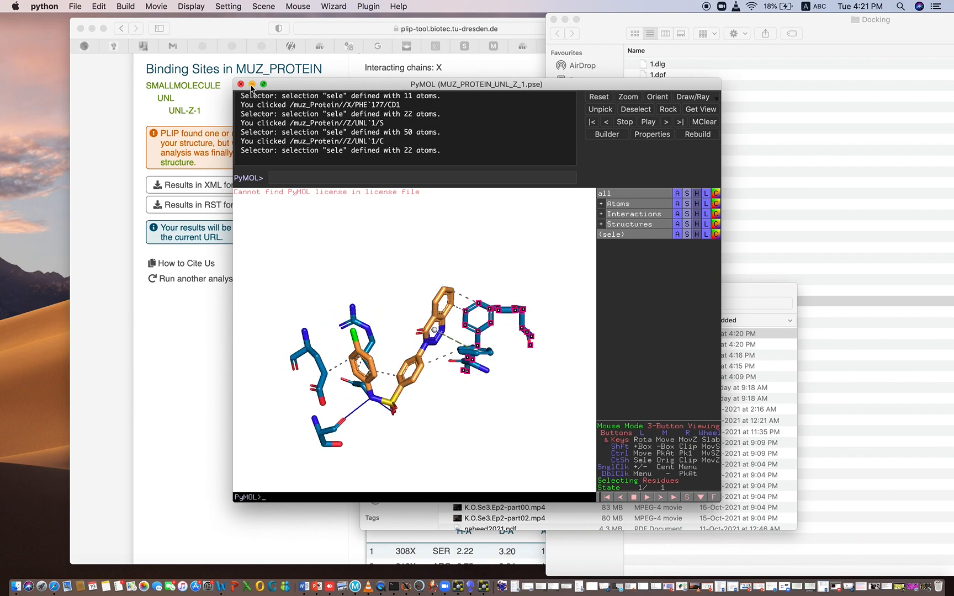
- Minimize PyMOL and return to the start of the PLIP results page in Safari
click(252, 84)
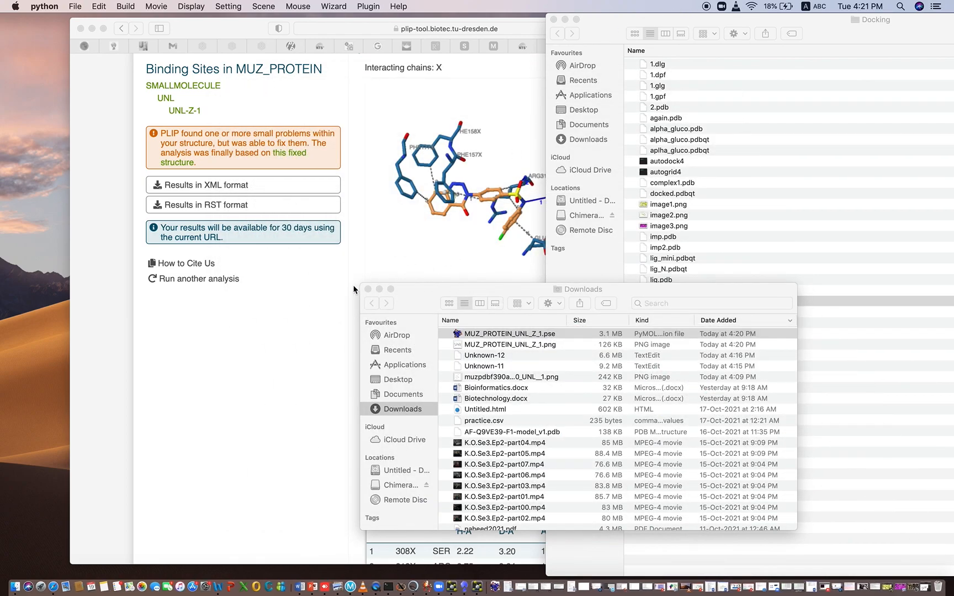
click(307, 328)
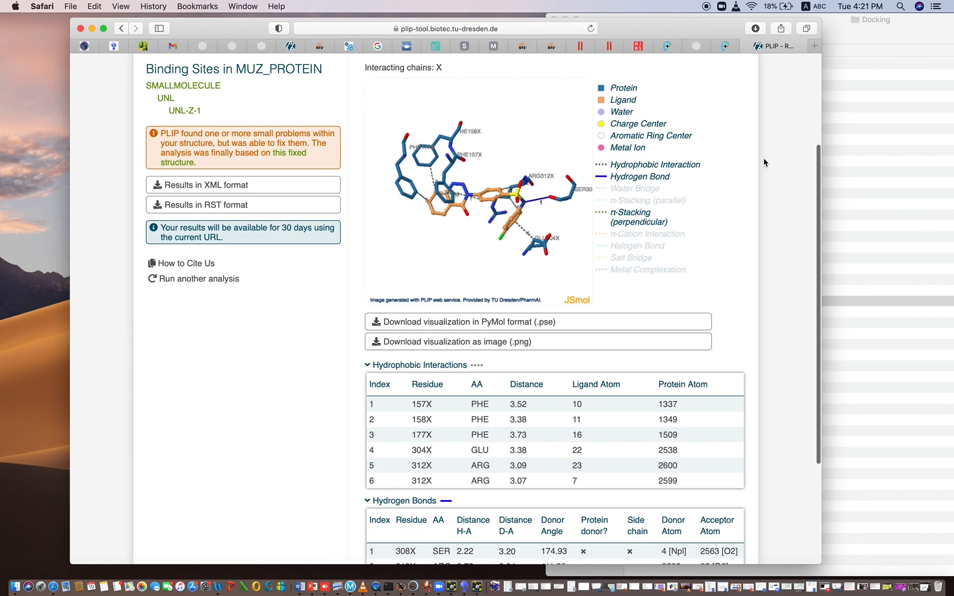
scroll(765, 162, up, 4)
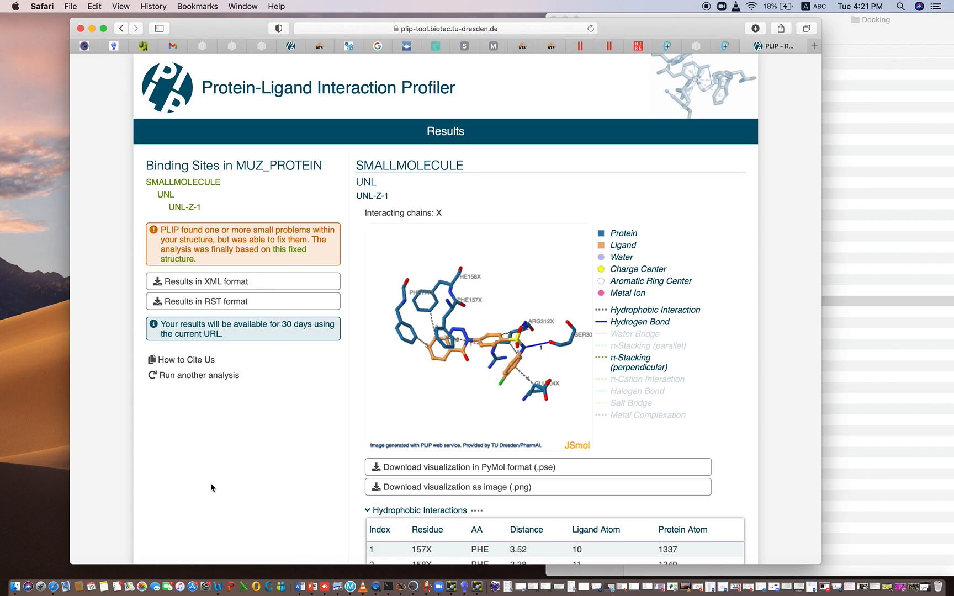
- Search Google for PDBSUM in a new browser tab and open the PDBsum Generate upload page on the EMBL-EBI site
click(816, 47)
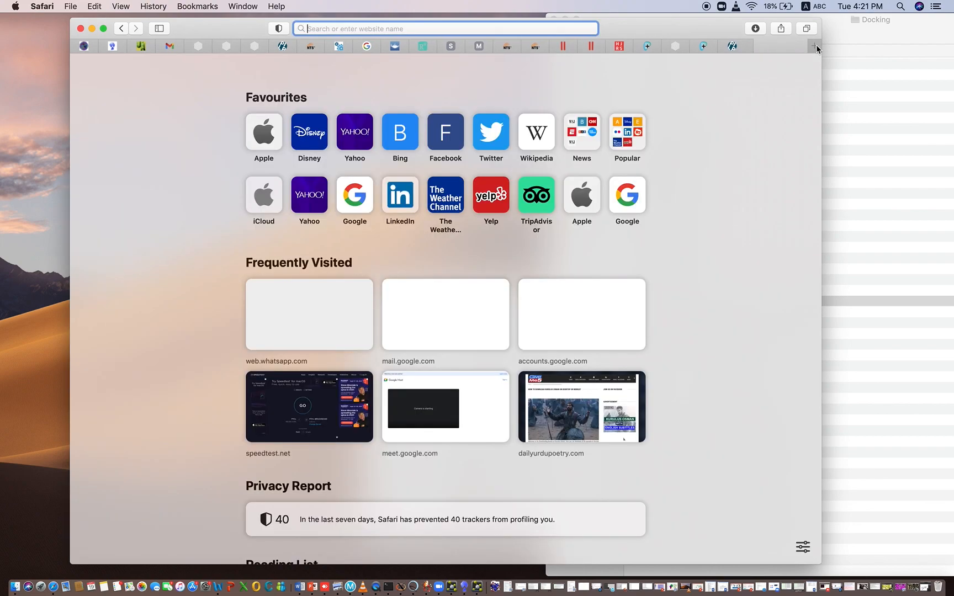
click(621, 204)
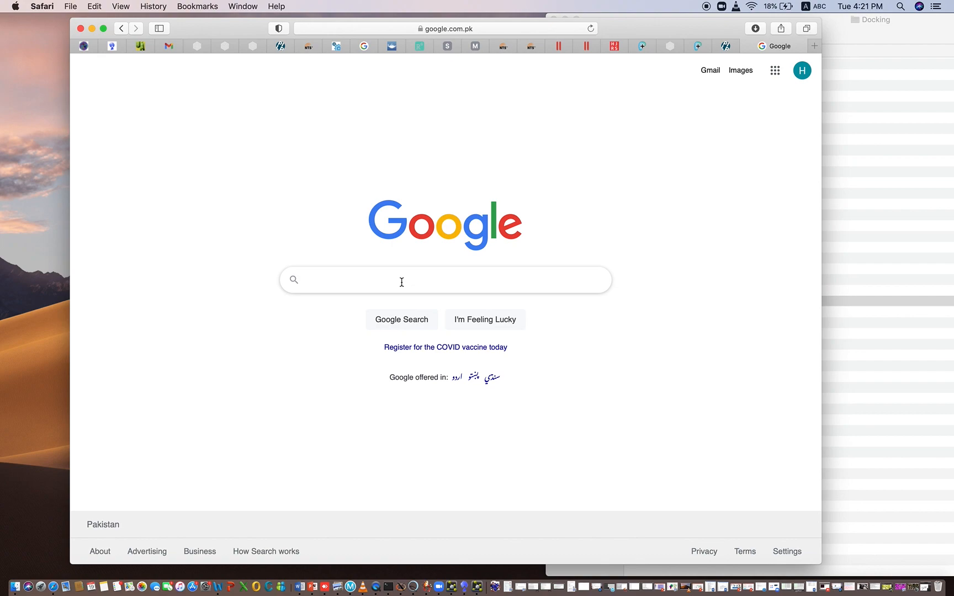
text(PDBSUM)
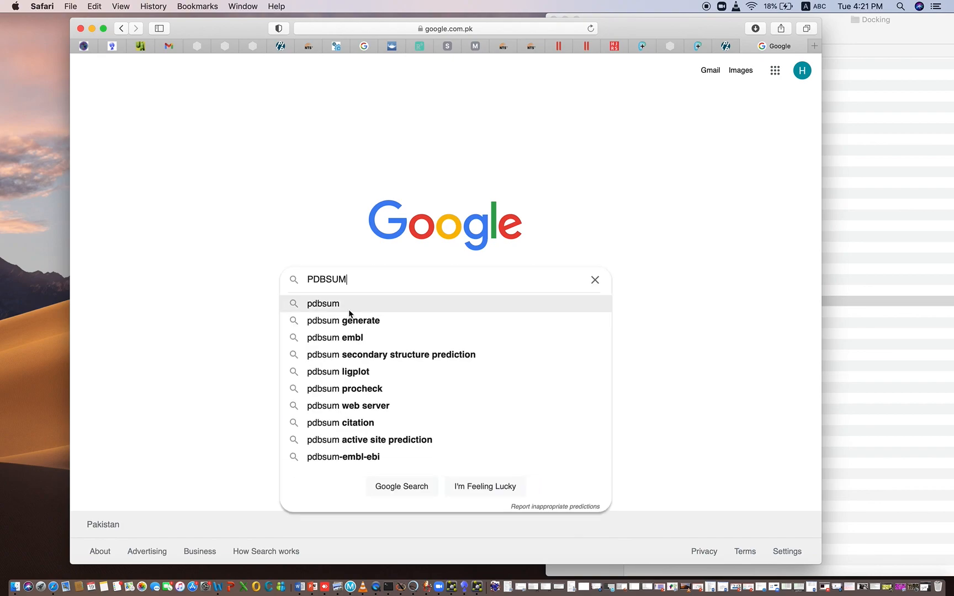
click(322, 304)
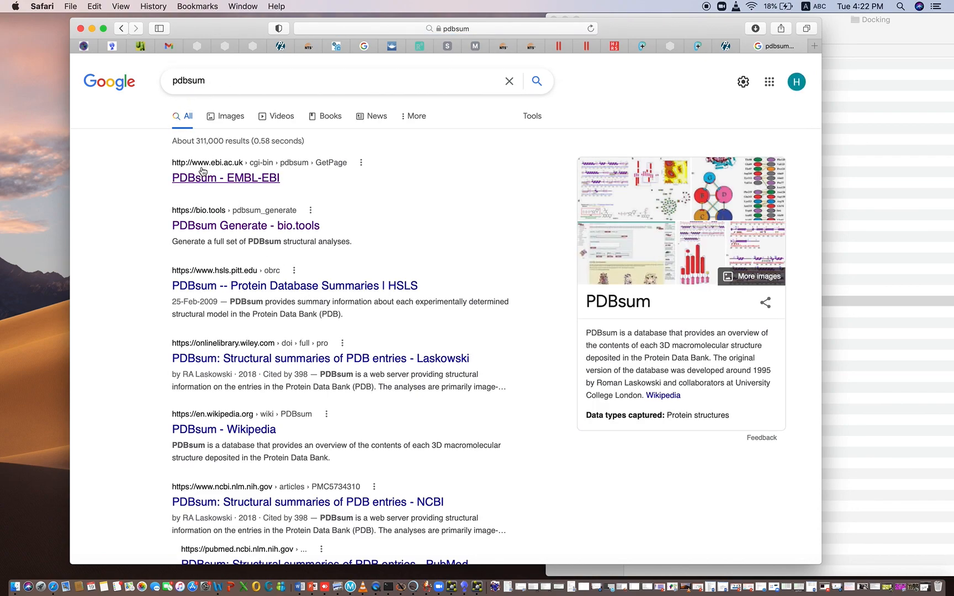
click(244, 179)
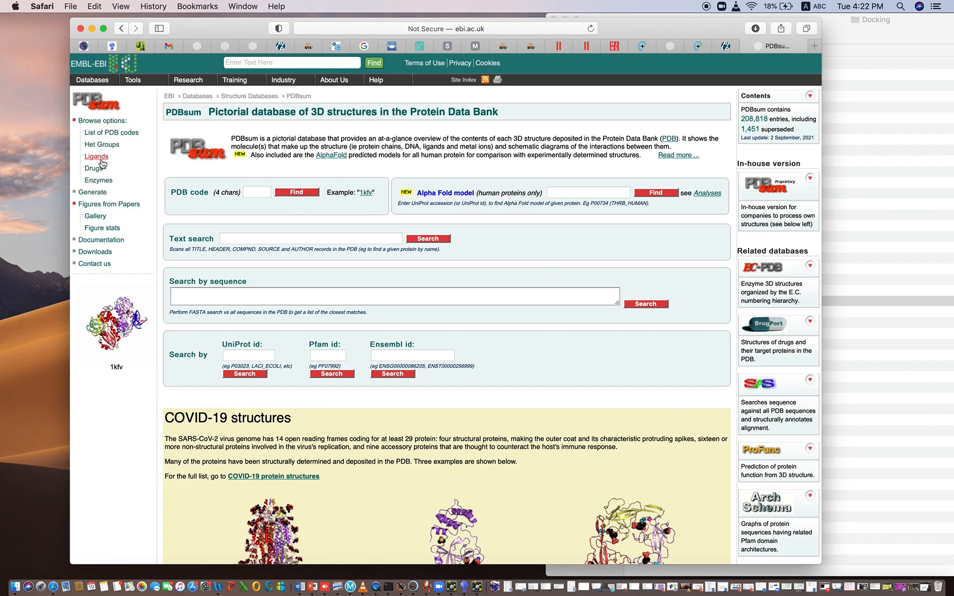
click(97, 194)
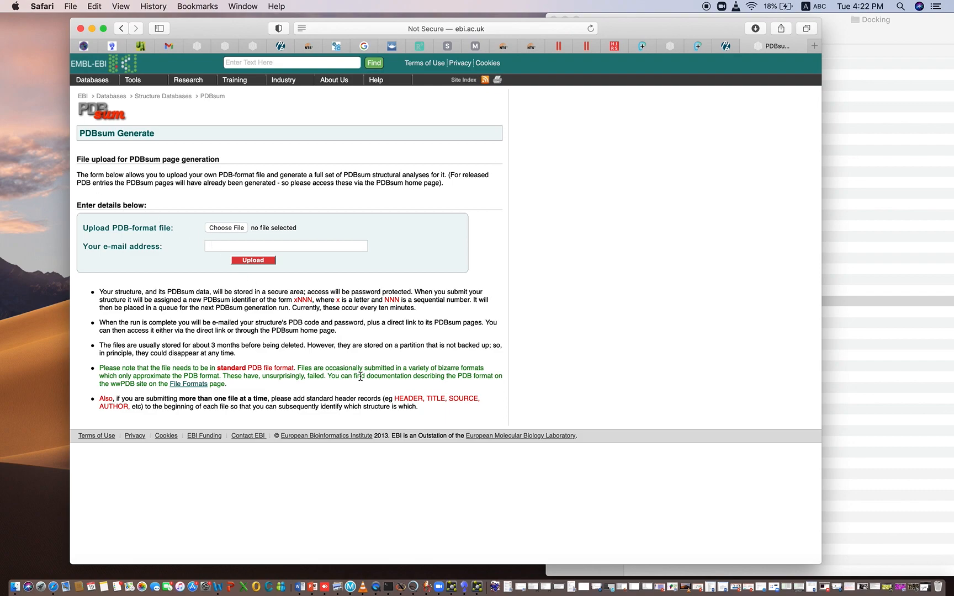
- Attach muz.pdb from the Docking folder as the PDB-format file in the upload form
click(894, 118)
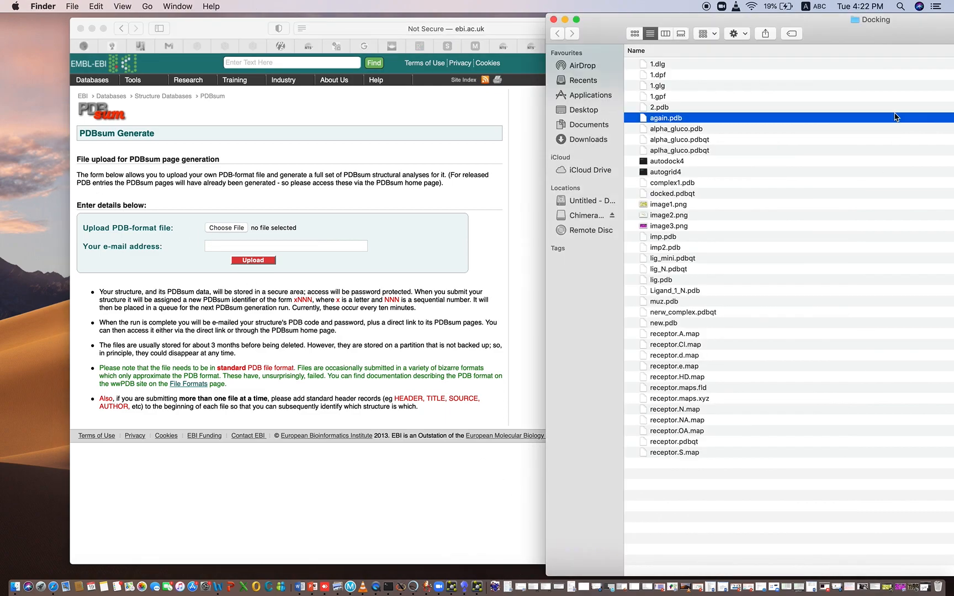
click(668, 301)
drag(670, 303, 231, 224)
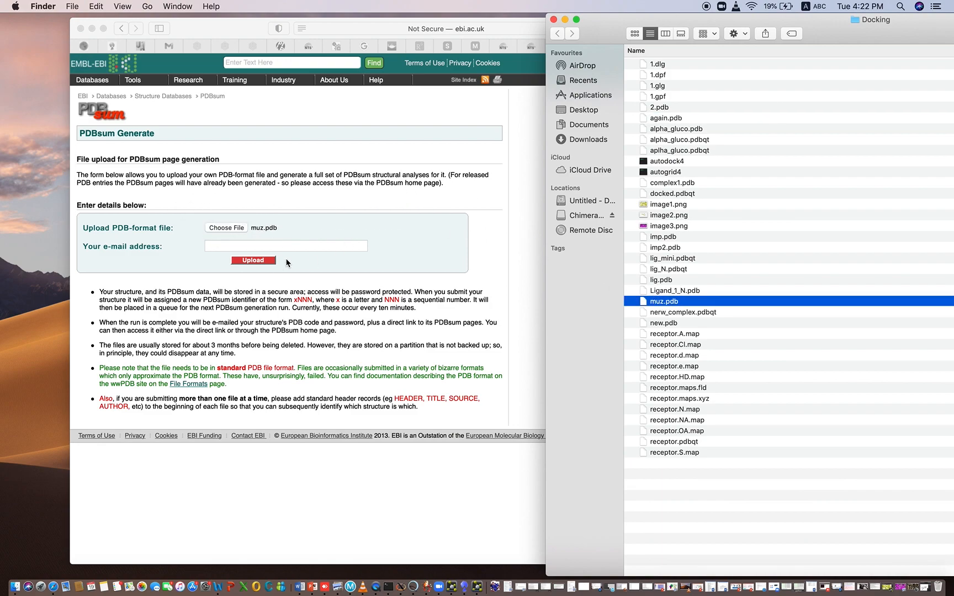
click(246, 247)
click(240, 245)
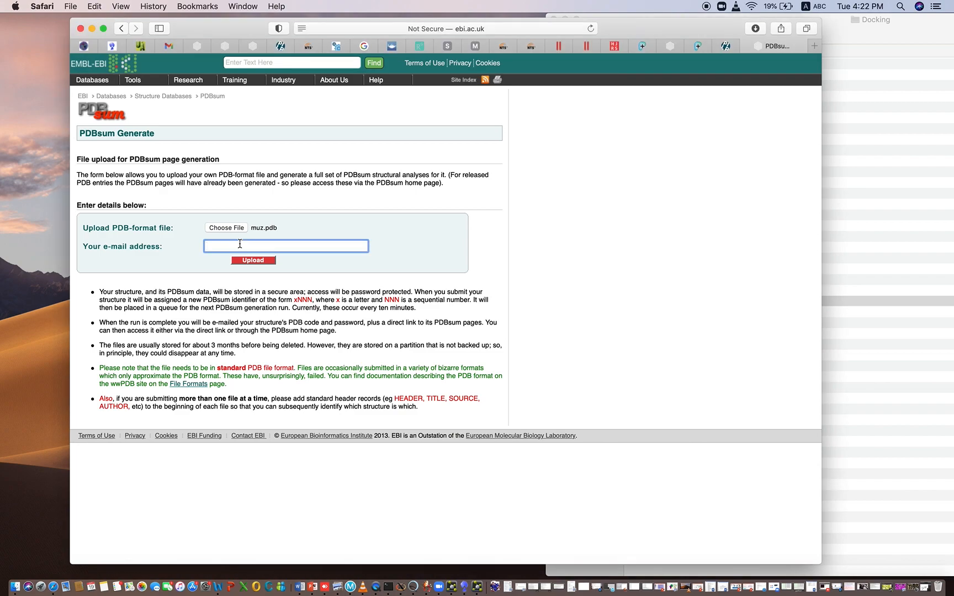
text(BNX NXNMVFB)
key(BackSpace)
key(BackSpace)
key(BackSpace)
key(BackSpace)
key(BackSpace)
key(BackSpace)
key(BackSpace)
key(BackSpace)
key(BackSpace)
key(BackSpace)
- Look through the open browser tabs, including the PDBsum queue page, and return to the PDBsum Generate form
click(728, 47)
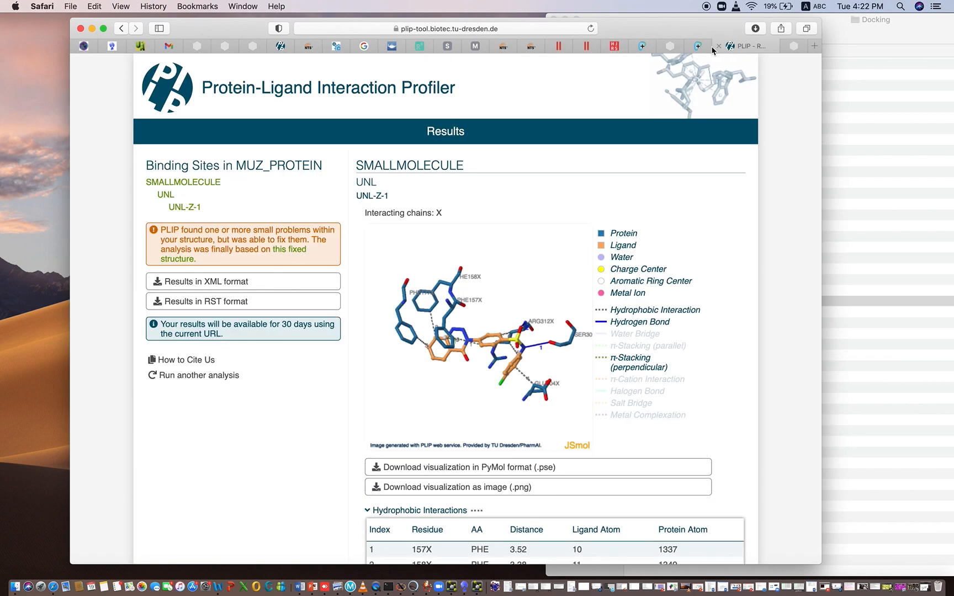
click(695, 45)
click(669, 46)
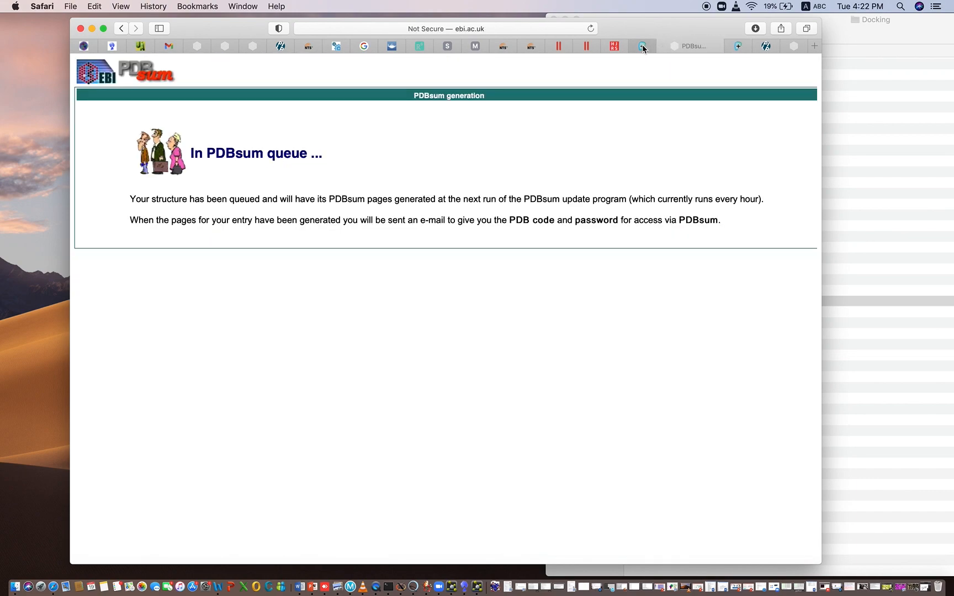
click(629, 48)
click(617, 47)
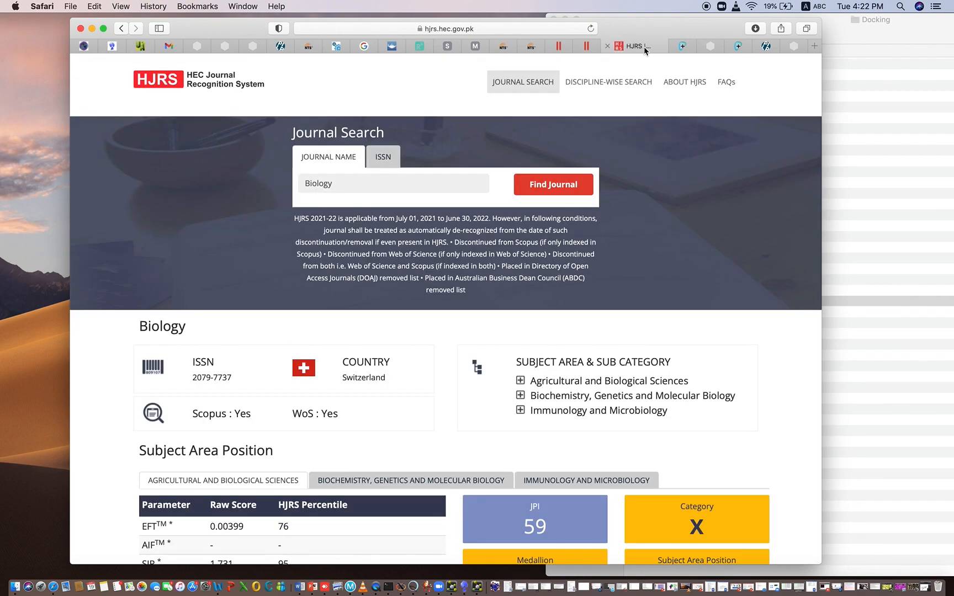
click(683, 46)
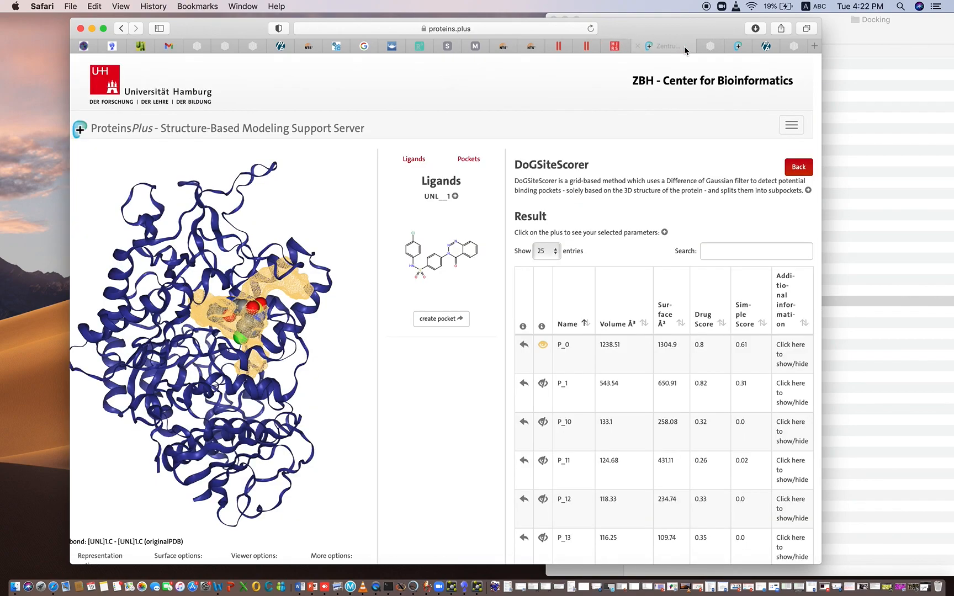
click(790, 48)
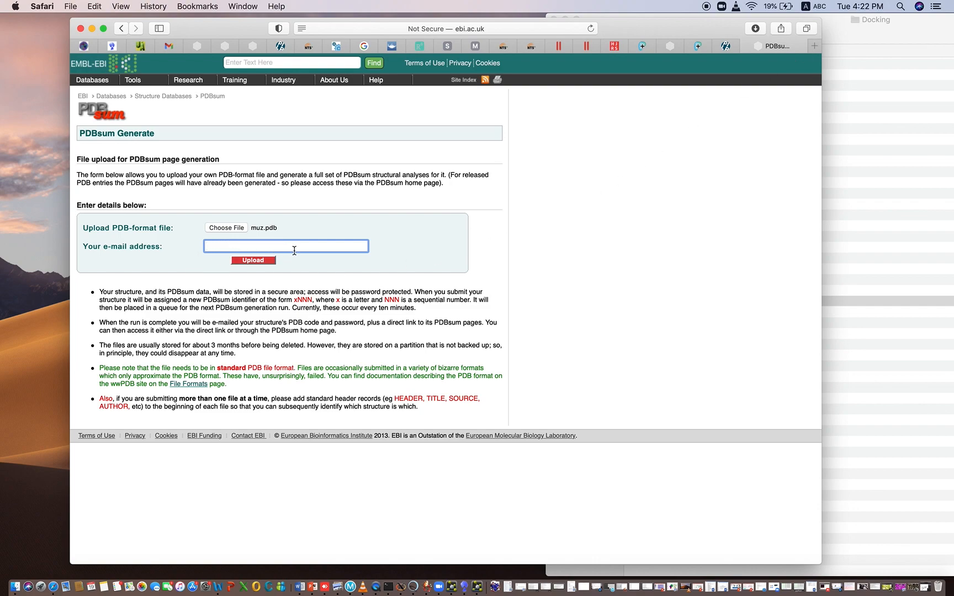
- Read the PDBsum custom-generated pages e-mail in Gmail and follow its direct link to the generated entry
click(173, 51)
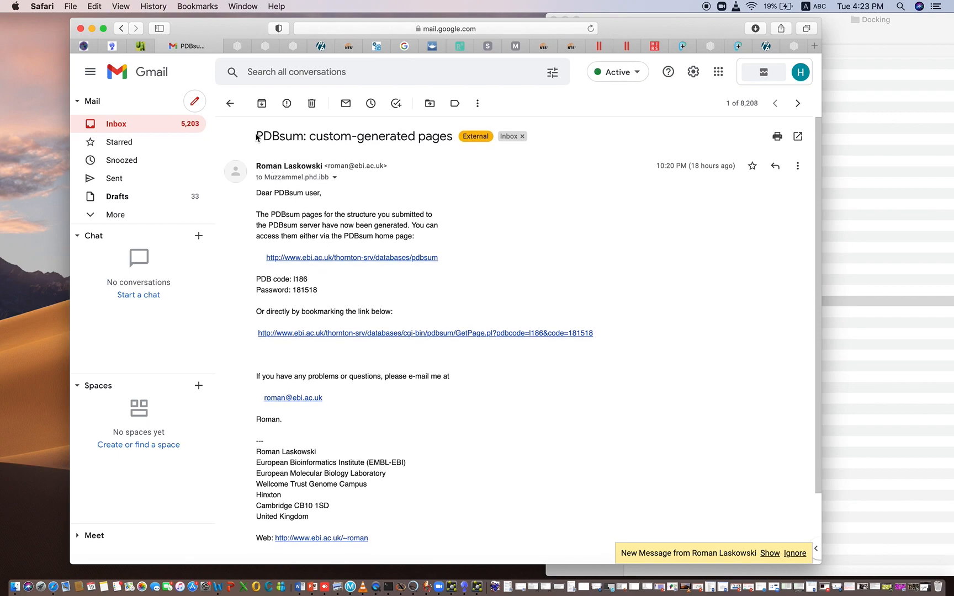
drag(254, 133, 347, 142)
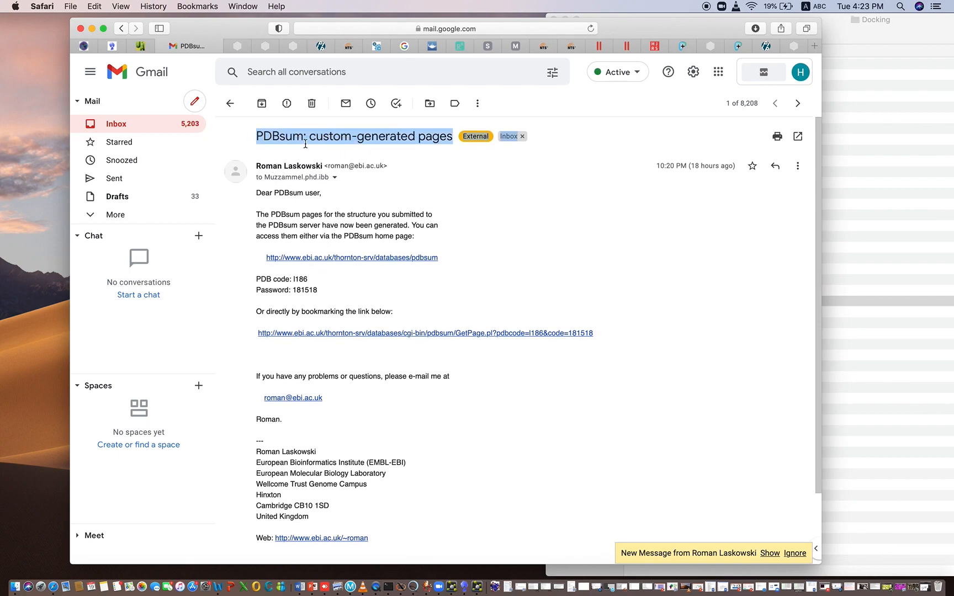
click(316, 350)
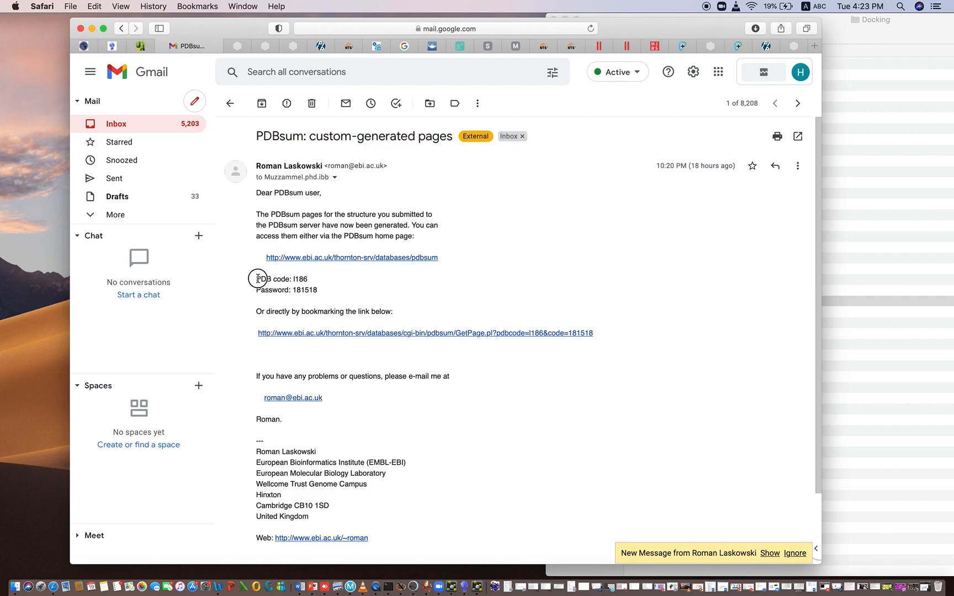
triple_click(258, 279)
click(336, 355)
click(314, 333)
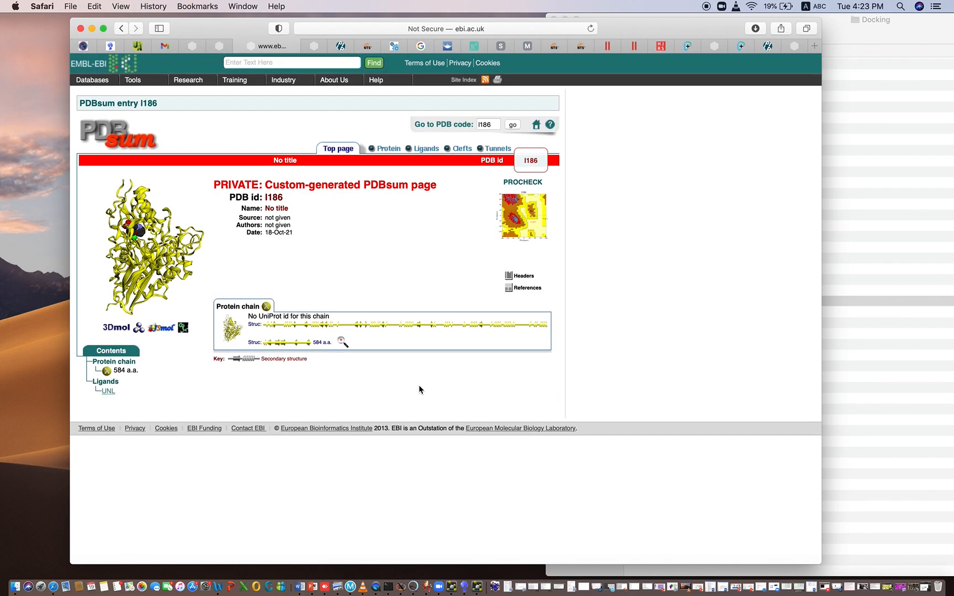
- Rotate the entry's protein model and review its PROCHECK Ramachandran plot and statistics, returning to the entry's top page
drag(205, 258, 220, 238)
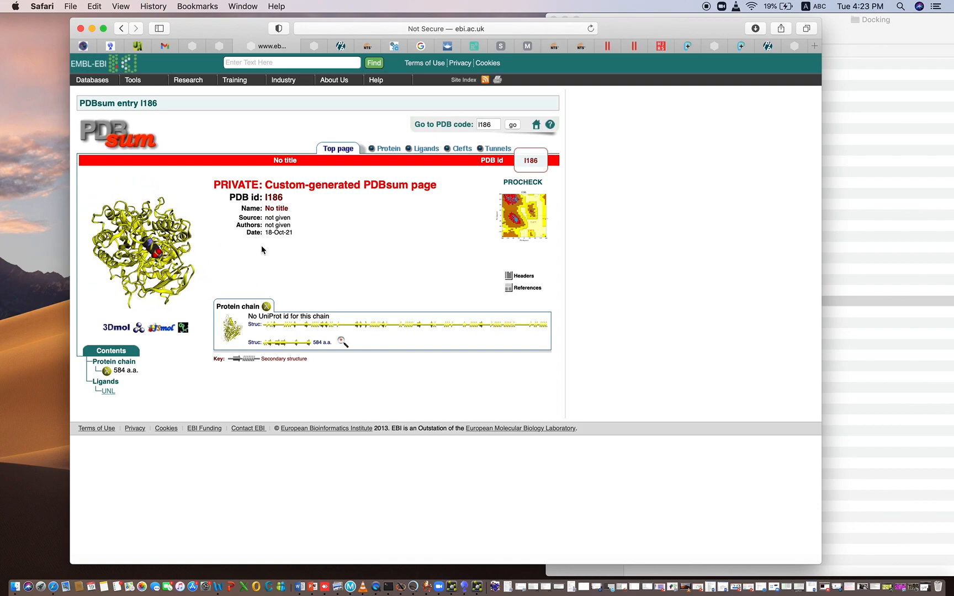
mouse_move(524, 222)
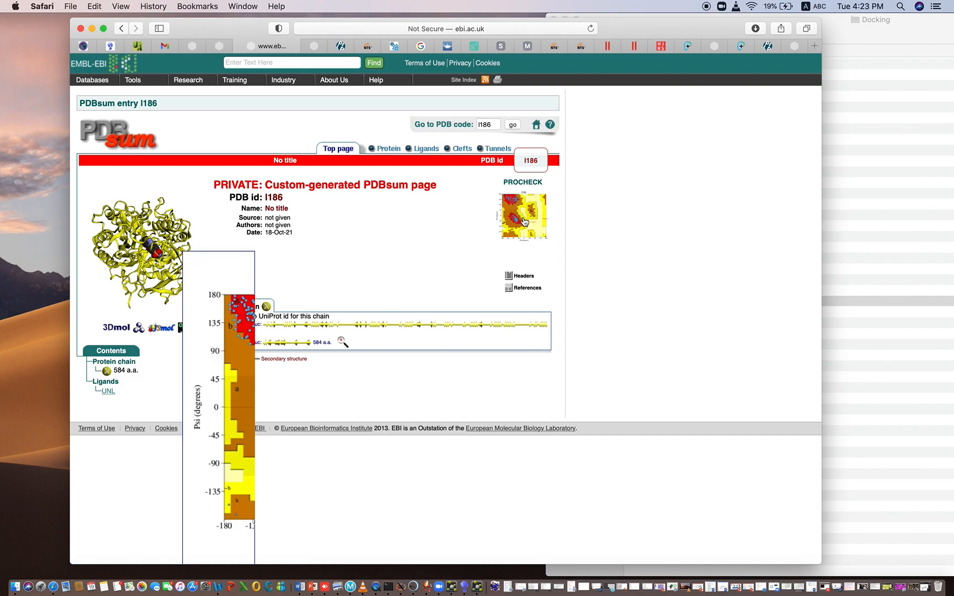
click(523, 221)
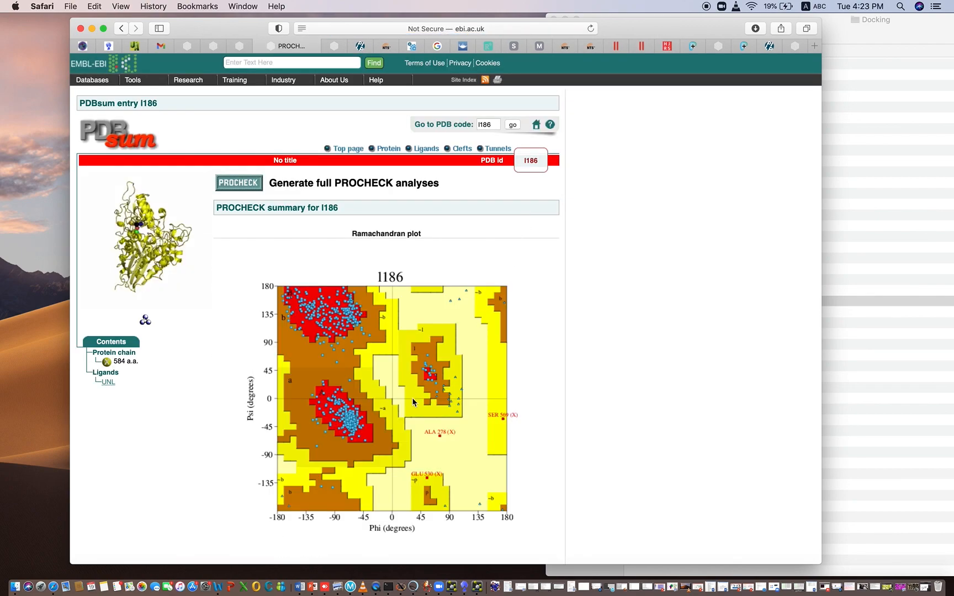
scroll(413, 402, down, 5)
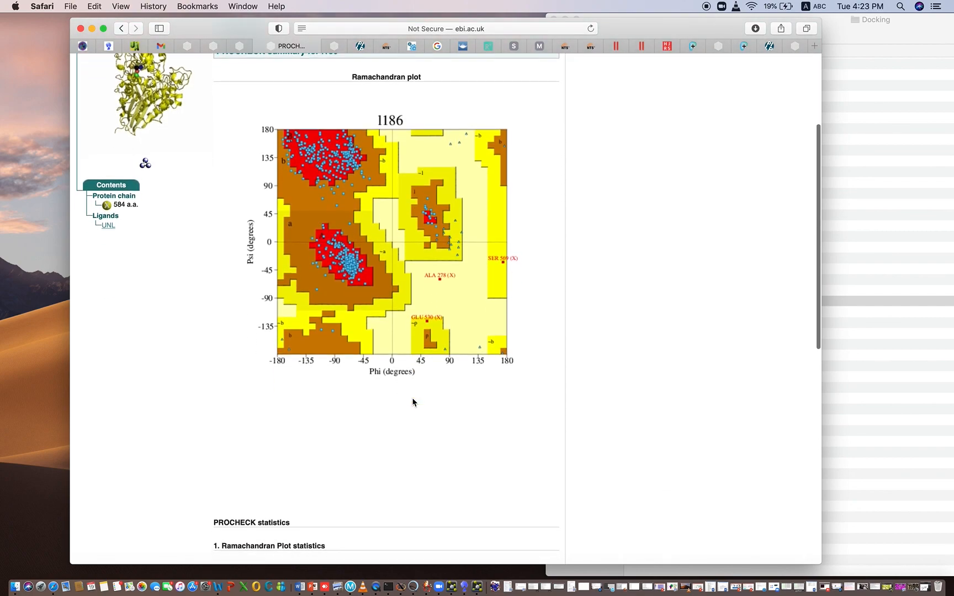
scroll(413, 400, up, 5)
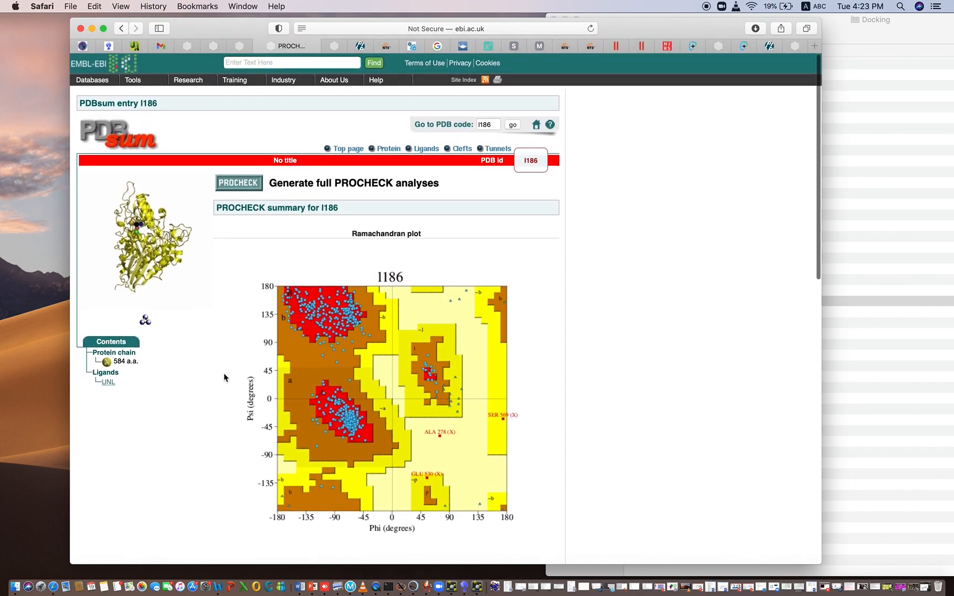
scroll(224, 378, down, 18)
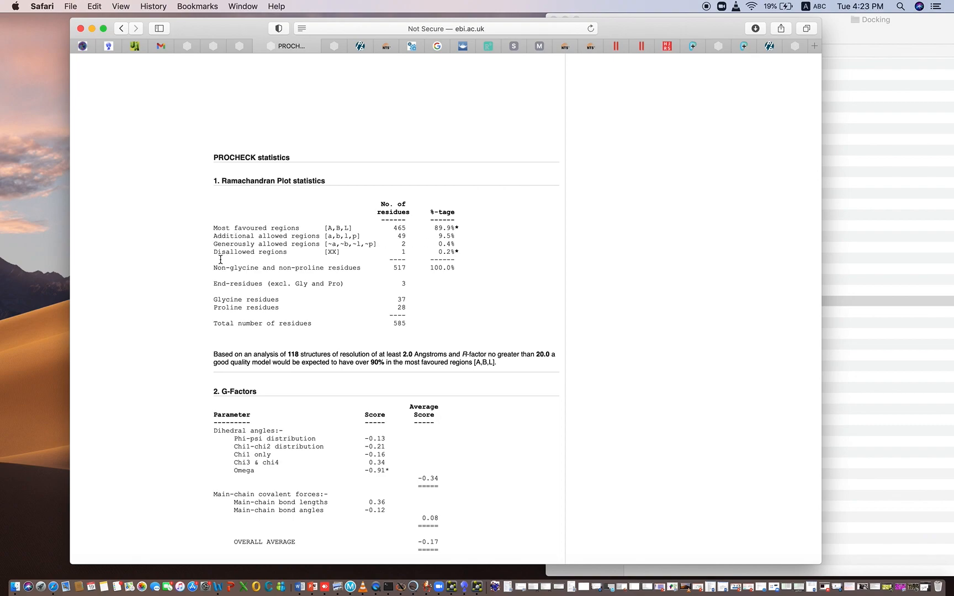
scroll(210, 265, up, 20)
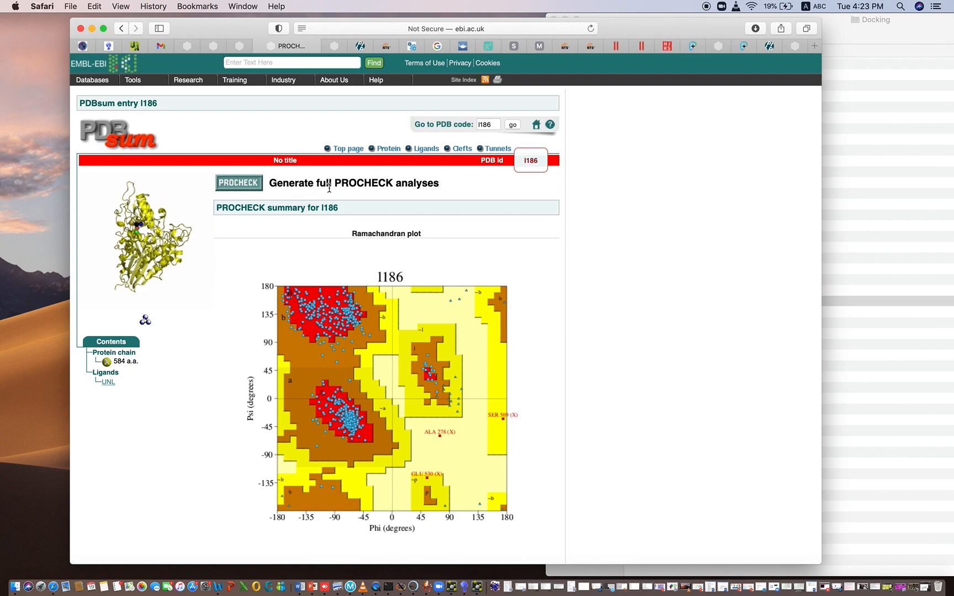
click(122, 29)
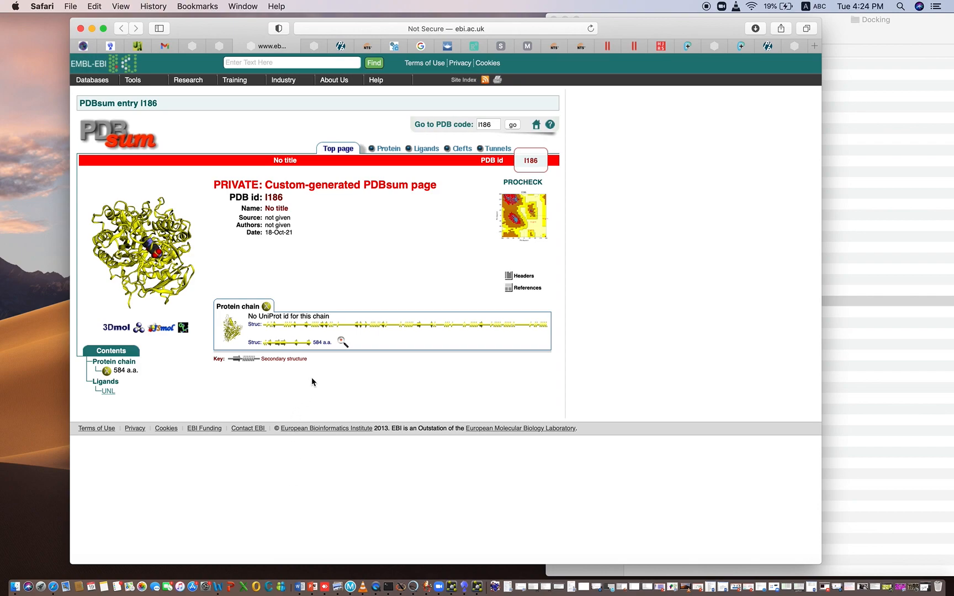
- Open the PDBsum entry's ligand page and examine the LIGPLOT interaction diagram for ligand UNL
click(425, 149)
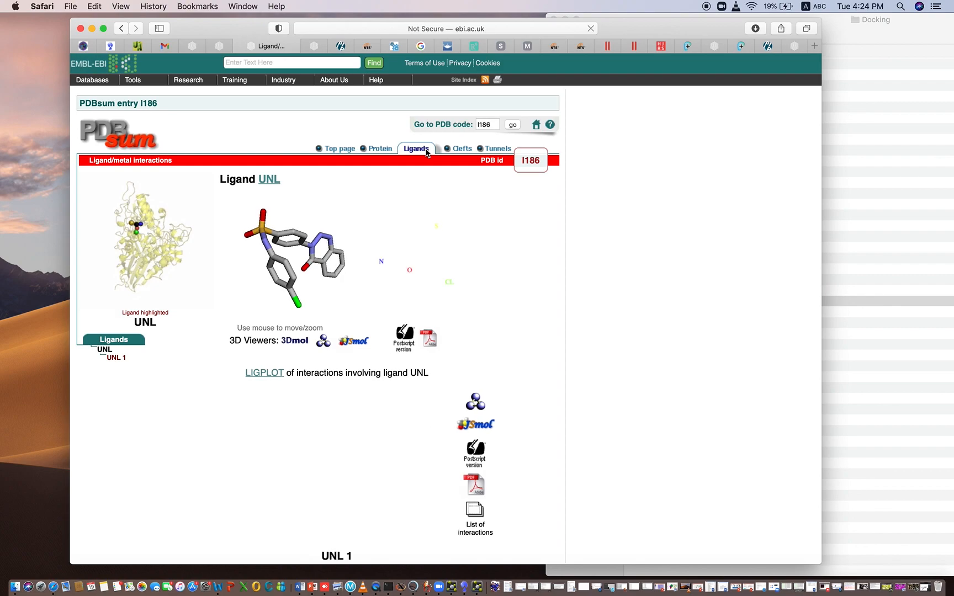
scroll(453, 378, down, 3)
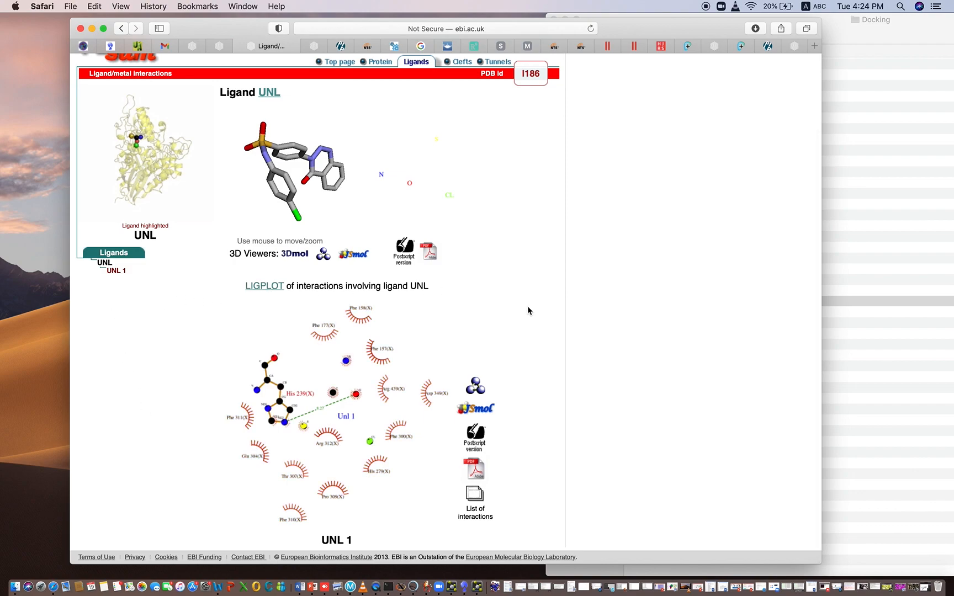
scroll(528, 310, down, 2)
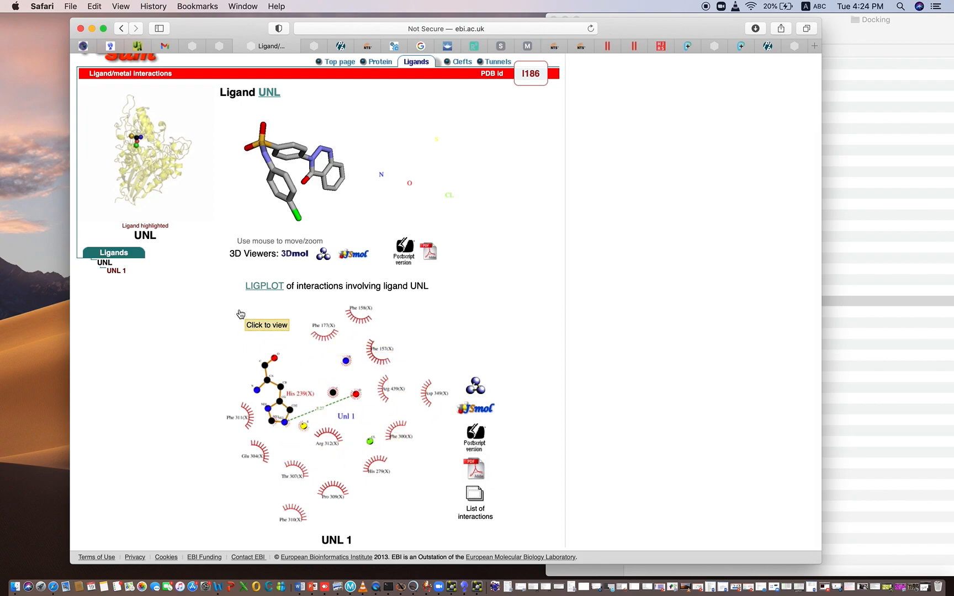
- Open the LIGPLOT program page in a new tab, and return to the ligand page to re-examine the UNL diagram
right_click(260, 285)
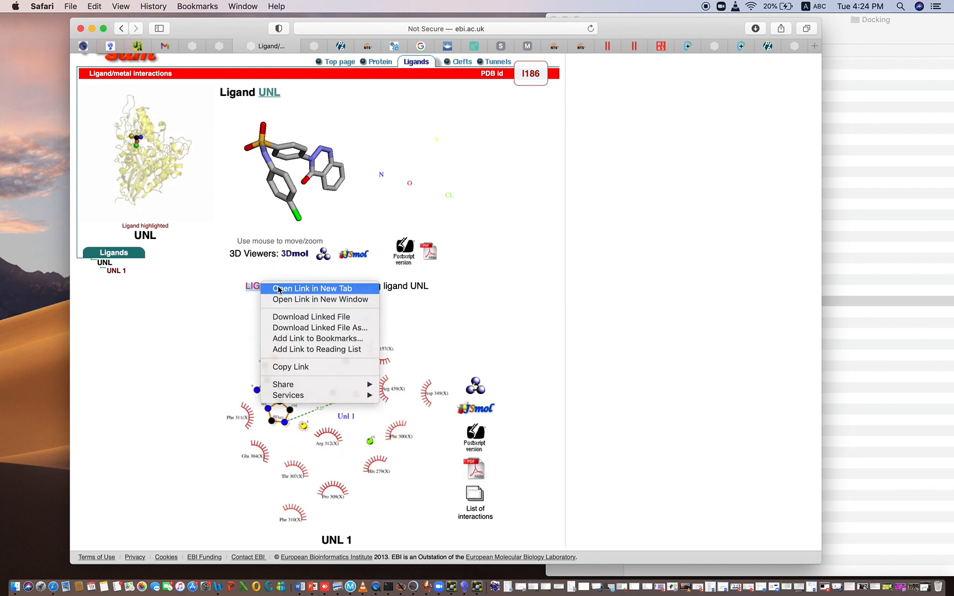
click(273, 289)
click(310, 48)
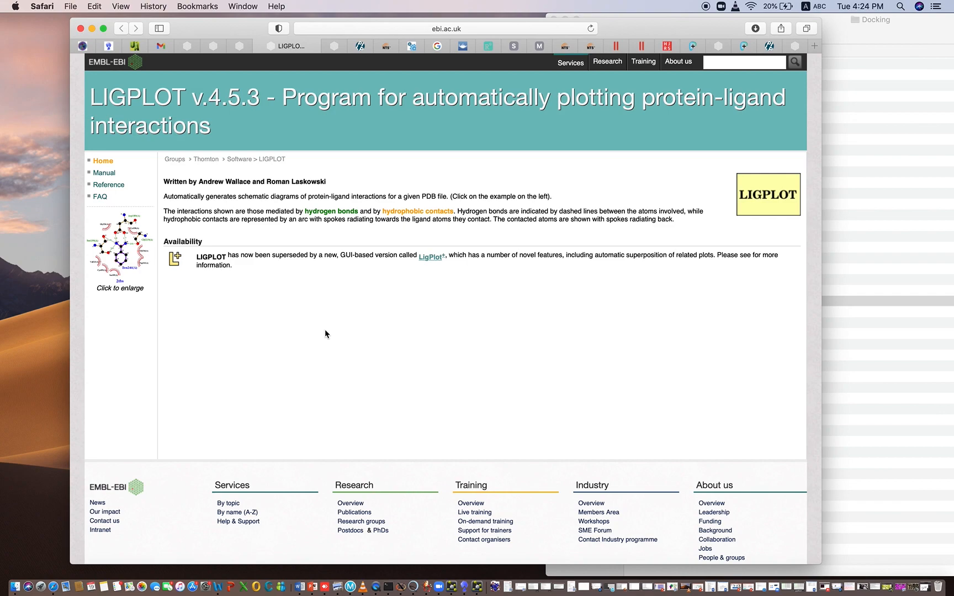
click(239, 45)
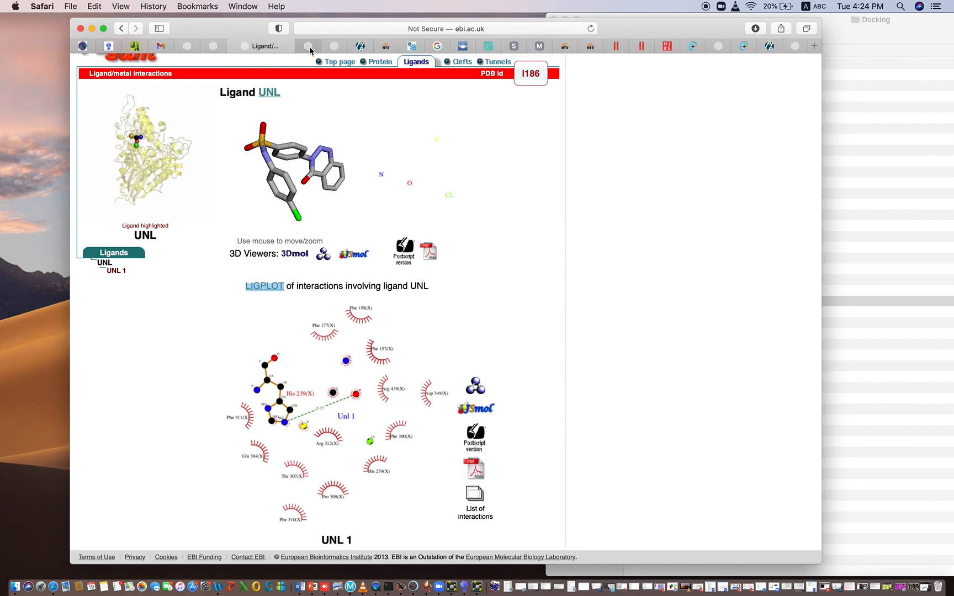
scroll(193, 329, down, 2)
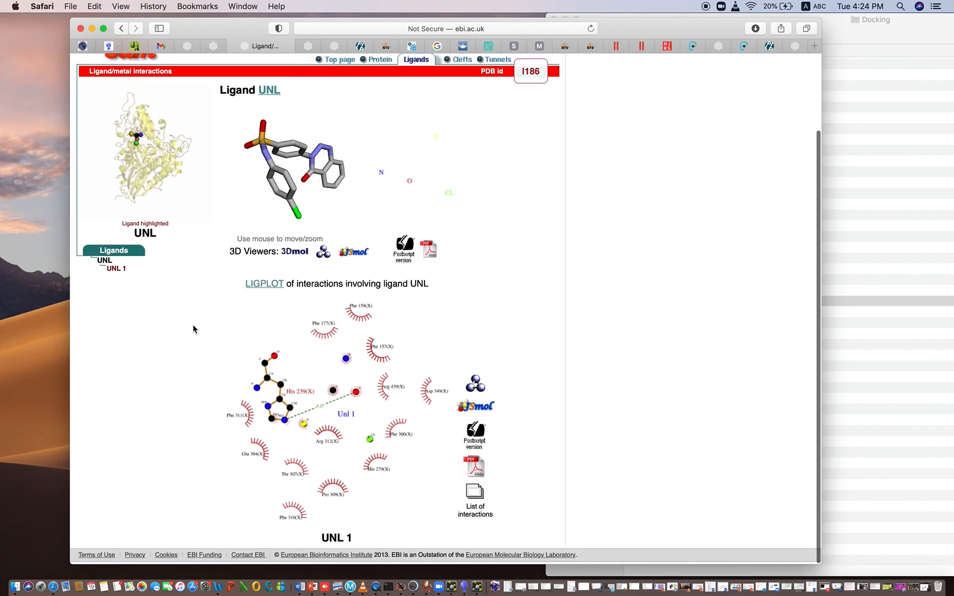
scroll(504, 300, up, 3)
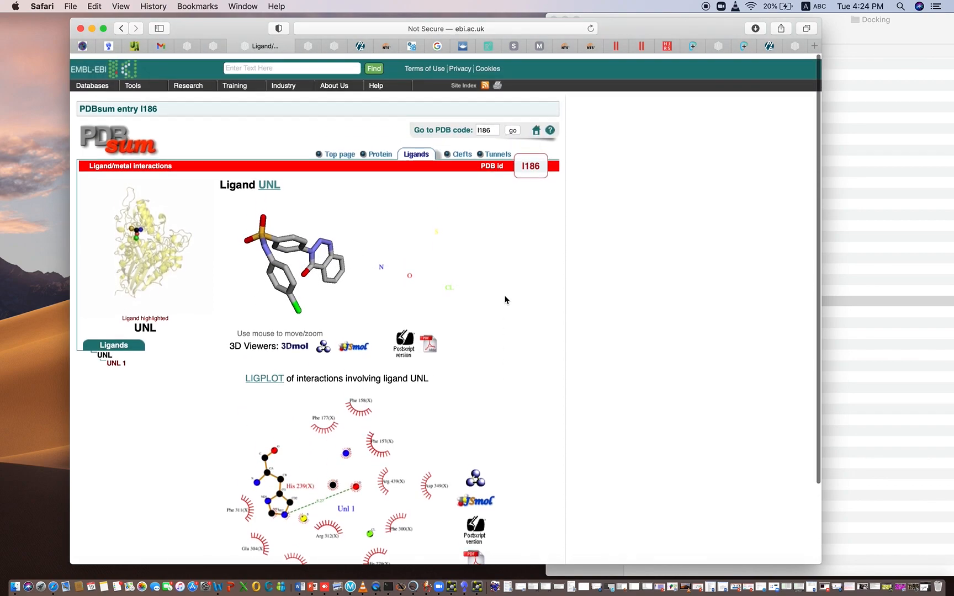
scroll(504, 300, down, 3)
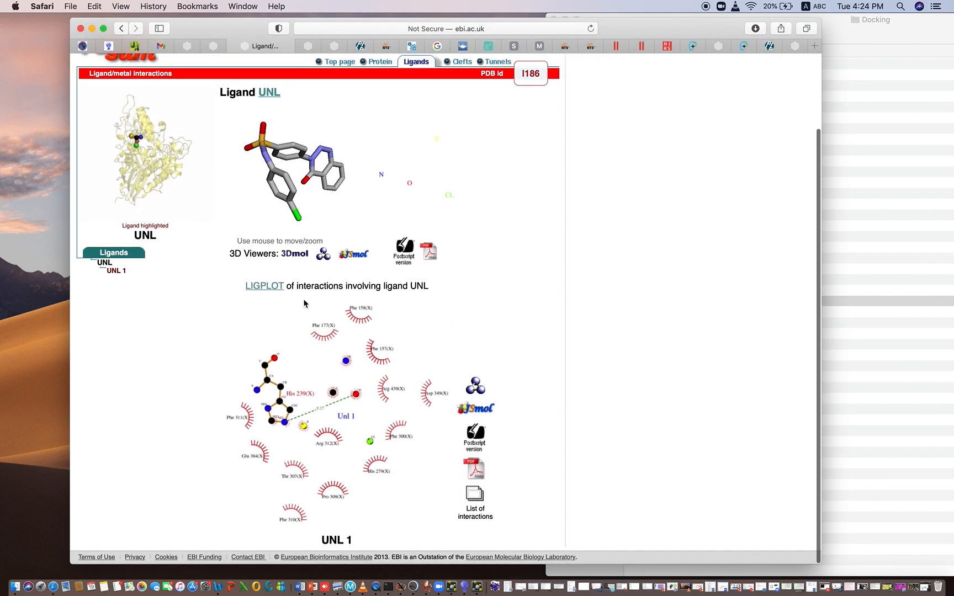
scroll(201, 328, up, 3)
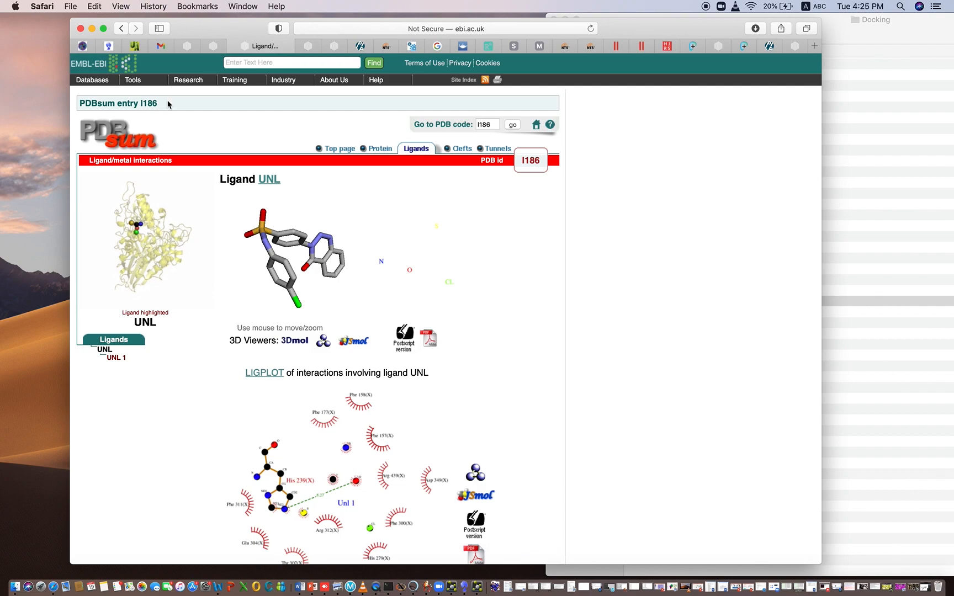
- Revisit the PDBsum e-mail and the entry's top page, and reopen the Ligands page at its LIGPLOT diagram
click(162, 46)
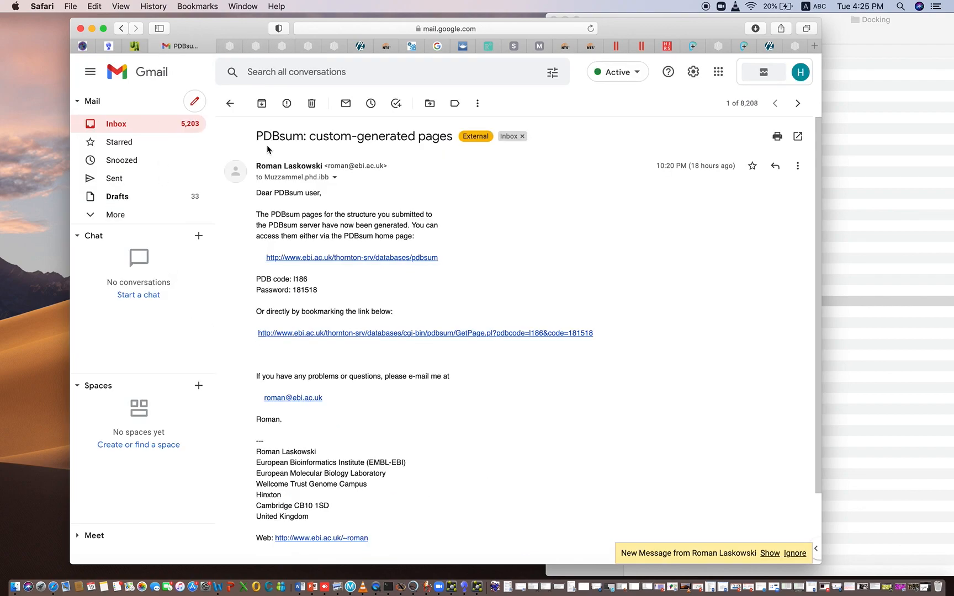
click(227, 47)
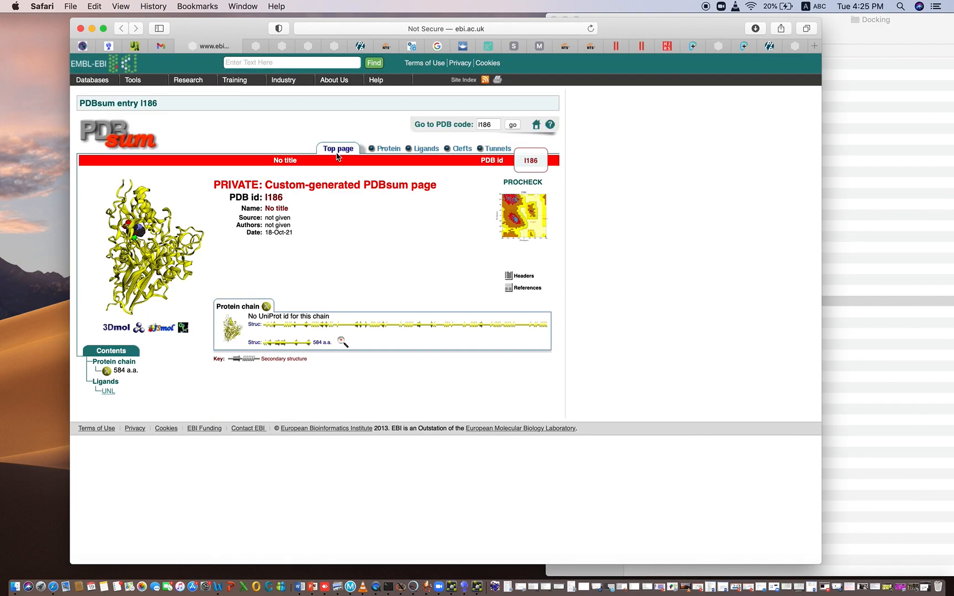
click(423, 150)
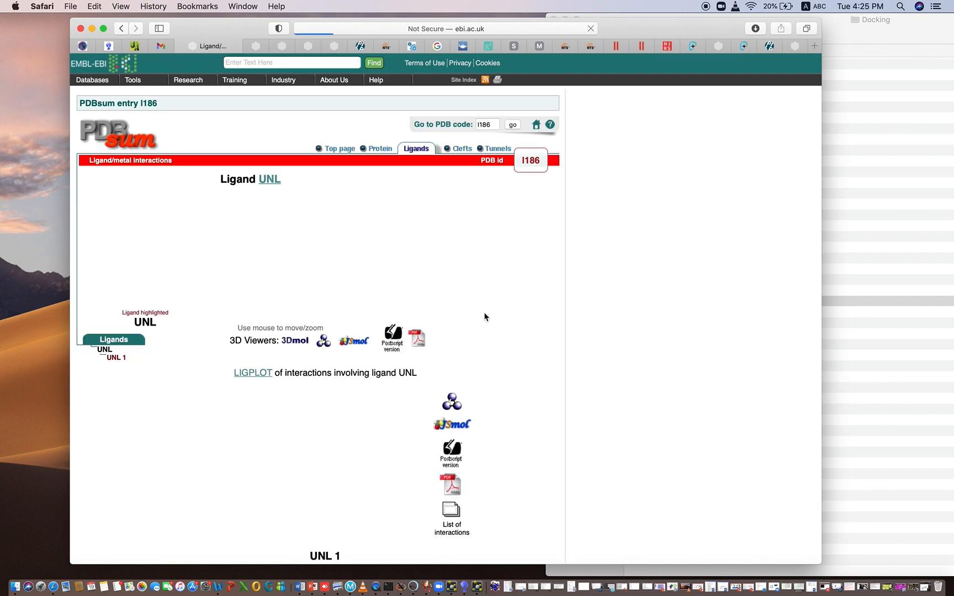
scroll(550, 397, down, 3)
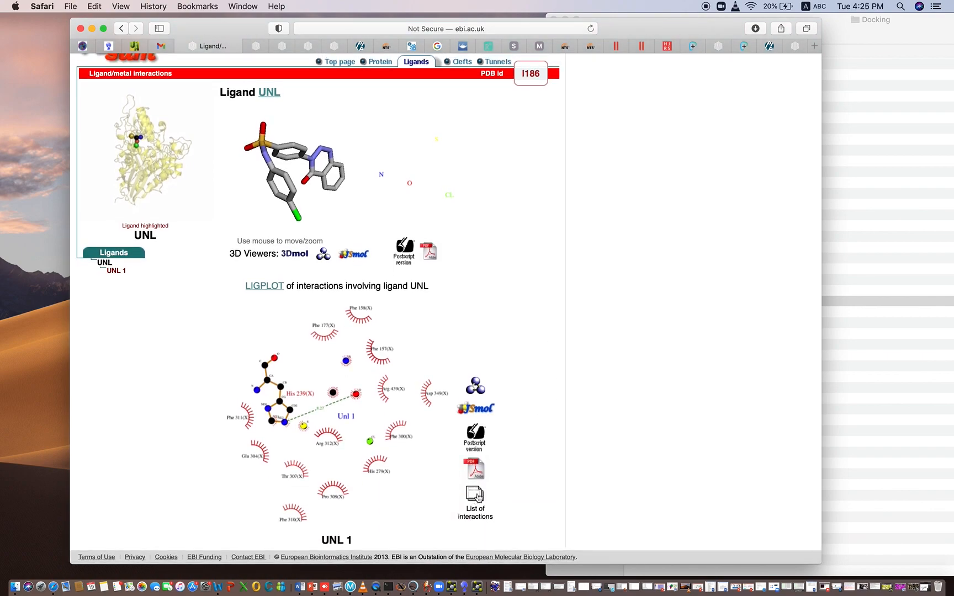
- Review the full list of hydrogen bonds and non-bonded contacts for ligand UNL, returning to the Ligands page
click(476, 500)
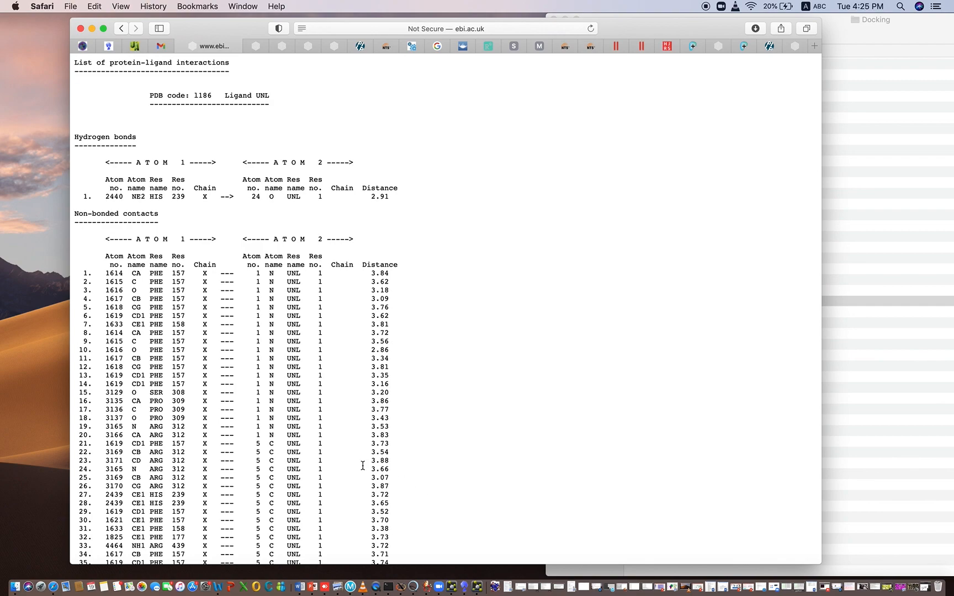
scroll(363, 465, down, 2)
scroll(363, 466, up, 2)
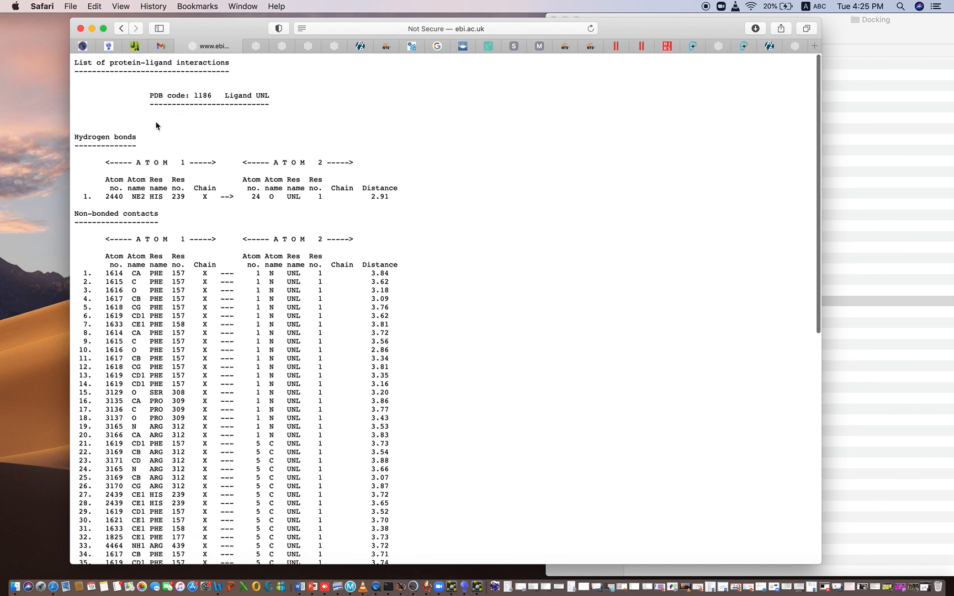
drag(106, 239, 260, 368)
click(78, 218)
scroll(181, 305, down, 16)
scroll(220, 342, up, 8)
scroll(245, 365, down, 8)
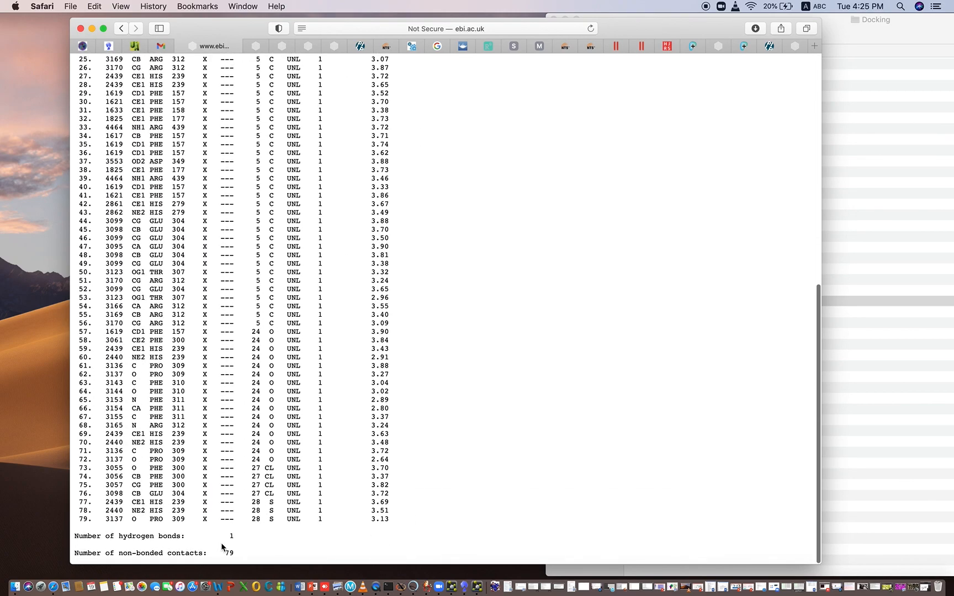
drag(236, 554, 124, 330)
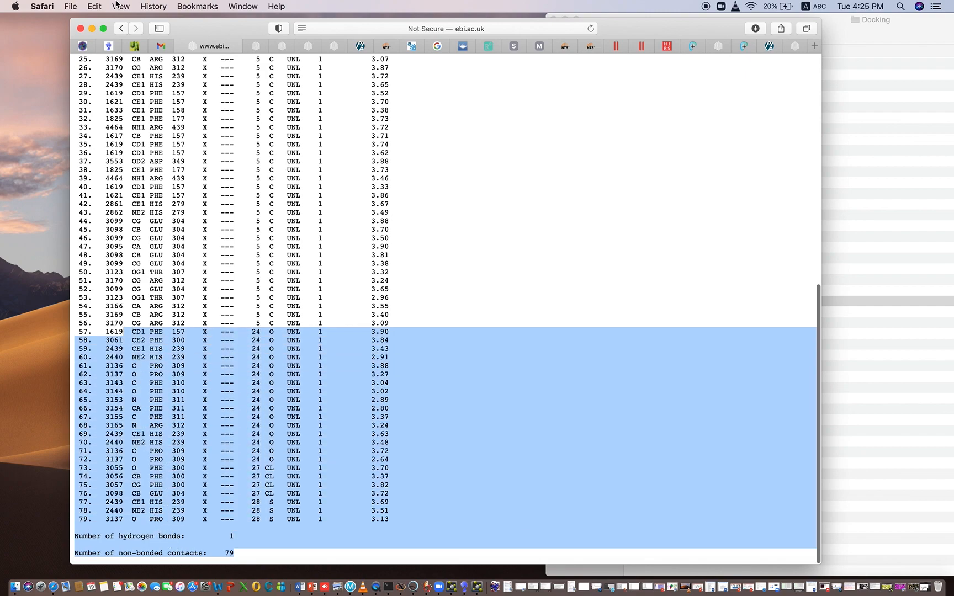
click(121, 30)
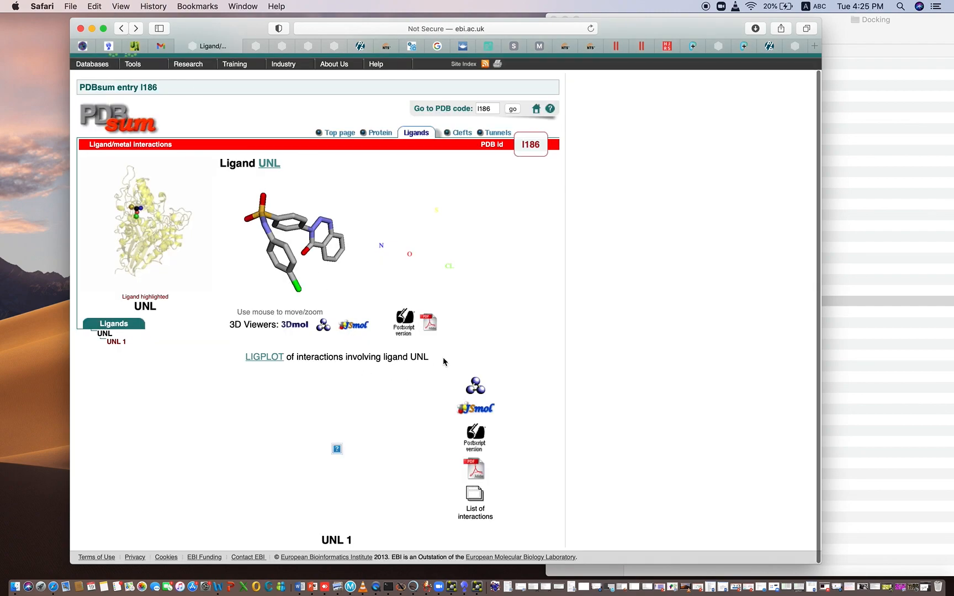
- View the PDF version of the UNL LIGPLOT diagram and return to the Ligands page
click(476, 470)
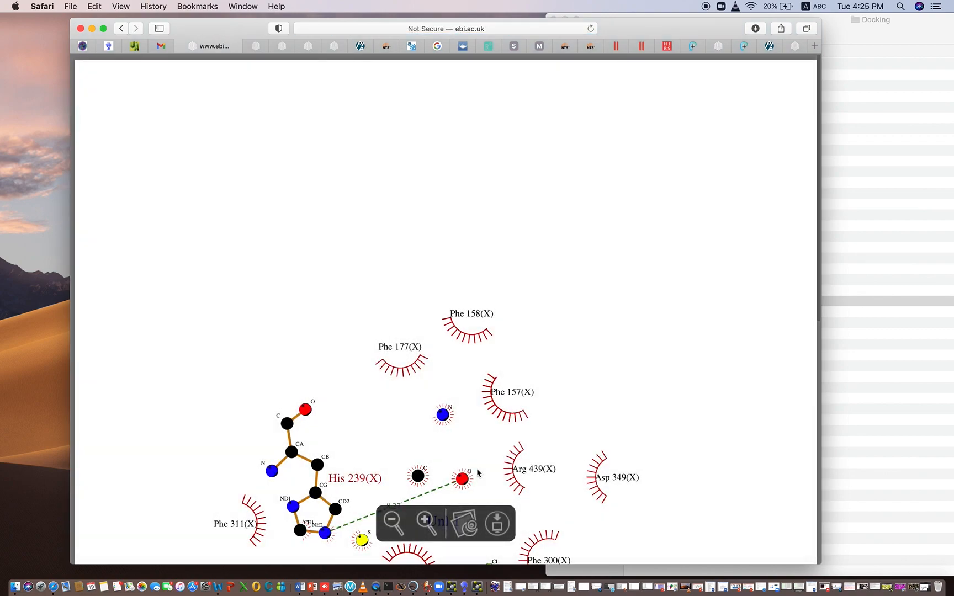
scroll(477, 468, down, 2)
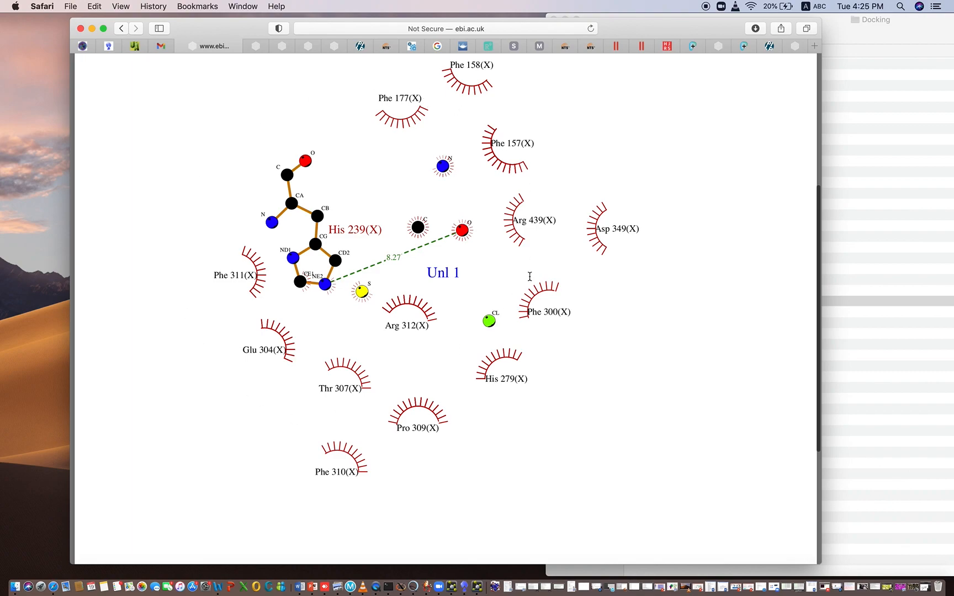
scroll(418, 326, up, 5)
click(122, 30)
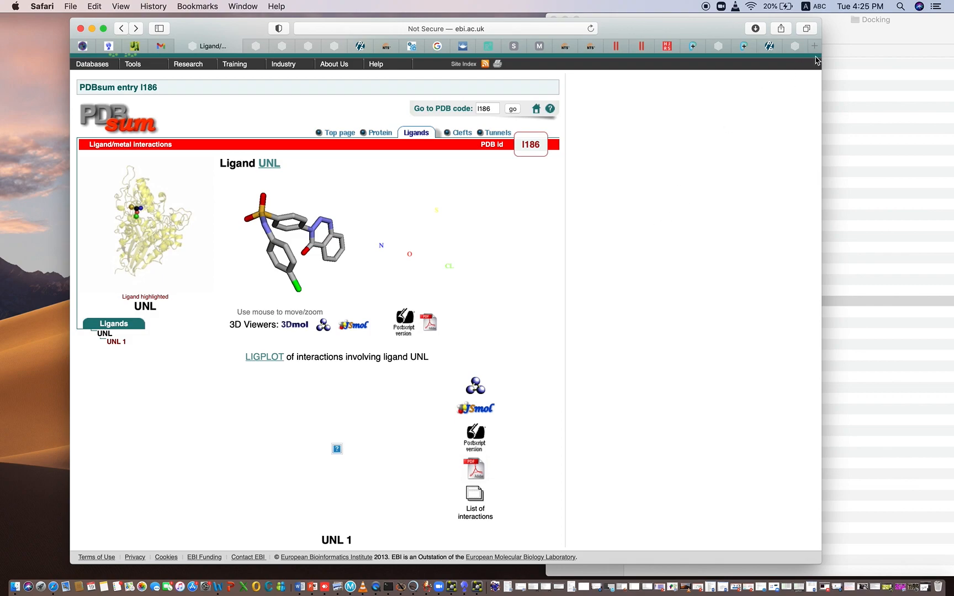
- Search Google in a new tab for "maestro free download"
click(814, 48)
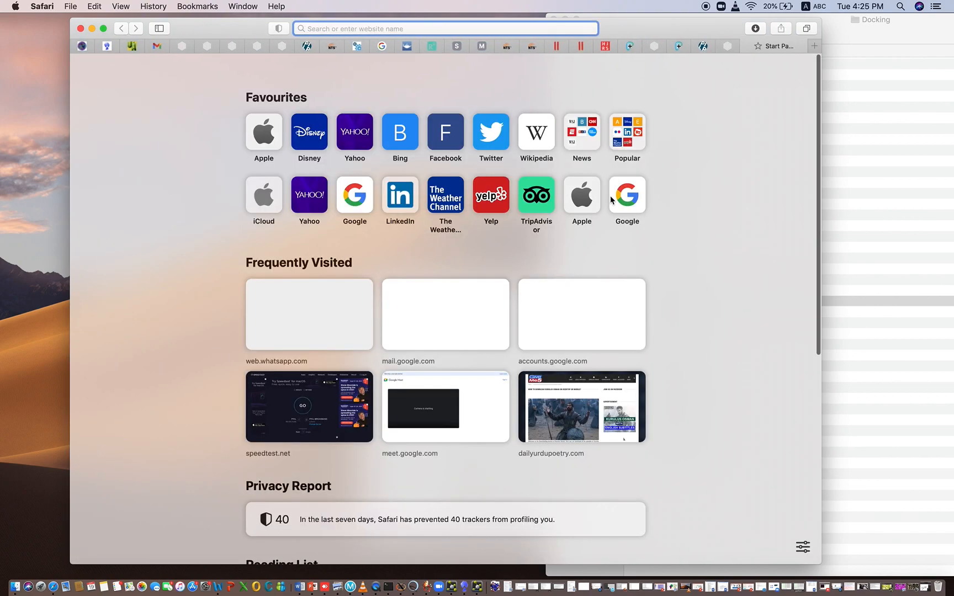
click(626, 196)
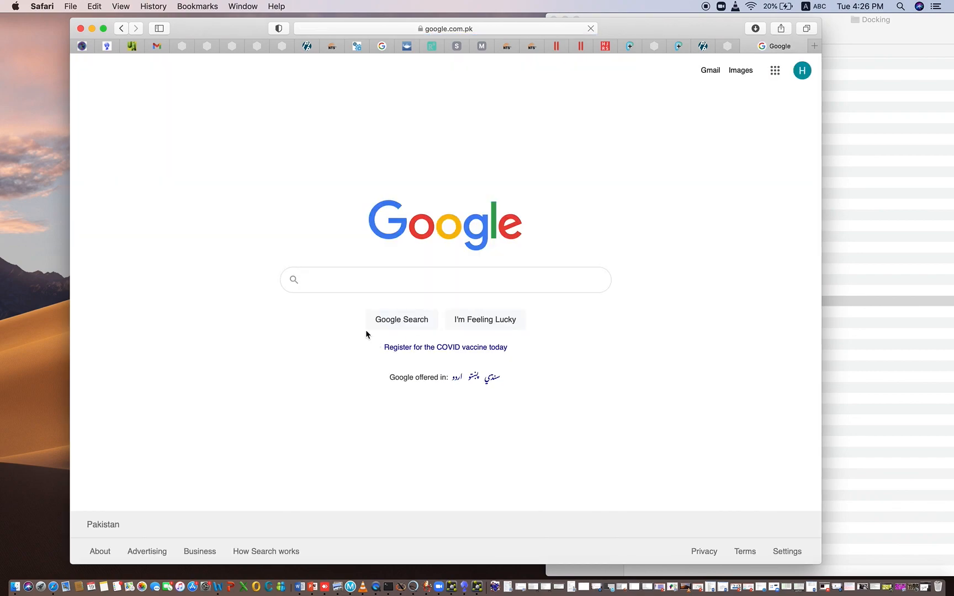
click(360, 280)
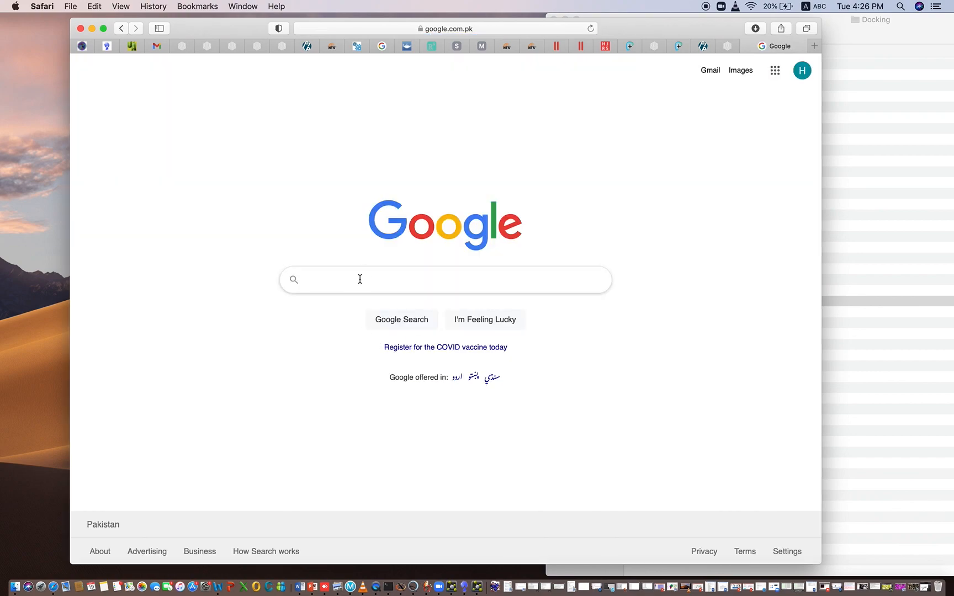
text(Mae)
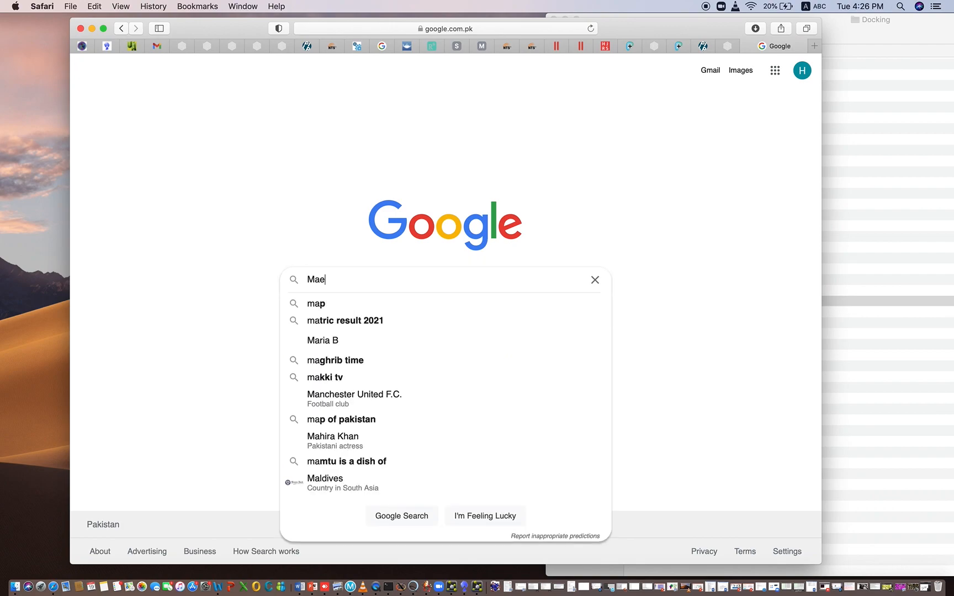
text(stro )
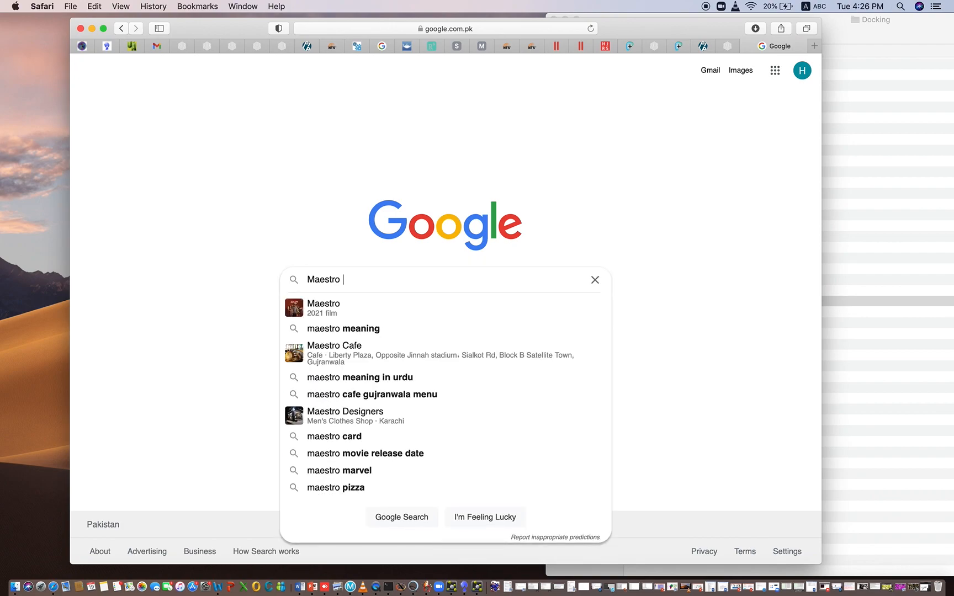
text(free)
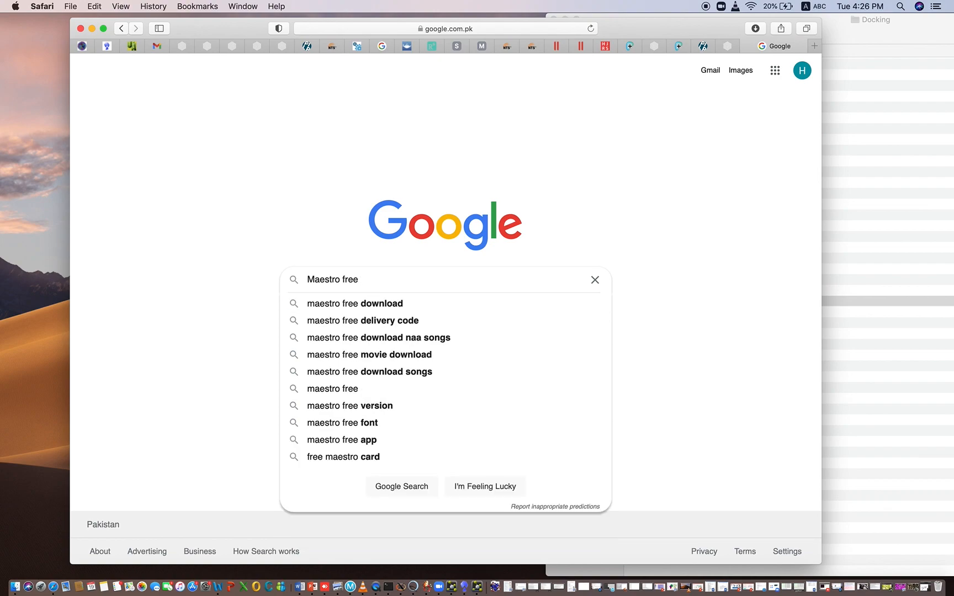
click(363, 307)
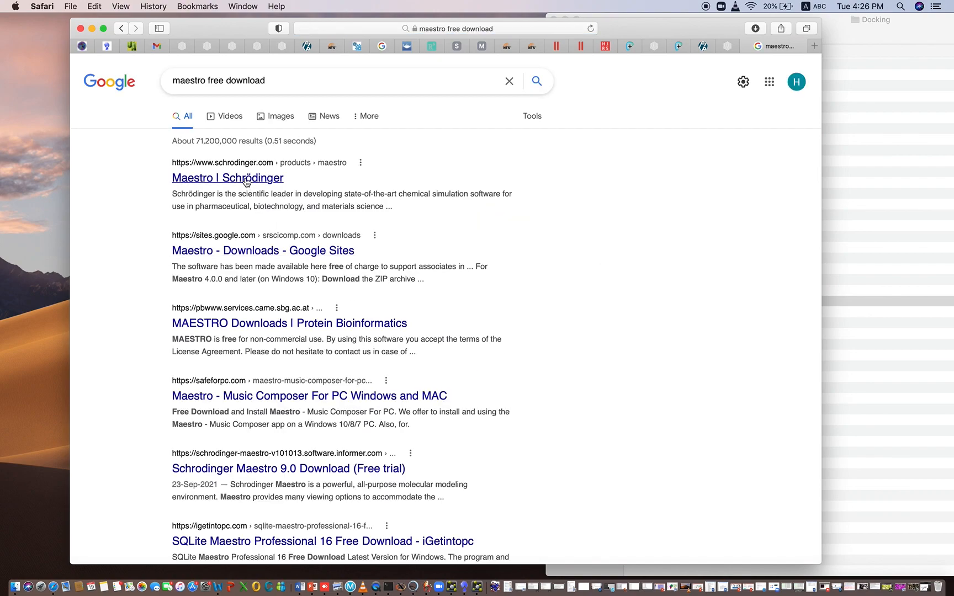
- Open the Schrödinger Maestro result in a new tab and review the product page down to its download and trial options
right_click(245, 181)
click(265, 183)
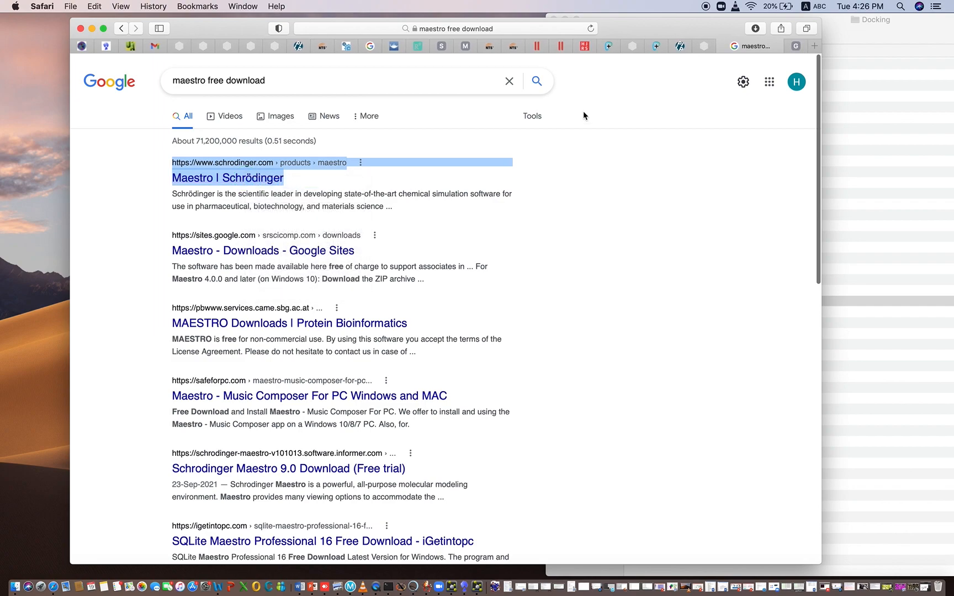
click(796, 47)
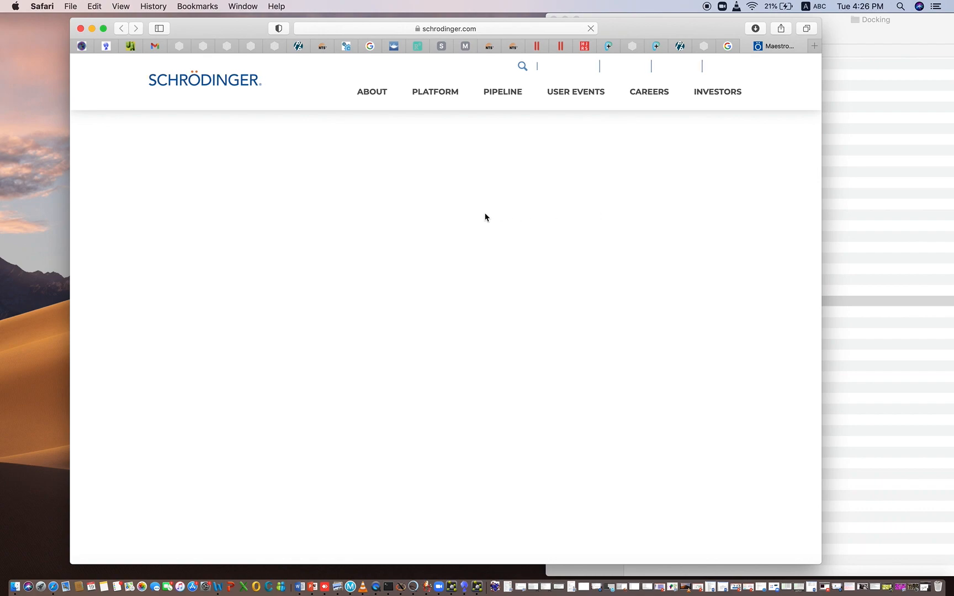
click(728, 46)
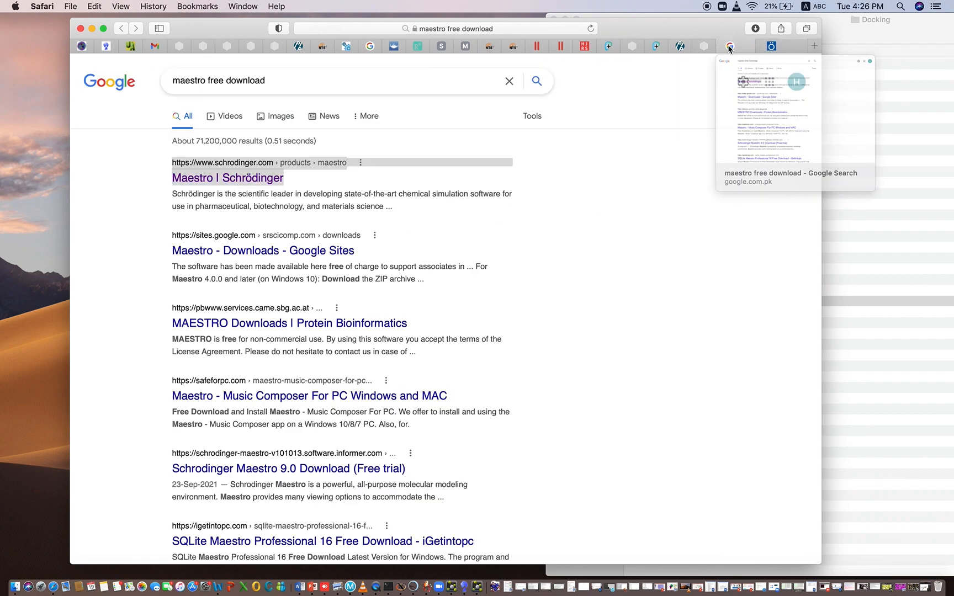
click(795, 48)
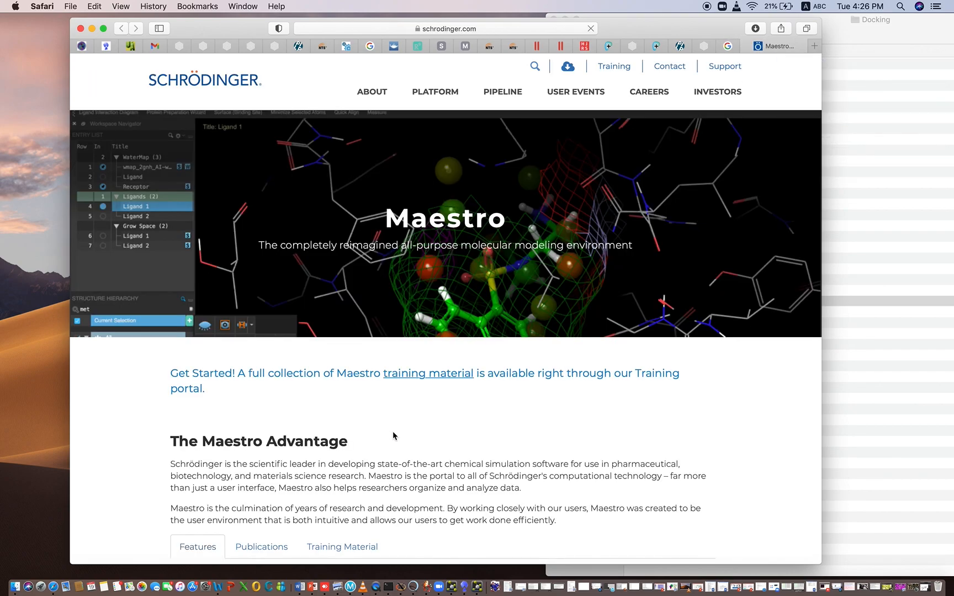
scroll(393, 436, down, 5)
scroll(512, 263, up, 5)
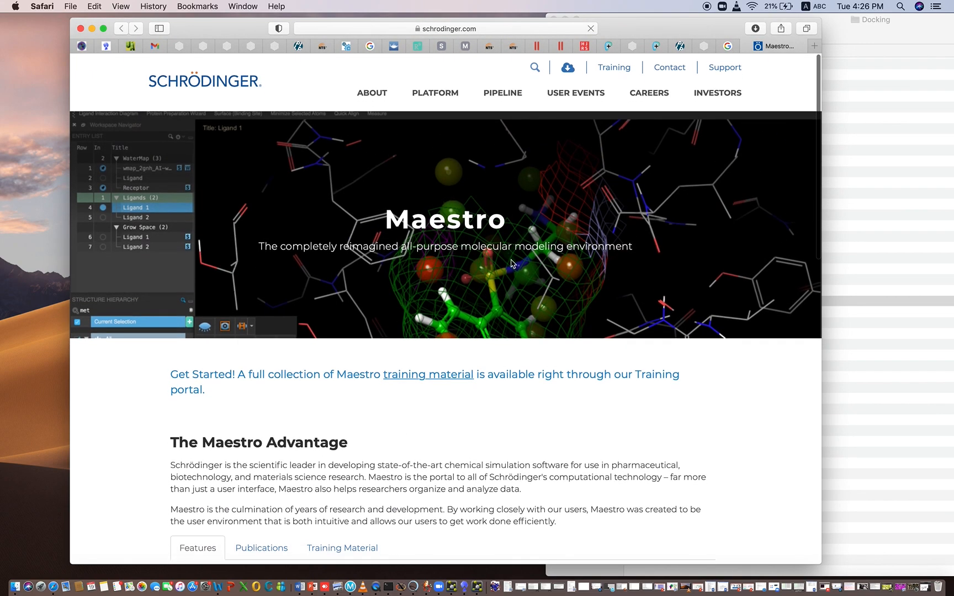
scroll(409, 464, down, 15)
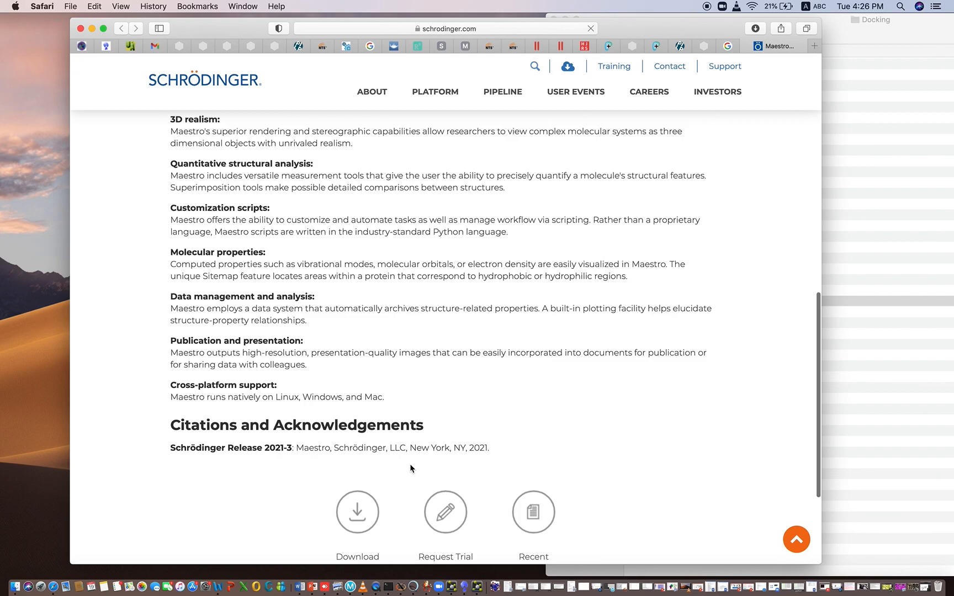
- Return to the Google results and open the "Maestro - Downloads - Google Sites" result in a new tab
scroll(393, 403, up, 4)
scroll(392, 397, down, 5)
scroll(393, 398, up, 15)
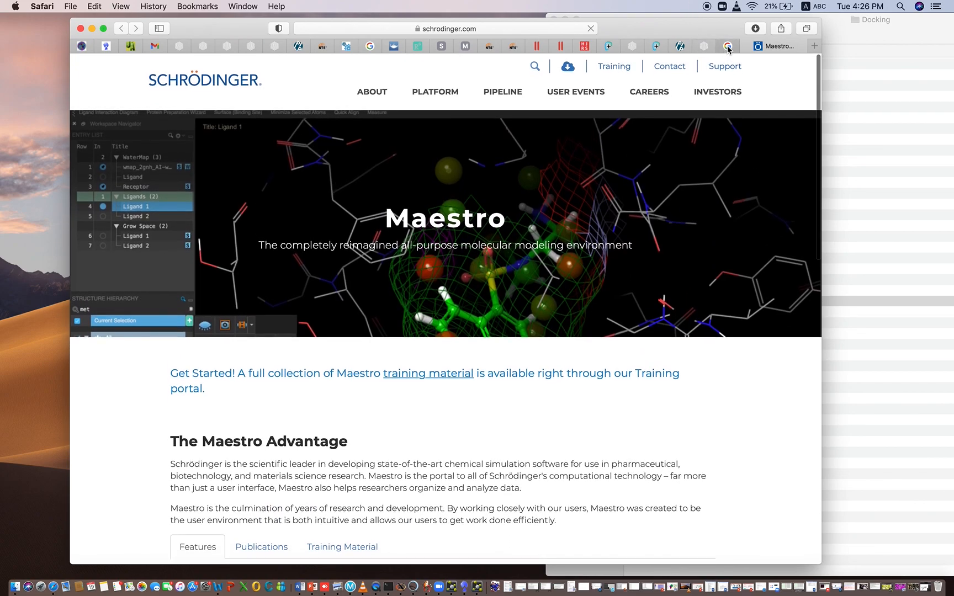
click(728, 48)
right_click(297, 250)
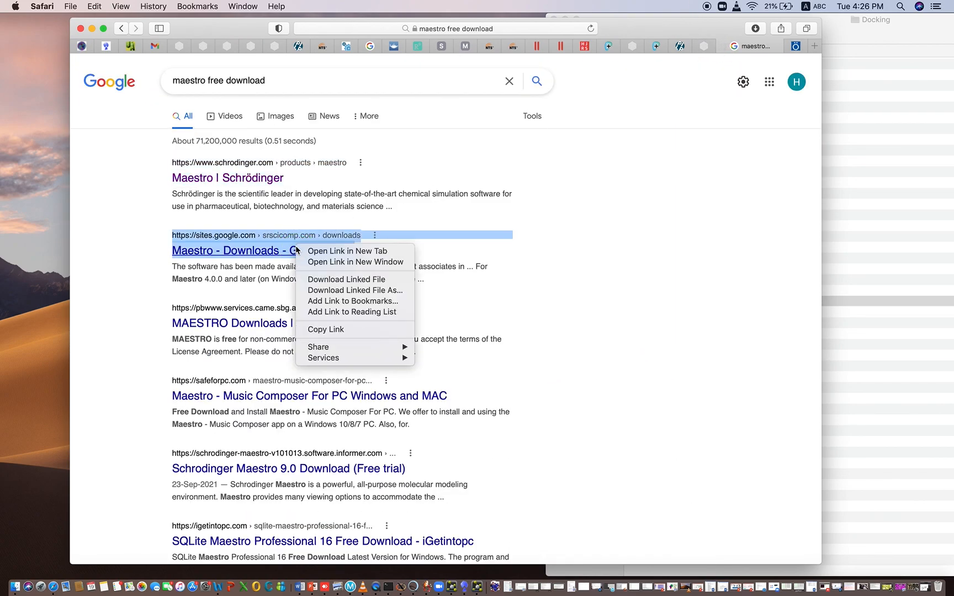
click(326, 252)
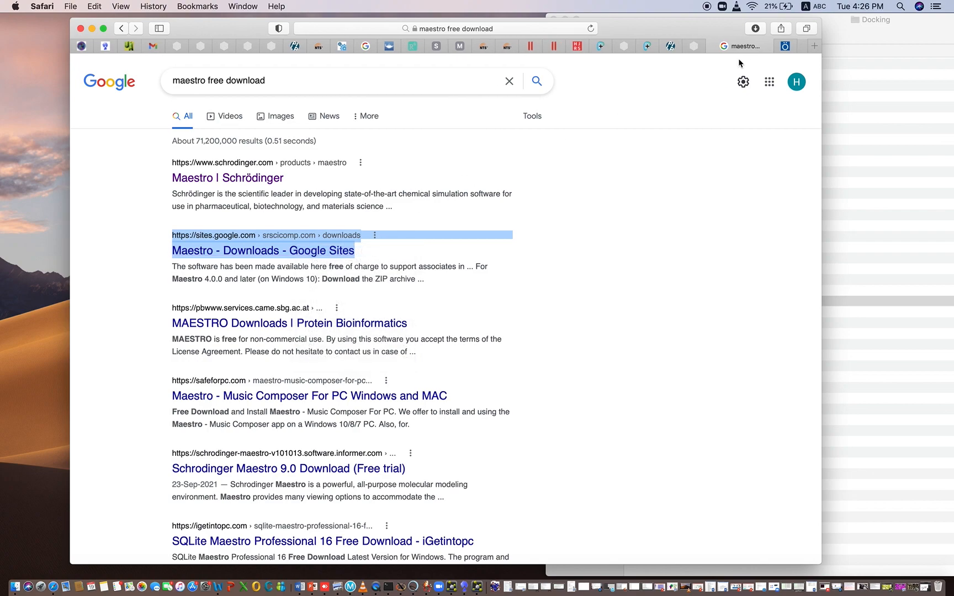
click(786, 47)
click(799, 47)
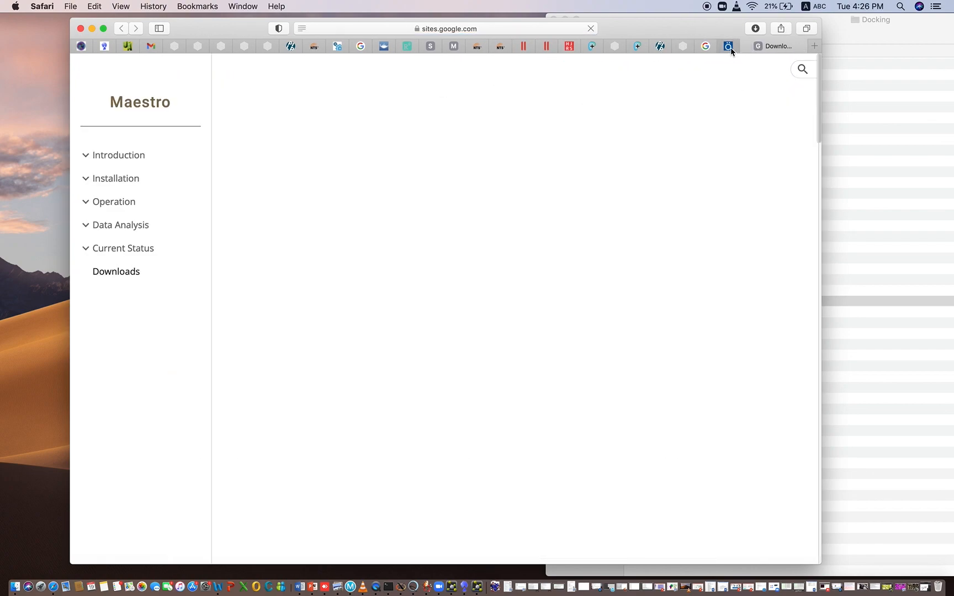
mouse_move(731, 50)
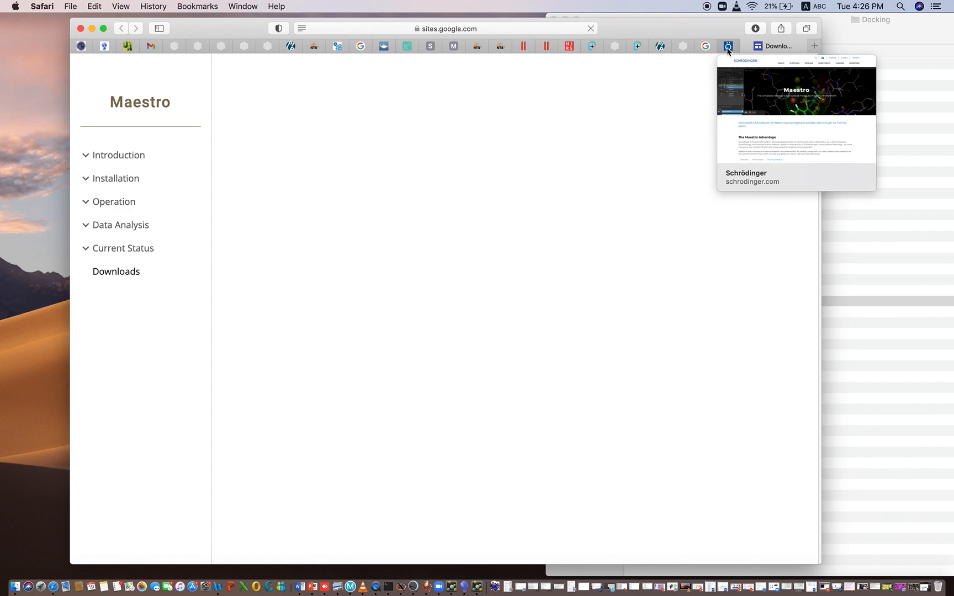
click(728, 49)
click(770, 48)
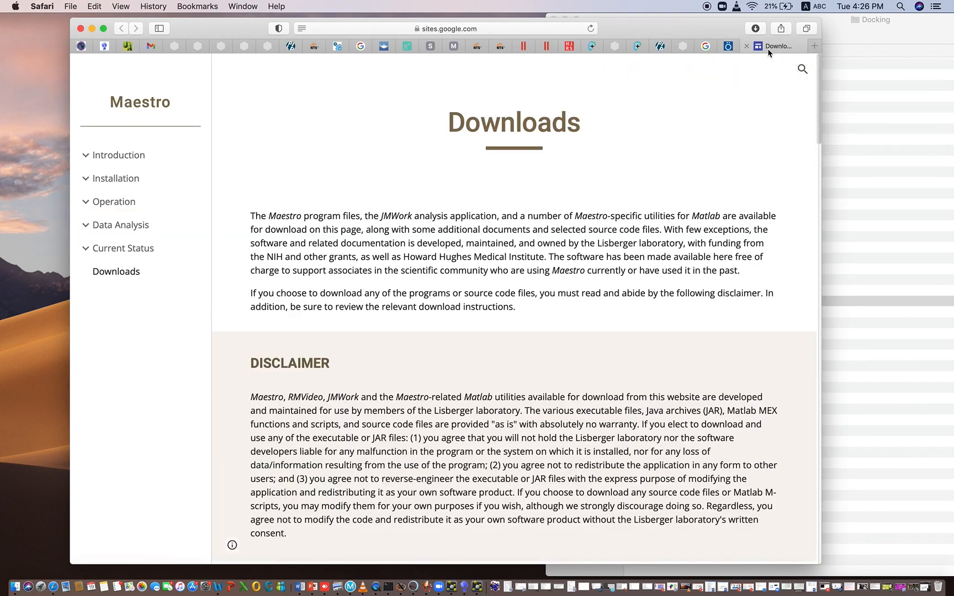
- Try to open the saved Reading List article "I downloaded the free Maestro for academics"
click(159, 28)
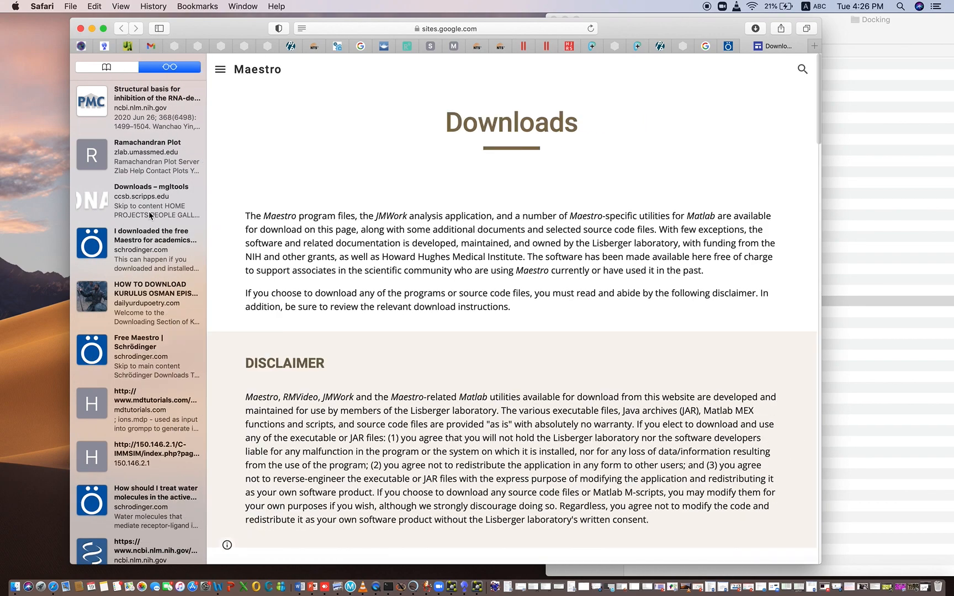
click(146, 245)
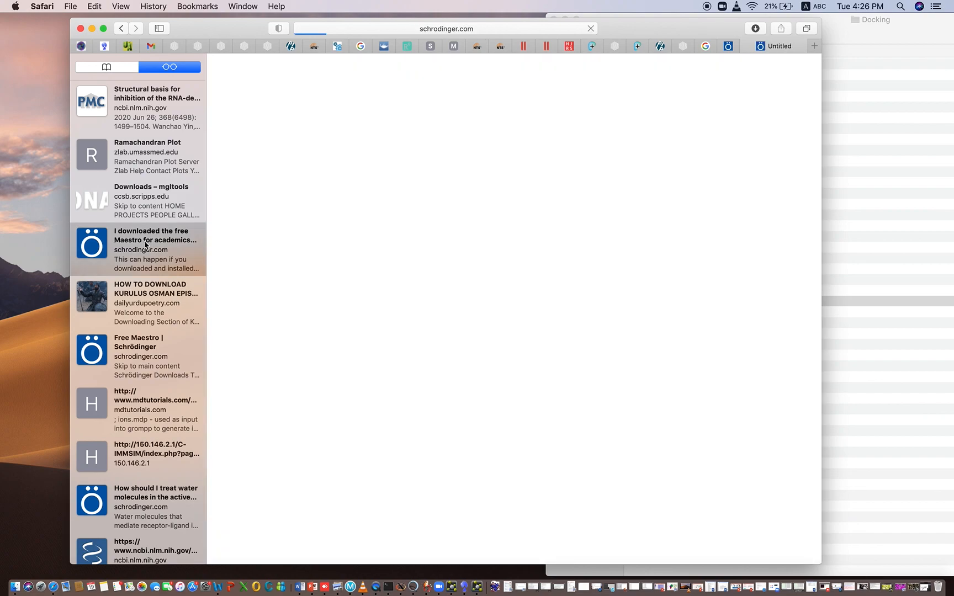
click(122, 28)
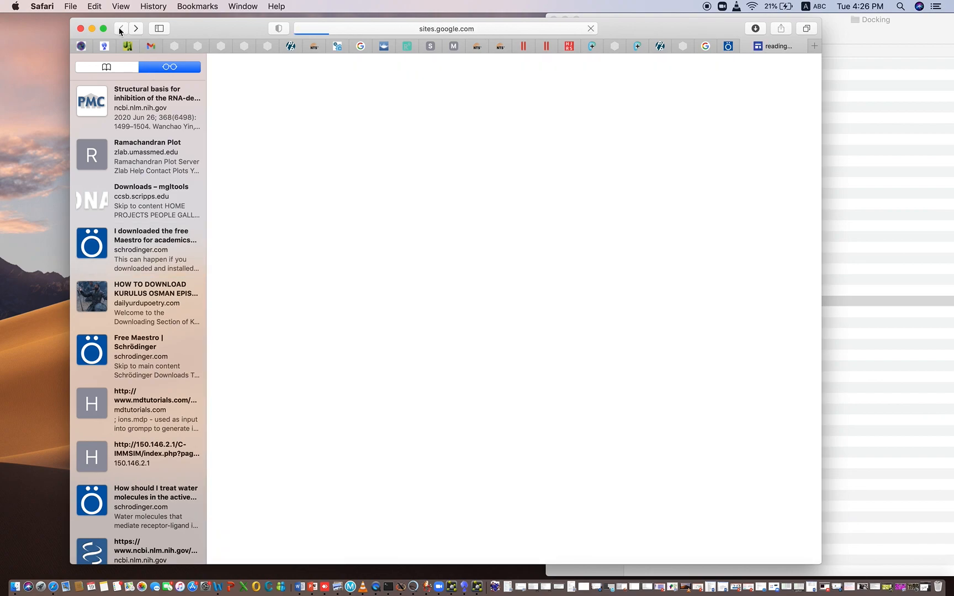
click(159, 28)
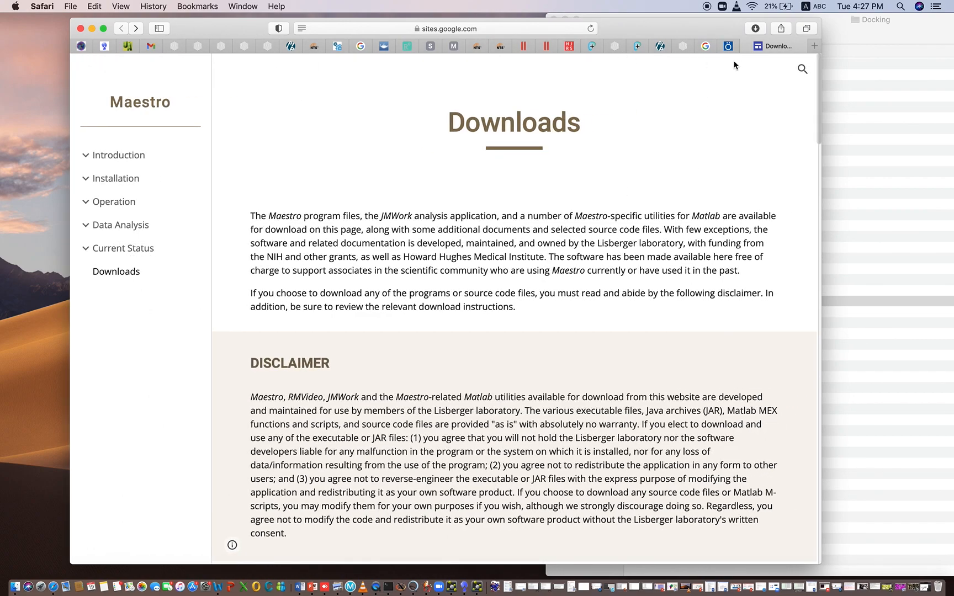
- Recheck the Schrödinger Maestro product page and return to the Google Sites Downloads page
click(728, 46)
scroll(512, 386, down, 10)
scroll(512, 385, up, 10)
click(795, 46)
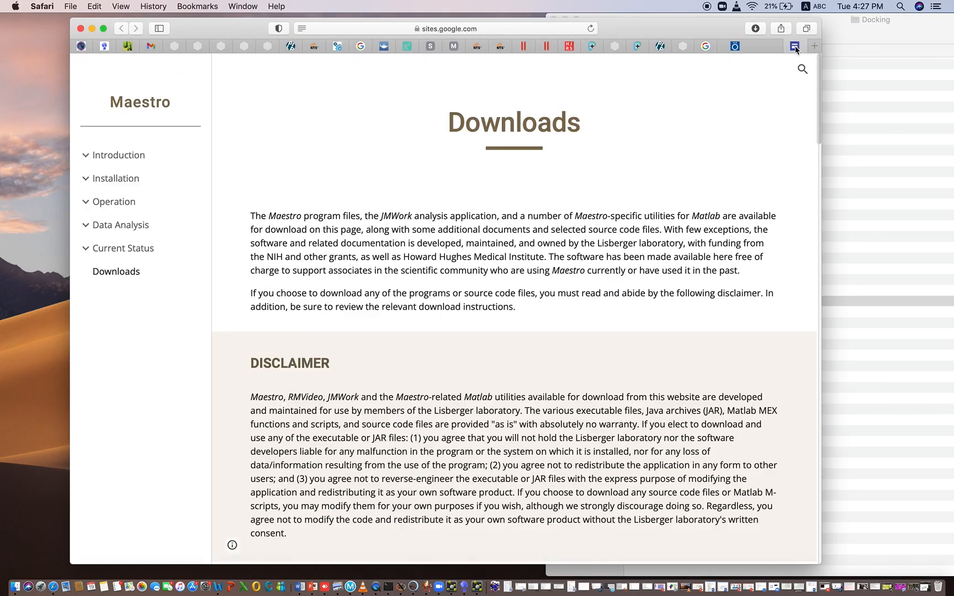
- Review the Google Sites Maestro Downloads page, including the JMWork platform instructions and the list of download folders
scroll(634, 301, down, 15)
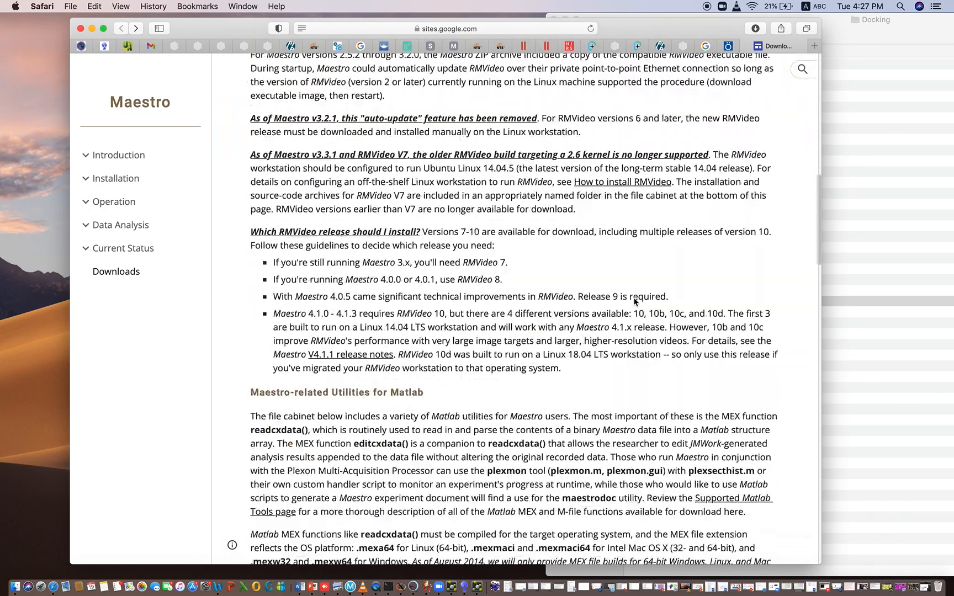
scroll(635, 301, down, 20)
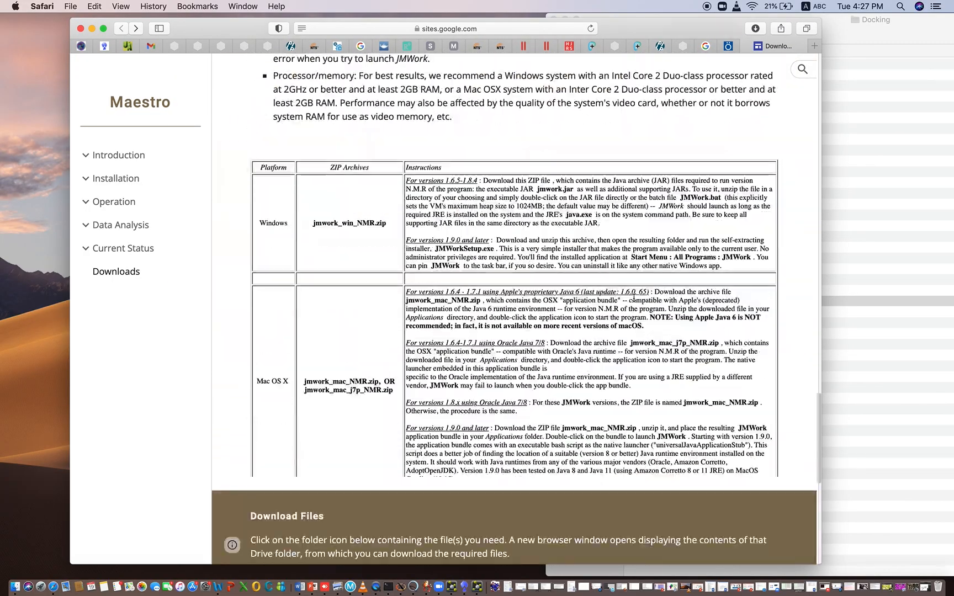
scroll(634, 298, down, 10)
scroll(348, 179, up, 4)
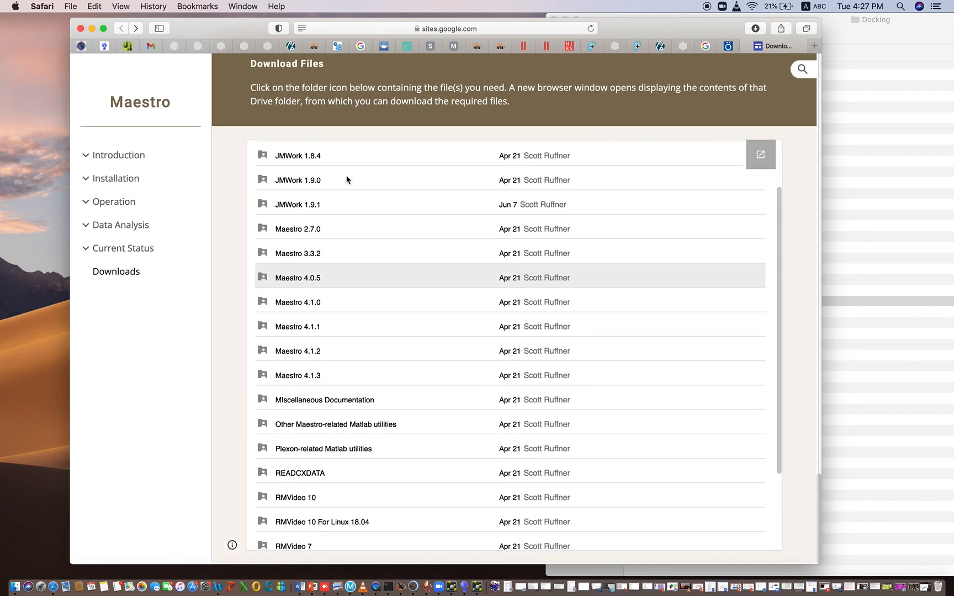
scroll(348, 179, up, 10)
scroll(348, 179, down, 2)
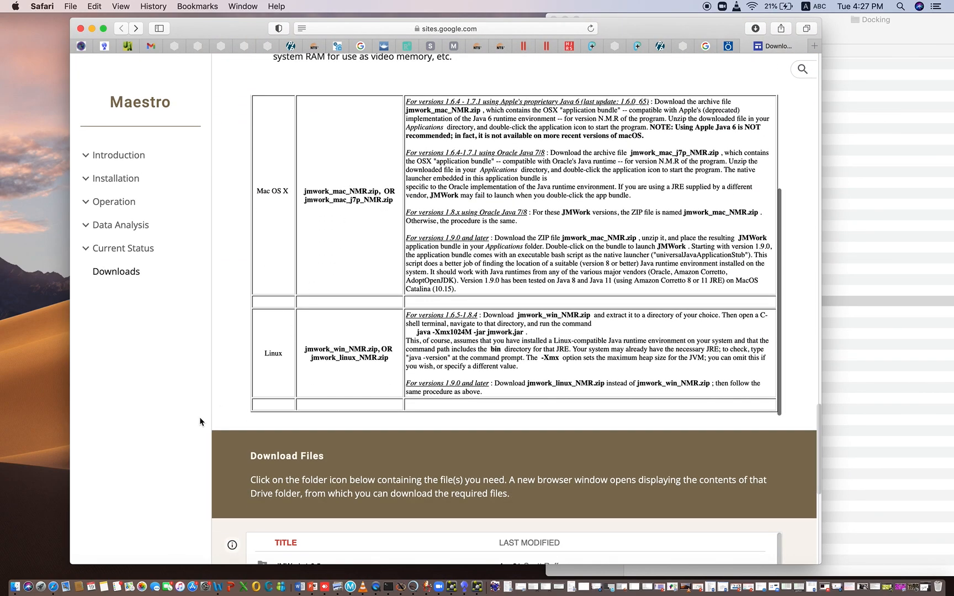
scroll(353, 480, down, 5)
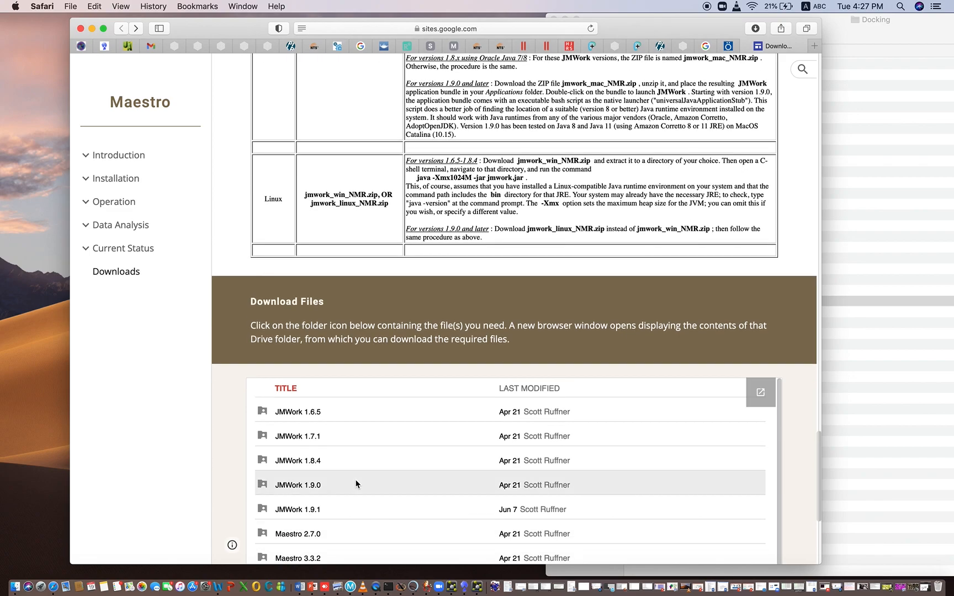
scroll(356, 484, up, 4)
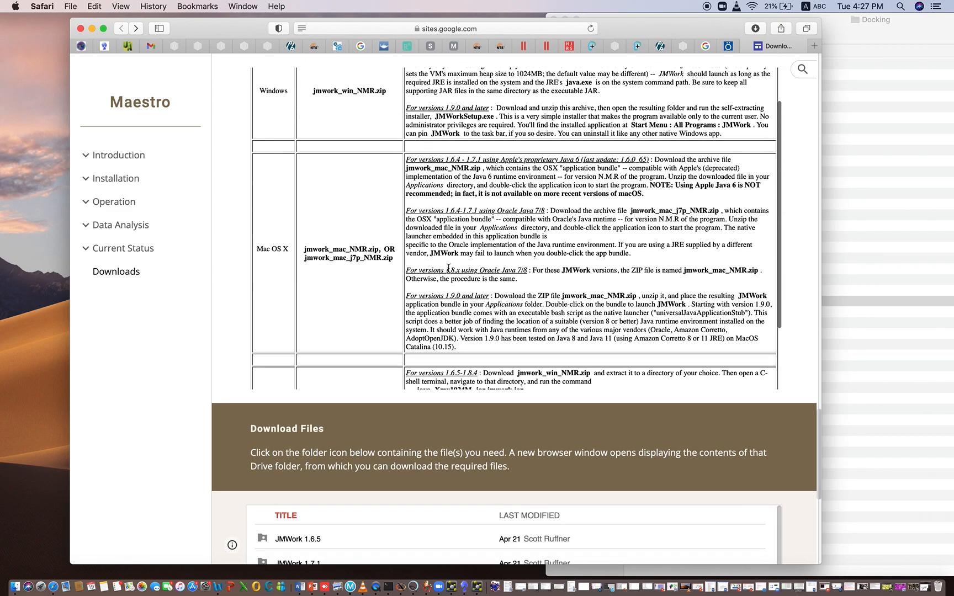
scroll(375, 245, up, 5)
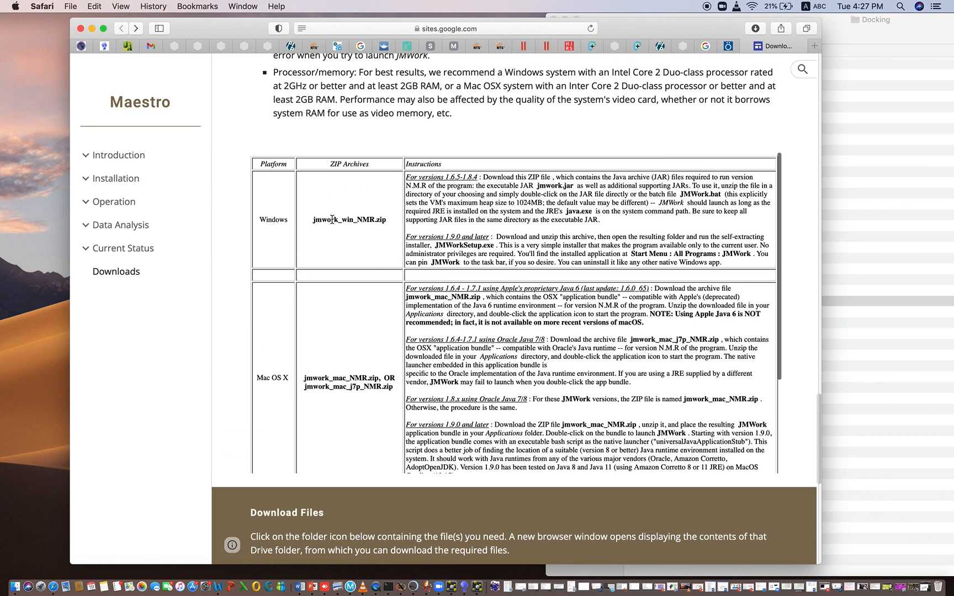
scroll(529, 322, up, 10)
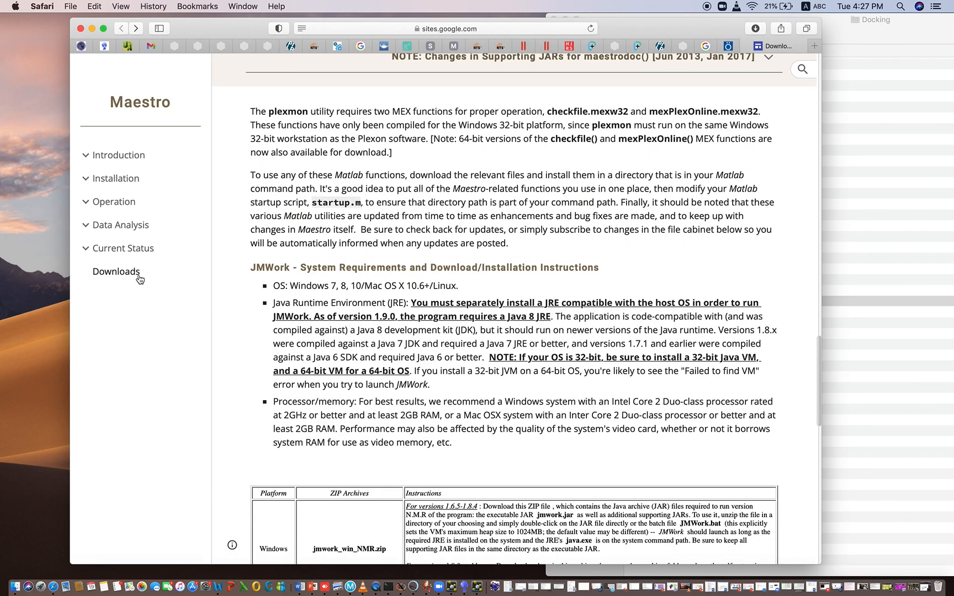
- Reload the site's Downloads section and read the Maestro and RMVideo installation instructions down to the Download Files area
click(121, 272)
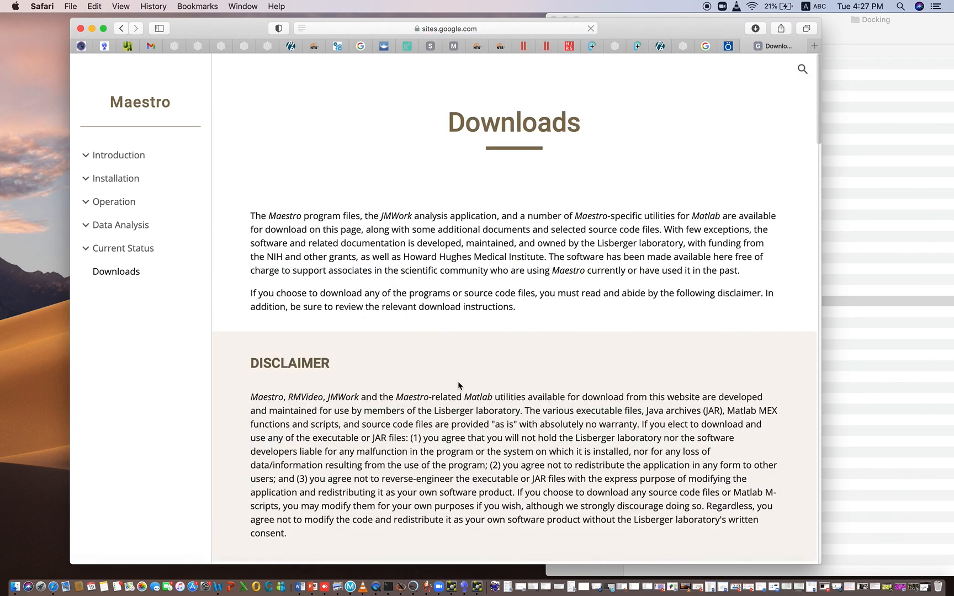
scroll(457, 381, down, 10)
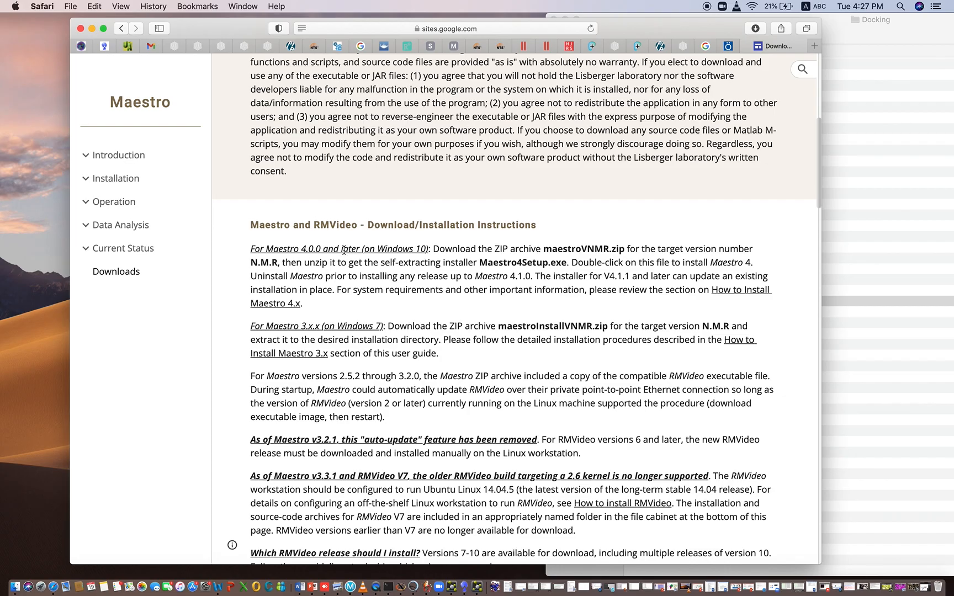
scroll(343, 249, down, 5)
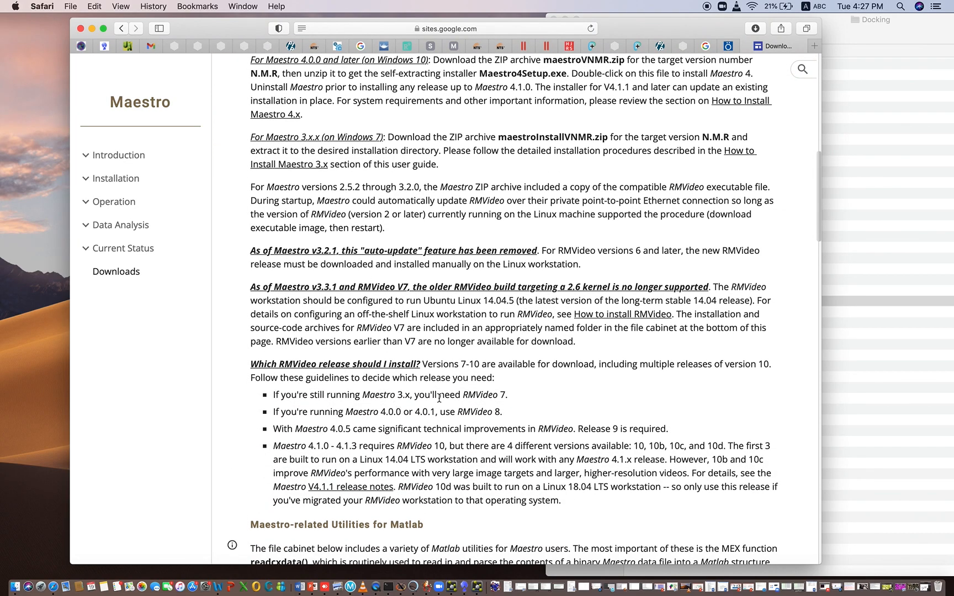
scroll(439, 398, down, 20)
scroll(438, 397, down, 20)
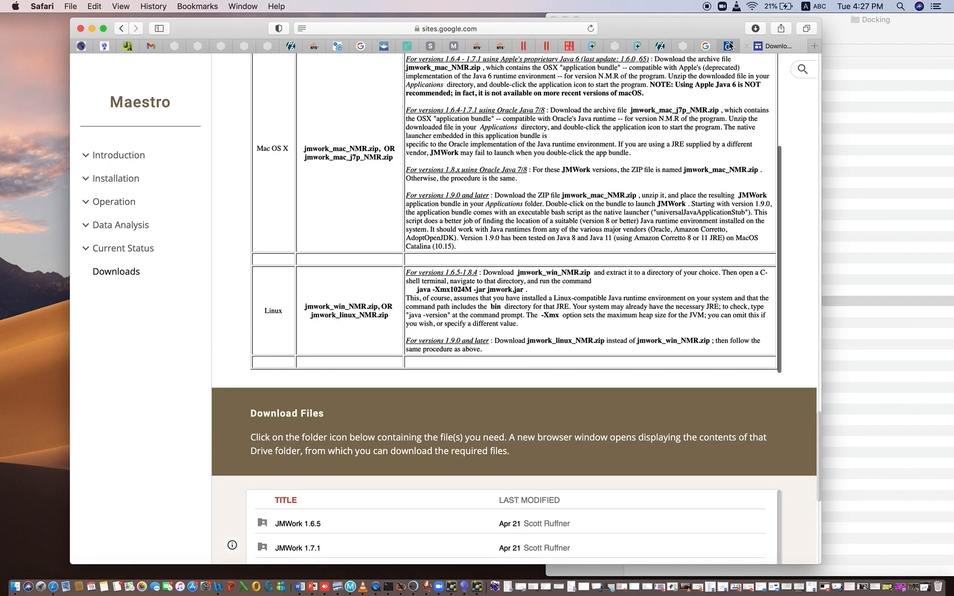
- Search the Schrödinger website for "free maestro"
click(728, 46)
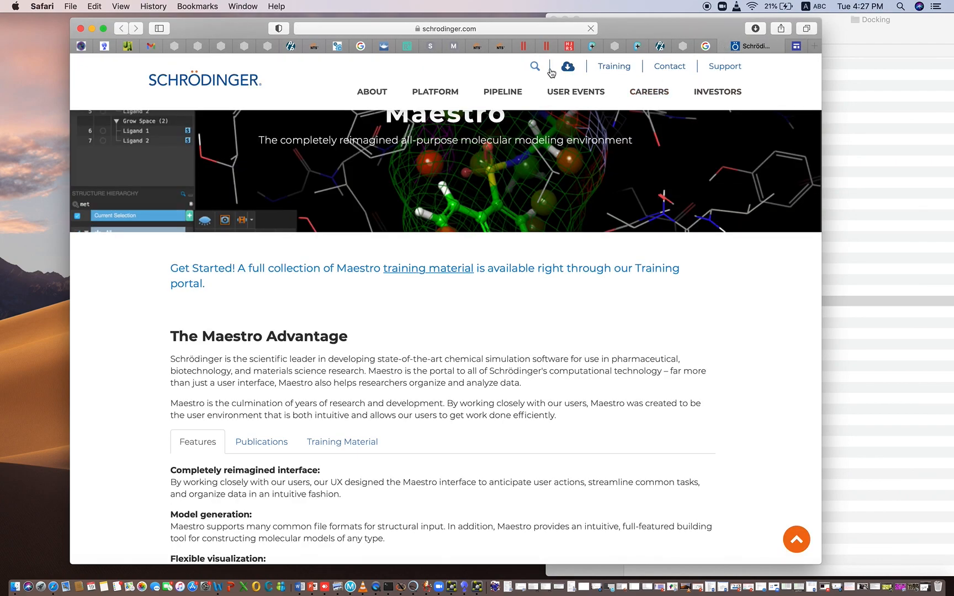
click(537, 69)
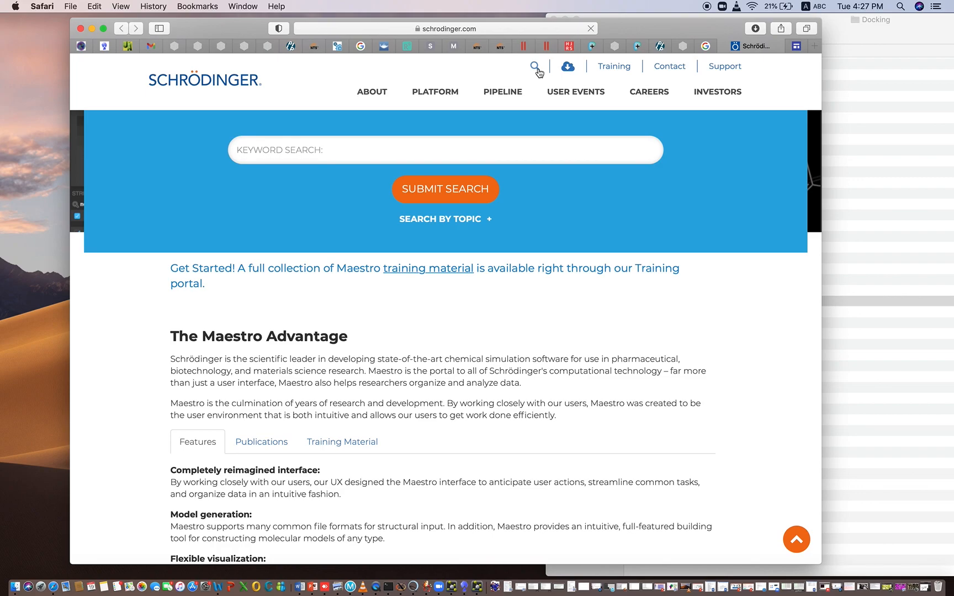
scroll(442, 387, down, 10)
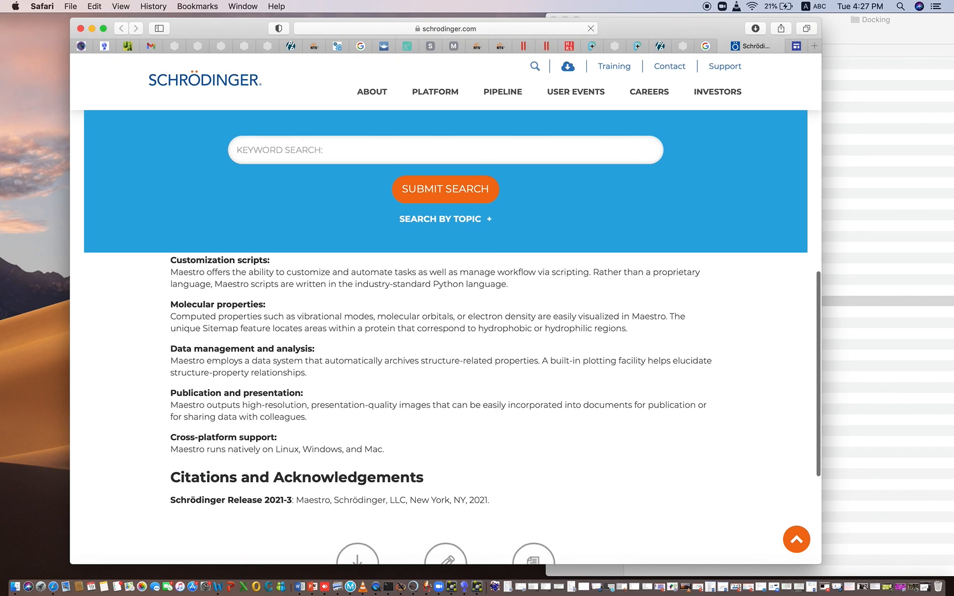
click(404, 150)
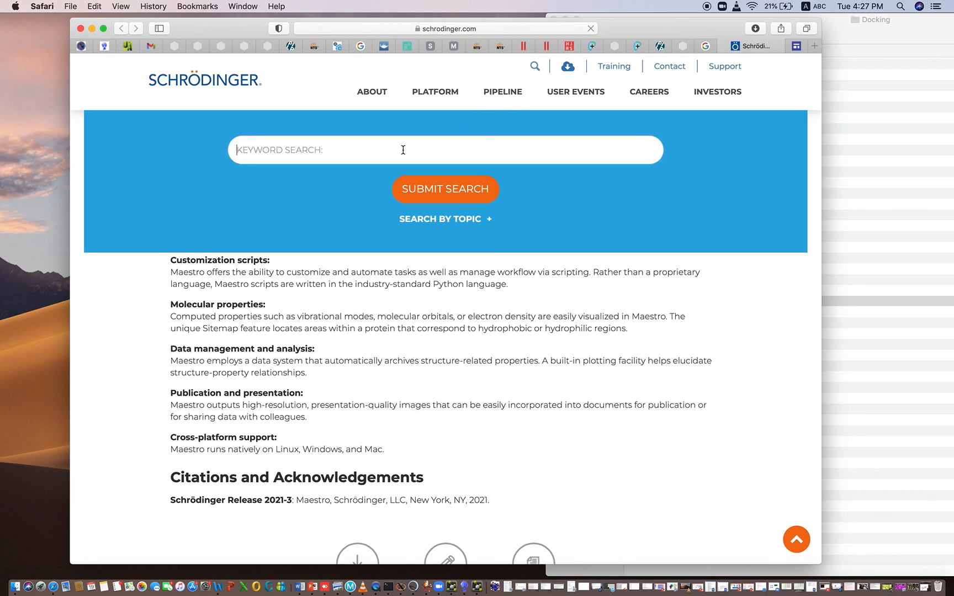
text(free maestro)
click(464, 195)
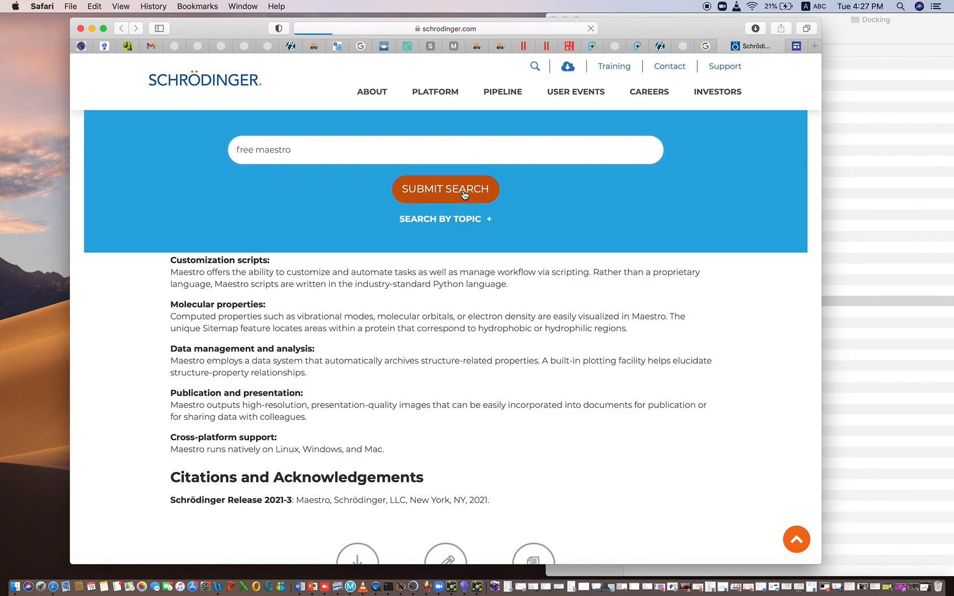
- Look through the Schrödinger search results for a free Maestro download and accept the website's cookies
scroll(400, 390, down, 5)
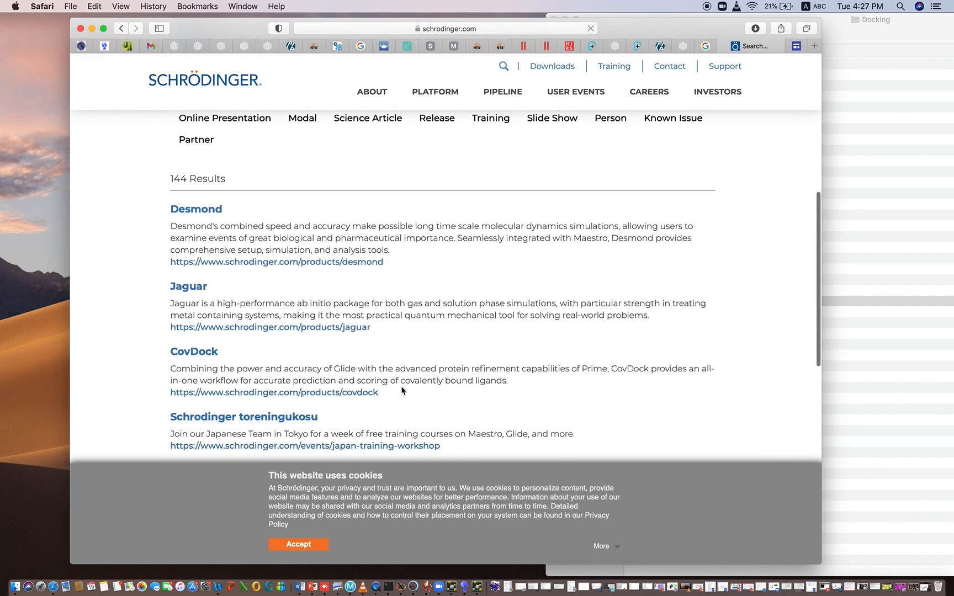
scroll(402, 390, down, 2)
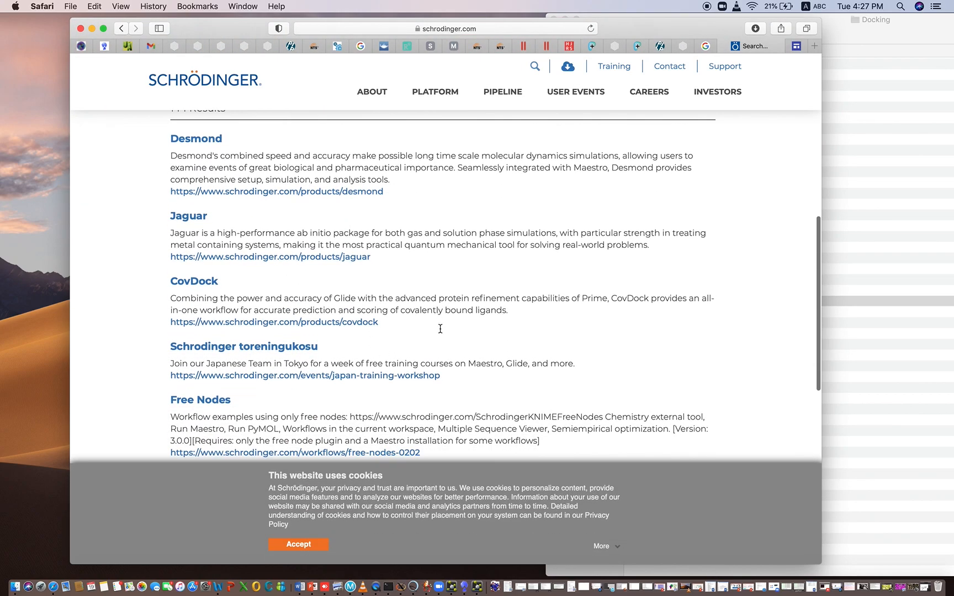
scroll(440, 329, down, 10)
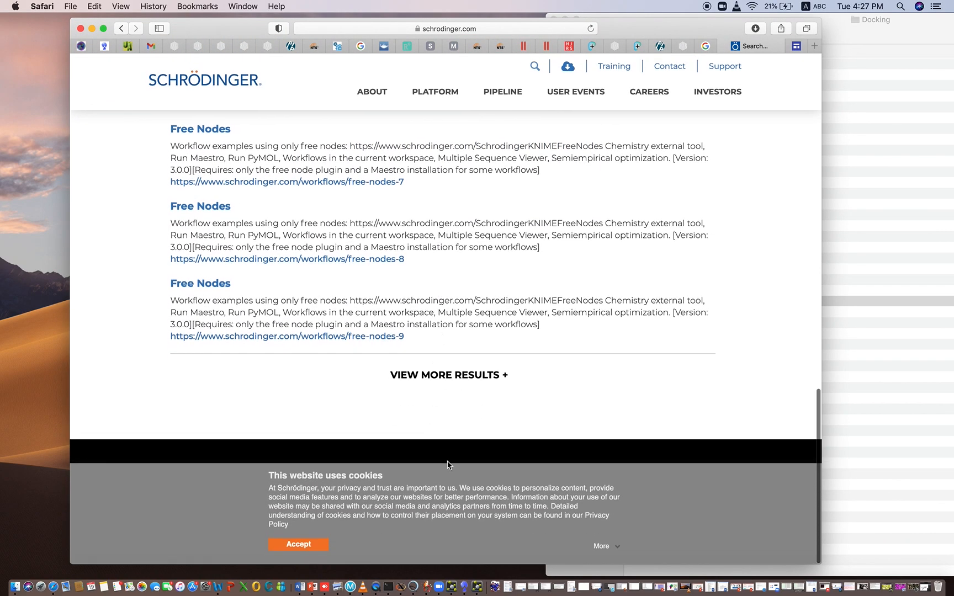
click(298, 544)
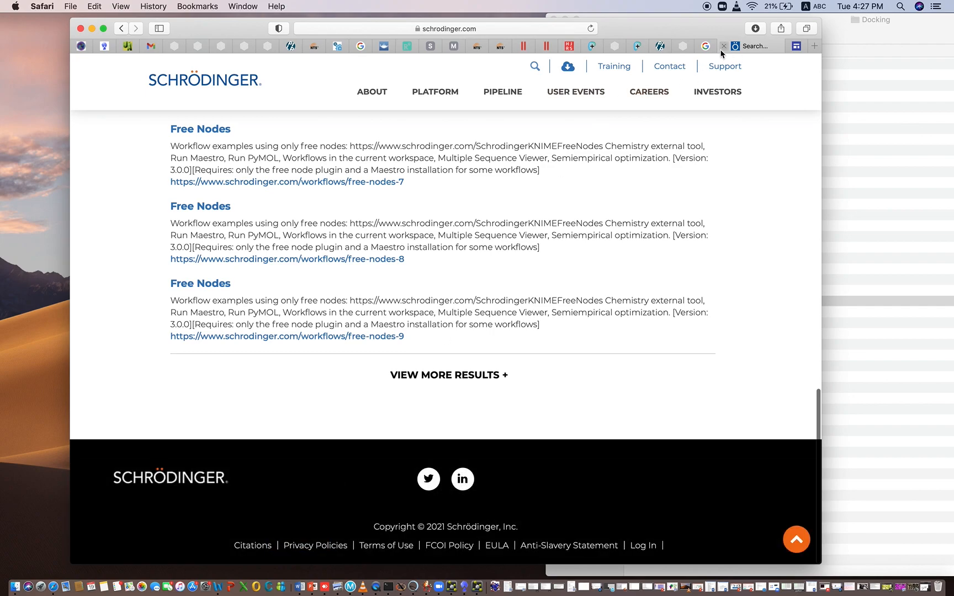
- Find the saved "Free Maestro | Schrödinger" page in the browser's reading list and open it
click(159, 29)
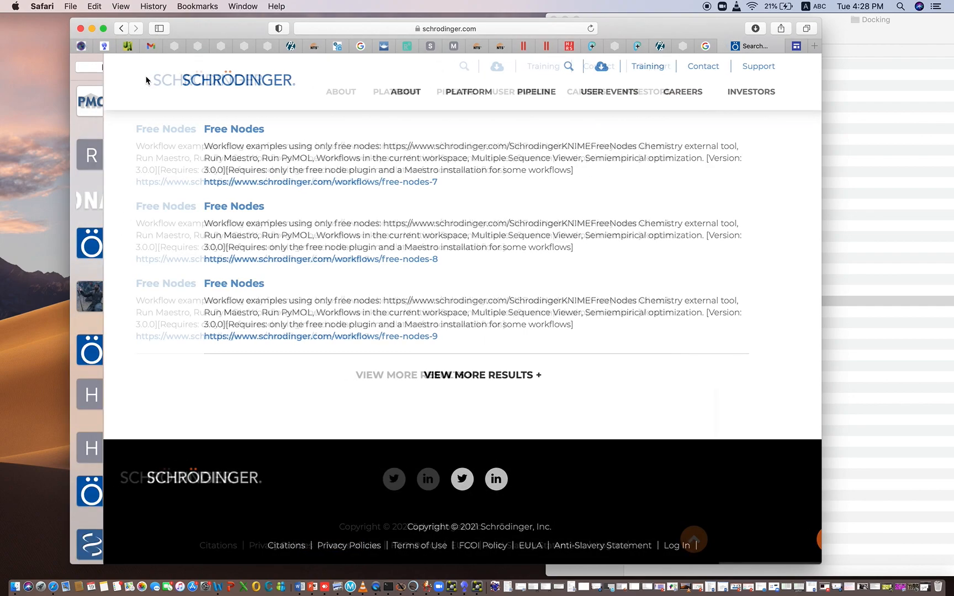
scroll(116, 378, down, 10)
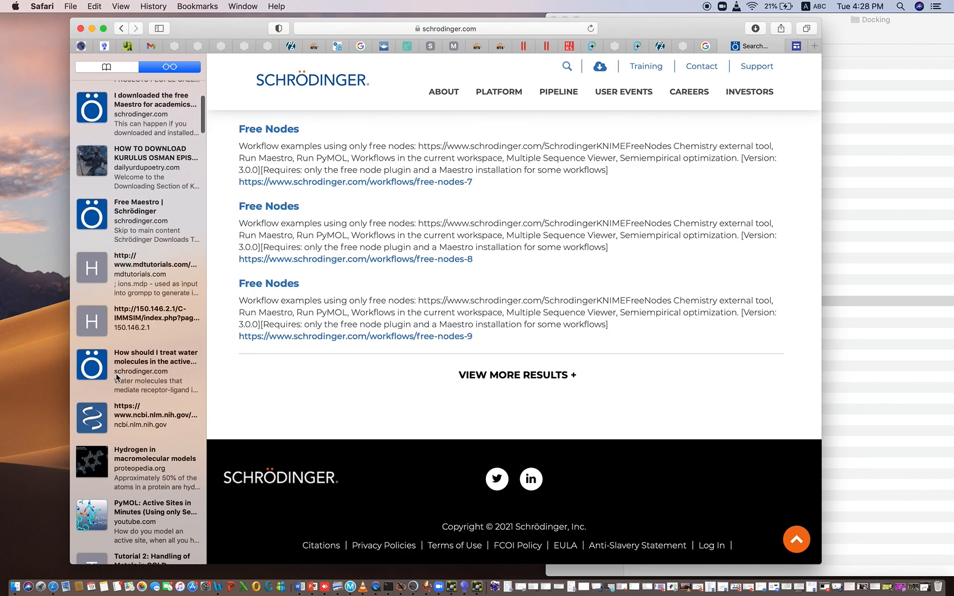
scroll(117, 377, down, 15)
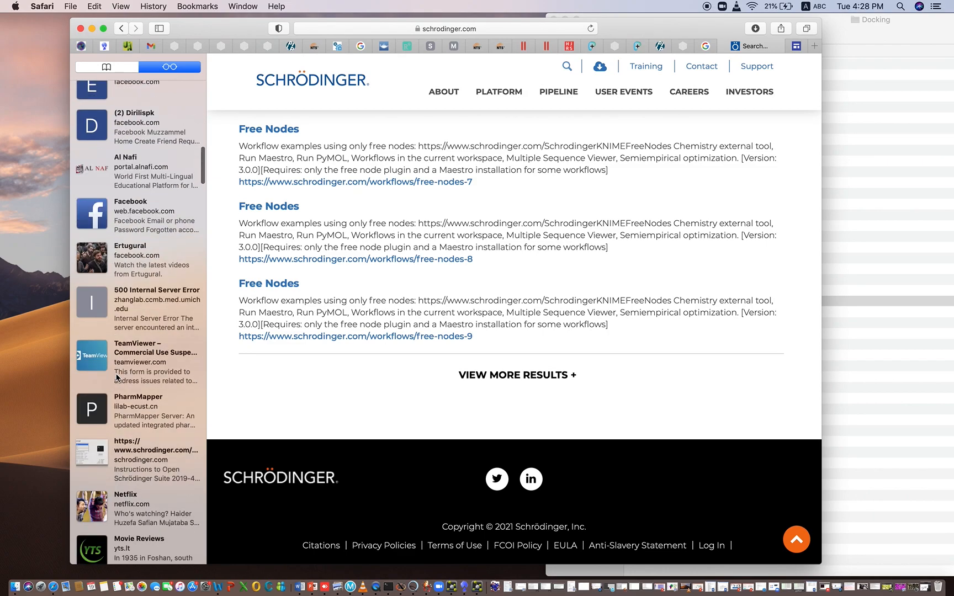
scroll(116, 378, down, 10)
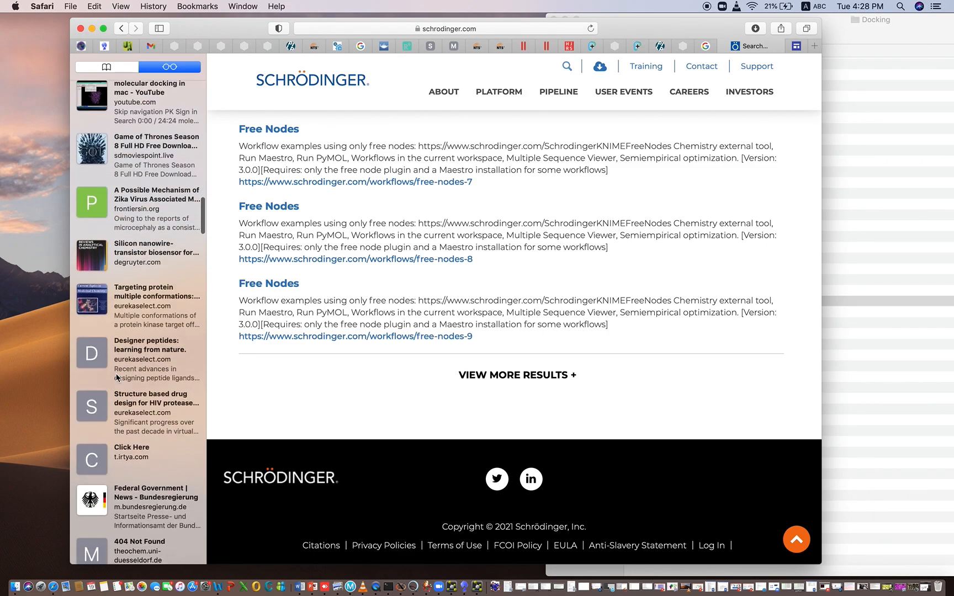
scroll(116, 378, down, 10)
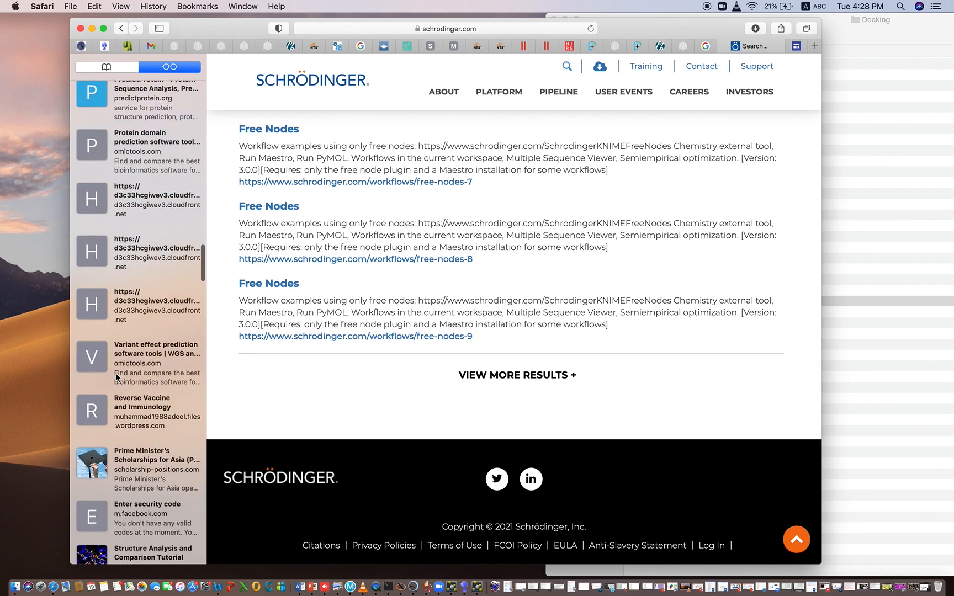
scroll(116, 378, down, 10)
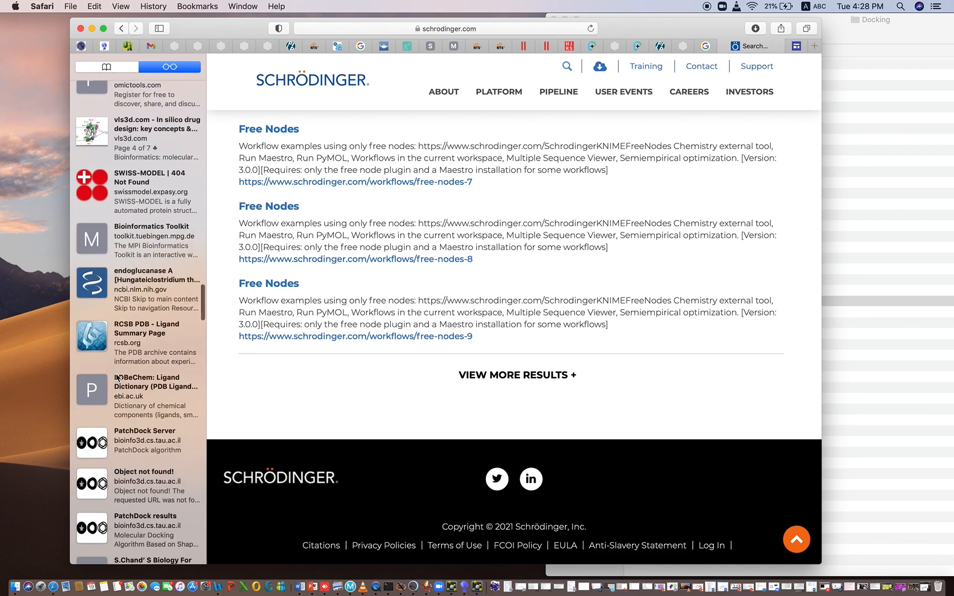
scroll(116, 377, up, 12)
scroll(116, 377, up, 15)
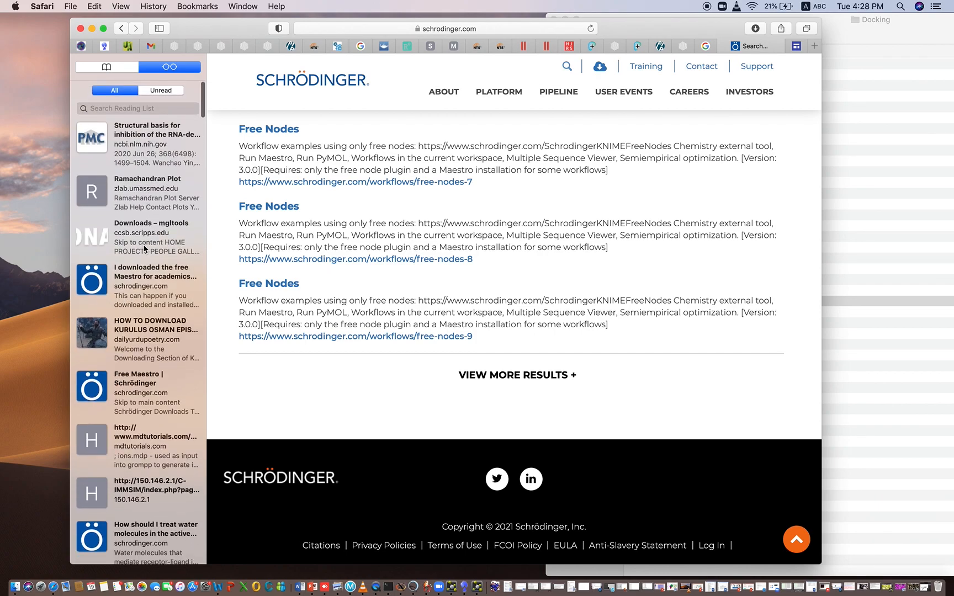
click(140, 284)
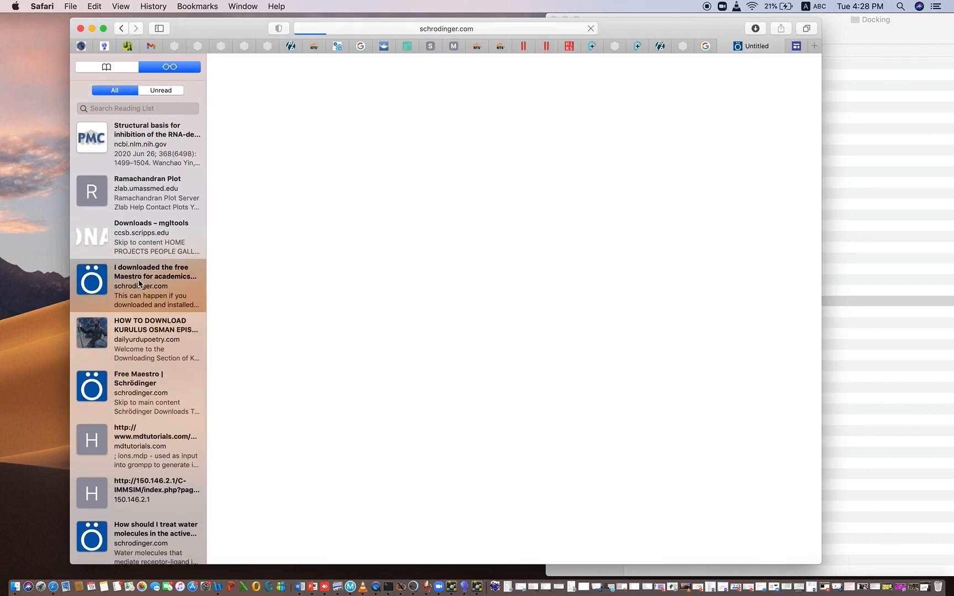
click(132, 402)
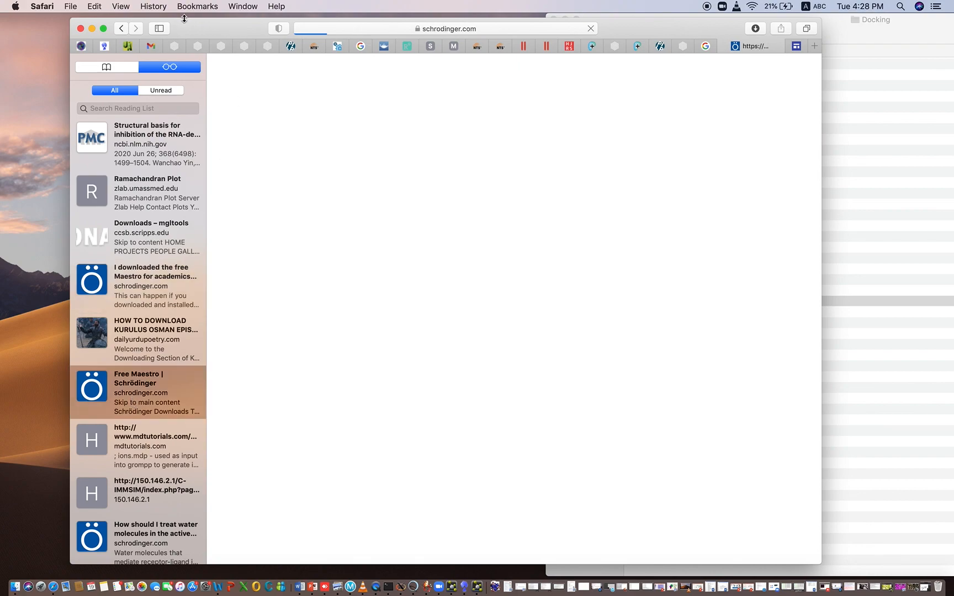
click(159, 28)
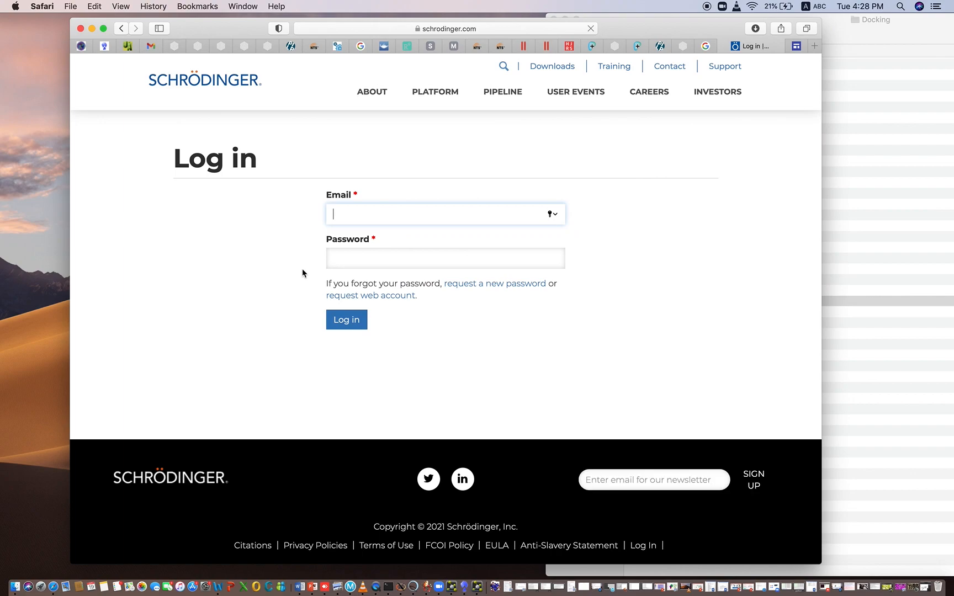
- Check the free Maestro page's web address and the email field of its login form without logging in
click(447, 29)
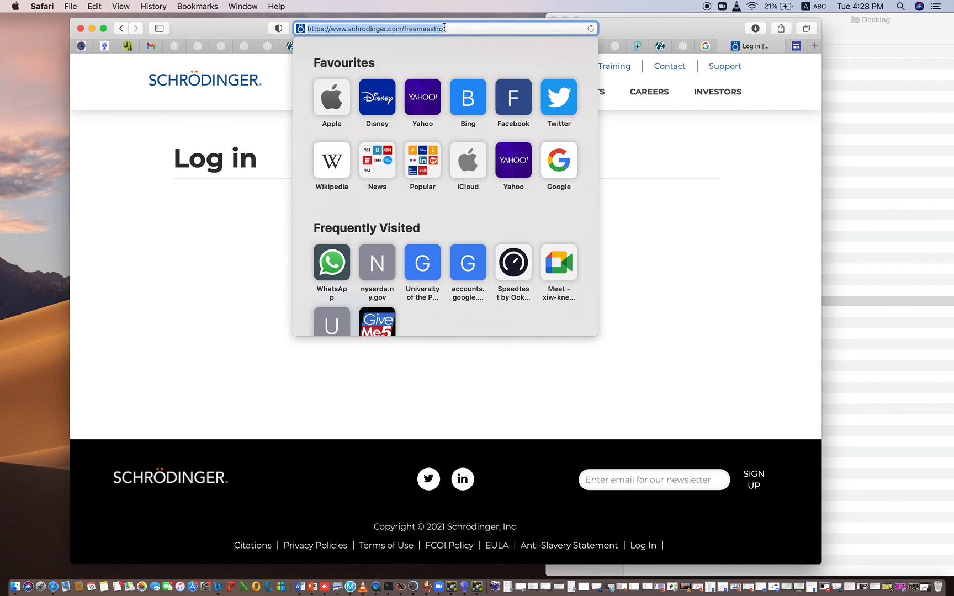
click(635, 147)
click(436, 214)
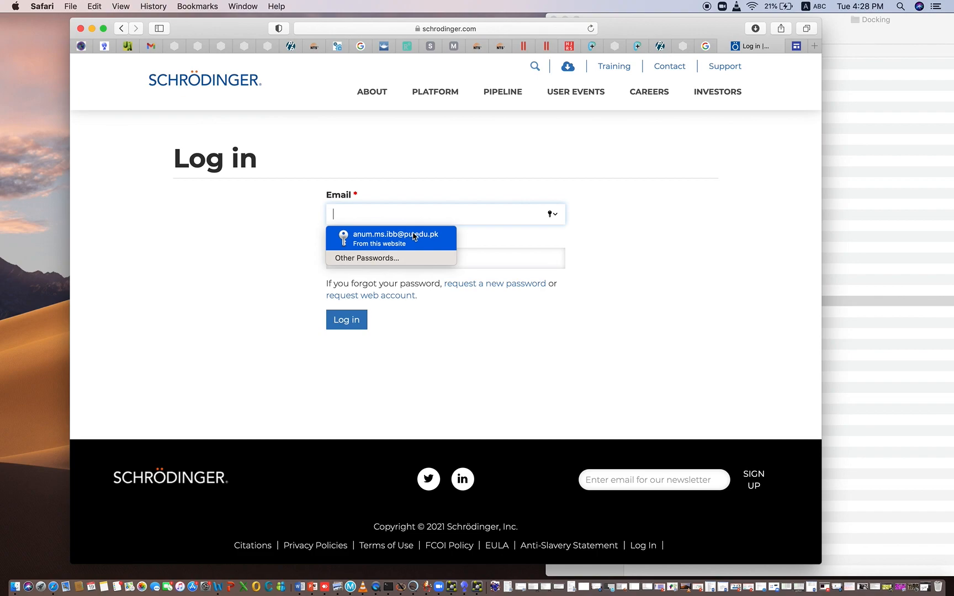
click(476, 305)
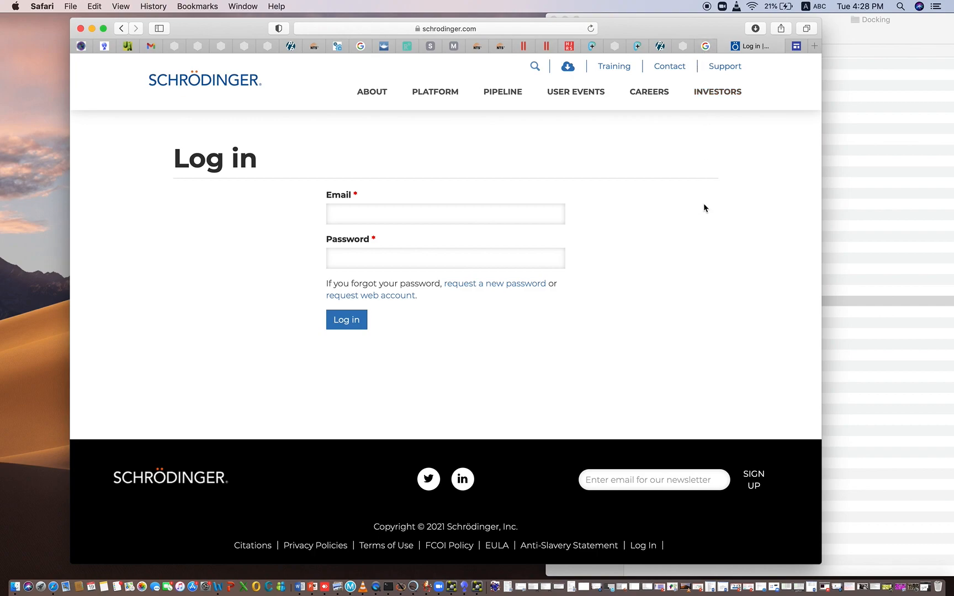
- Switch from the browser to Maestro and permanently delete the Structure1 entry from the scratch project
click(93, 28)
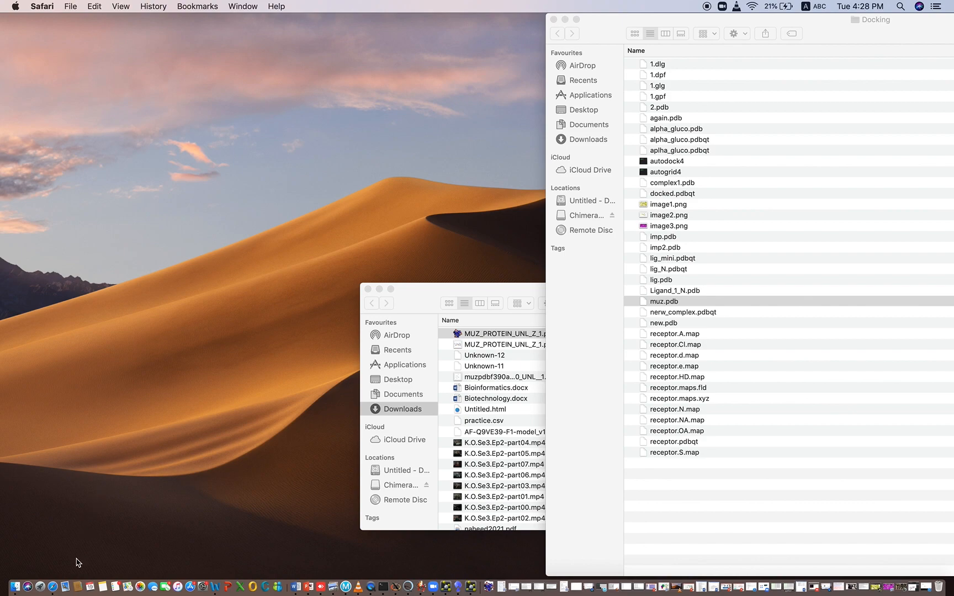
click(345, 587)
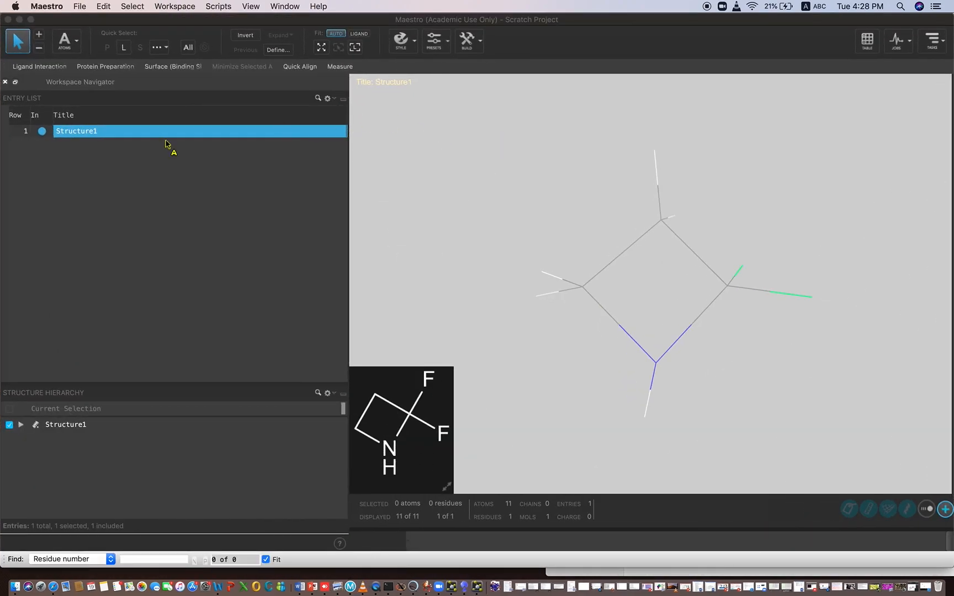
right_click(117, 129)
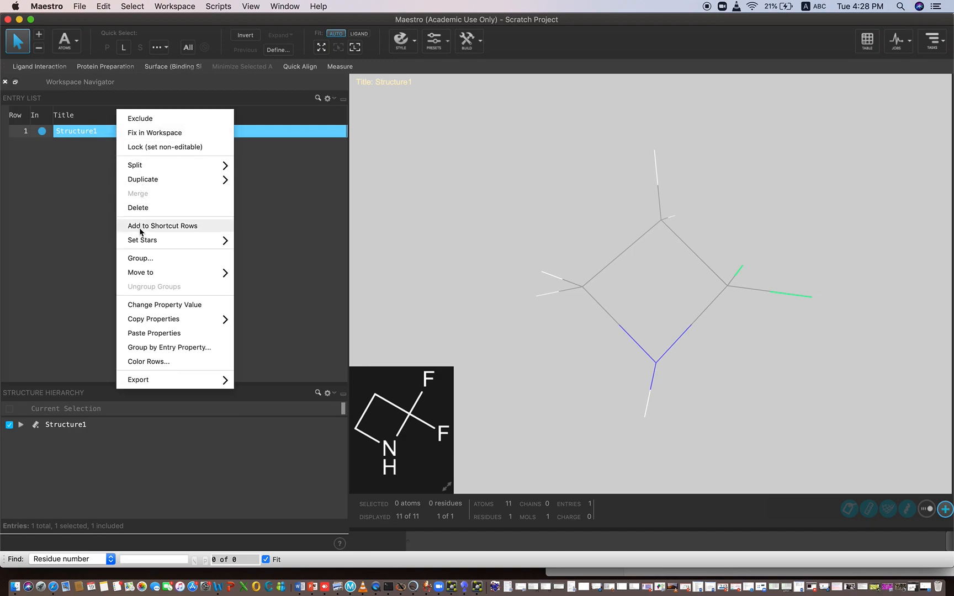
click(170, 209)
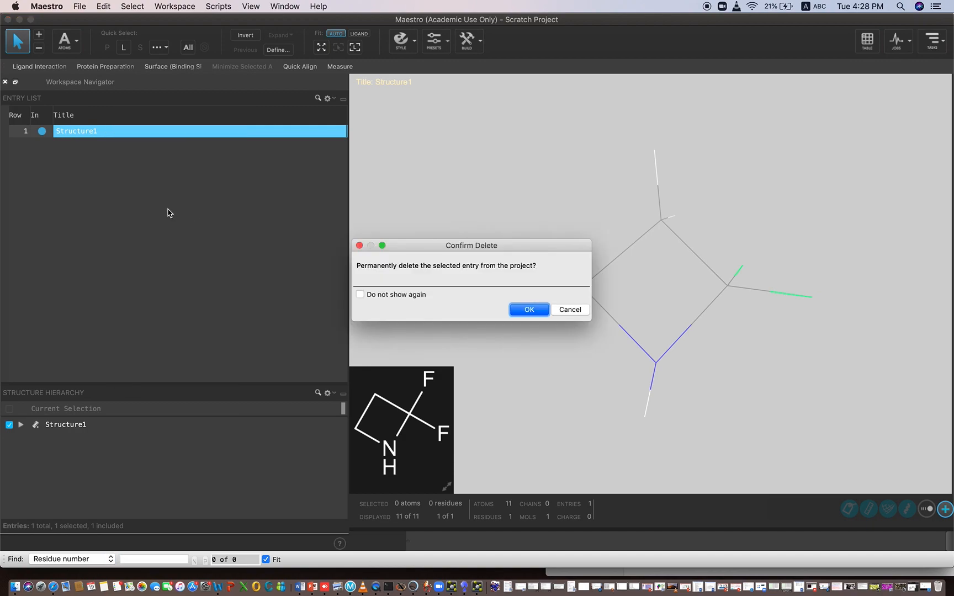
click(530, 310)
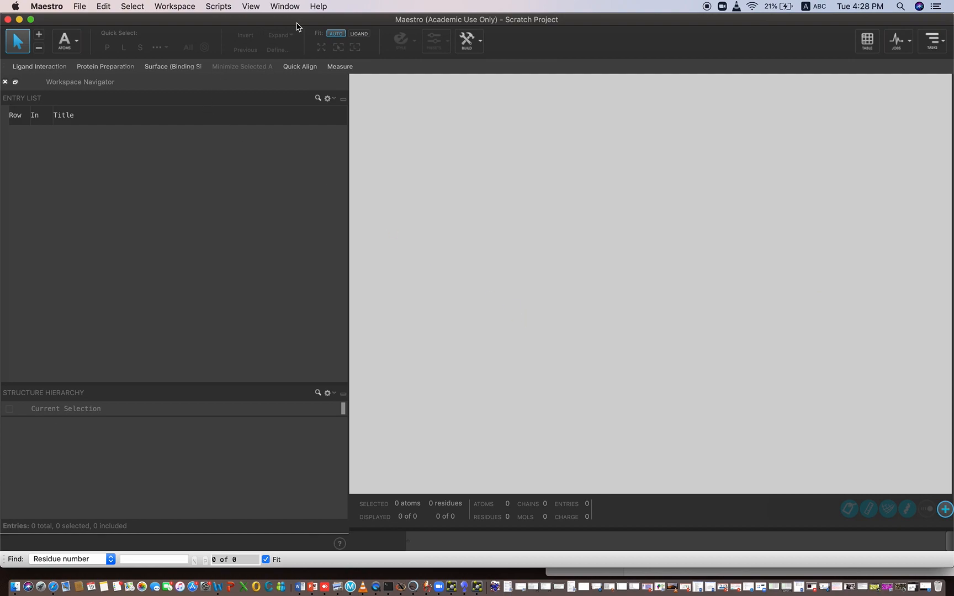
- Import muz.pdb from the Docking folder into the Maestro workspace and close the import report
click(15, 586)
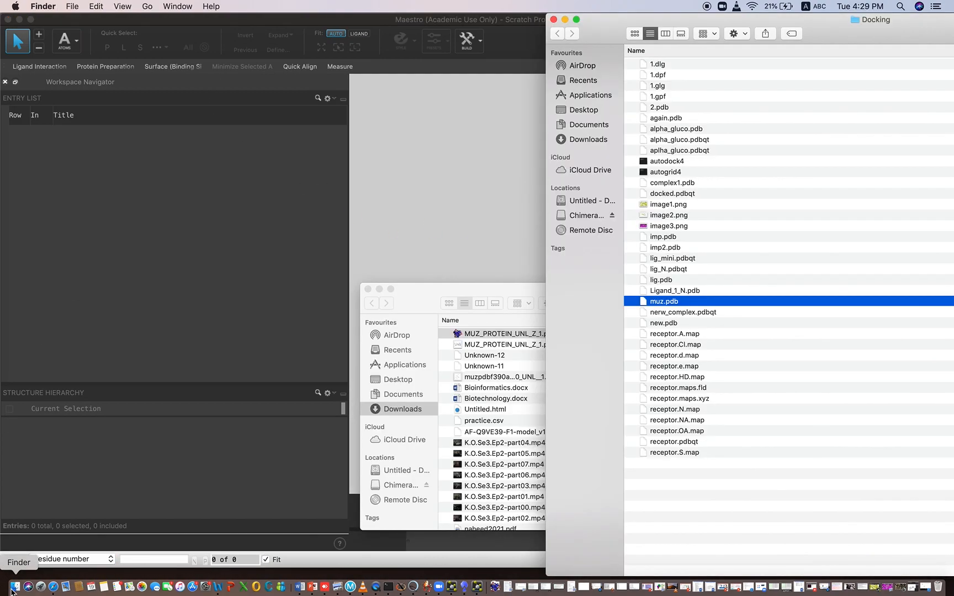
click(380, 289)
click(671, 301)
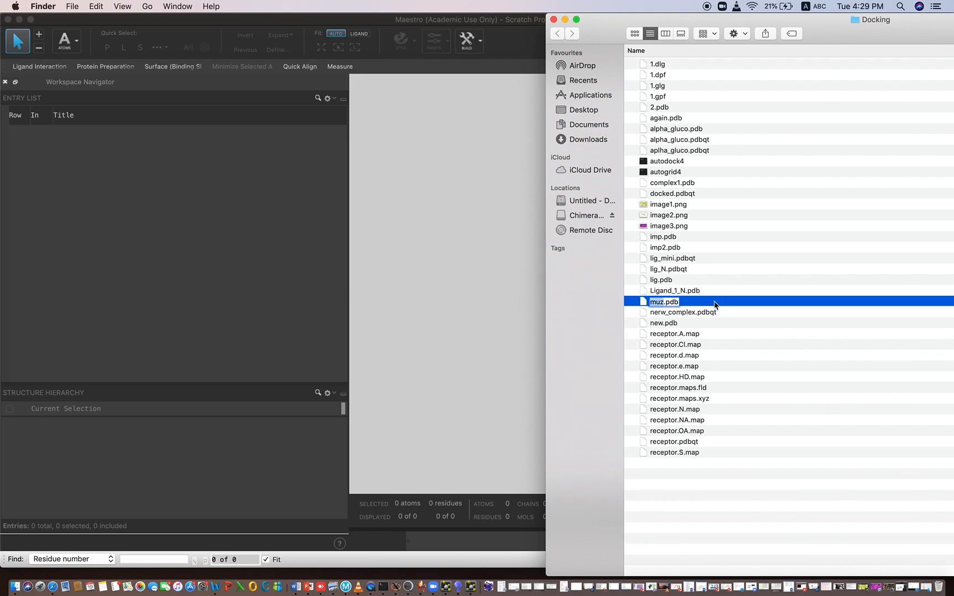
click(705, 302)
drag(705, 305, 464, 288)
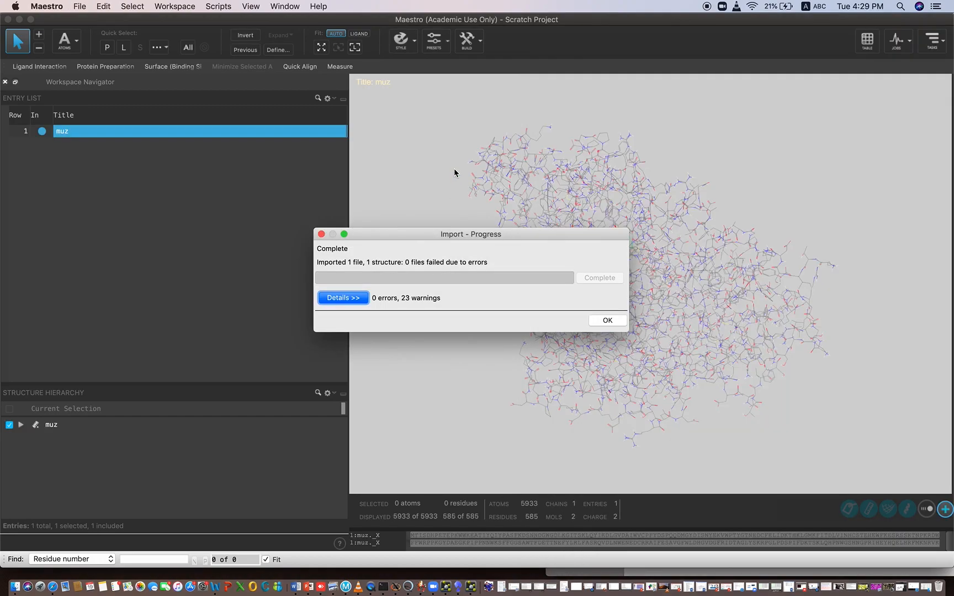
click(607, 319)
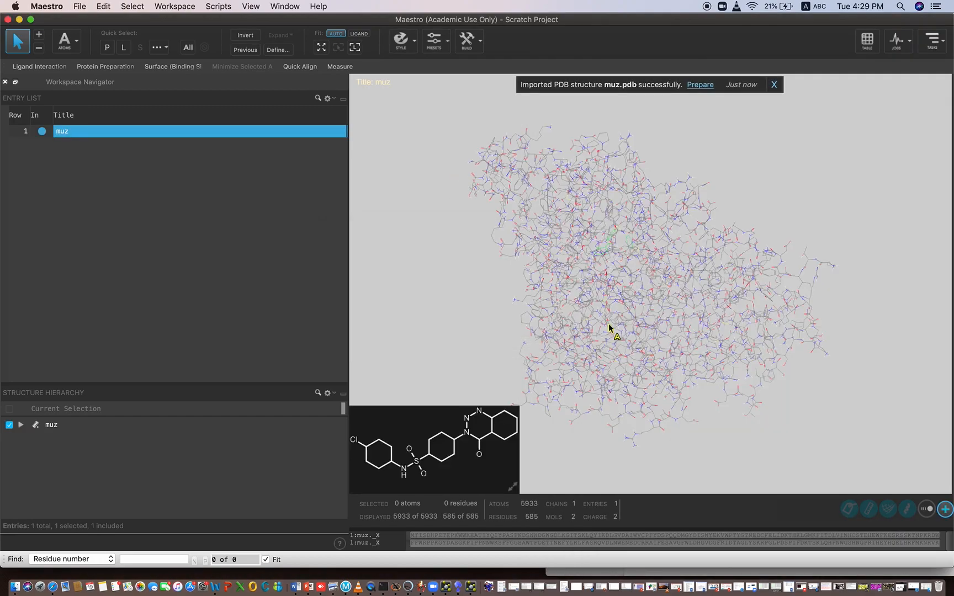
- Generate the 2D ligand interaction diagram for muz in an enlarged window and add the LID legend
click(32, 68)
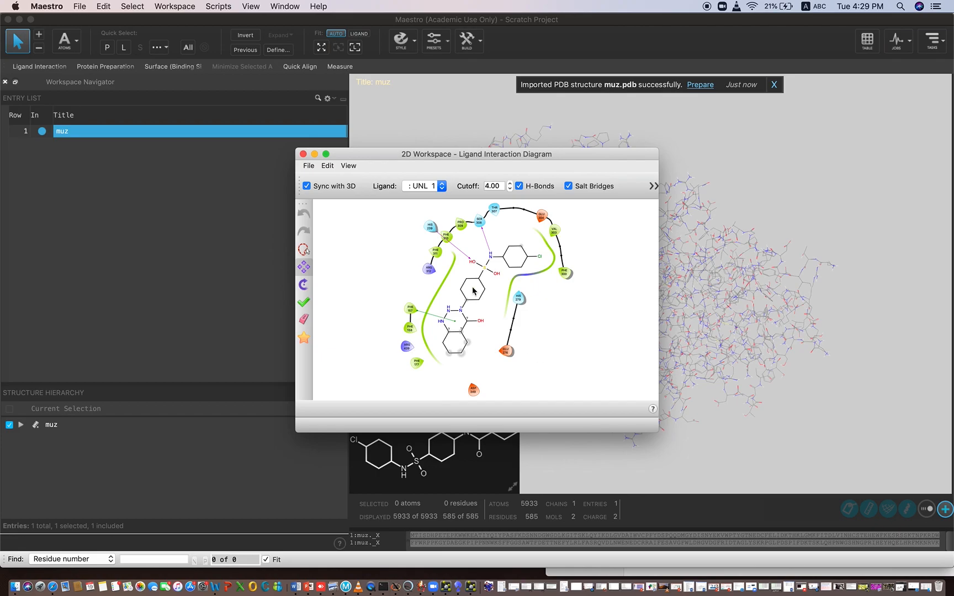
click(326, 154)
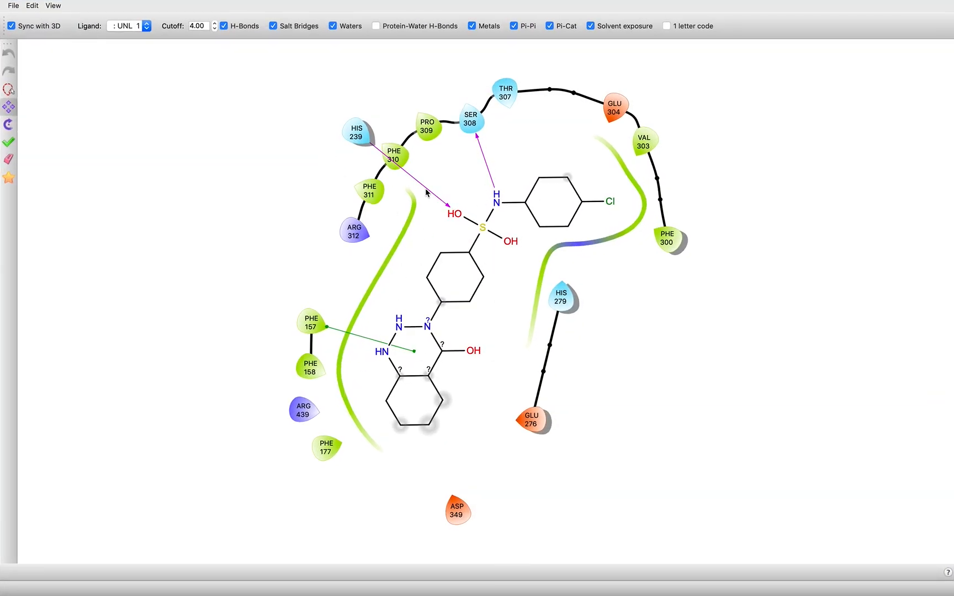
mouse_move(93, 2)
click(13, 7)
mouse_move(53, 5)
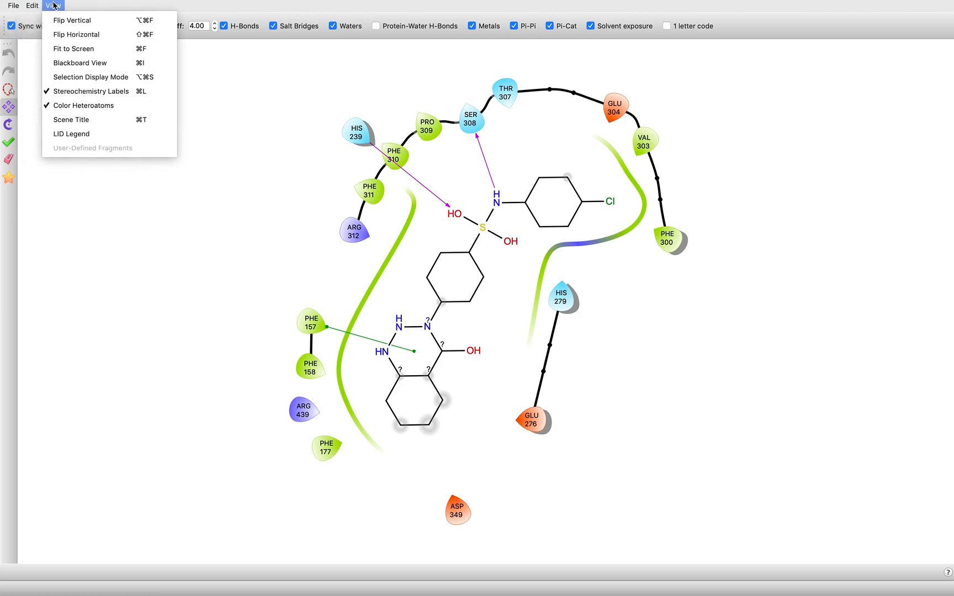
click(57, 138)
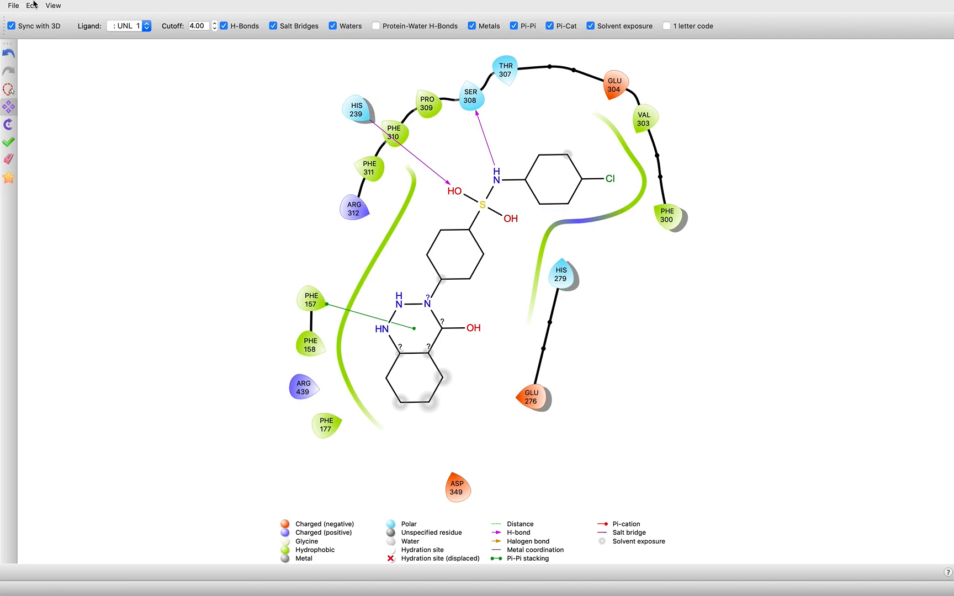
click(53, 6)
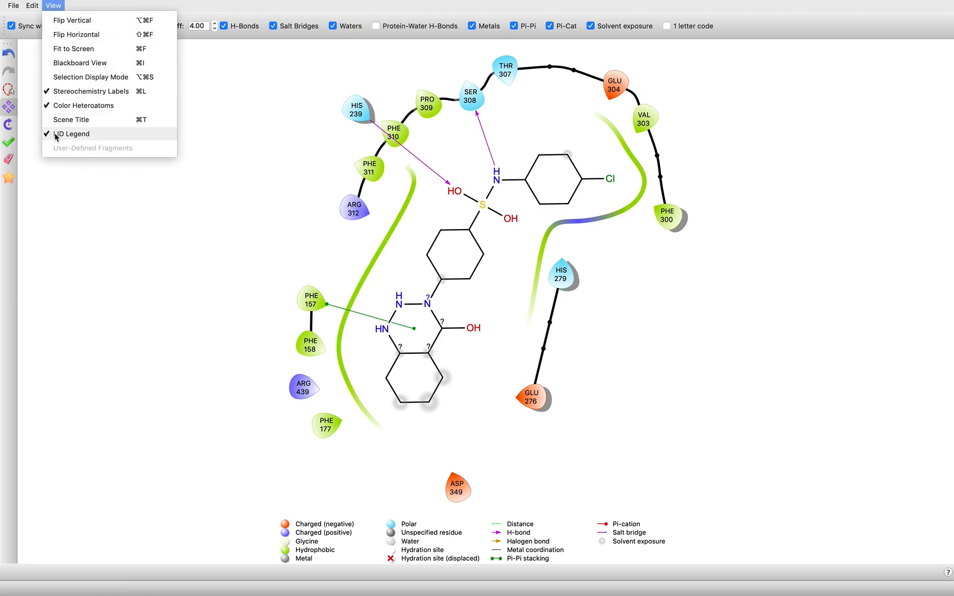
click(126, 368)
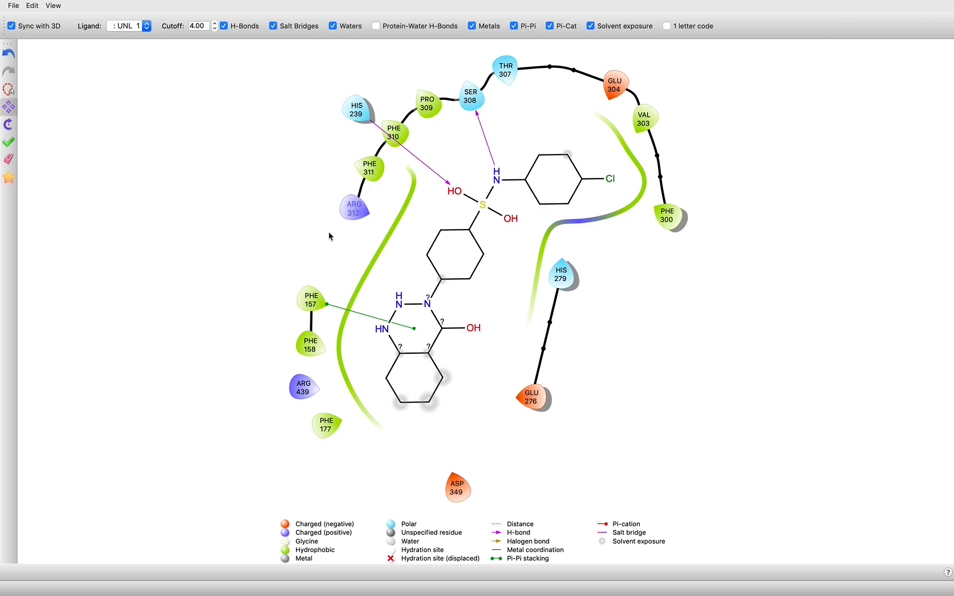
- Start saving a screenshot of the interaction diagram with the image width set to 3006
click(12, 6)
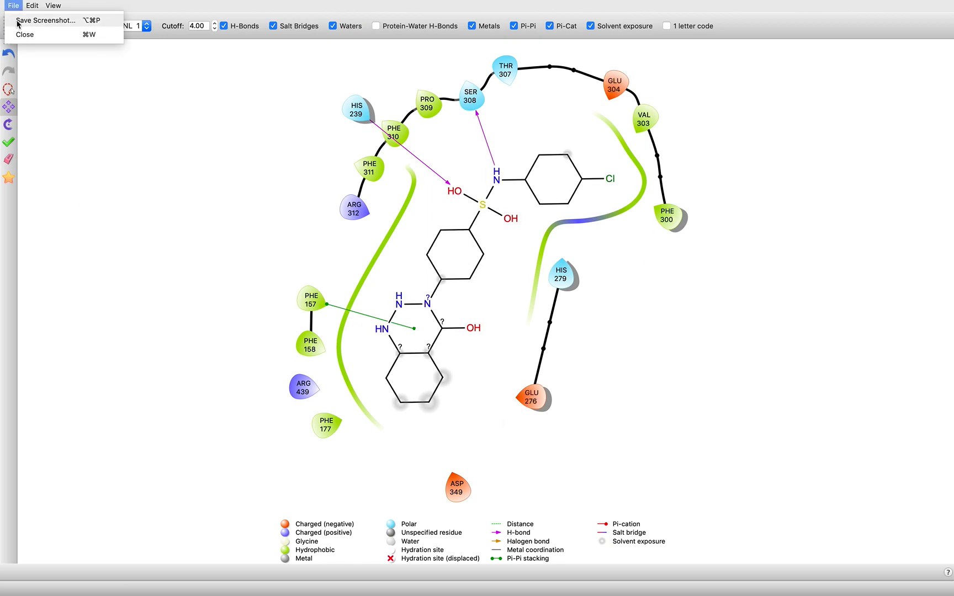
click(17, 23)
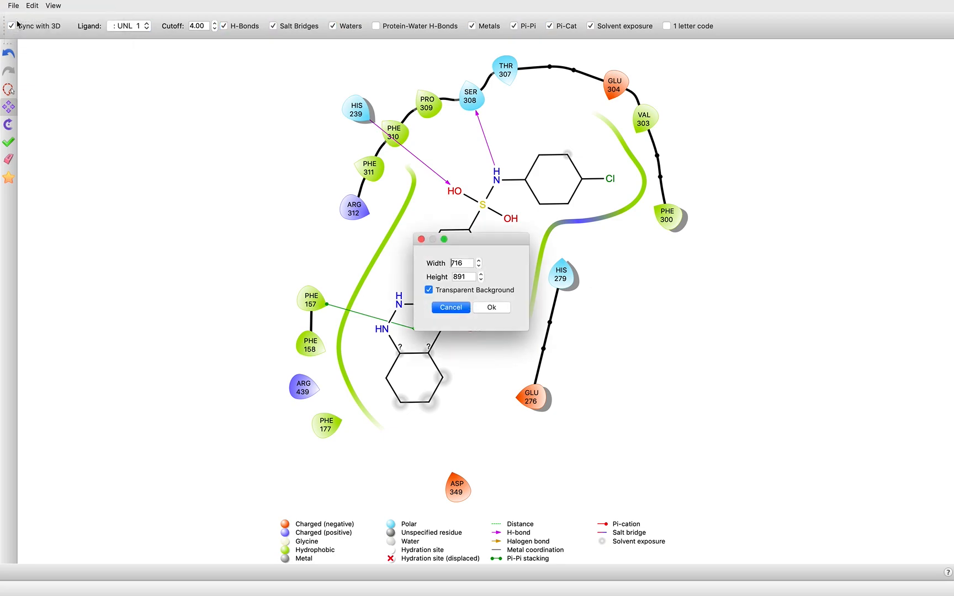
double_click(464, 263)
text(3)
text(000)
key(BackSpace)
text(3)
key(BackSpace)
text(6)
click(482, 313)
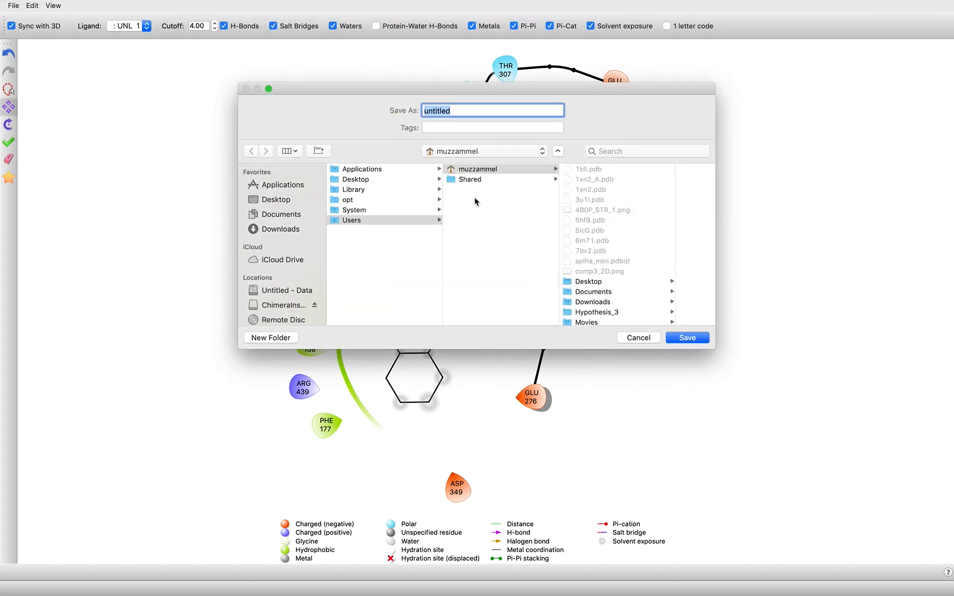
- Save the diagram image to the Desktop as muz and close the interaction diagram window
click(588, 282)
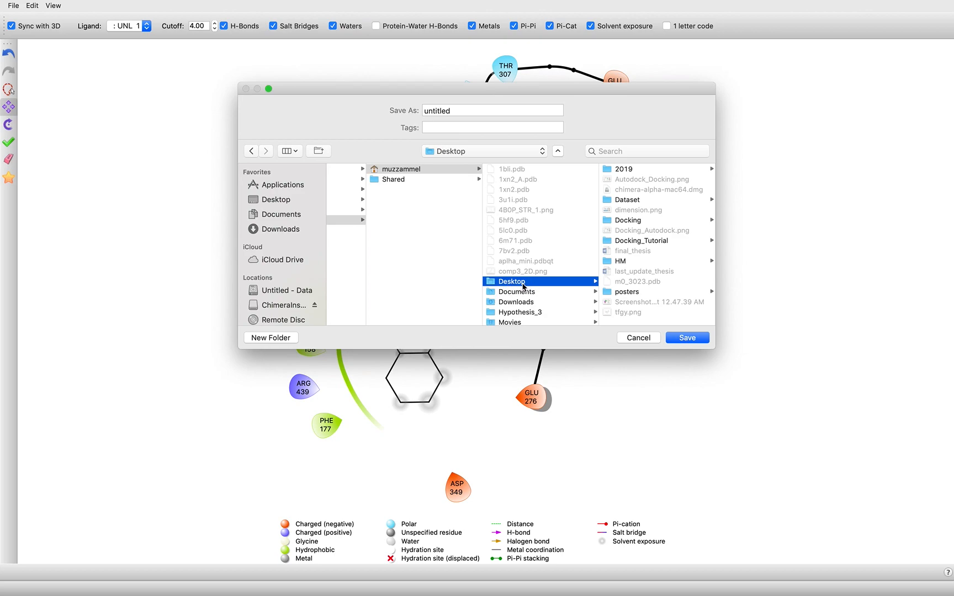
double_click(460, 111)
text(muz)
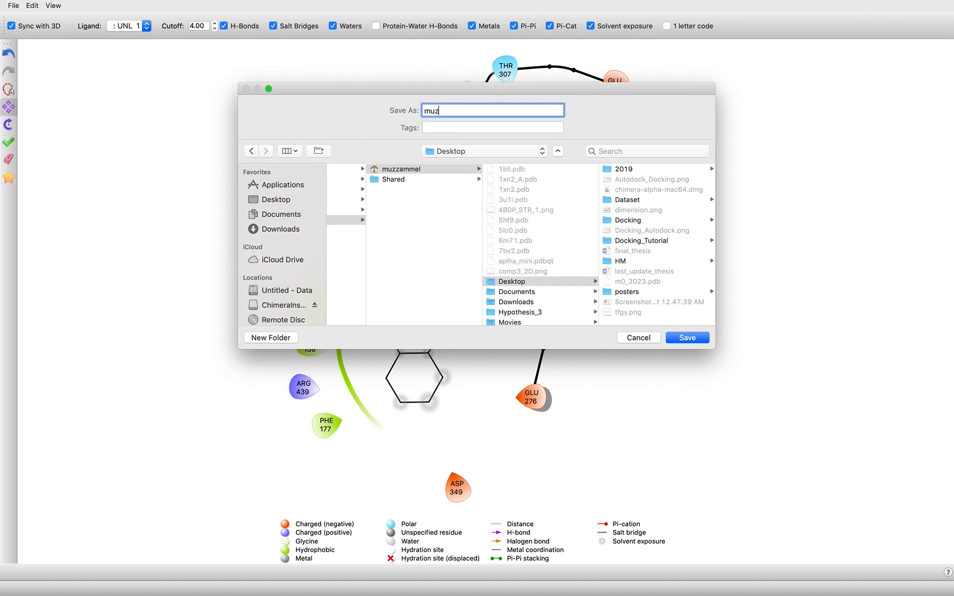
click(686, 339)
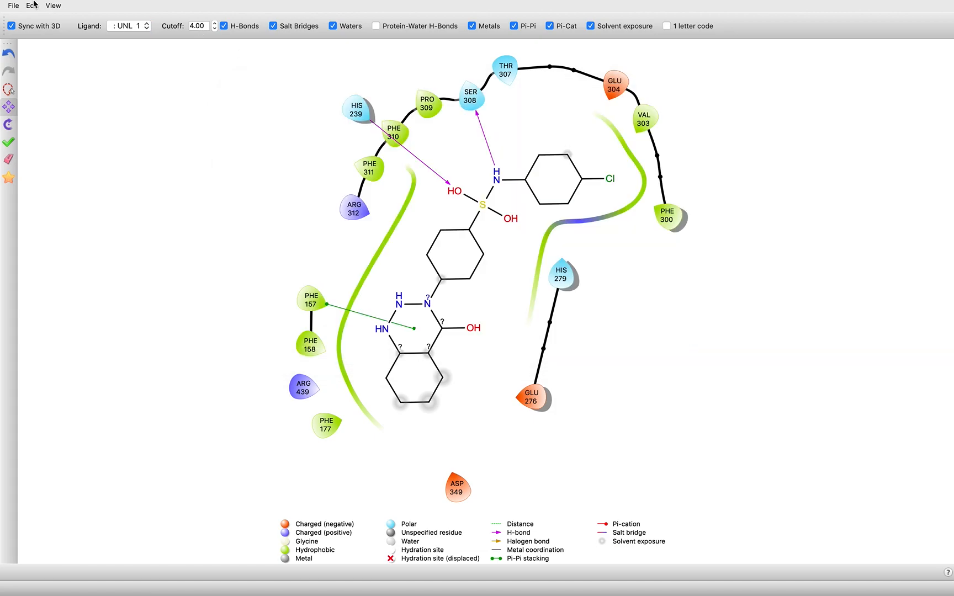
click(7, 20)
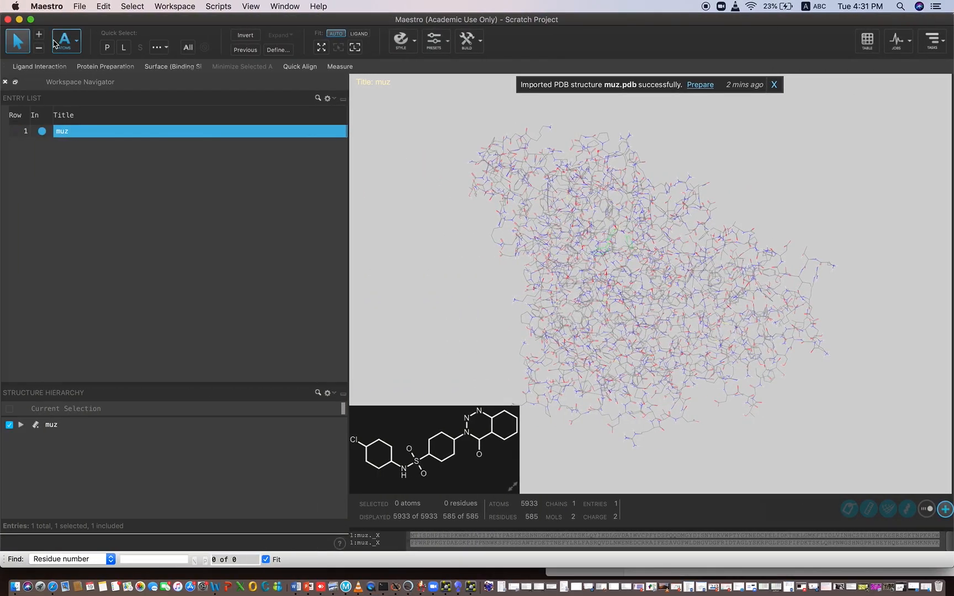
- Minimise the Maestro and Docking folder windows and open the saved muz.png image from the Desktop in Preview
click(19, 19)
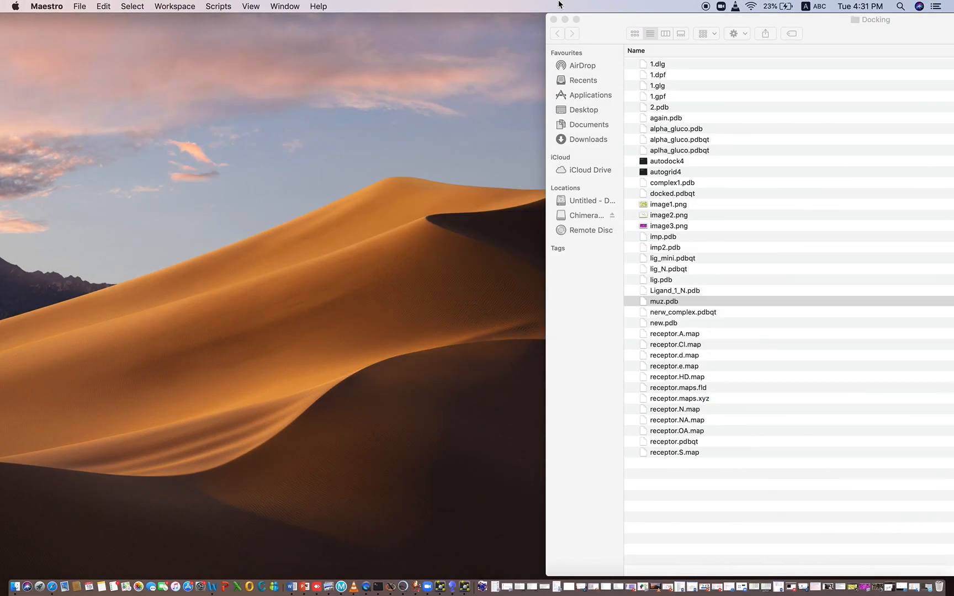
click(564, 20)
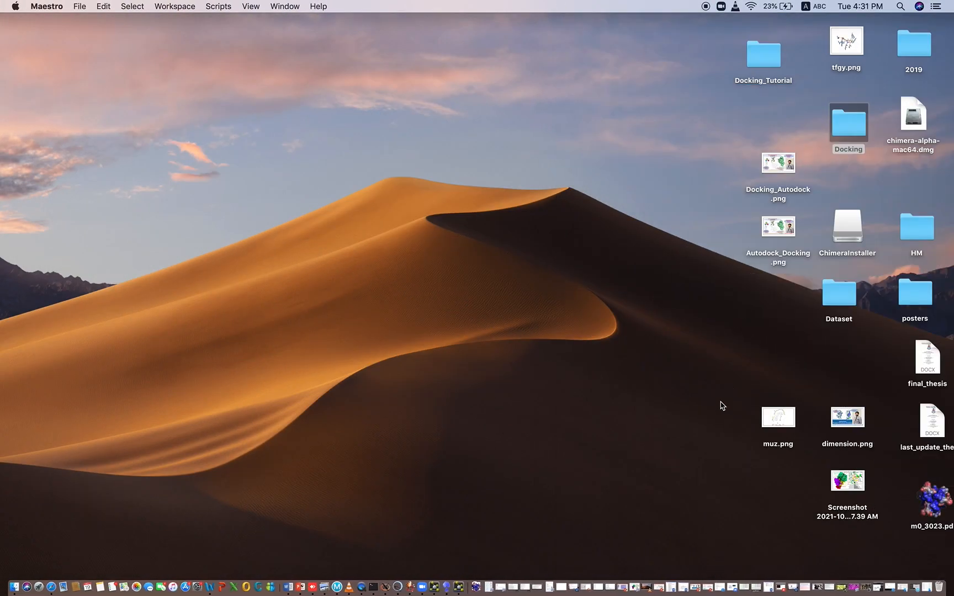
double_click(776, 421)
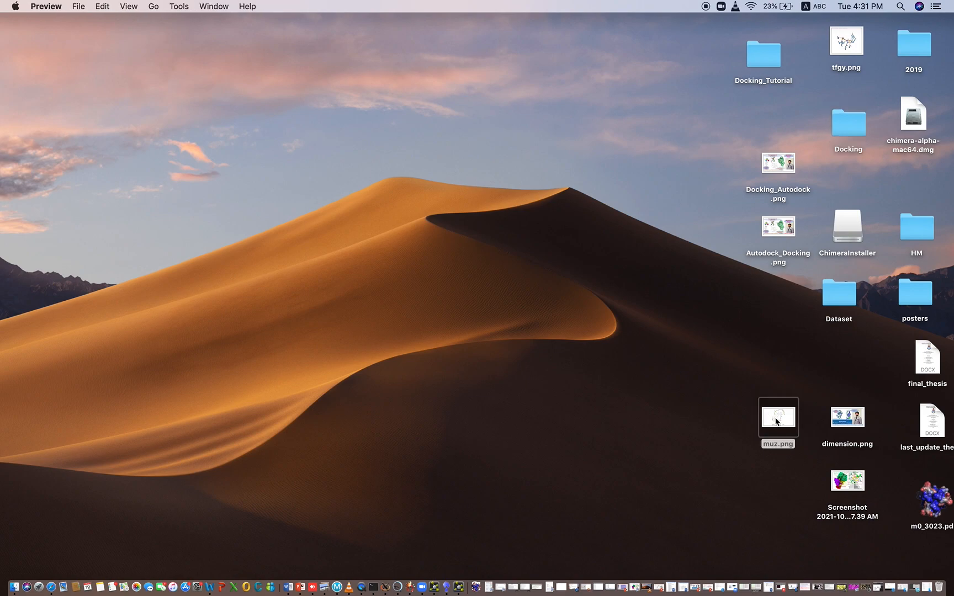
- Examine the residue labels and interaction arrows in muz.png at close range and in full view, and close the image
scroll(476, 305, up, 5)
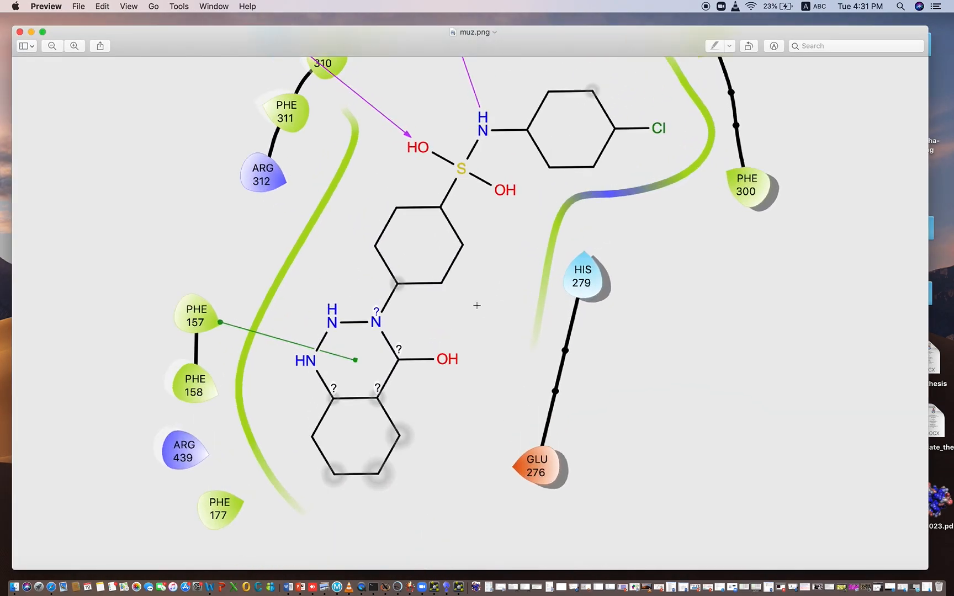
scroll(477, 305, down, 3)
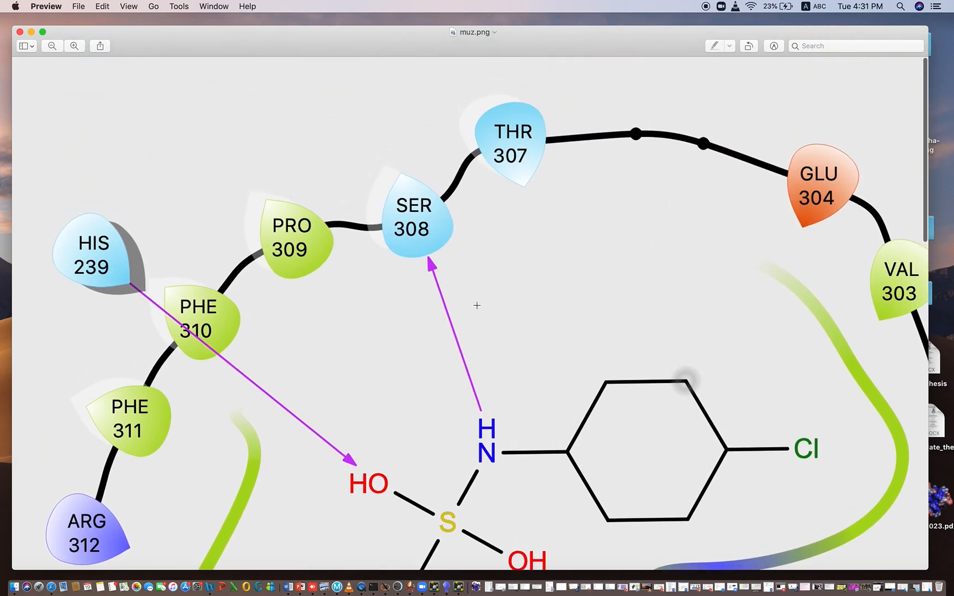
scroll(476, 305, up, 5)
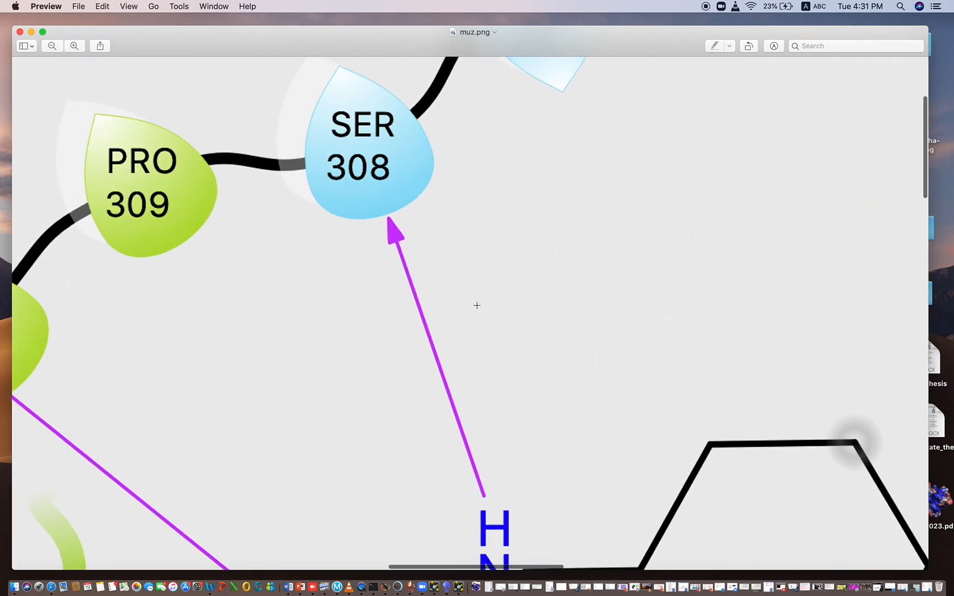
scroll(476, 305, down, 4)
scroll(476, 305, up, 4)
scroll(476, 305, down, 3)
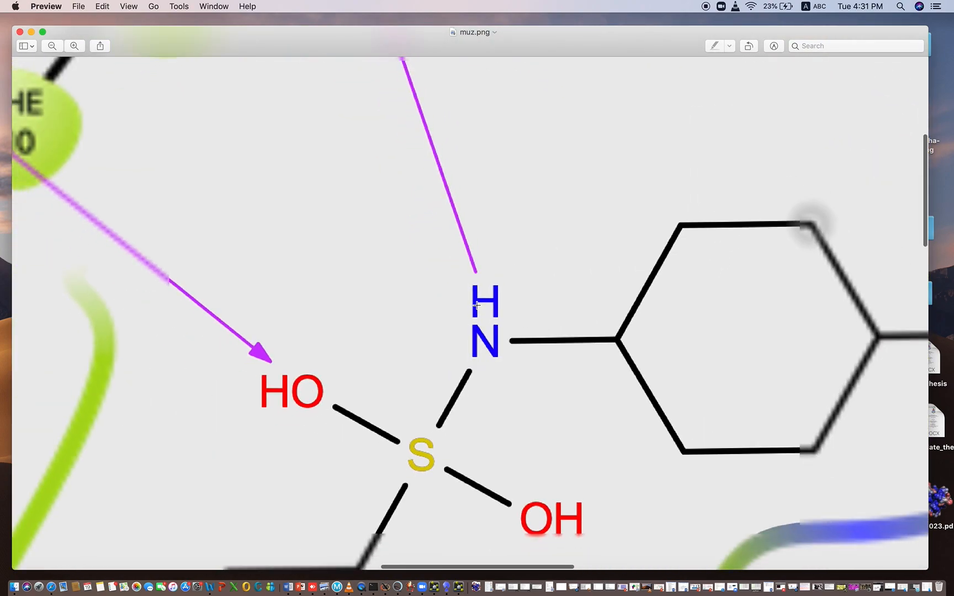
scroll(476, 305, up, 4)
scroll(476, 305, up, 4)
scroll(477, 305, up, 2)
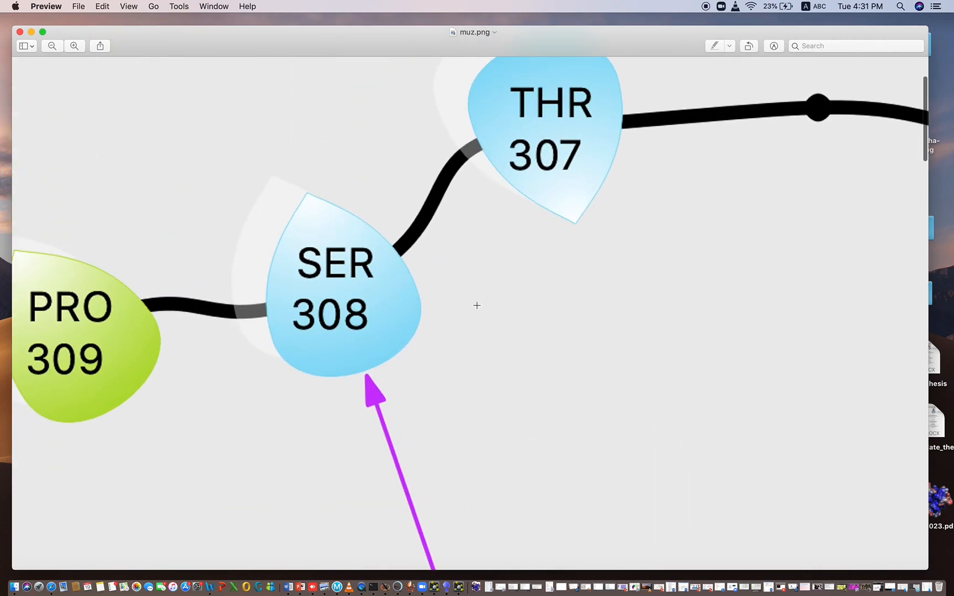
scroll(476, 305, down, 6)
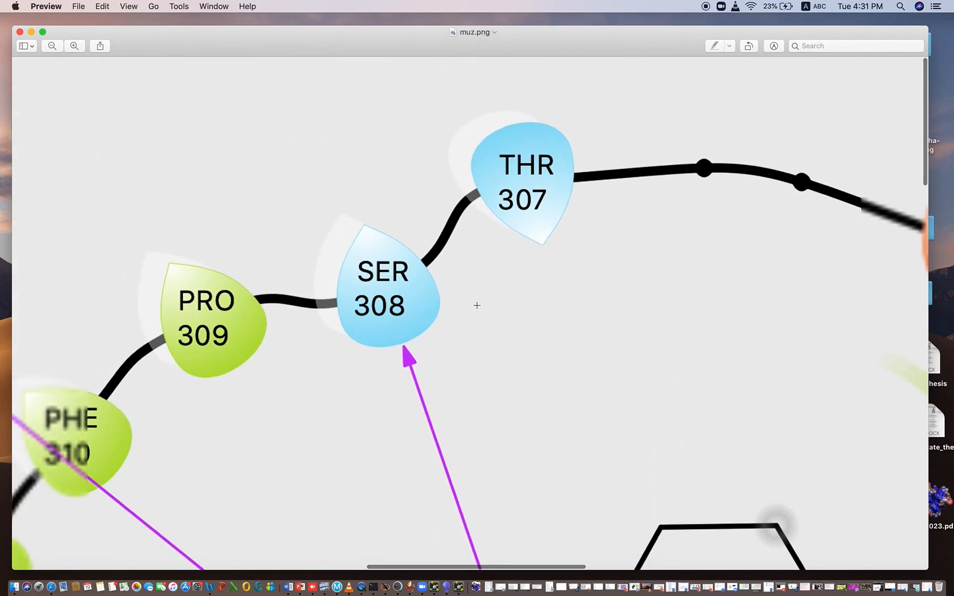
scroll(476, 305, down, 6)
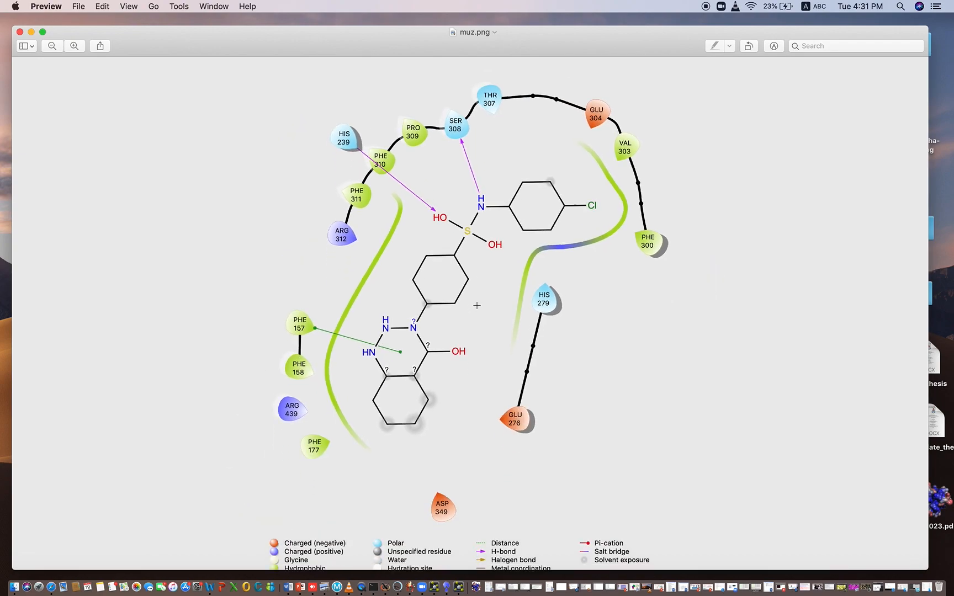
scroll(477, 306, up, 1)
scroll(476, 305, up, 2)
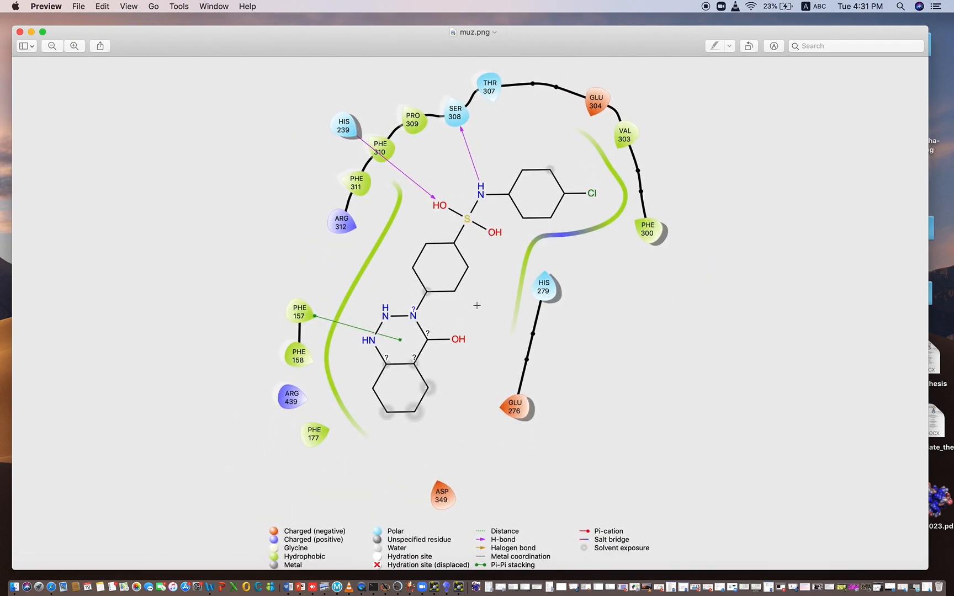
scroll(476, 305, up, 4)
scroll(477, 305, down, 2)
scroll(476, 305, up, 2)
scroll(476, 306, down, 3)
scroll(476, 305, down, 1)
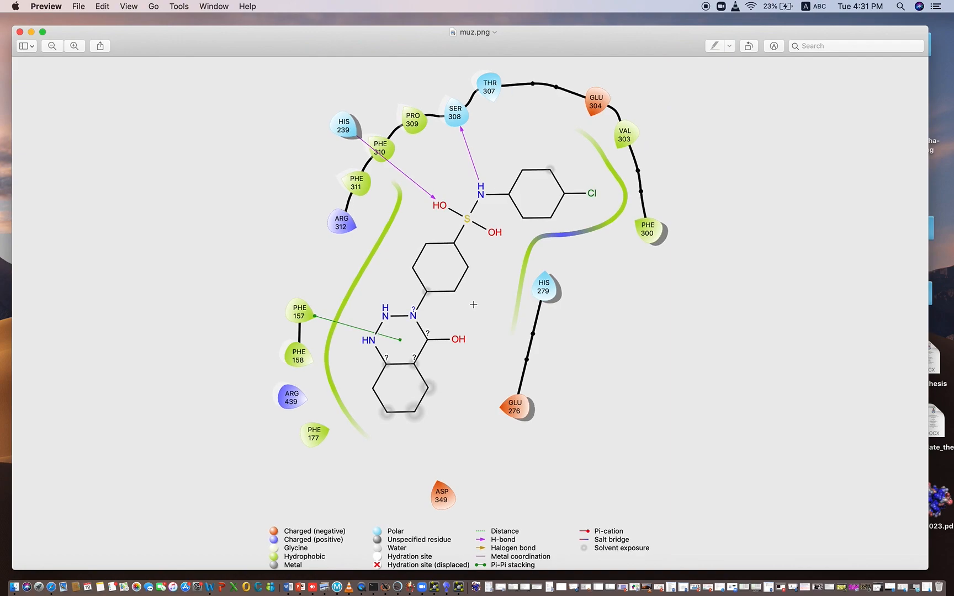
click(20, 32)
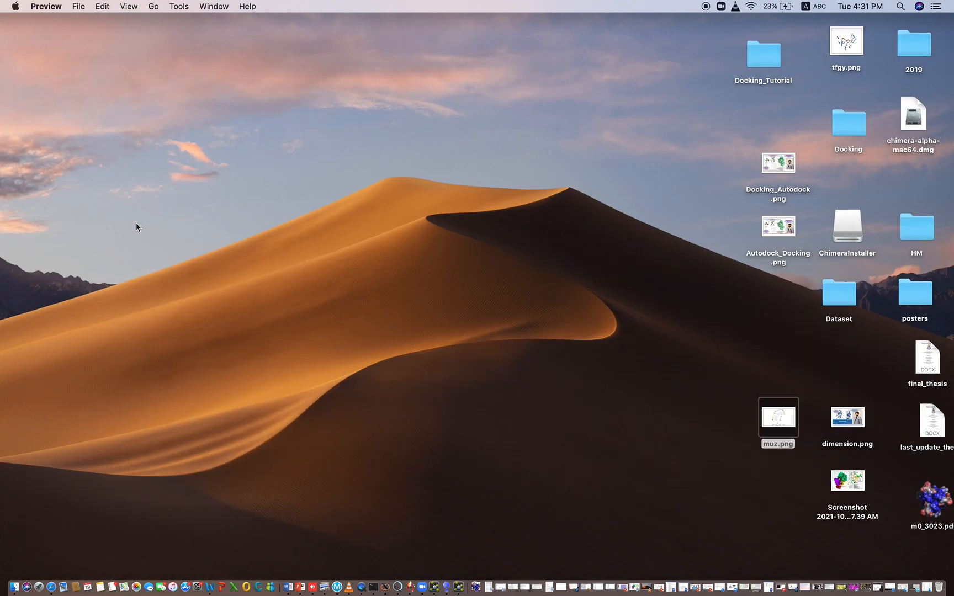
click(253, 316)
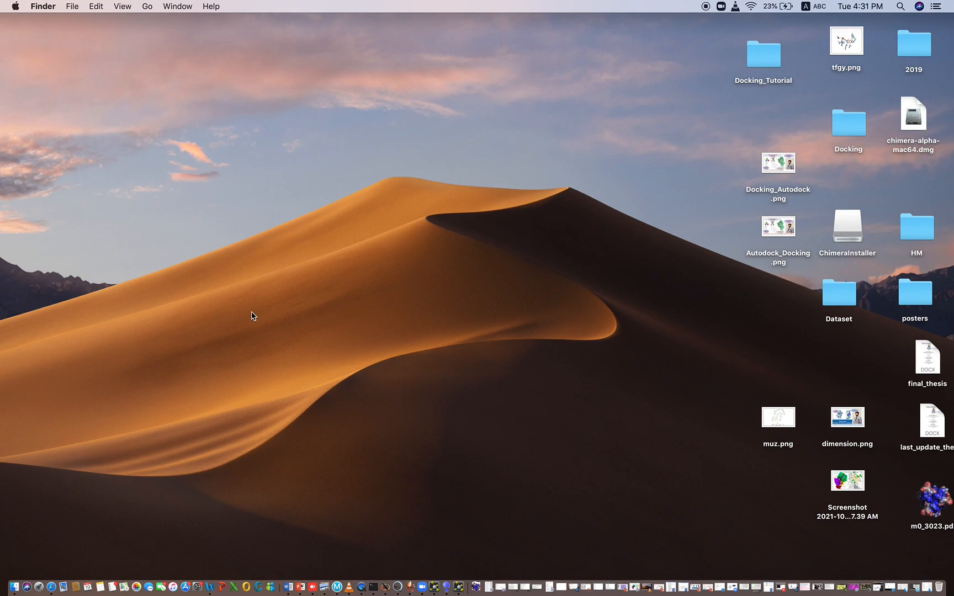